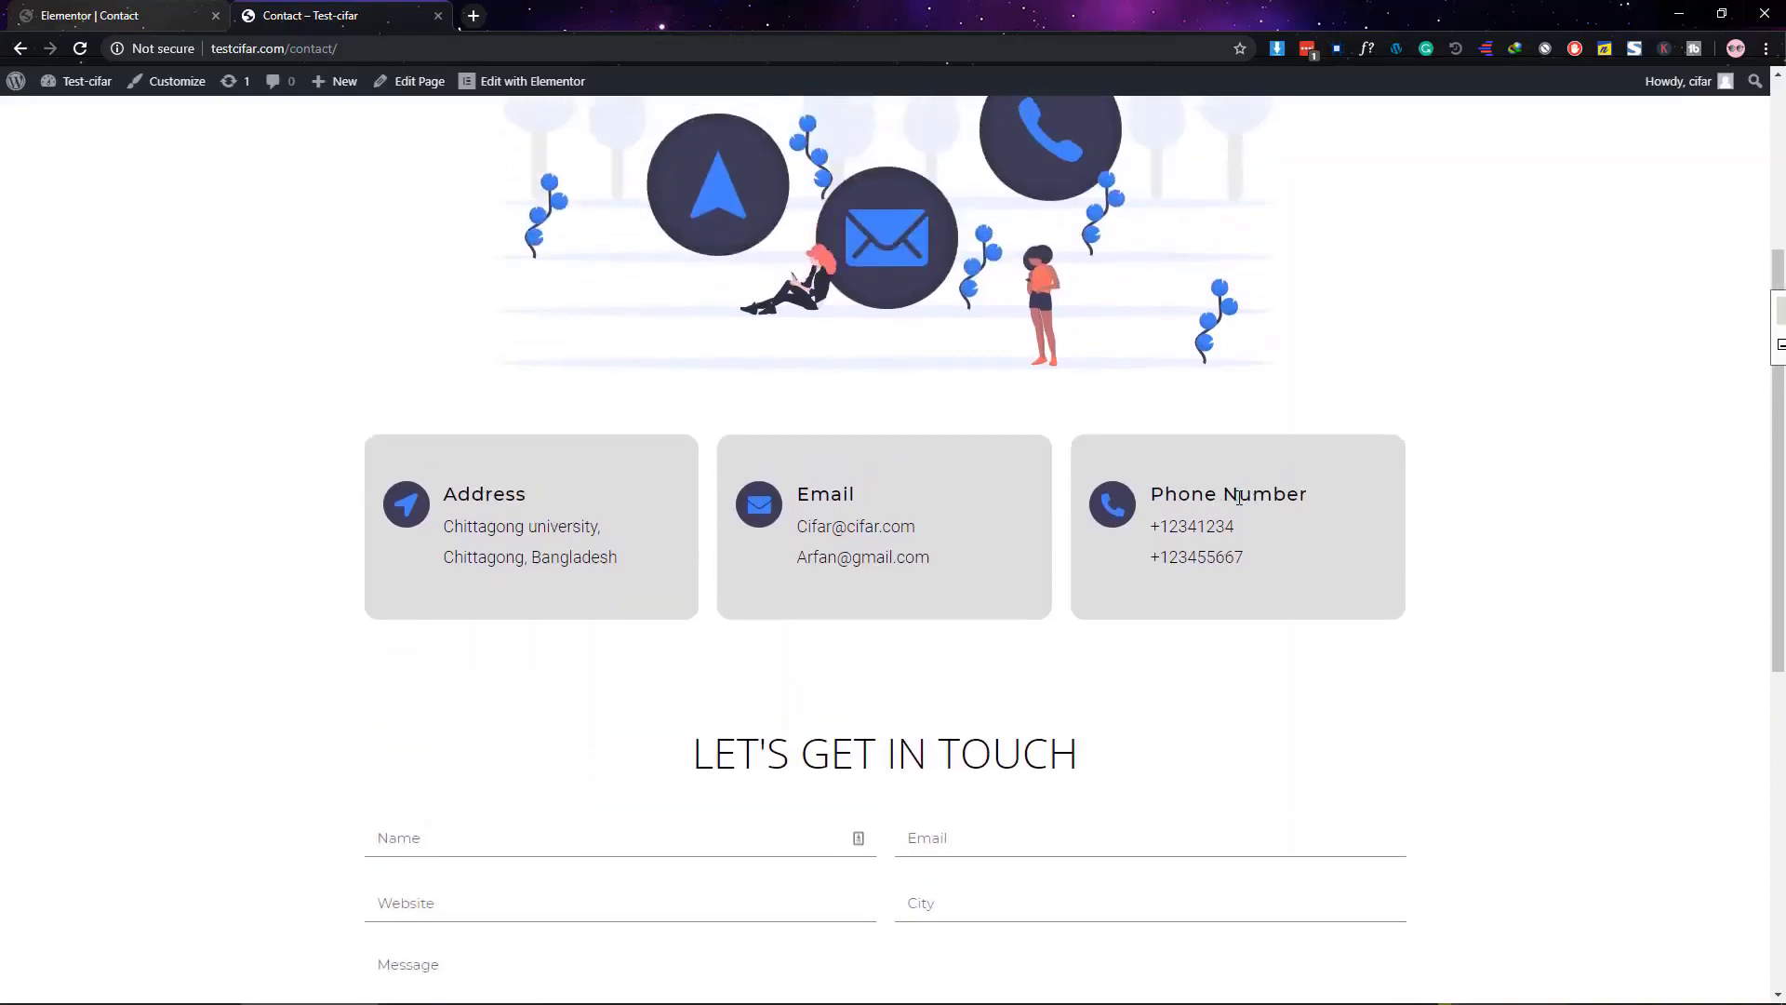
{"action": "scroll", "coordinate": [1237, 496], "scroll_direction": "up", "scroll_amount": 4}
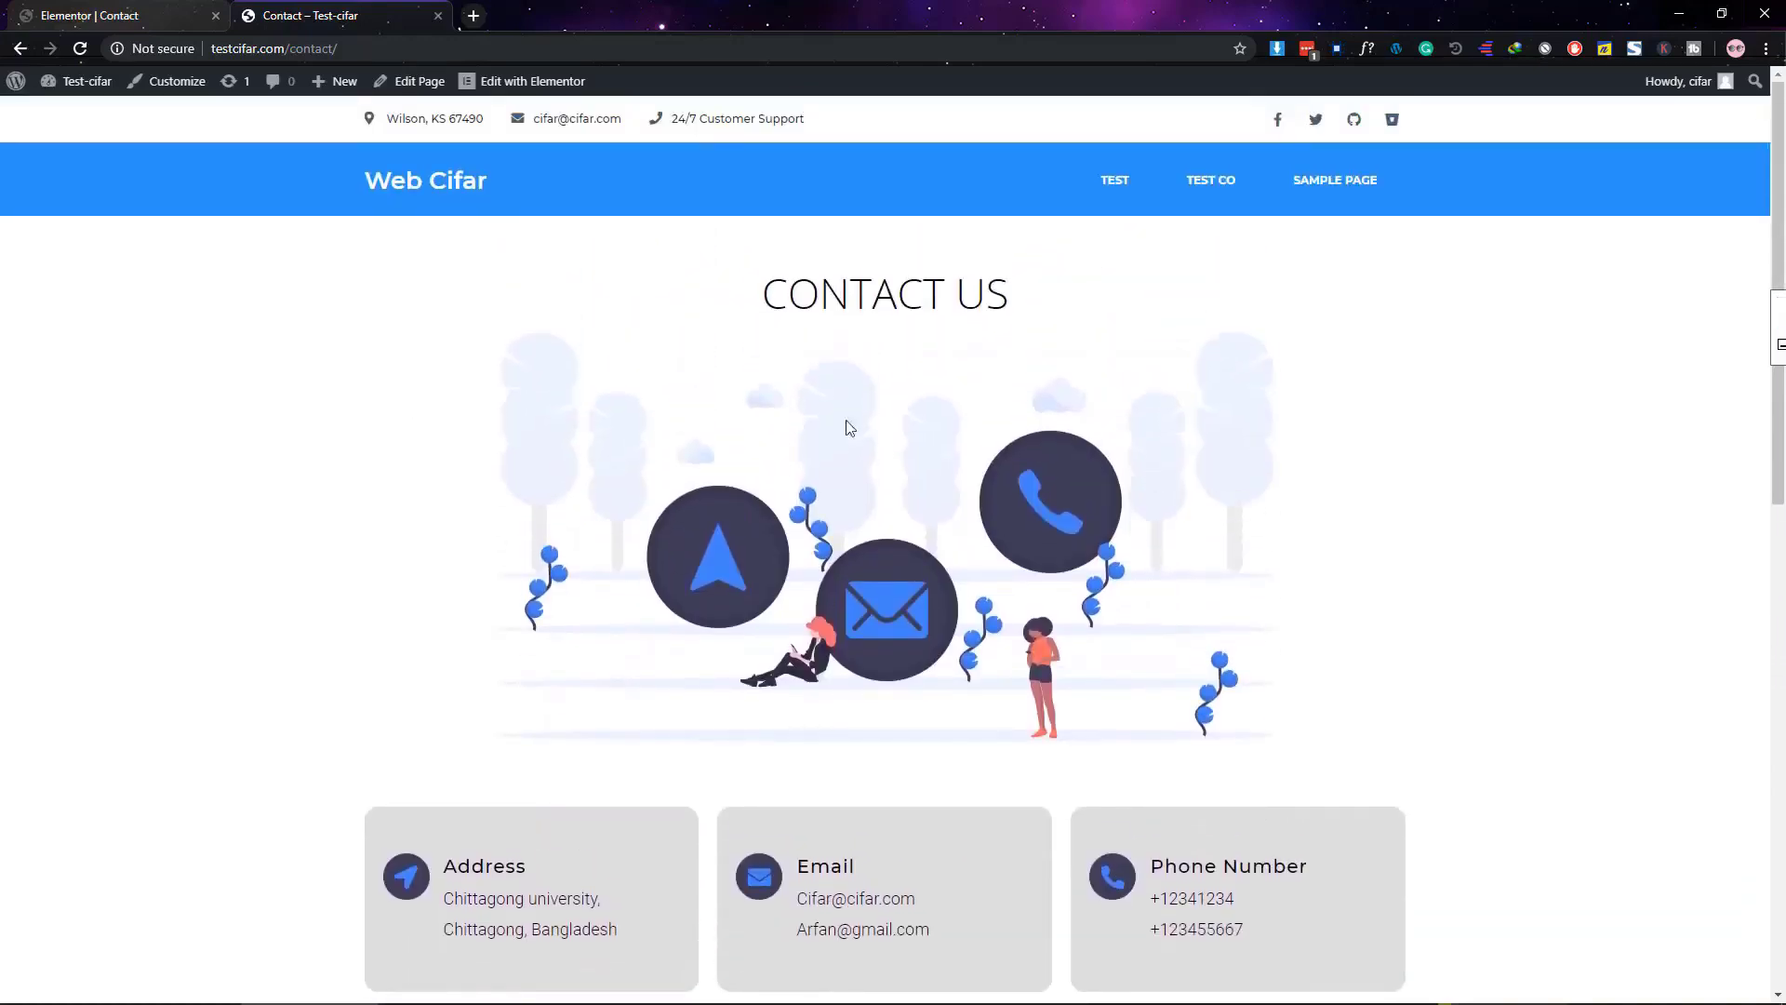
Scroll to the LET'S GET IN TOUCH form and enter a name in the Name field
{"action": "scroll", "coordinate": [1016, 615], "scroll_direction": "down", "scroll_amount": 6}
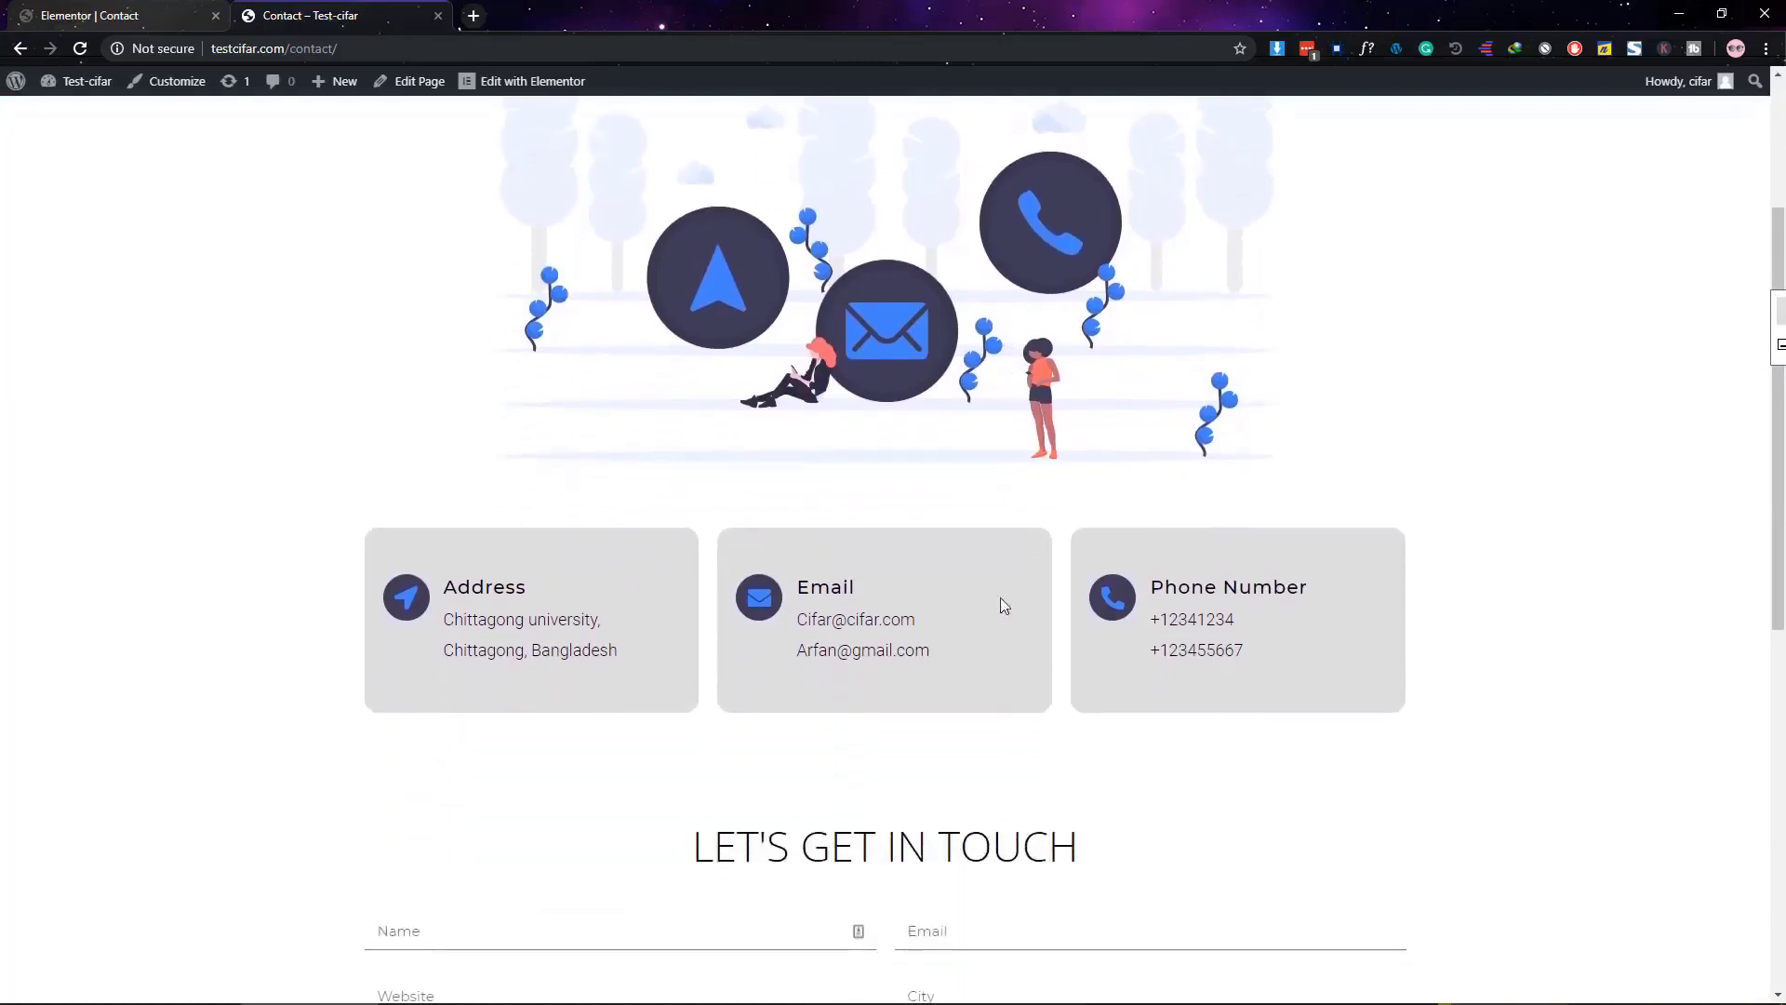
{"action": "scroll", "coordinate": [894, 545], "scroll_direction": "down", "scroll_amount": 2}
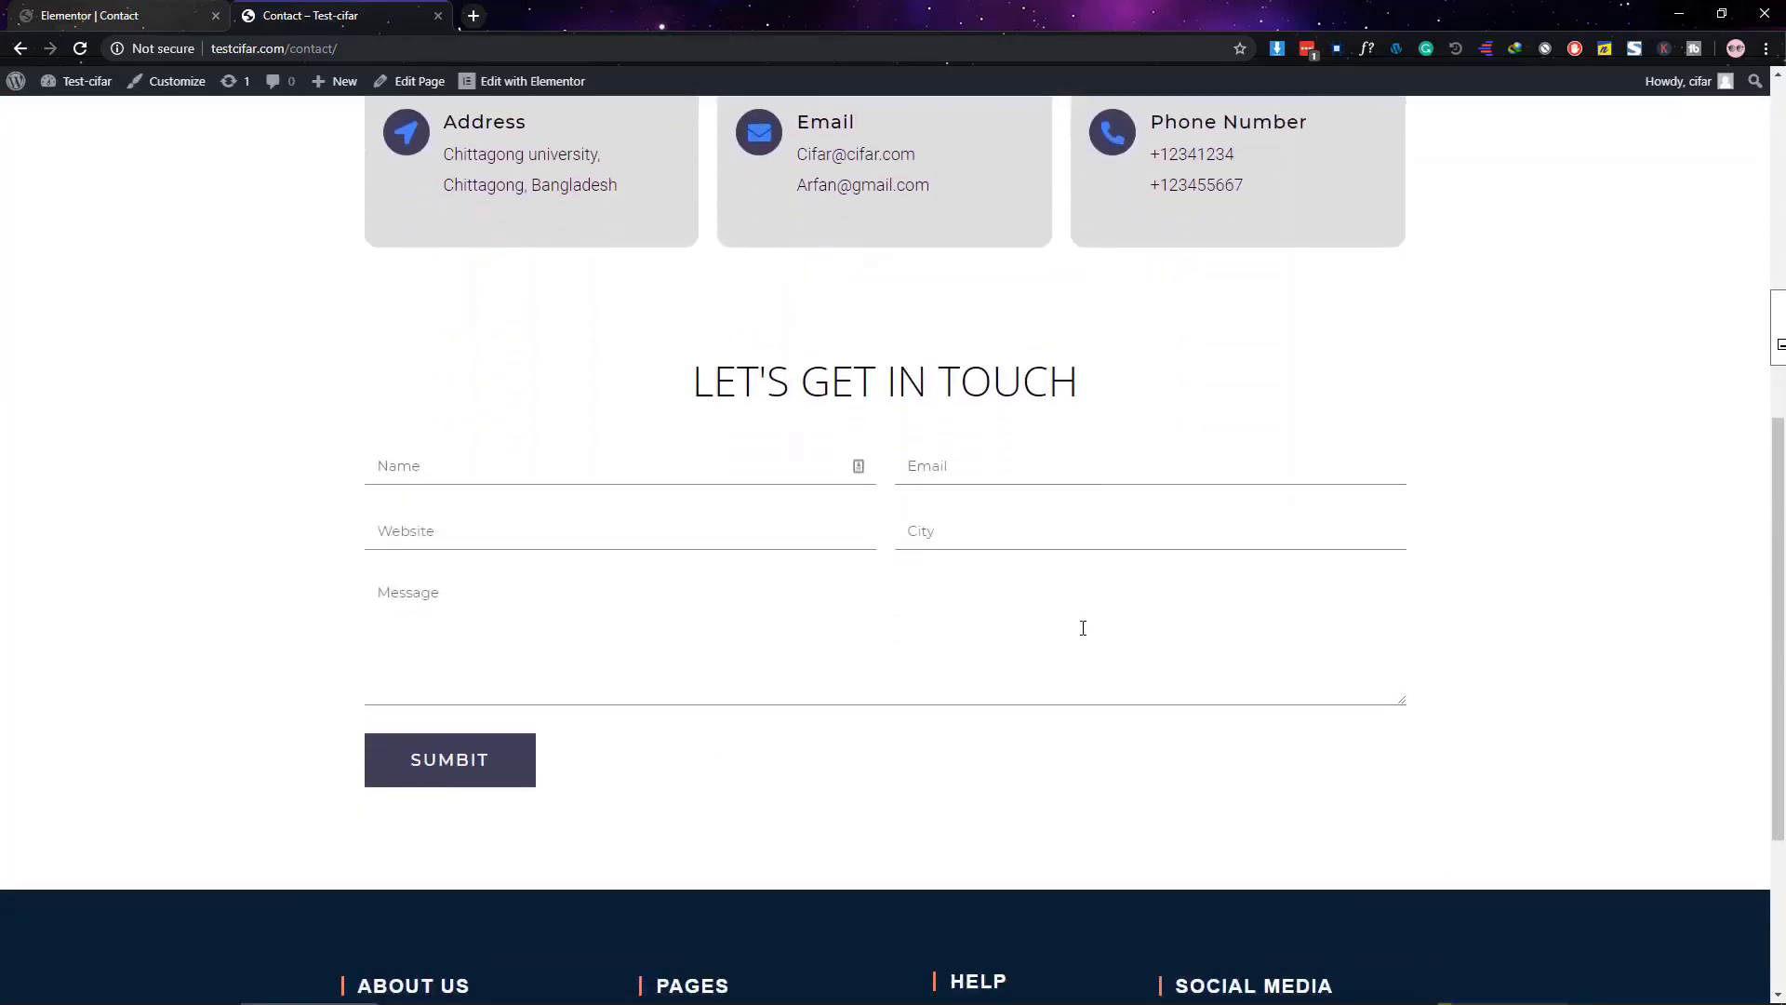
{"action": "scroll", "coordinate": [626, 466], "scroll_direction": "up", "scroll_amount": 3}
{"action": "scroll", "coordinate": [530, 539], "scroll_direction": "down", "scroll_amount": 3}
{"action": "left_click", "coordinate": [415, 467]}
{"action": "type", "text": "ciafr"}
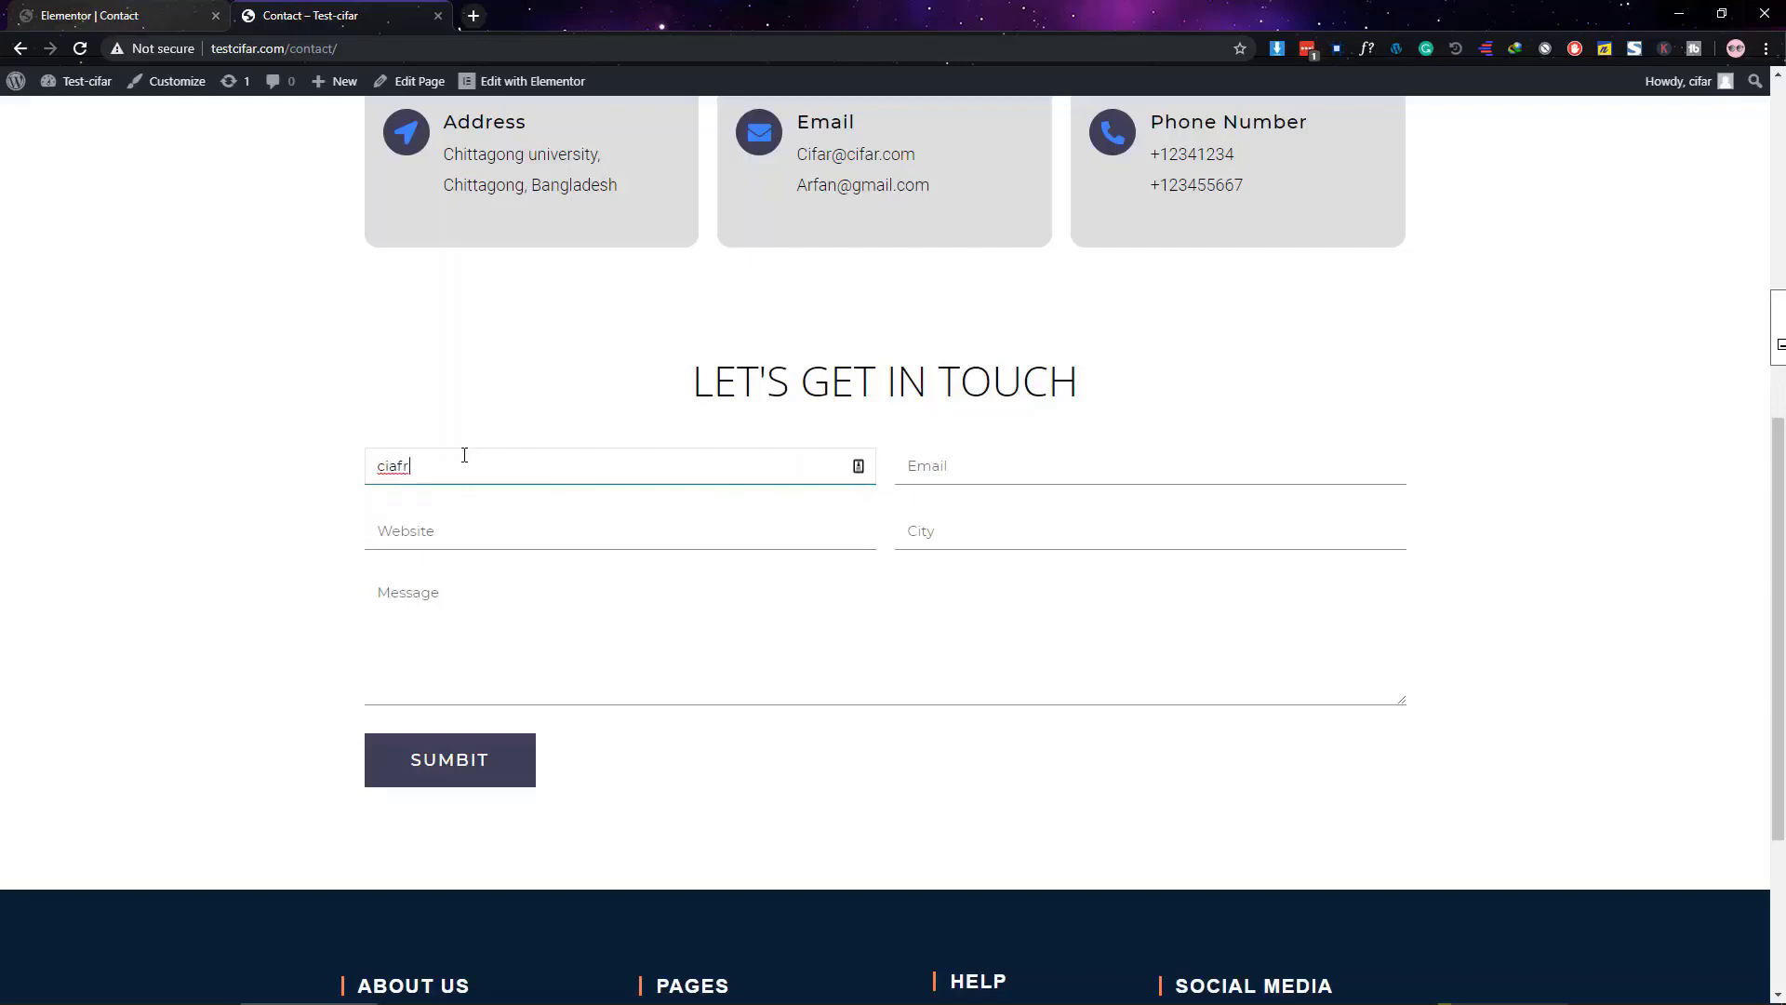
{"action": "key", "text": "BackSpace"}
{"action": "key", "text": "BackSpace"}
{"action": "key", "text": "BackSpace"}
{"action": "key", "text": "BackSpace"}
{"action": "key", "text": "BackSpace"}
{"action": "type", "text": "Cifar"}
Fill Email and Website from saved autofill and enter 12312 as the City
{"action": "left_click", "coordinate": [967, 467]}
{"action": "left_click", "coordinate": [968, 511]}
{"action": "left_click", "coordinate": [459, 528]}
{"action": "left_click", "coordinate": [456, 577]}
{"action": "left_click", "coordinate": [974, 533]}
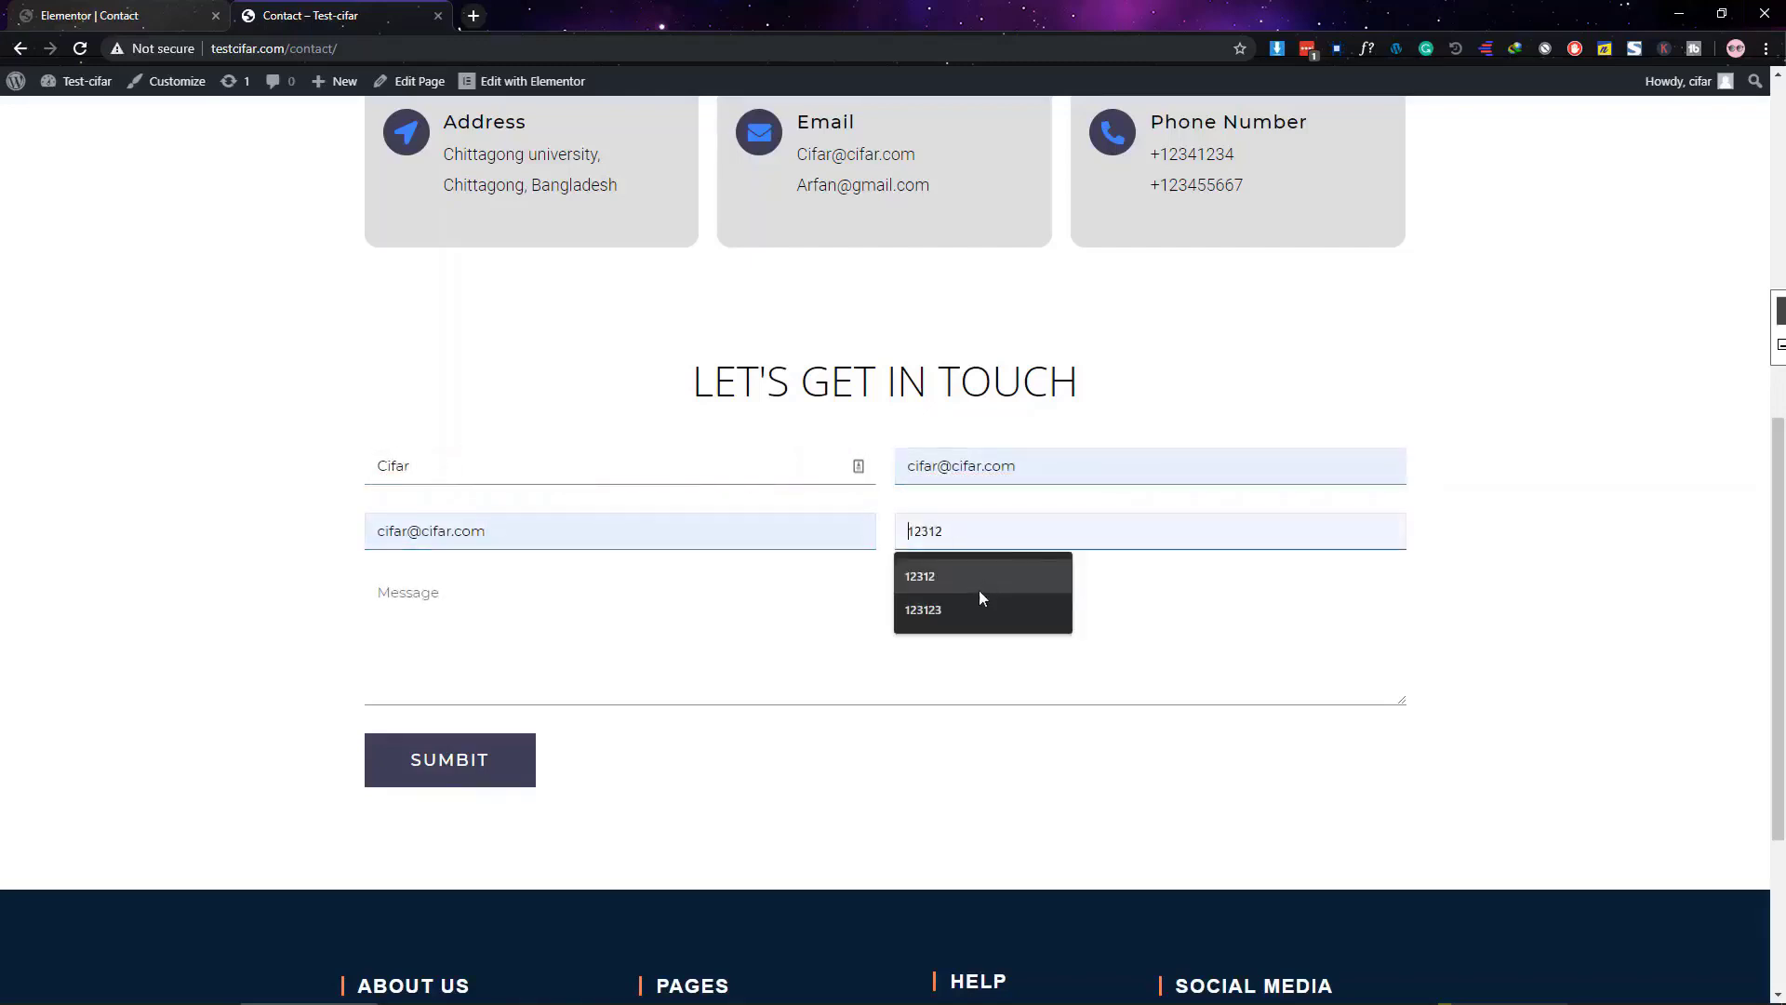
{"action": "left_click", "coordinate": [979, 578]}
Write a short hello message and submit the form with SUMBIT
{"action": "left_click", "coordinate": [471, 640]}
{"action": "type", "text": "hello bod"}
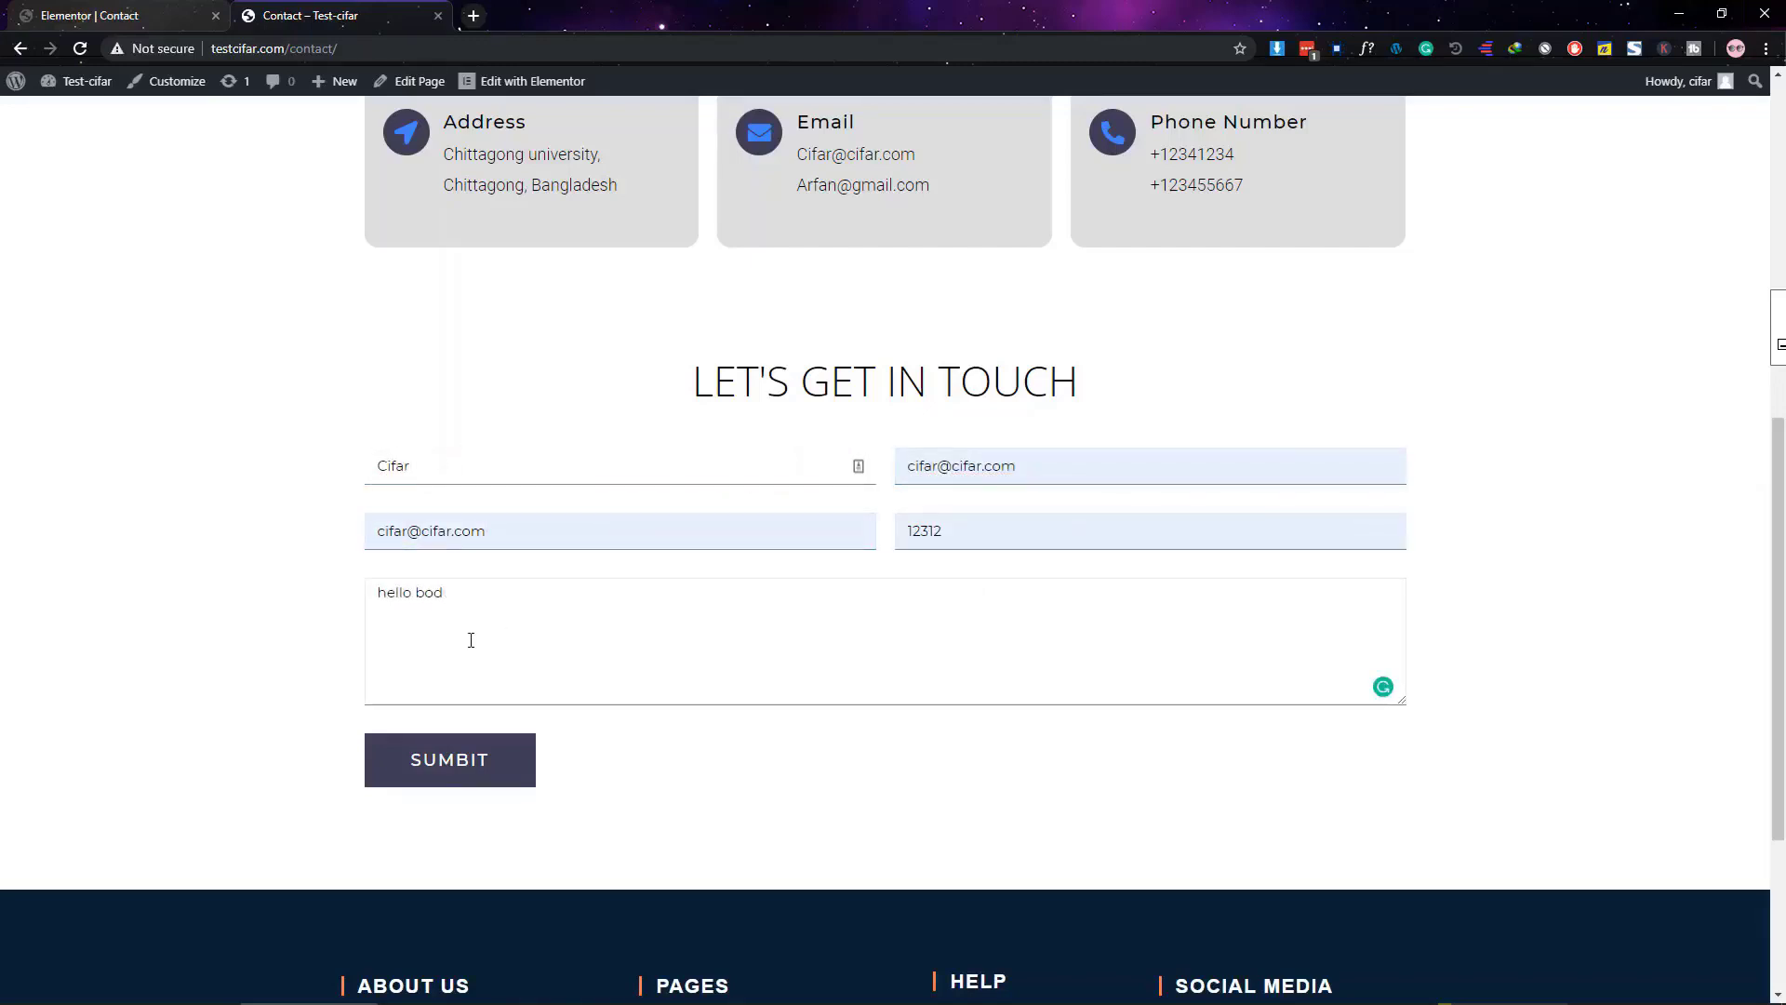
{"action": "key", "text": "BackSpace"}
{"action": "key", "text": "BackSpace"}
{"action": "left_click", "coordinate": [509, 770]}
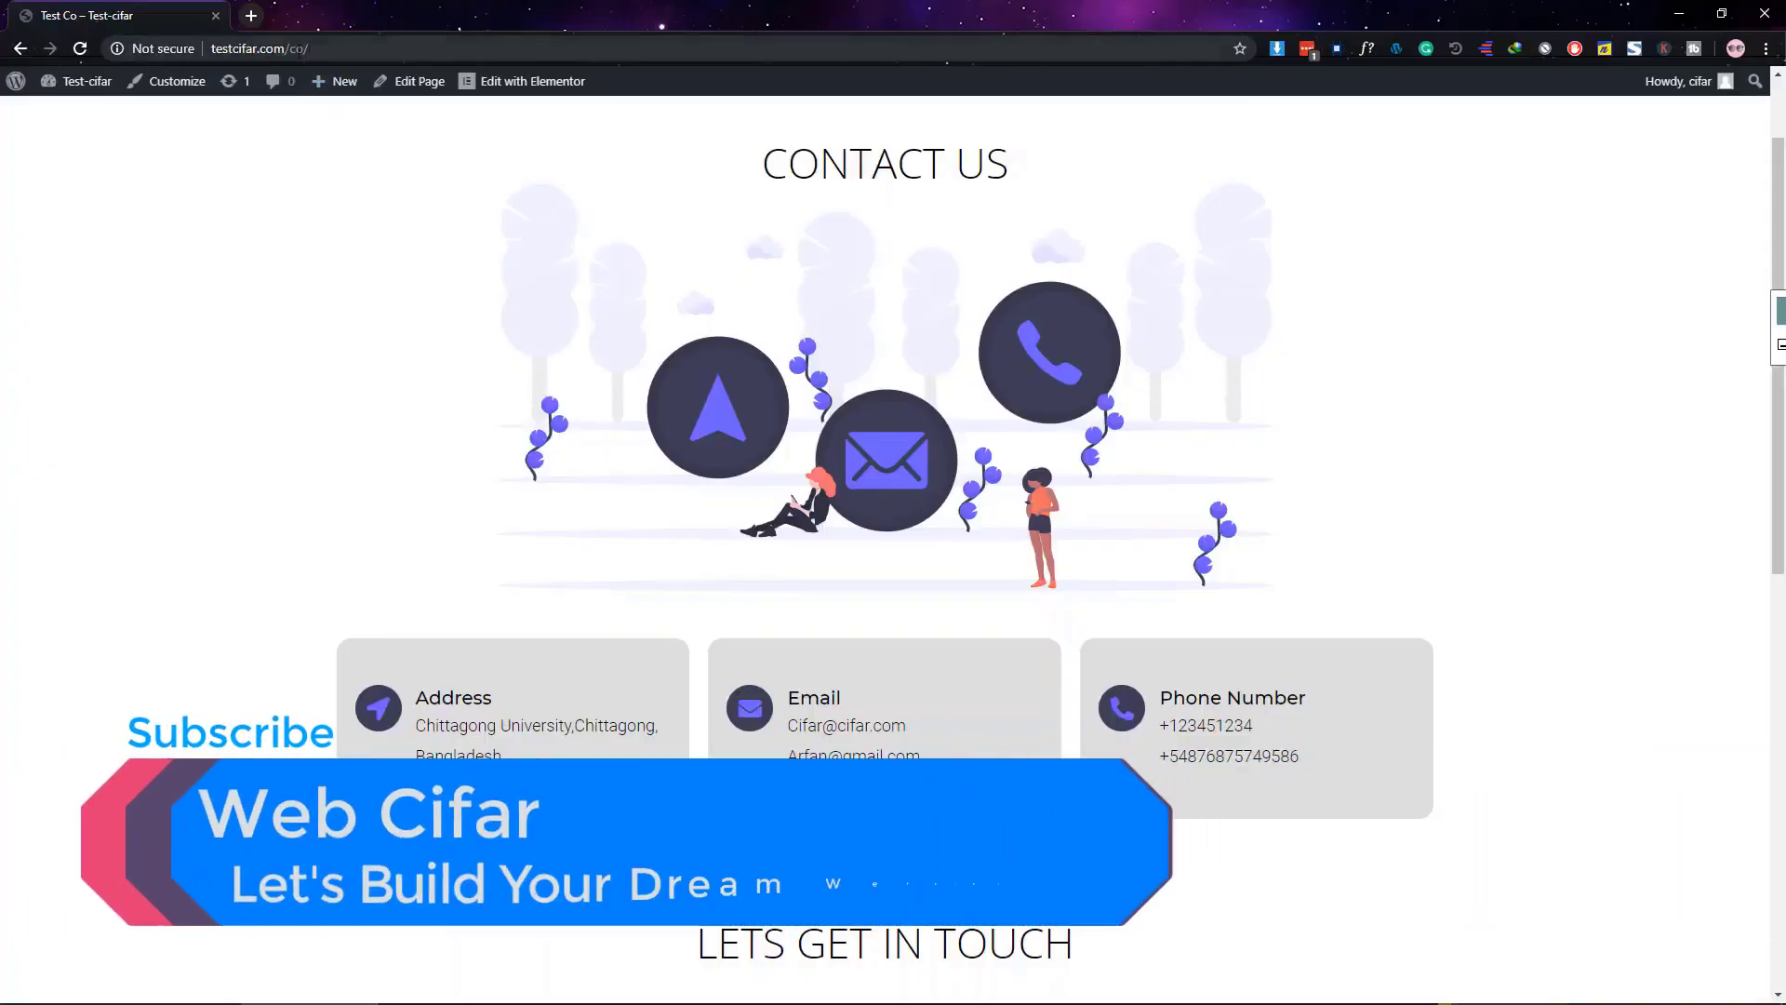
Replace the page path in the address bar with wp-admin
{"action": "left_click_drag", "start_coordinate": [290, 49], "coordinate": [375, 51]}
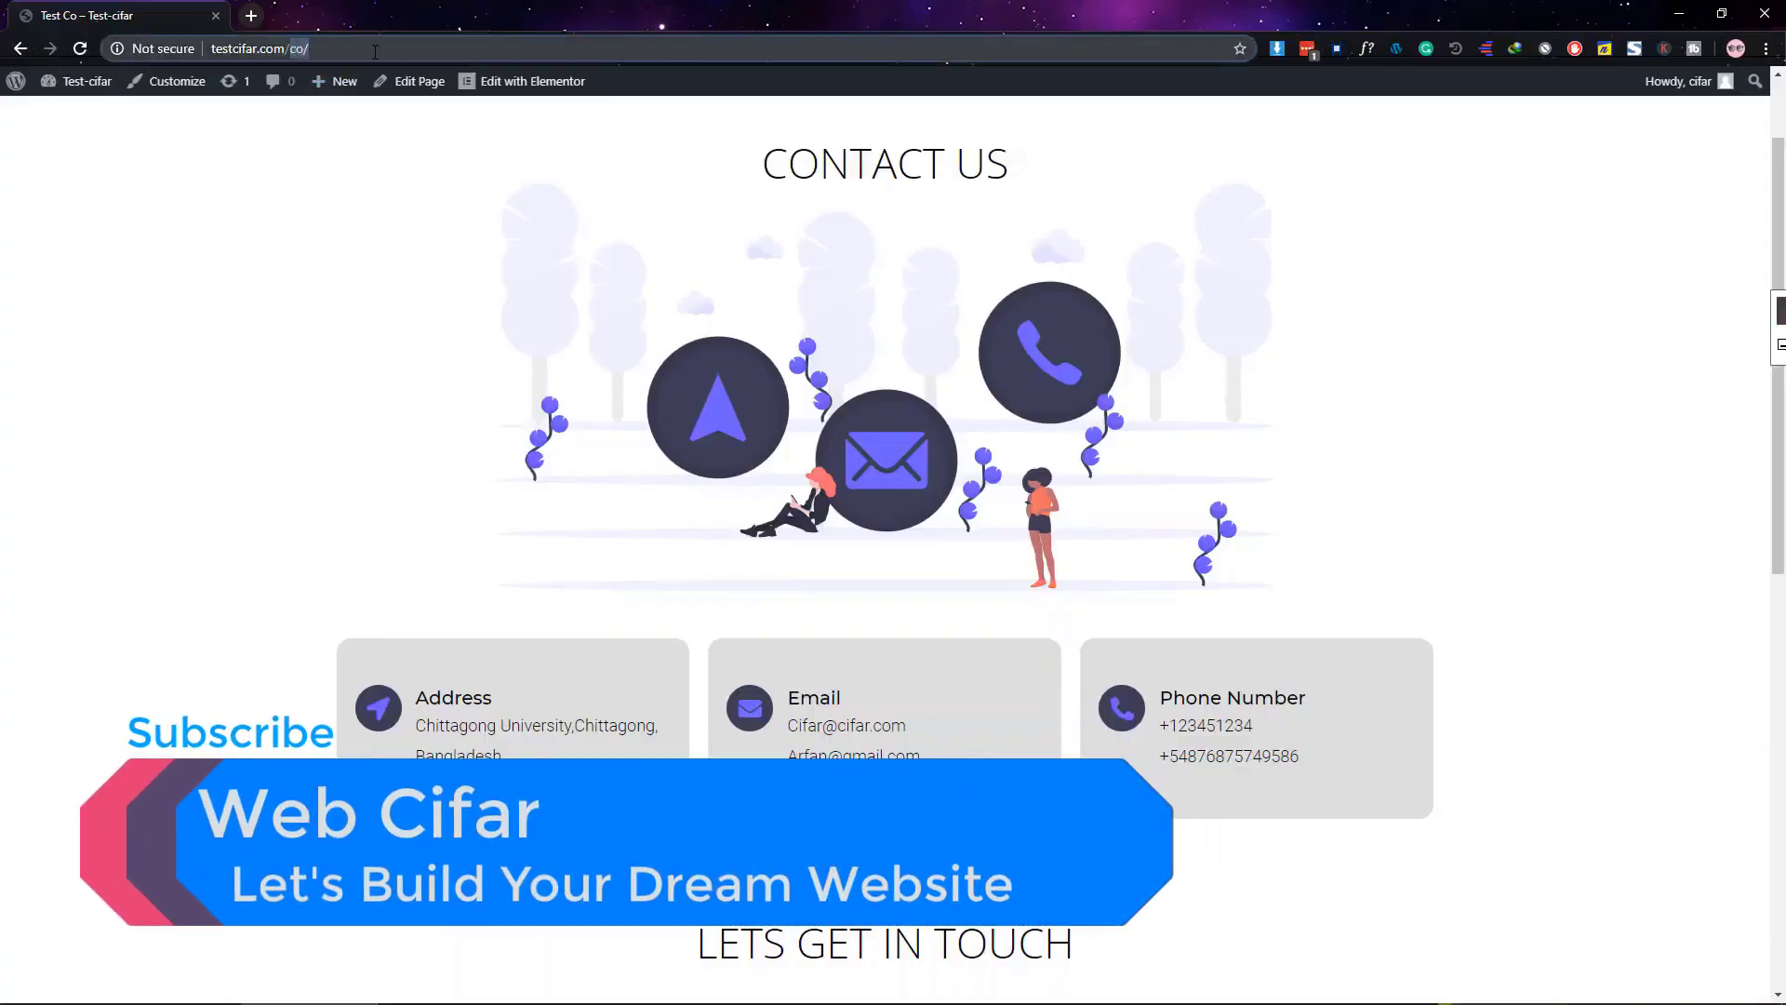
{"action": "type", "text": "wp-admin"}
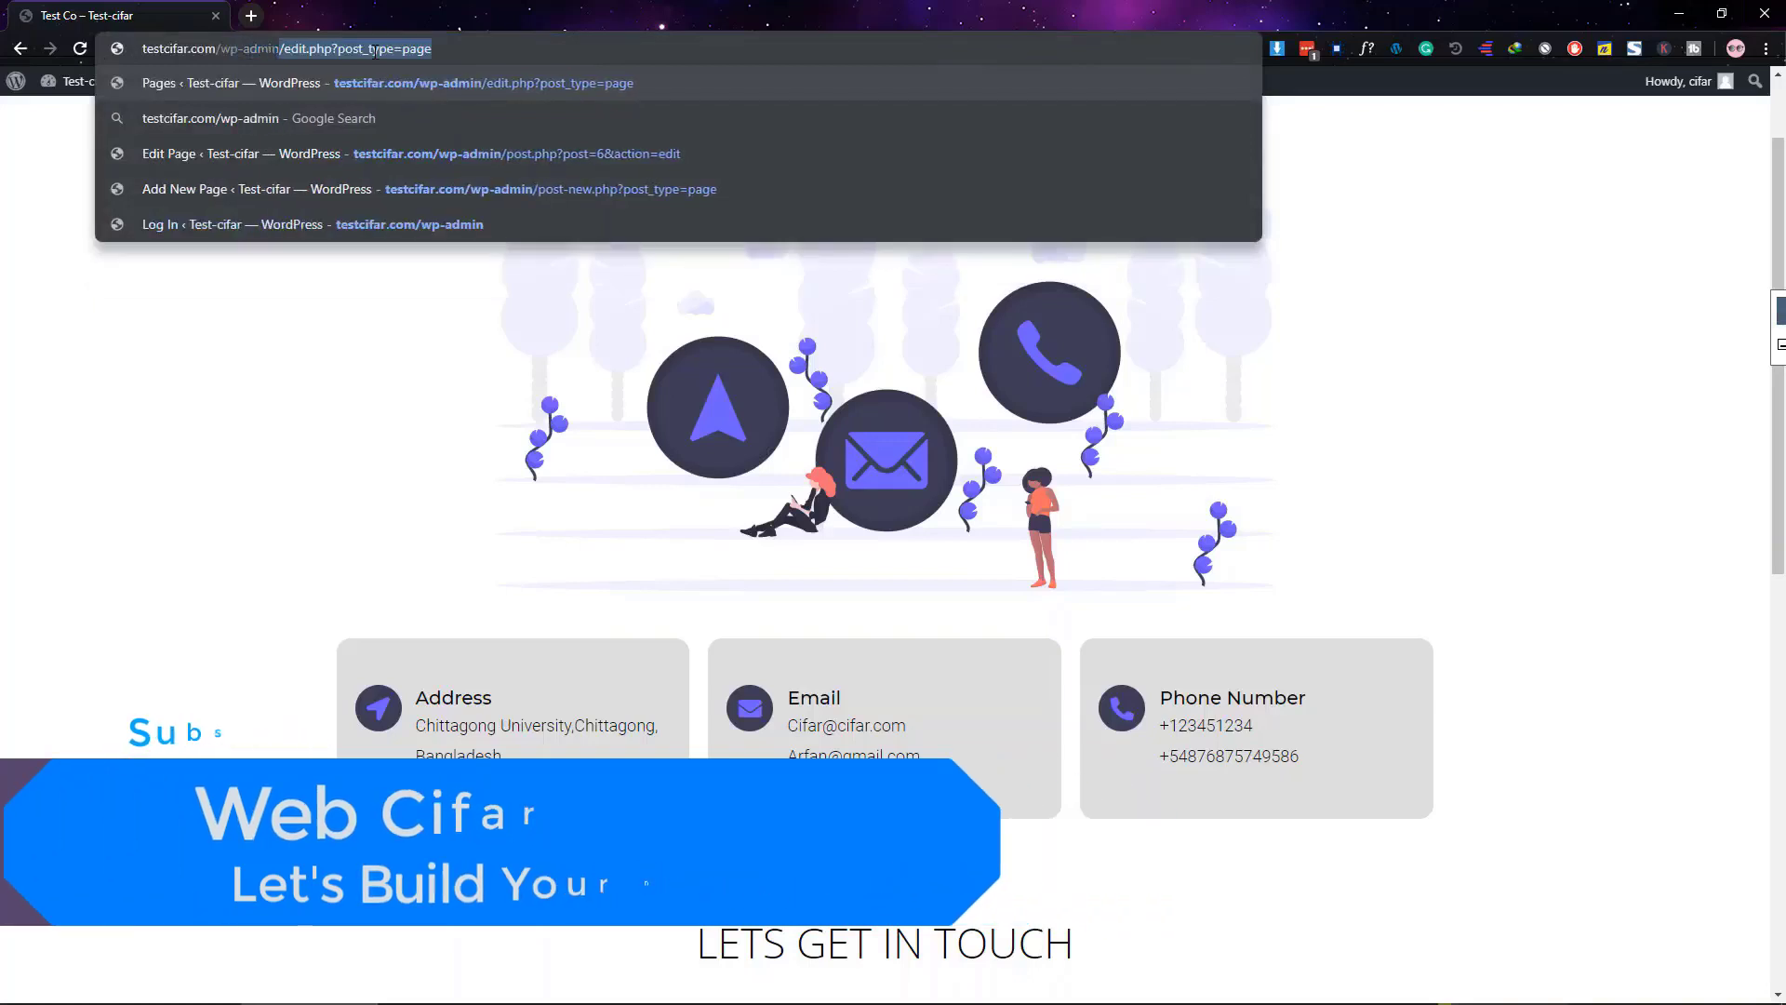
Go to the WordPress admin and start a new page titled Contact
{"action": "key", "text": "Delete"}
{"action": "key", "text": "Return"}
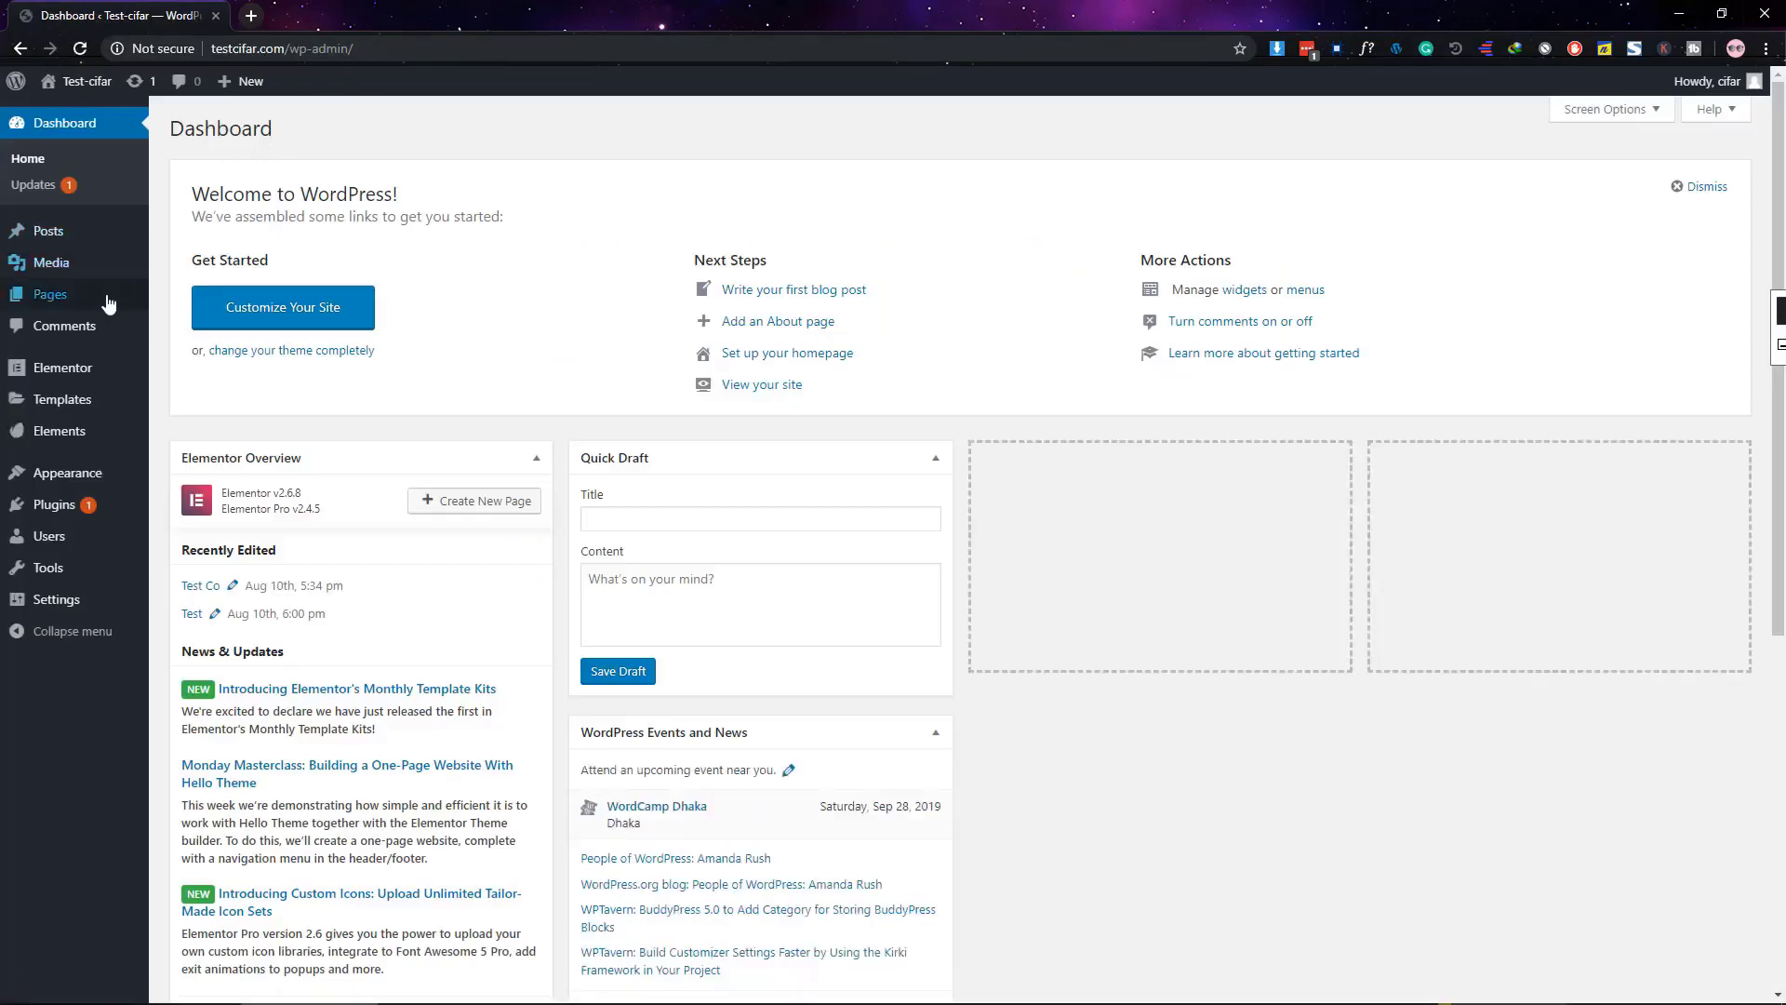
{"action": "mouse_move", "coordinate": [108, 304]}
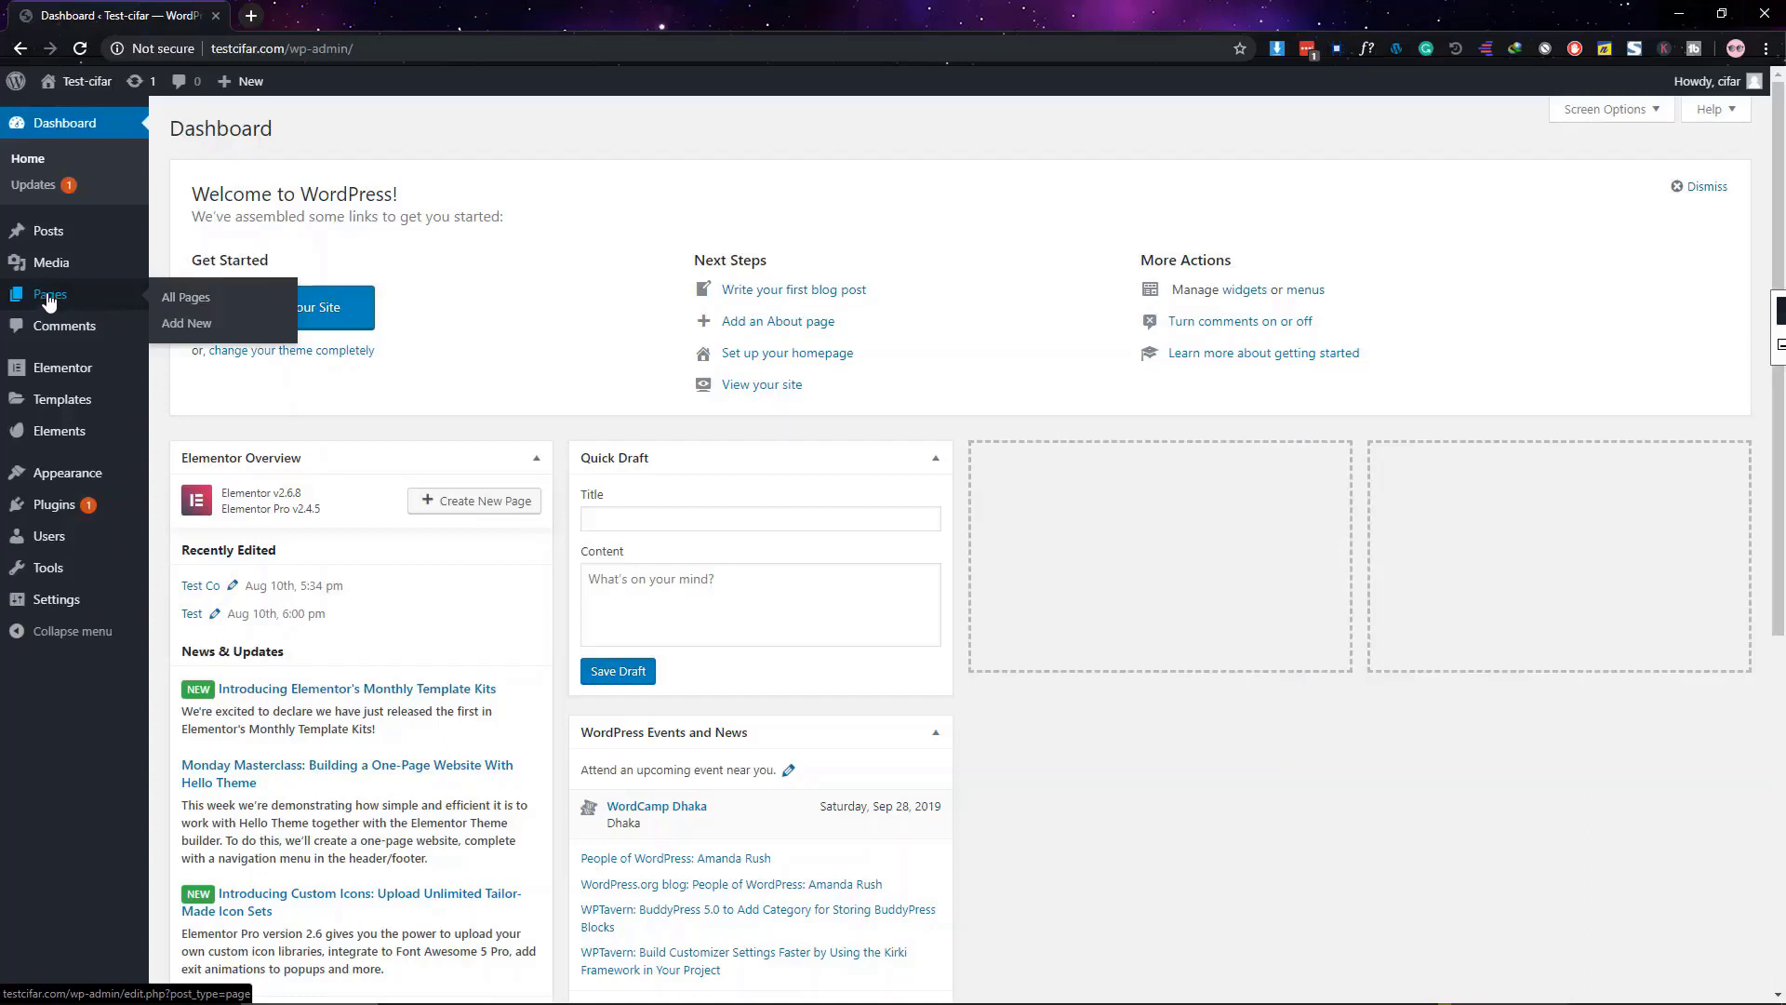
{"action": "left_click", "coordinate": [187, 327]}
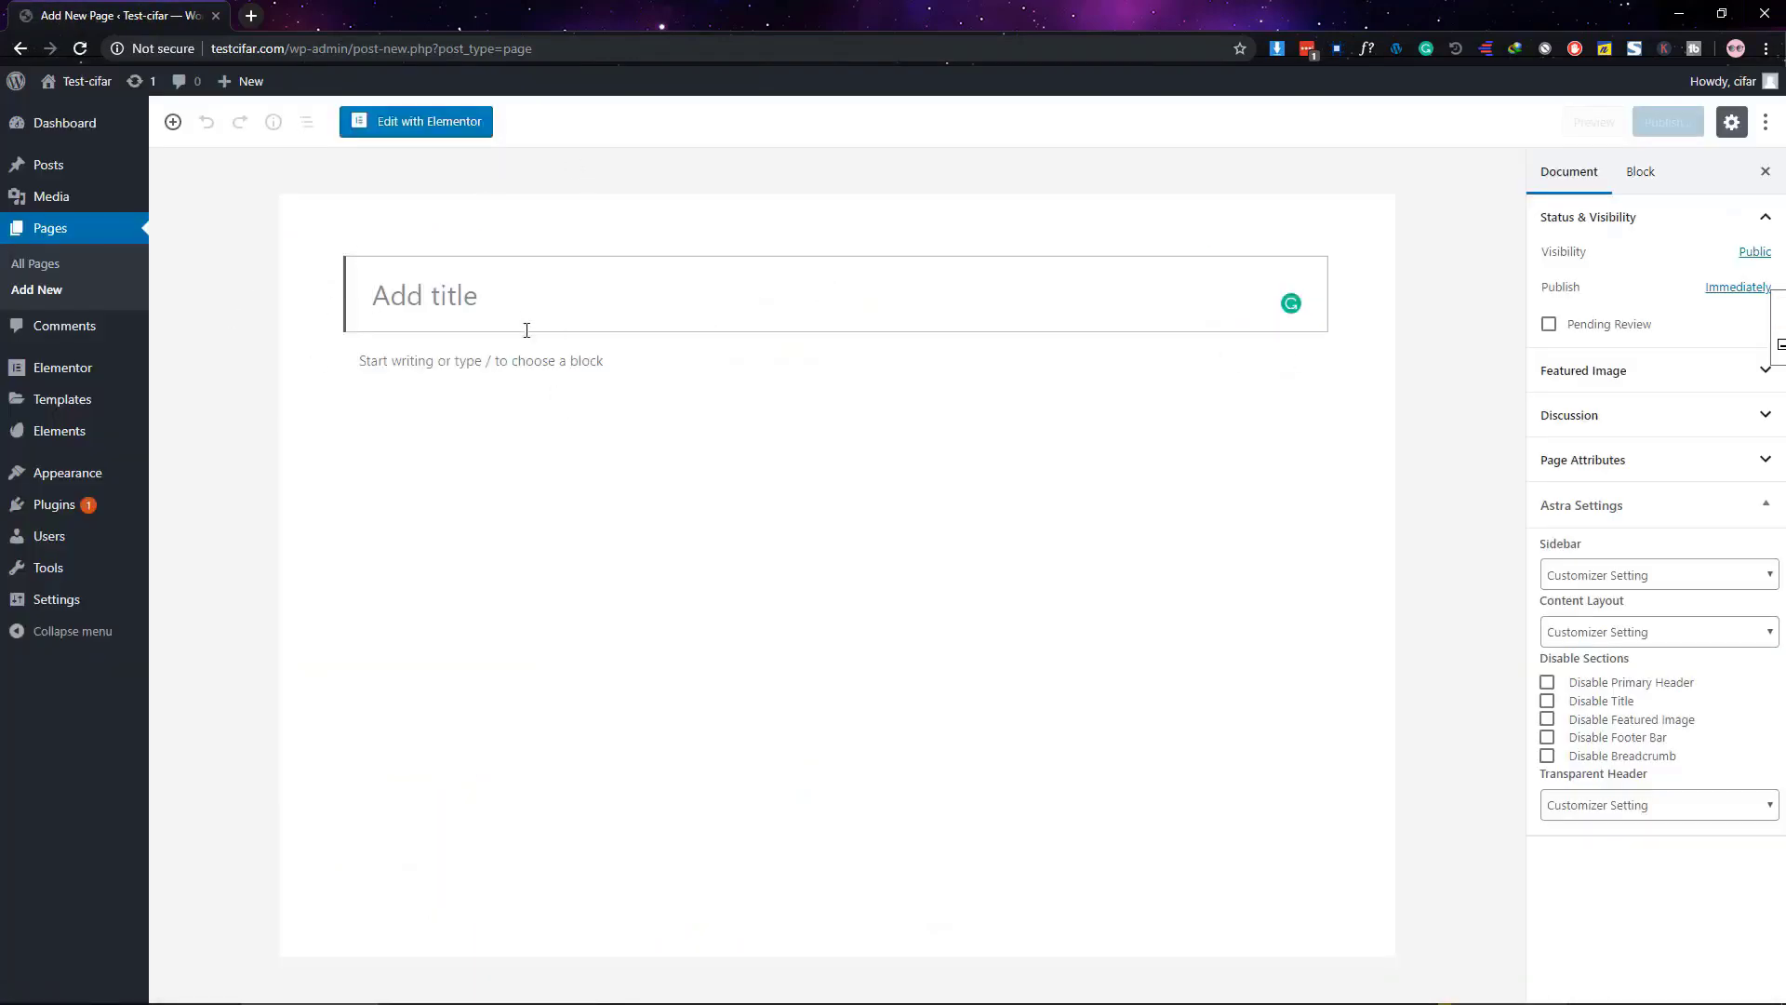
{"action": "type", "text": "C"}
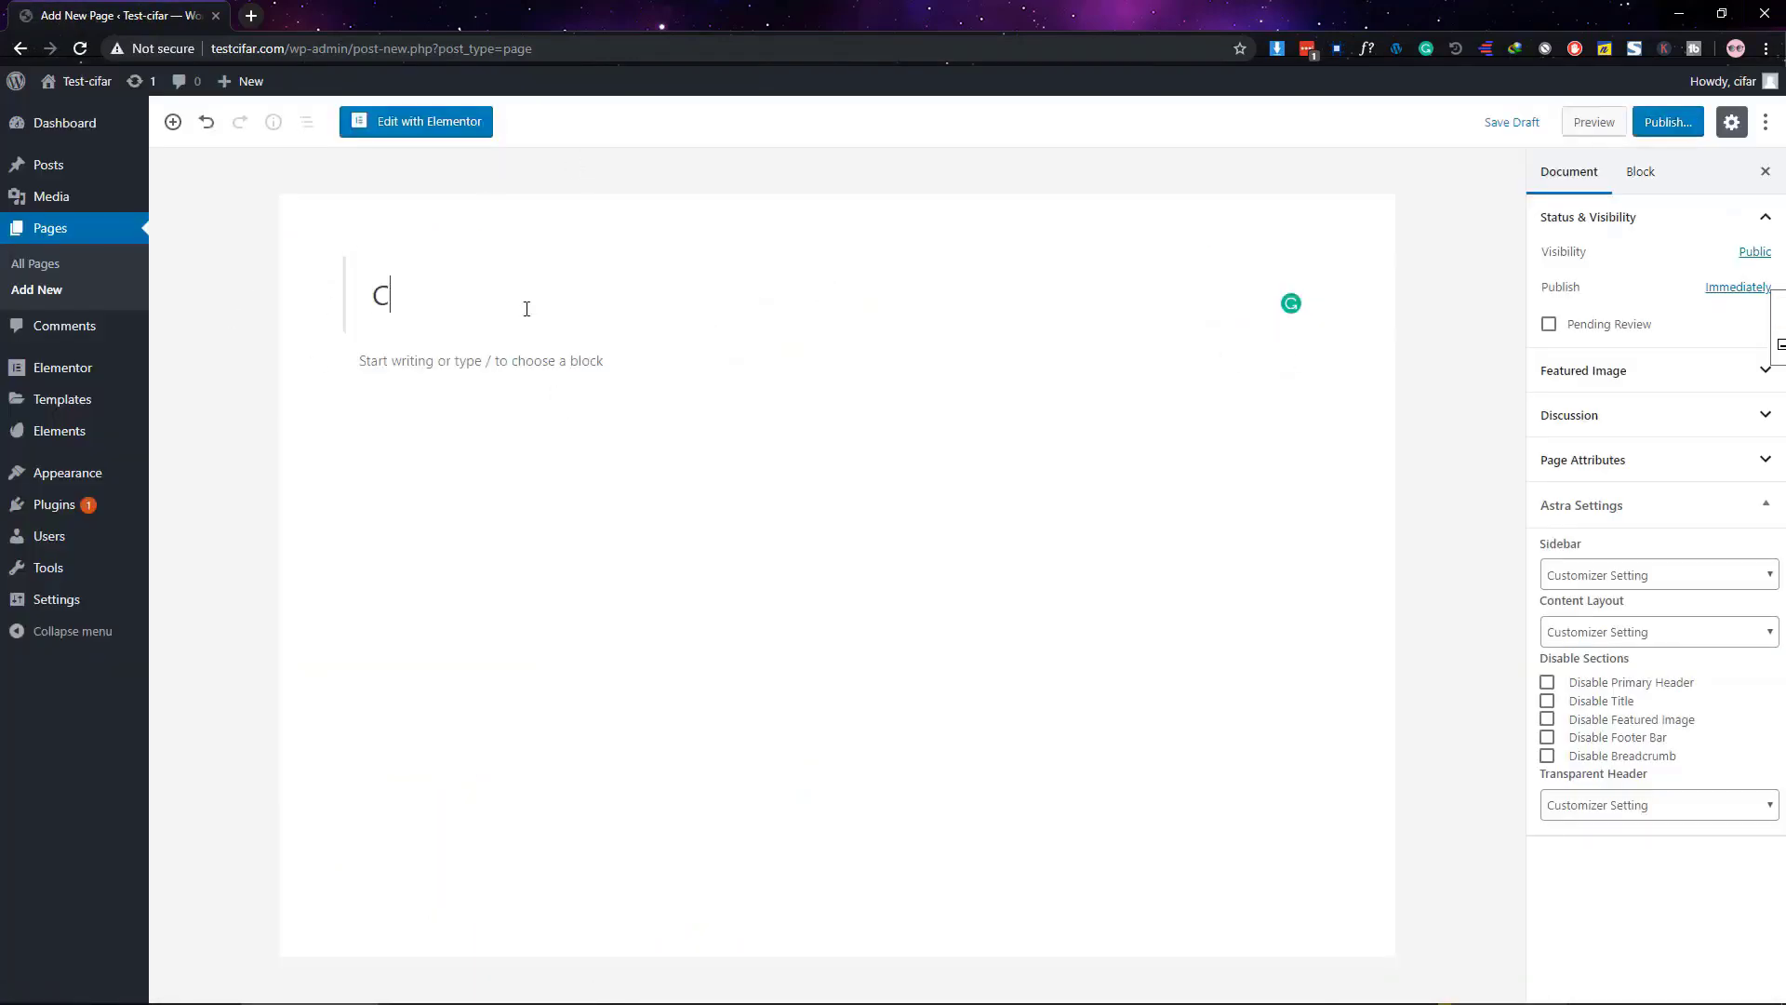
{"action": "type", "text": "ontact"}
Set the Astra sidebar to No Sidebar and content layout to Full Width / Stretched
{"action": "left_click", "coordinate": [1626, 574]}
{"action": "left_click", "coordinate": [1609, 649]}
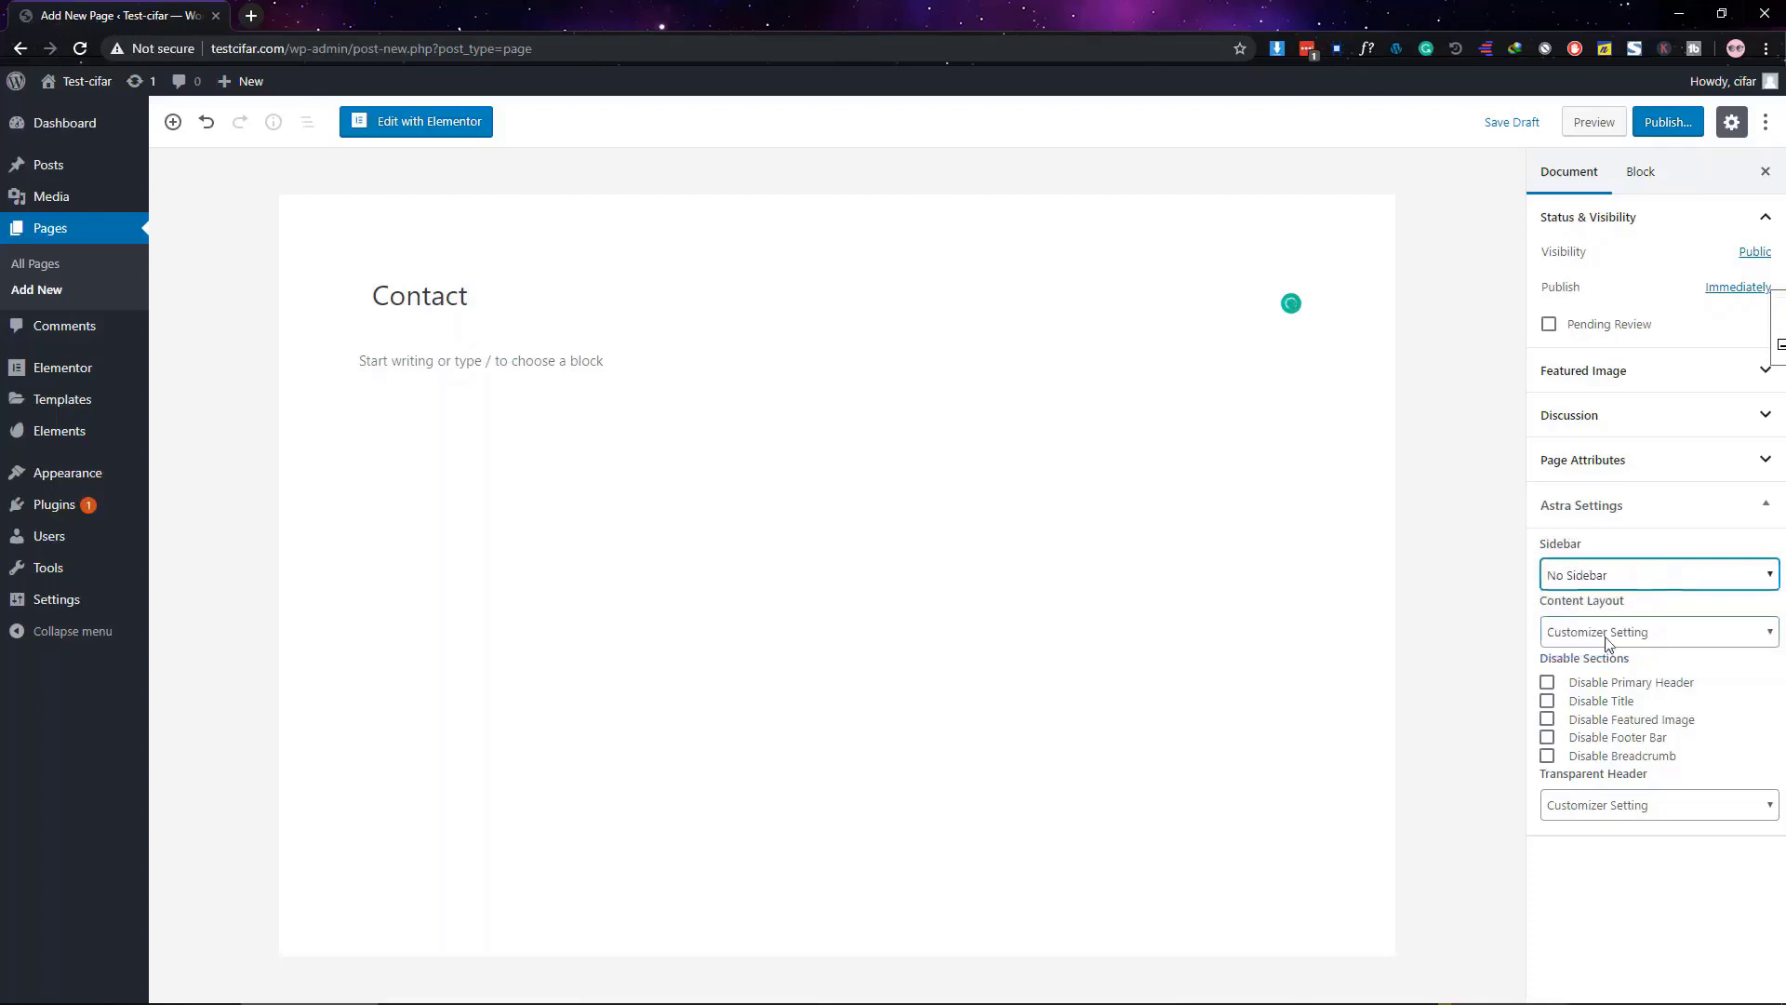
{"action": "left_click", "coordinate": [1619, 632]}
{"action": "left_click", "coordinate": [1618, 724]}
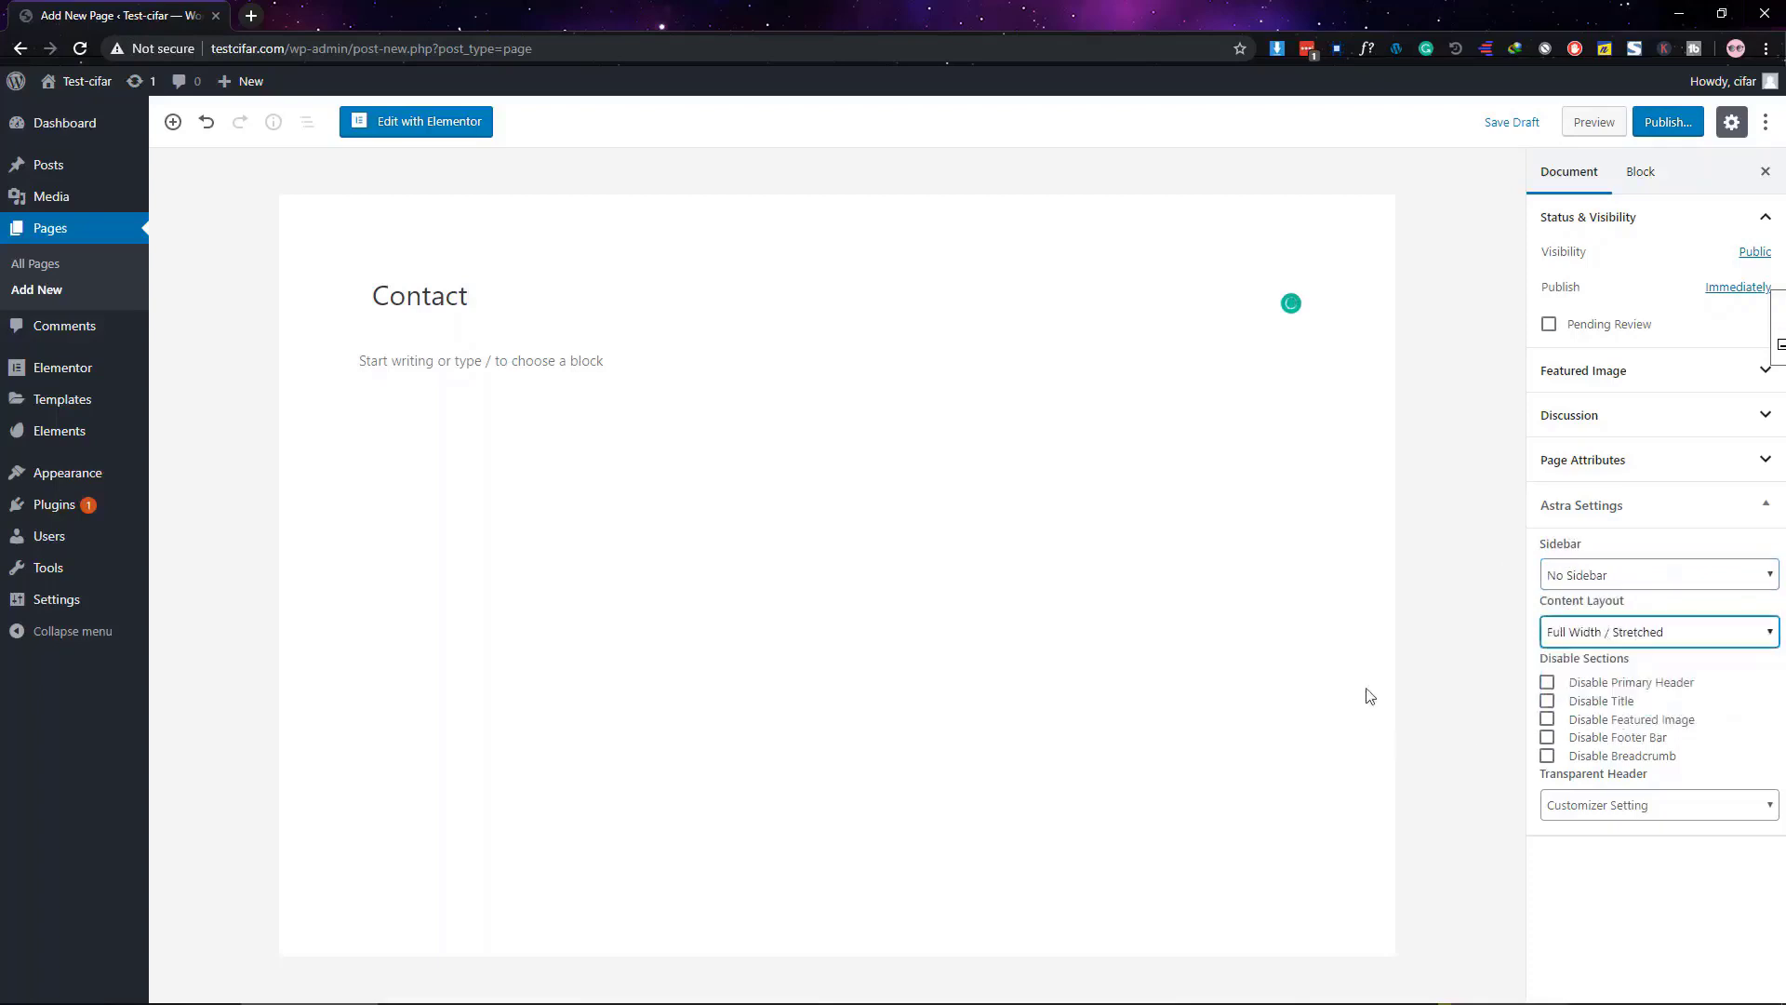
Publish the Contact page and open it in Elementor
{"action": "left_click", "coordinate": [1688, 130]}
{"action": "left_click", "coordinate": [1628, 123]}
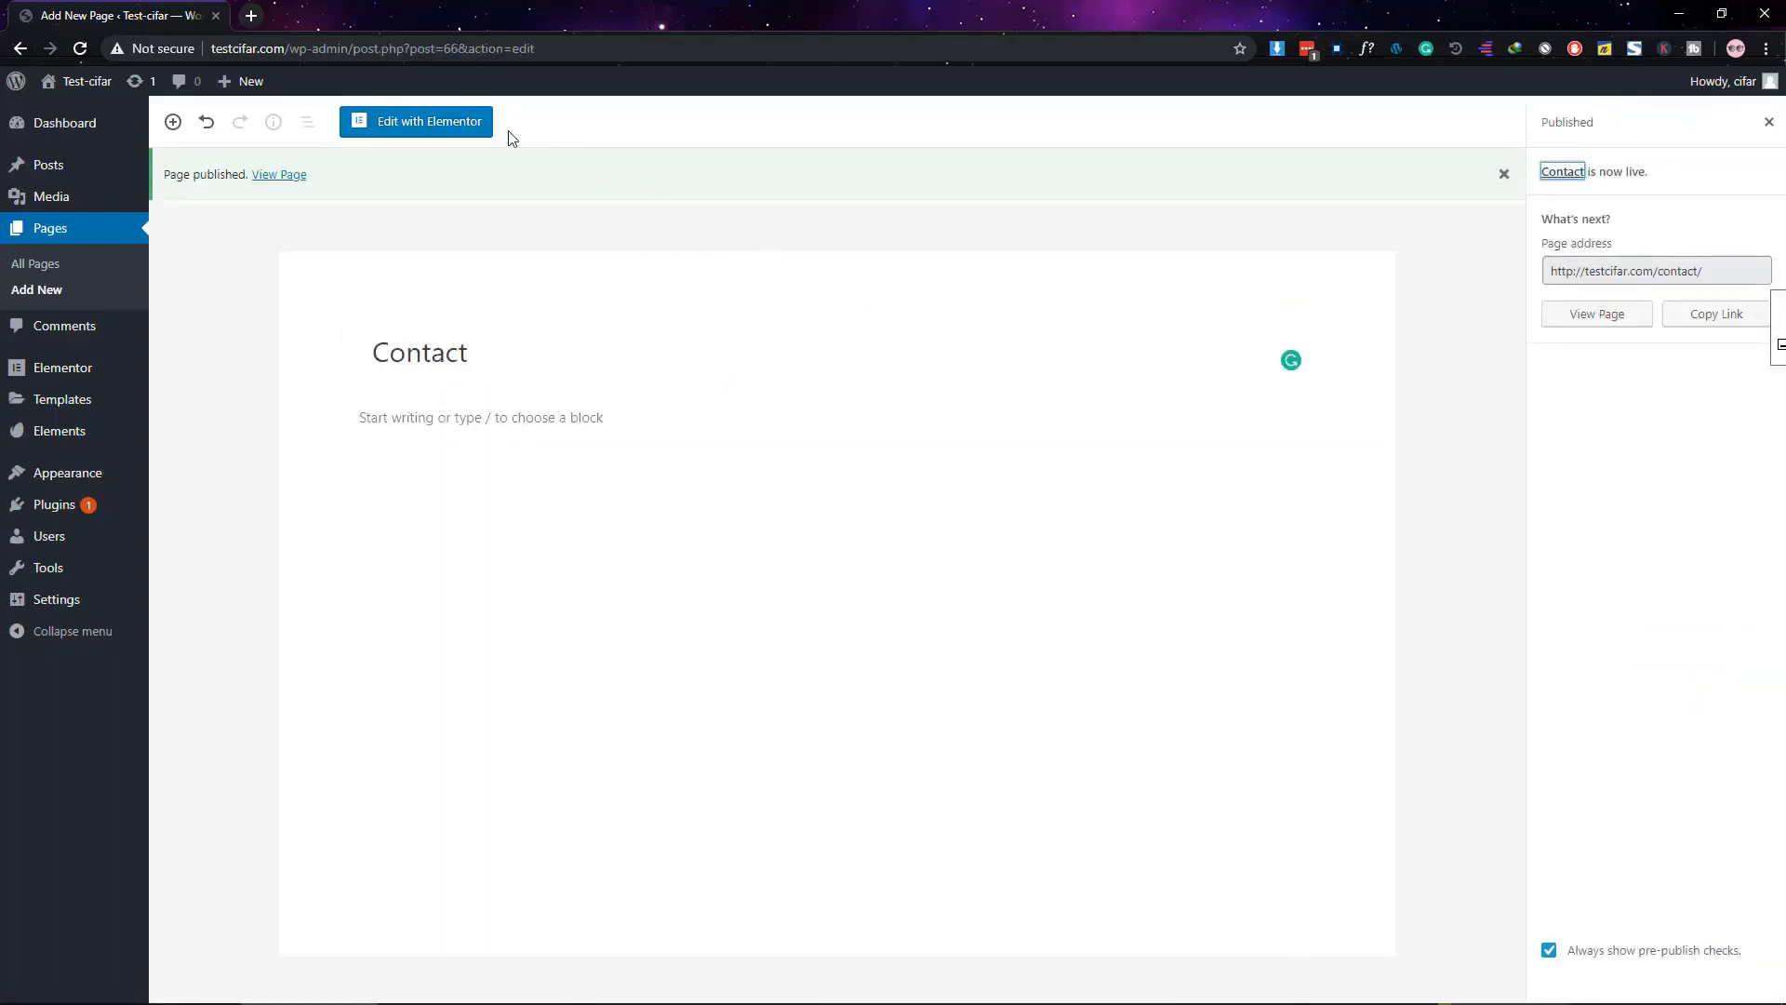
{"action": "left_click", "coordinate": [451, 130]}
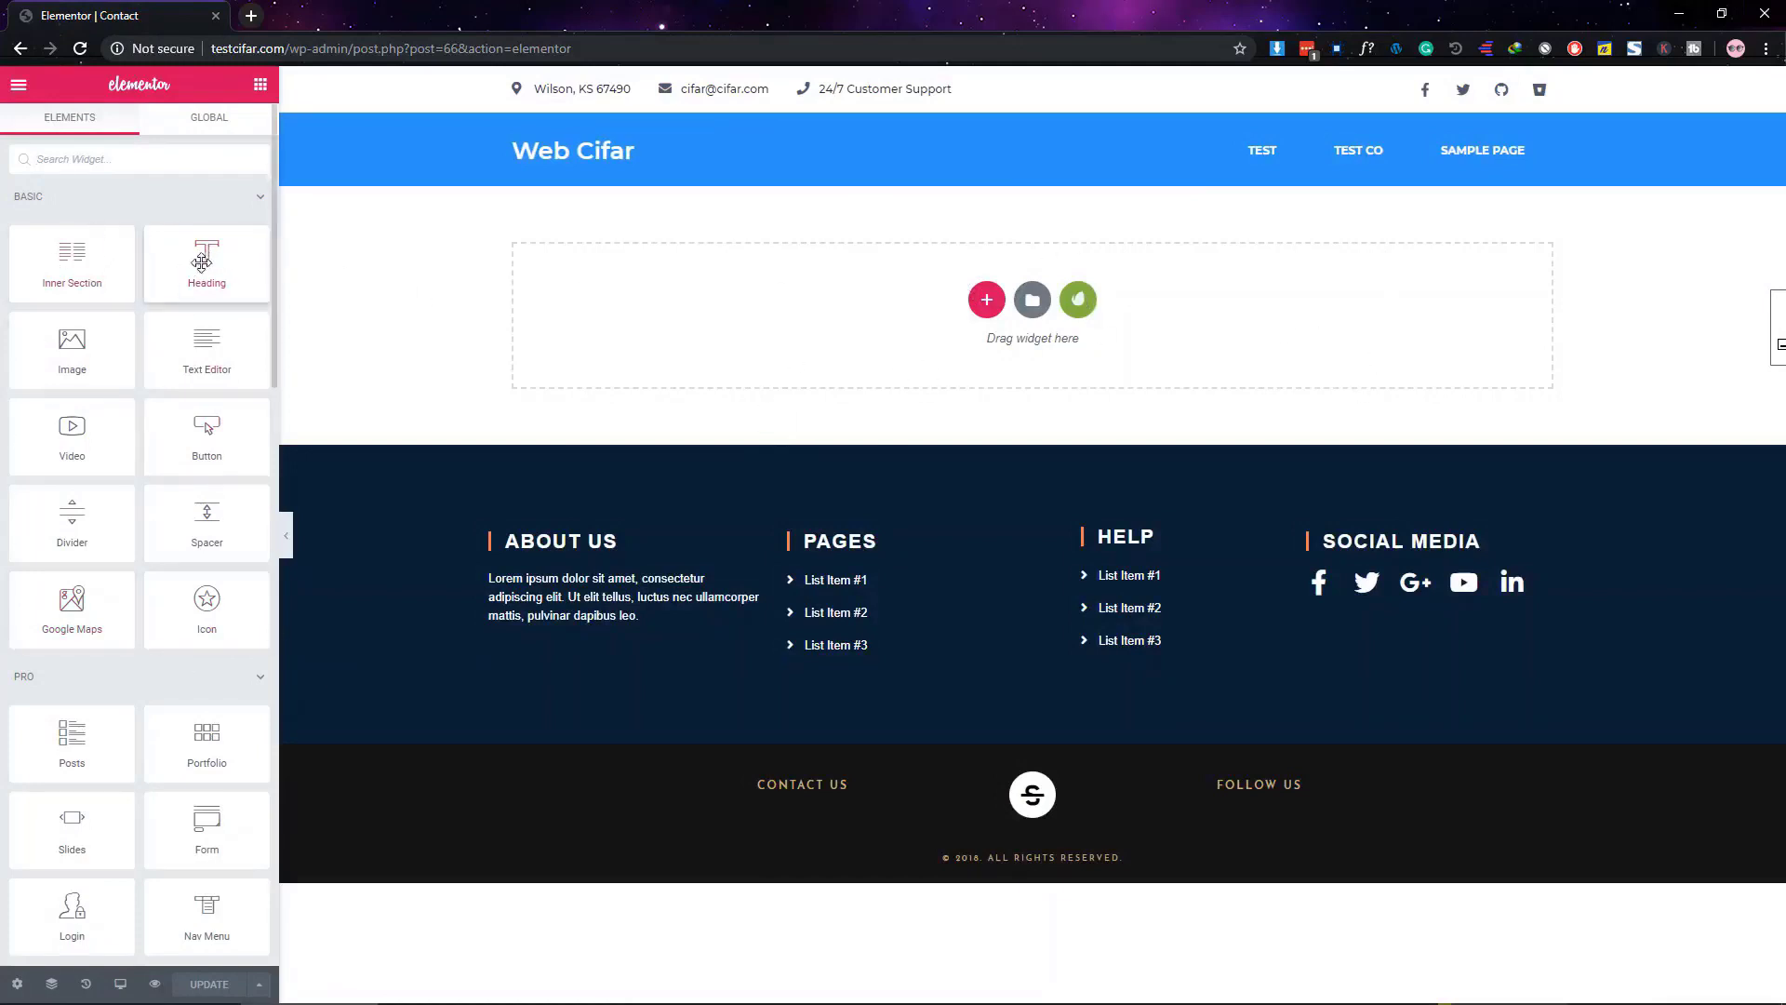
Drag a Heading widget from the Elements panel into the Contact page's empty section
{"action": "left_click_drag", "start_coordinate": [202, 261], "coordinate": [756, 310]}
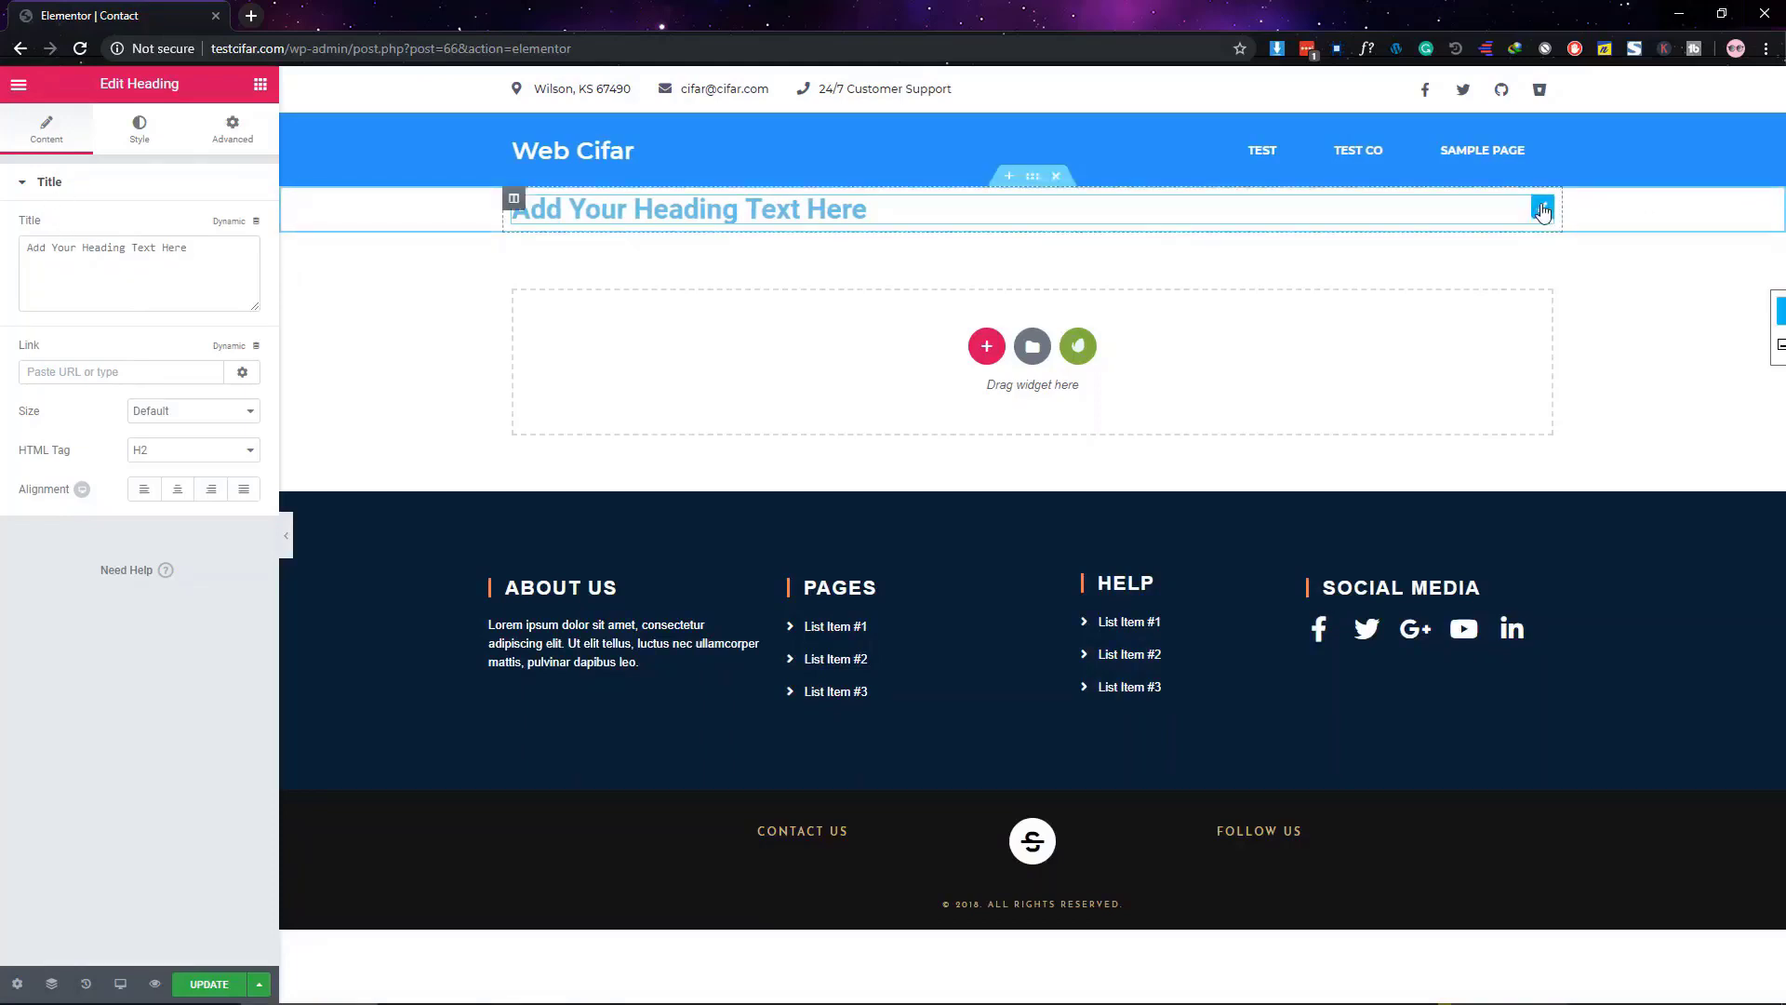
Replace the placeholder heading text with Contact Us and centre it
{"action": "triple_click", "coordinate": [148, 277]}
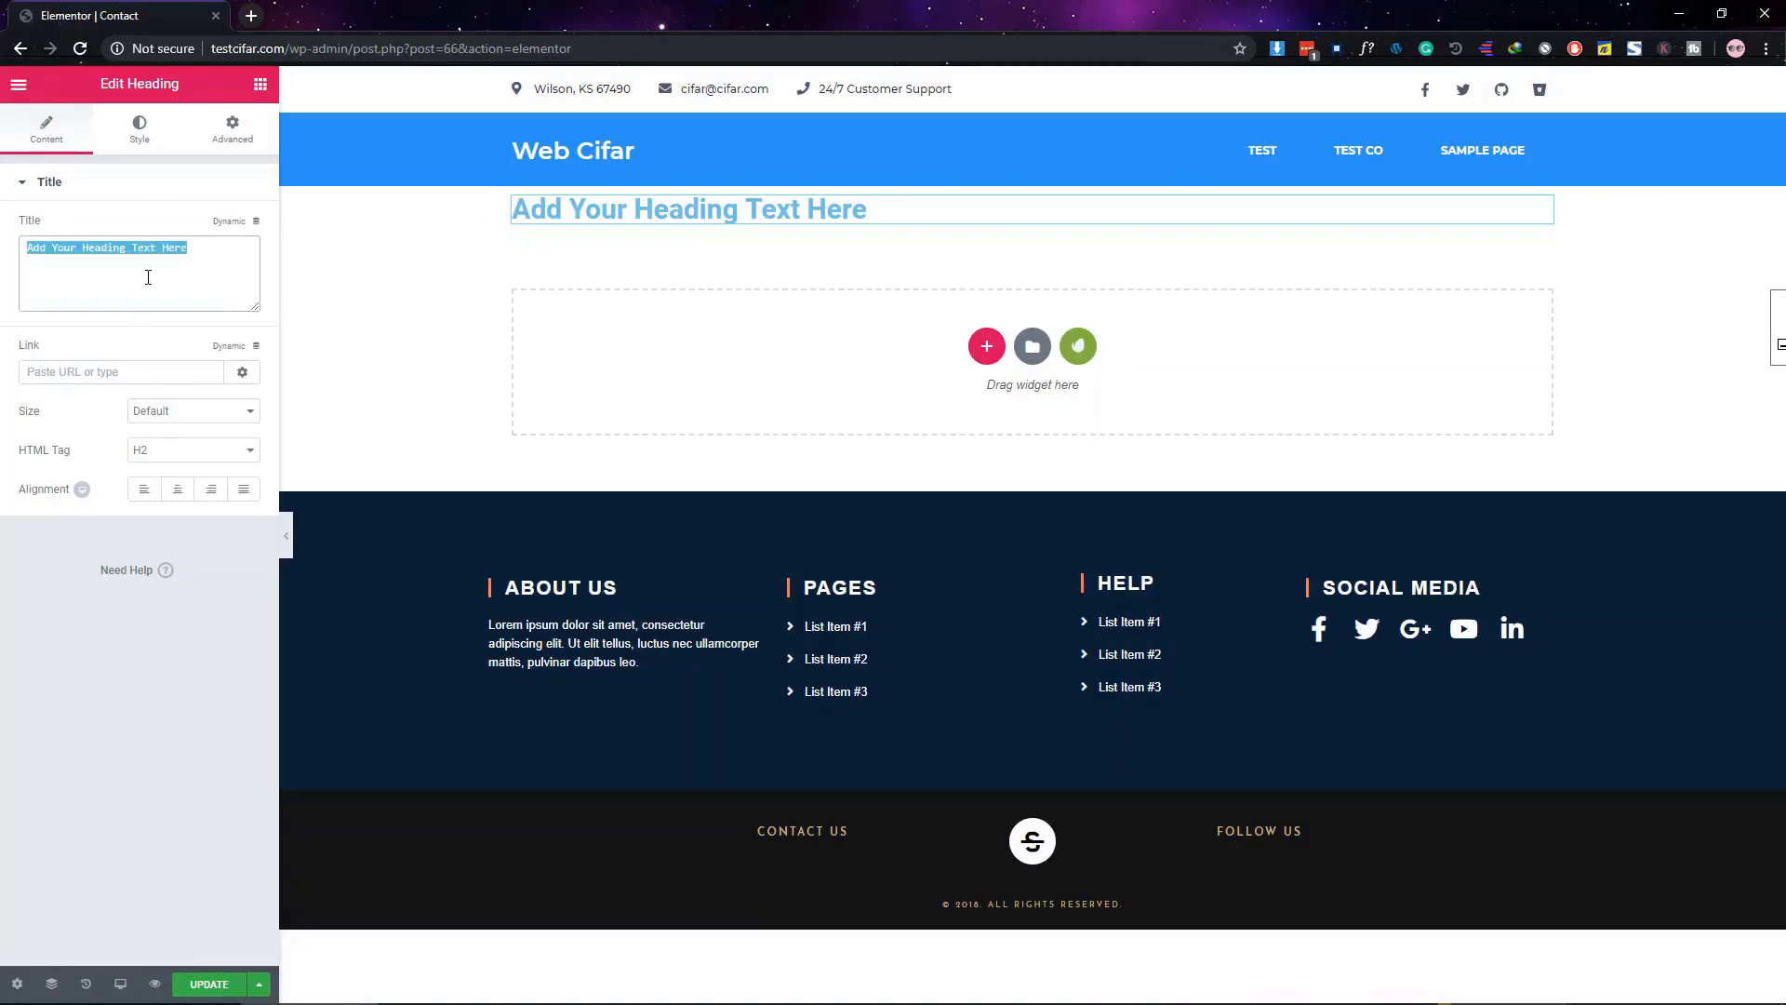
{"action": "type", "text": "Co"}
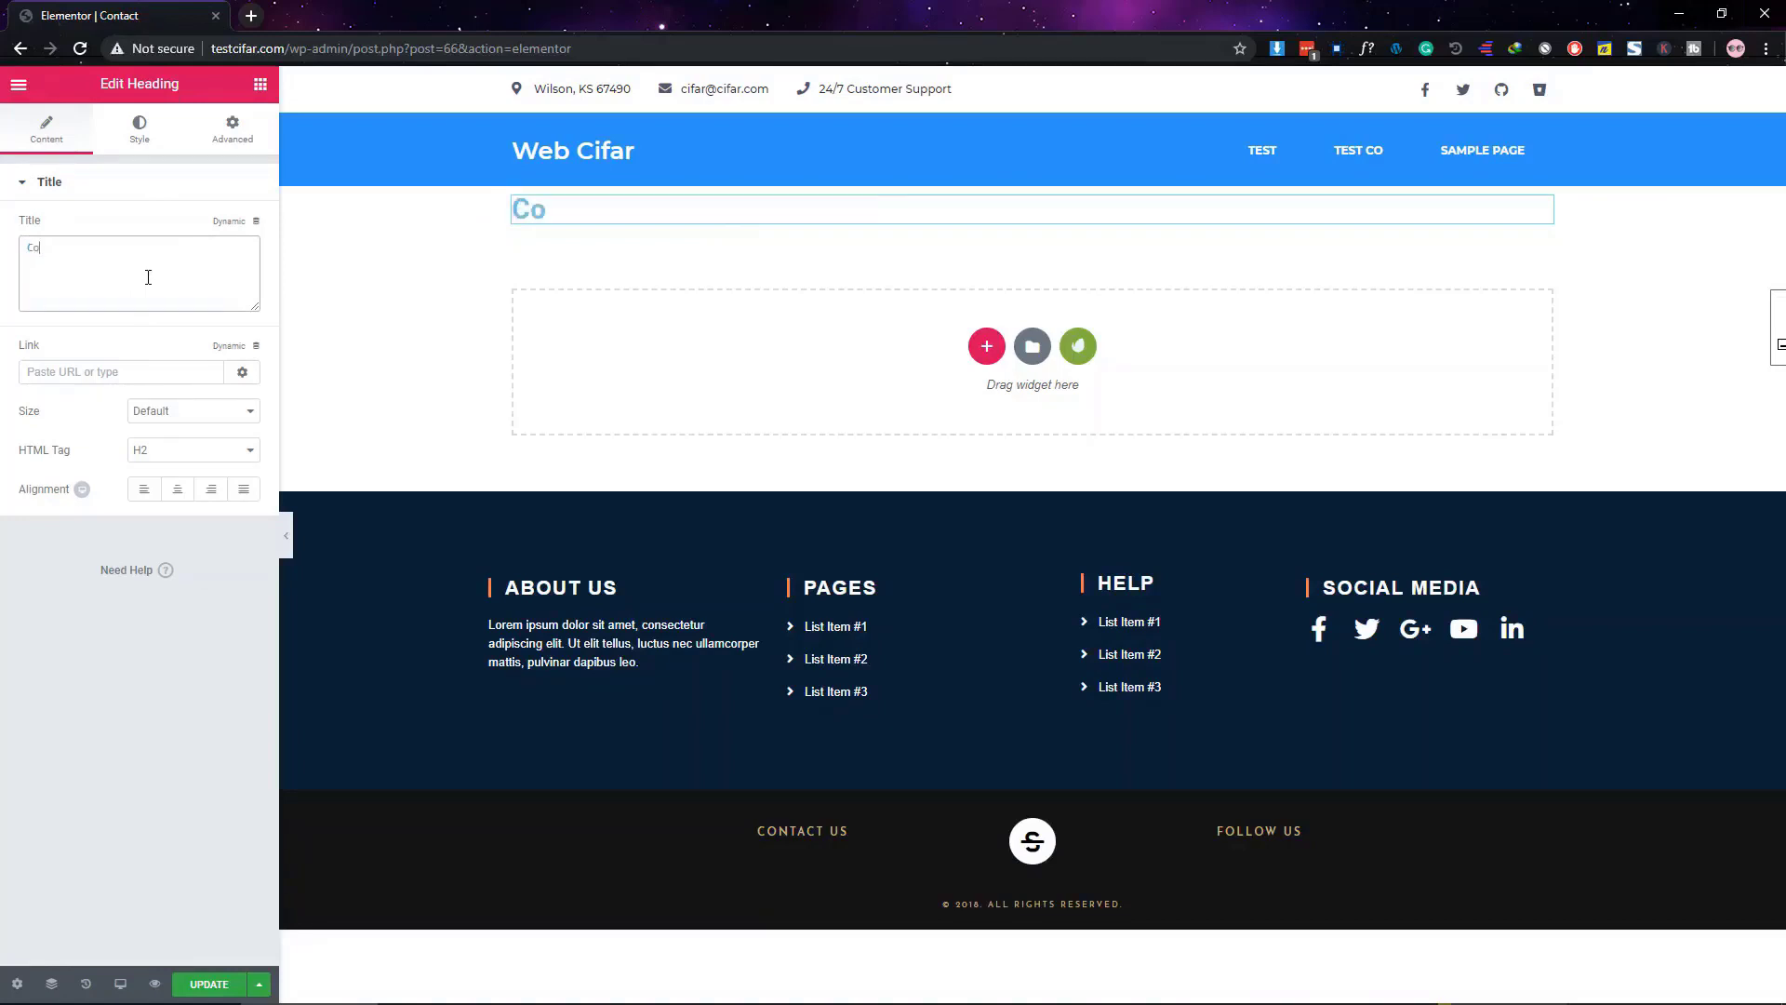
{"action": "type", "text": "ntact Us"}
{"action": "left_click", "coordinate": [183, 498]}
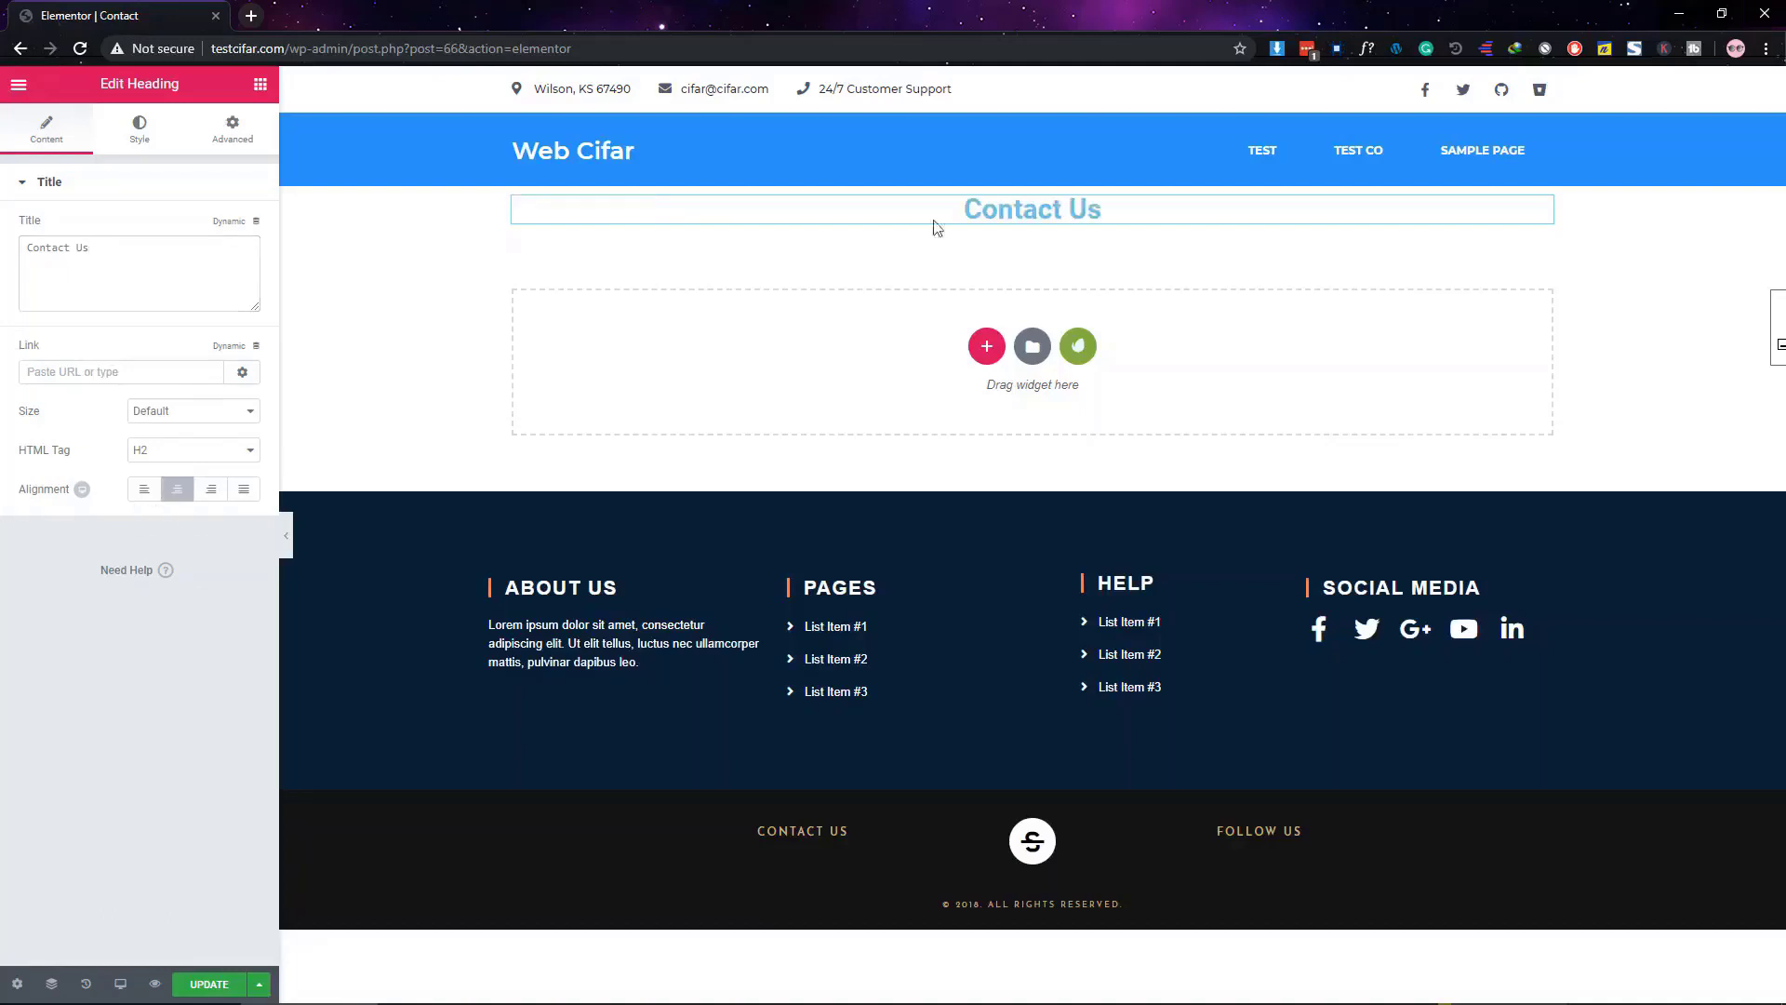
Make the heading text colour black
{"action": "left_click", "coordinate": [149, 143]}
{"action": "left_click", "coordinate": [241, 231]}
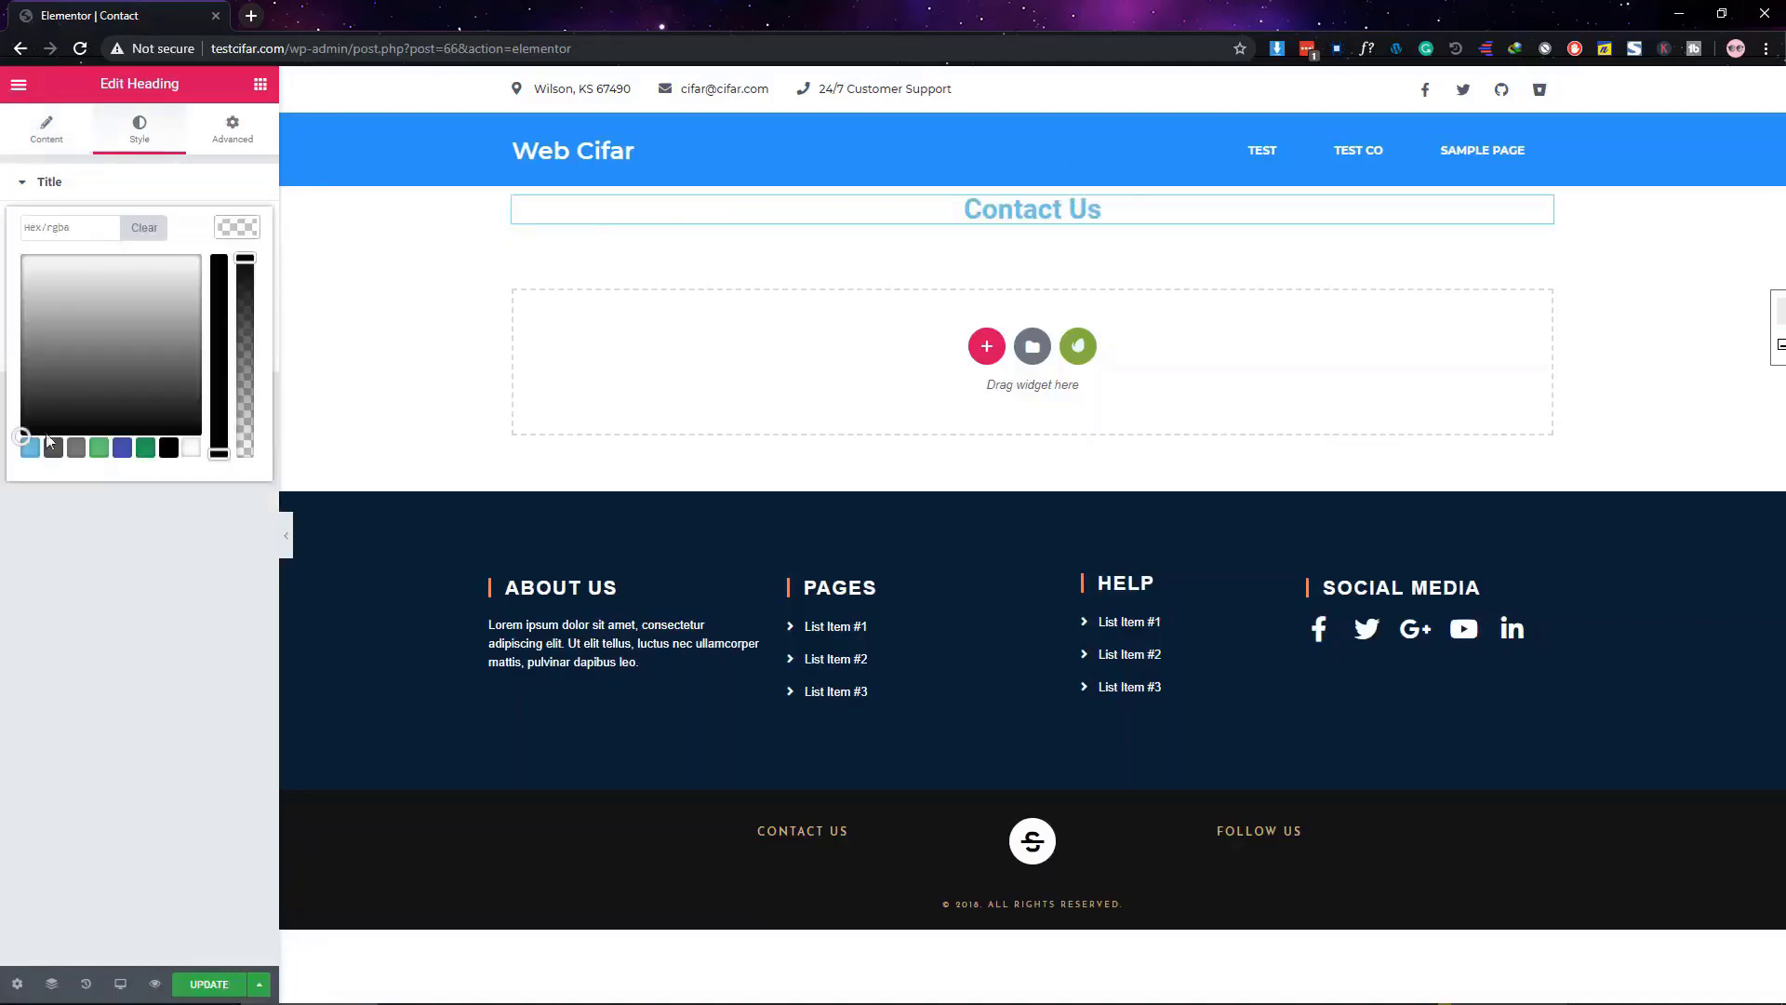
{"action": "left_click", "coordinate": [169, 452]}
{"action": "left_click", "coordinate": [167, 597]}
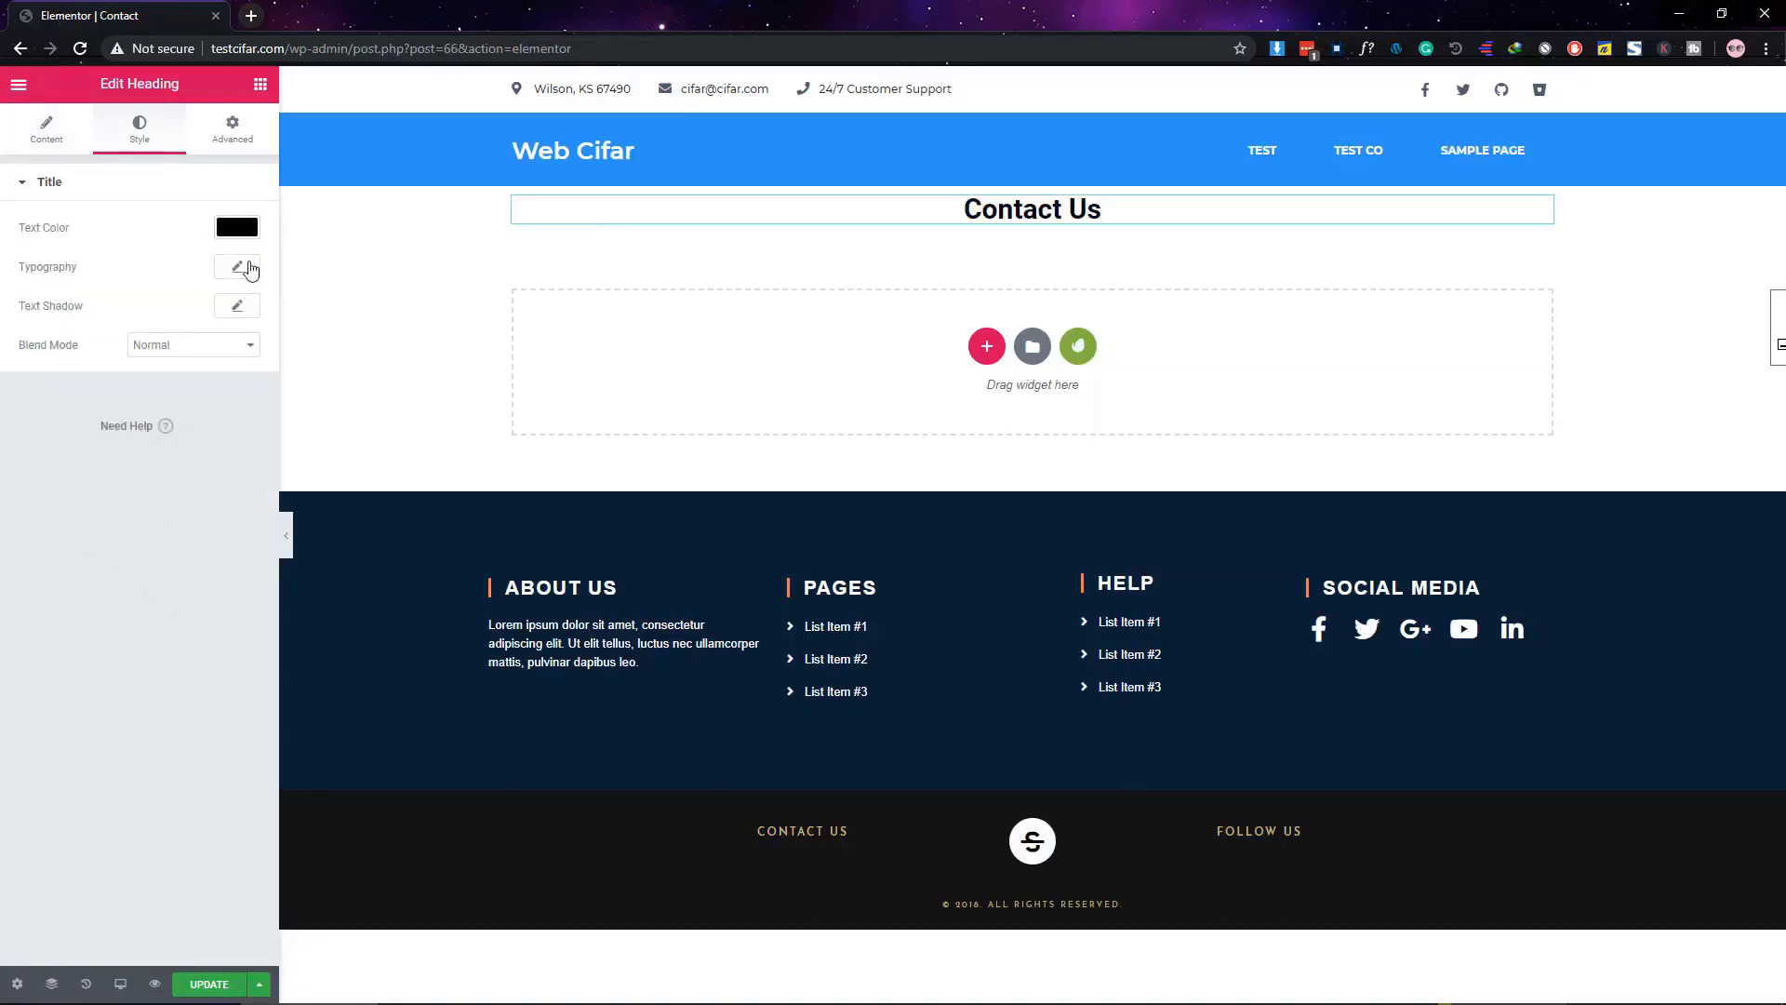
Set the heading font family to Open Sans
{"action": "left_click", "coordinate": [238, 266]}
{"action": "left_click", "coordinate": [162, 317]}
{"action": "left_click", "coordinate": [162, 318]}
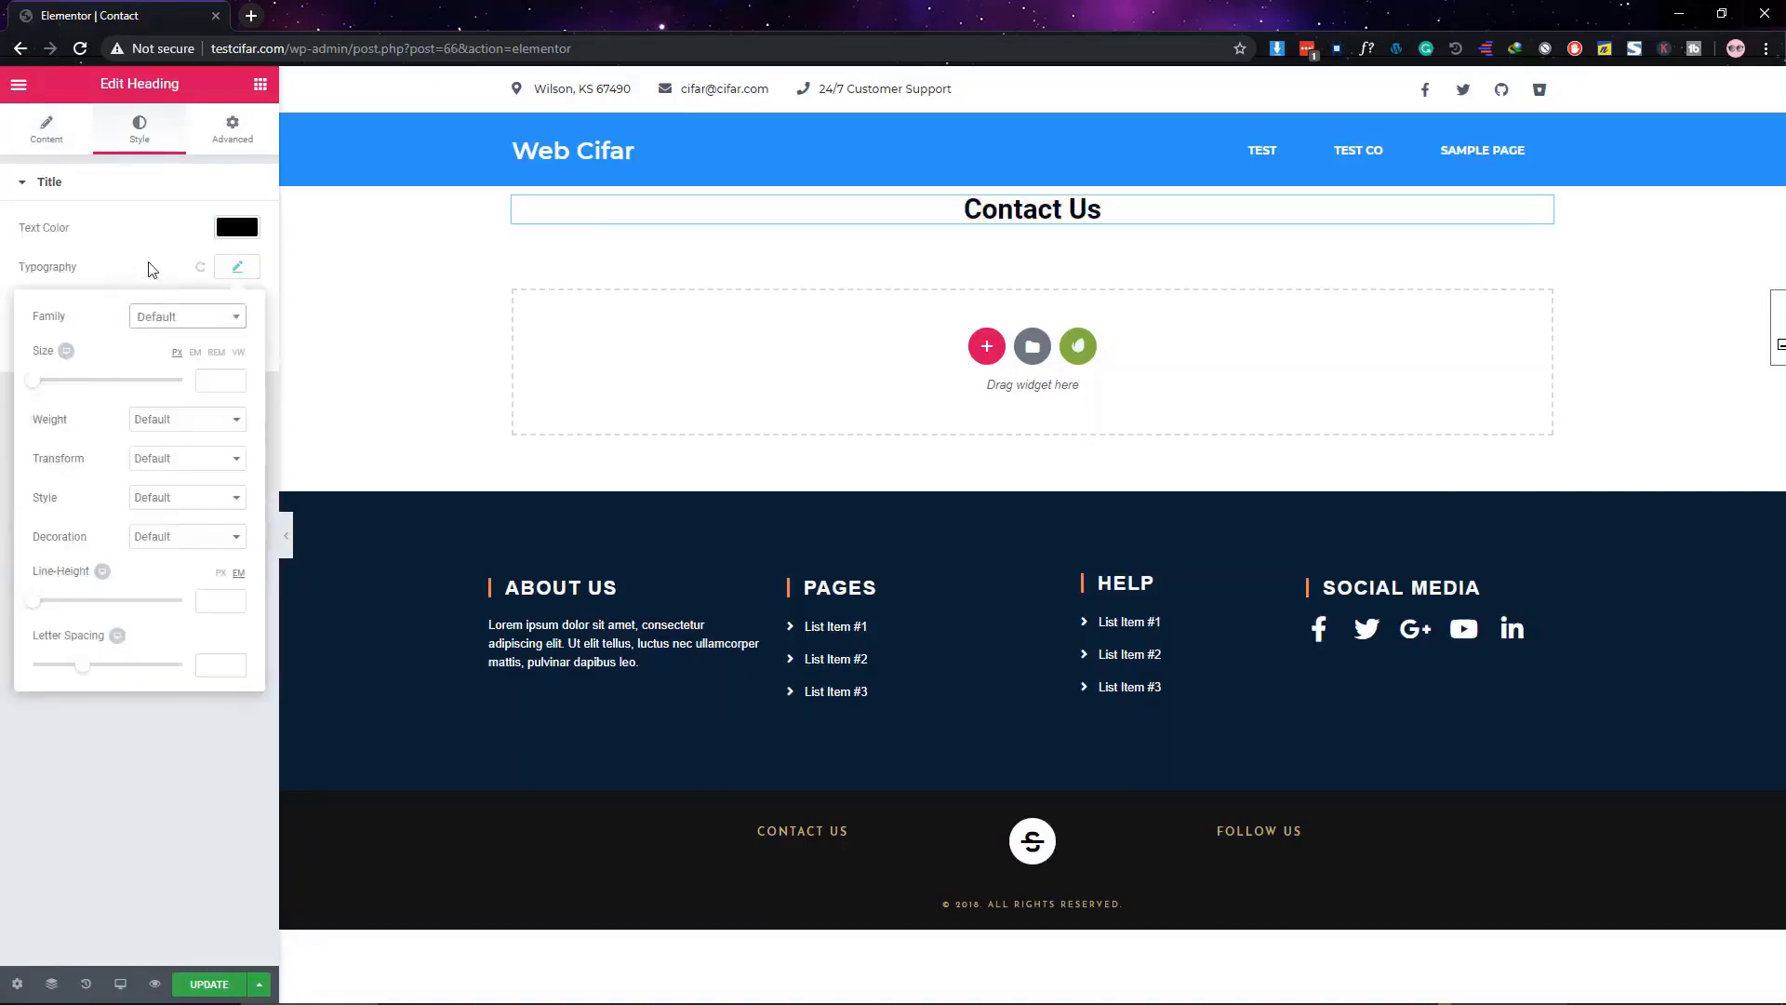
{"action": "left_click", "coordinate": [248, 267]}
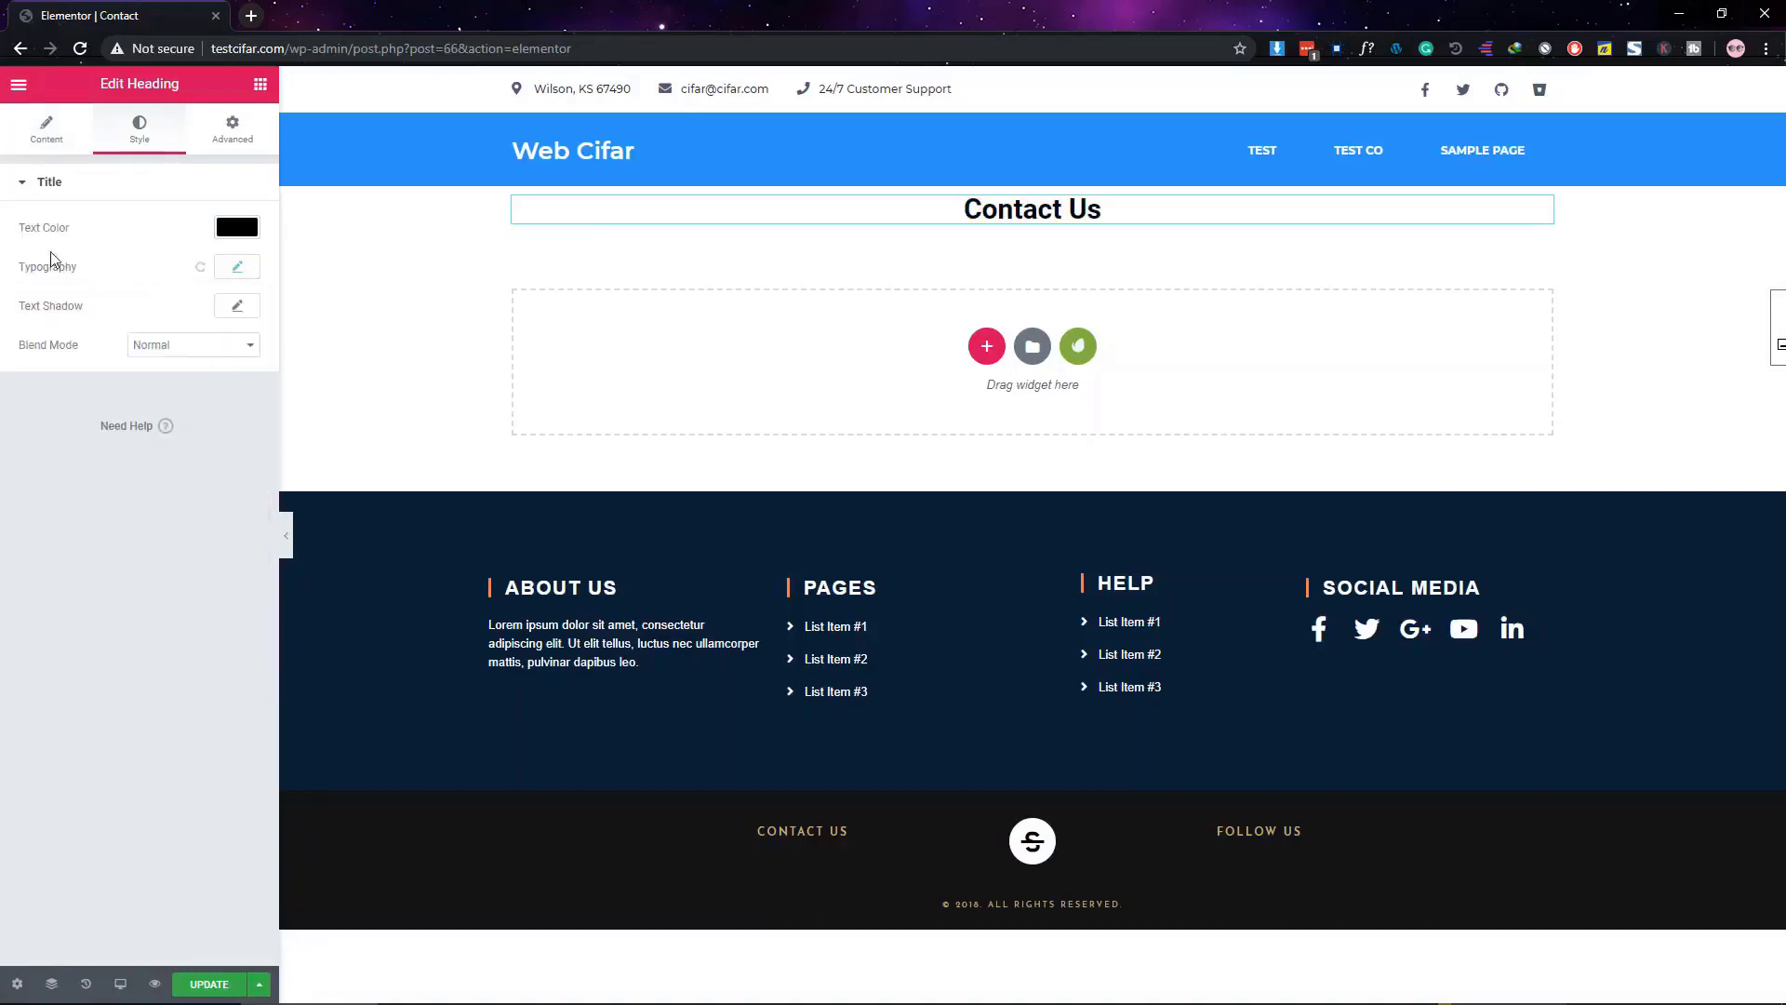
{"action": "left_click", "coordinate": [238, 267]}
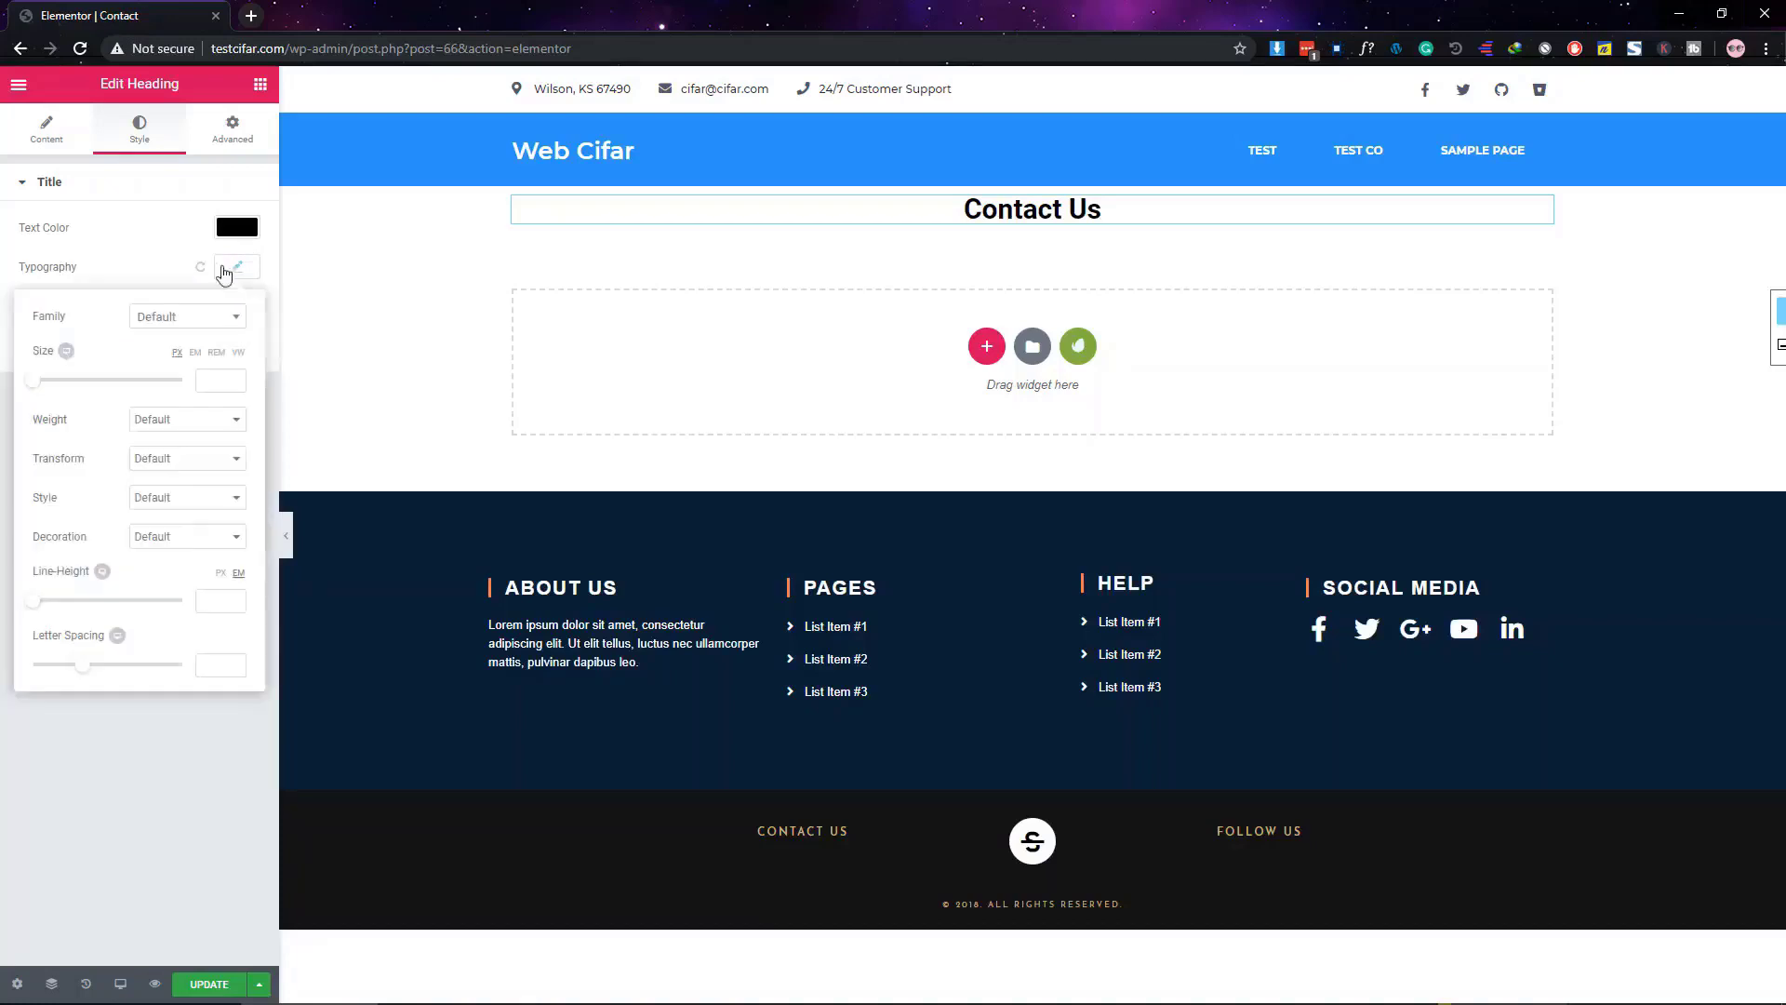
{"action": "left_click", "coordinate": [152, 318]}
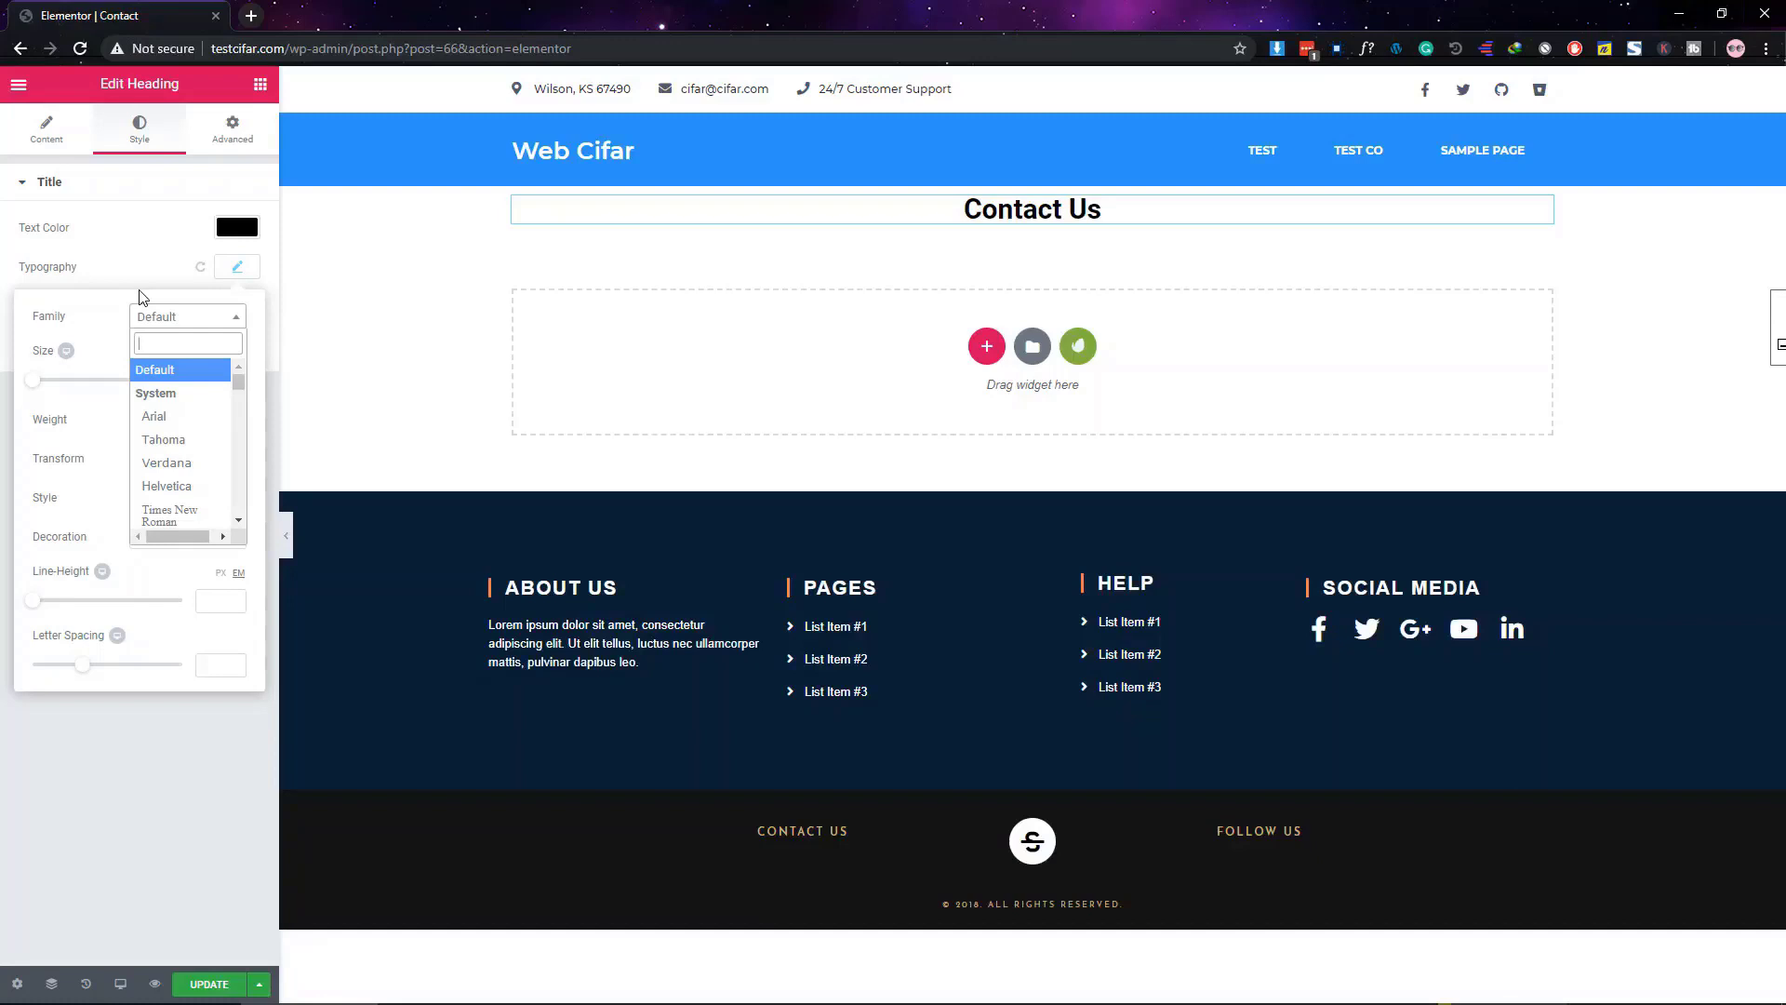
{"action": "type", "text": "open"}
{"action": "key", "text": "Return"}
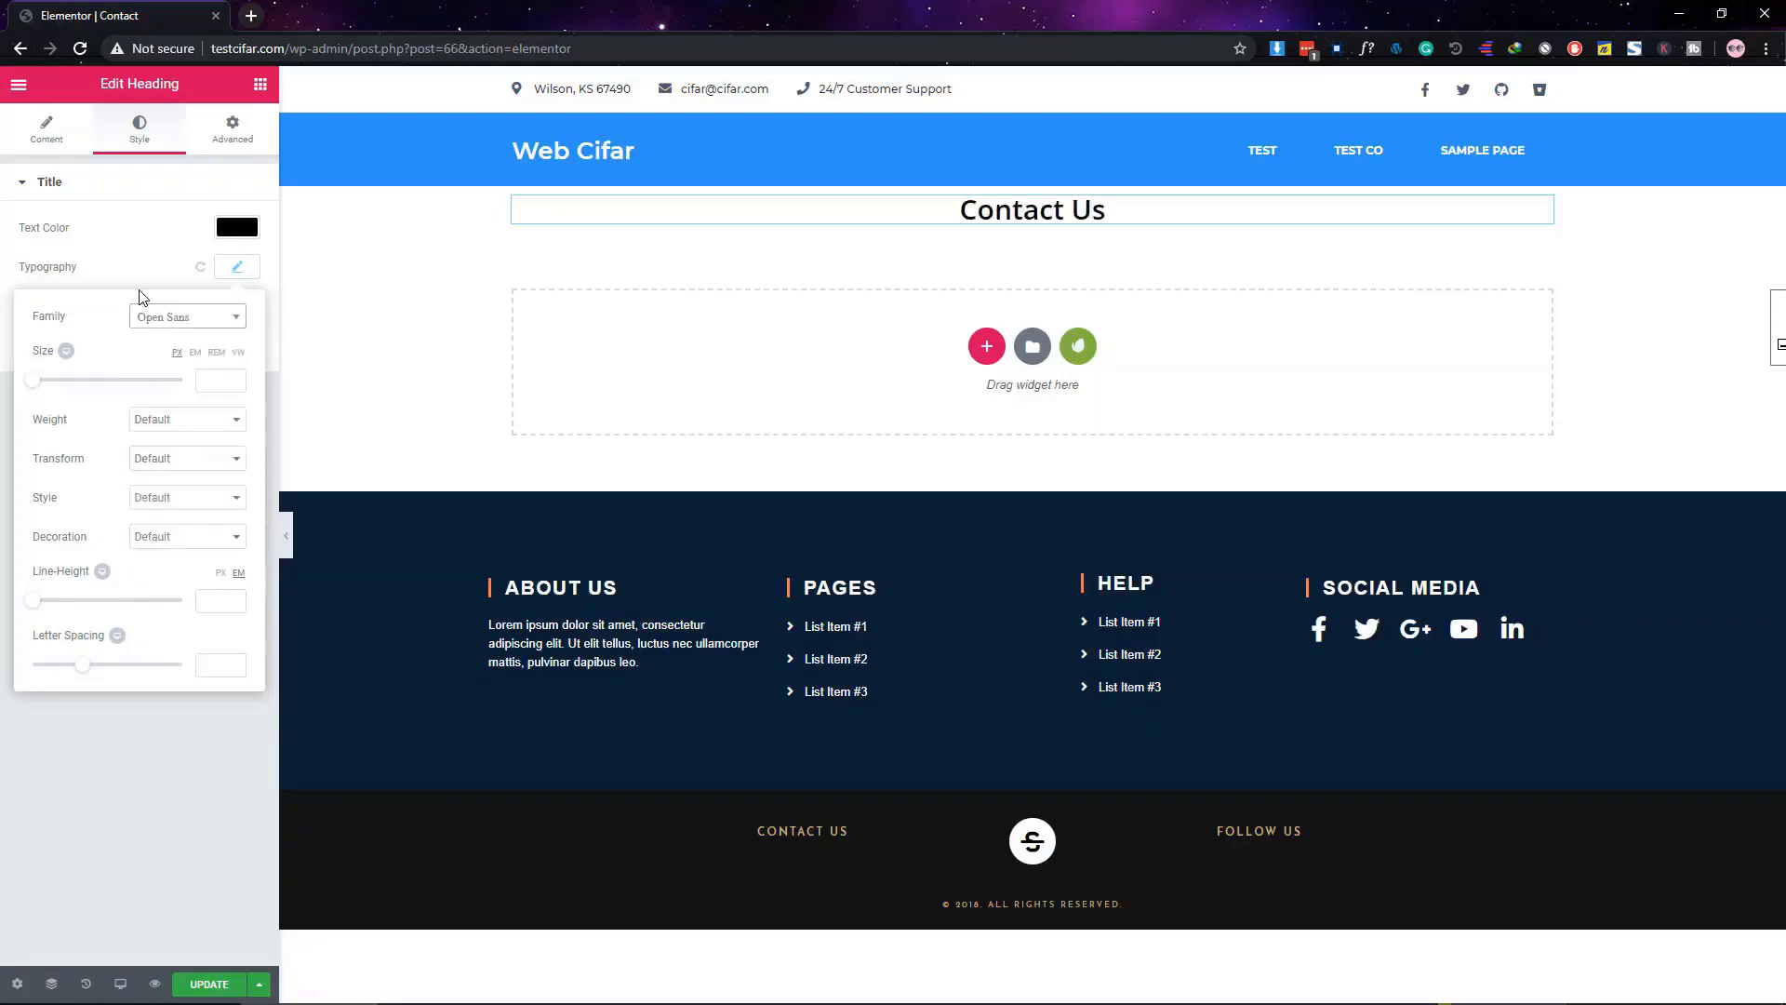
Give the heading font size 45, weight 300 and uppercase transform
{"action": "left_click", "coordinate": [209, 384]}
{"action": "type", "text": "45"}
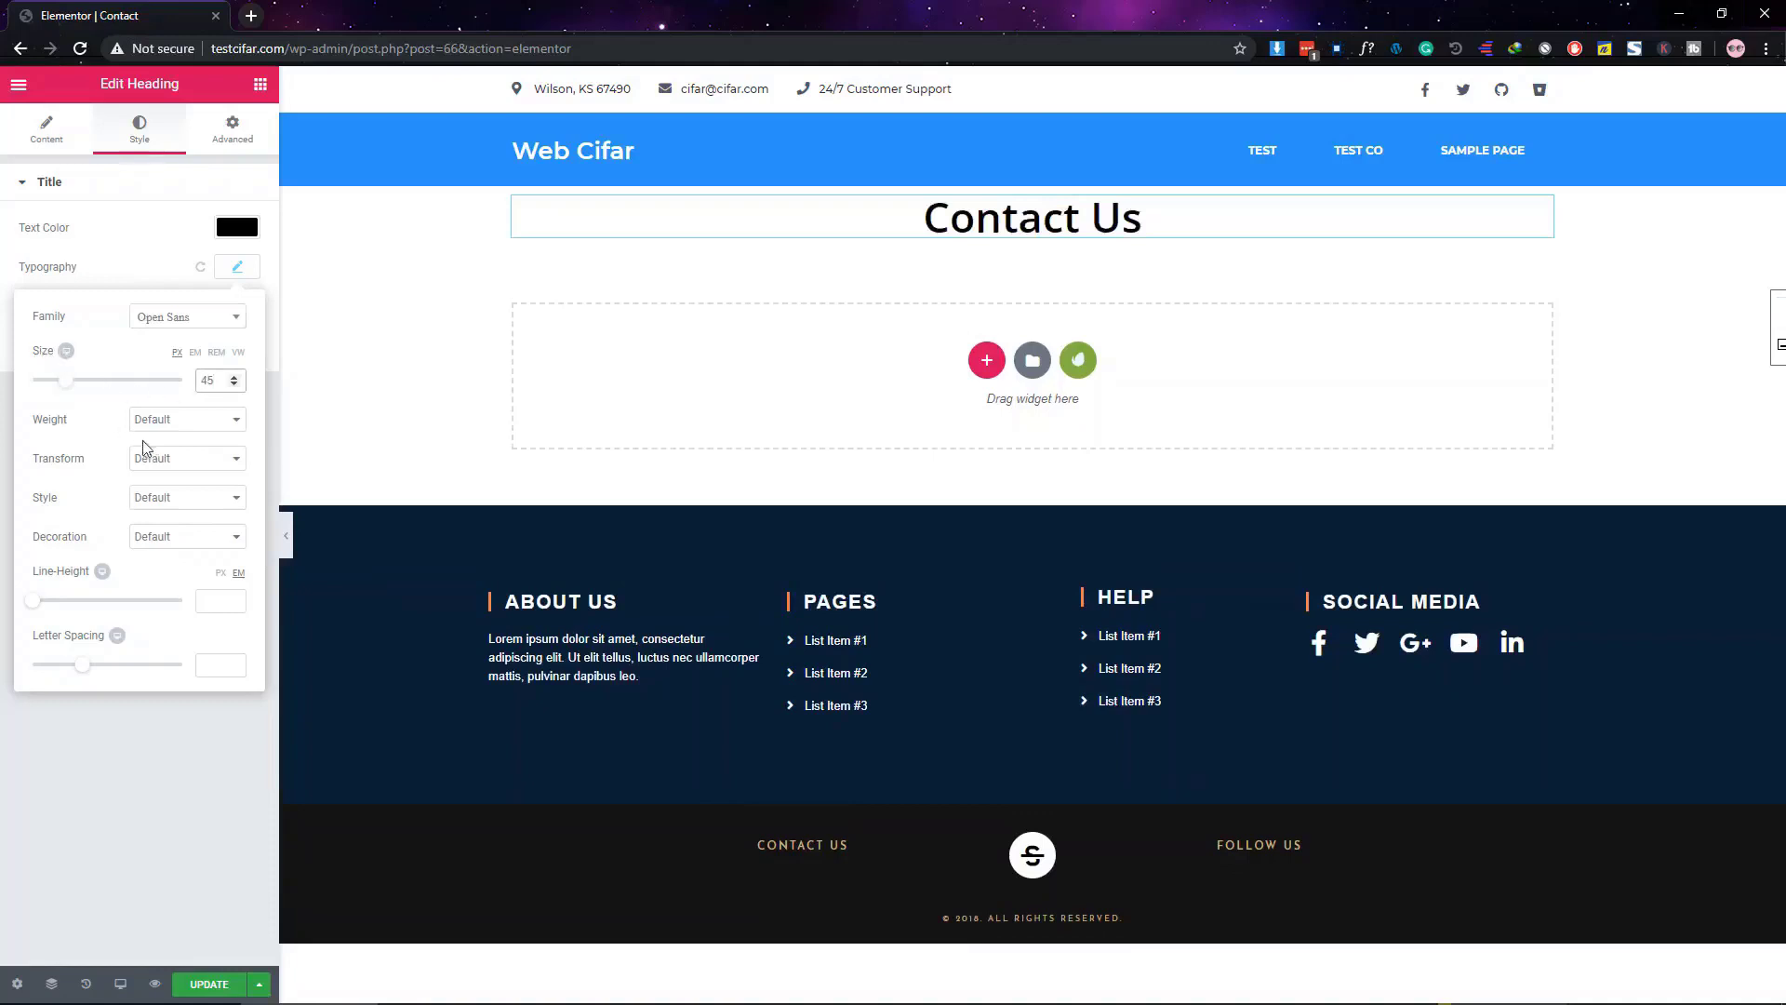
{"action": "left_click", "coordinate": [153, 422]}
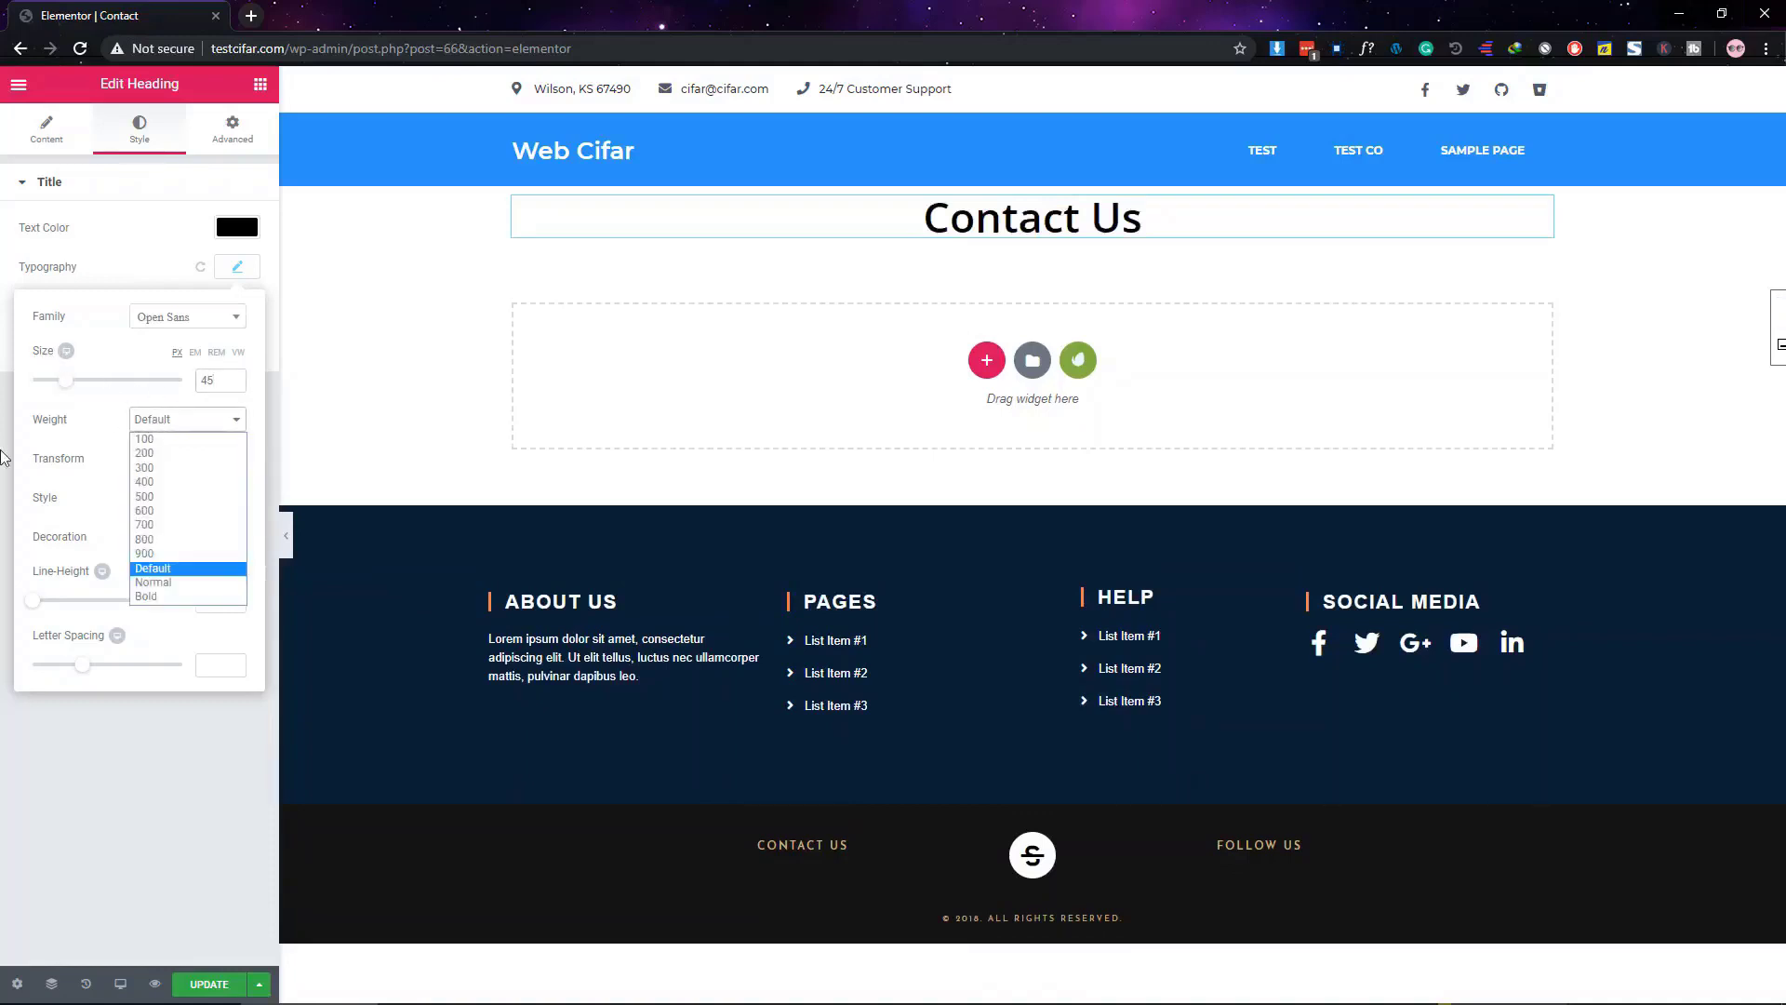
{"action": "left_click", "coordinate": [177, 467]}
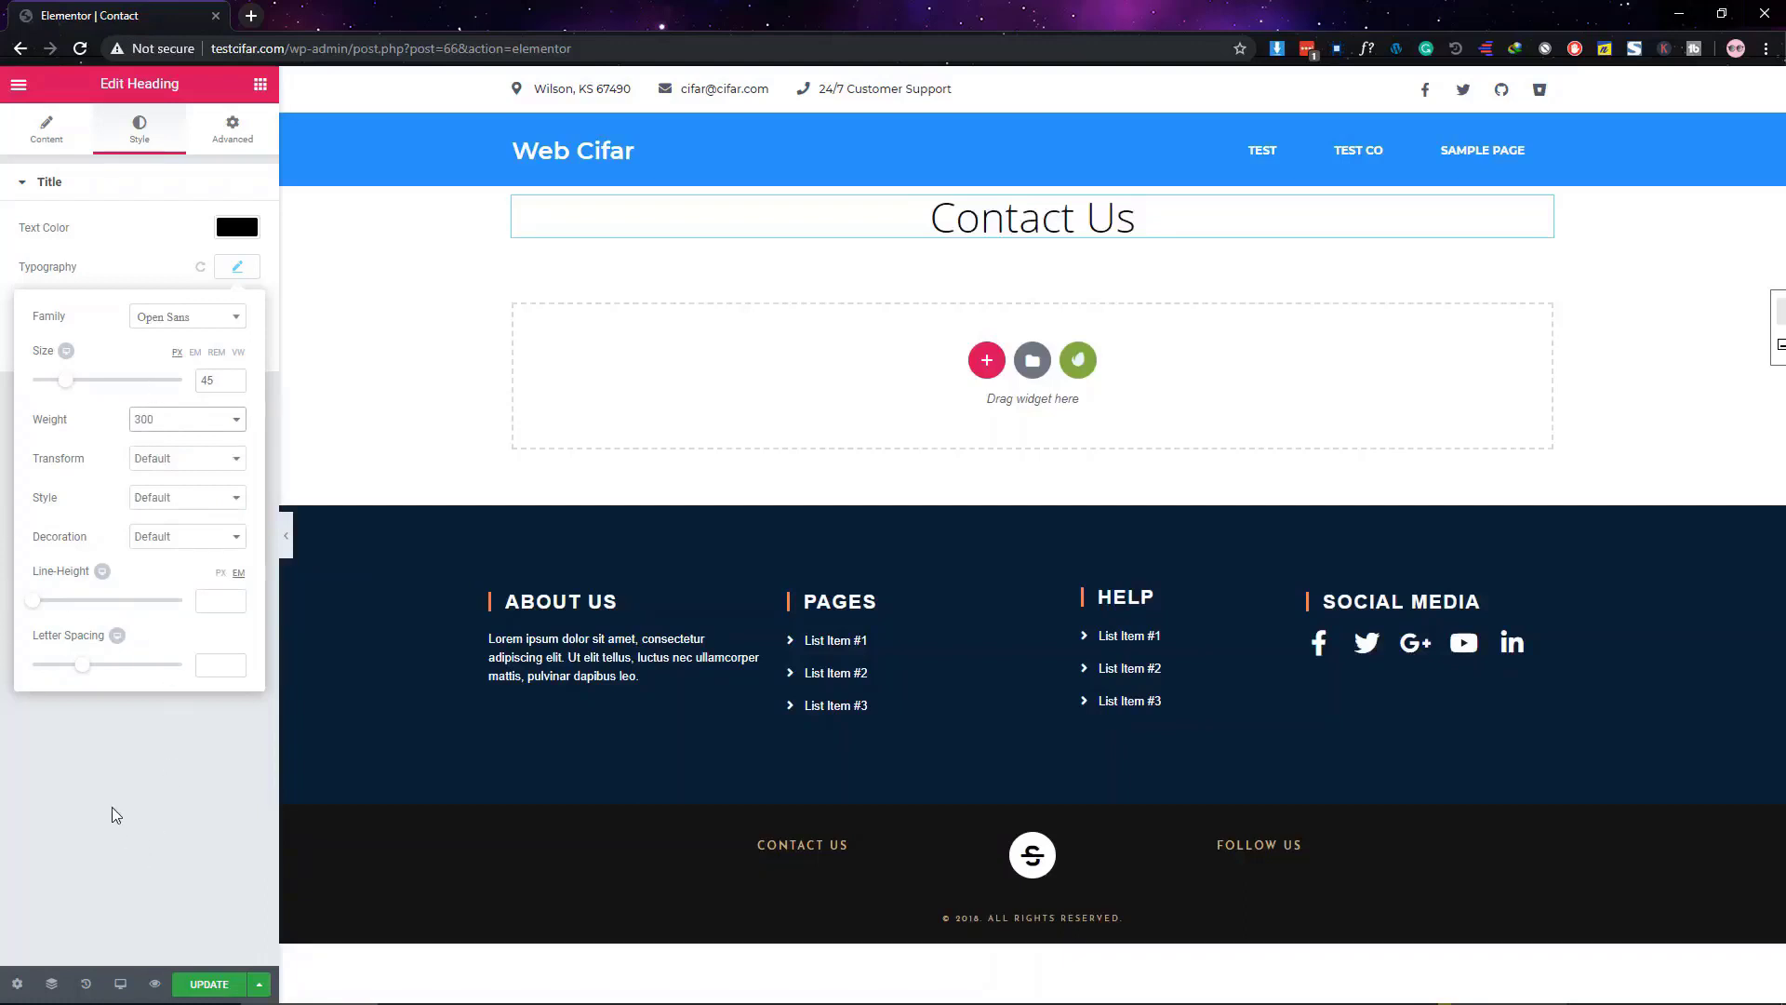
{"action": "left_click", "coordinate": [157, 468]}
{"action": "left_click", "coordinate": [160, 474]}
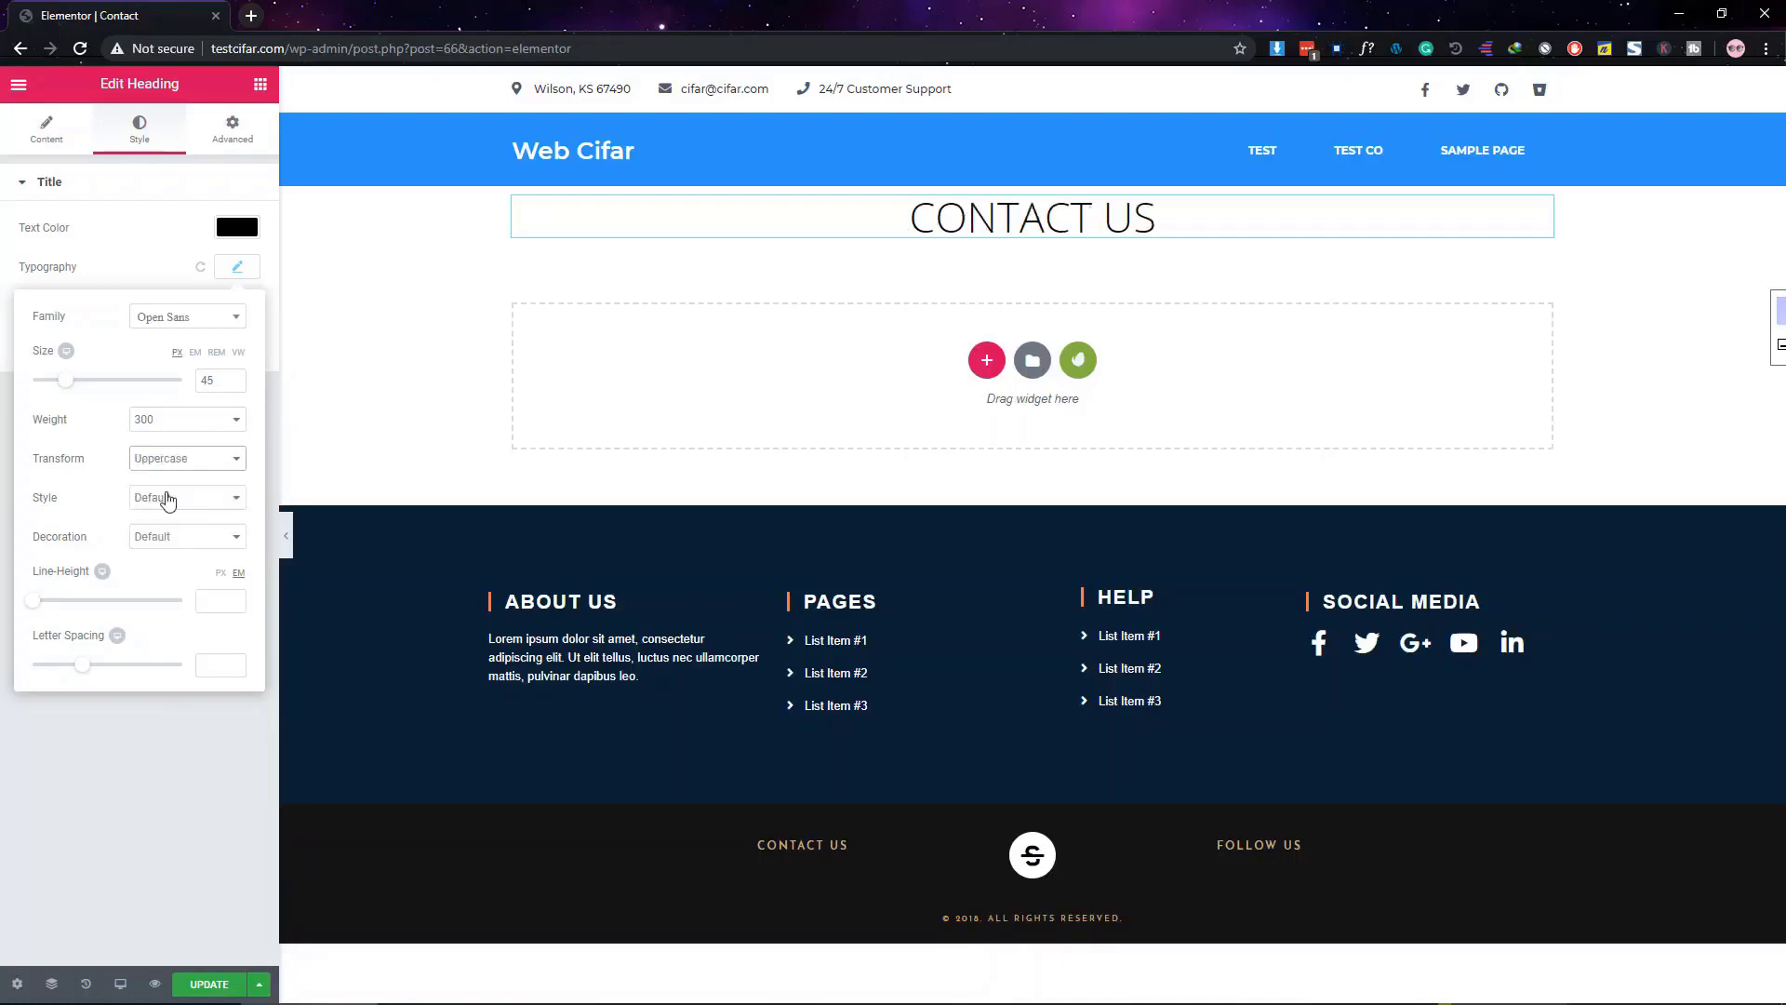
{"action": "left_click", "coordinate": [170, 769]}
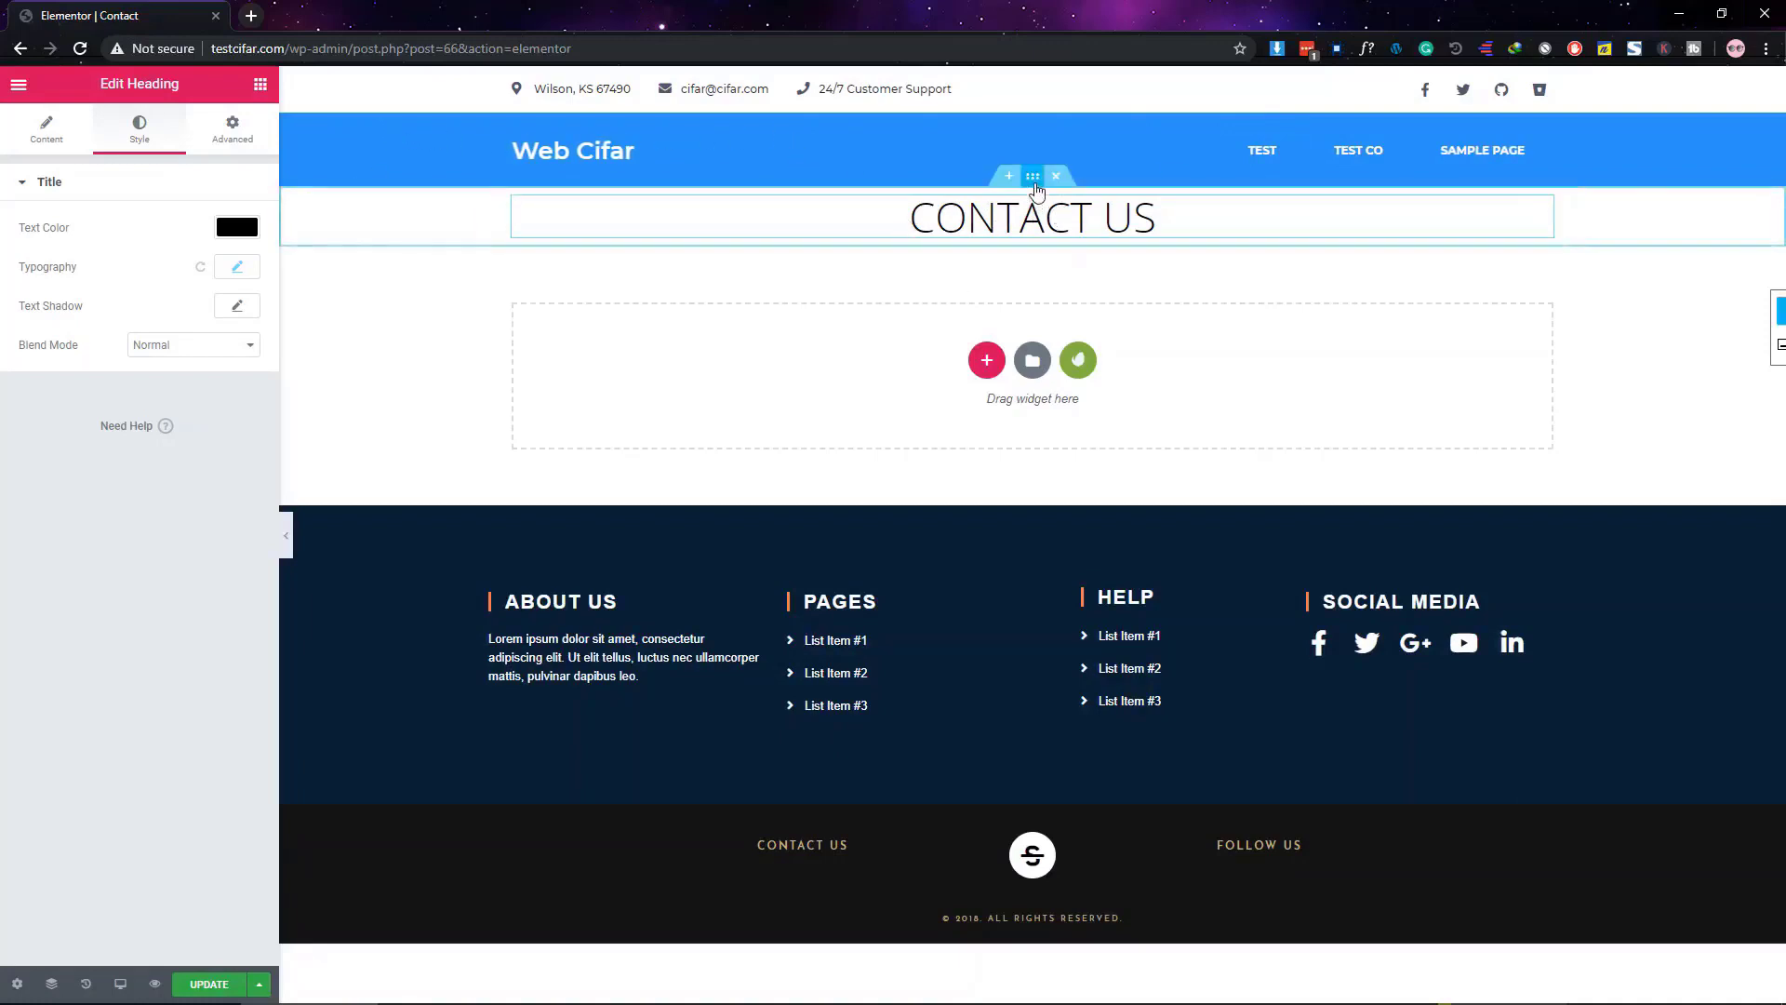
Unlink the section padding and set its top padding to 50
{"action": "left_click", "coordinate": [1034, 179]}
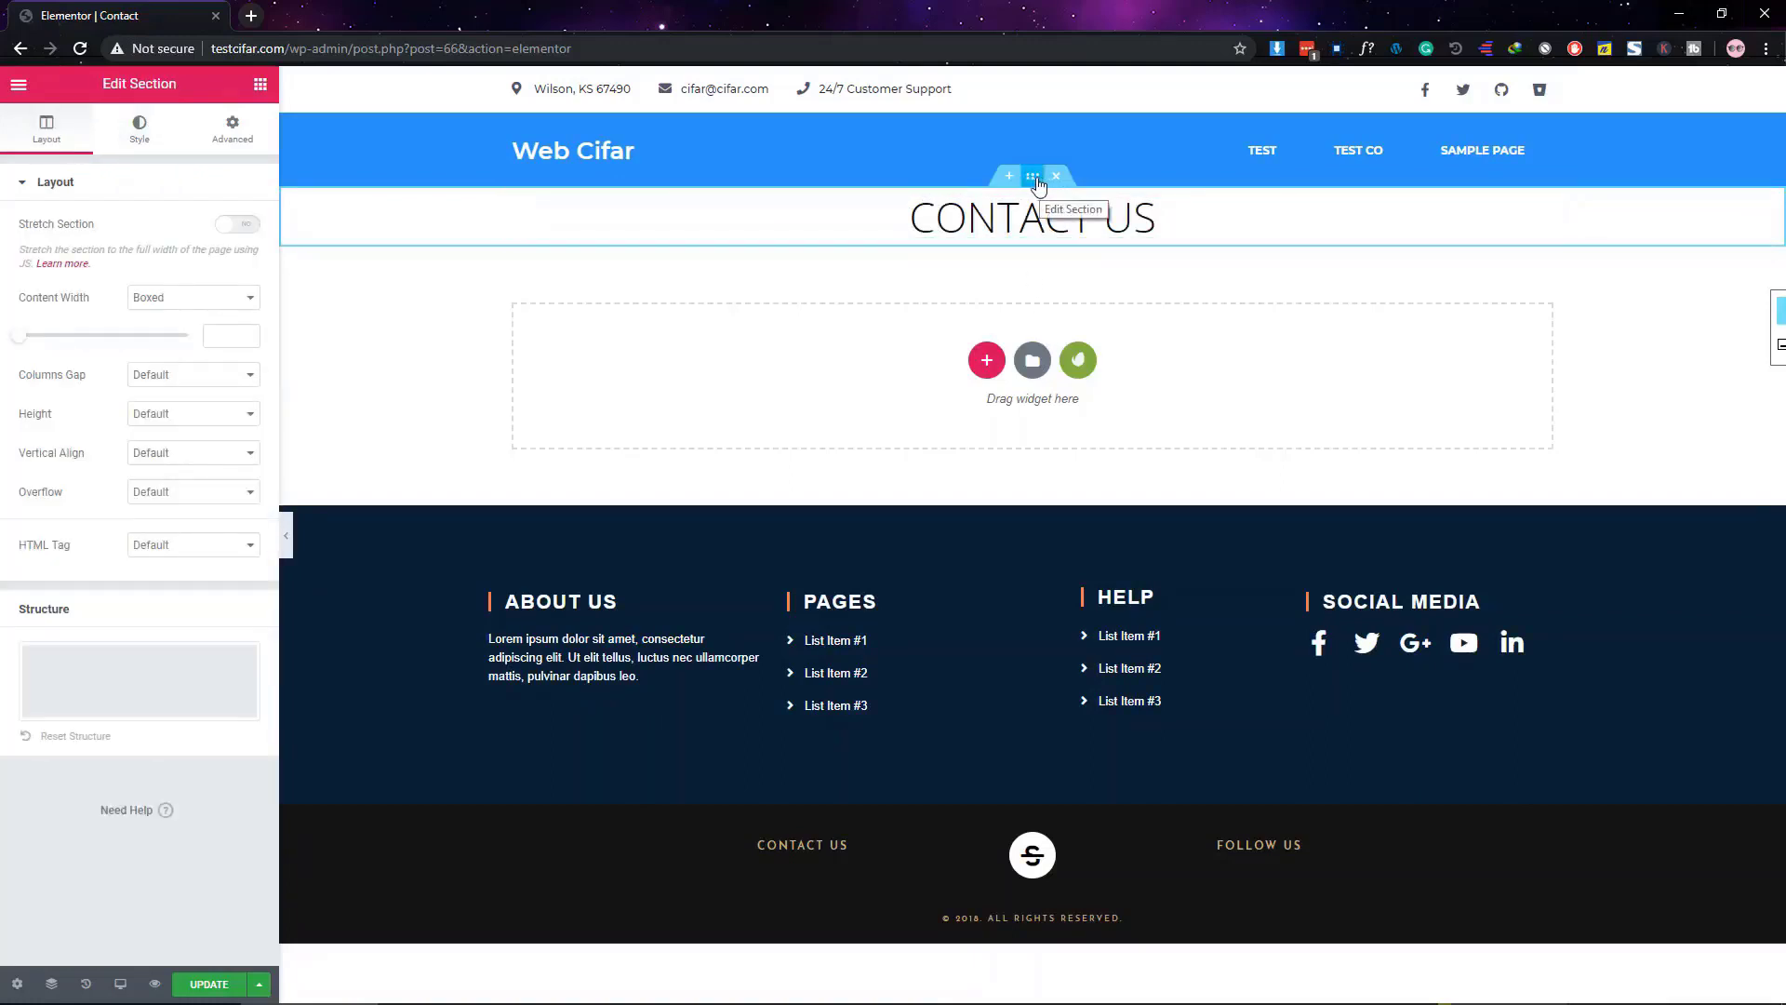
{"action": "left_click", "coordinate": [233, 149]}
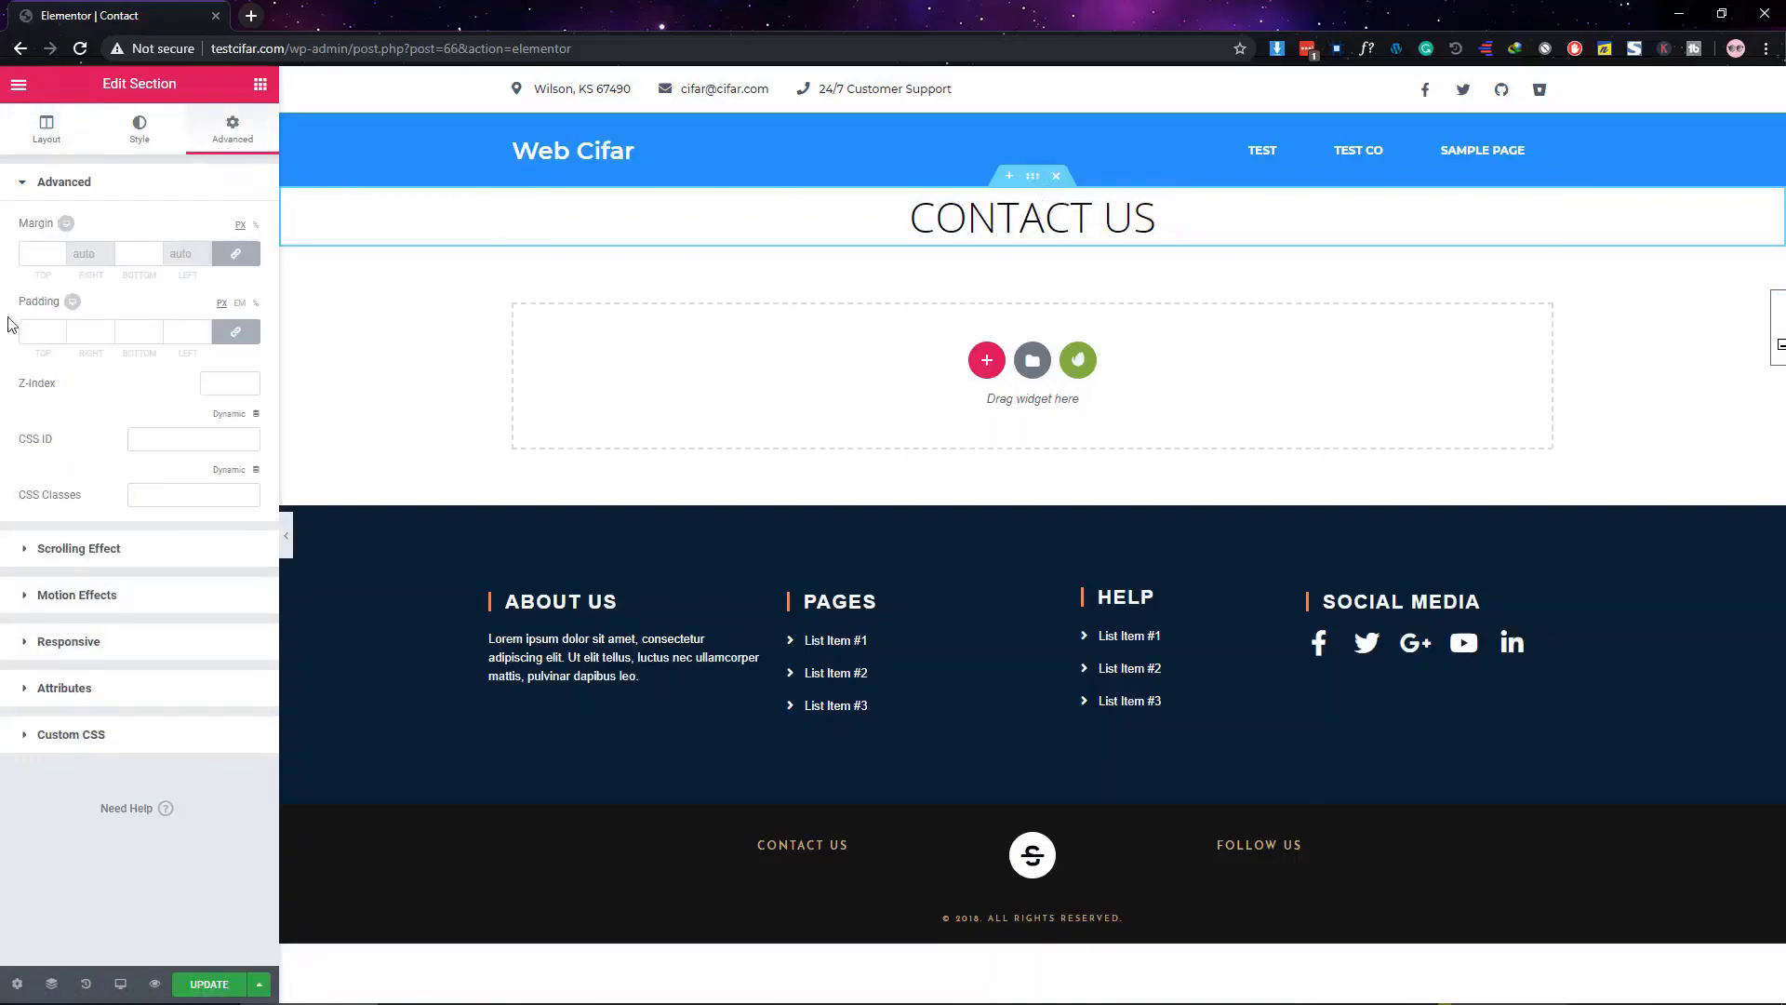
{"action": "left_click", "coordinate": [246, 342]}
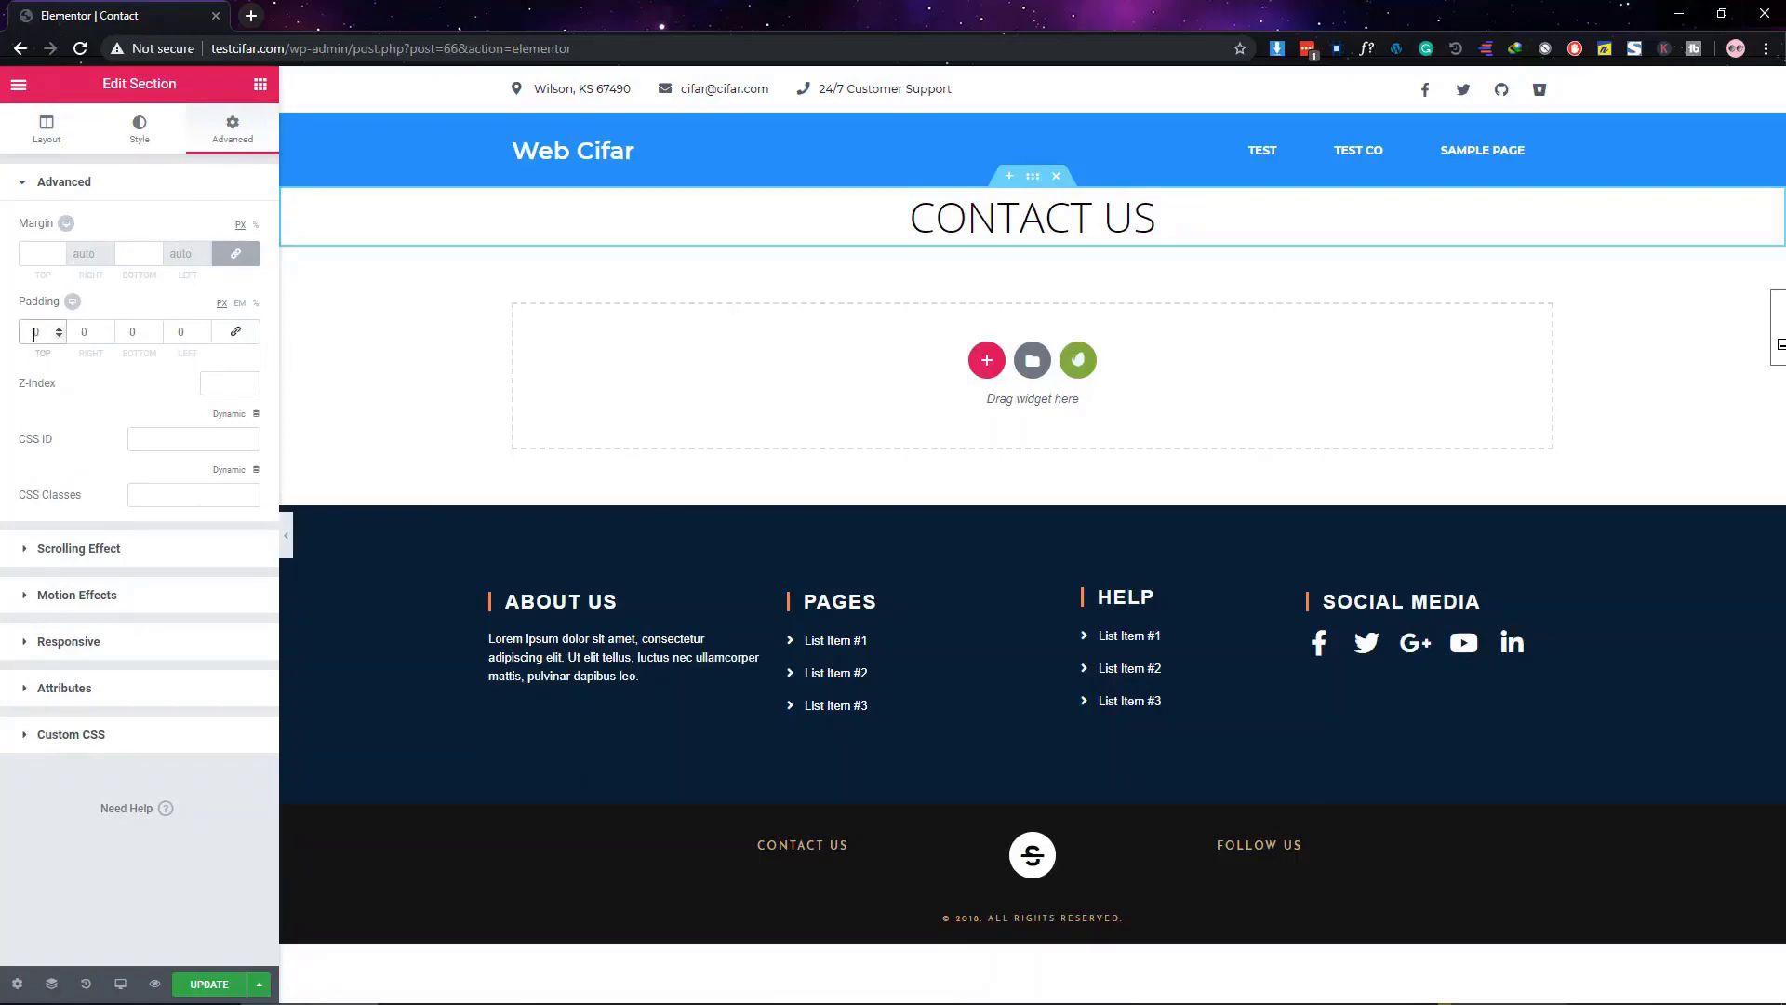
{"action": "type", "text": "50"}
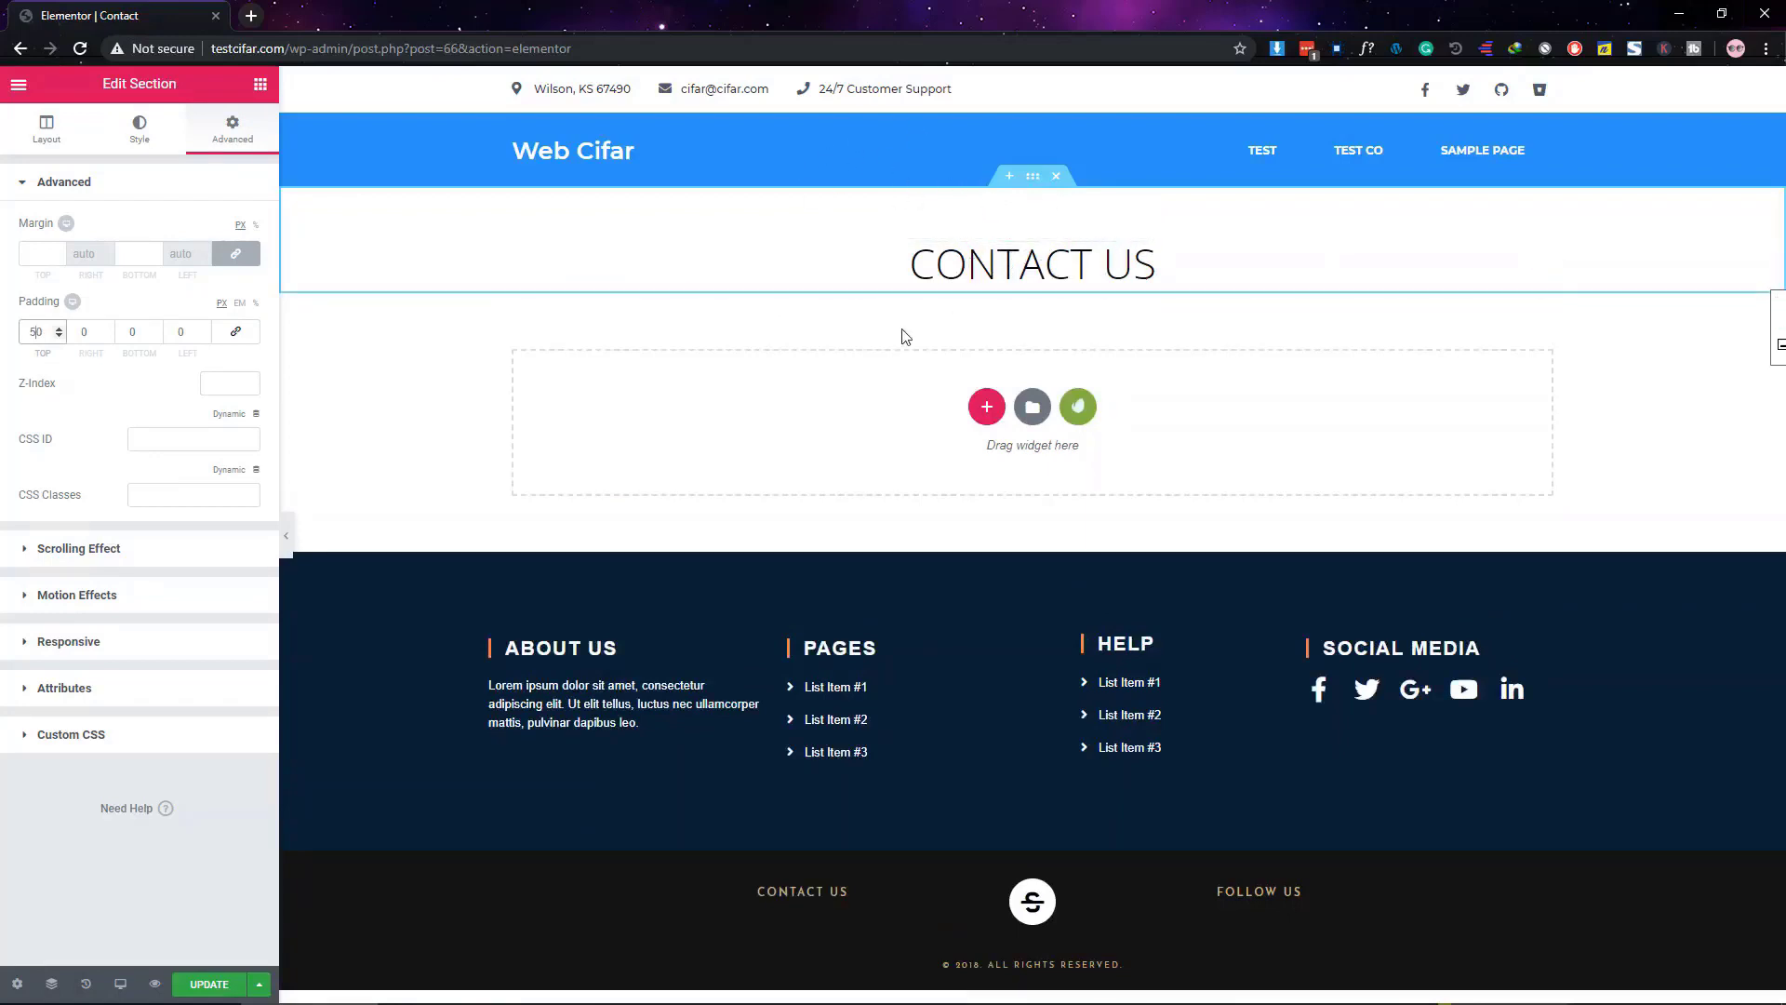
{"action": "left_click", "coordinate": [260, 84]}
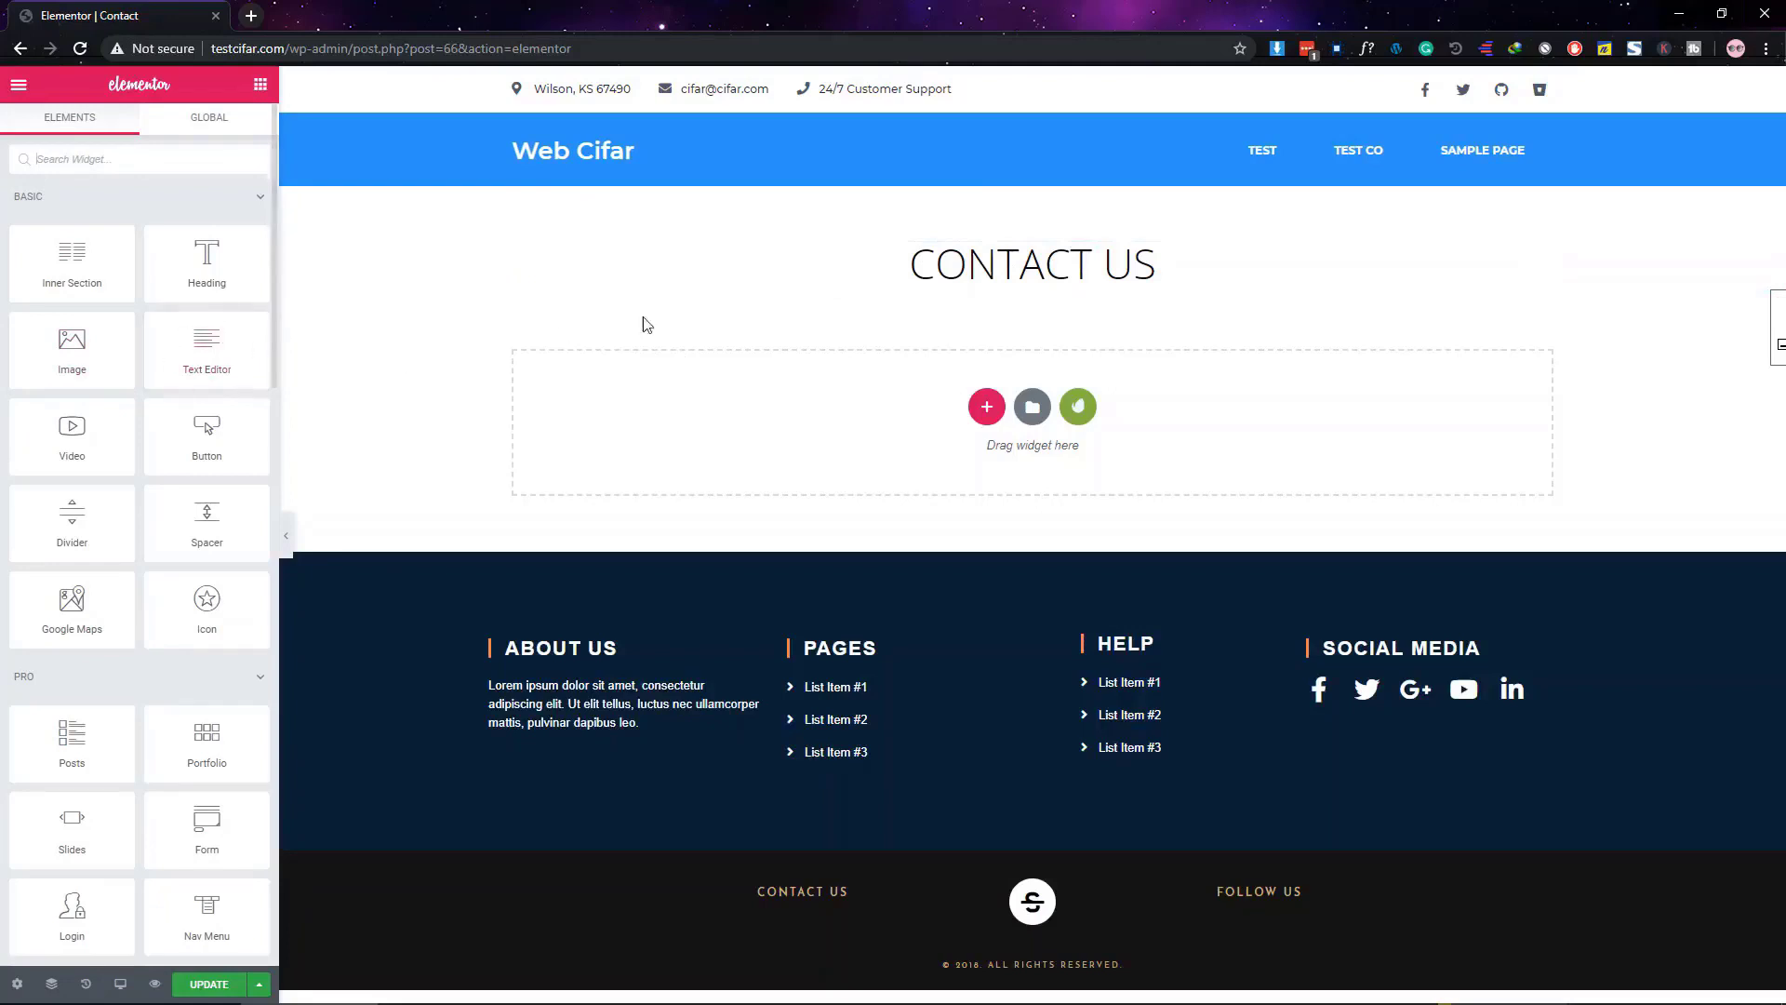
Add an Image widget below the heading and insert the contact illustration from the Media Library
{"action": "left_click_drag", "start_coordinate": [65, 338], "coordinate": [974, 272]}
{"action": "scroll", "coordinate": [1086, 403], "scroll_direction": "down", "scroll_amount": 2}
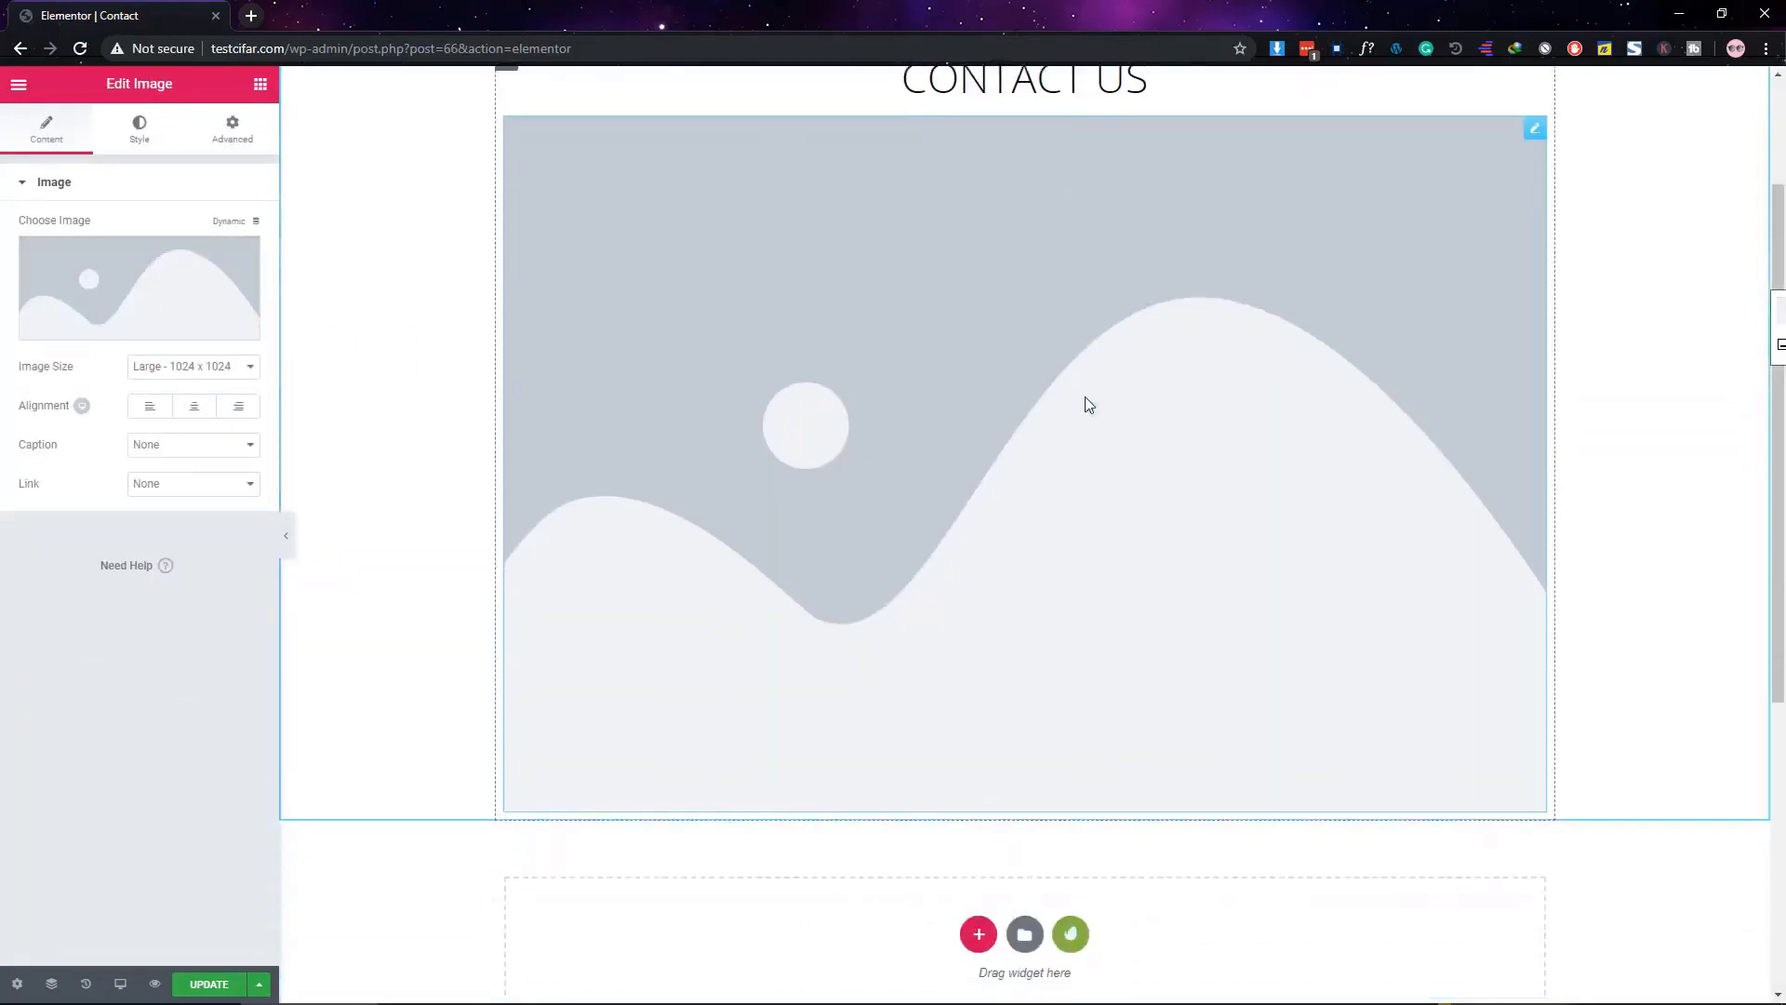
{"action": "scroll", "coordinate": [988, 423], "scroll_direction": "up", "scroll_amount": 2}
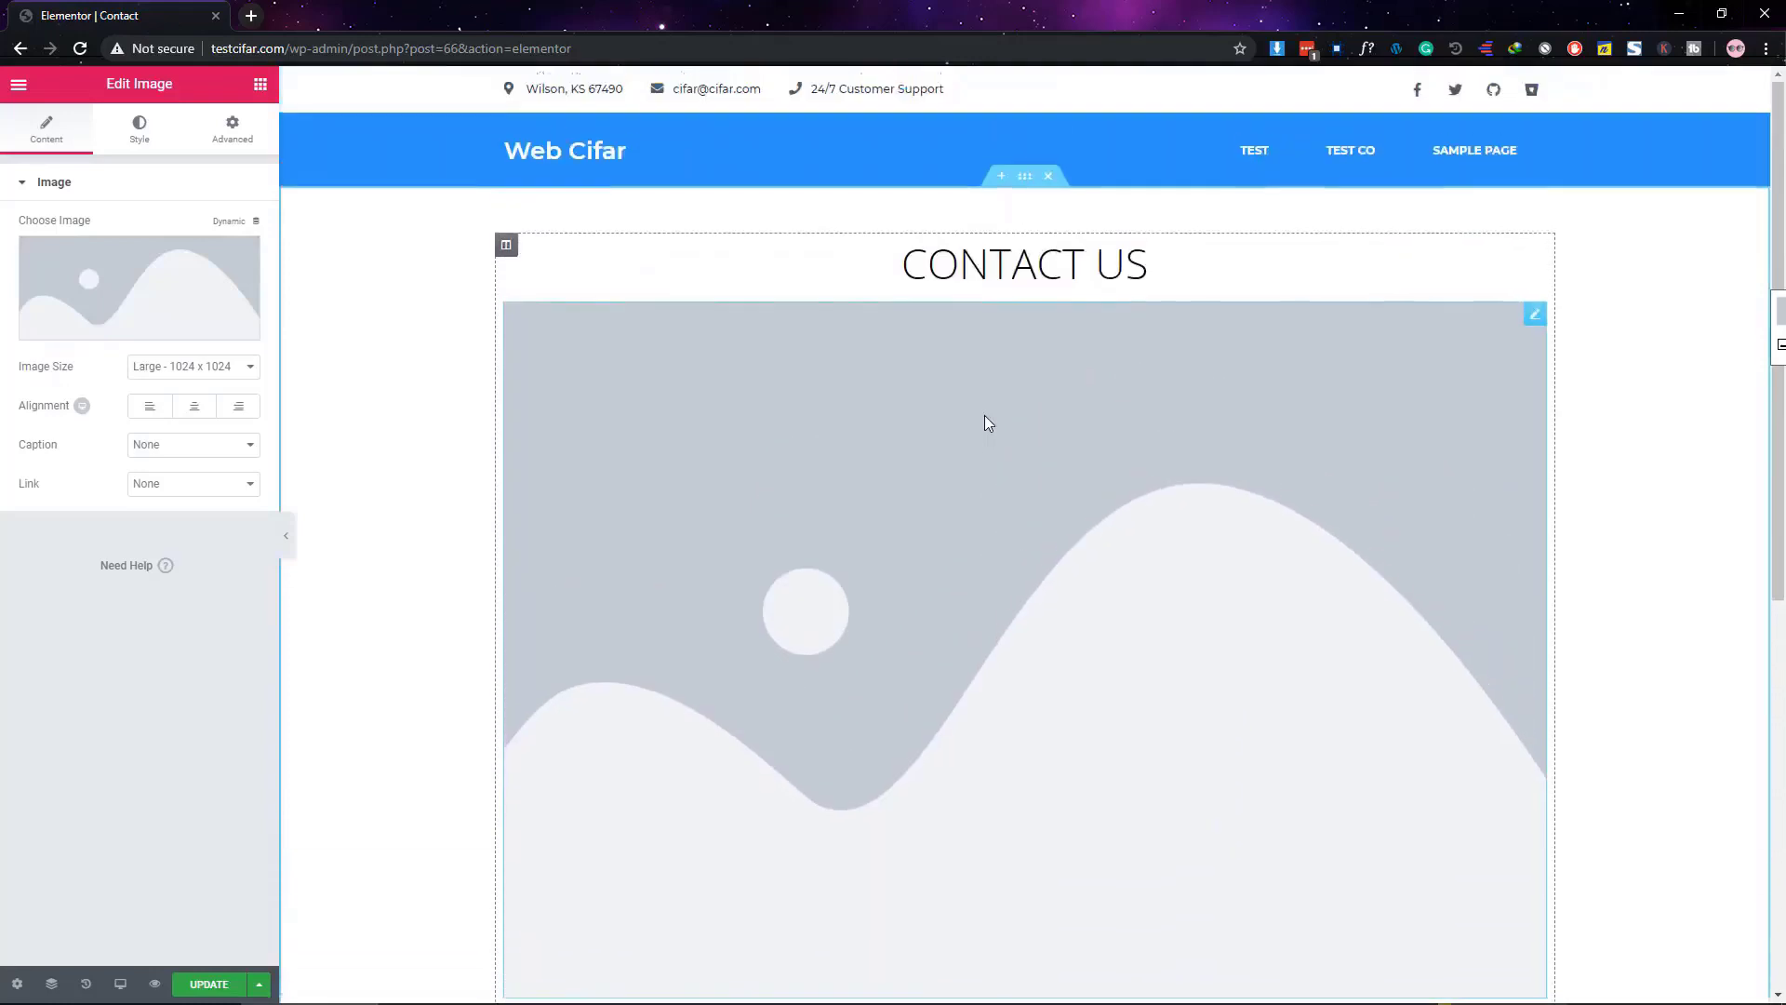
{"action": "left_click", "coordinate": [146, 291]}
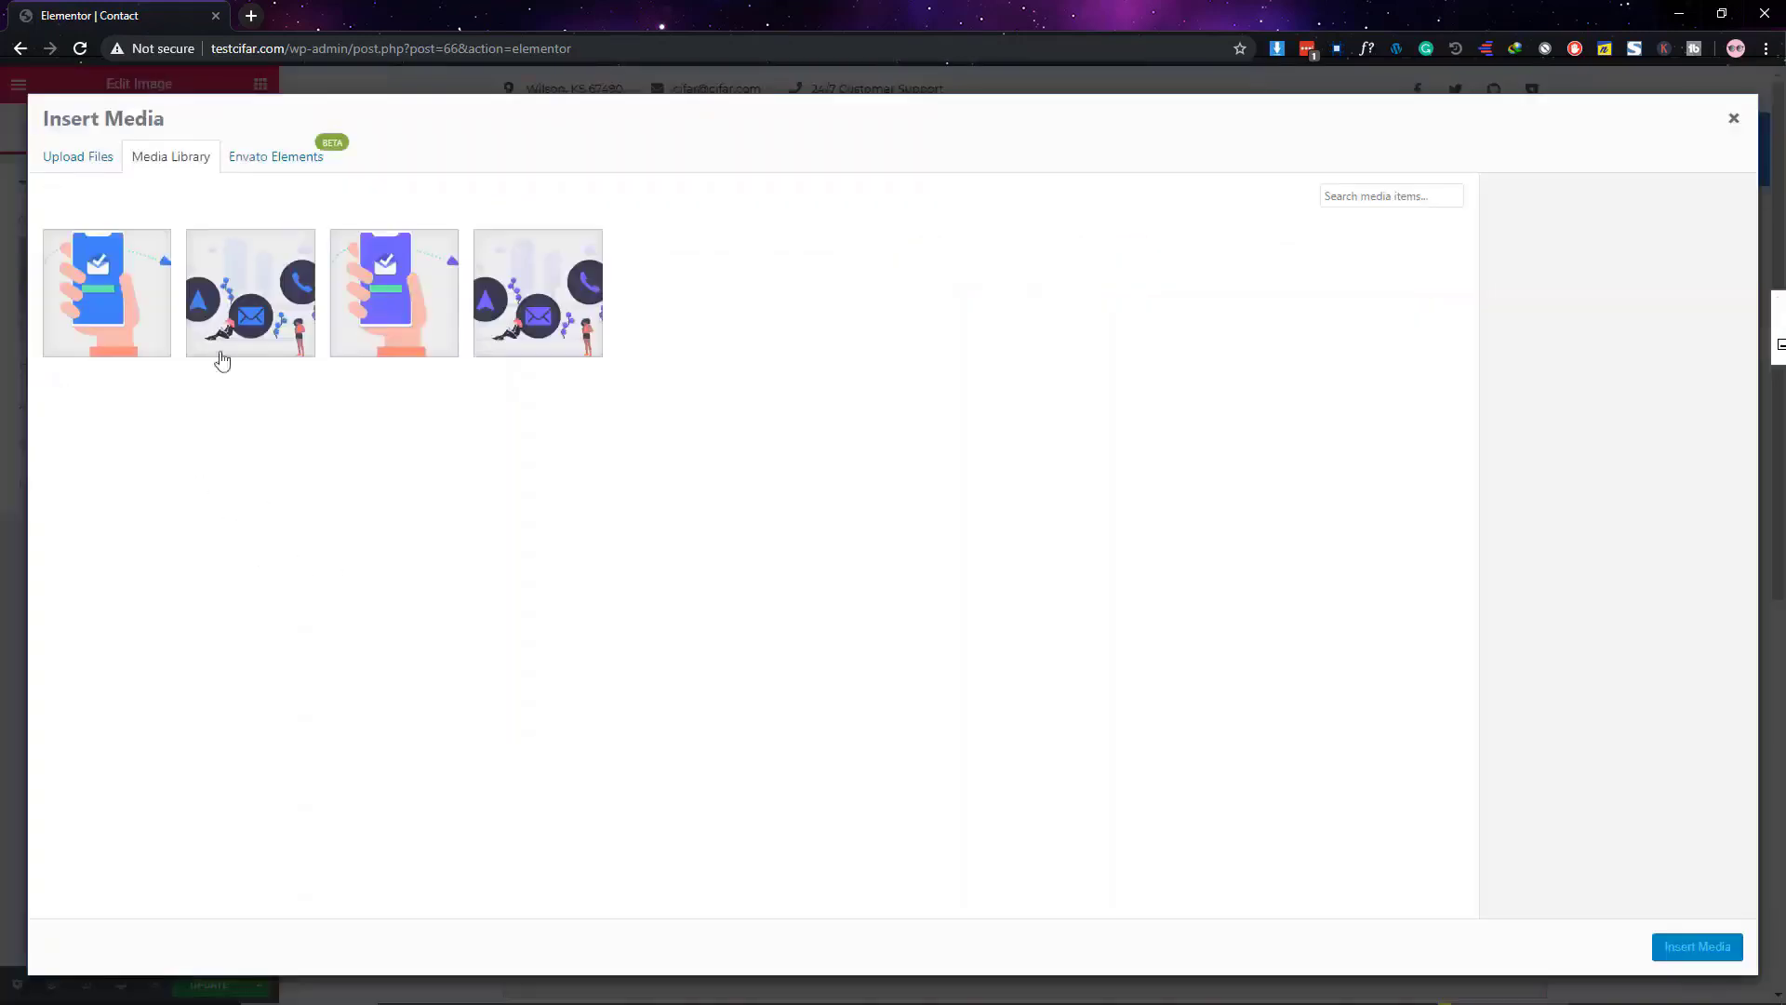
{"action": "left_click", "coordinate": [221, 351]}
{"action": "left_click", "coordinate": [1697, 946]}
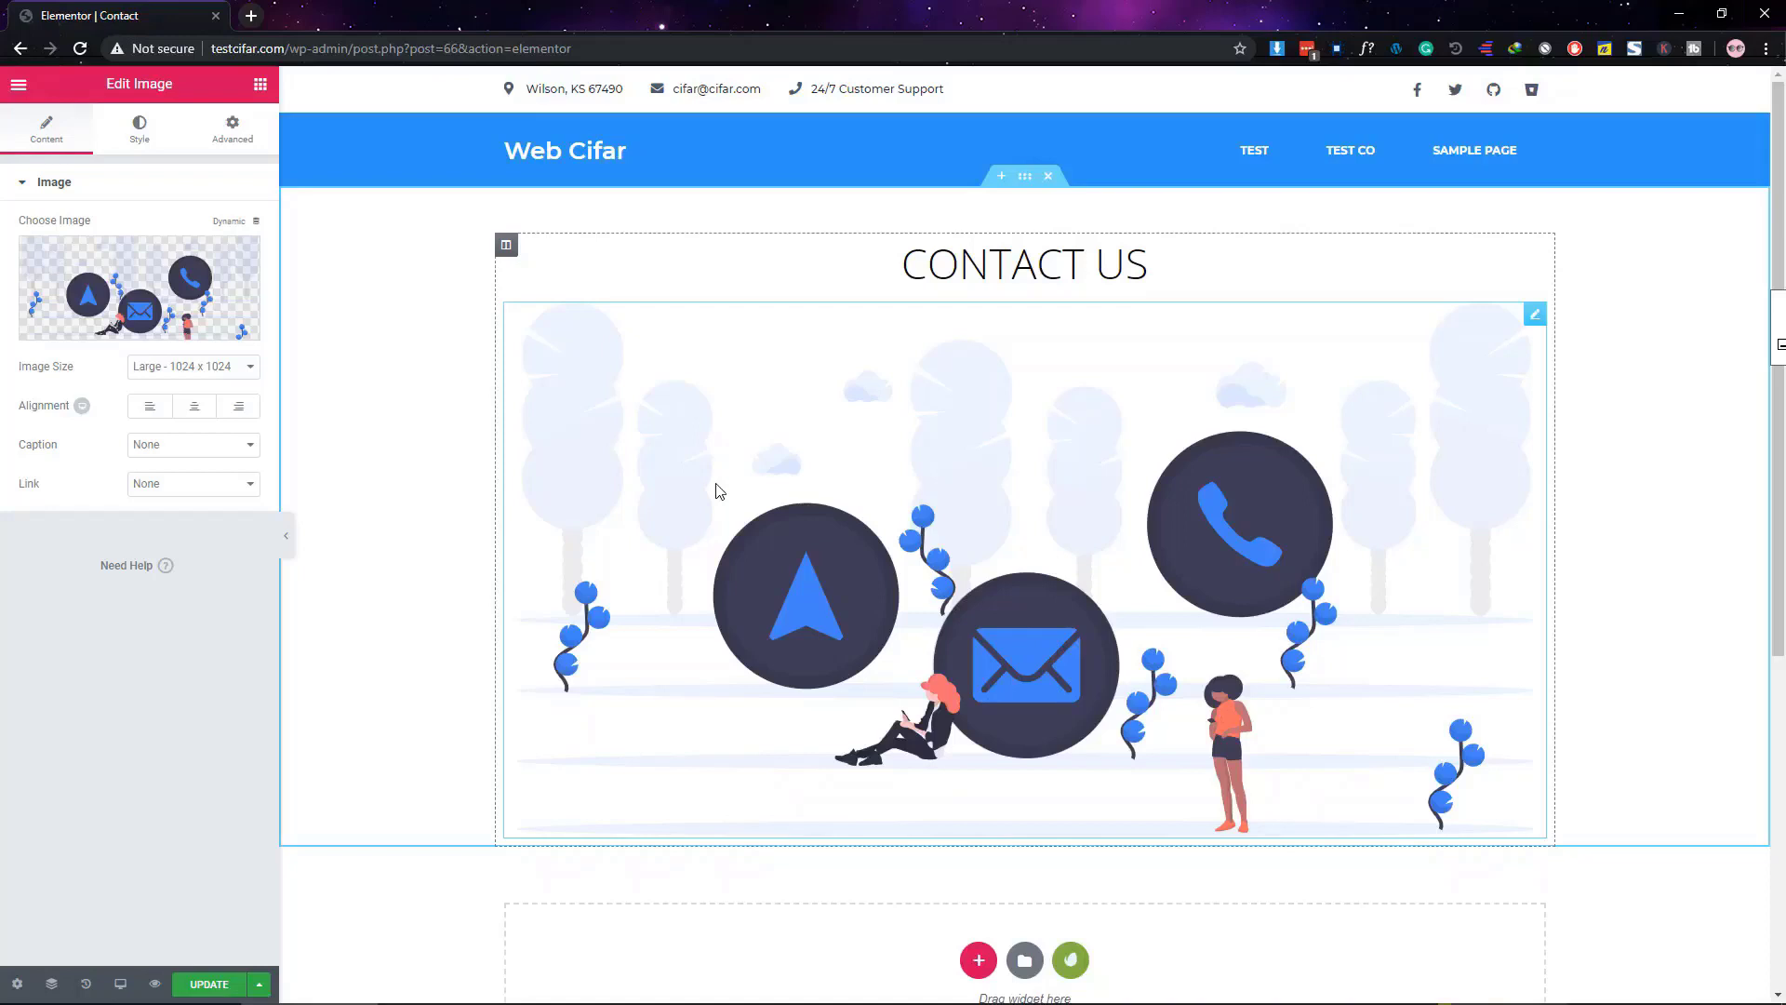
Preview the page, then try narrowing the image width in Style and undo it
{"action": "left_click", "coordinate": [294, 544]}
{"action": "left_click", "coordinate": [13, 534]}
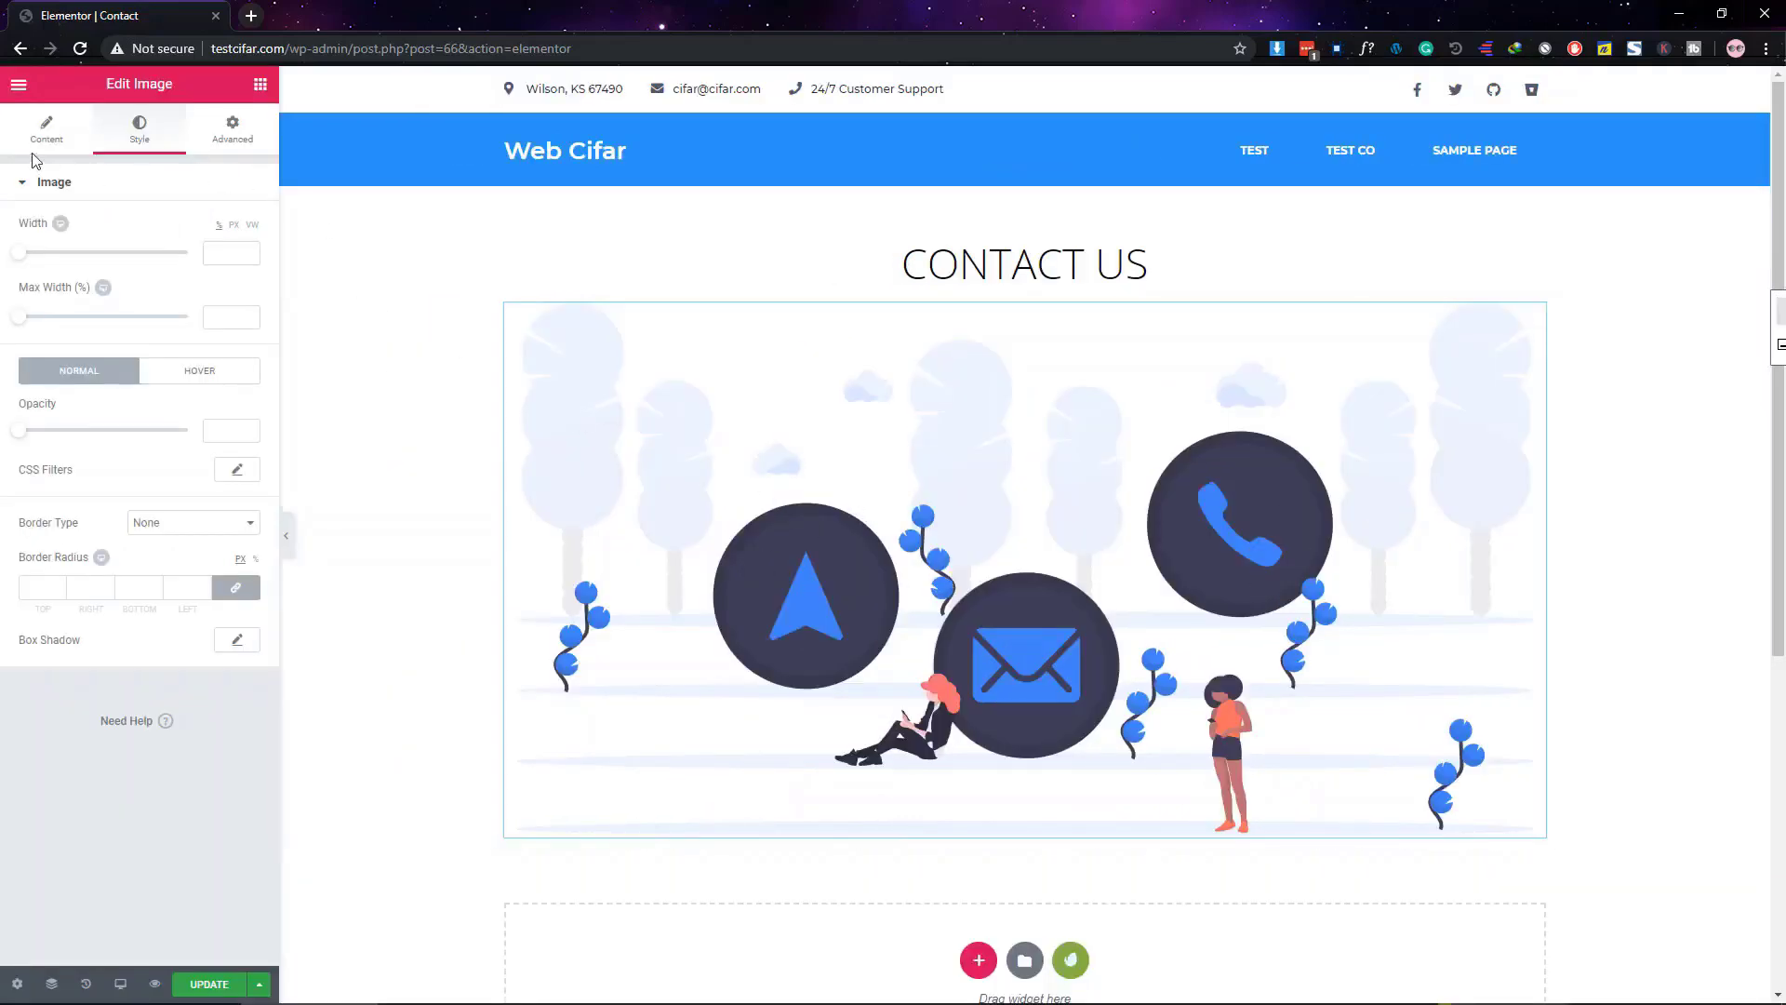
{"action": "left_click", "coordinate": [47, 130]}
{"action": "left_click", "coordinate": [135, 130]}
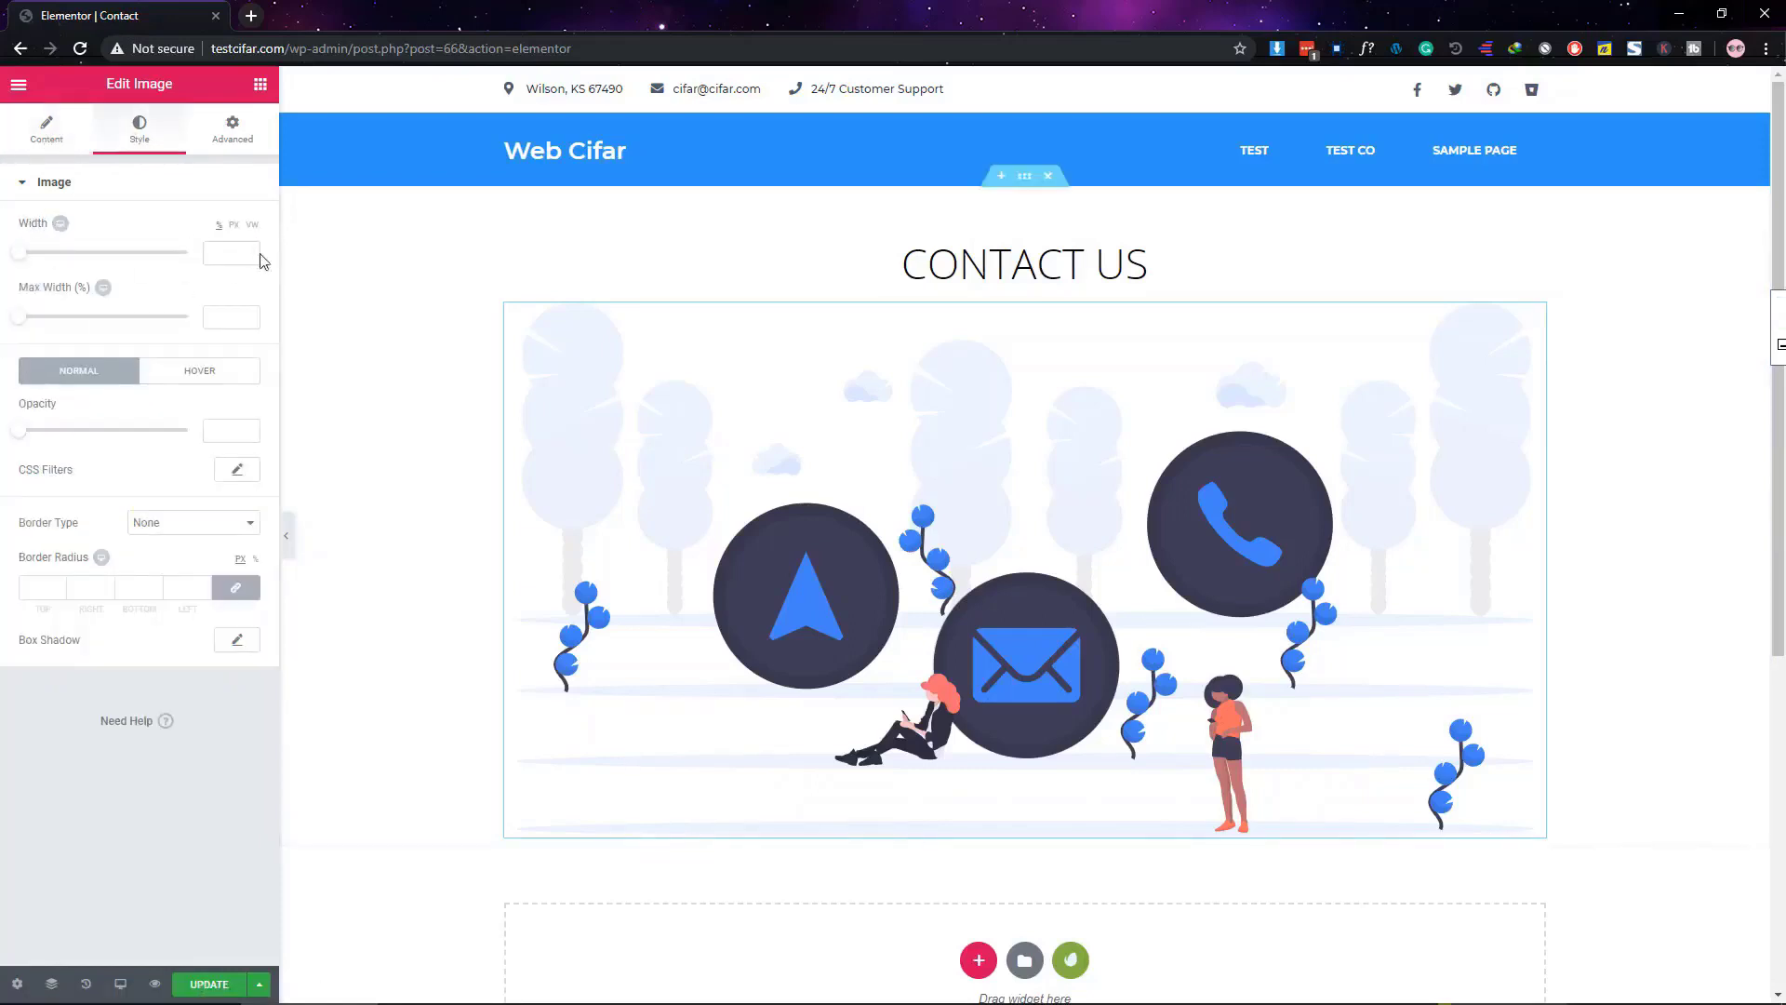
{"action": "mouse_move", "coordinate": [23, 265]}
{"action": "left_mouse_down"}
{"action": "mouse_move", "coordinate": [88, 263]}
{"action": "mouse_move", "coordinate": [40, 264]}
{"action": "left_mouse_up"}
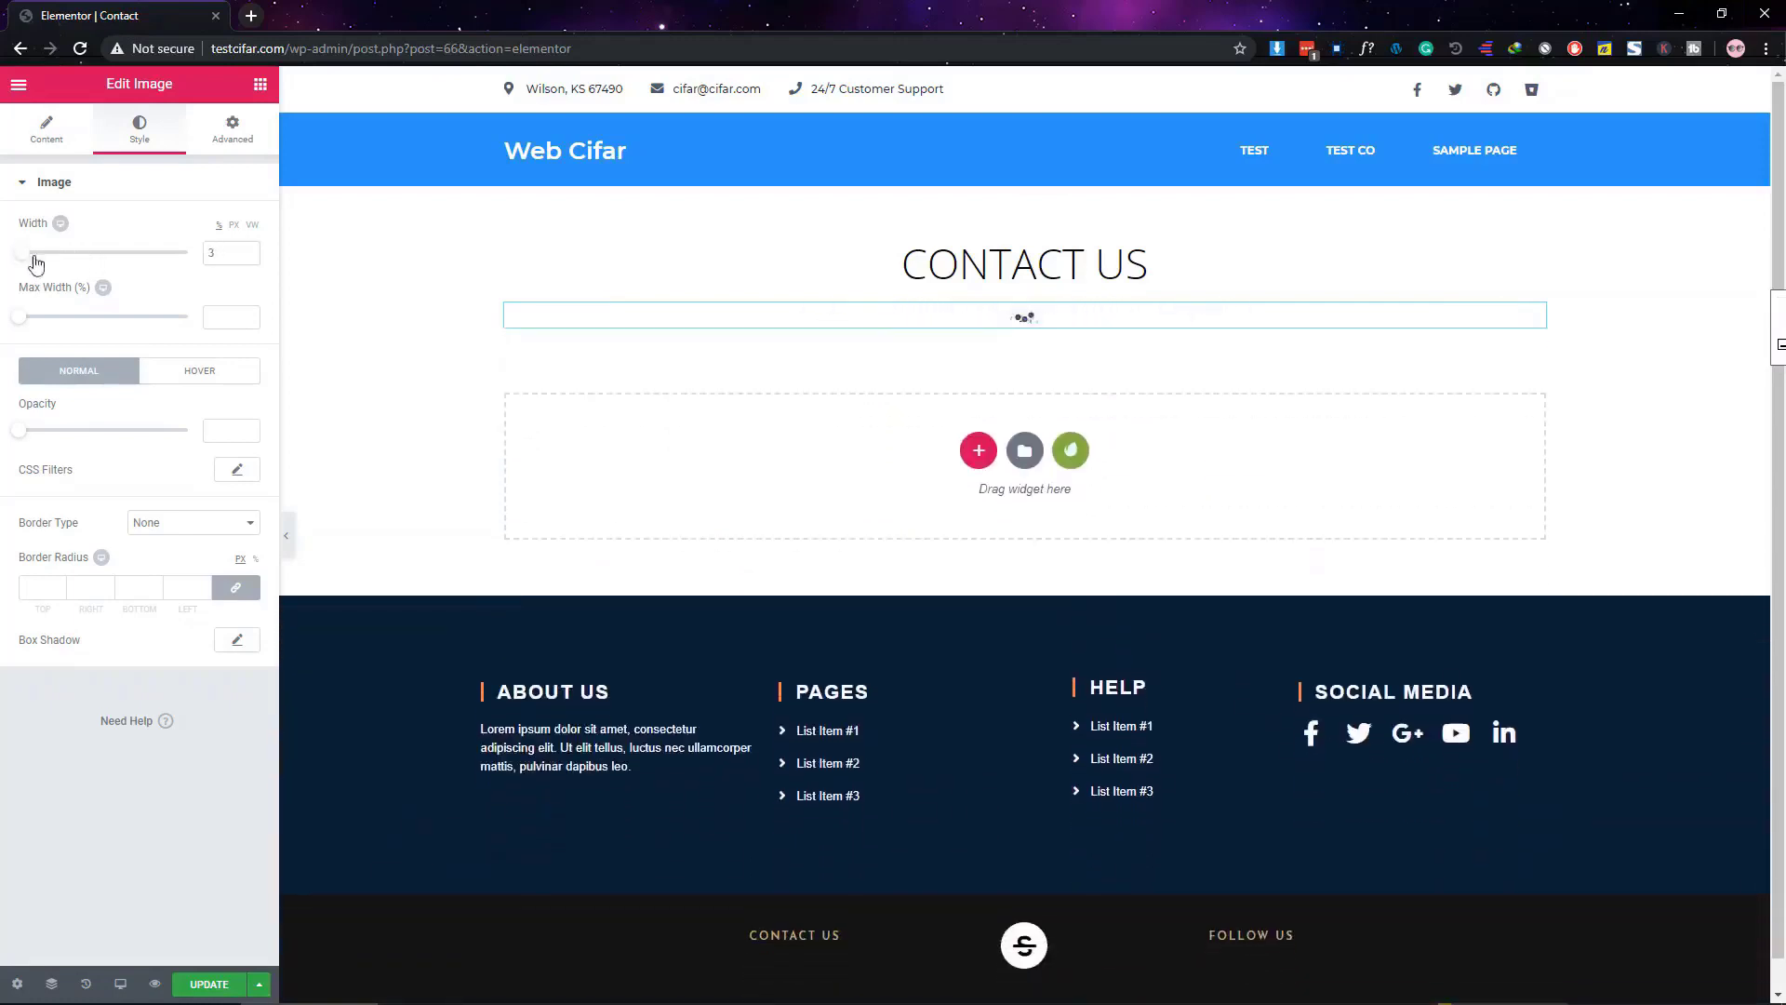
{"action": "key", "text": "ctrl+z"}
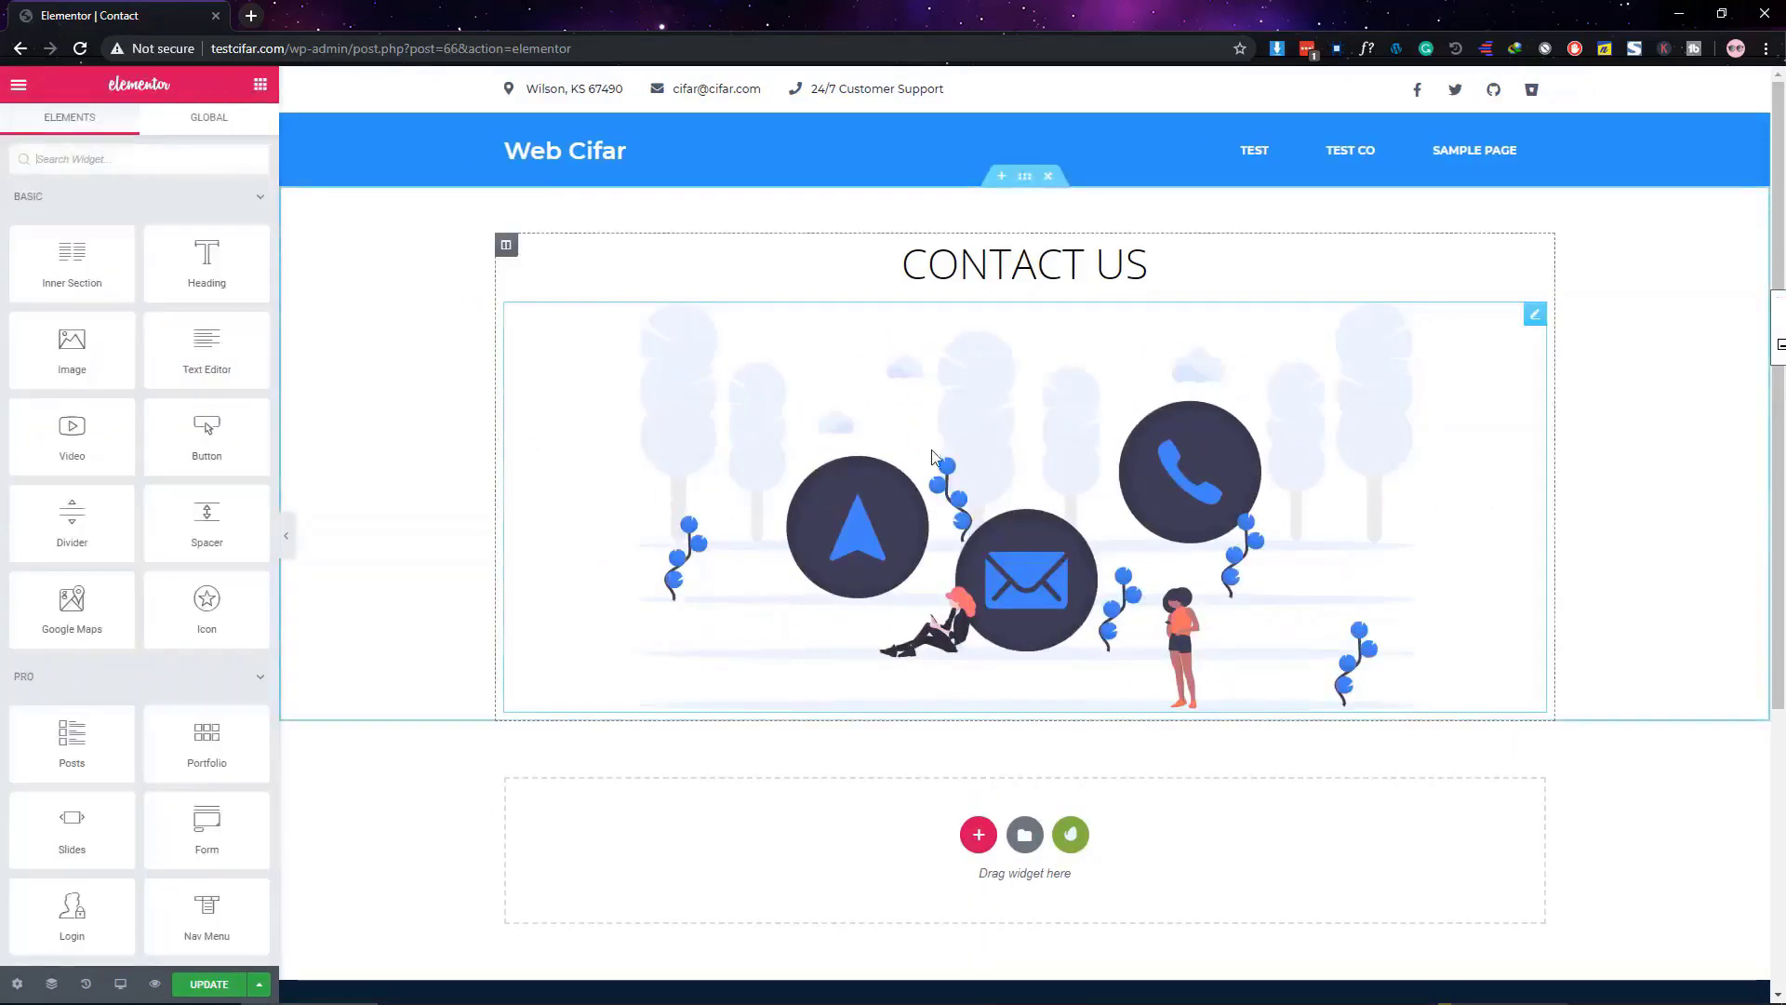
{"action": "scroll", "coordinate": [1068, 500], "scroll_direction": "down", "scroll_amount": 2}
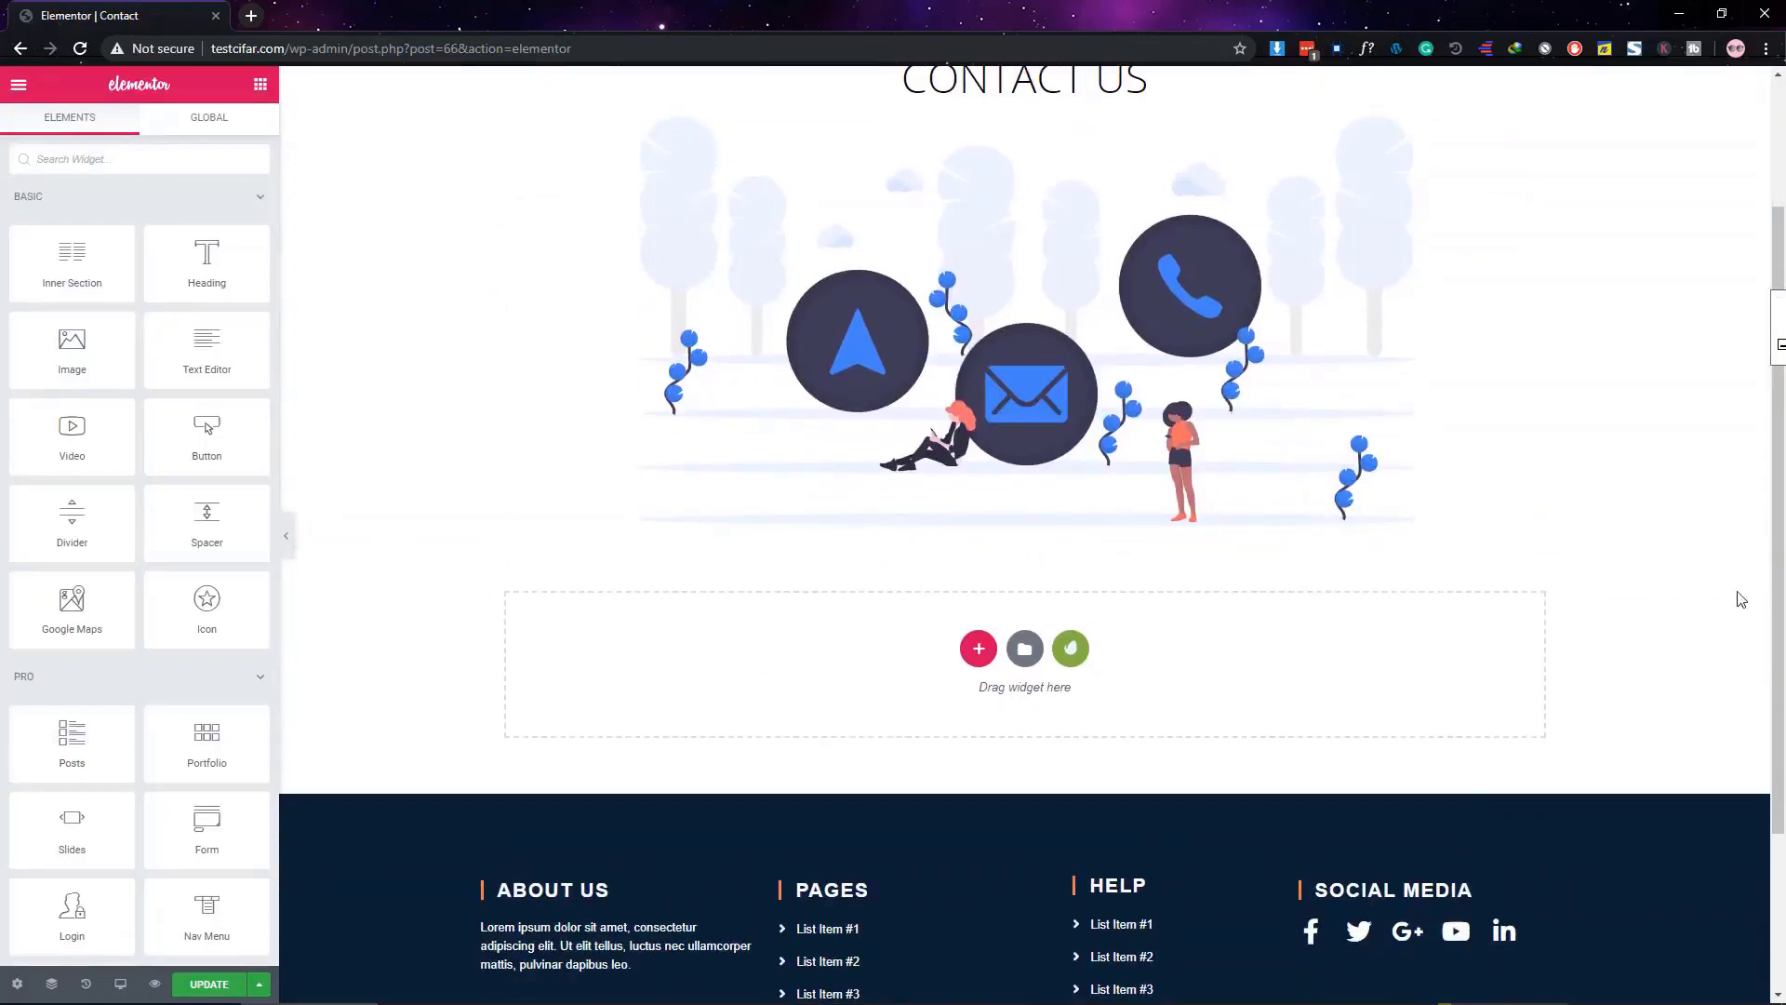
Add a three-column section below the illustration and search widgets for 'icon b'
{"action": "left_click", "coordinate": [979, 651]}
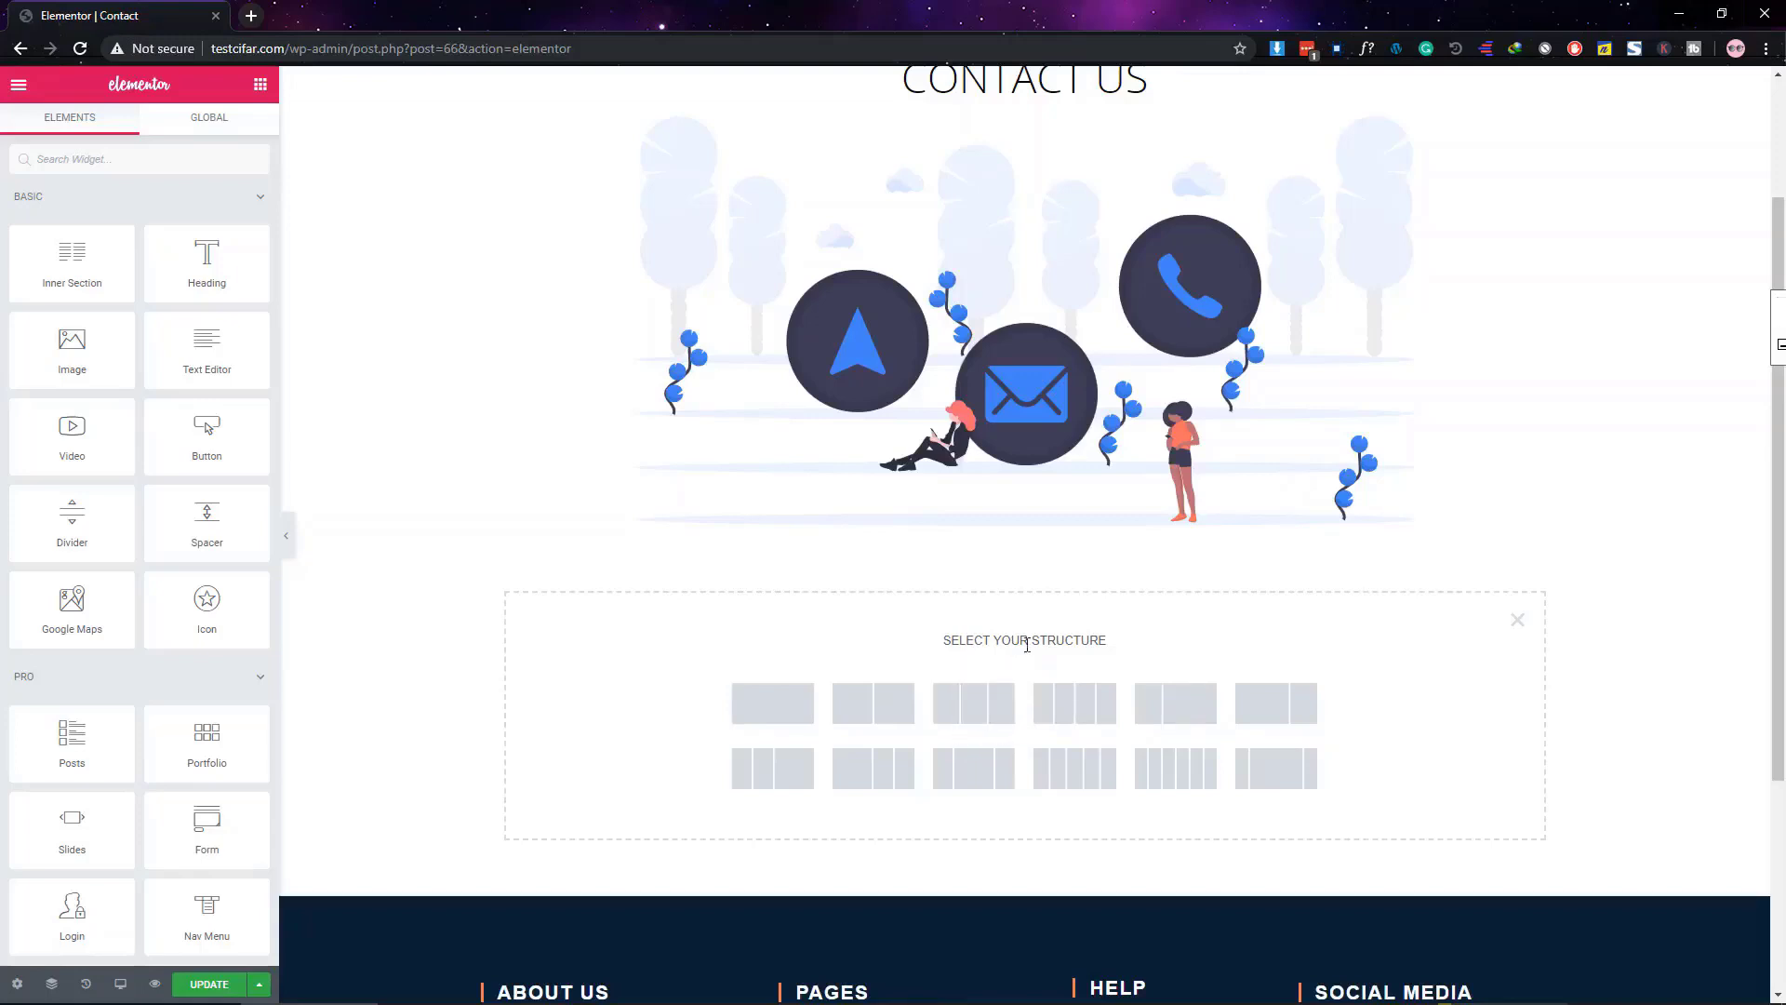
{"action": "left_click", "coordinate": [987, 716]}
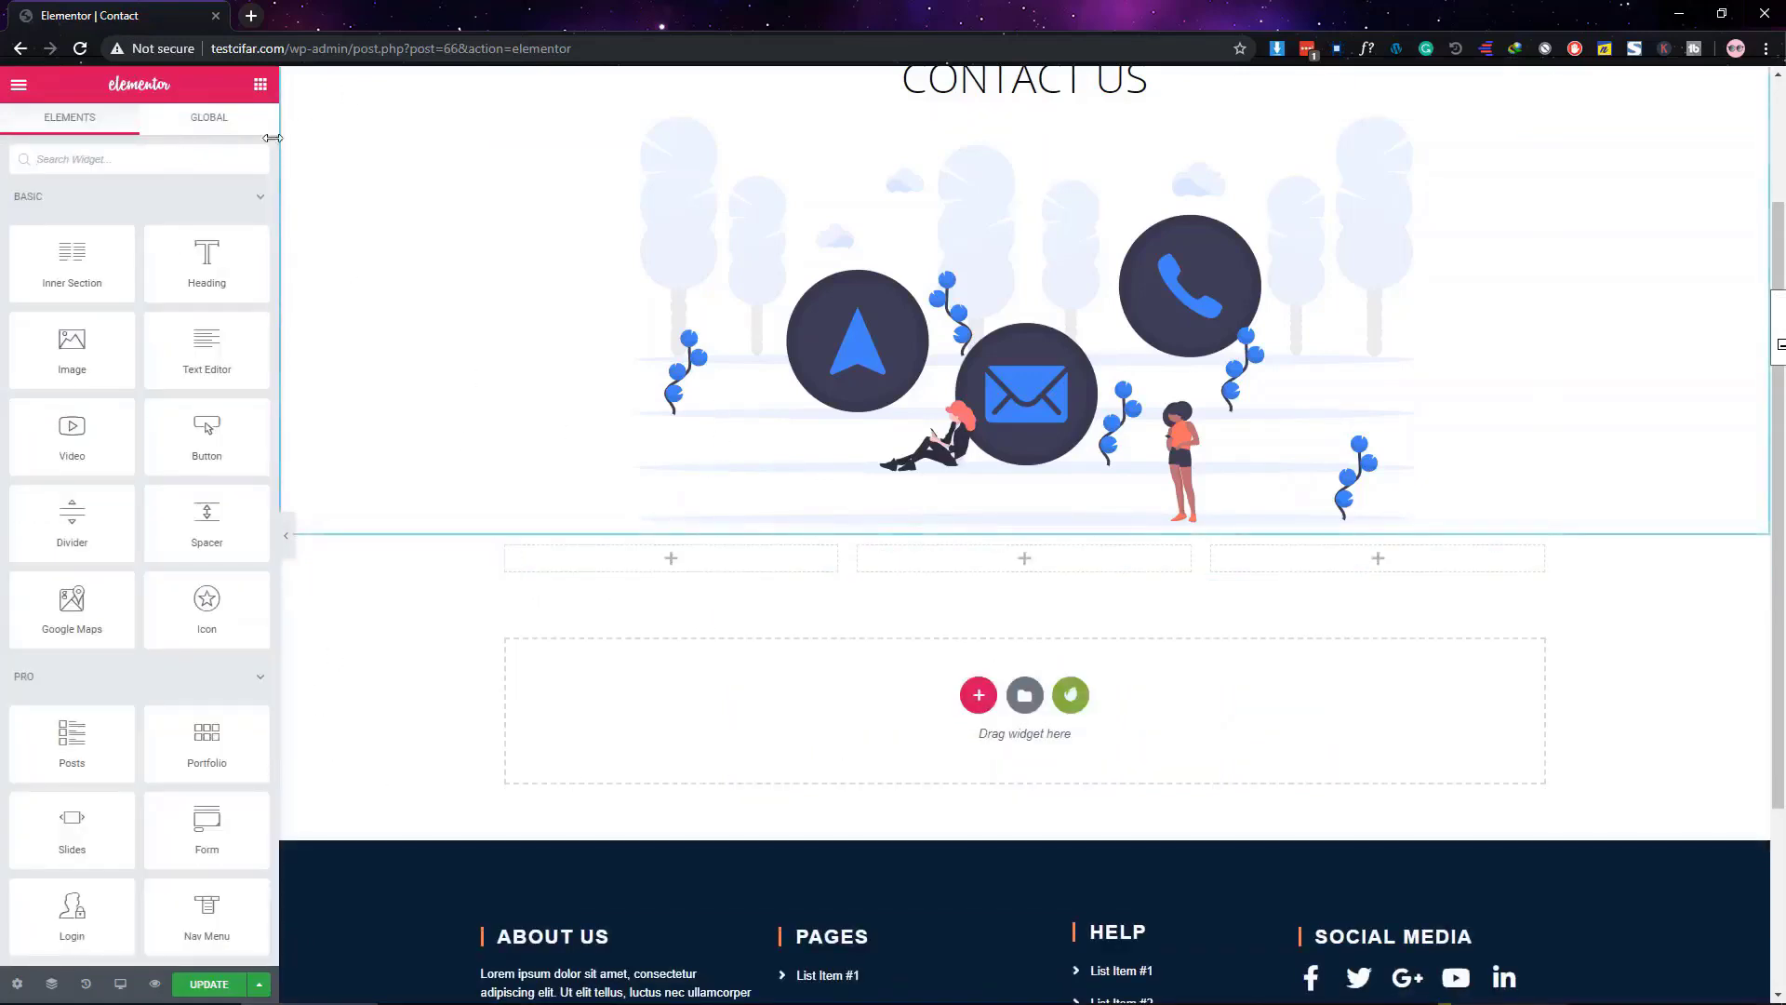
{"action": "left_click", "coordinate": [103, 161]}
{"action": "type", "text": "icon box"}
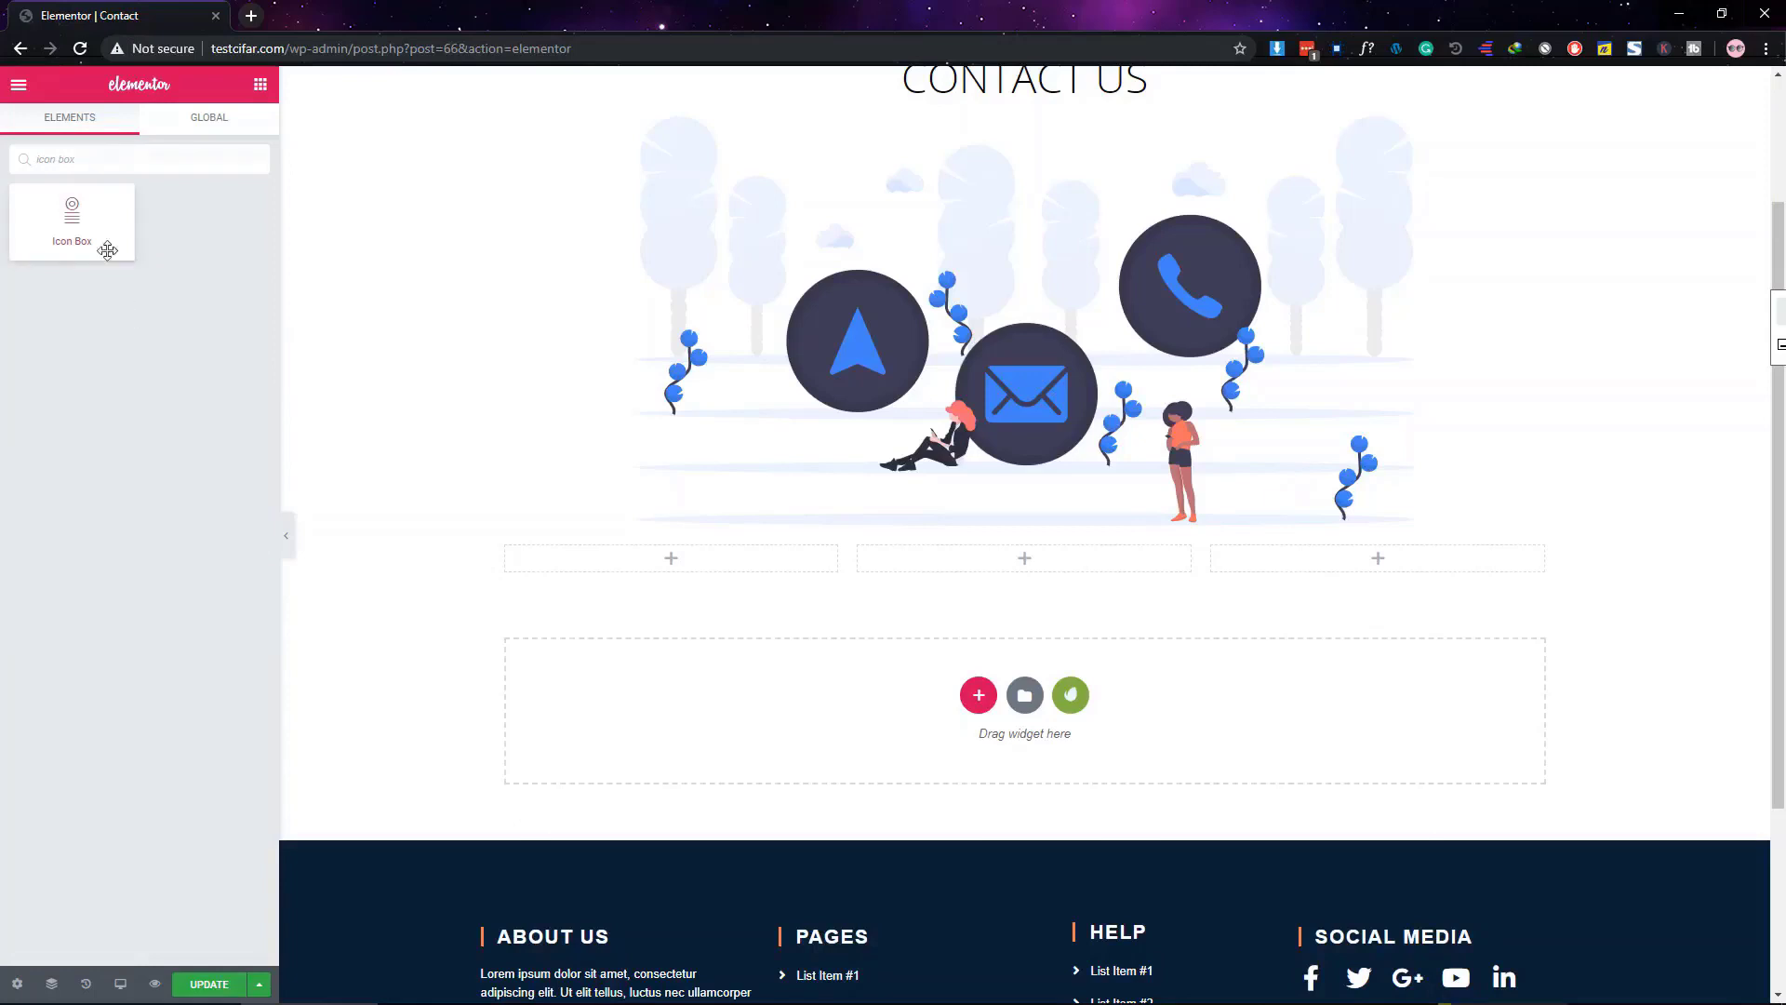
Drop an Icon Box into the first column and position its icon left of the heading
{"action": "left_click_drag", "start_coordinate": [78, 221], "coordinate": [673, 566]}
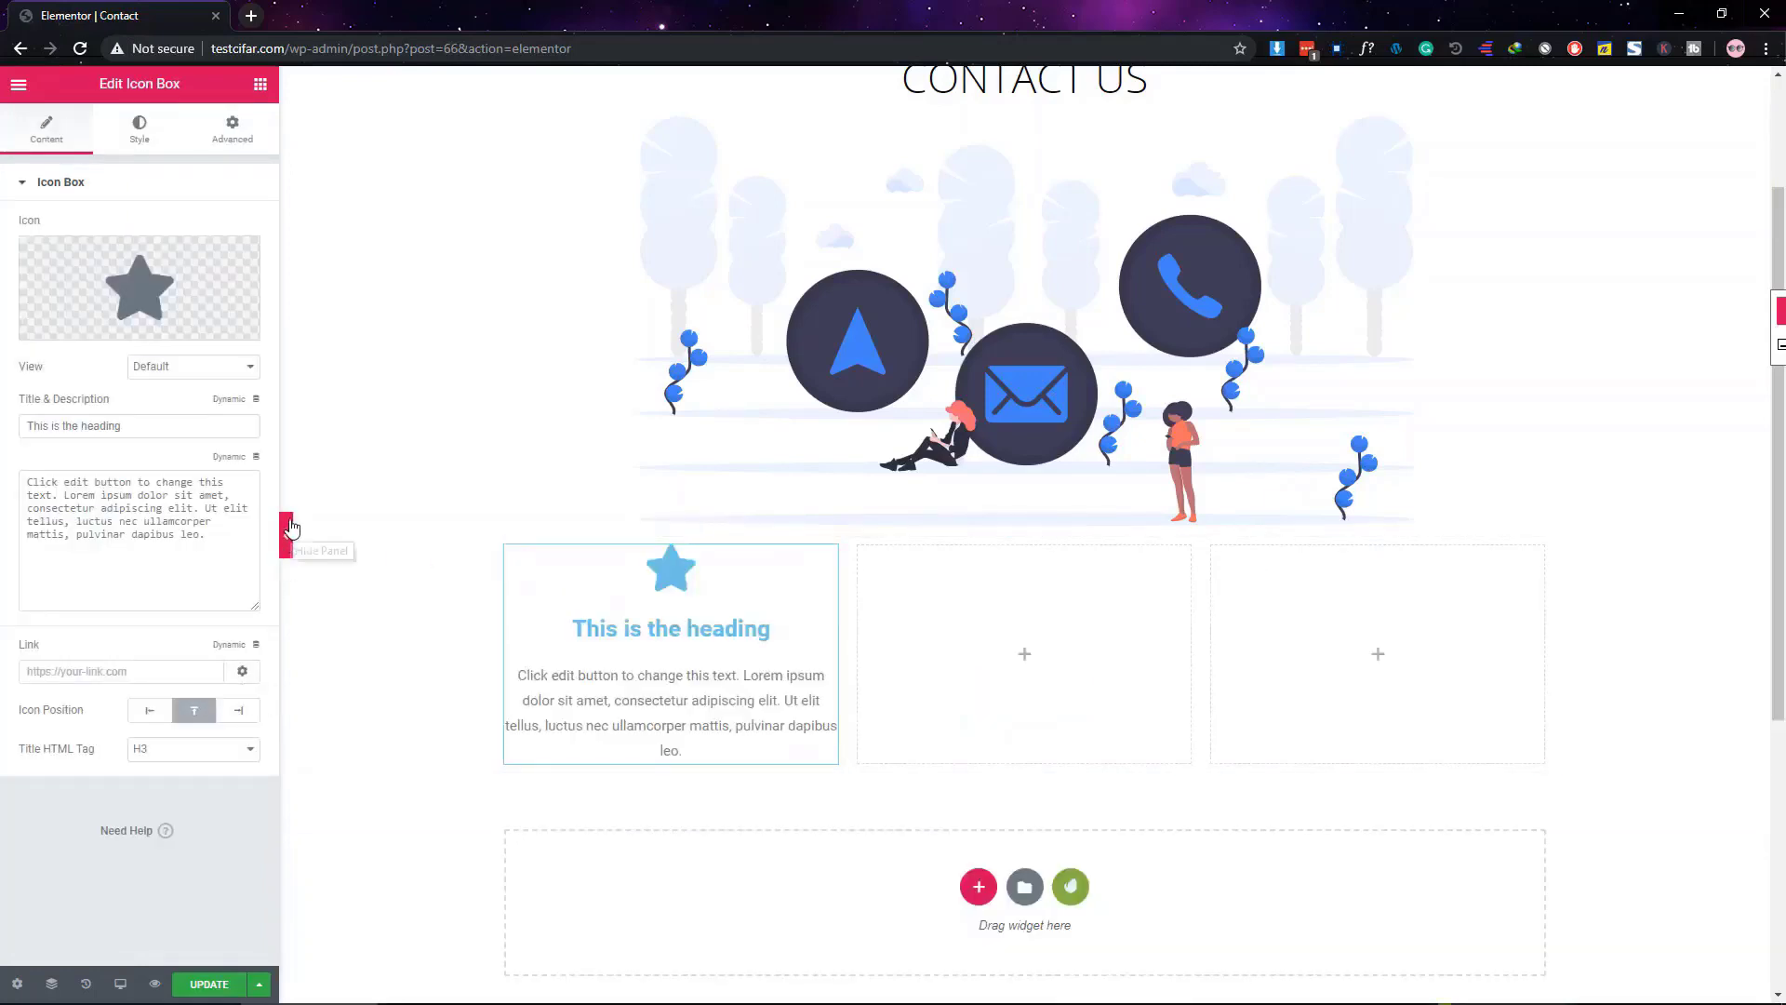
{"action": "scroll", "coordinate": [394, 447], "scroll_direction": "down", "scroll_amount": 3}
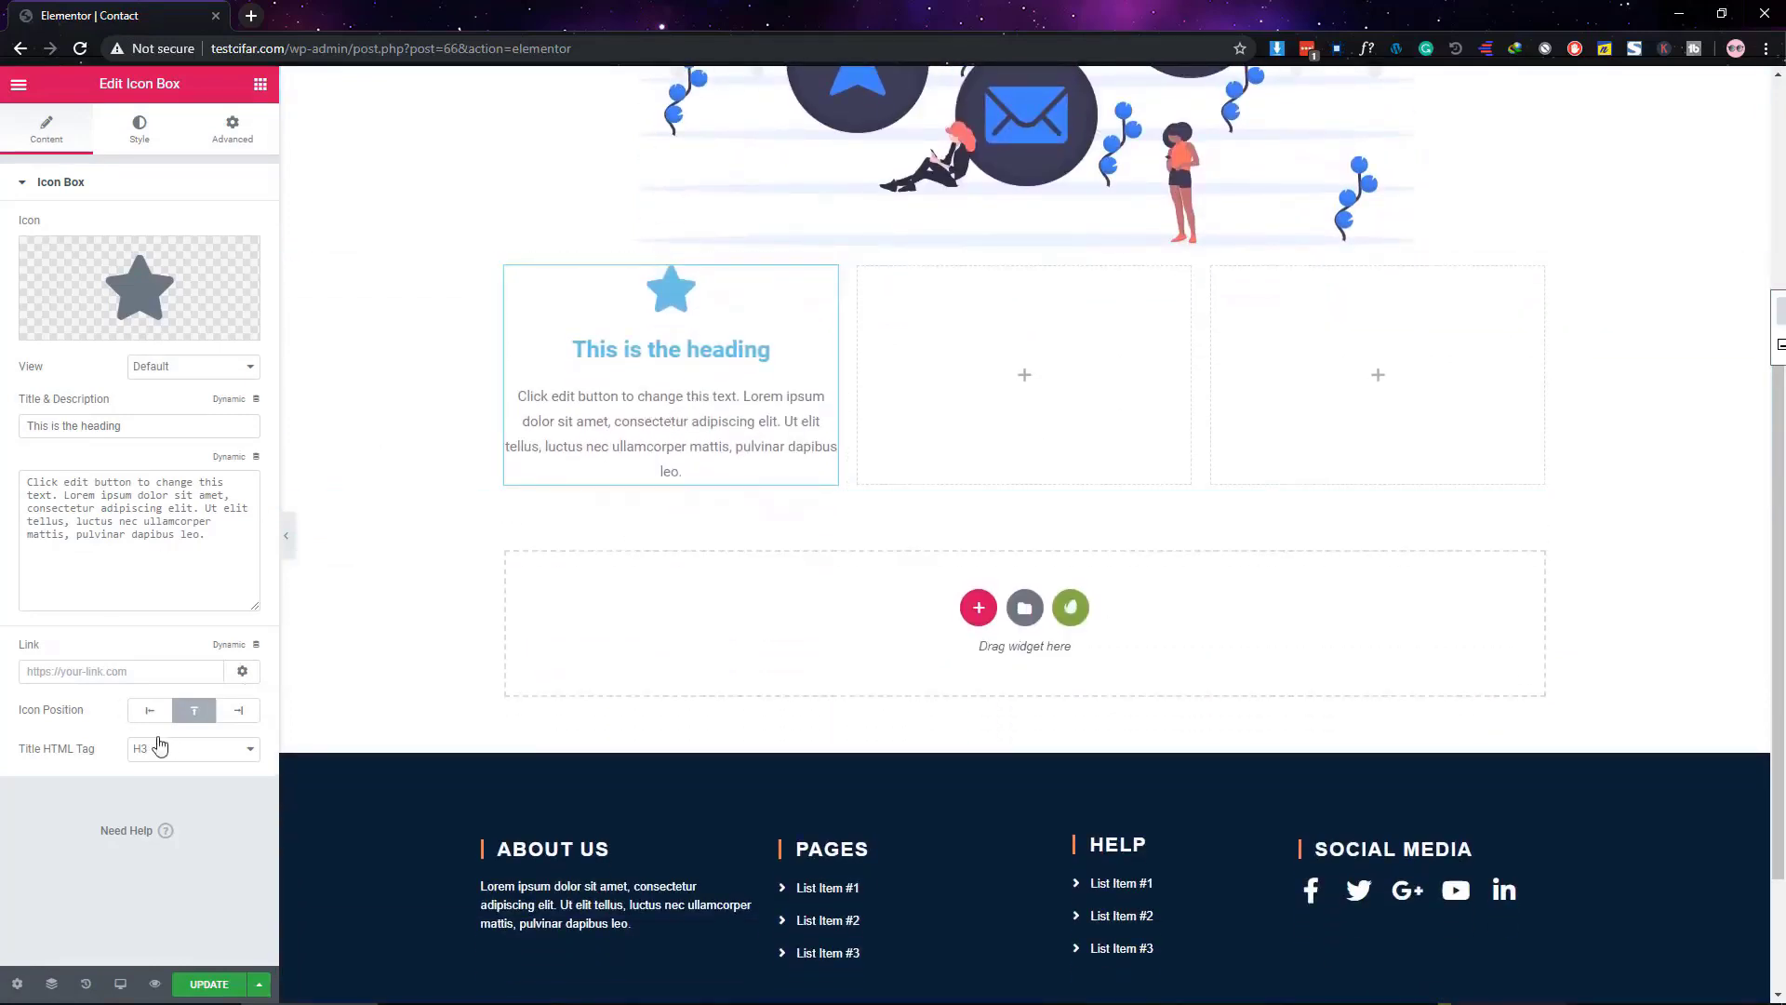
{"action": "left_click", "coordinate": [141, 715]}
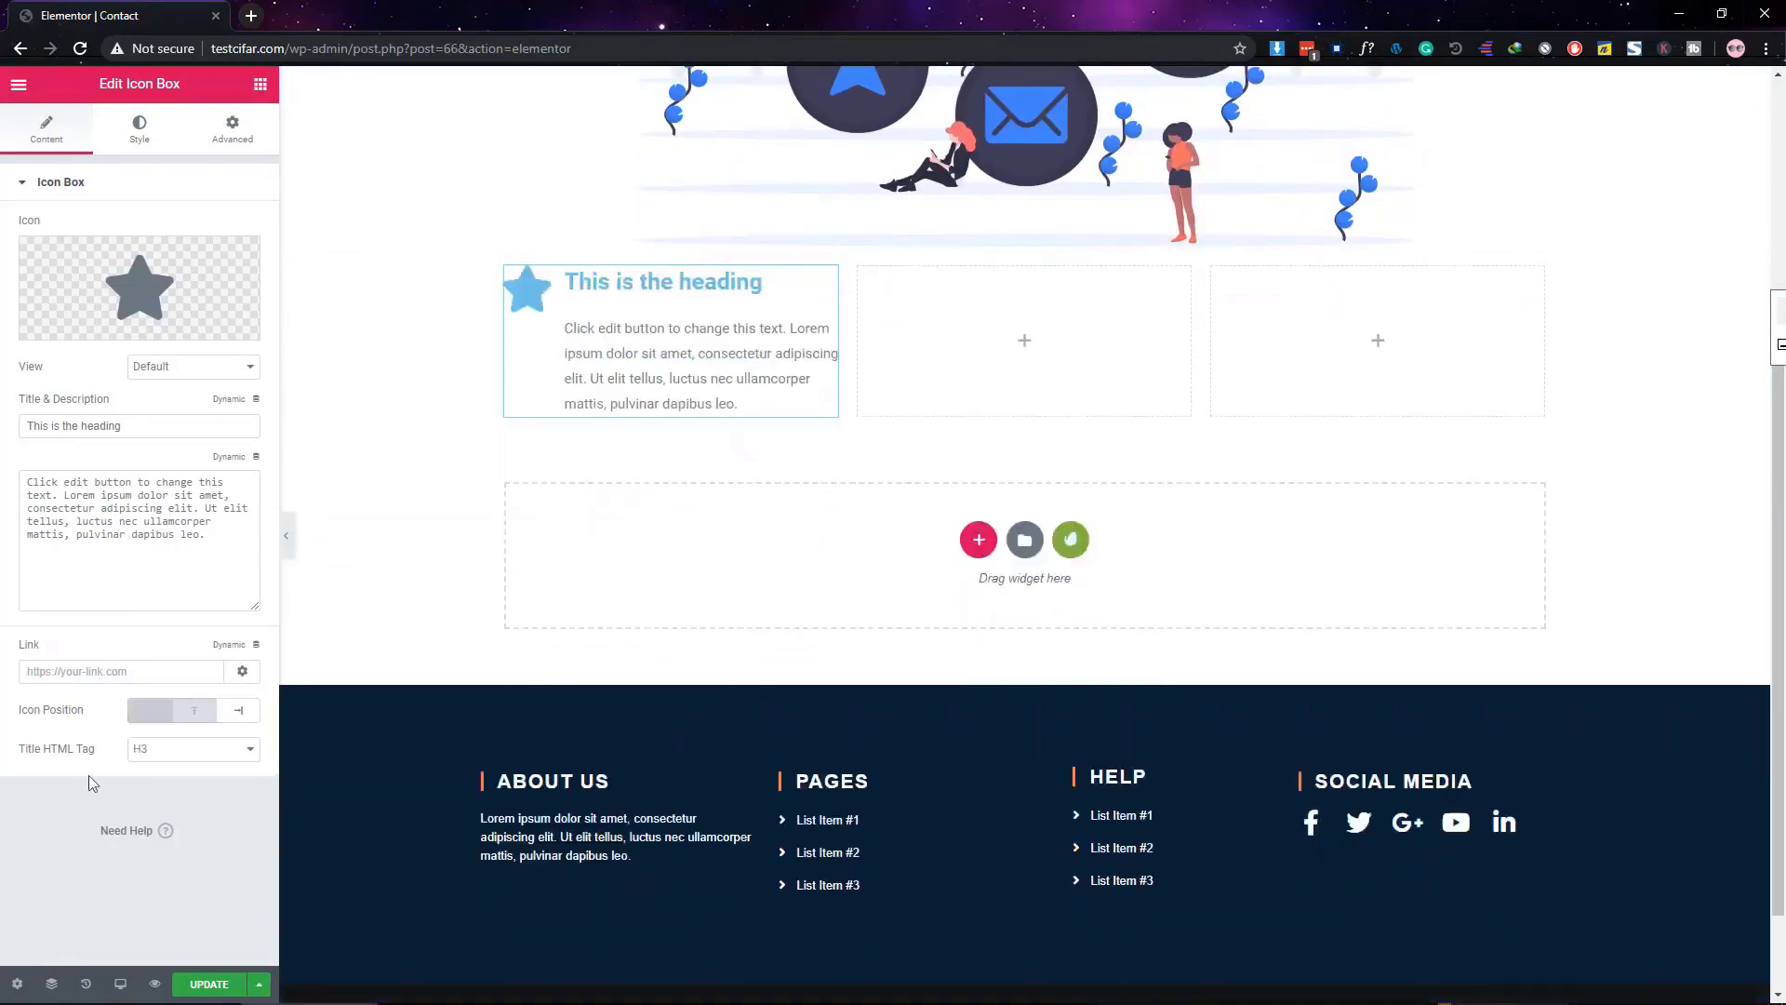
{"action": "mouse_move", "coordinate": [180, 295]}
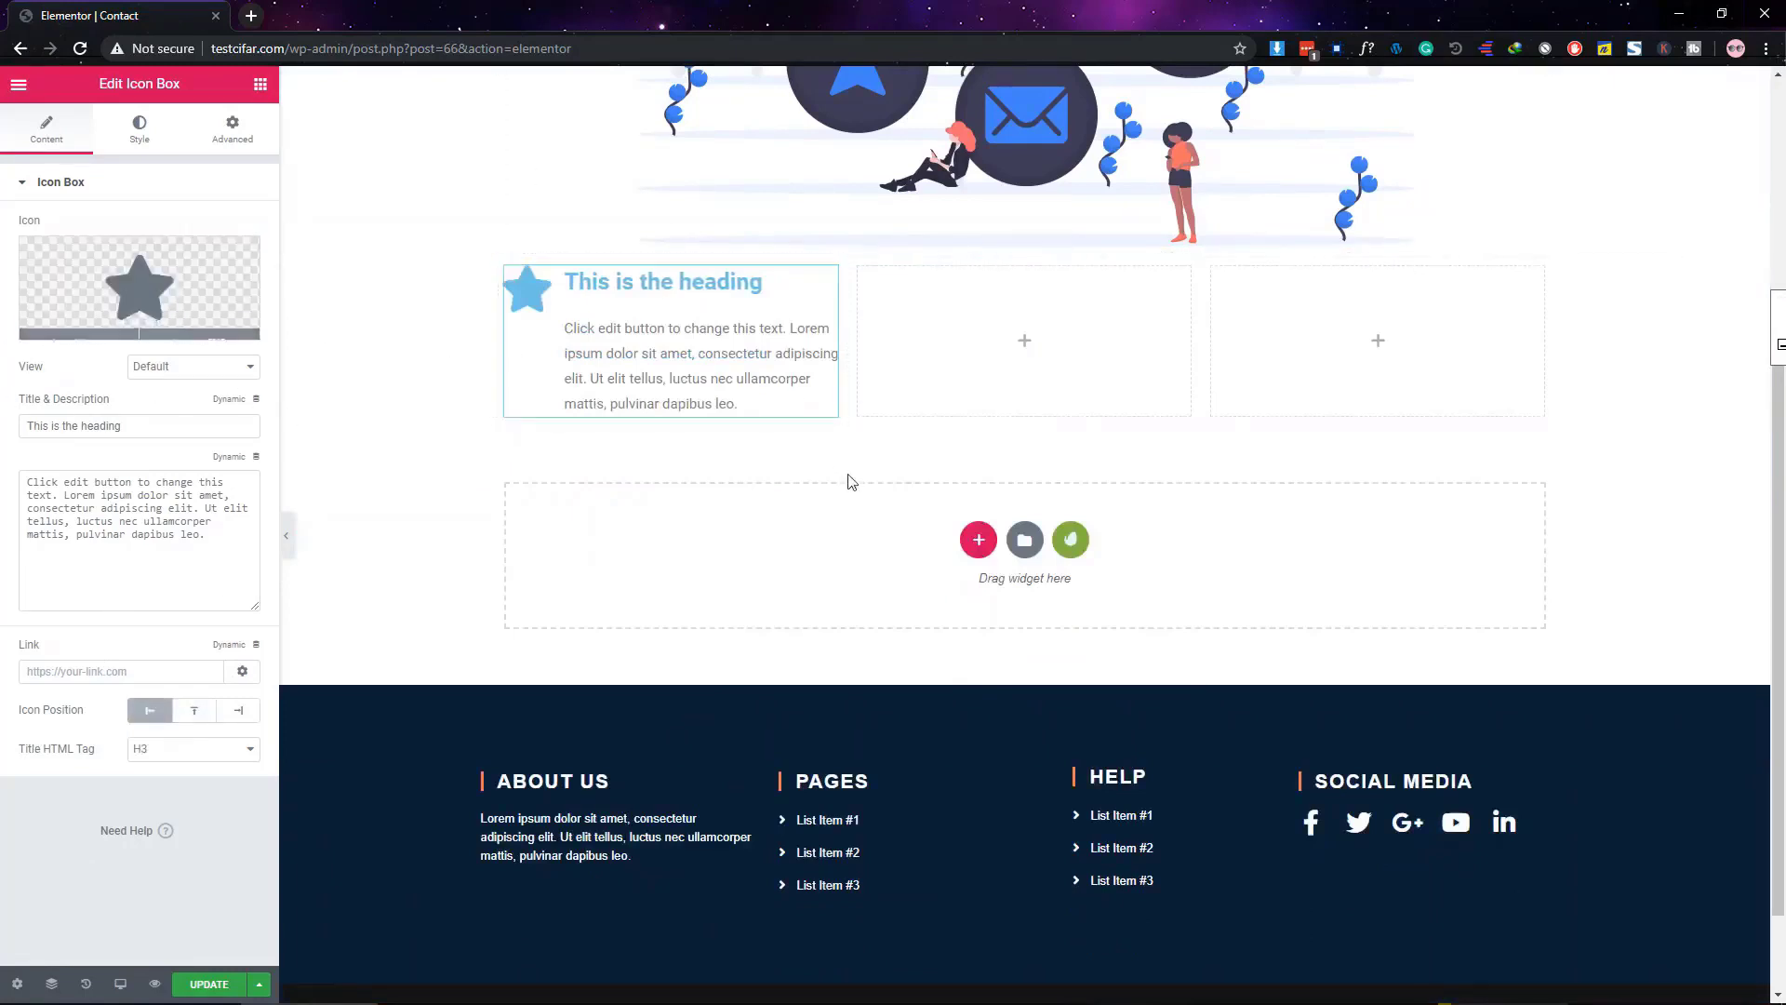
{"action": "scroll", "coordinate": [849, 478], "scroll_direction": "up", "scroll_amount": 3}
{"action": "scroll", "coordinate": [790, 452], "scroll_direction": "down", "scroll_amount": 1}
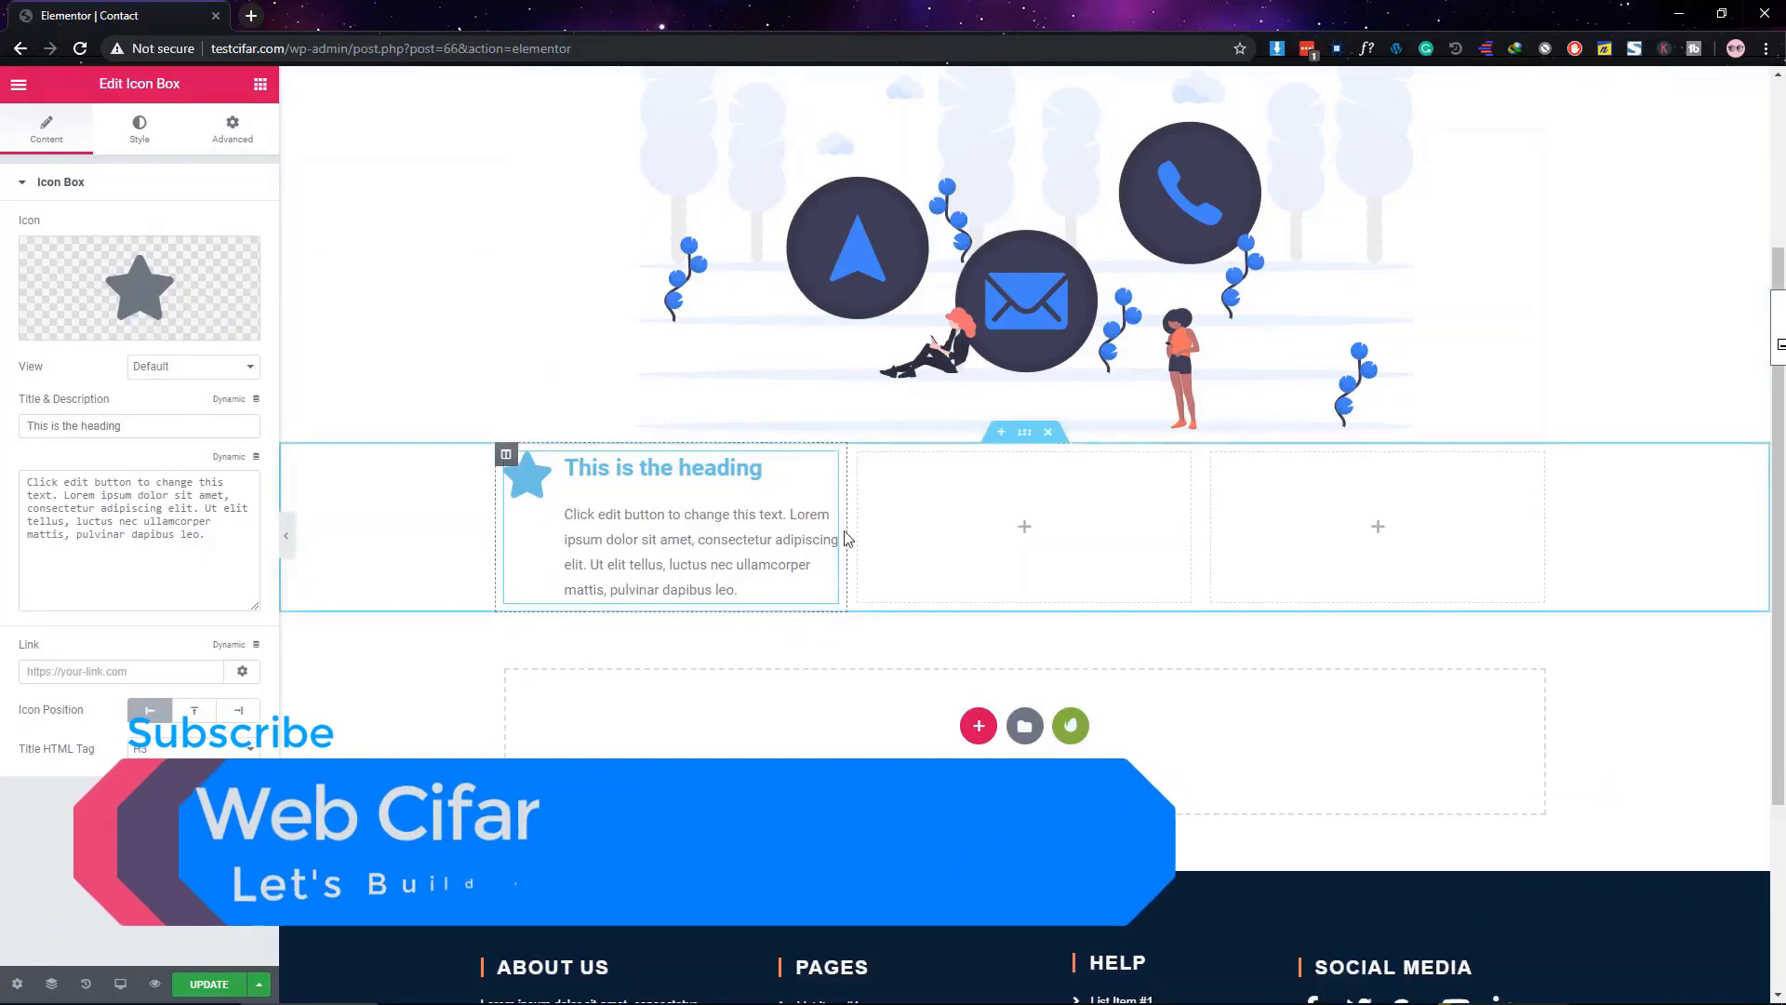
{"action": "scroll", "coordinate": [841, 534], "scroll_direction": "up", "scroll_amount": 3}
{"action": "scroll", "coordinate": [944, 572], "scroll_direction": "down", "scroll_amount": 1}
{"action": "scroll", "coordinate": [944, 572], "scroll_direction": "down", "scroll_amount": 3}
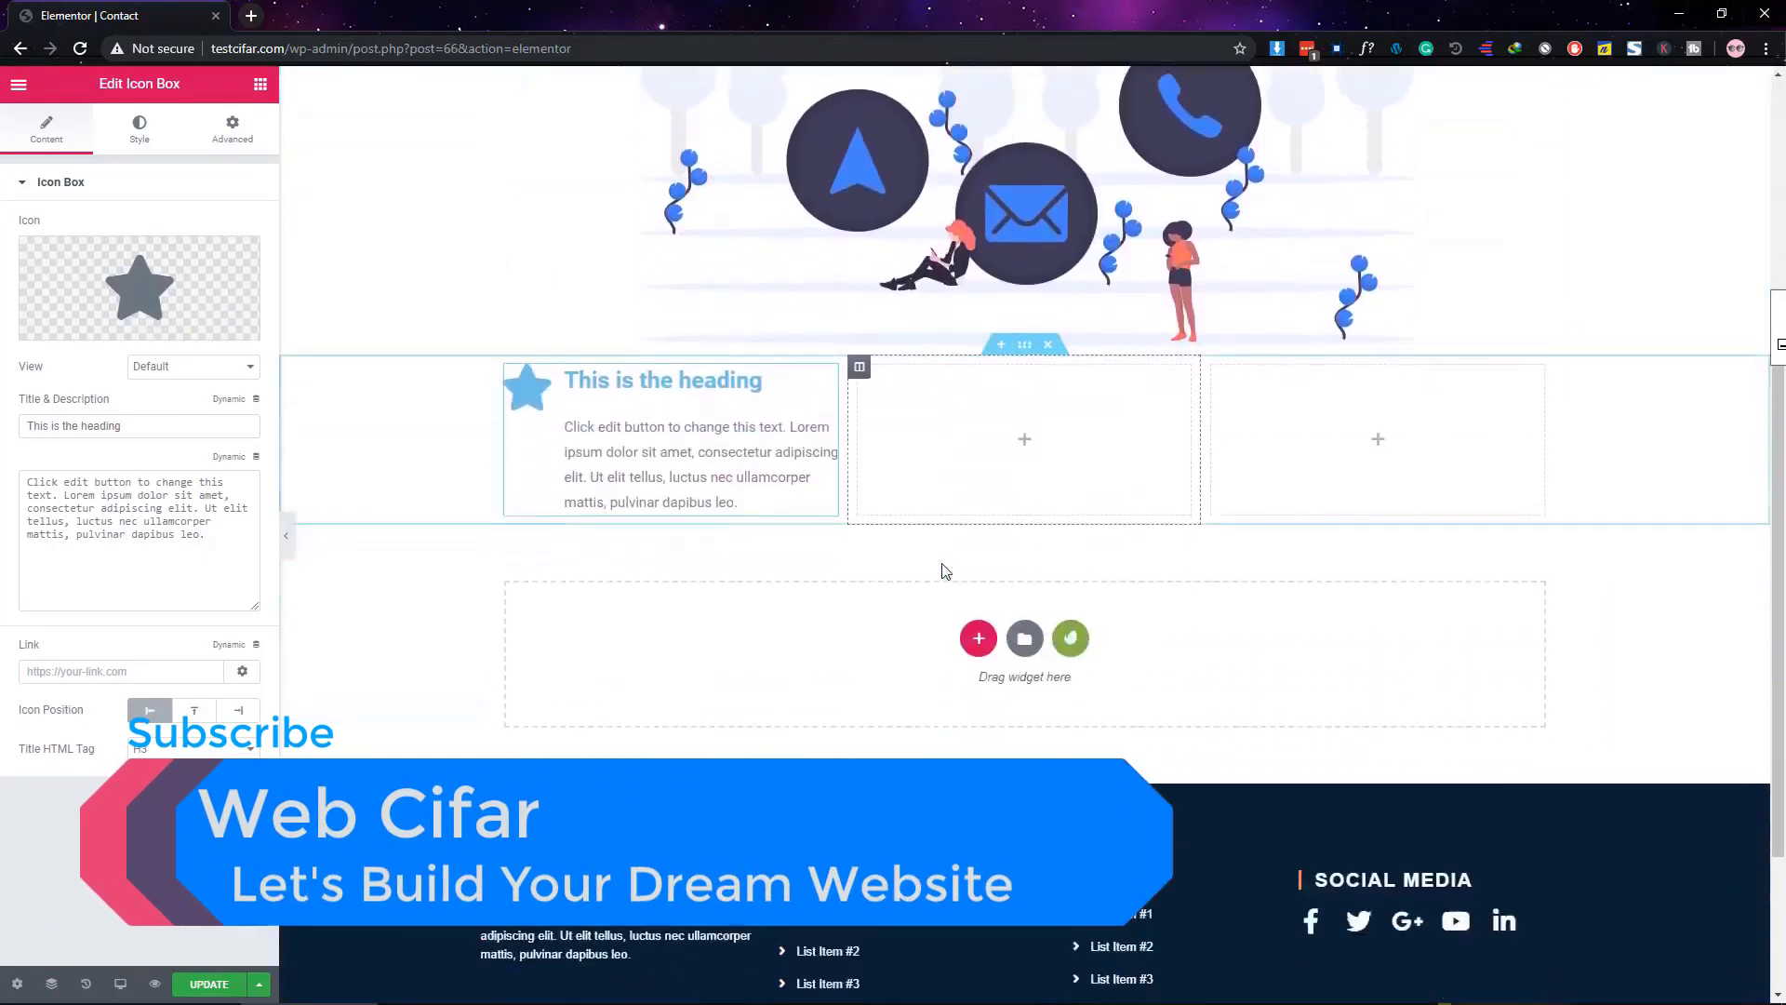
Swap the icon for the location arrow found by searching 'loca' in the Icon Library
{"action": "mouse_move", "coordinate": [104, 301]}
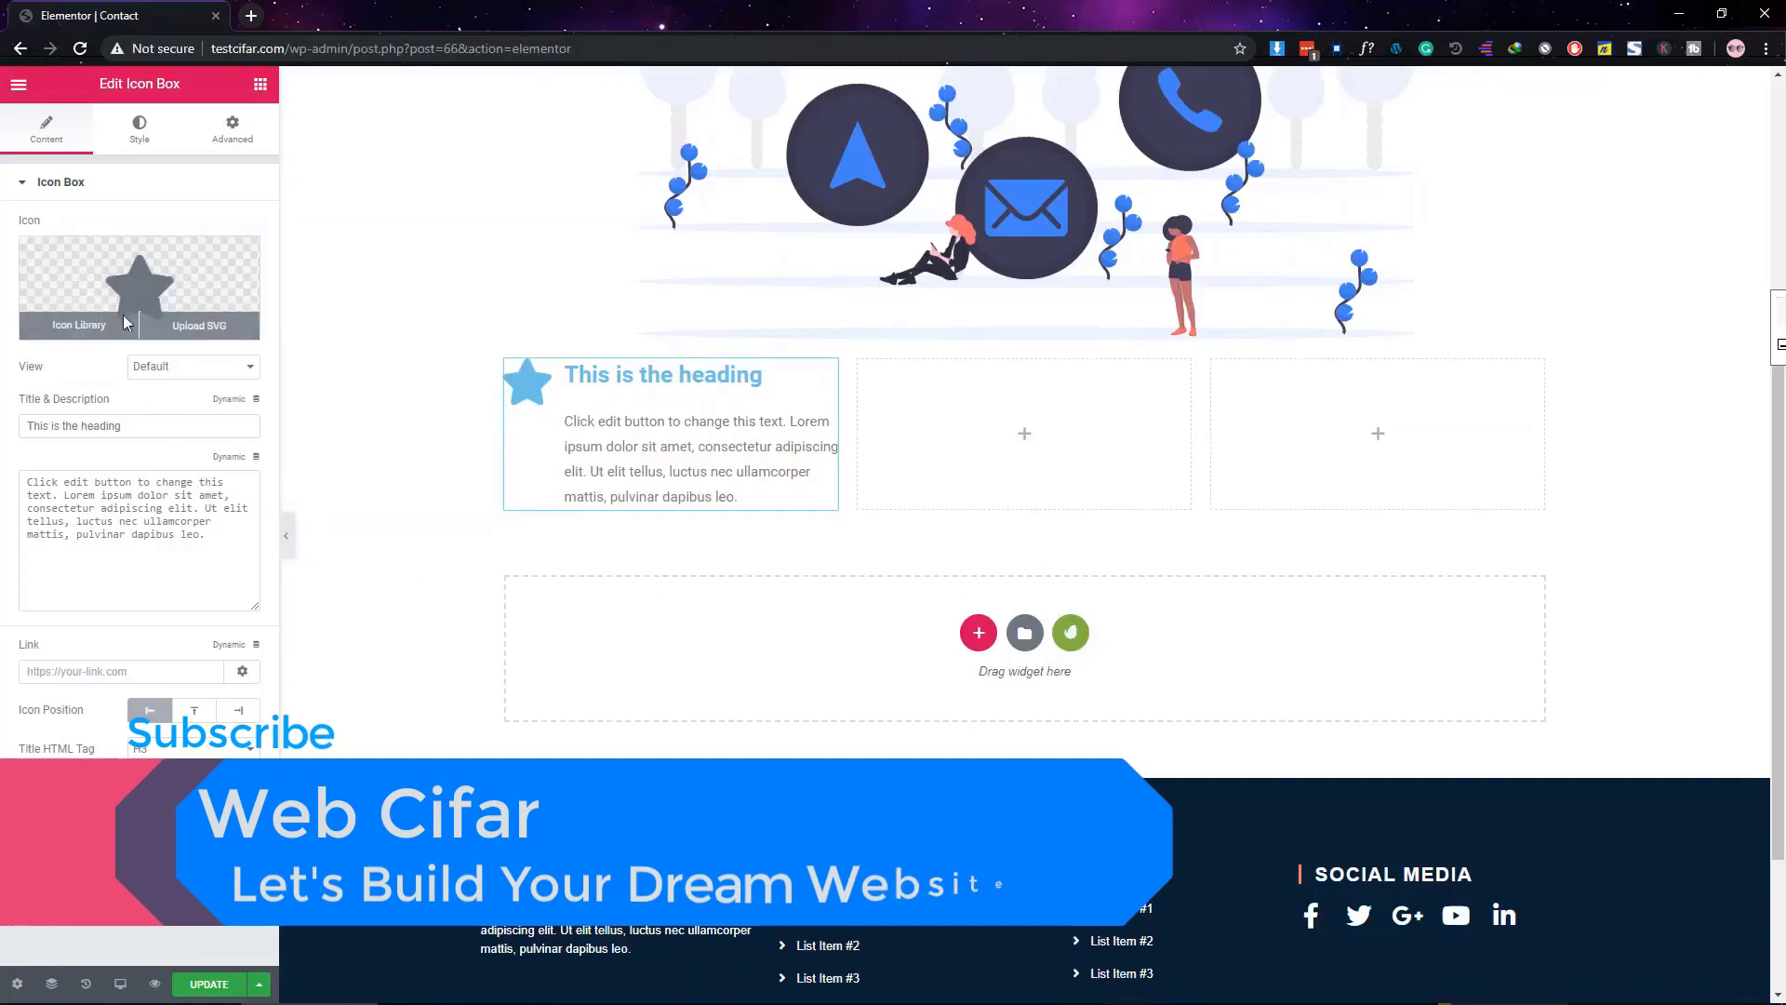
{"action": "left_click", "coordinate": [108, 323]}
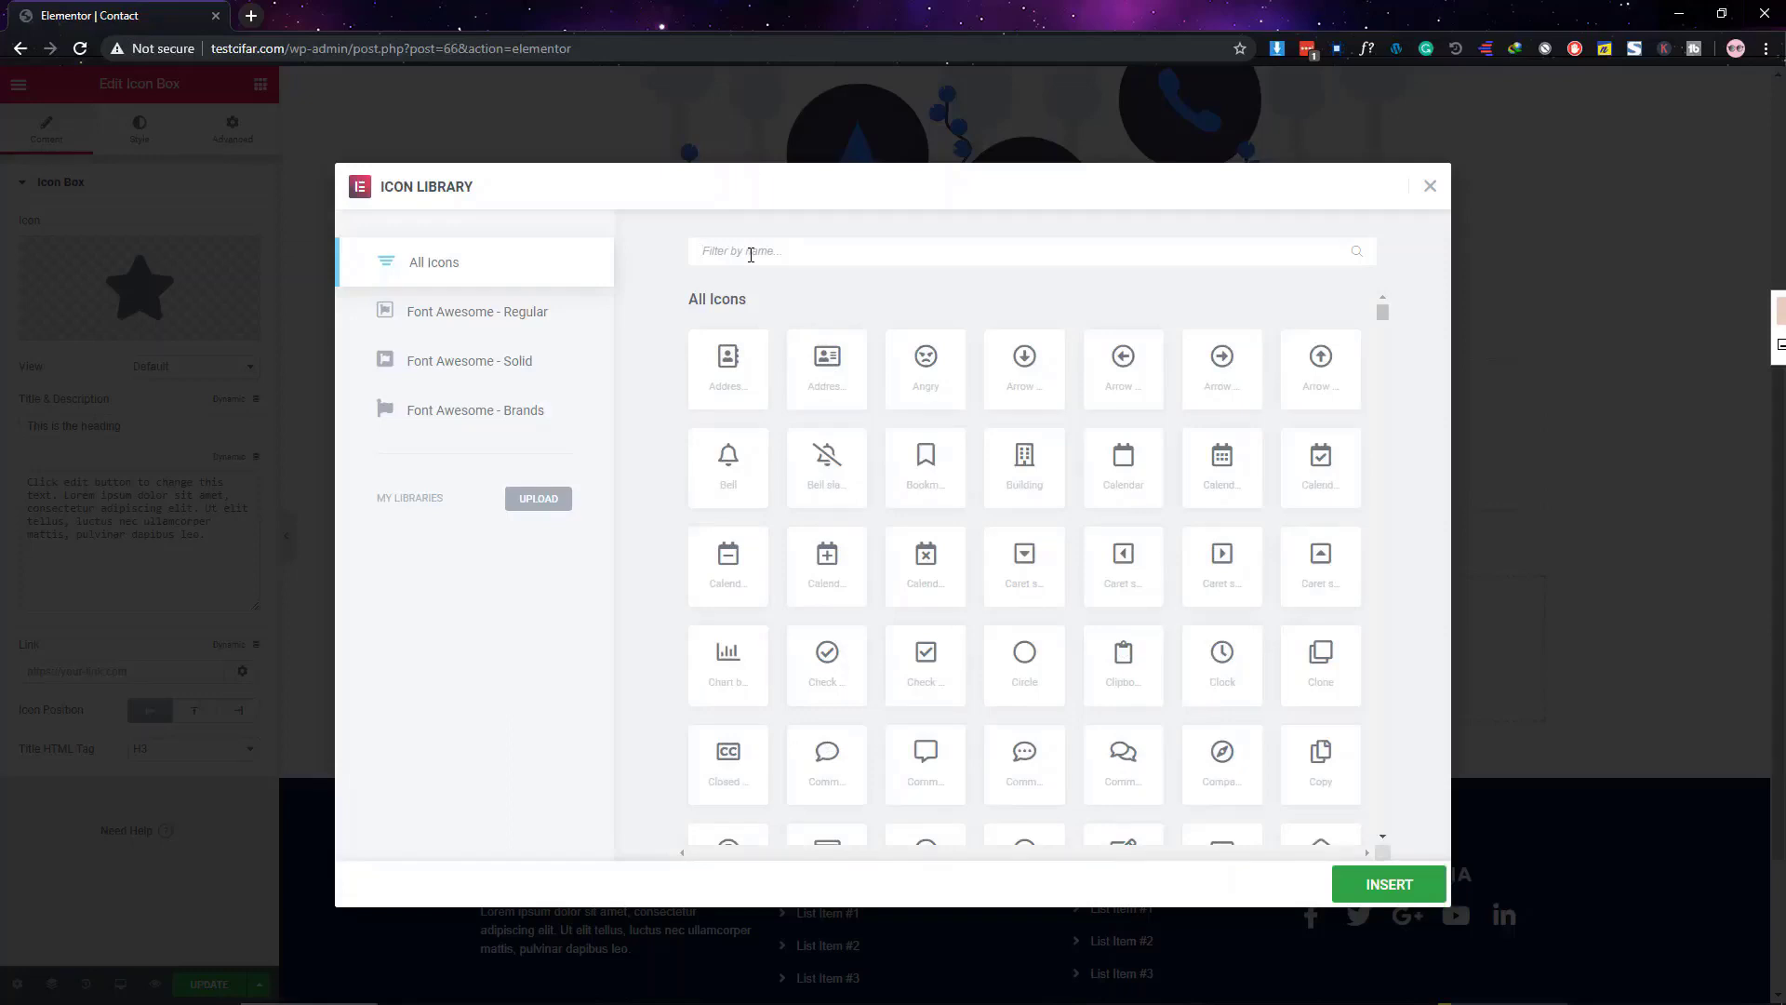
{"action": "left_click", "coordinate": [751, 251]}
{"action": "type", "text": "location"}
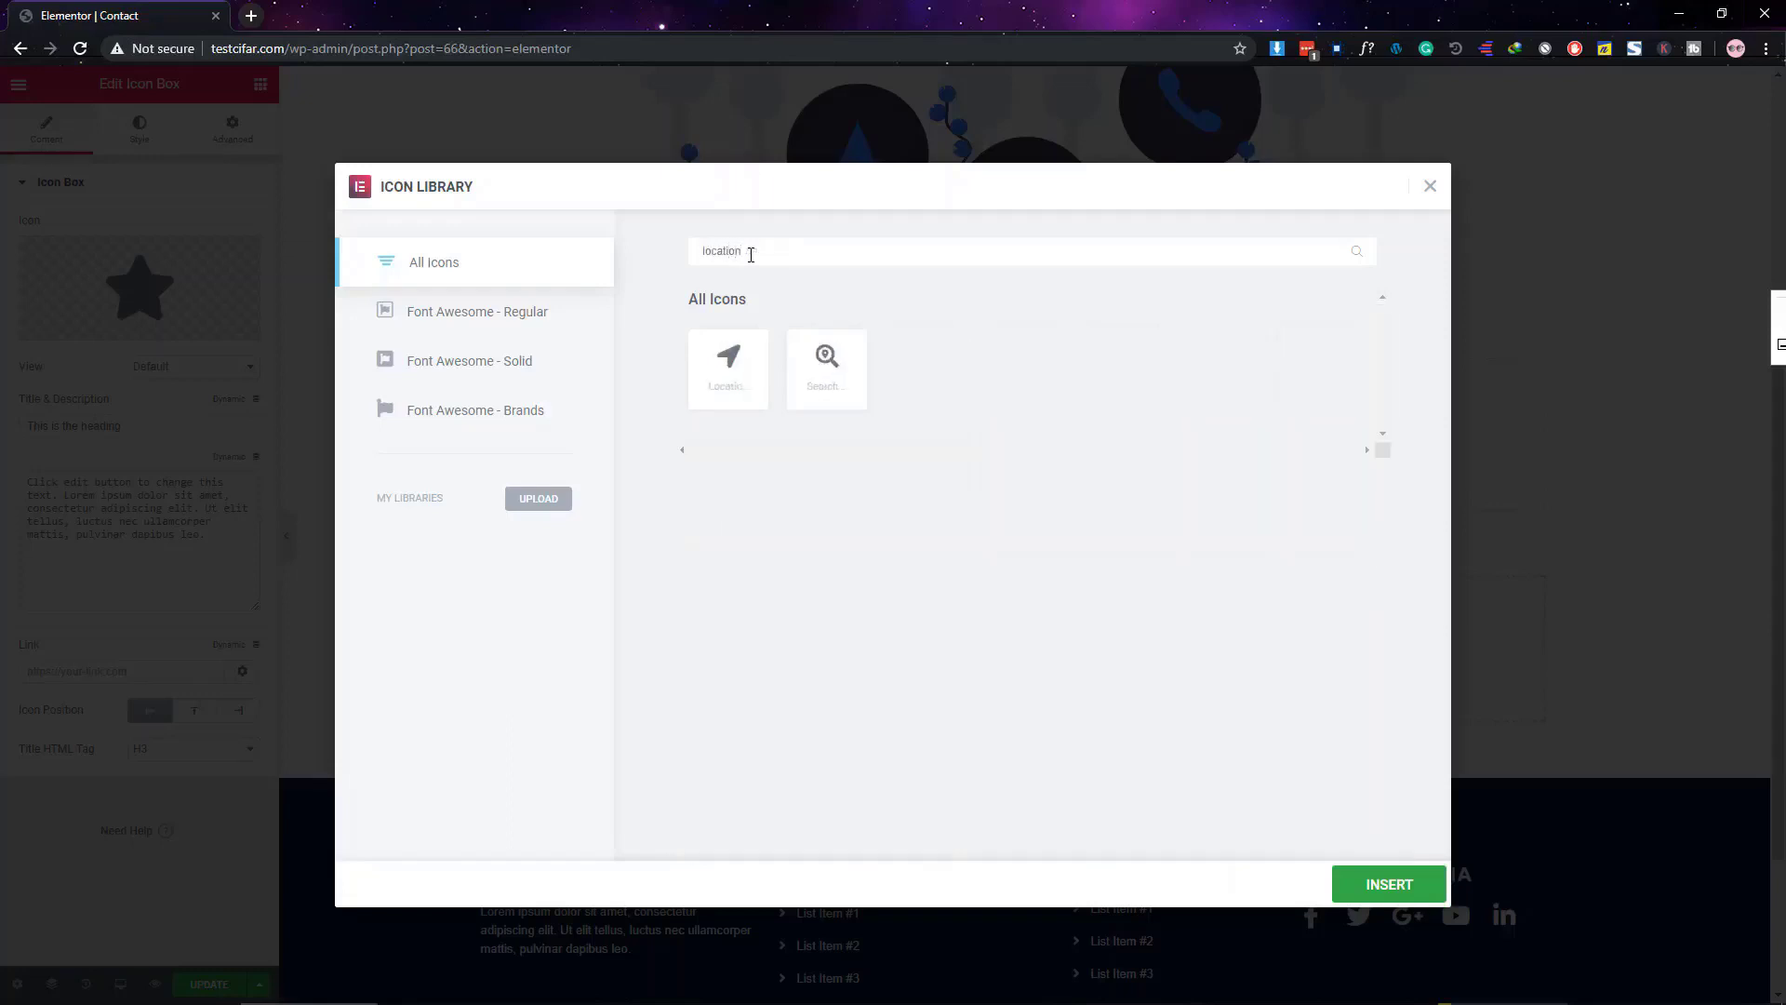
{"action": "left_click", "coordinate": [728, 364]}
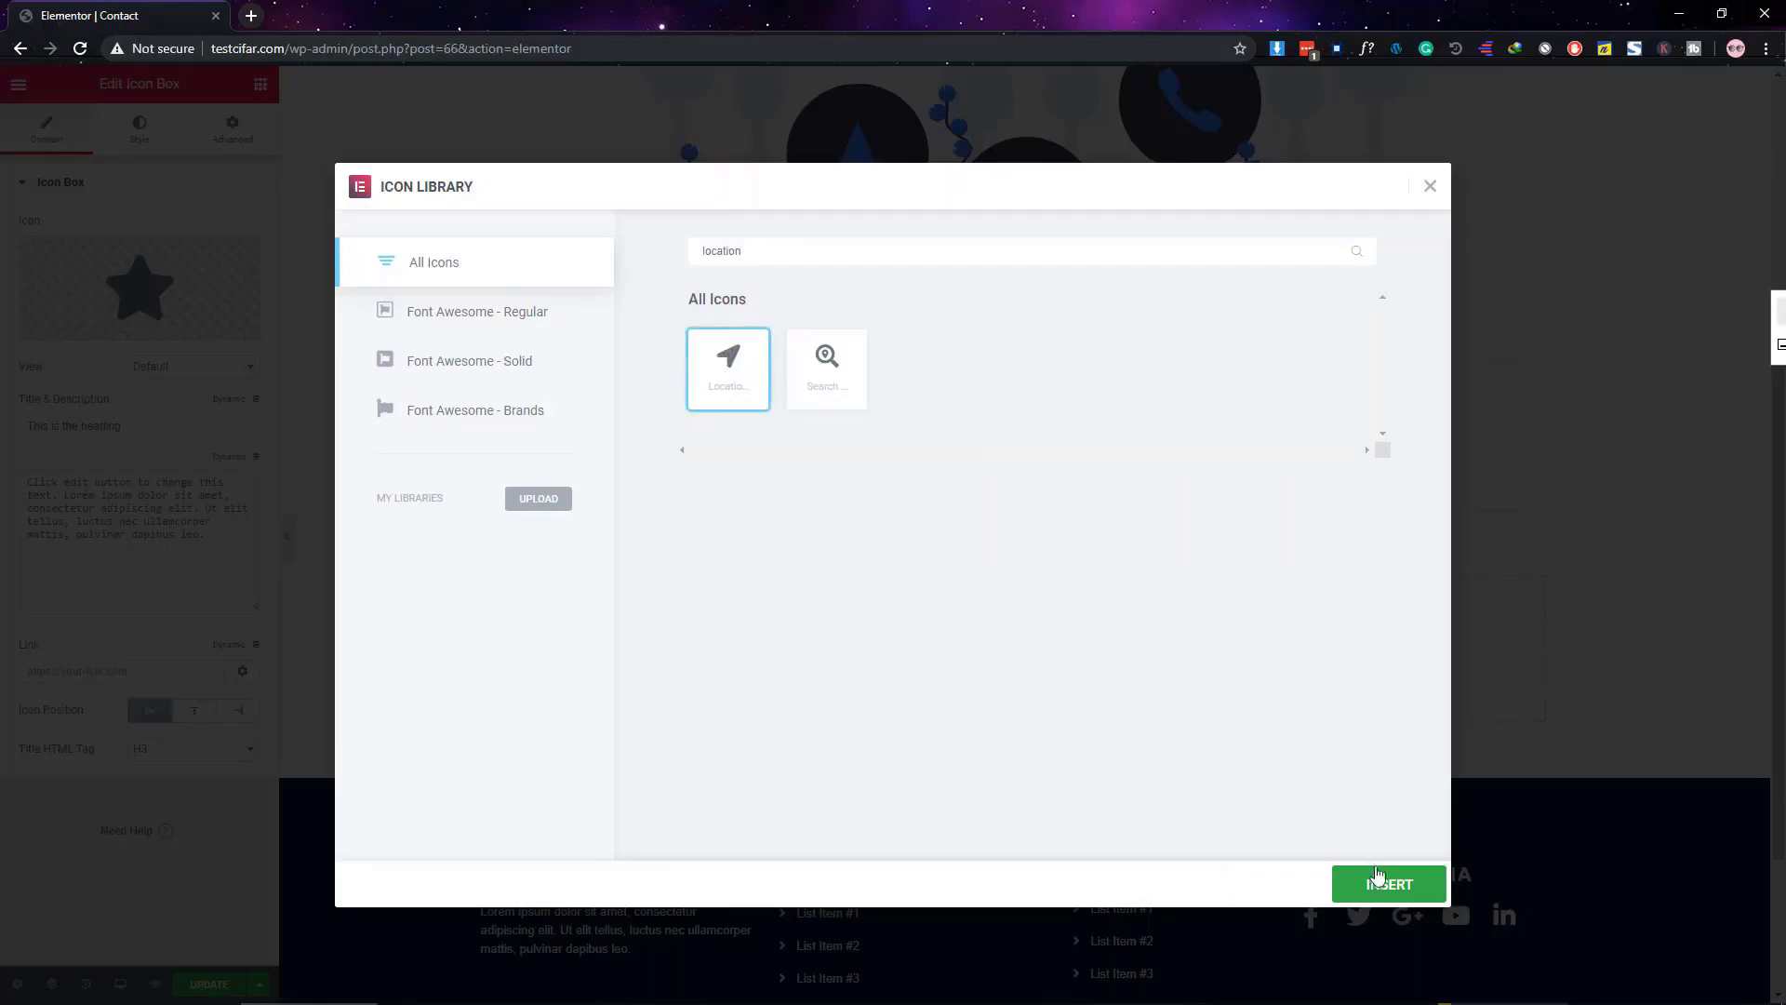
{"action": "left_click", "coordinate": [1384, 889]}
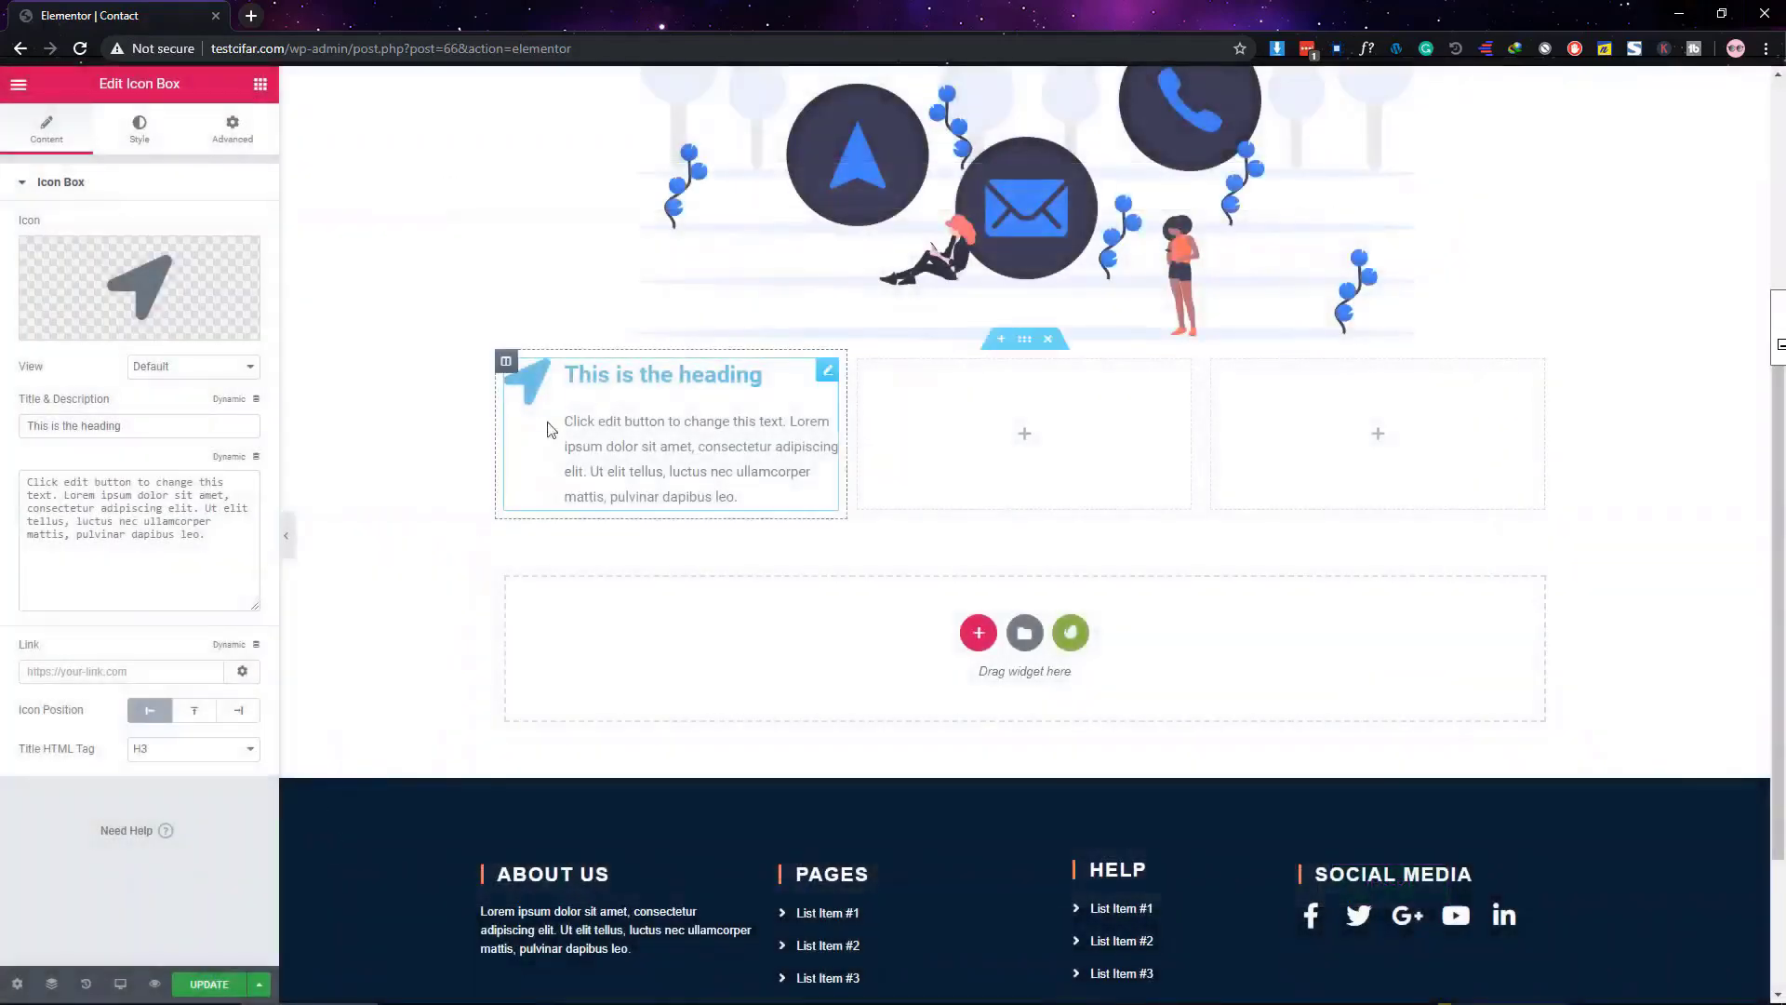
Title the first icon box 'Address' and paste the address line as its description
{"action": "triple_click", "coordinate": [96, 431]}
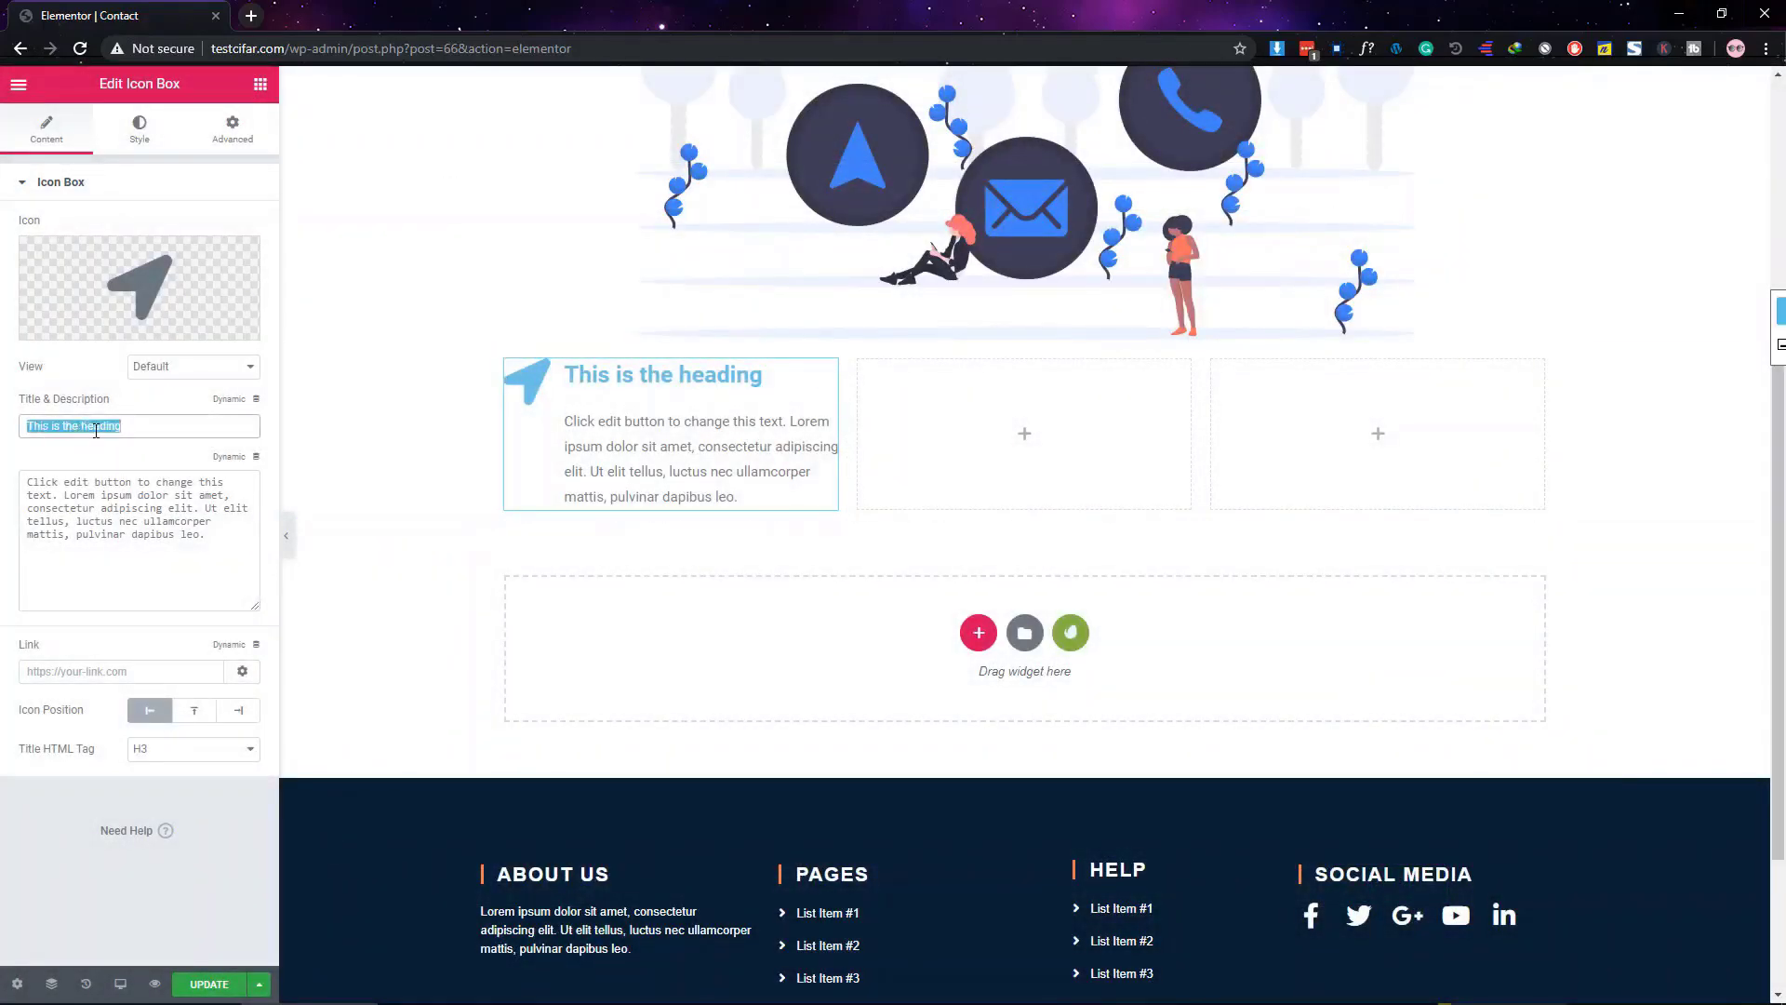
{"action": "type", "text": "Address"}
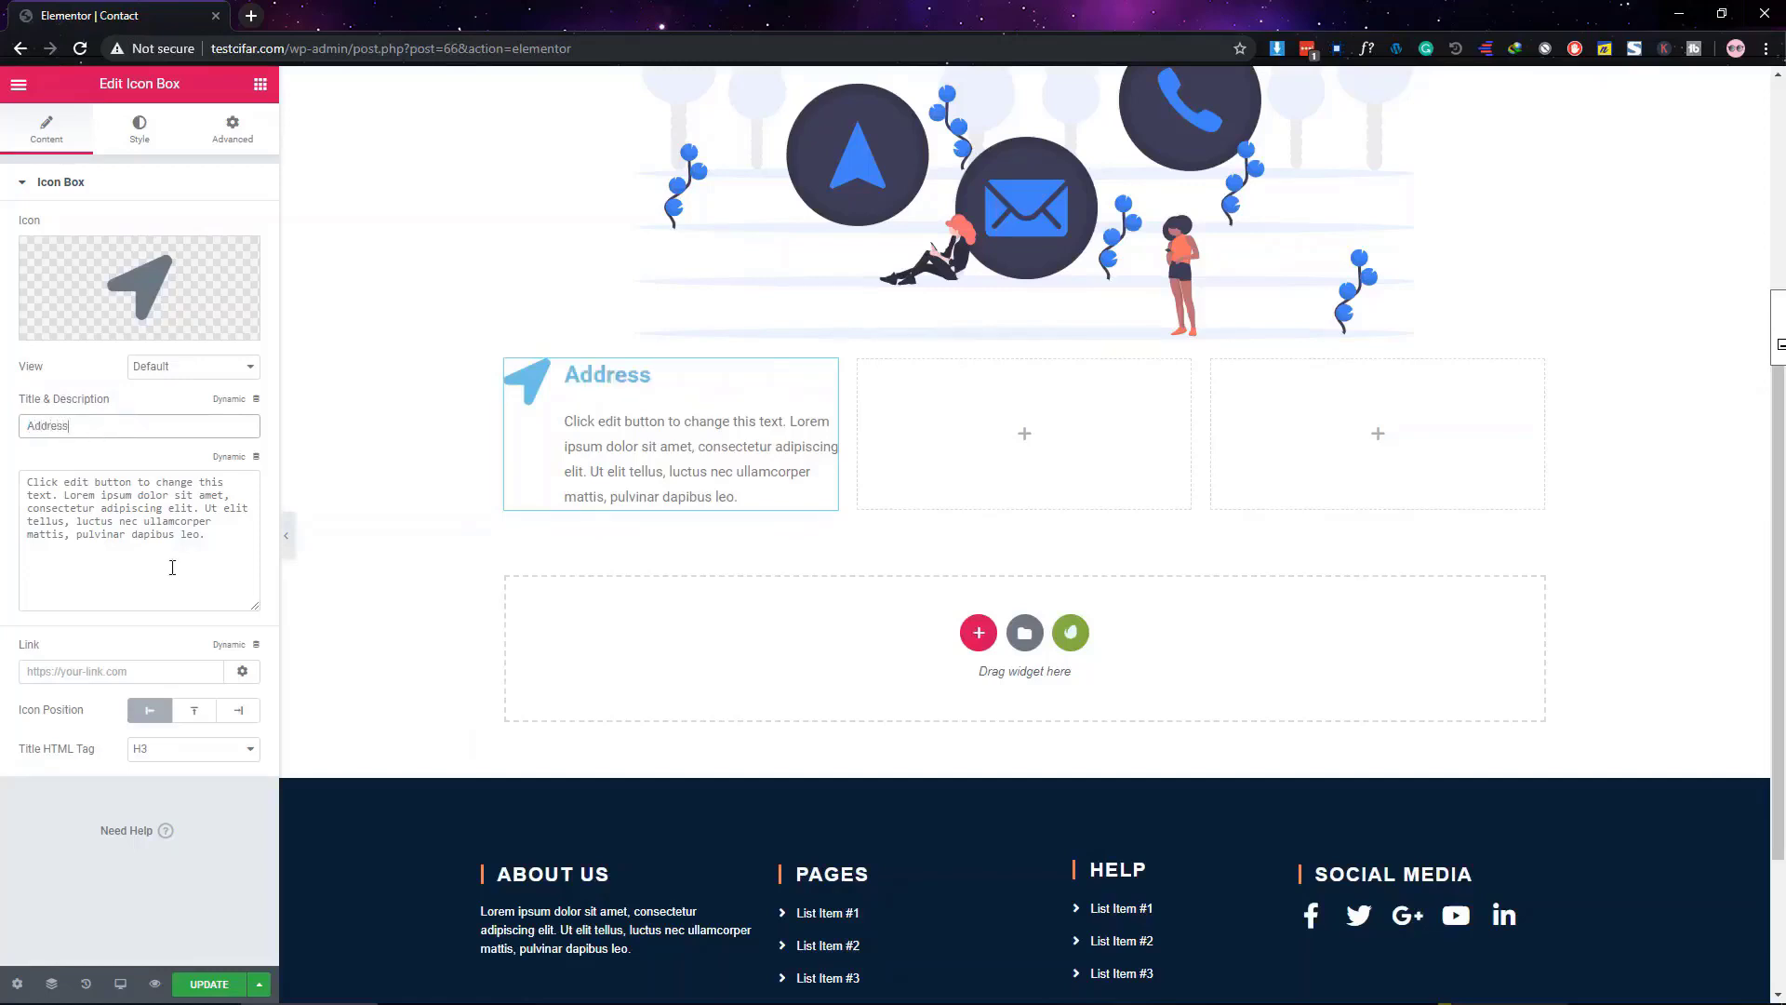
{"action": "triple_click", "coordinate": [162, 541]}
{"action": "key", "text": "BackSpace"}
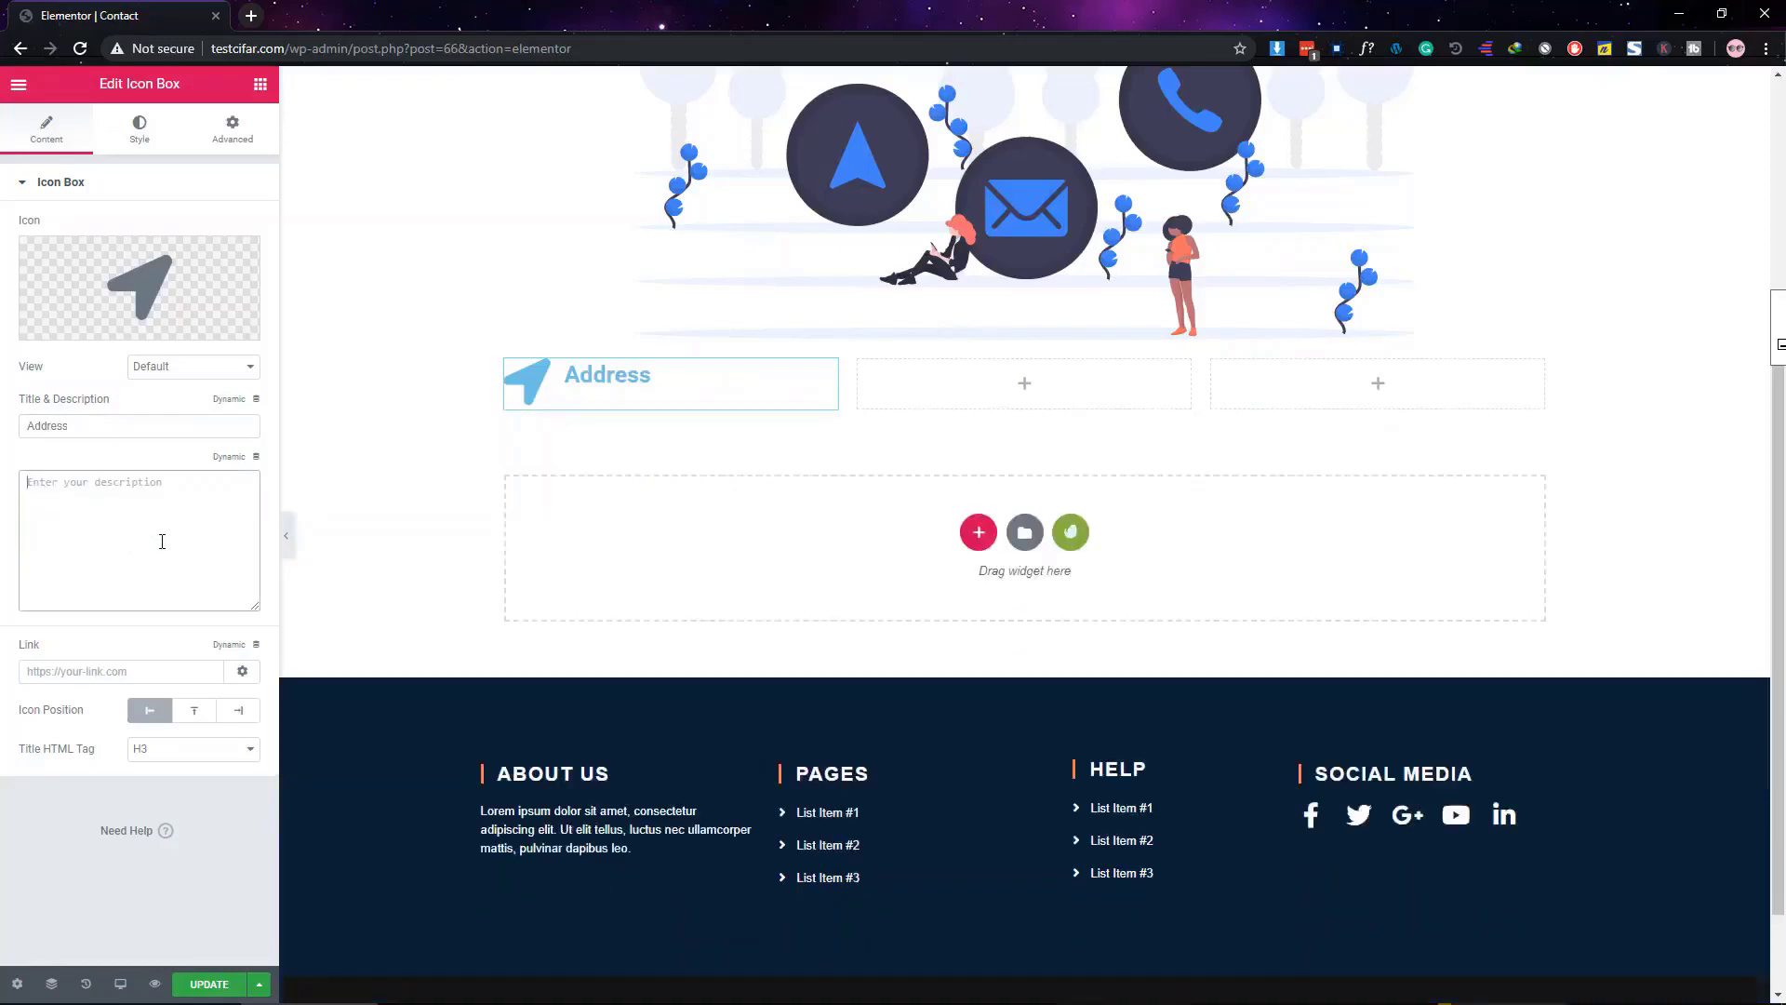
{"action": "type", "text": "Chittagong university, Chittagong, Bangladesh"}
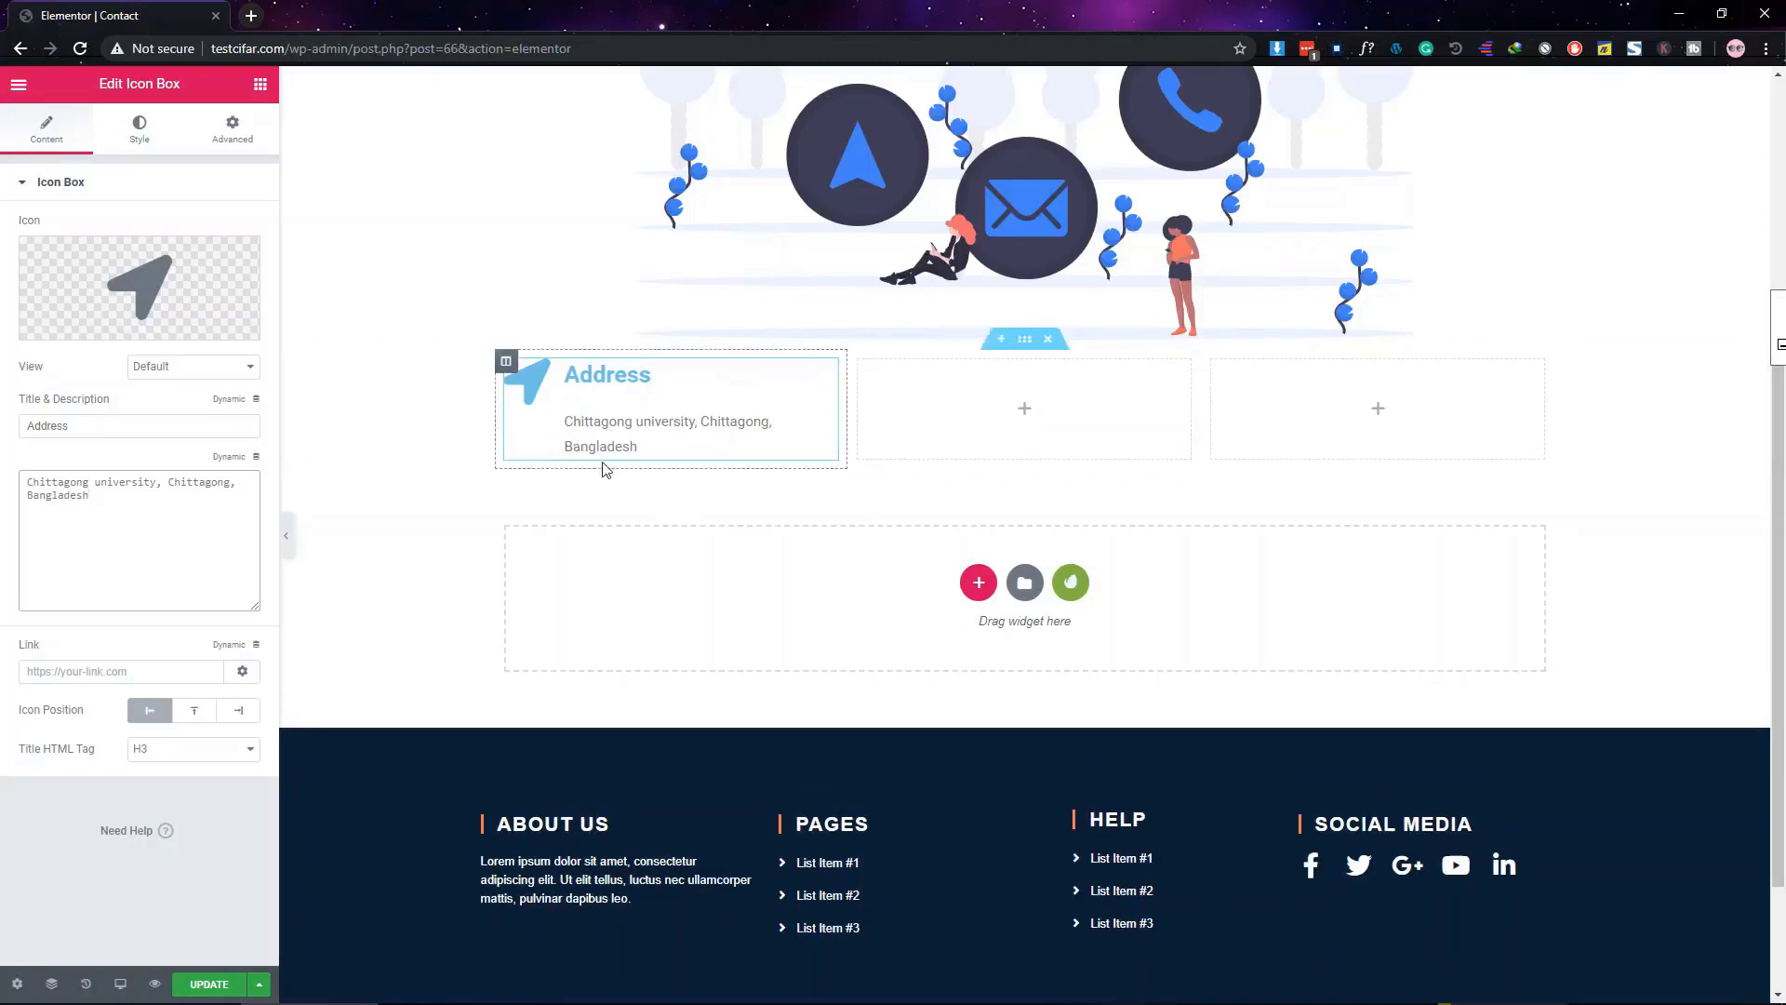
{"action": "left_click", "coordinate": [573, 444]}
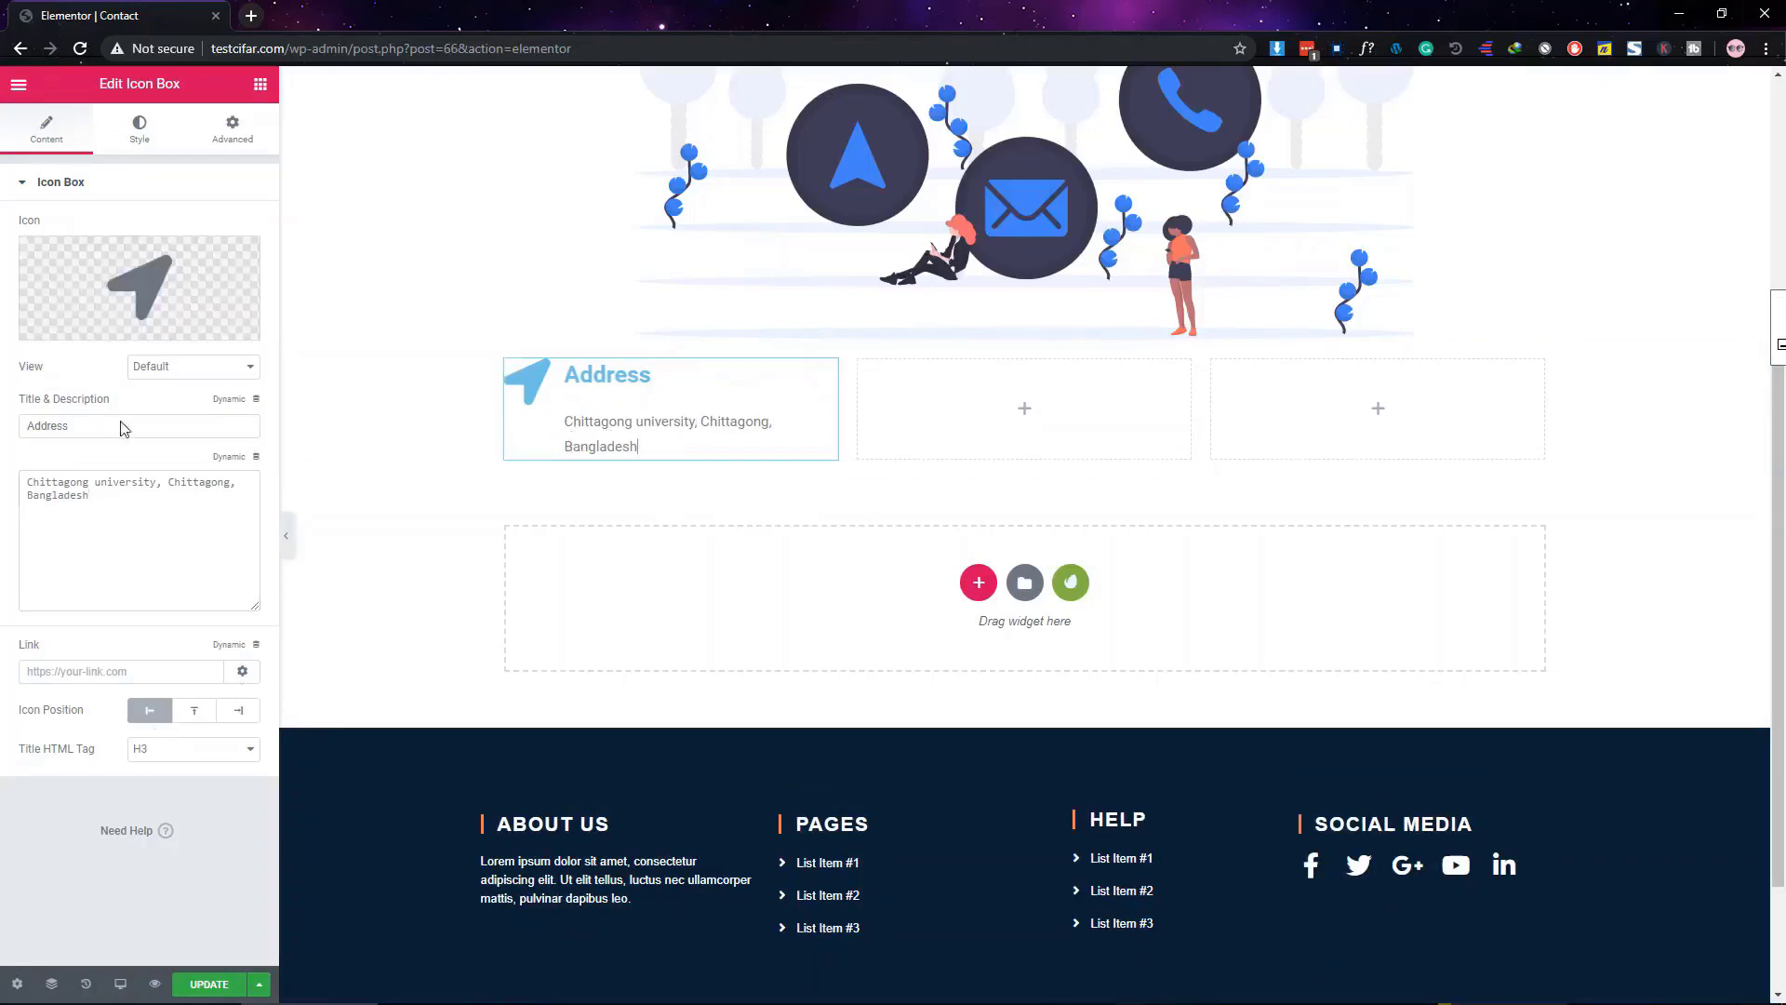
{"action": "left_click", "coordinate": [143, 139]}
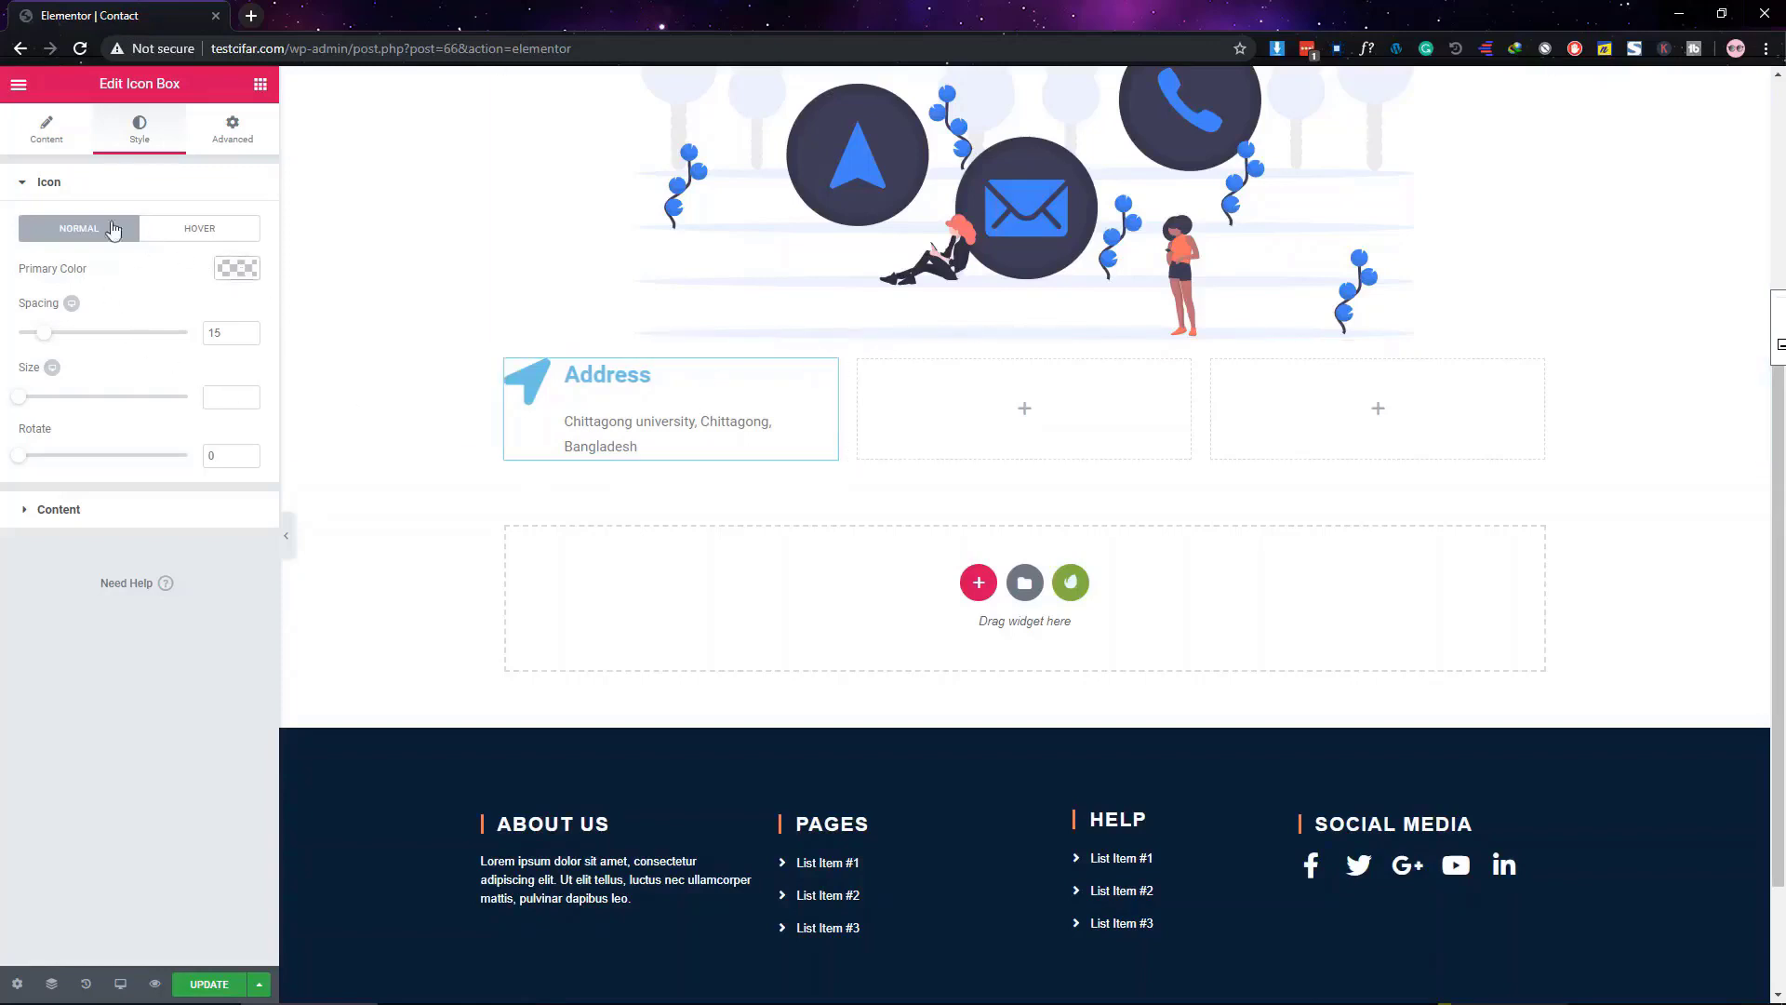
{"action": "left_click", "coordinate": [44, 138]}
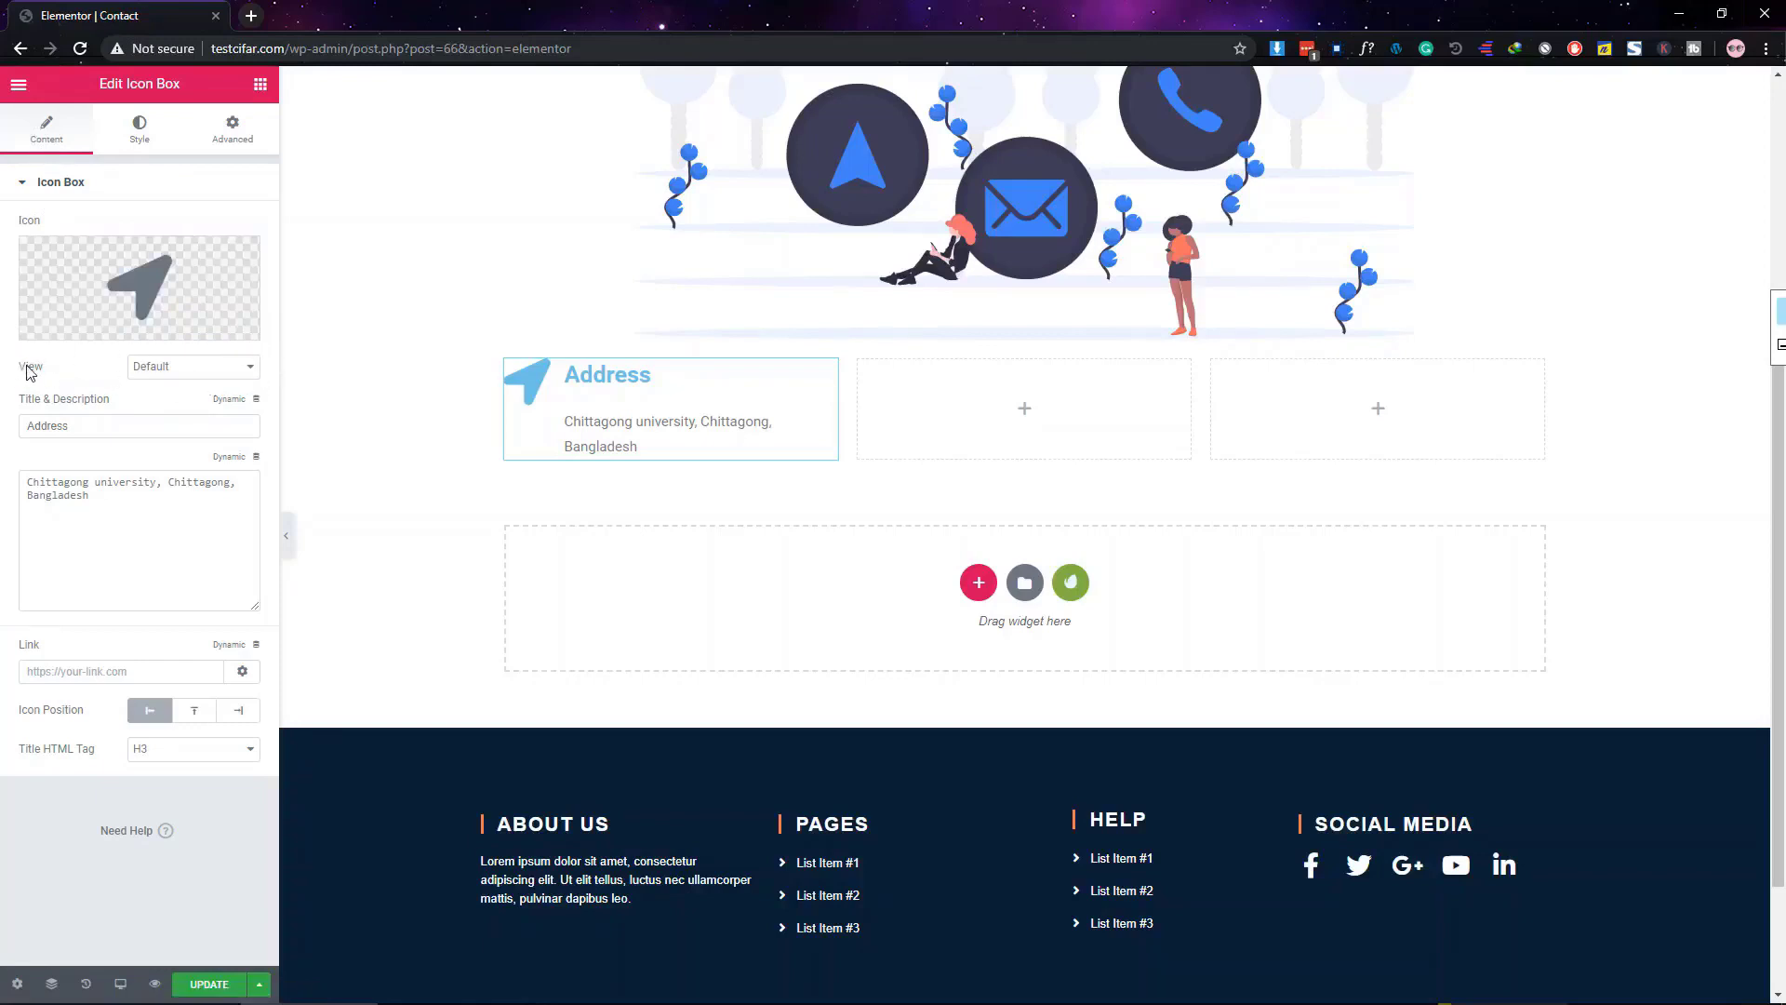
Set the Address icon view to Stacked with a dark navy primary colour
{"action": "left_click", "coordinate": [202, 370]}
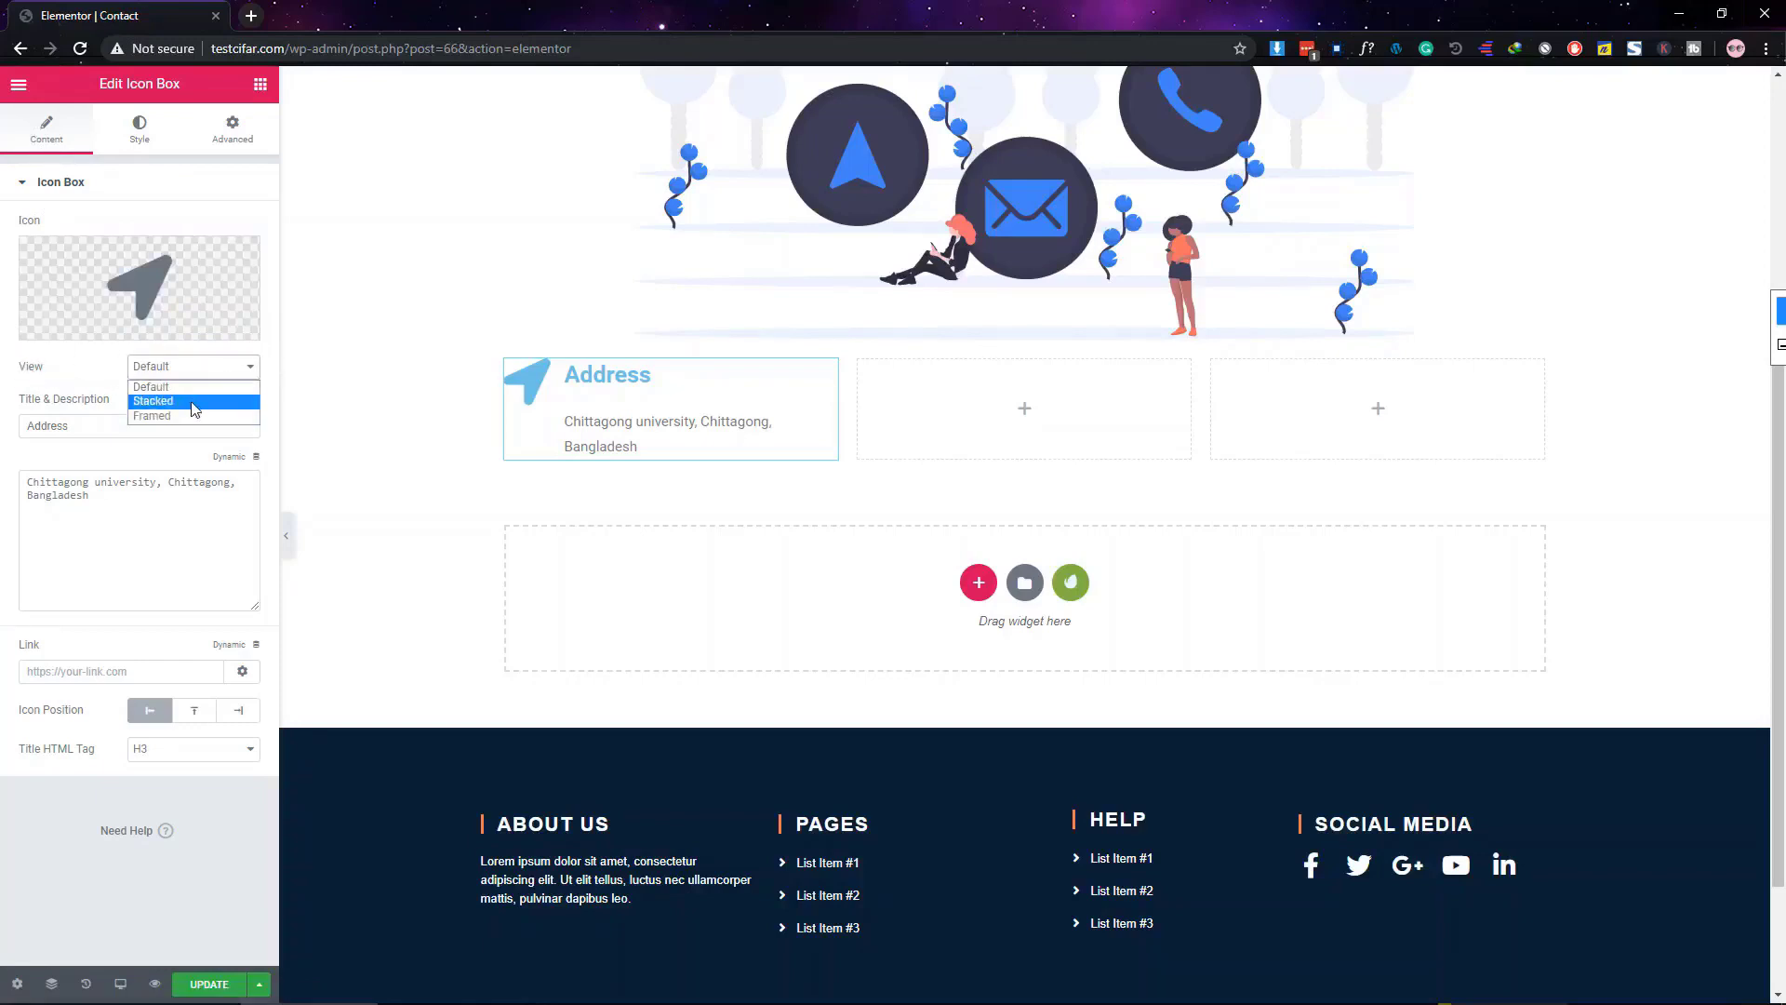
{"action": "left_click", "coordinate": [193, 403]}
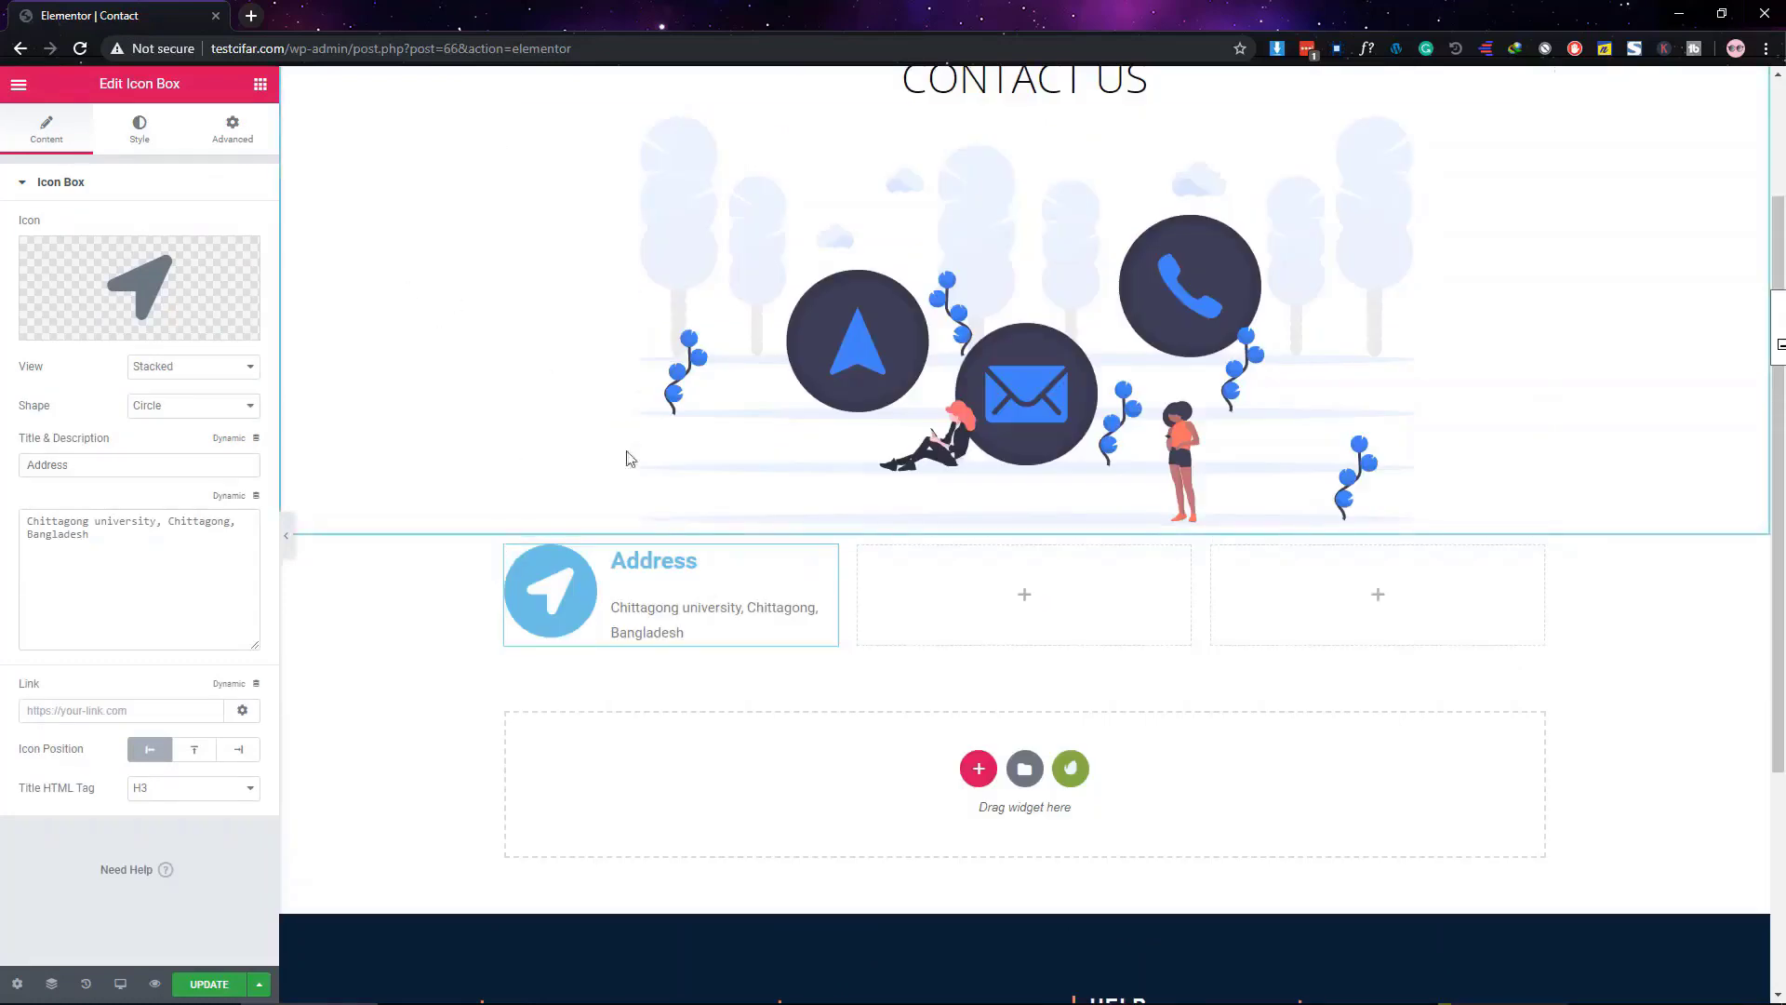
{"action": "left_click", "coordinate": [140, 135]}
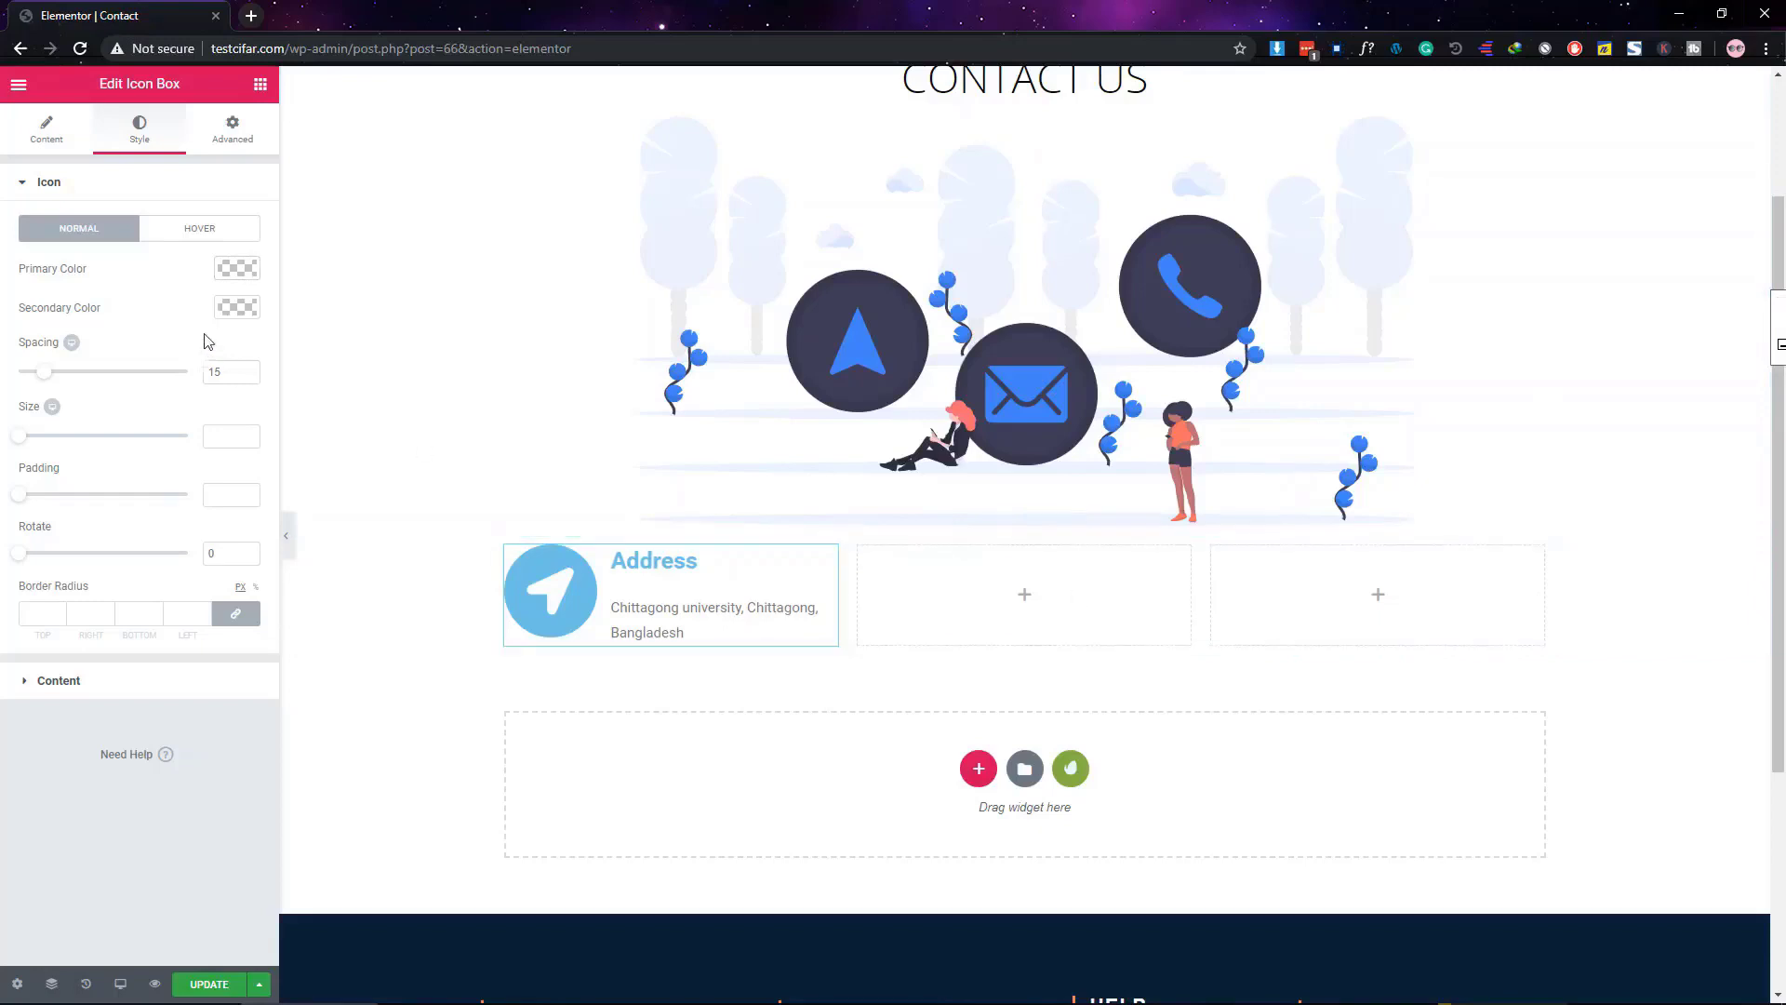
{"action": "left_click", "coordinate": [233, 267]}
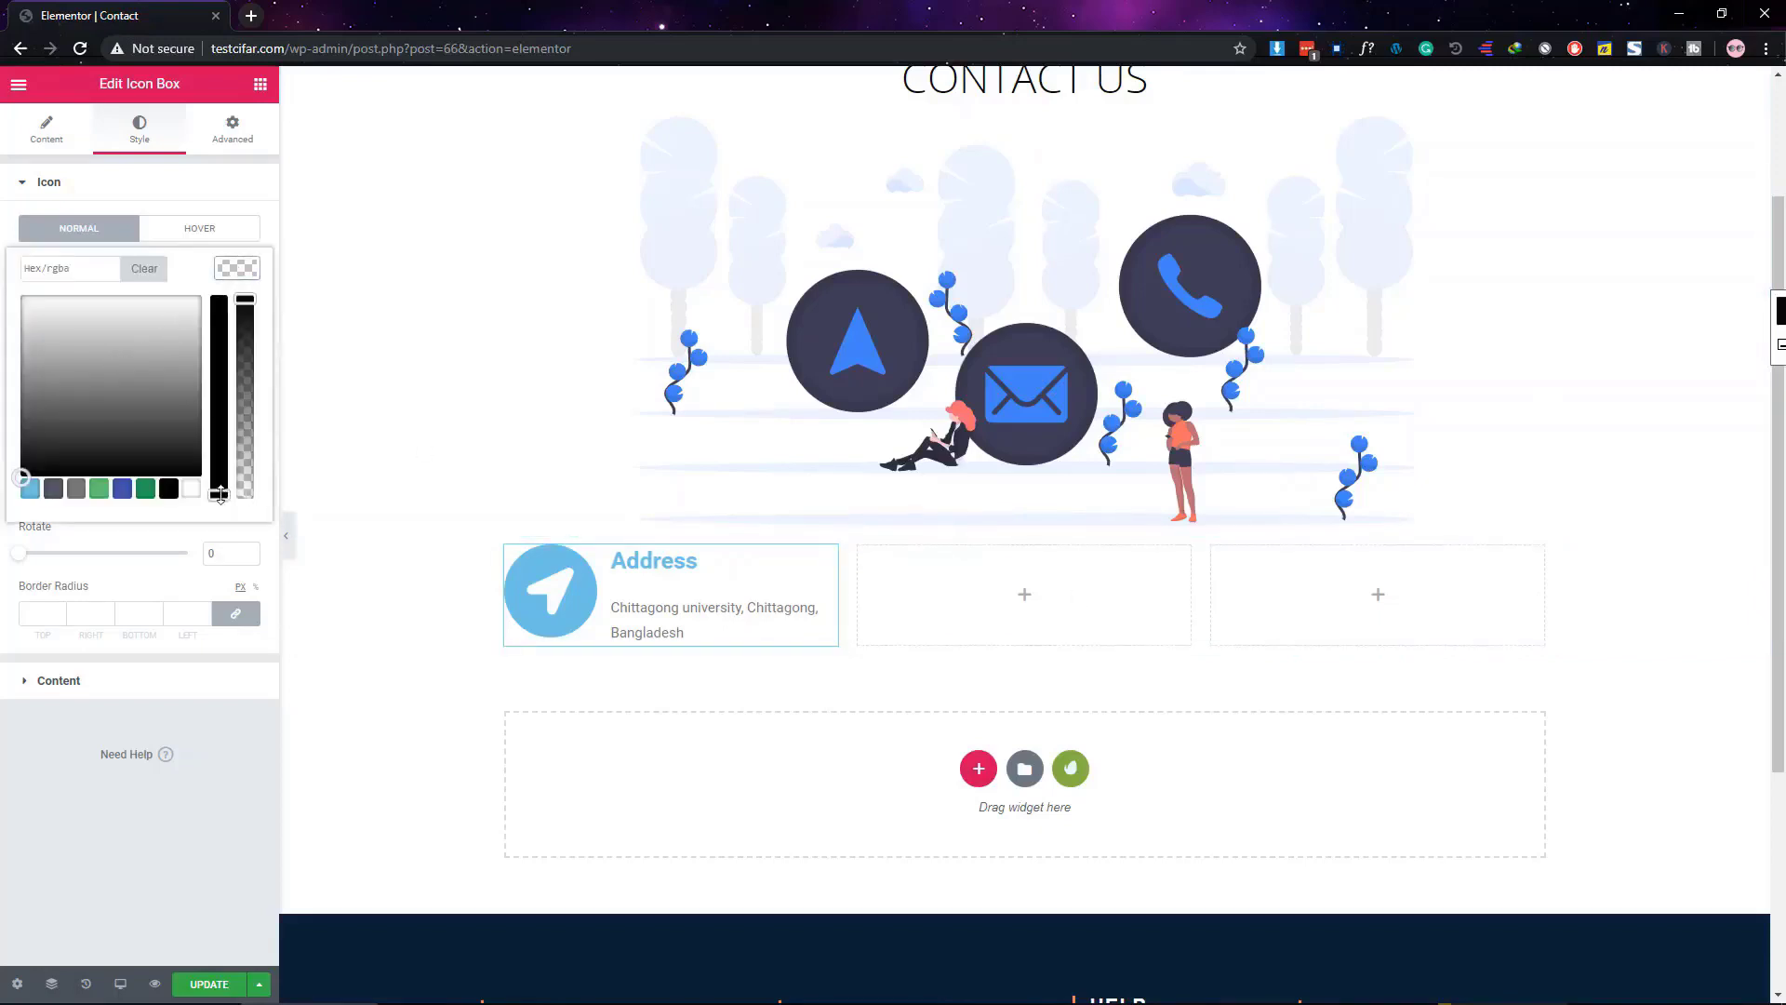
{"action": "left_click_drag", "start_coordinate": [220, 493], "coordinate": [208, 308]}
{"action": "left_click", "coordinate": [88, 363]}
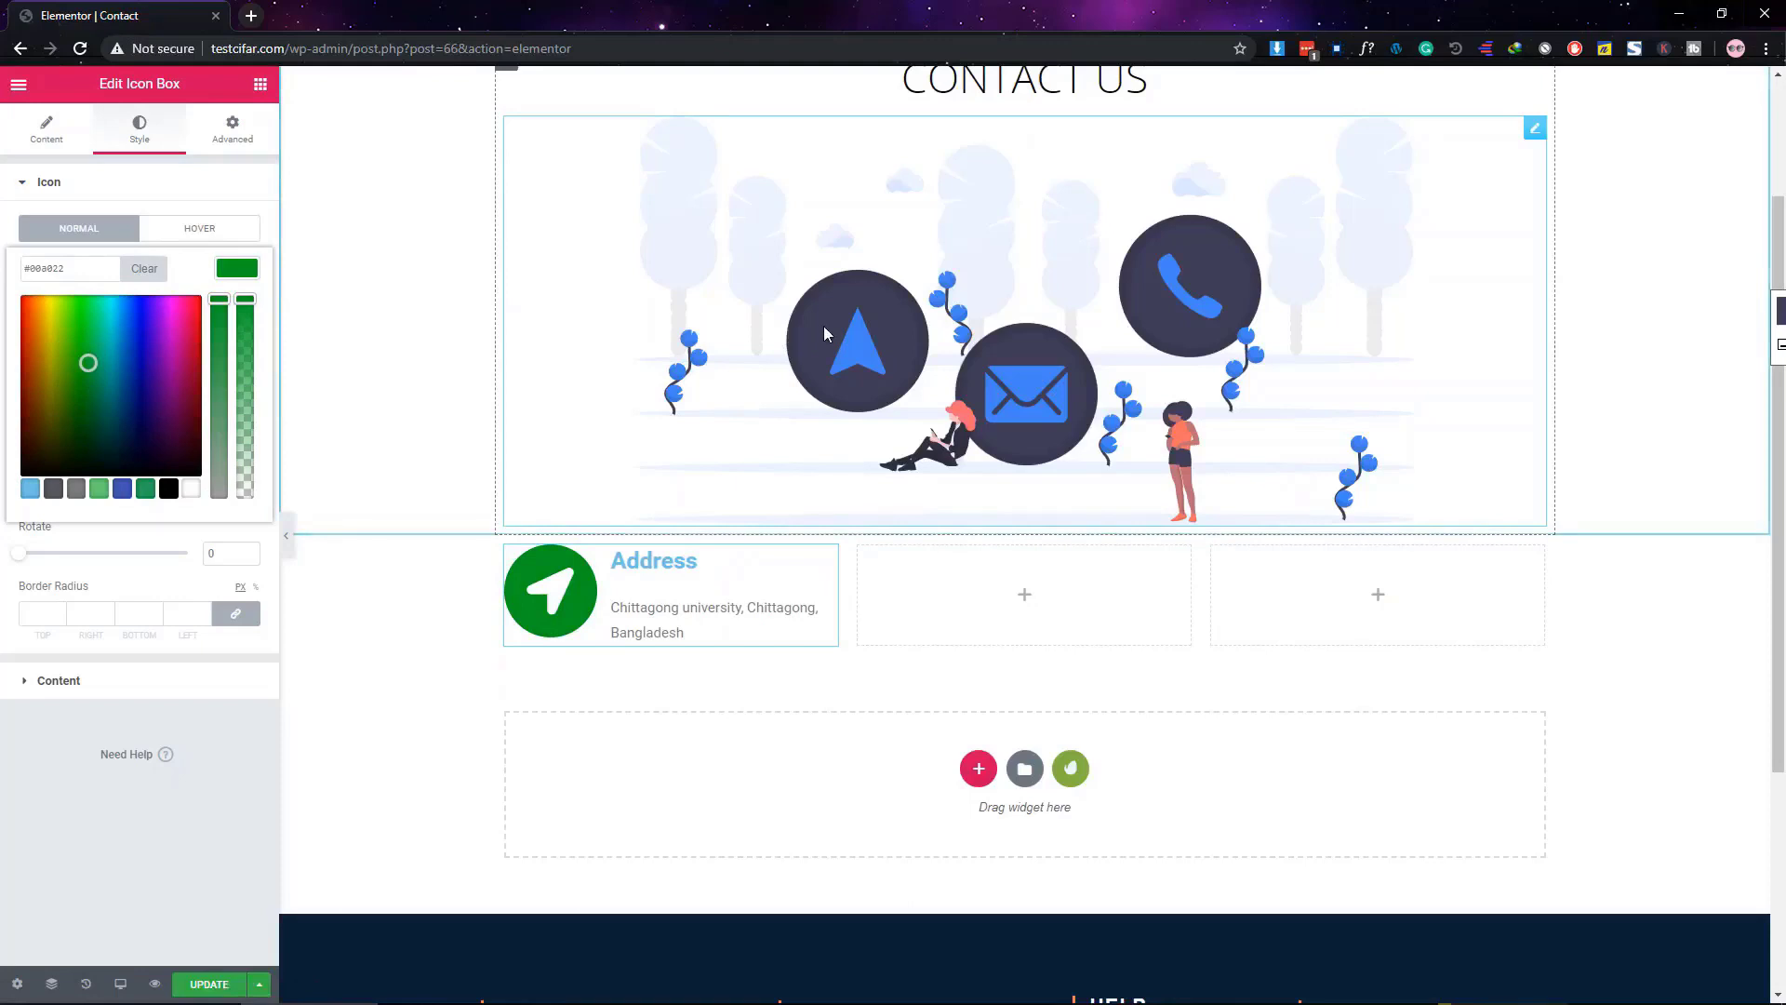
{"action": "triple_click", "coordinate": [55, 276]}
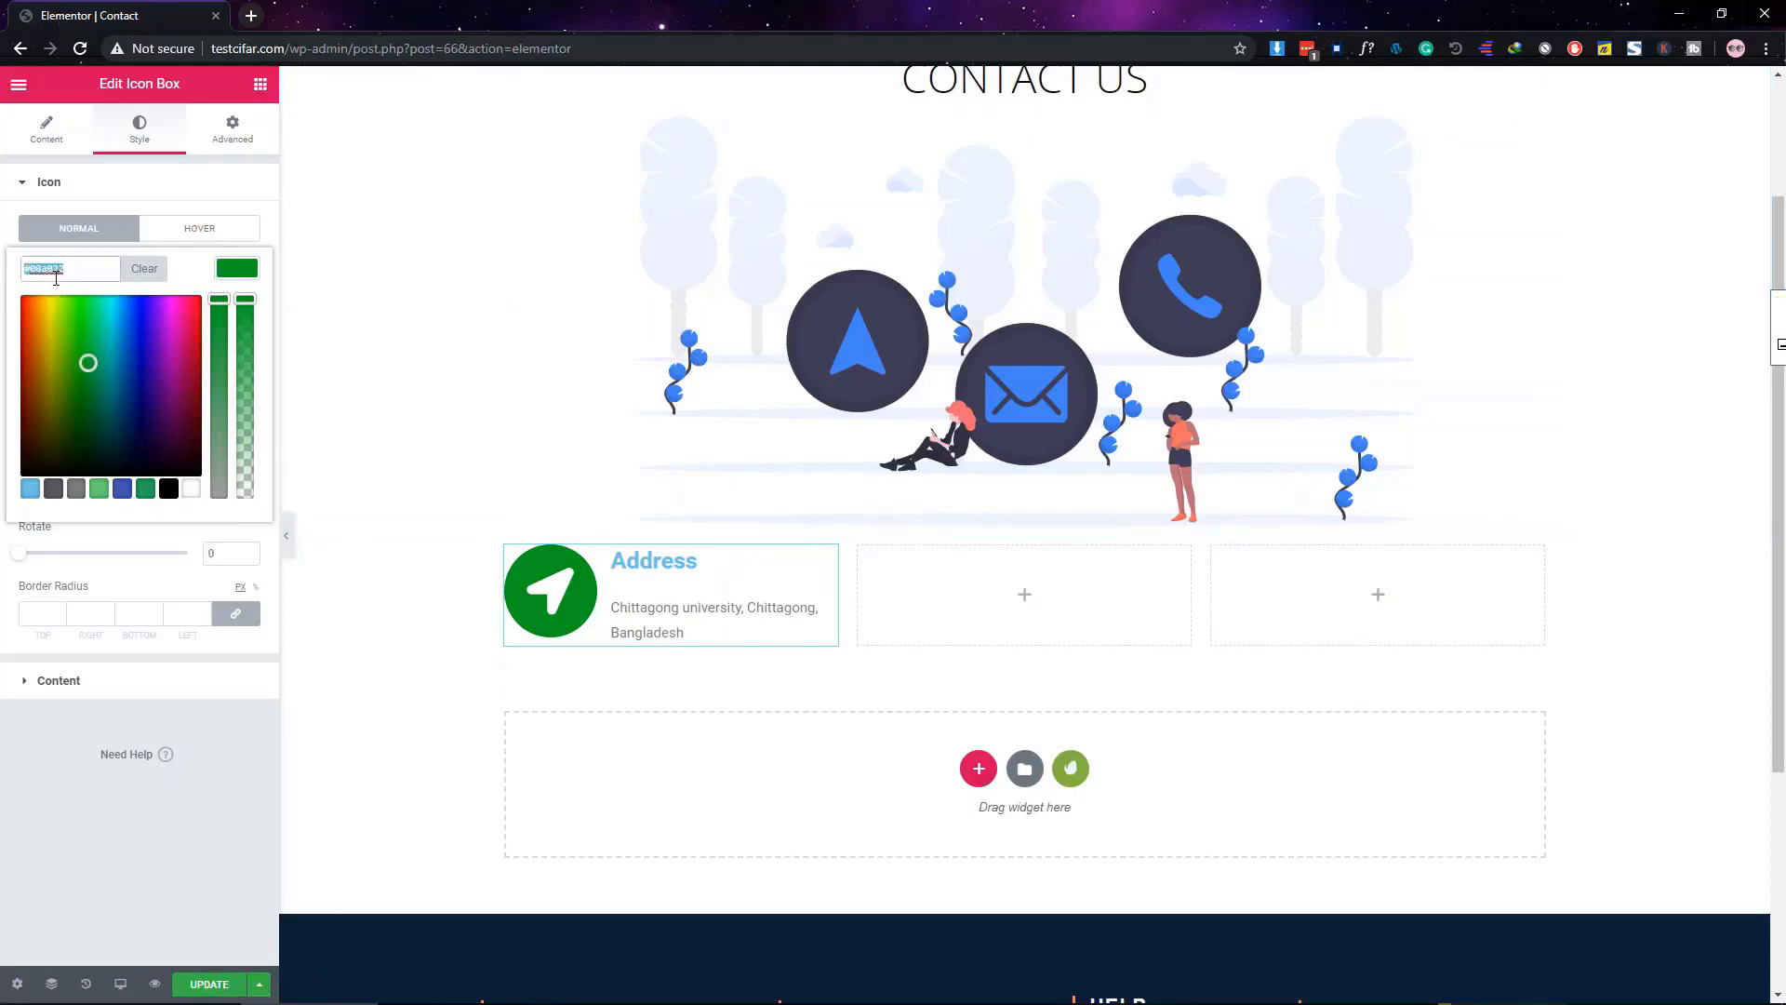
{"action": "type", "text": "#3f3d56"}
{"action": "left_click", "coordinate": [173, 823]}
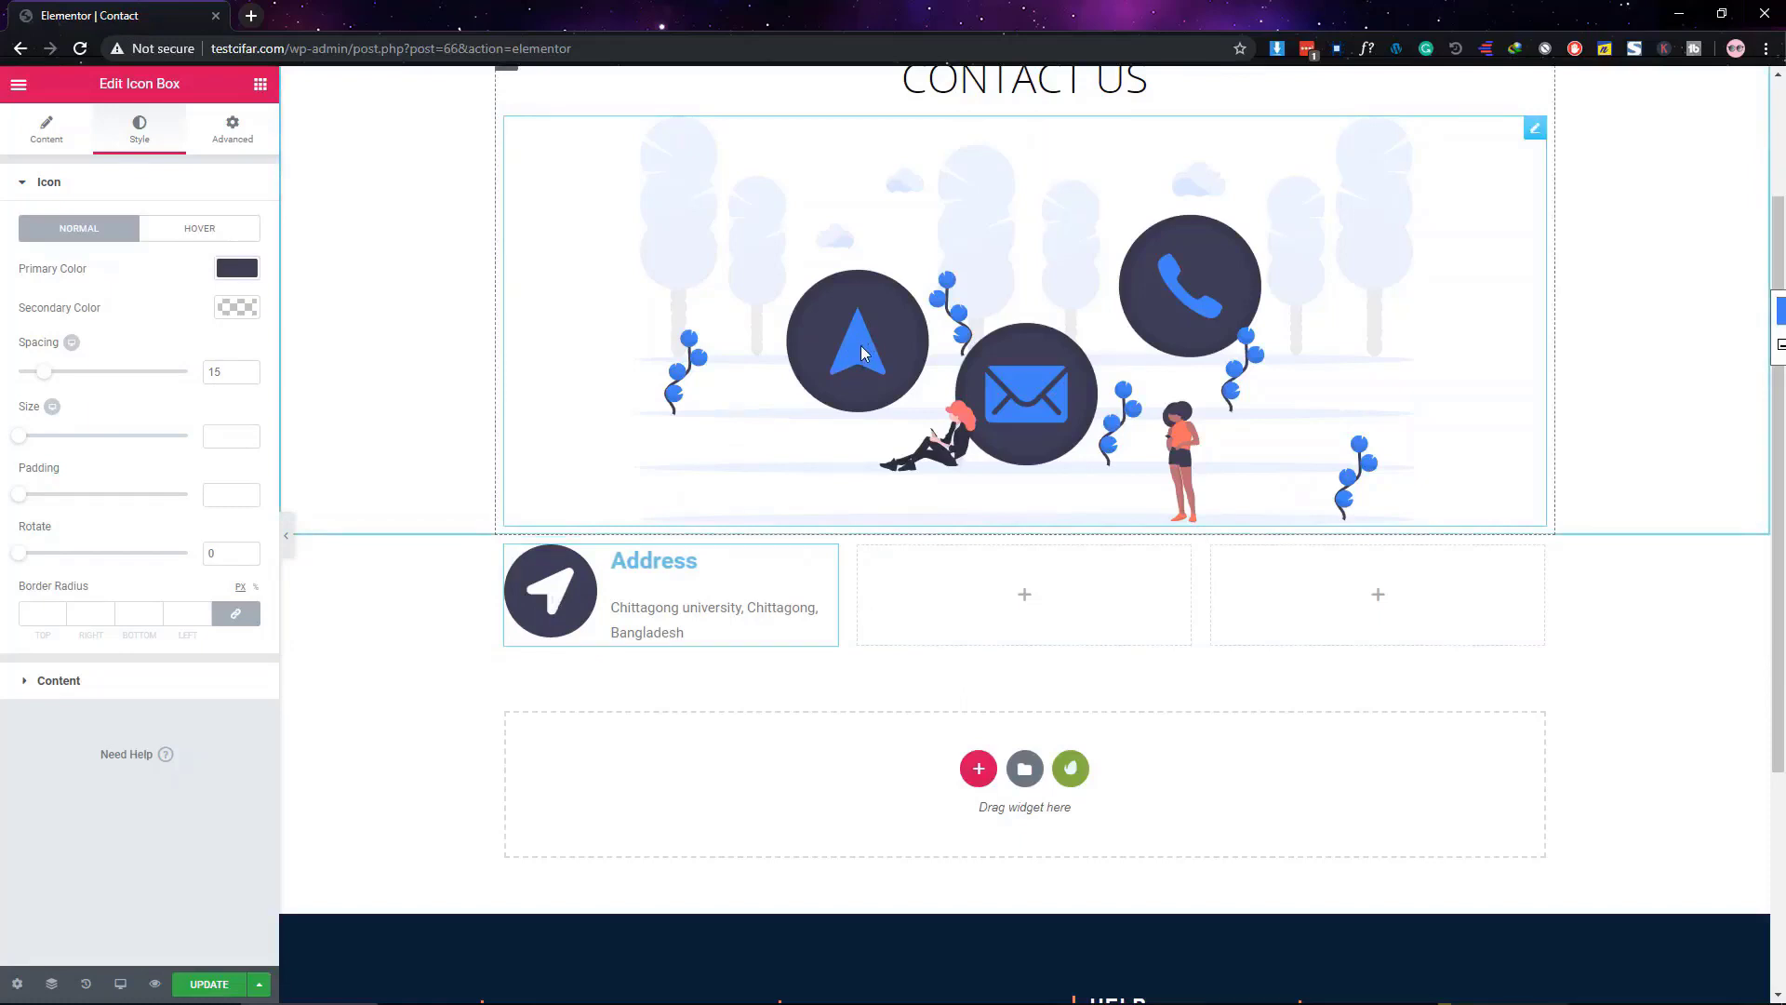
Give the icon secondary colour #4285f4 and size 25
{"action": "left_click", "coordinate": [237, 307]}
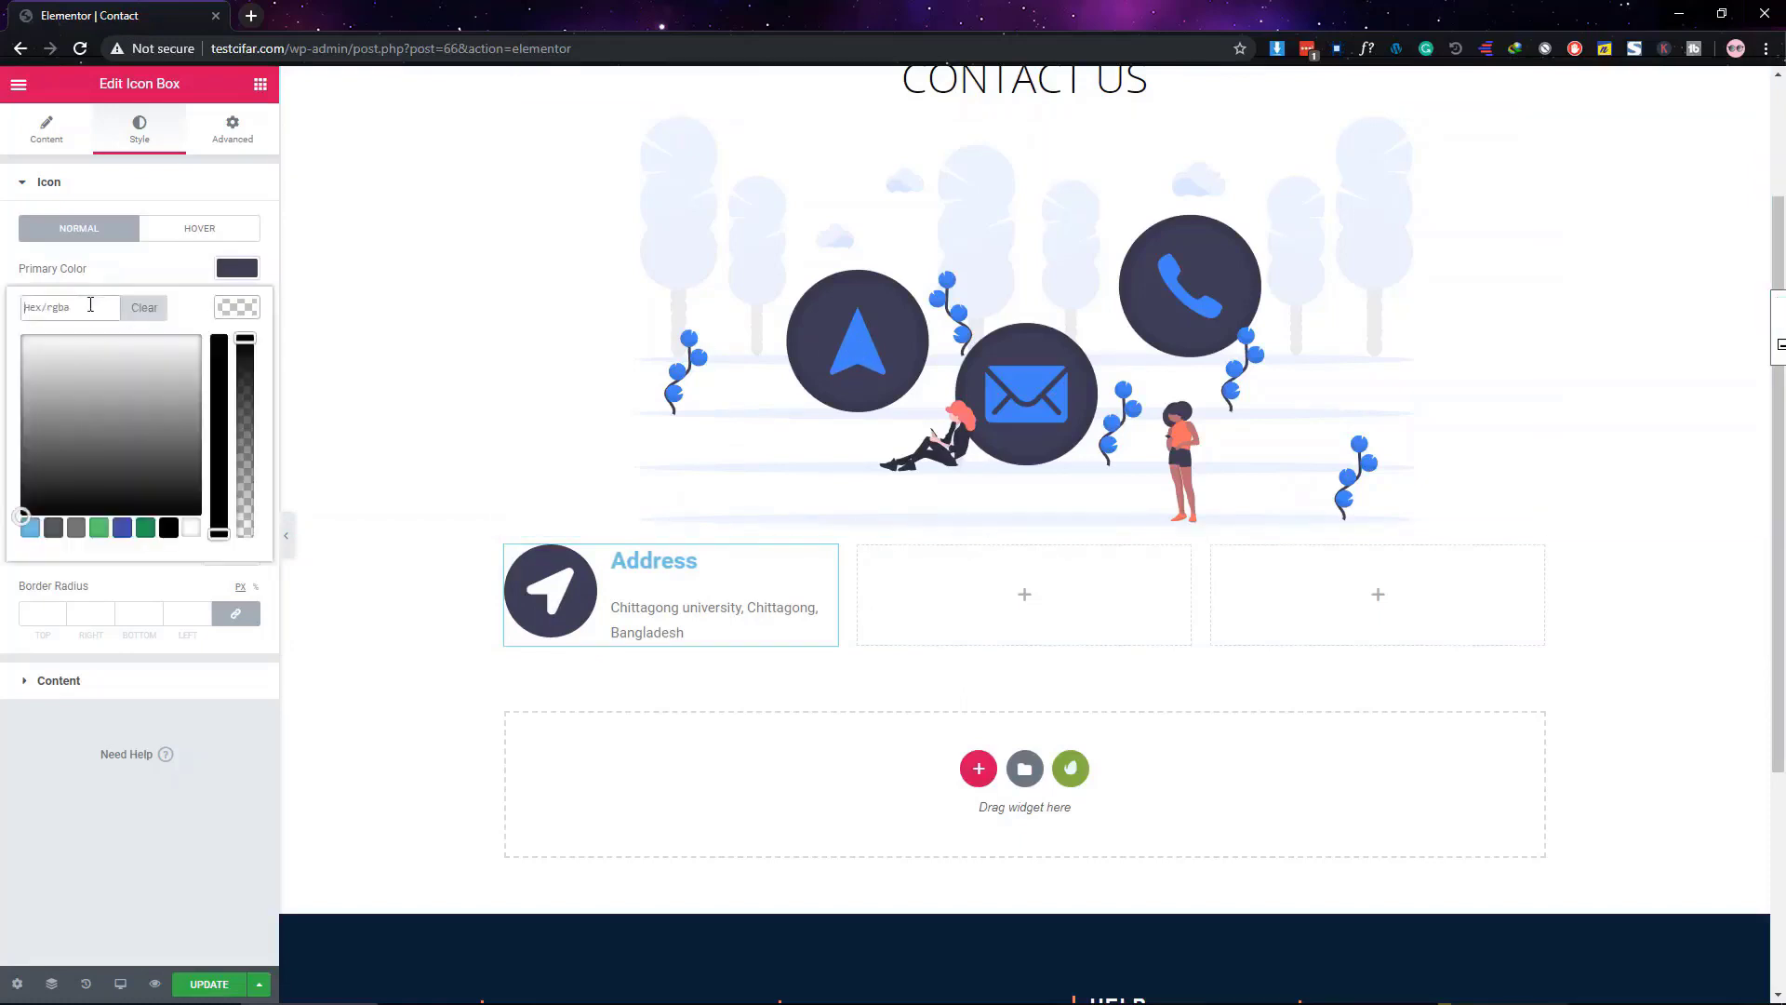
{"action": "key", "text": "Return"}
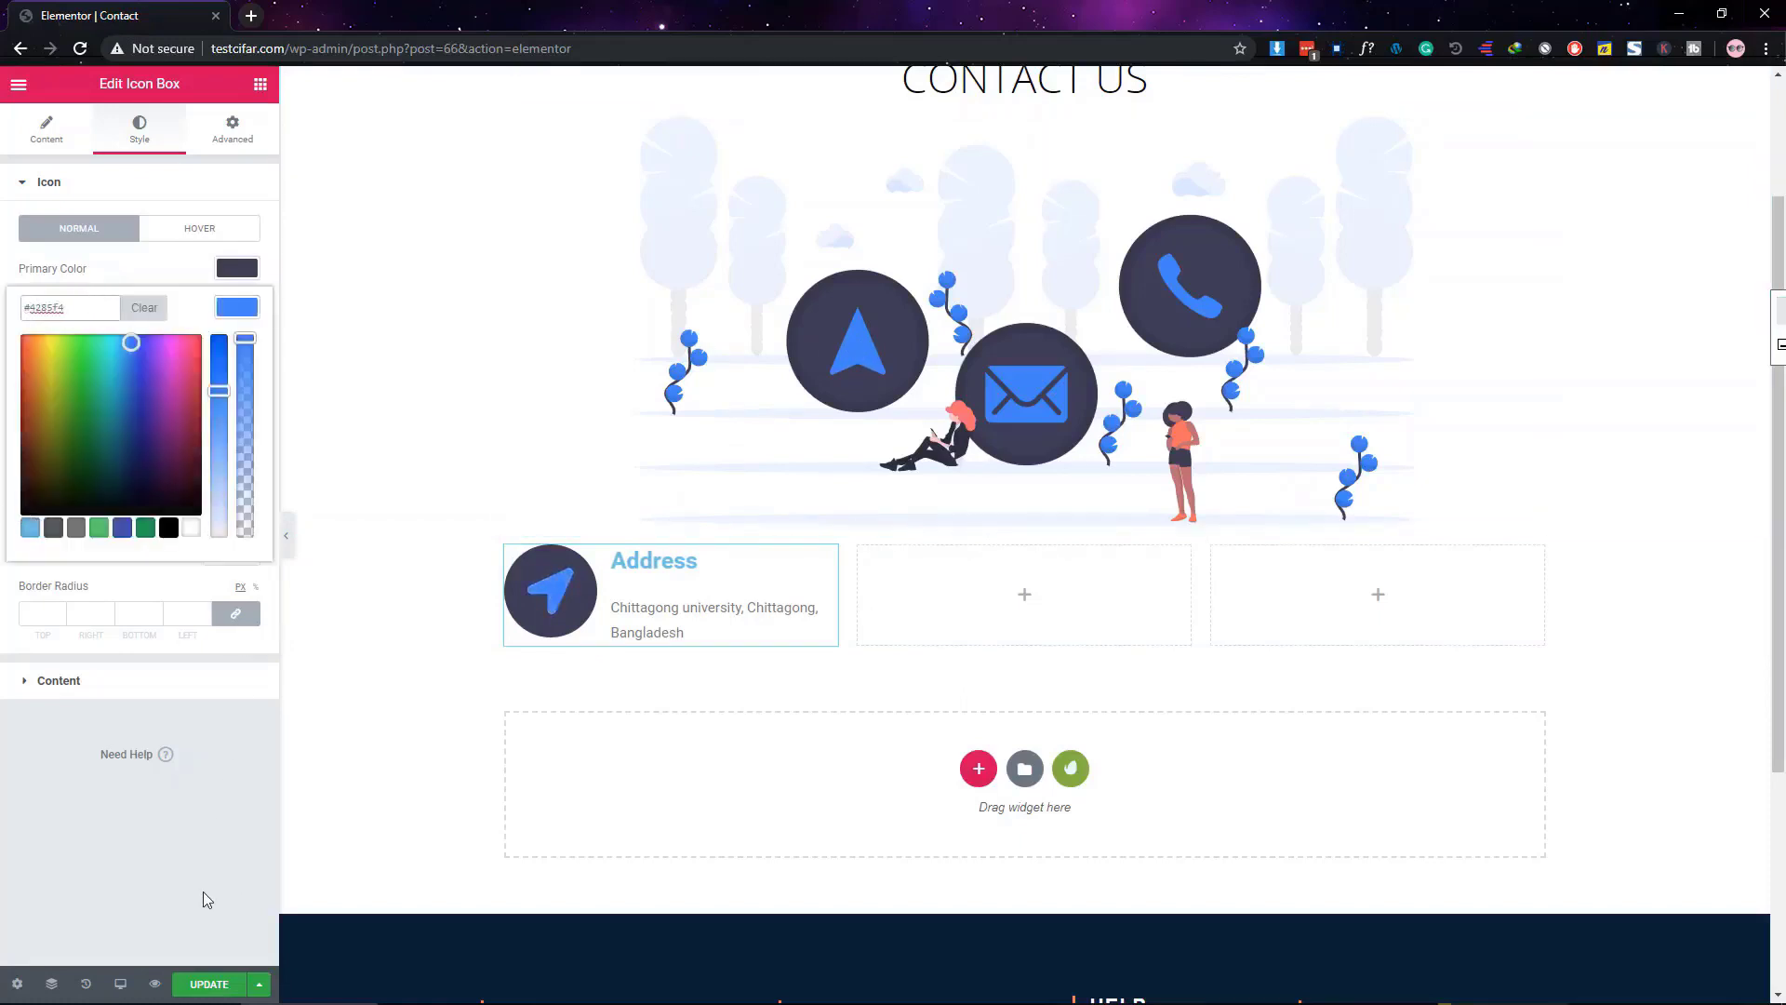
{"action": "left_click", "coordinate": [202, 891]}
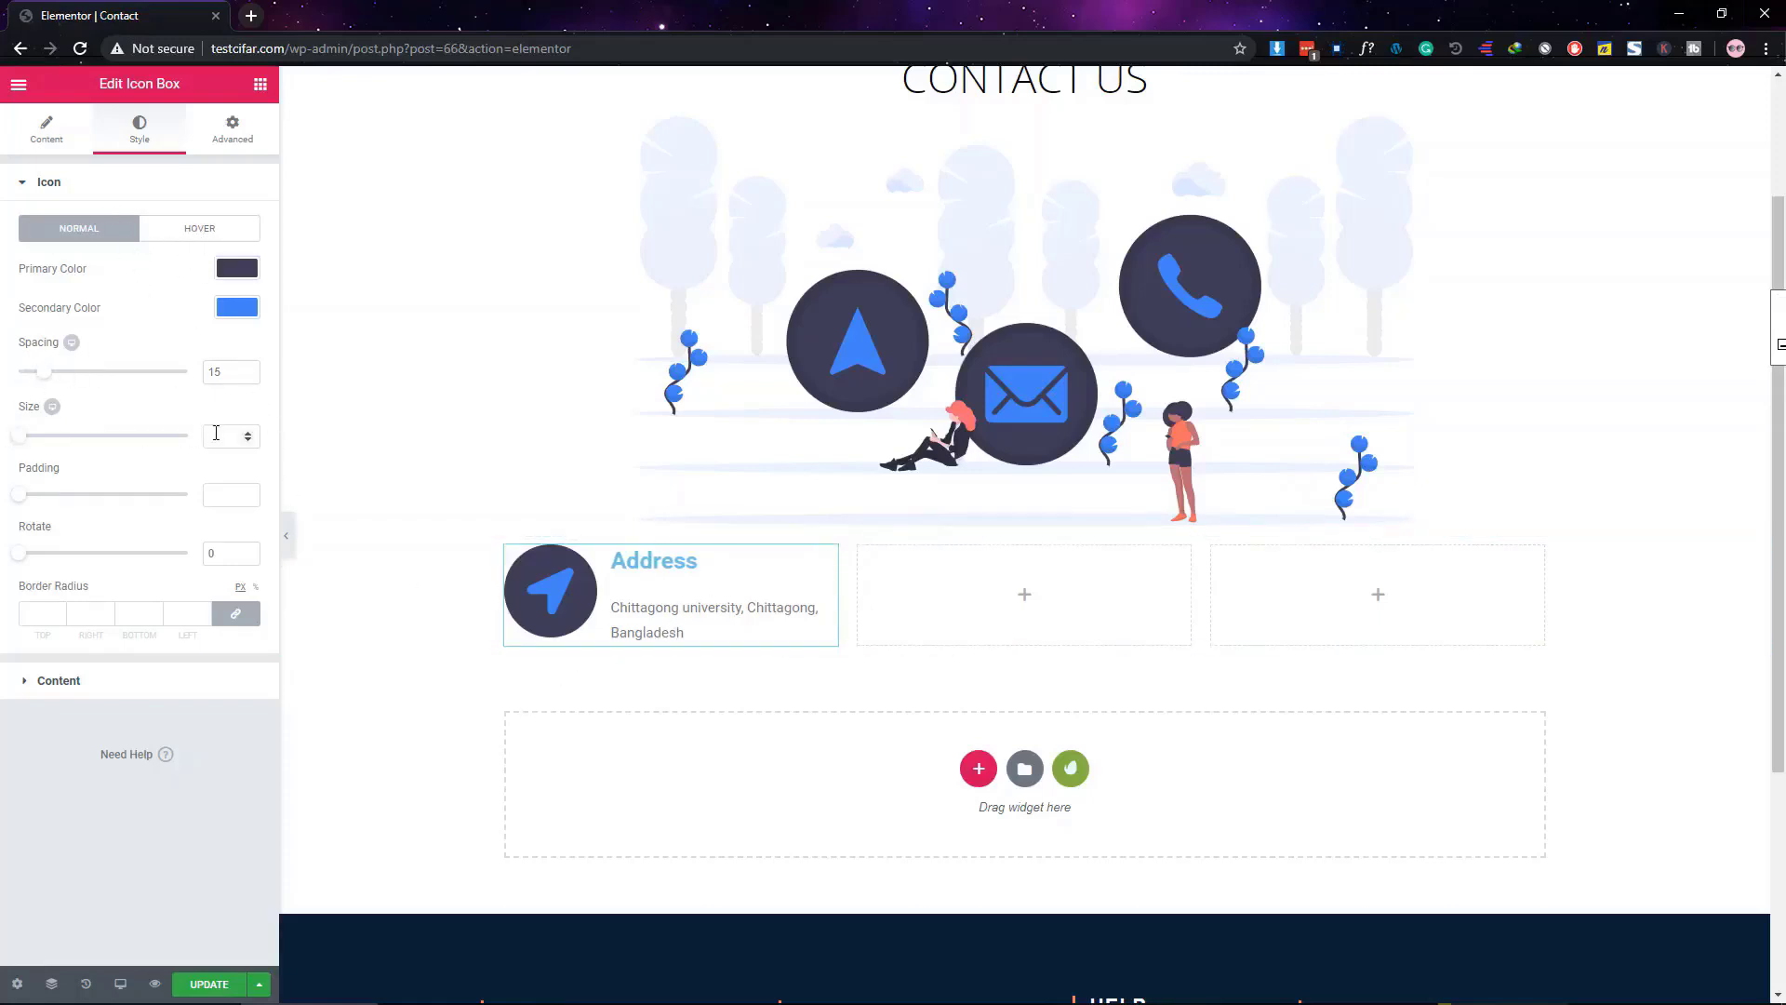
{"action": "left_click_drag", "start_coordinate": [31, 446], "coordinate": [25, 450]}
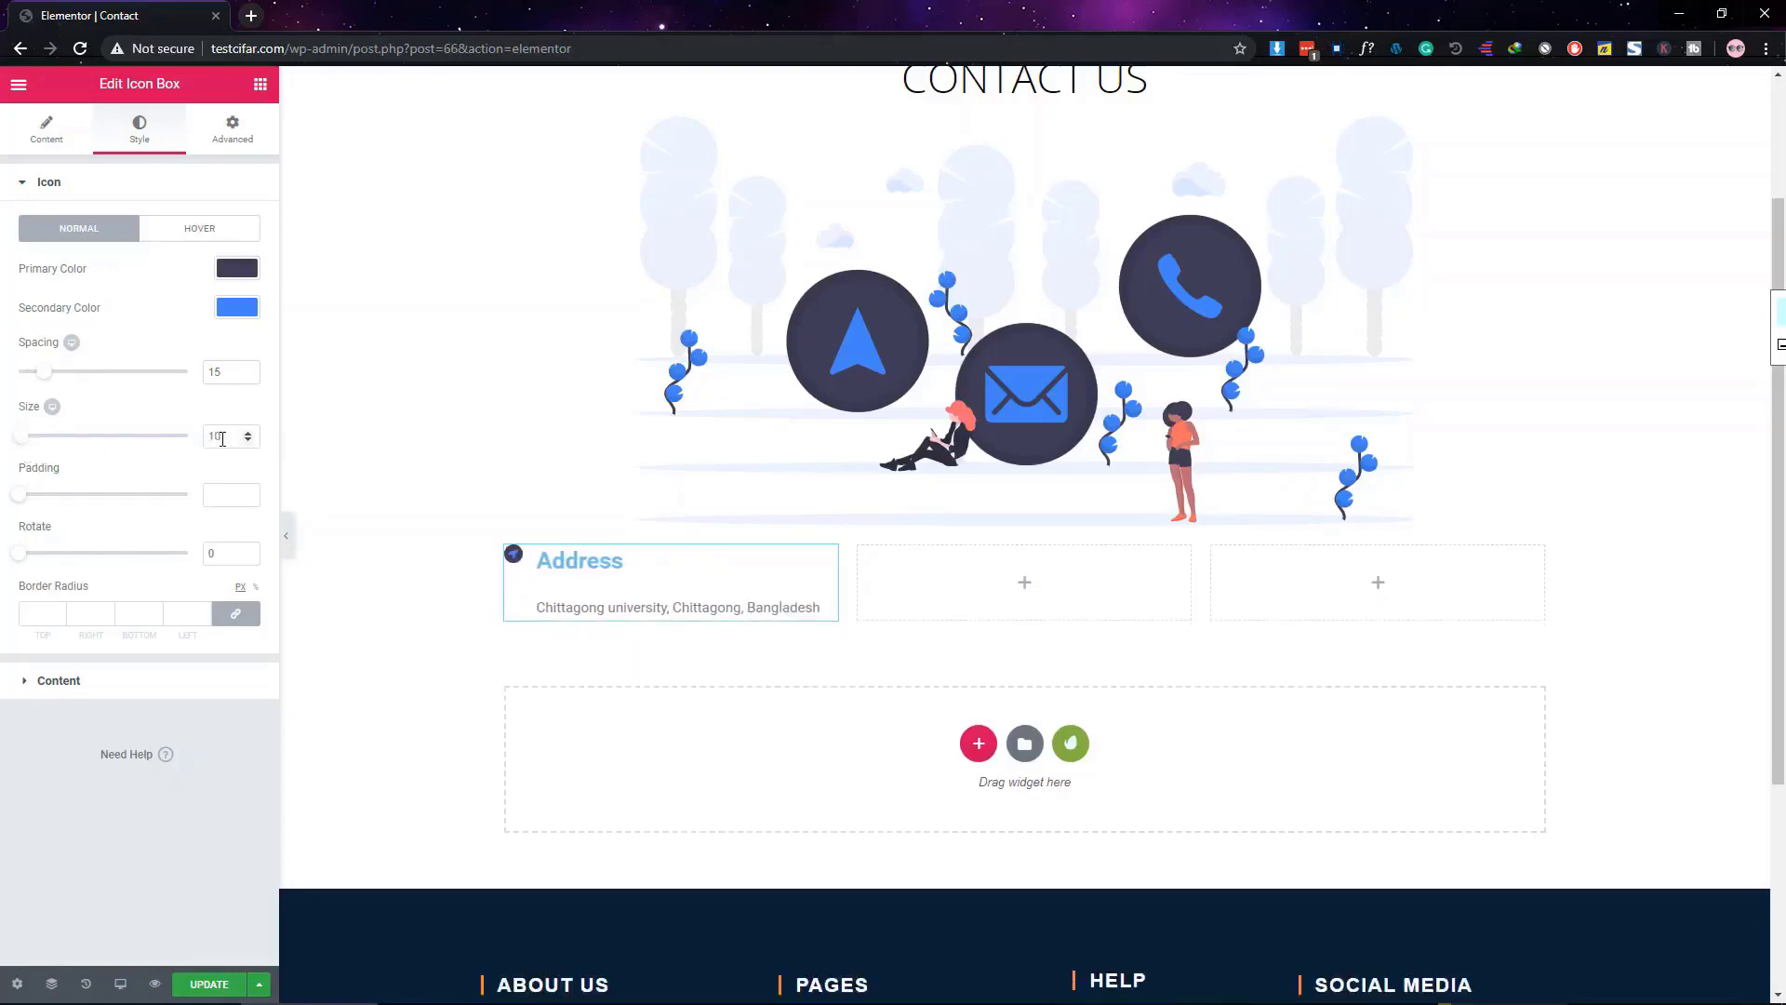
{"action": "left_click_drag", "start_coordinate": [221, 439], "coordinate": [186, 440]}
{"action": "type", "text": "5"}
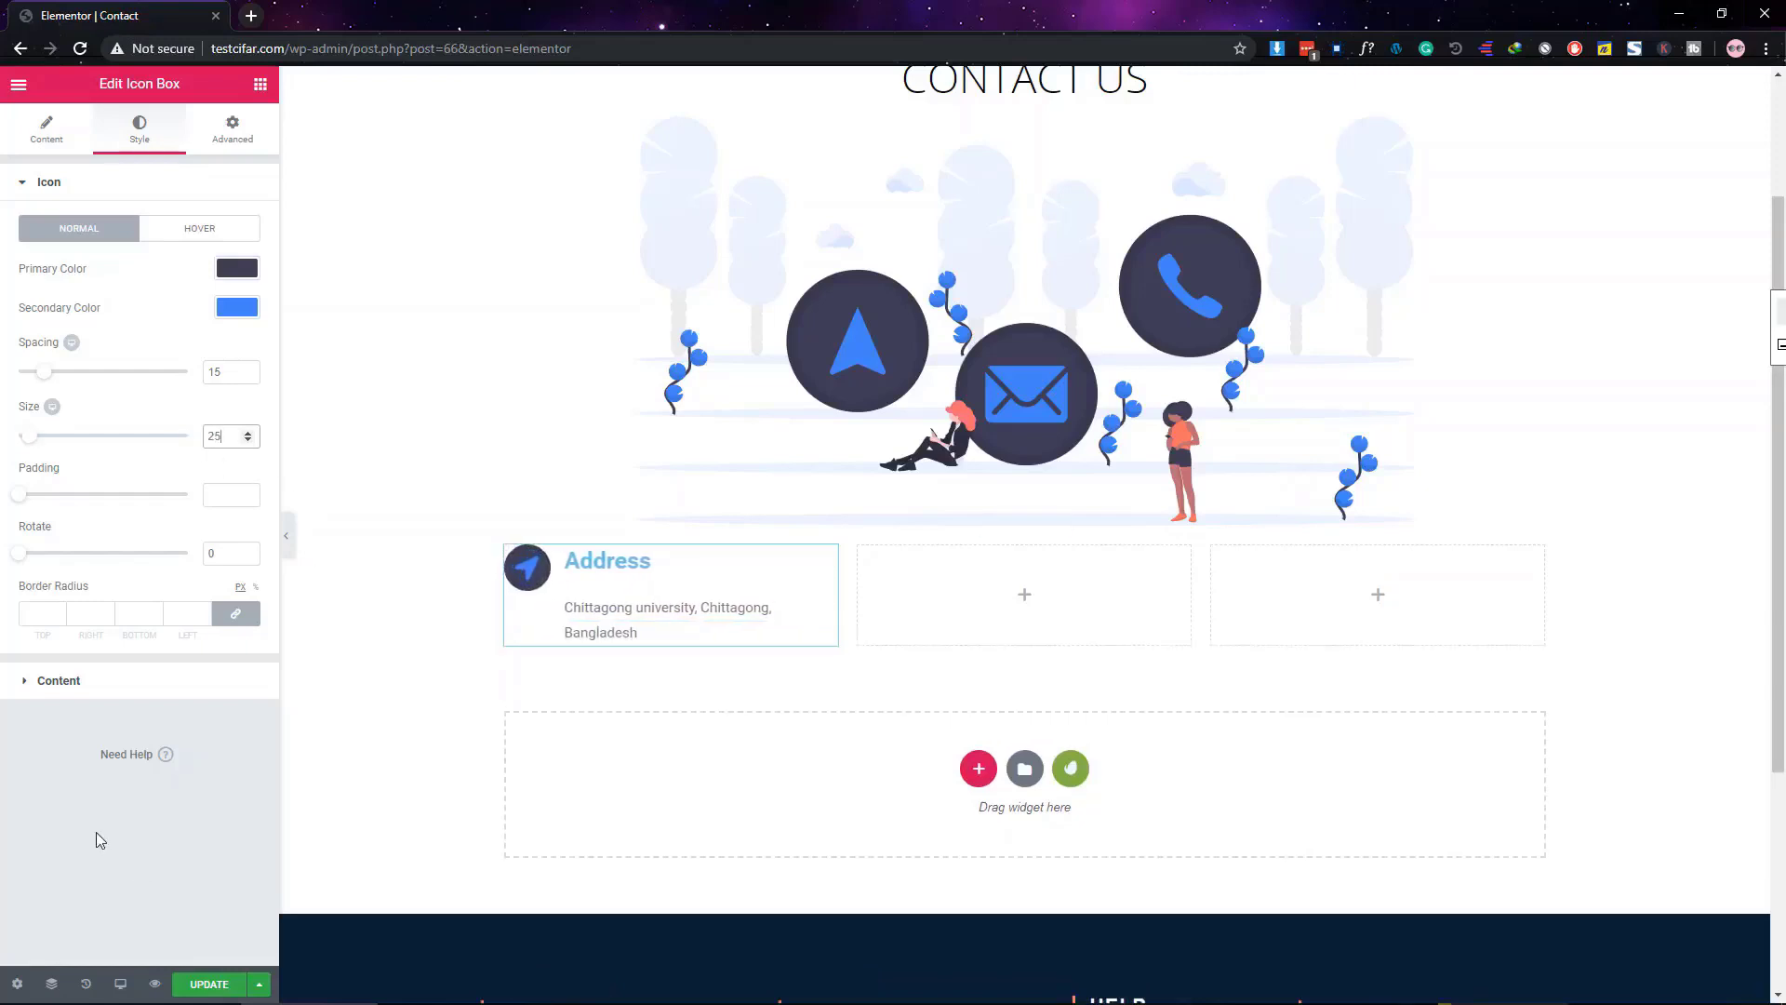
{"action": "left_click", "coordinate": [106, 182]}
{"action": "left_click", "coordinate": [142, 233]}
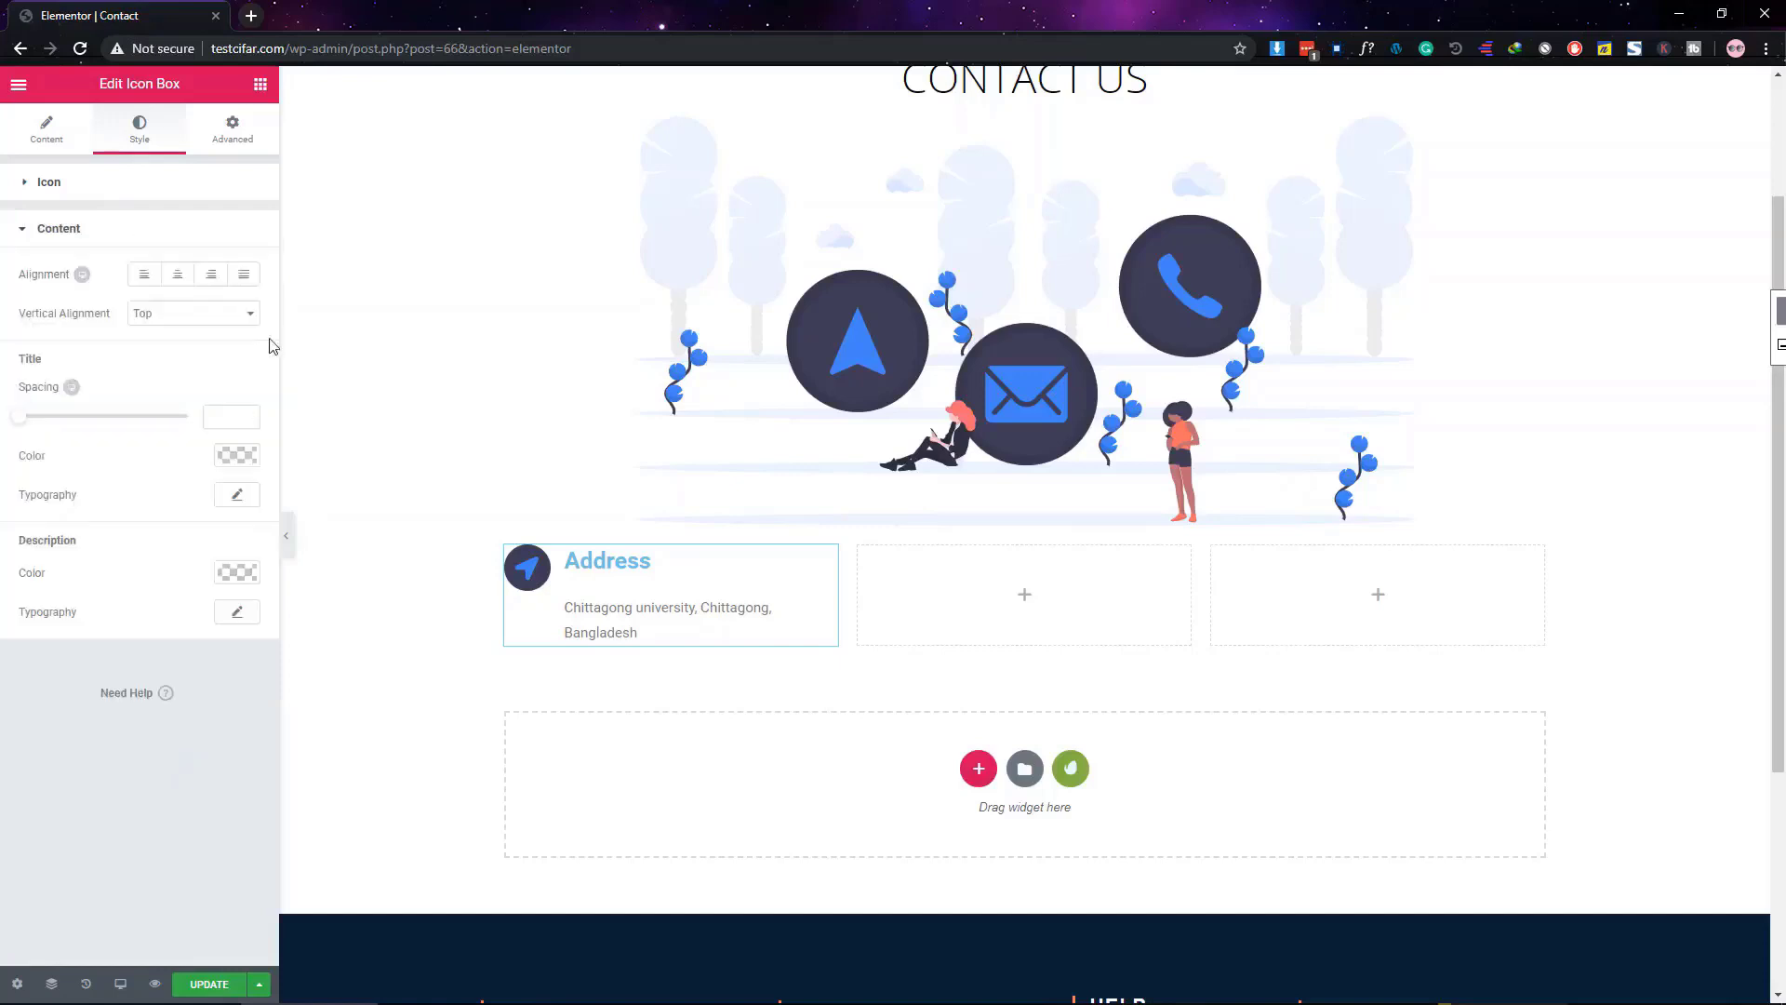
{"action": "left_click", "coordinate": [225, 462]}
{"action": "left_click", "coordinate": [226, 462]}
{"action": "double_click", "coordinate": [29, 361]}
{"action": "left_click", "coordinate": [90, 232]}
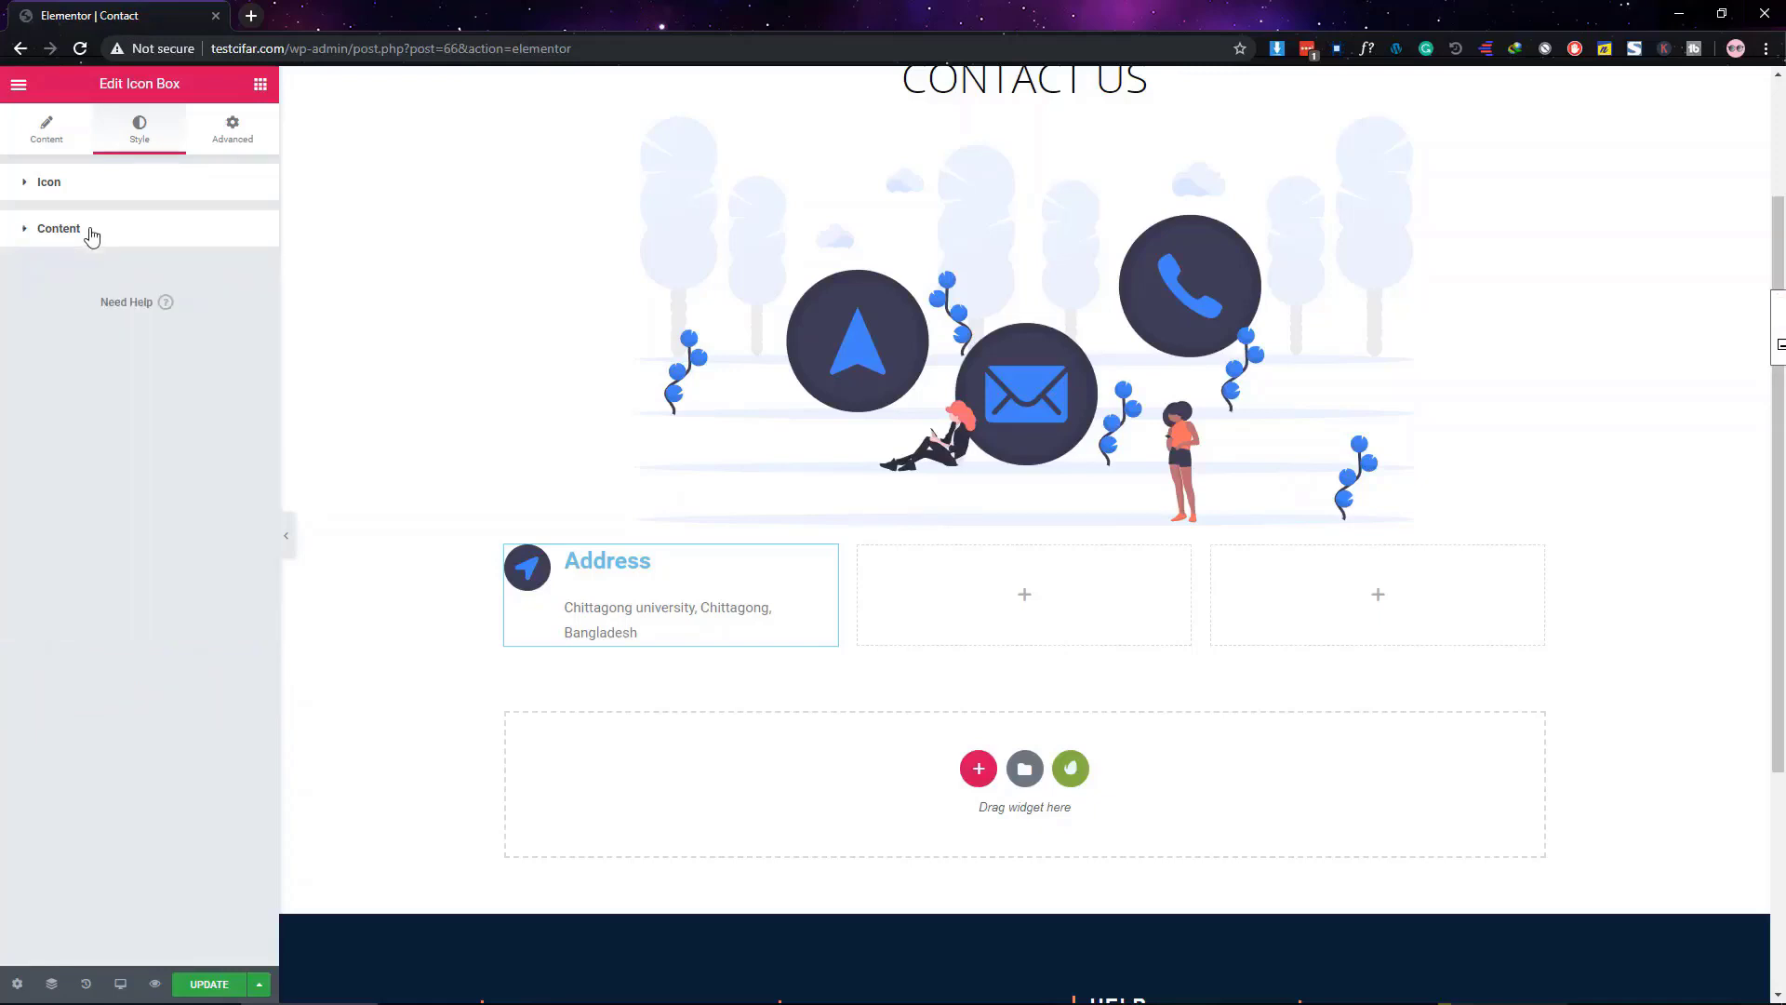
{"action": "left_click", "coordinate": [105, 183]}
{"action": "left_click", "coordinate": [107, 189]}
{"action": "left_click", "coordinate": [107, 190]}
{"action": "left_click", "coordinate": [106, 187]}
{"action": "left_click", "coordinate": [89, 244]}
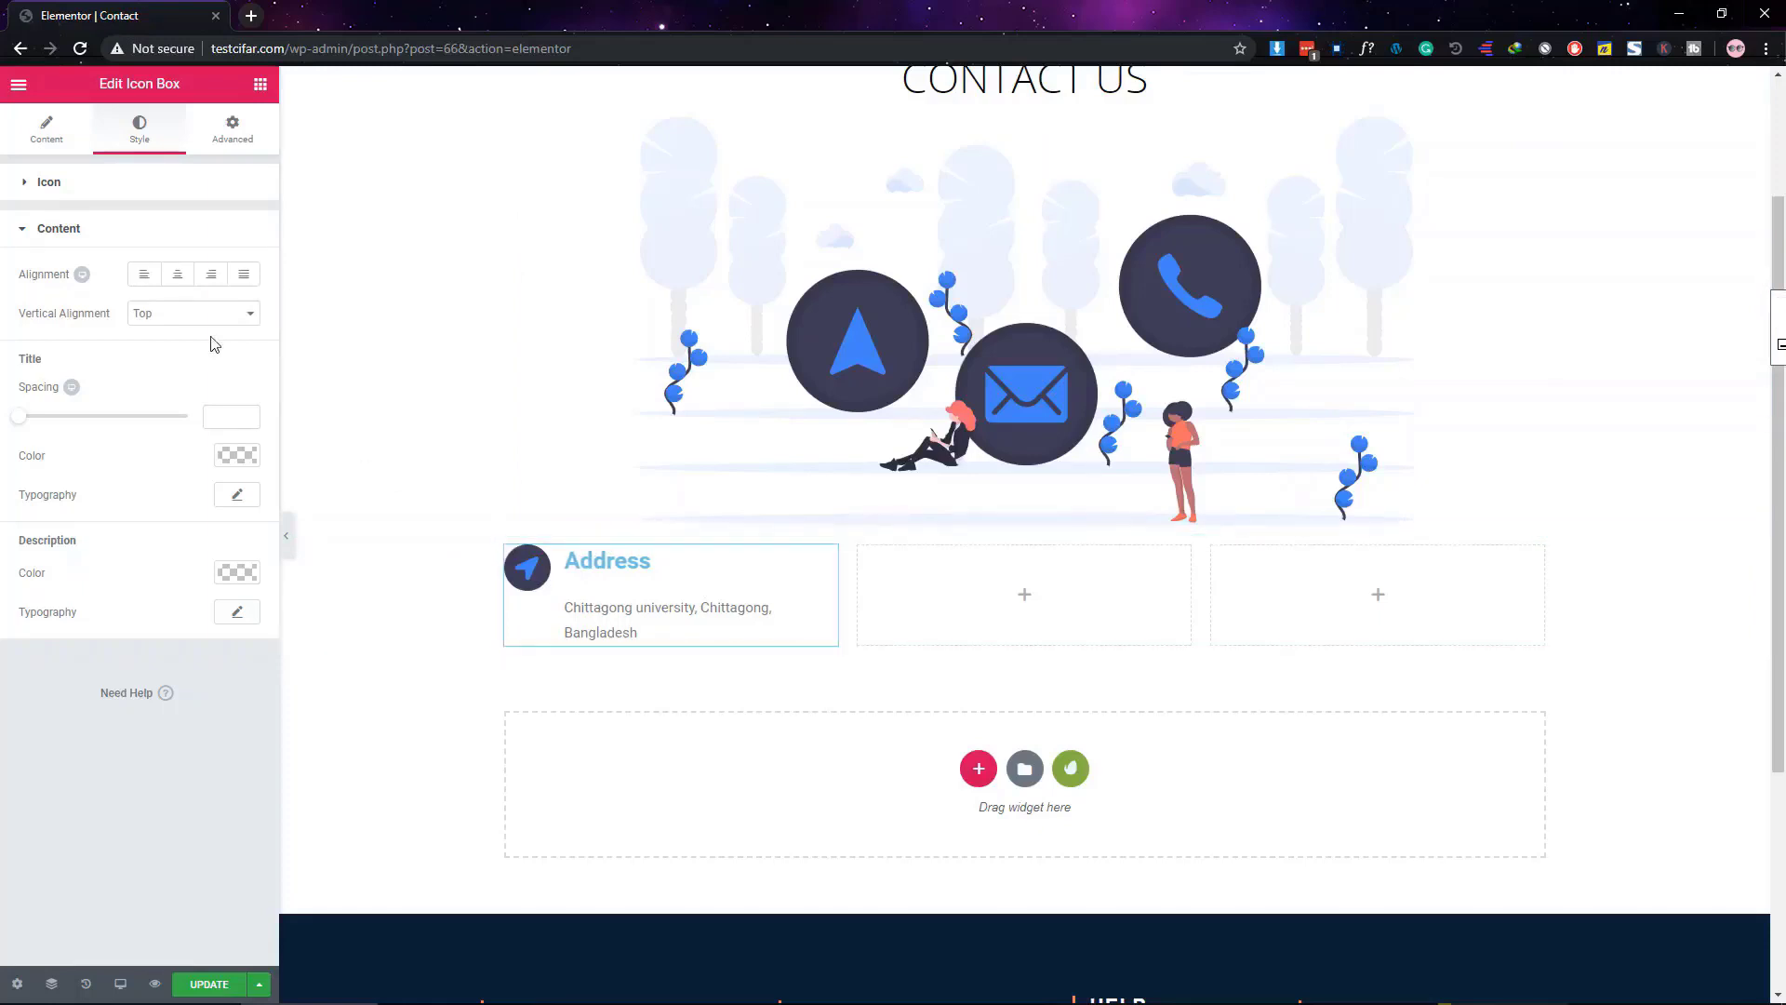
{"action": "left_click", "coordinate": [142, 275]}
{"action": "left_click", "coordinate": [179, 329]}
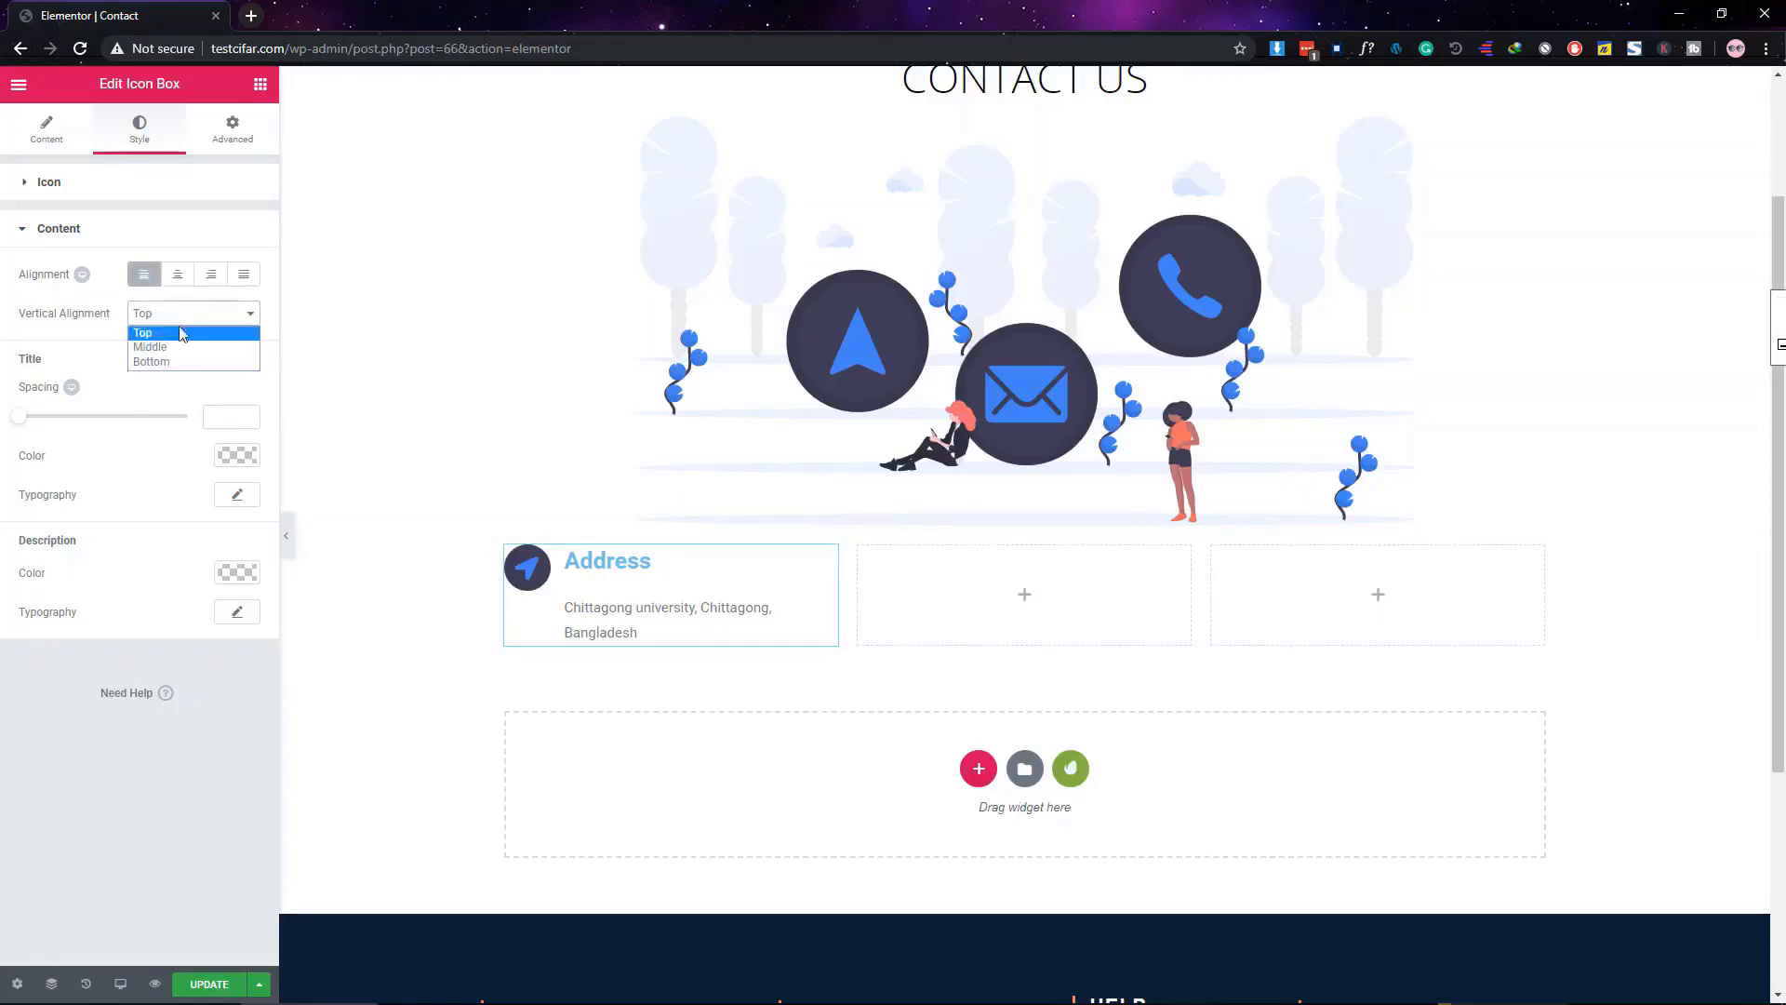
{"action": "left_click", "coordinate": [186, 347]}
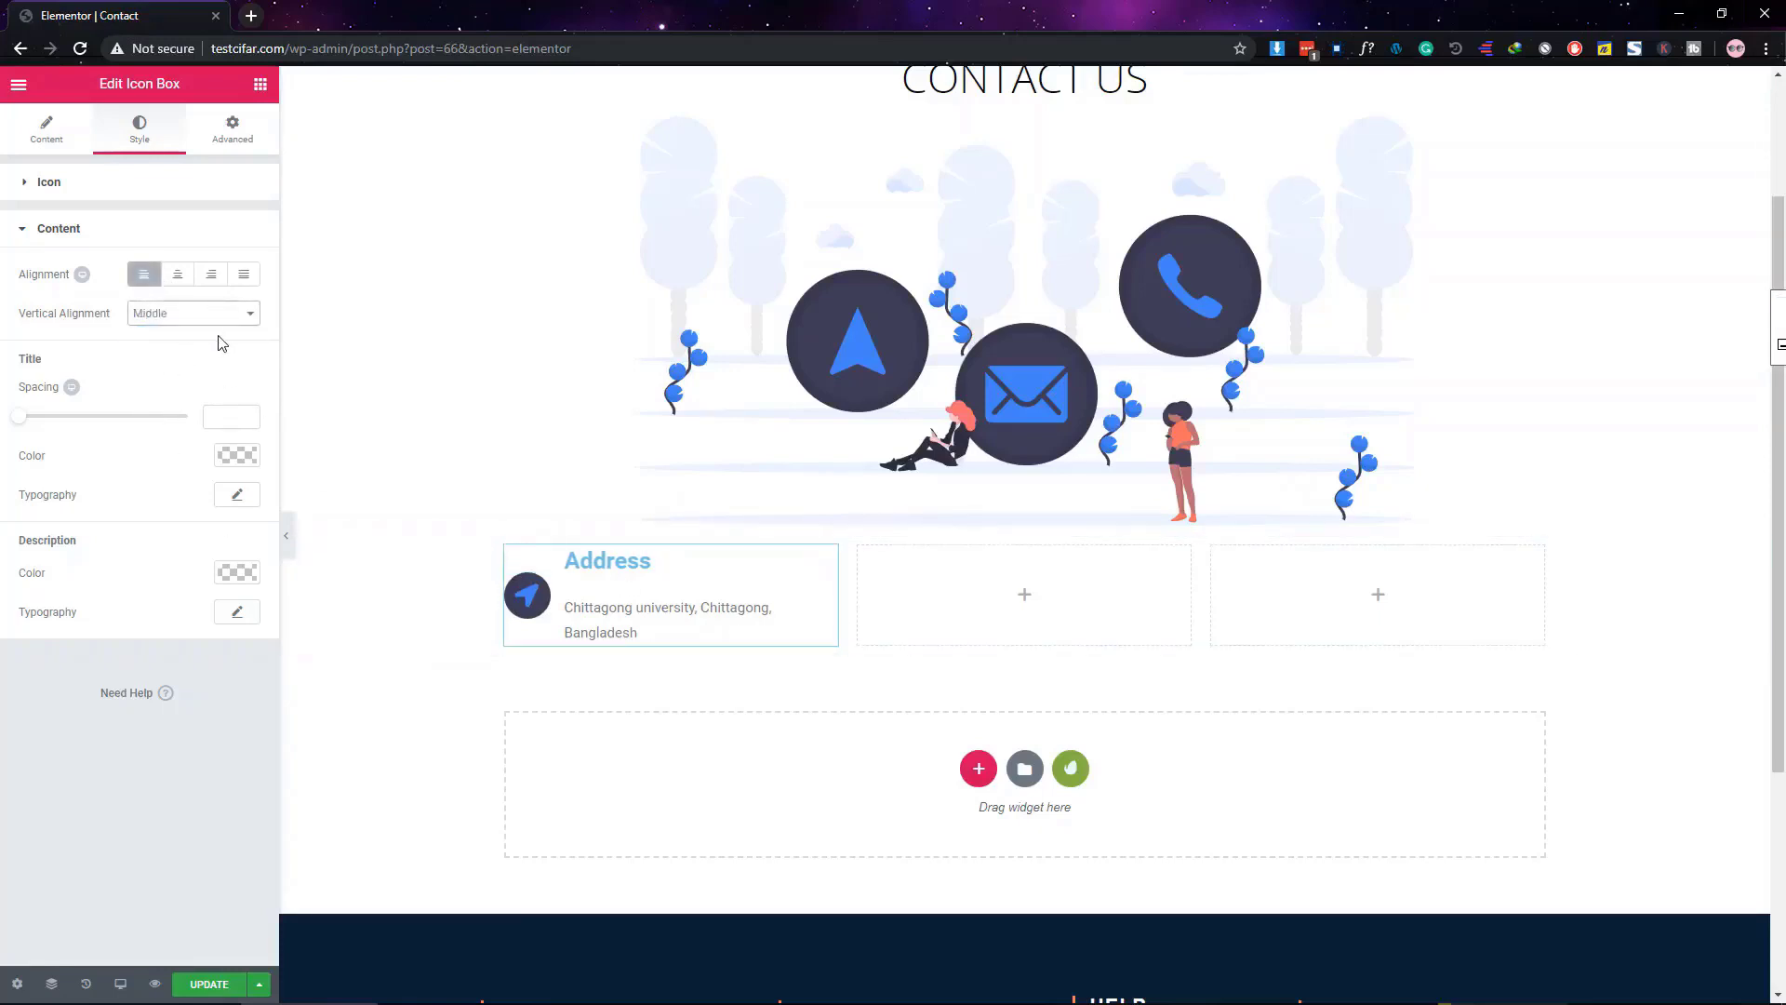
{"action": "left_click", "coordinate": [200, 316]}
{"action": "left_click", "coordinate": [195, 363]}
{"action": "left_click", "coordinate": [186, 316]}
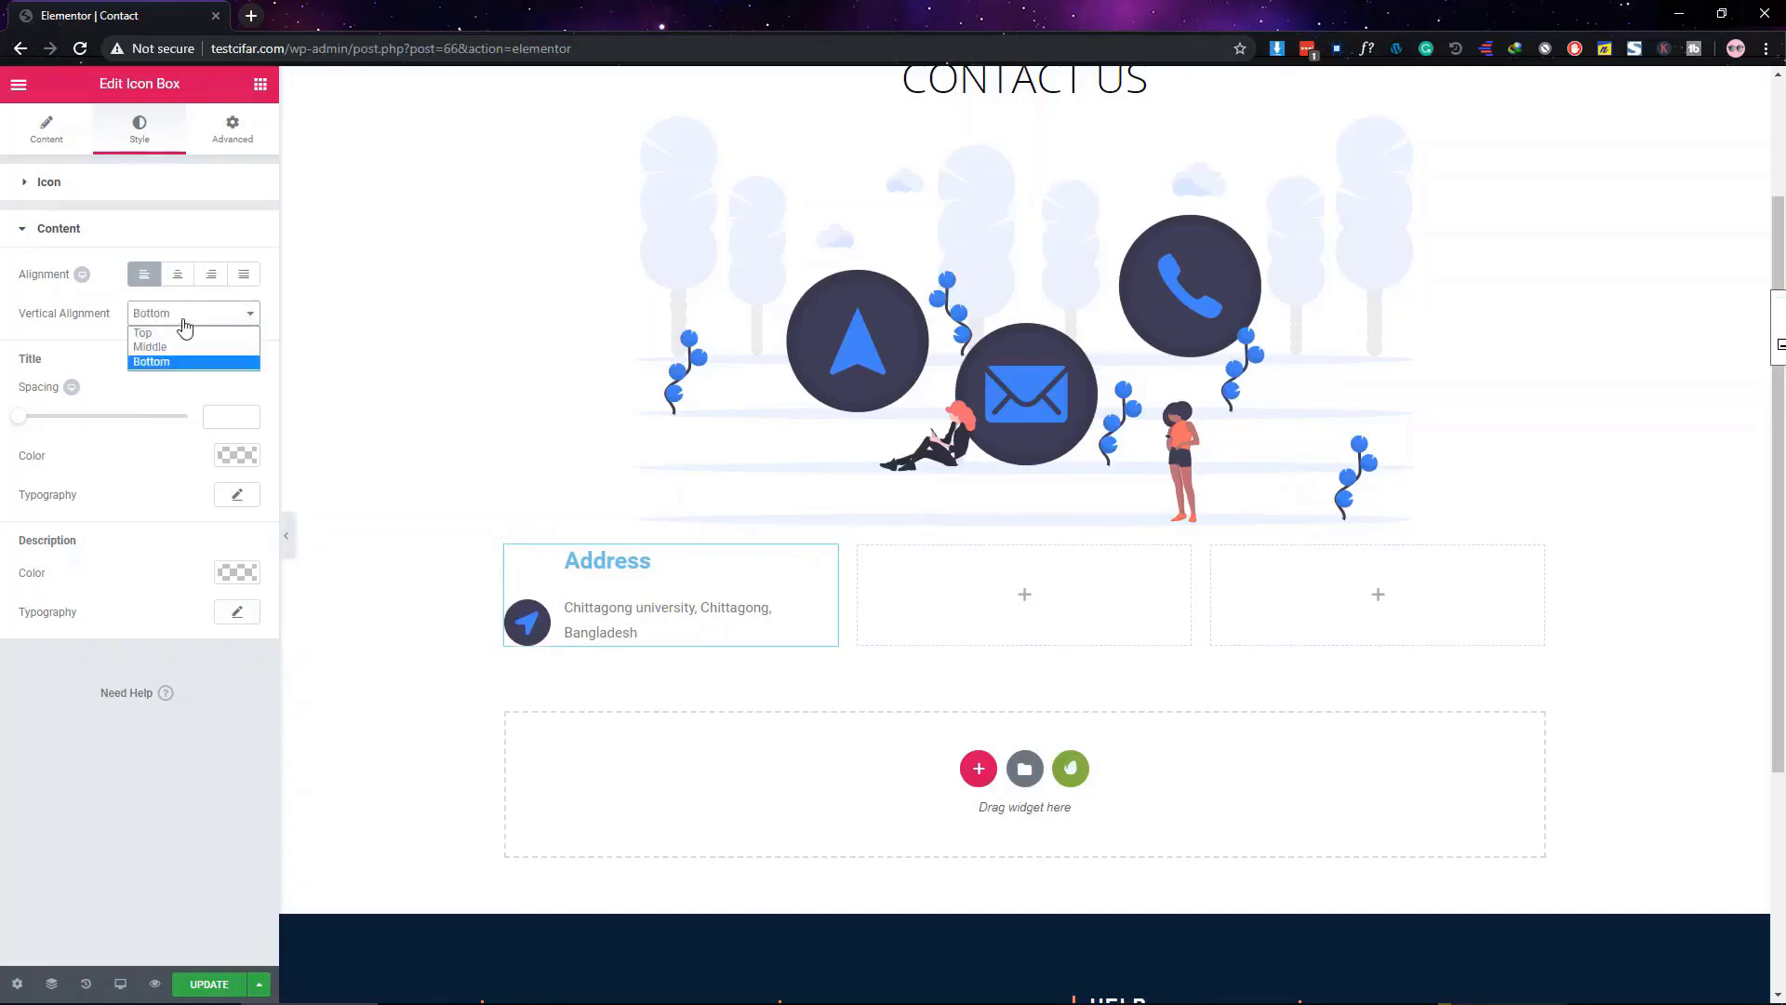
{"action": "left_click", "coordinate": [180, 335]}
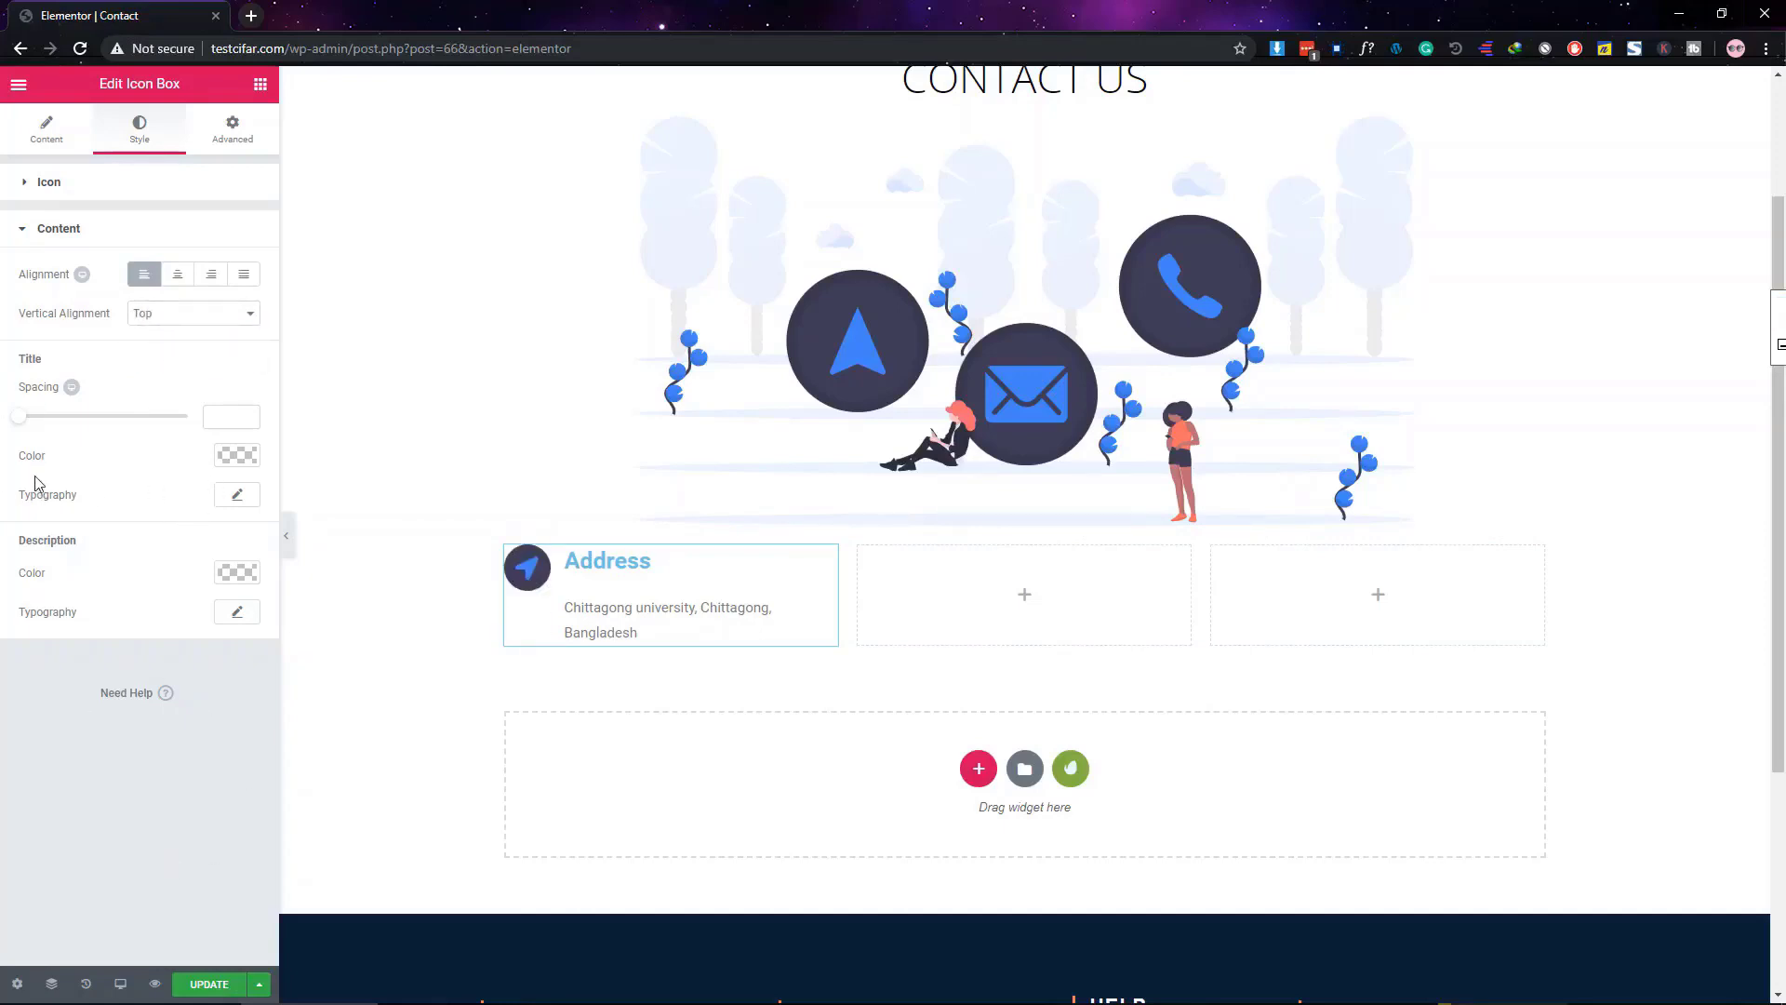
Make the Address title black and set its font family to Montserrat
{"action": "left_click", "coordinate": [243, 454]}
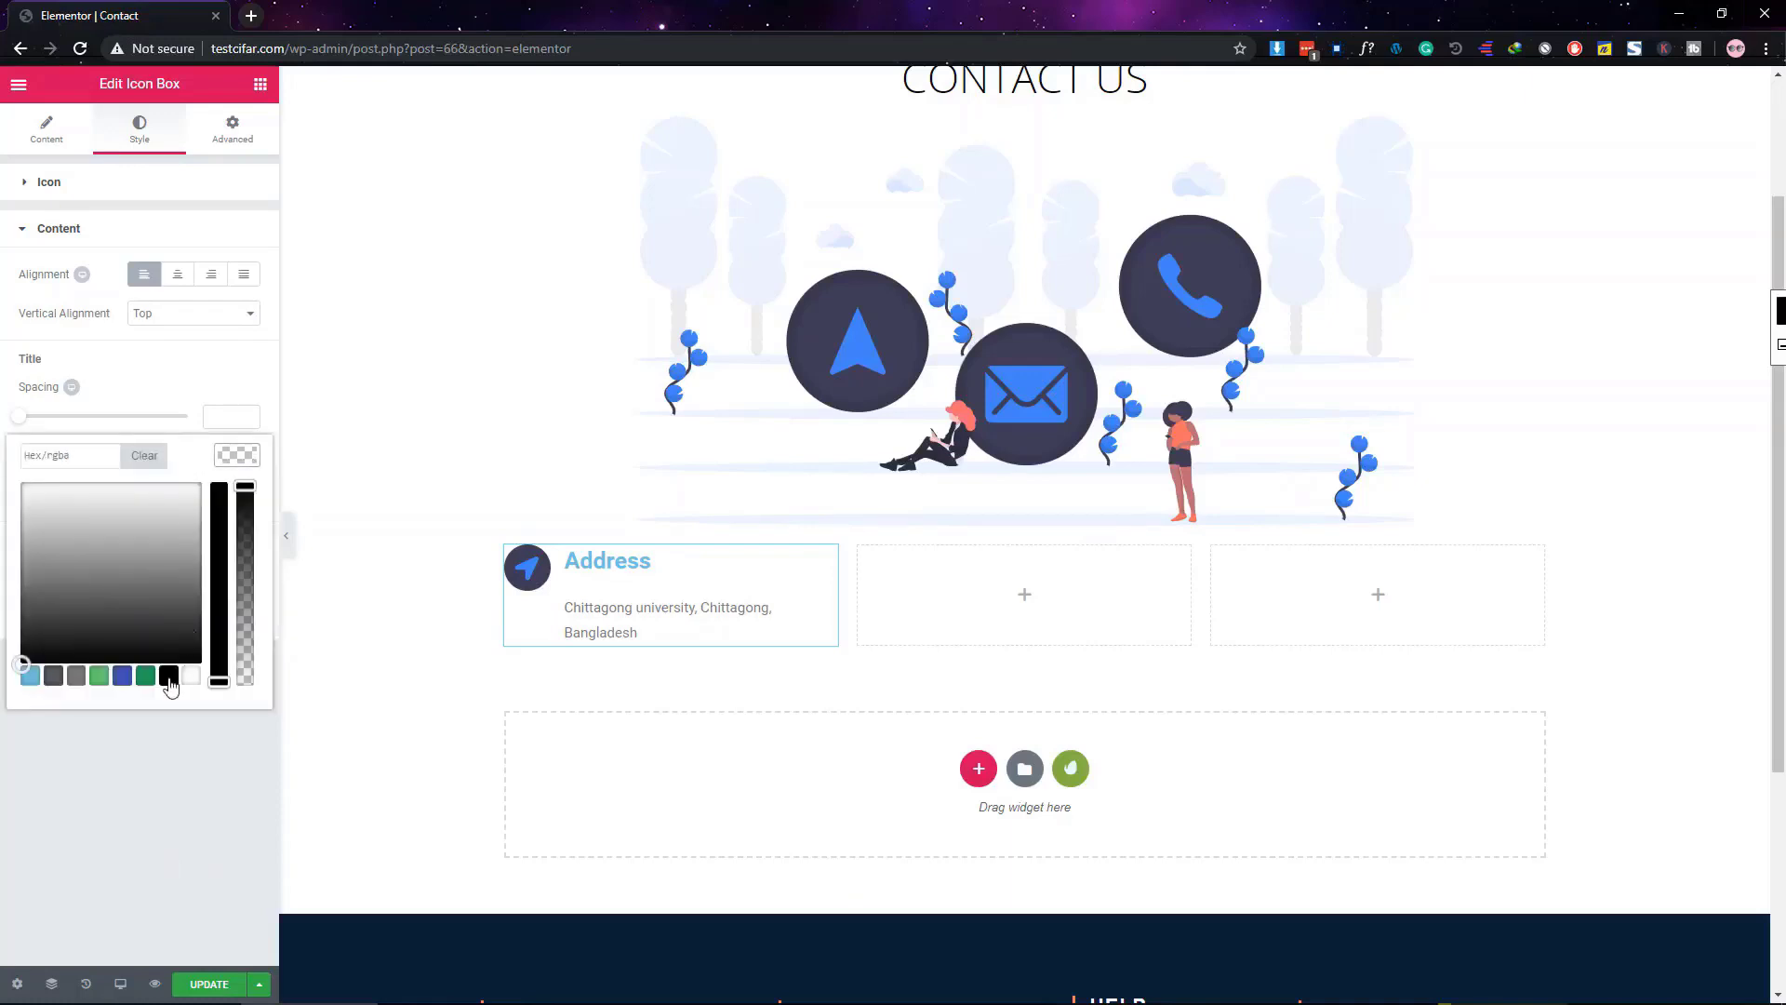
{"action": "left_click", "coordinate": [126, 382]}
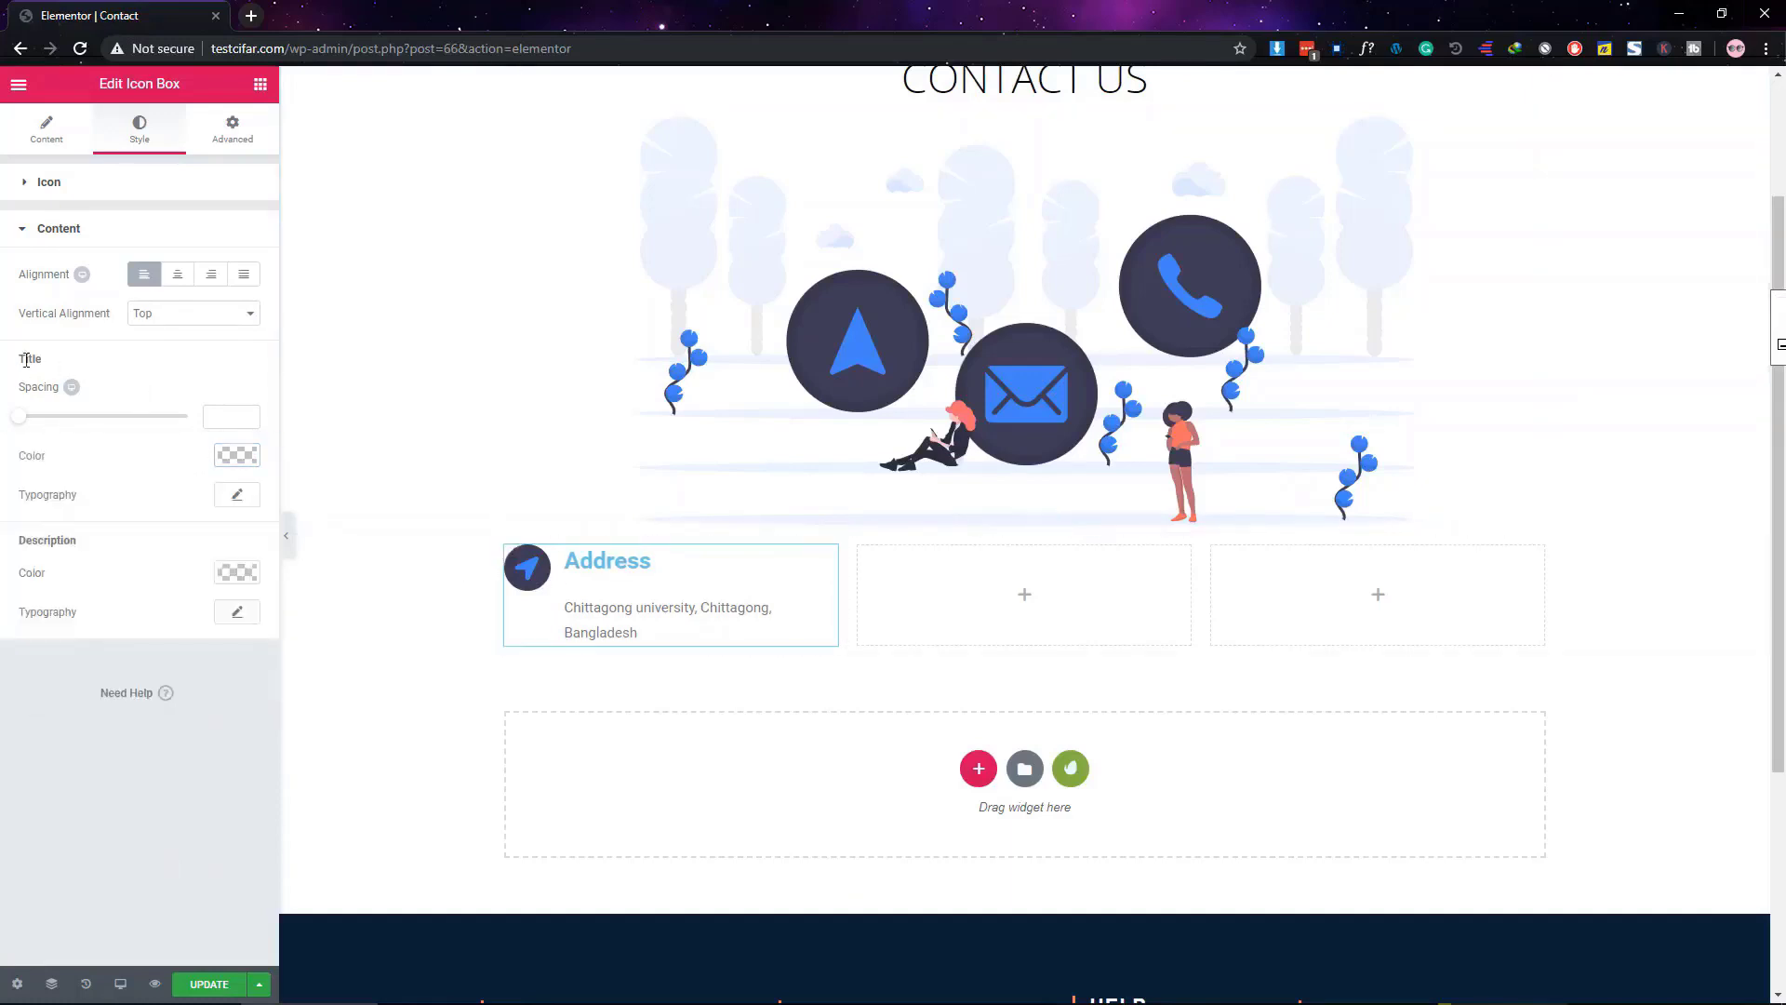
{"action": "left_click", "coordinate": [234, 456]}
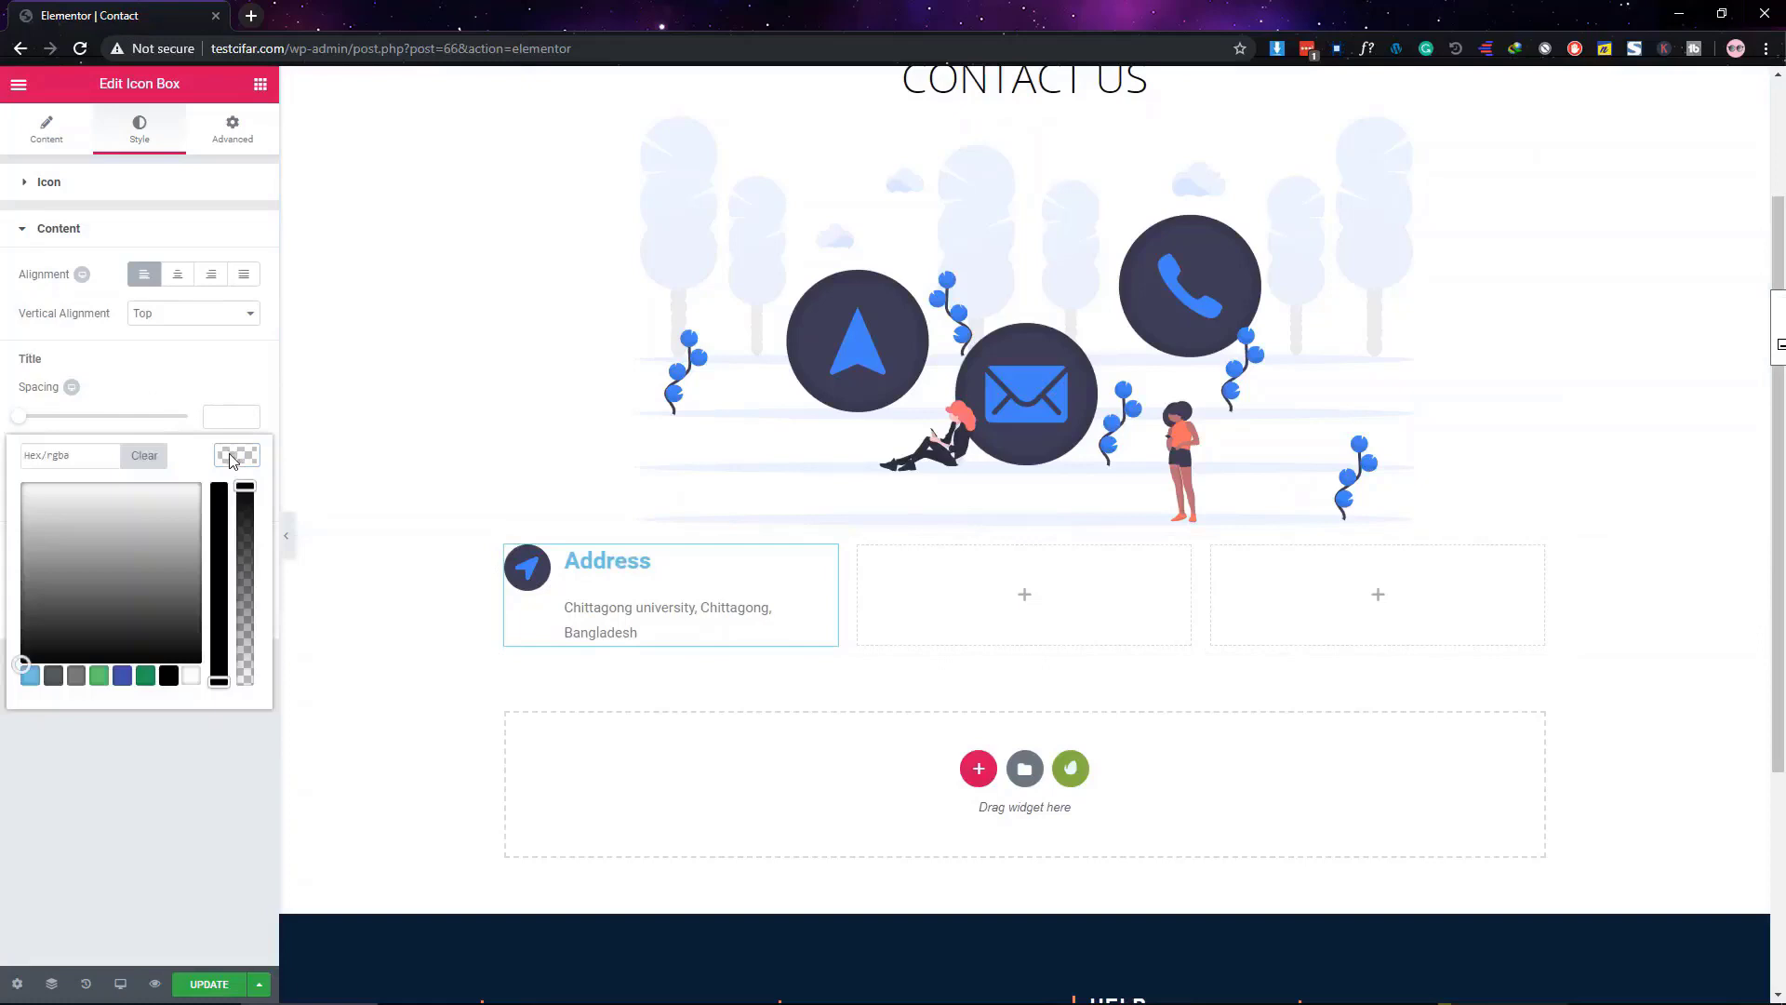
{"action": "left_click", "coordinate": [169, 677]}
{"action": "left_click", "coordinate": [192, 816]}
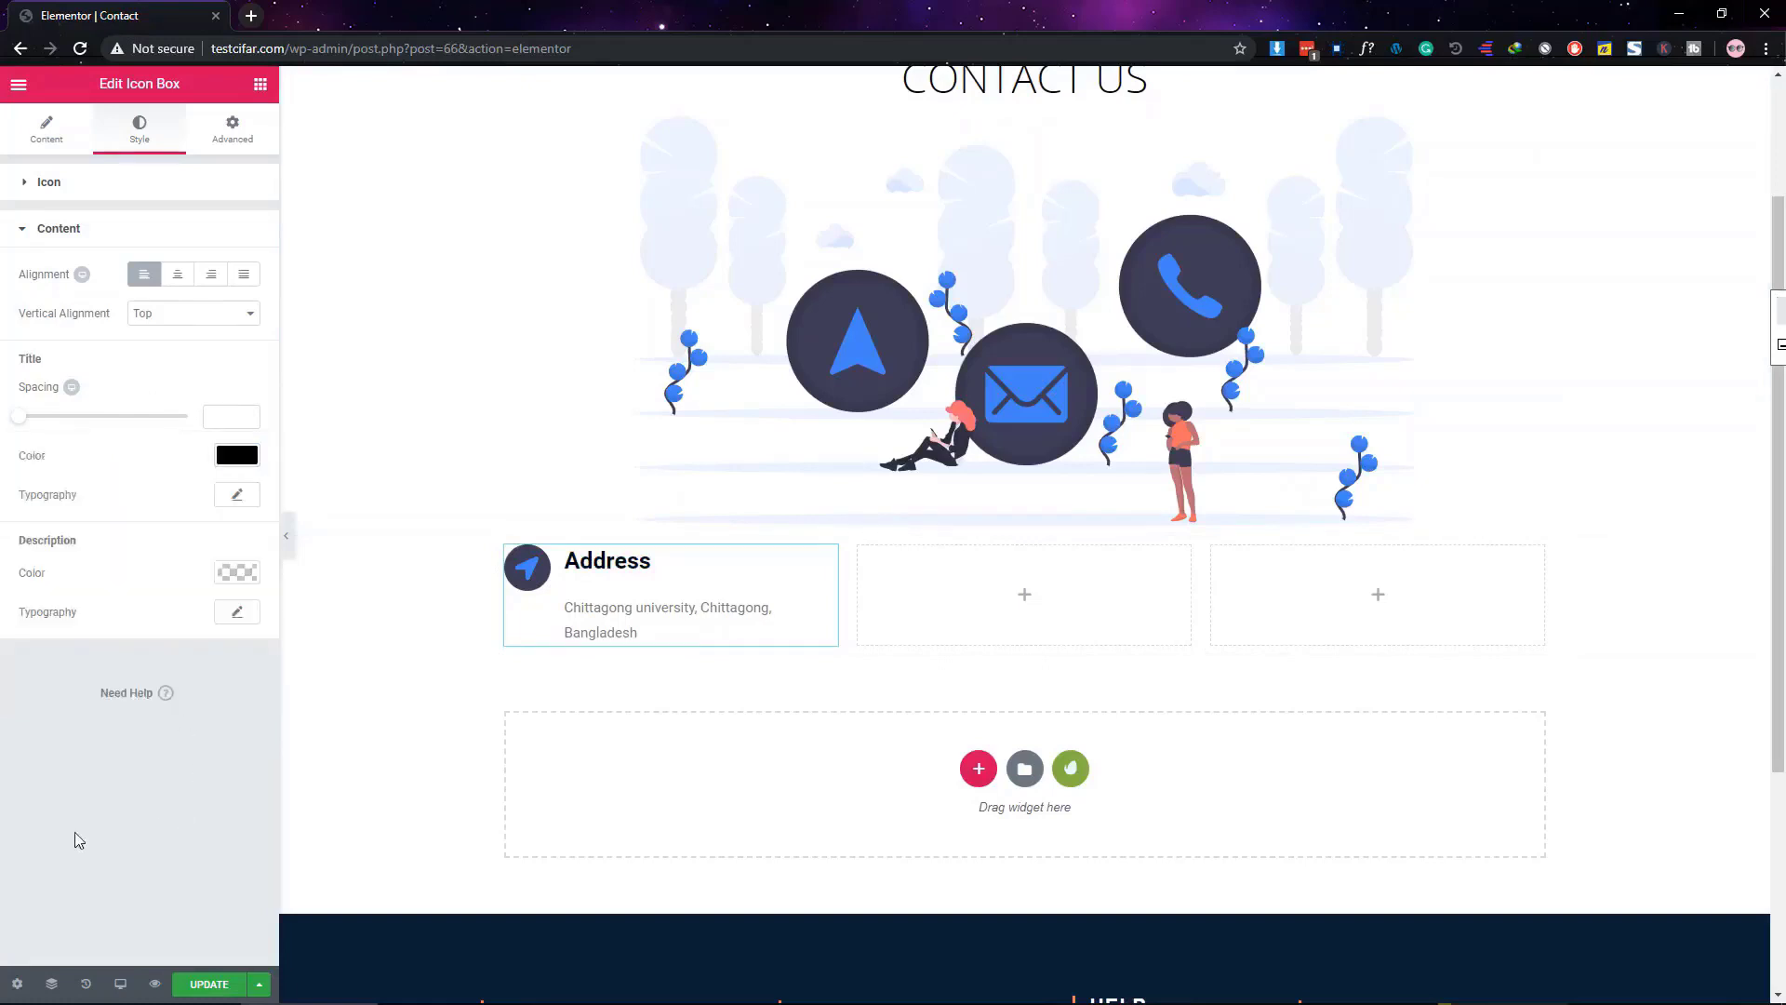
{"action": "left_click", "coordinate": [238, 494]}
{"action": "left_click", "coordinate": [171, 551]}
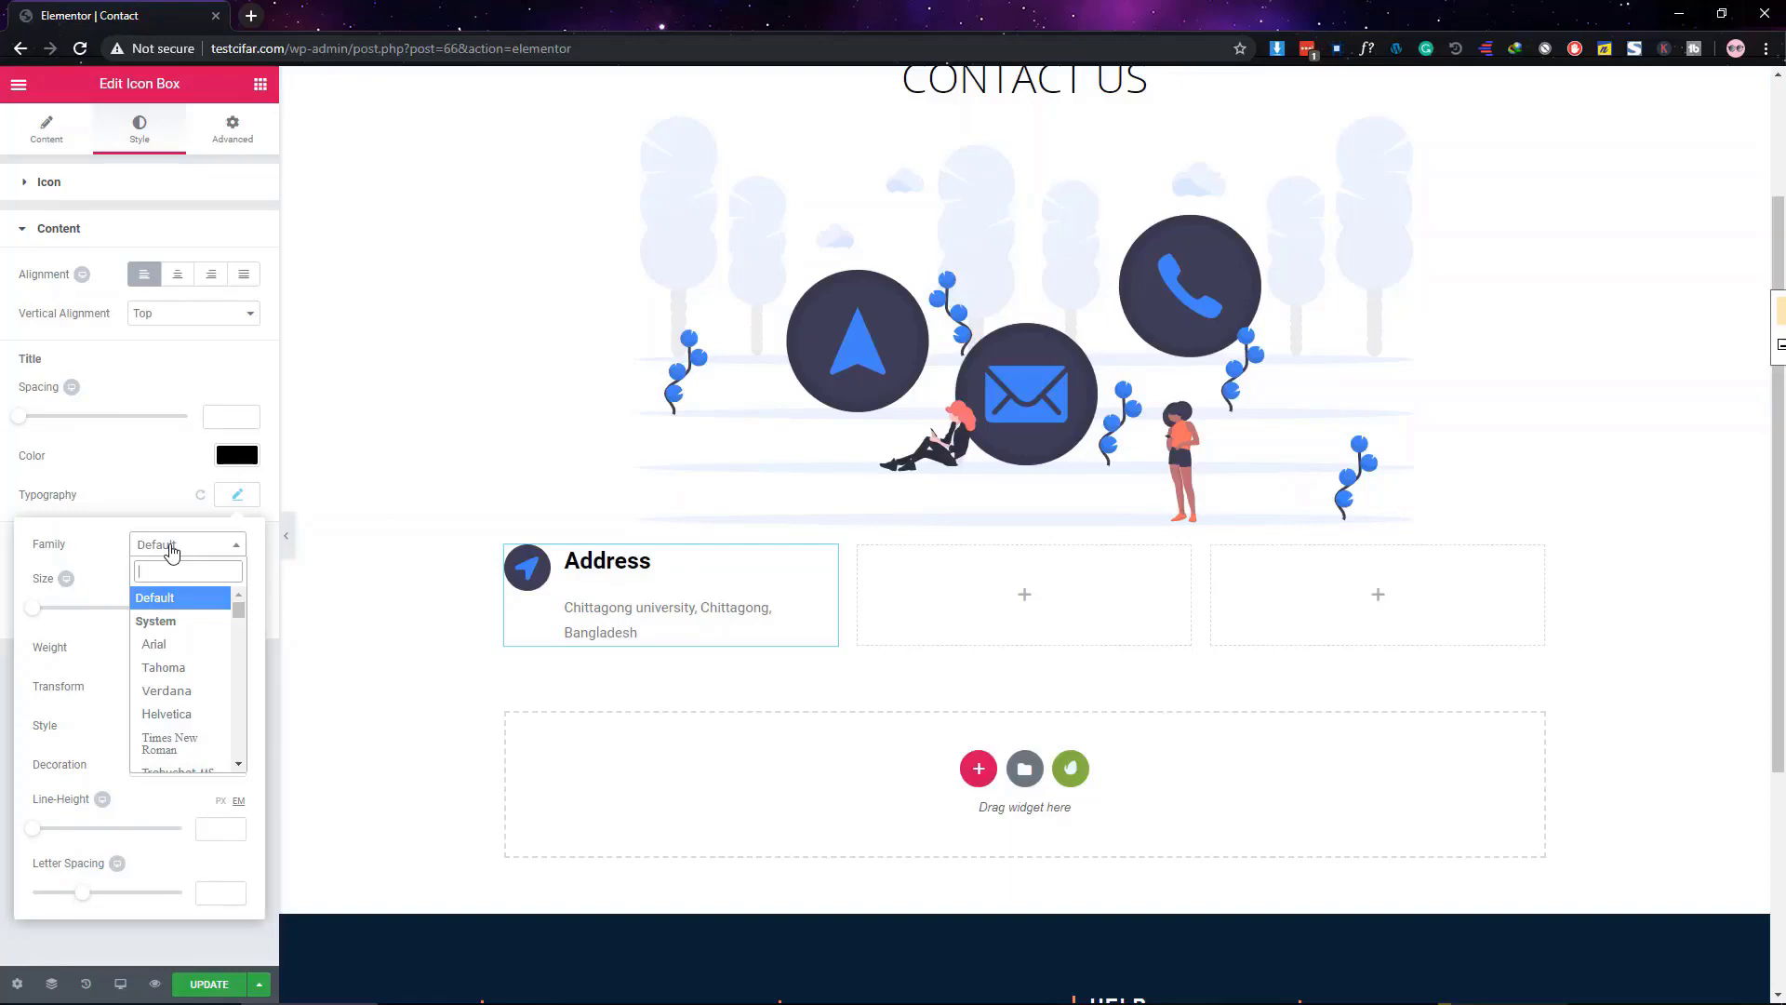
{"action": "type", "text": "Mont"}
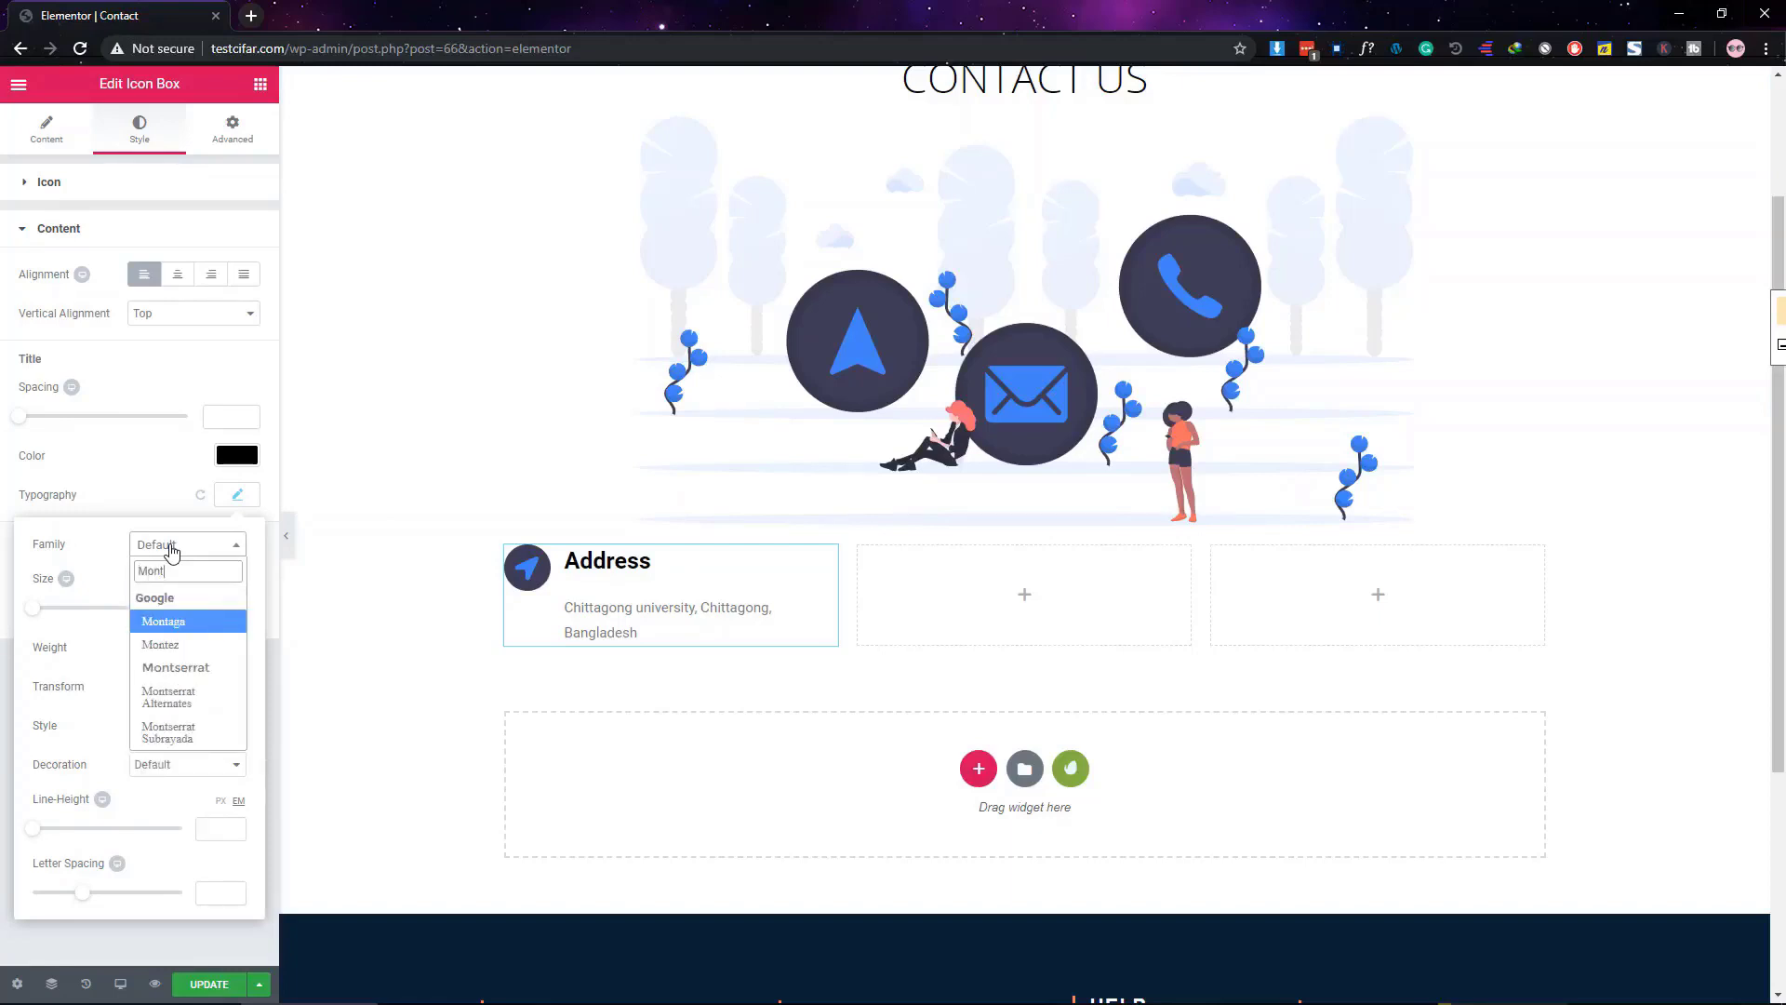
{"action": "type", "text": "se"}
{"action": "key", "text": "Return"}
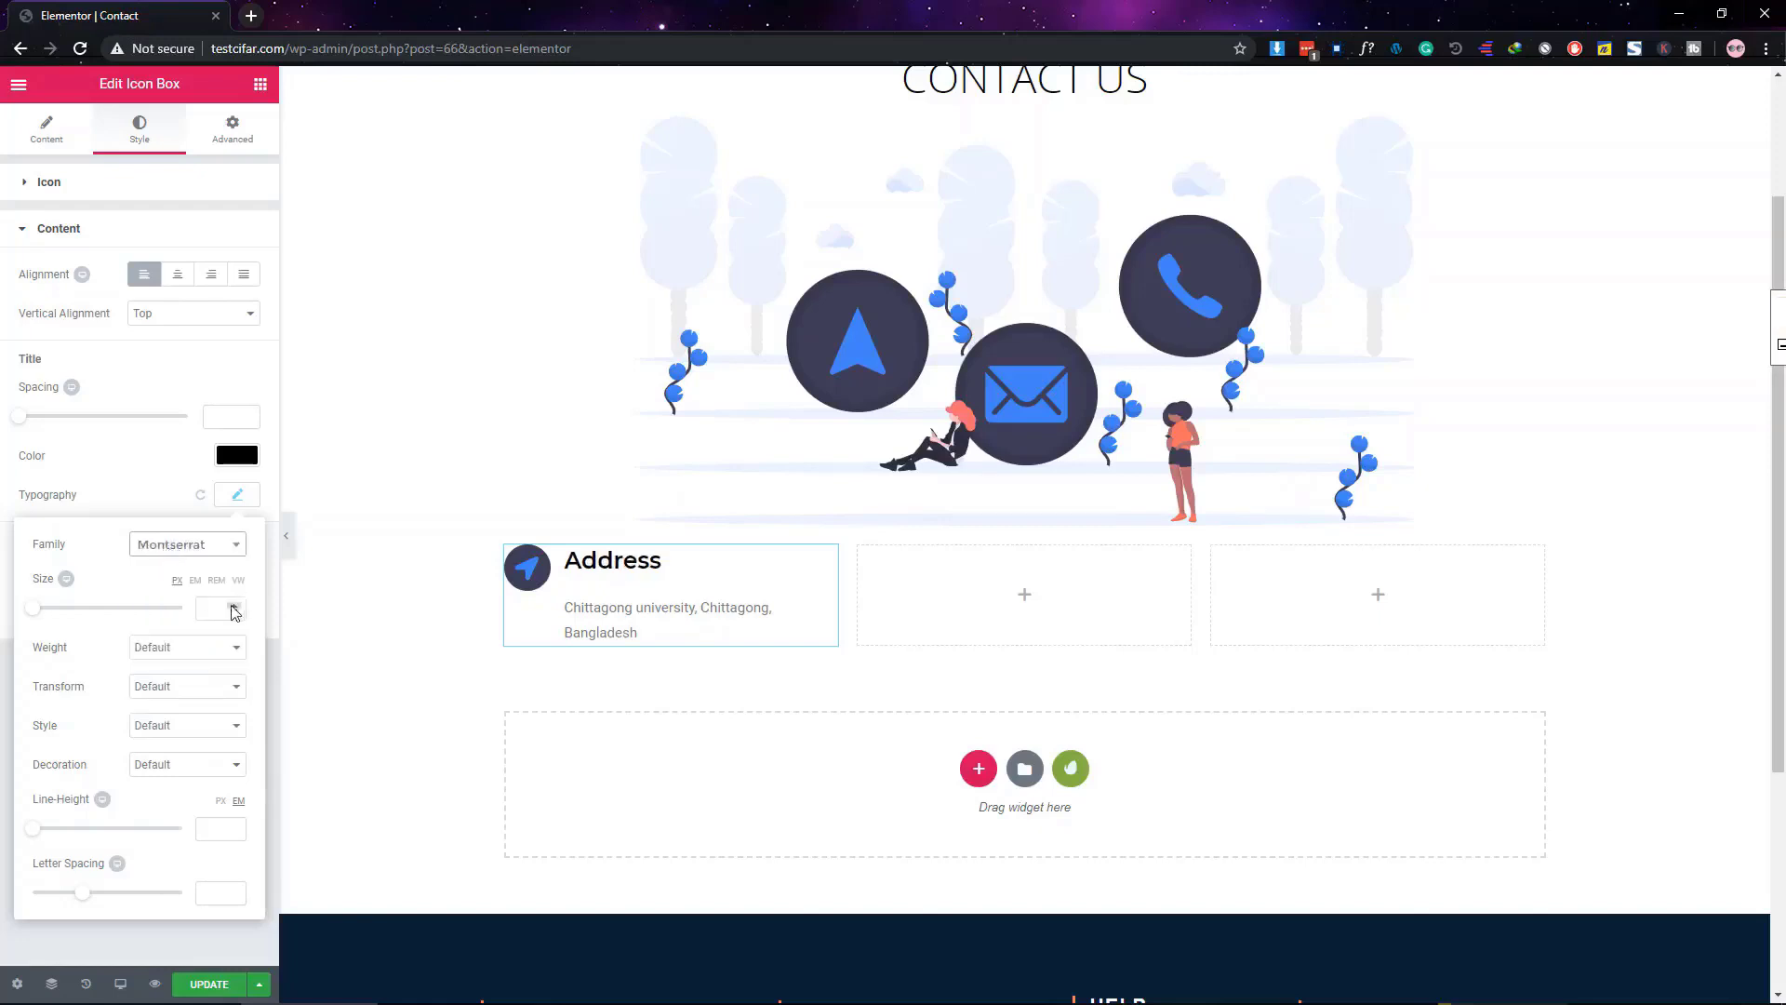
Give the title weight 500, size 20, letter spacing 1, and spacing 5 below it
{"action": "left_click", "coordinate": [183, 651]}
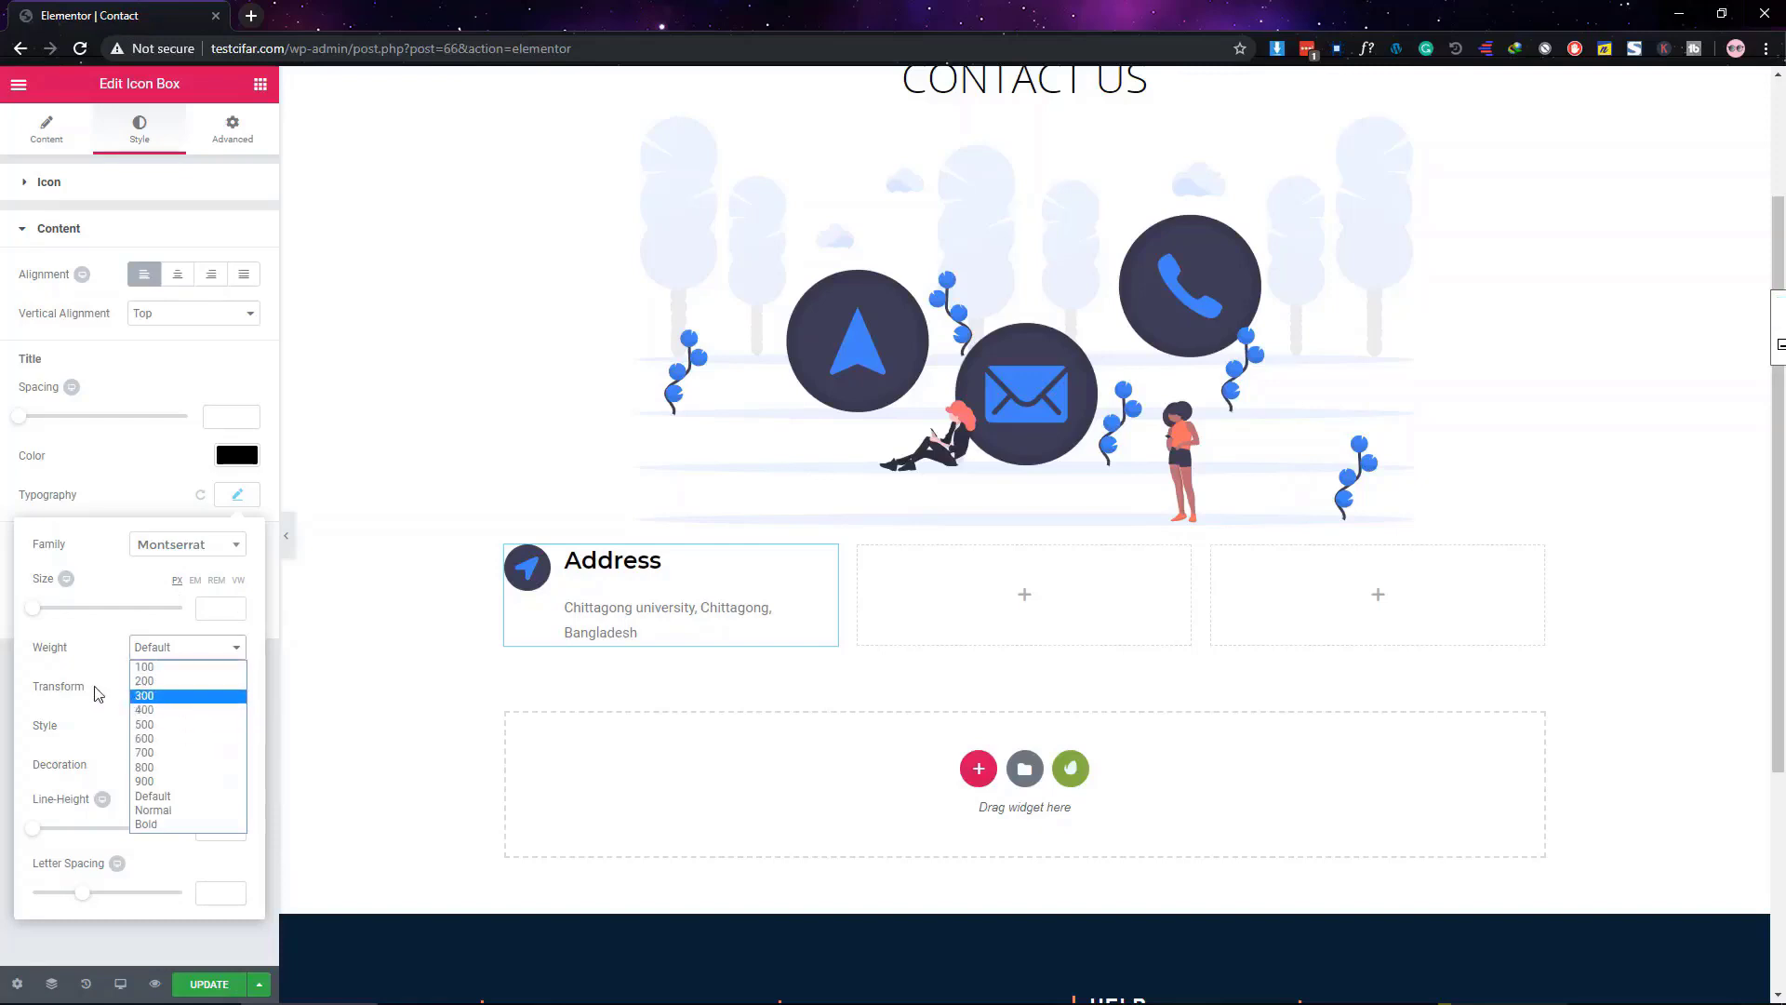
{"action": "left_click", "coordinate": [182, 725]}
{"action": "left_click", "coordinate": [208, 613]}
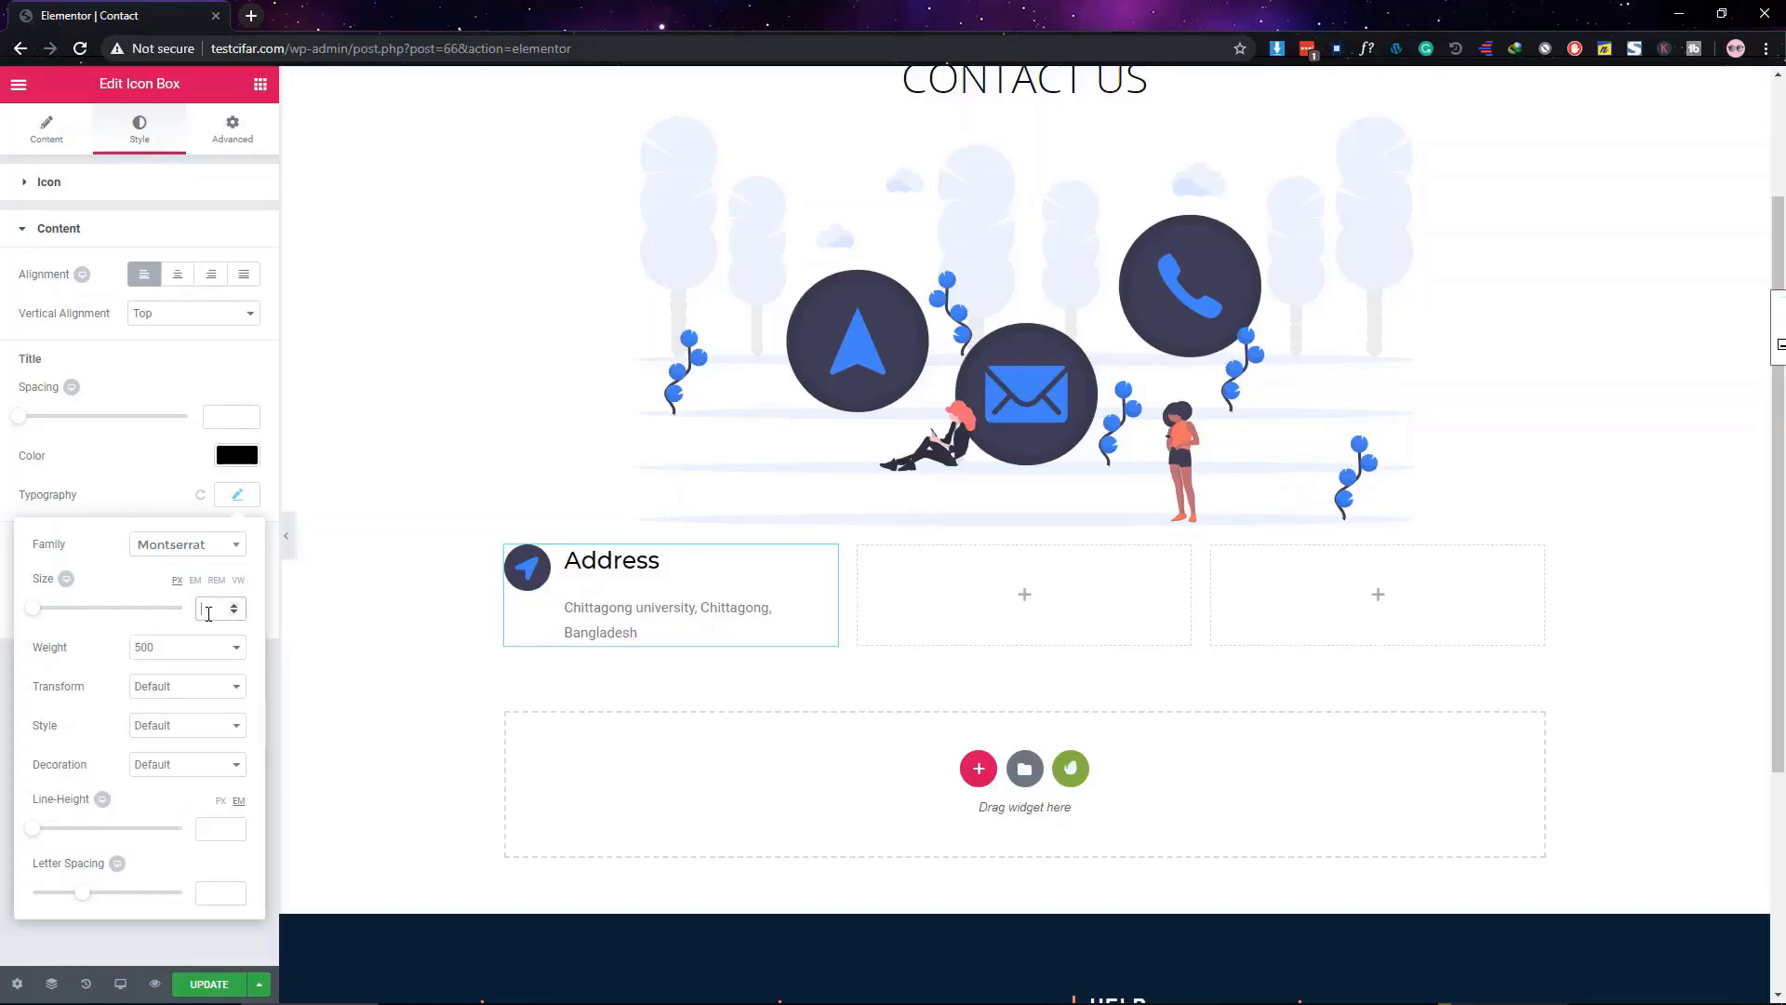
{"action": "type", "text": "20"}
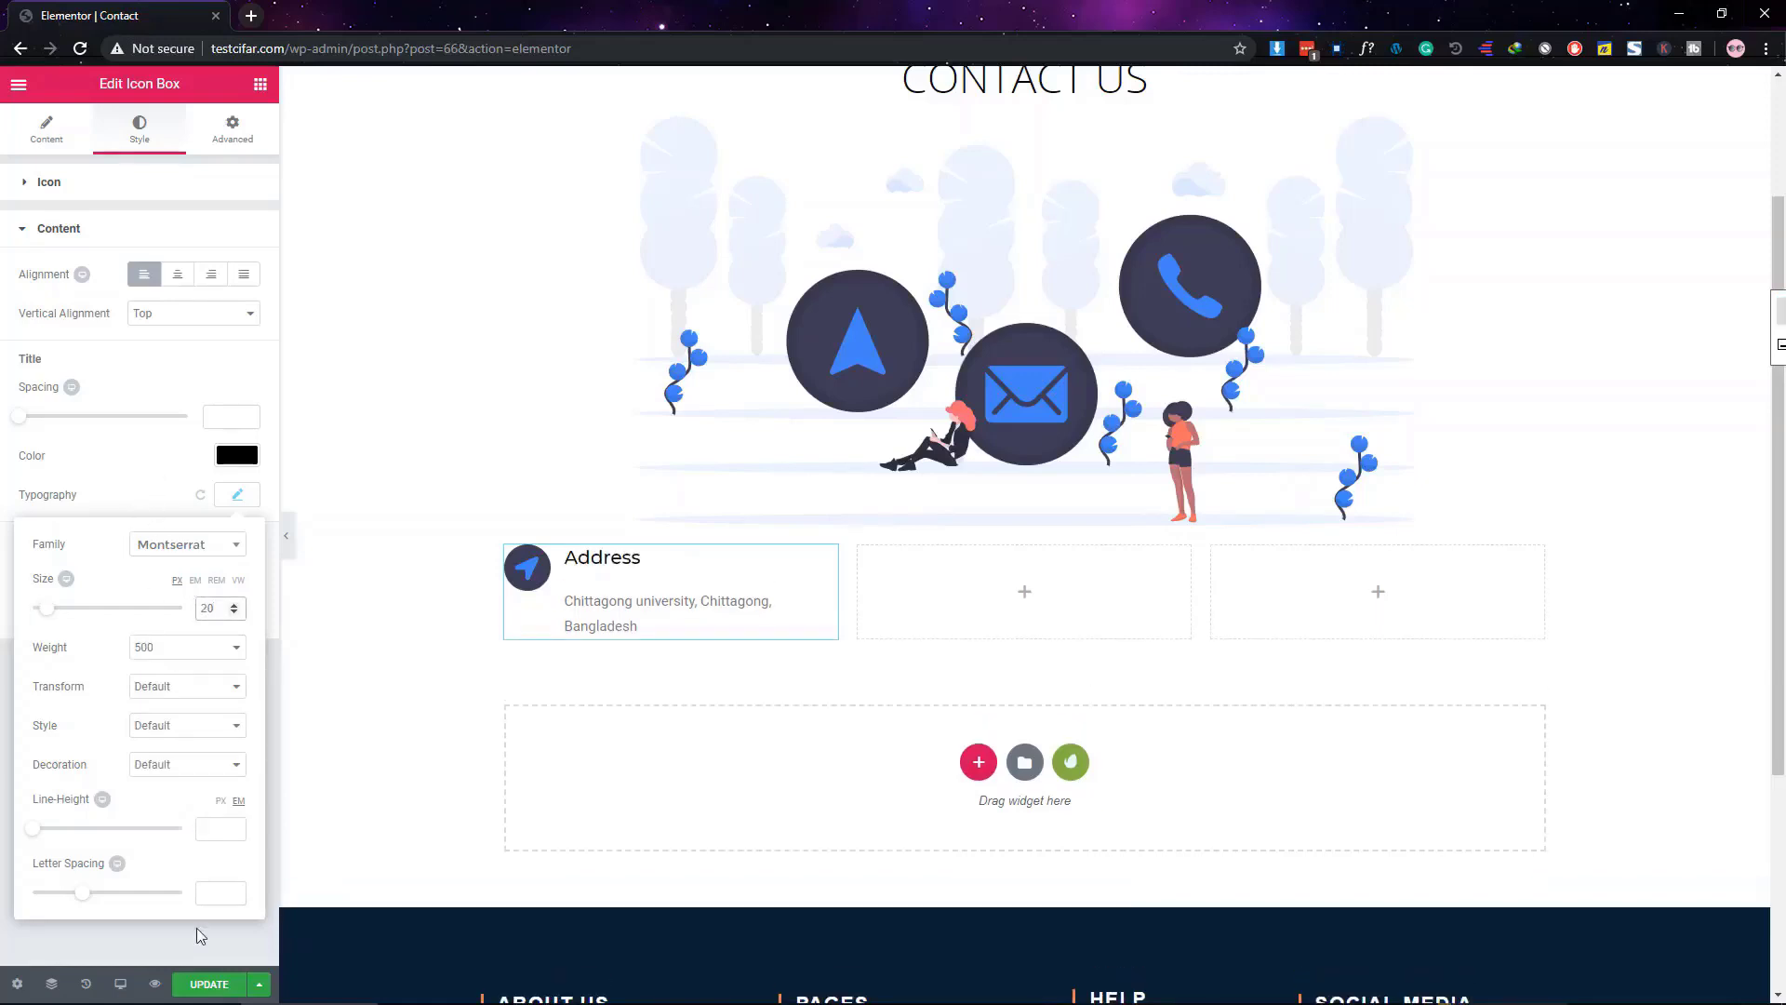
{"action": "left_click", "coordinate": [208, 891]}
{"action": "type", "text": "1"}
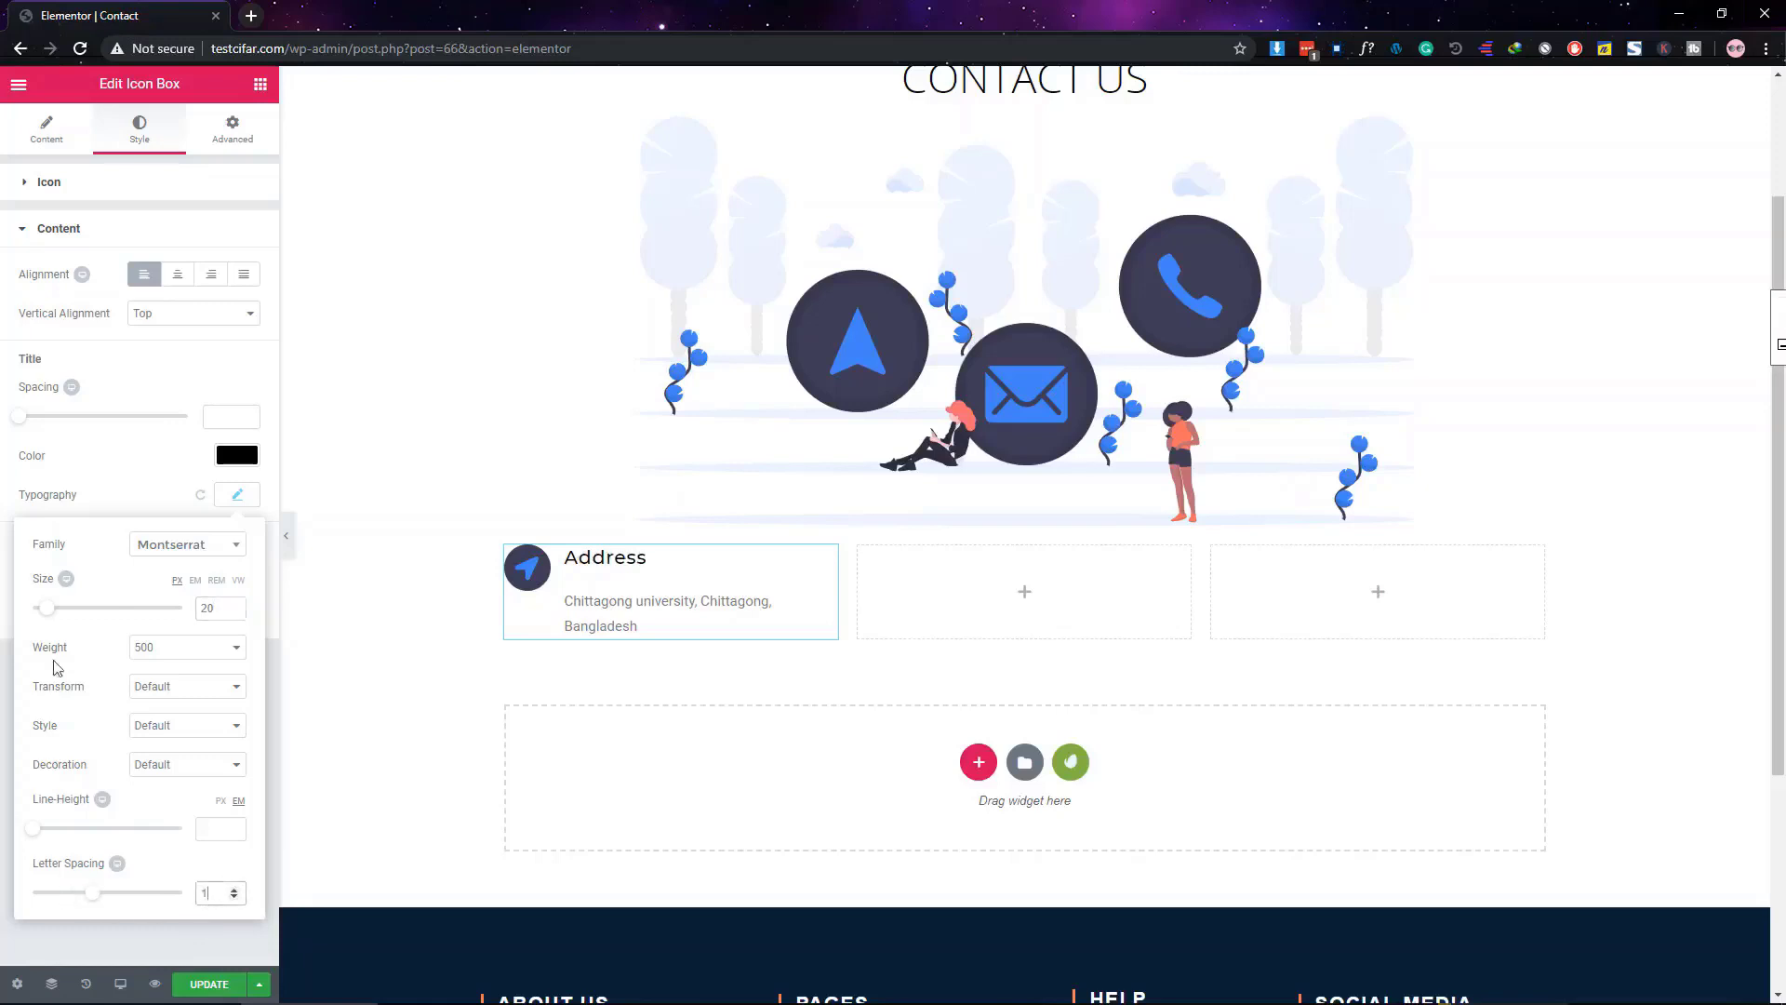
{"action": "left_click", "coordinate": [146, 463]}
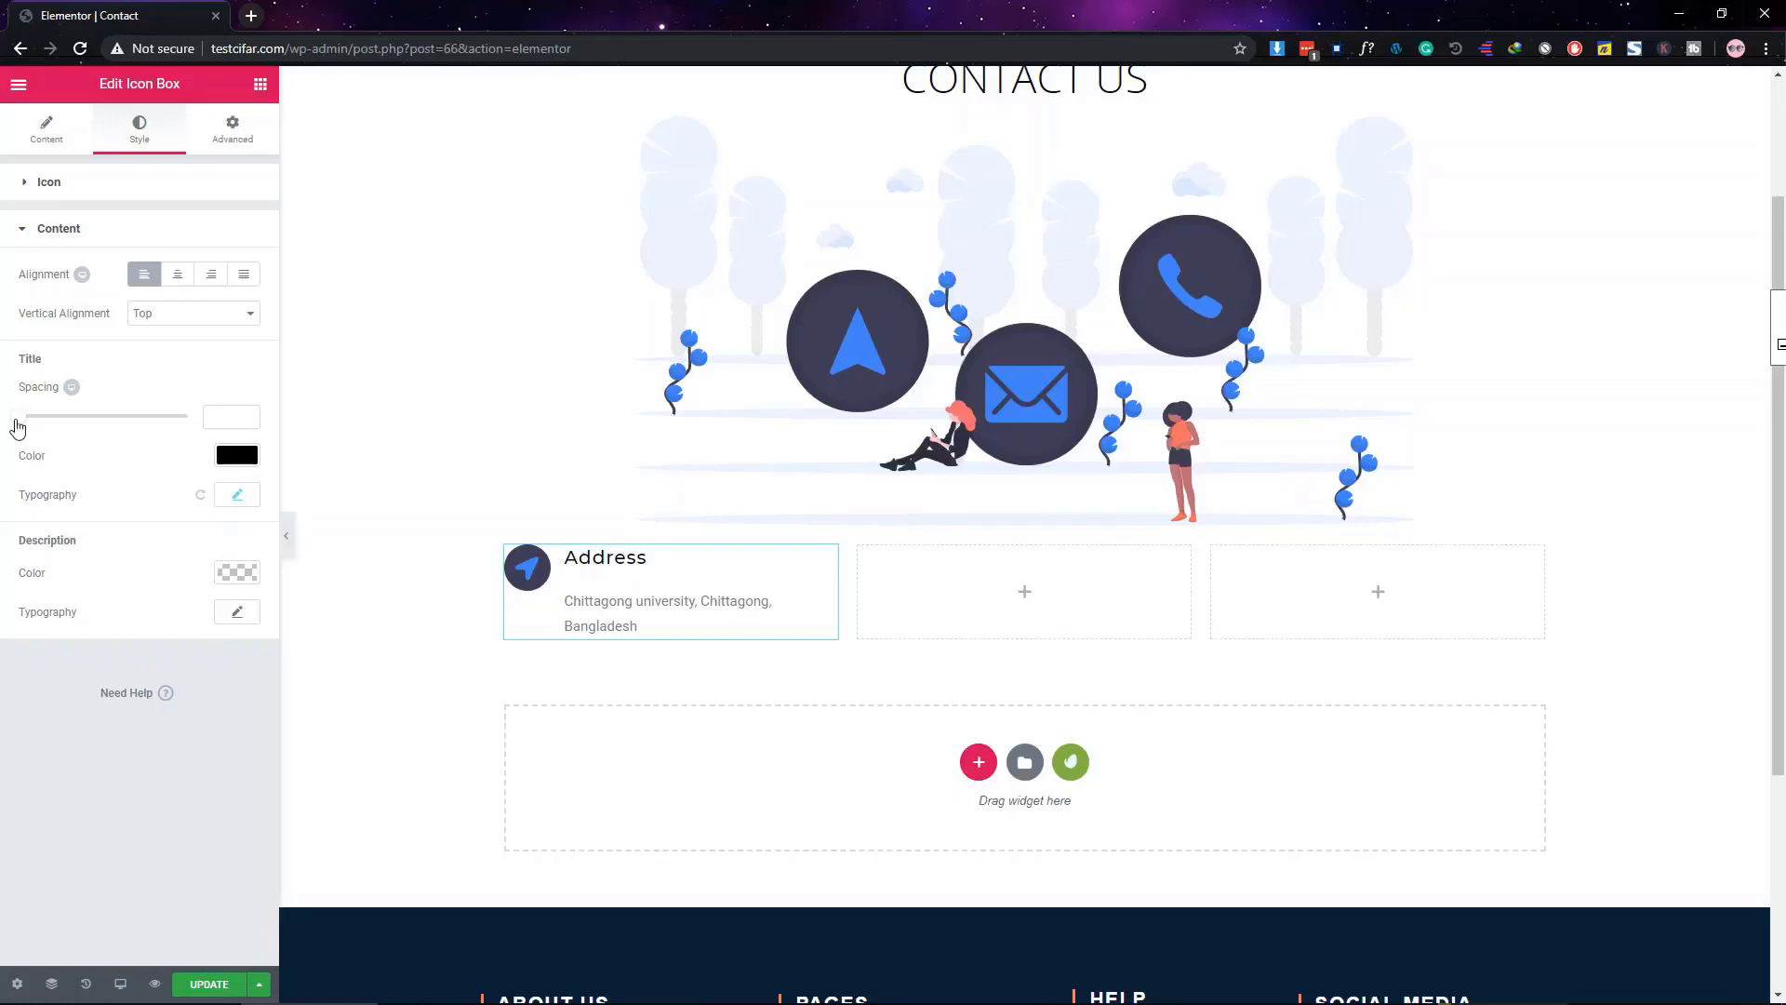
{"action": "left_click_drag", "start_coordinate": [24, 425], "coordinate": [31, 421]}
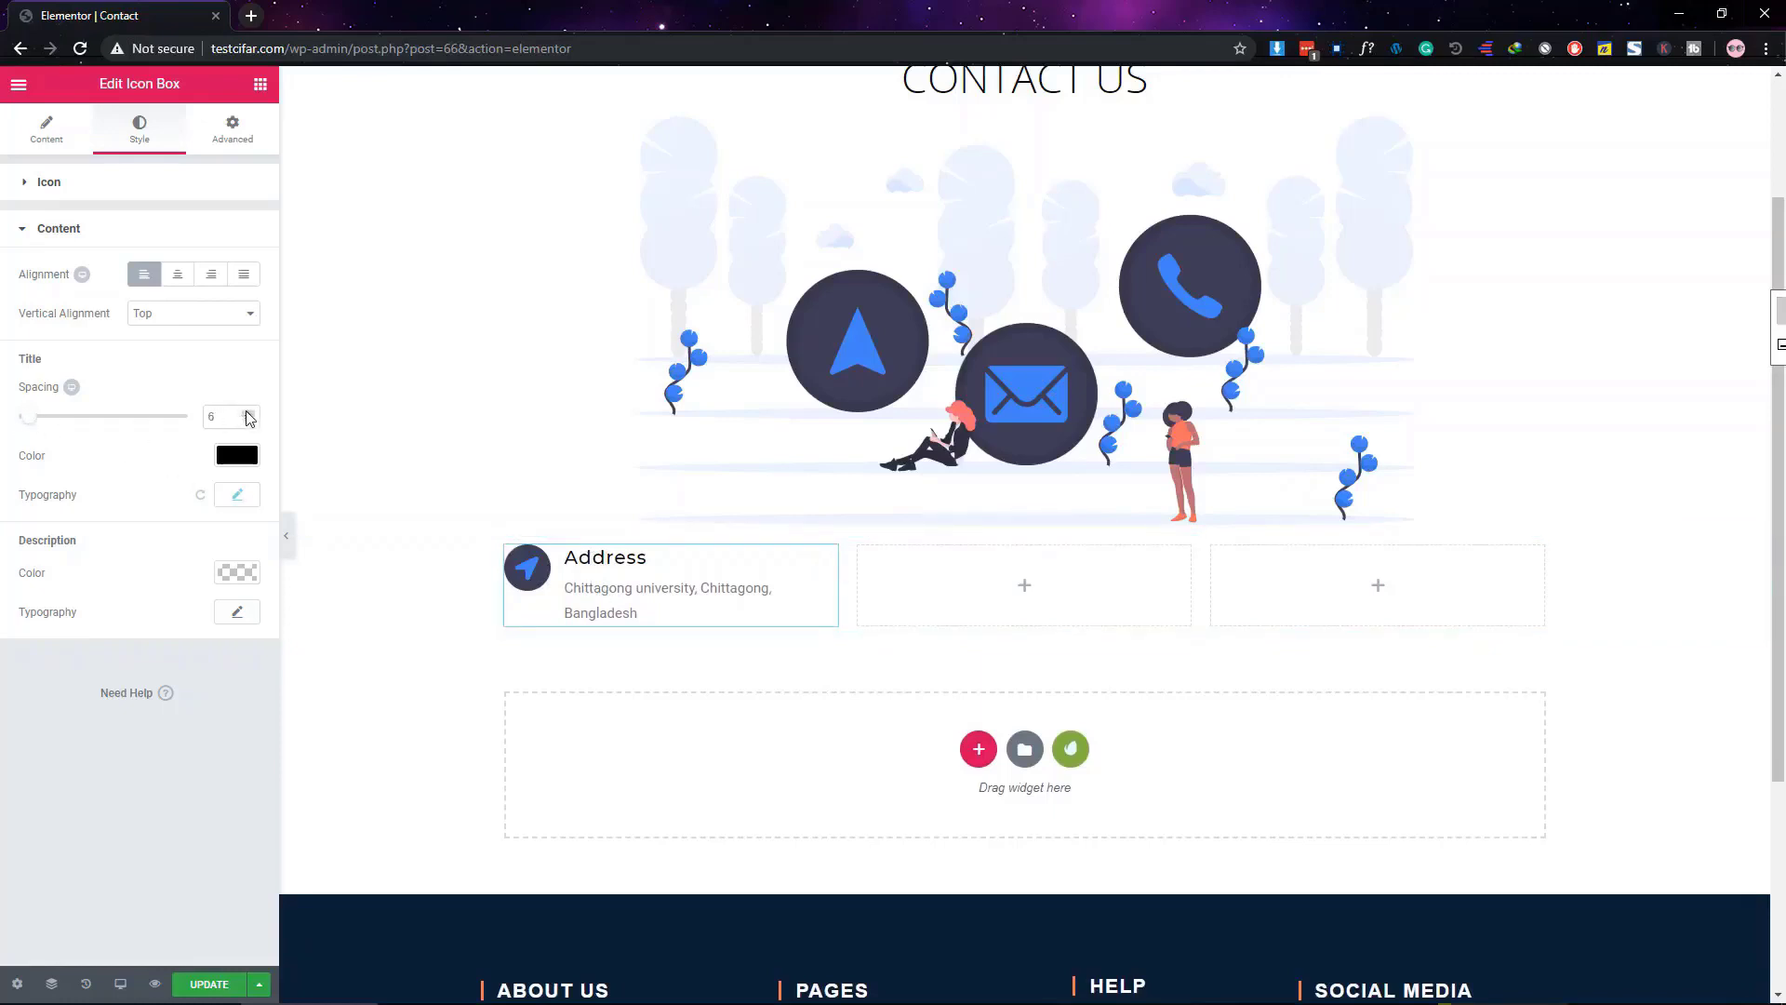
{"action": "left_click", "coordinate": [248, 420]}
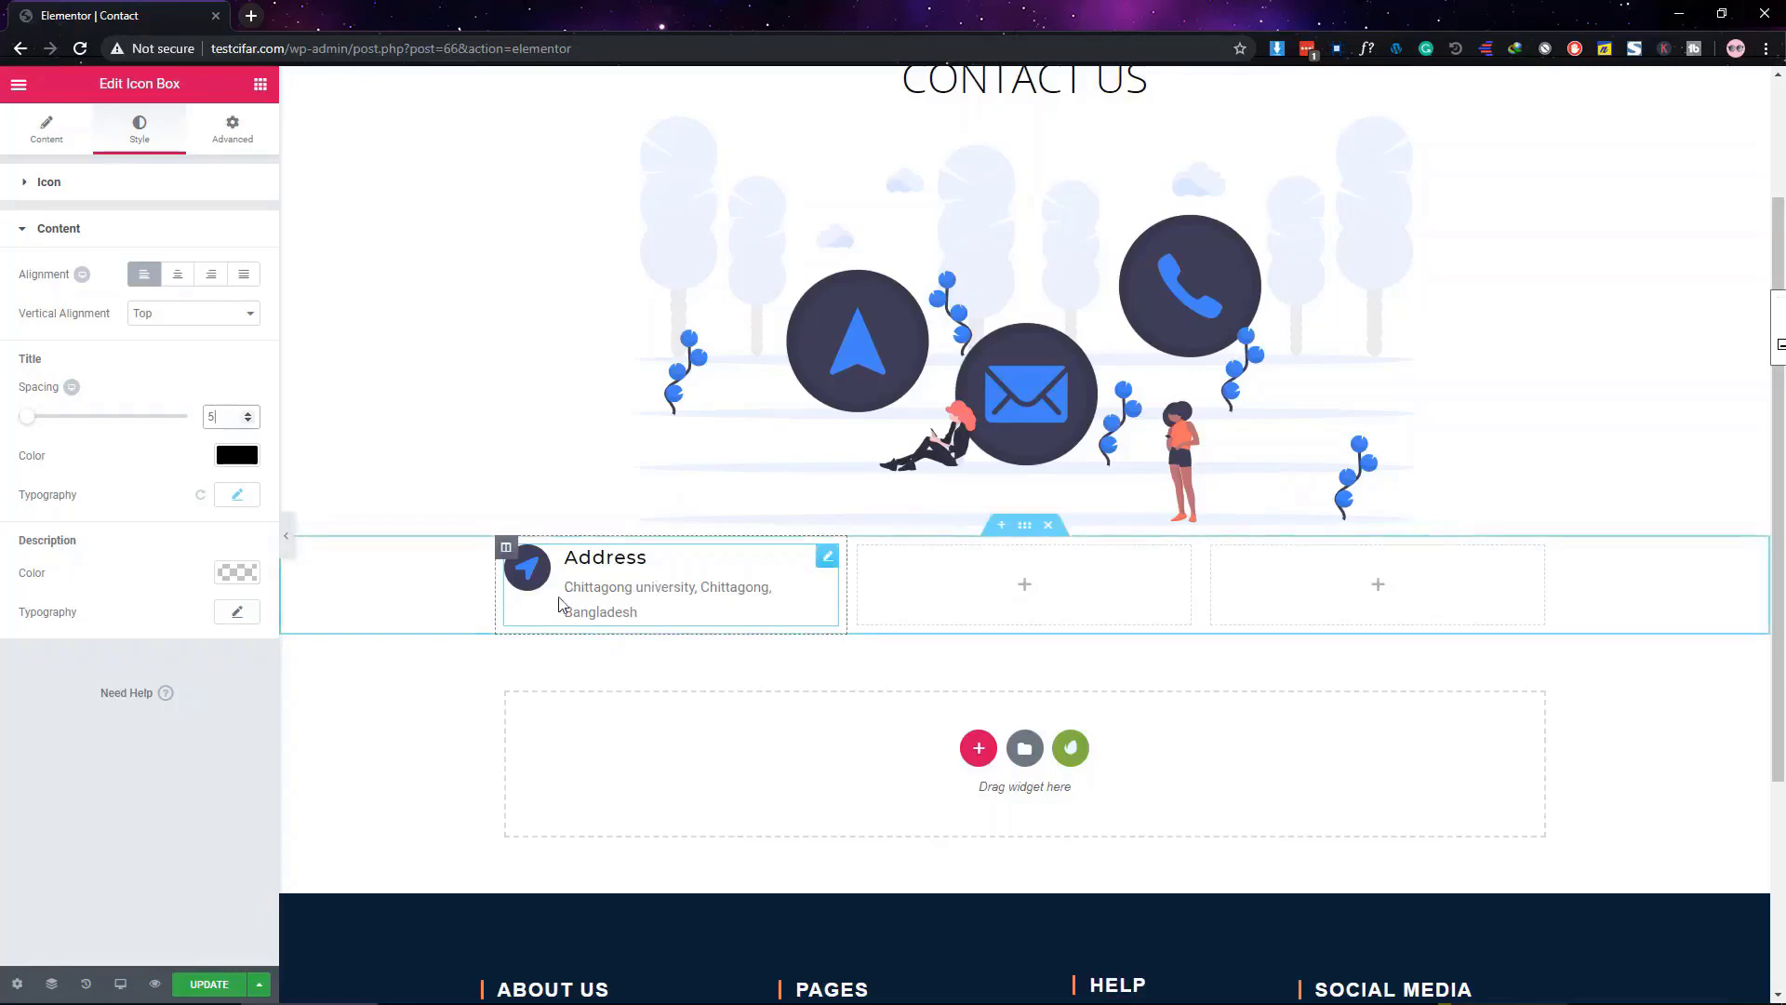
Make the Address description text black
{"action": "left_click", "coordinate": [231, 579]}
{"action": "left_click", "coordinate": [168, 792]}
{"action": "left_click", "coordinate": [168, 848]}
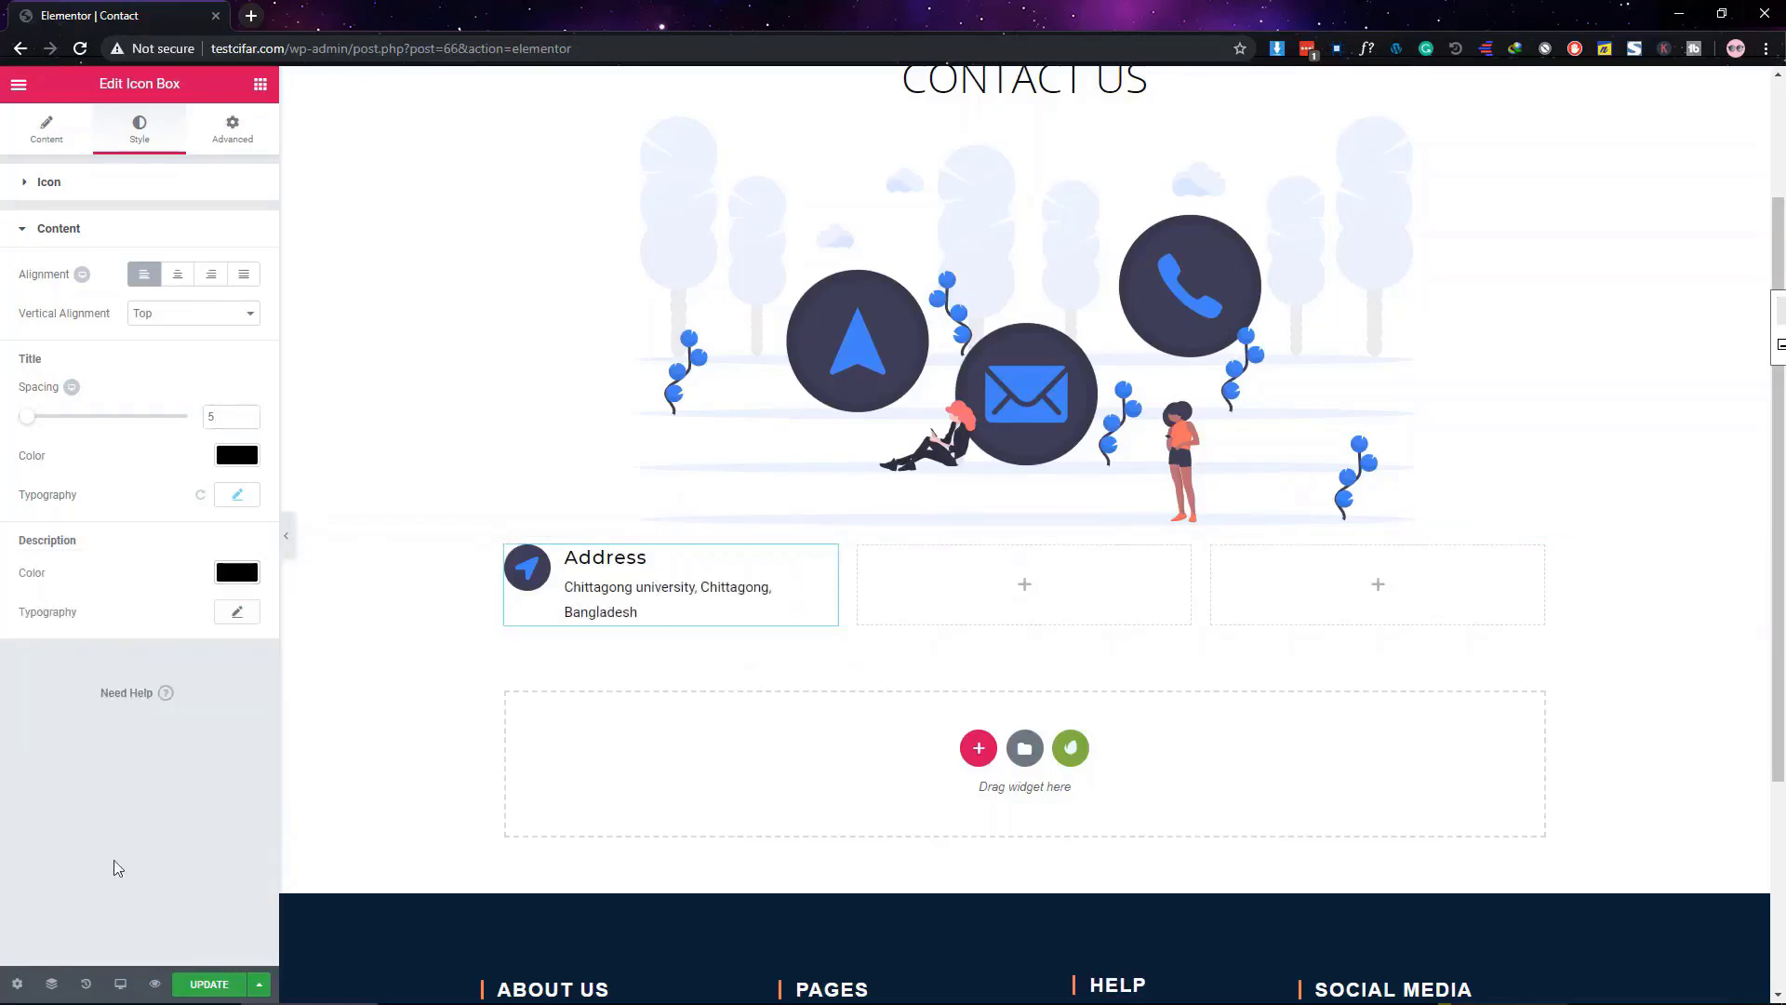
{"action": "left_click", "coordinate": [235, 613]}
{"action": "left_click", "coordinate": [188, 663]}
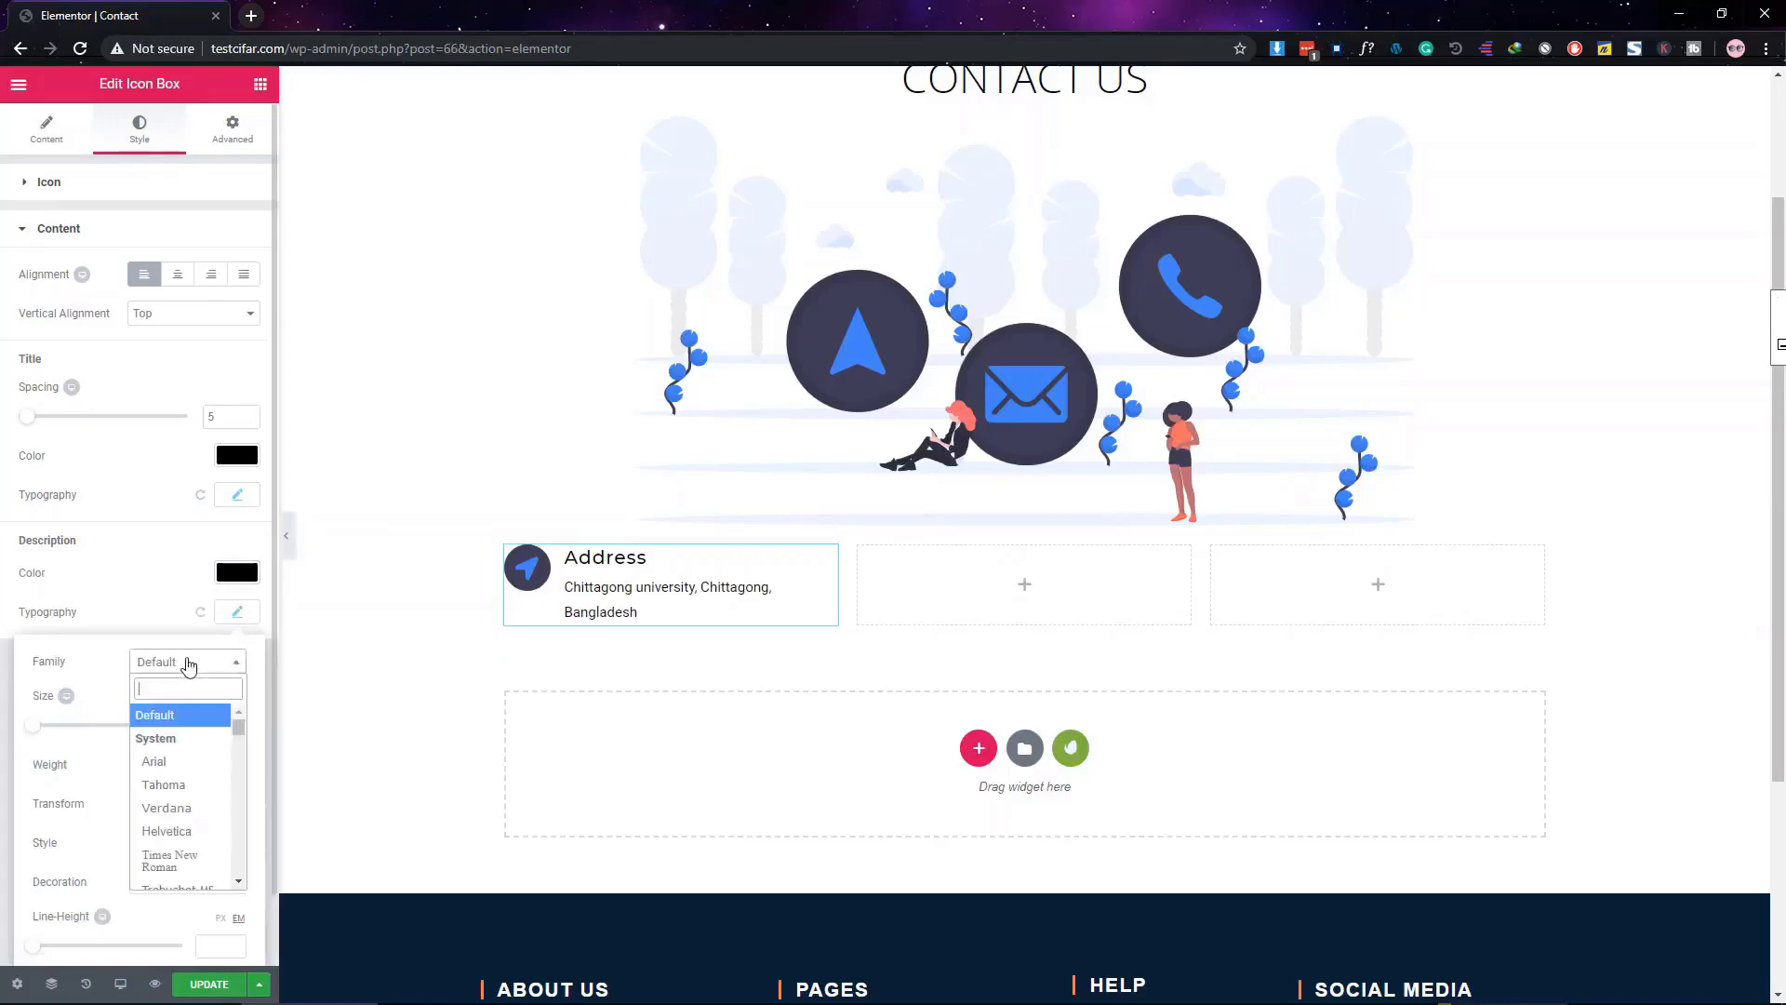
{"action": "type", "text": "rb"}
{"action": "key", "text": "BackSpace"}
{"action": "key", "text": "BackSpace"}
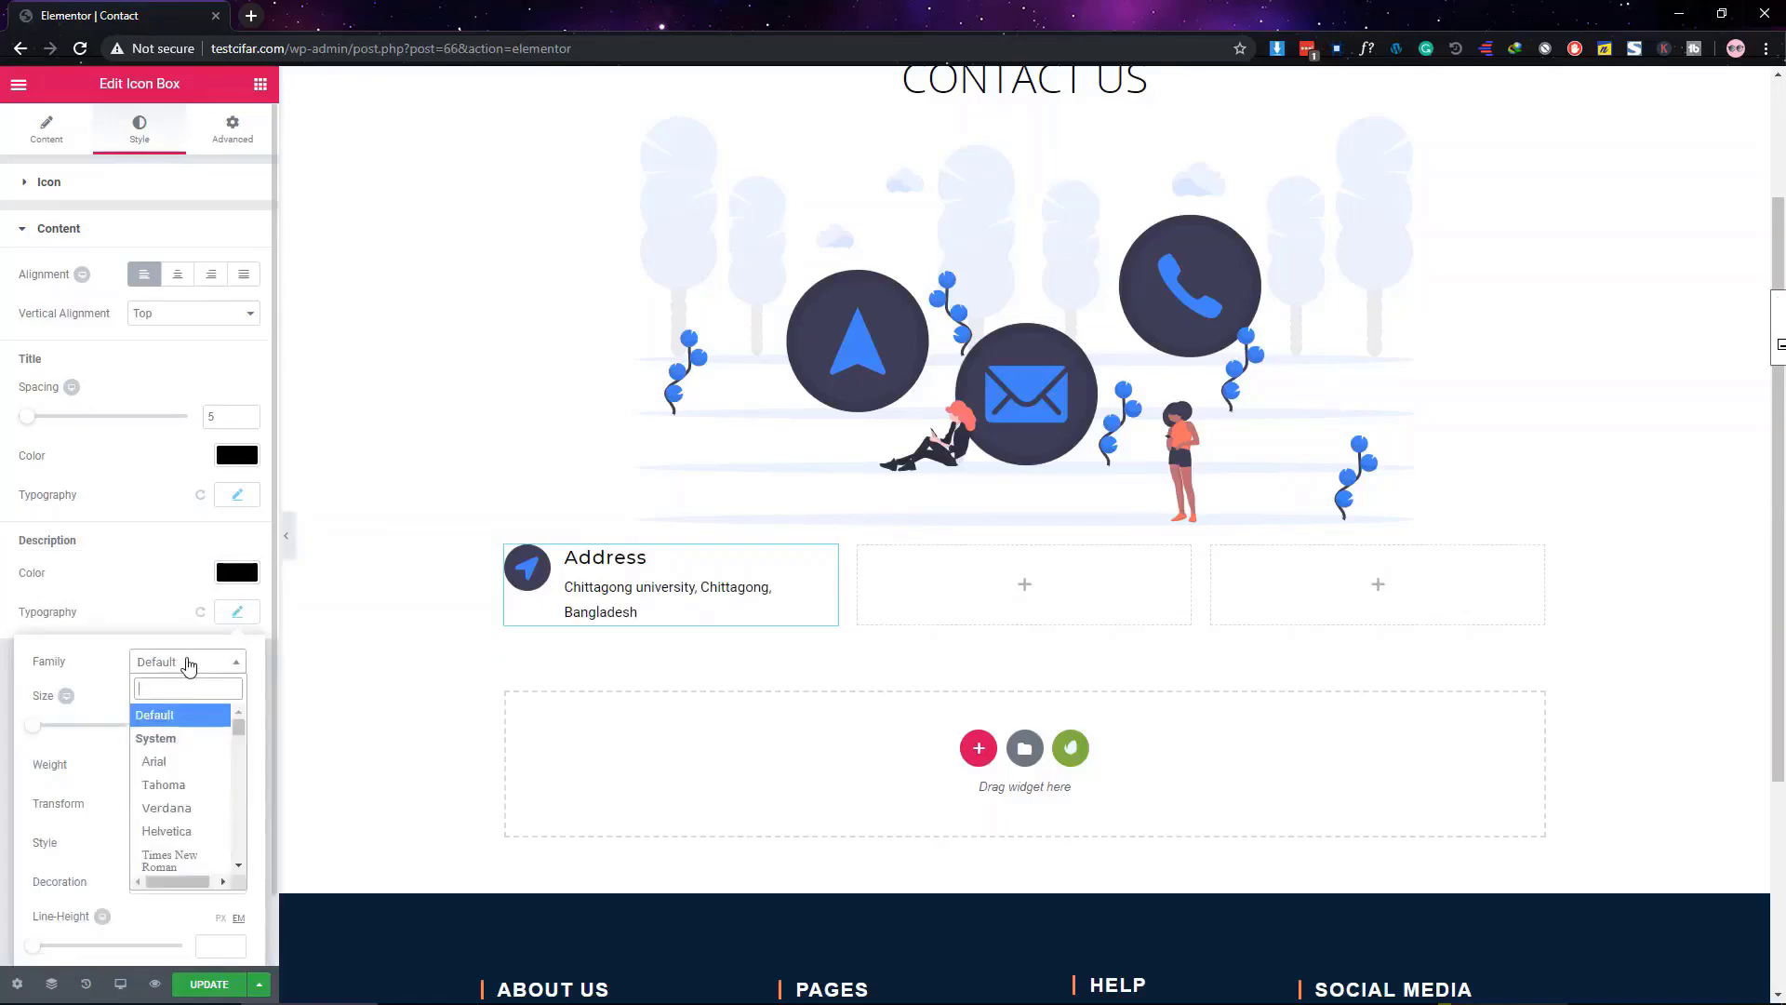
{"action": "type", "text": "r"}
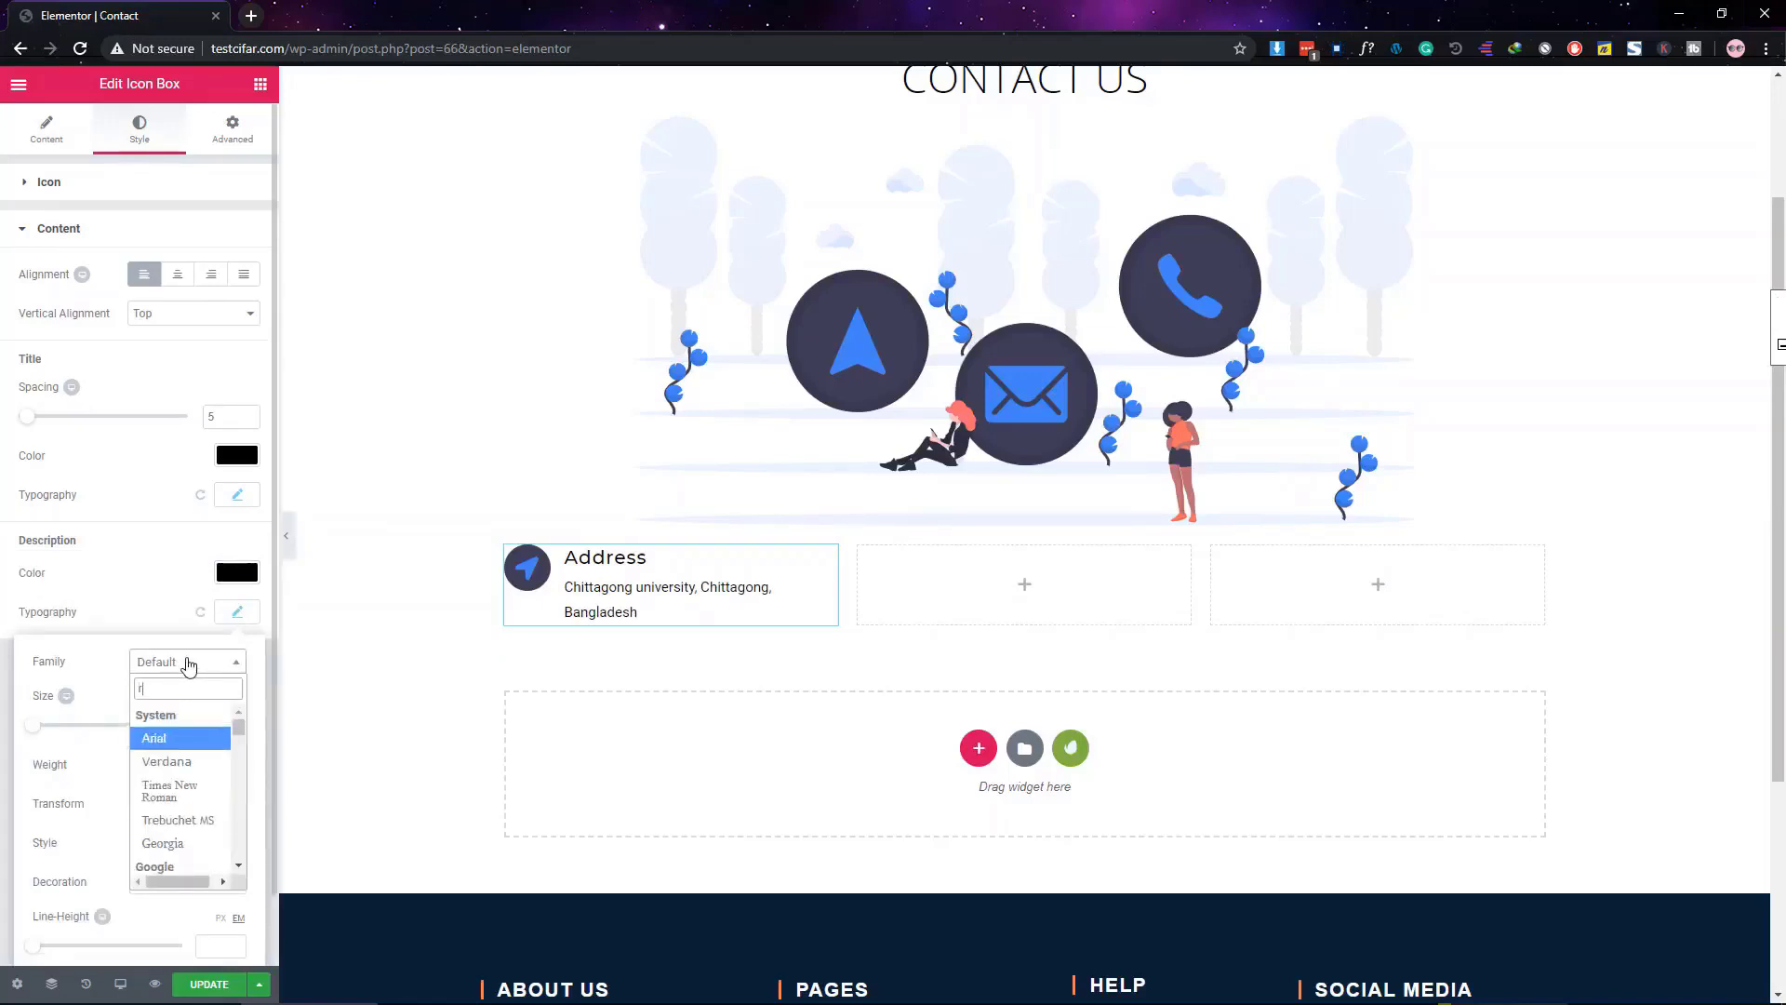
{"action": "key", "text": "BackSpace"}
{"action": "left_click", "coordinate": [157, 600]}
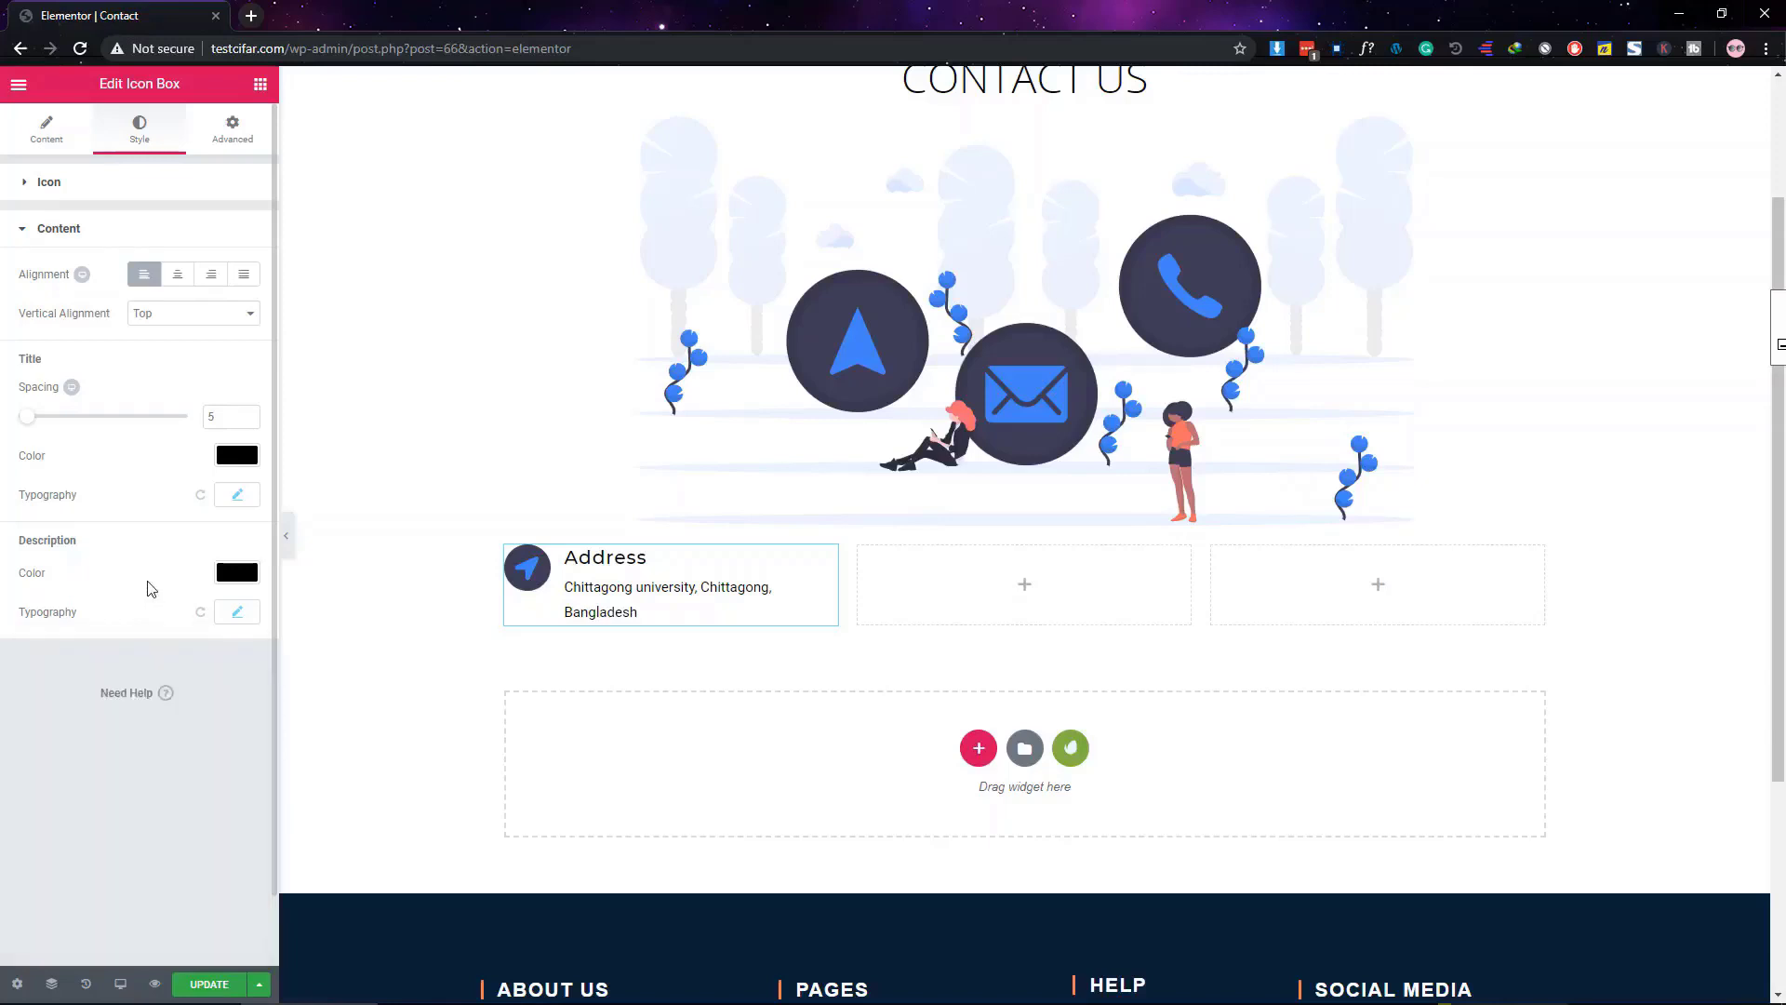
Set the description typography to Roboto, size 18, weight 300
{"action": "left_click", "coordinate": [235, 618]}
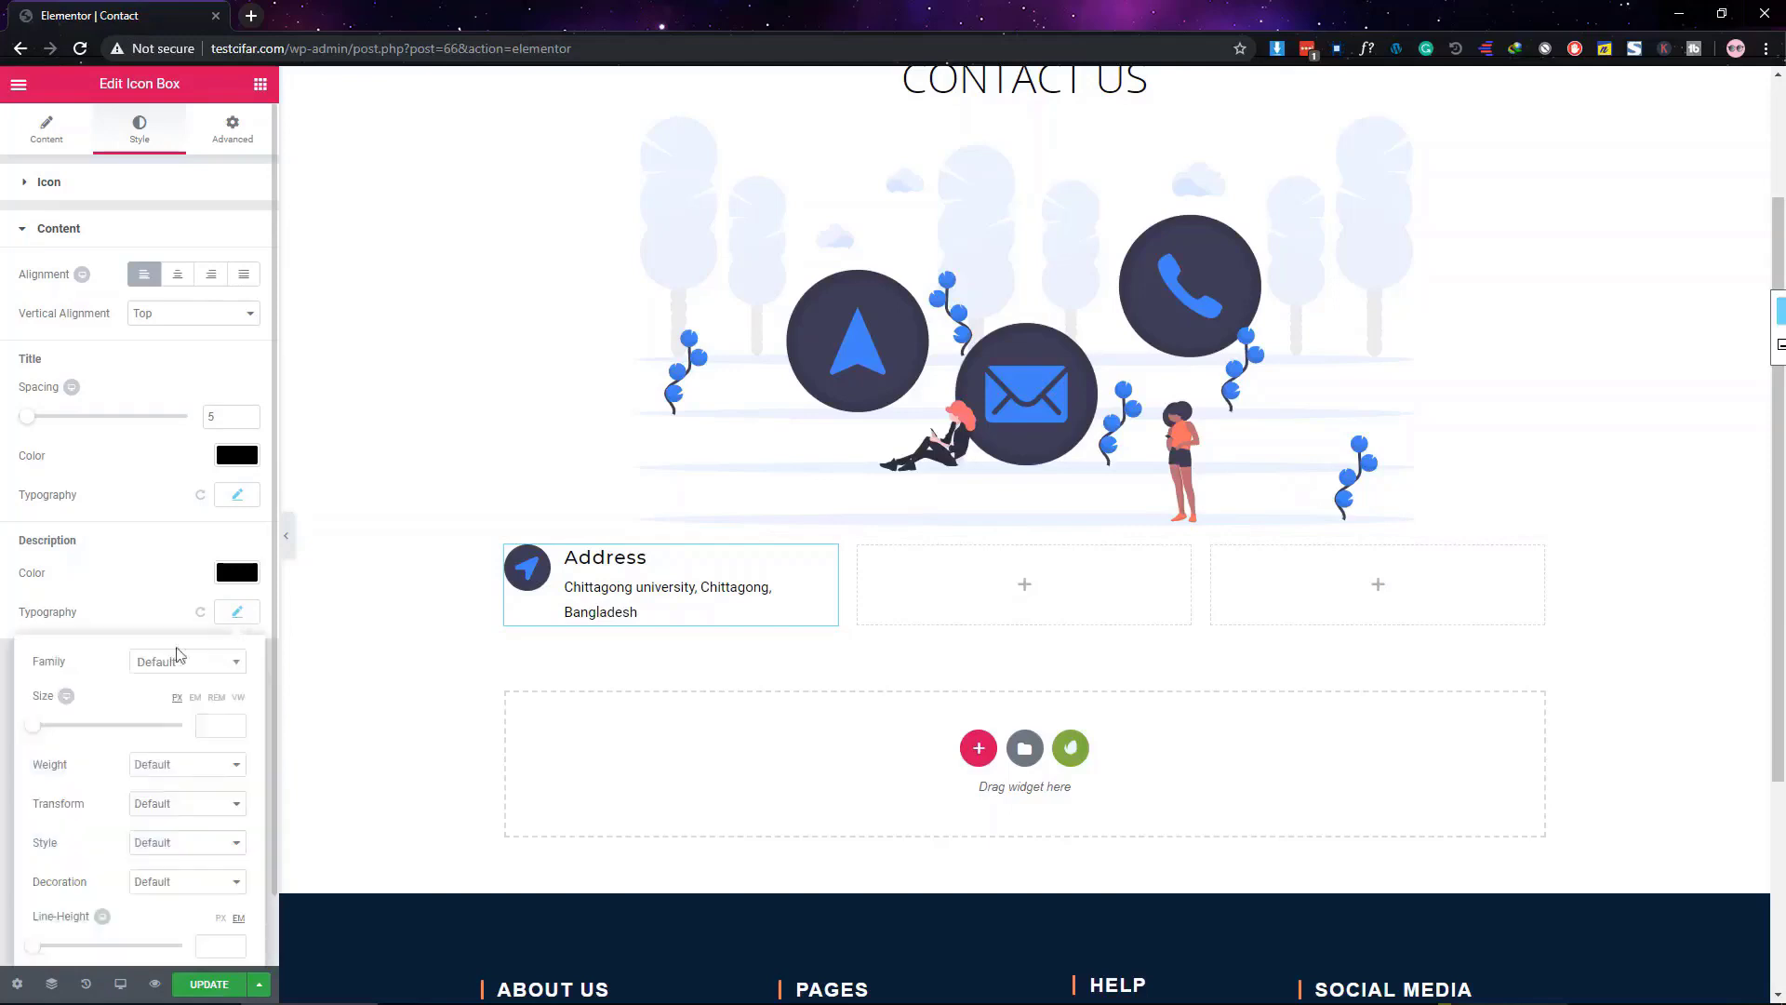
{"action": "left_click", "coordinate": [169, 663]}
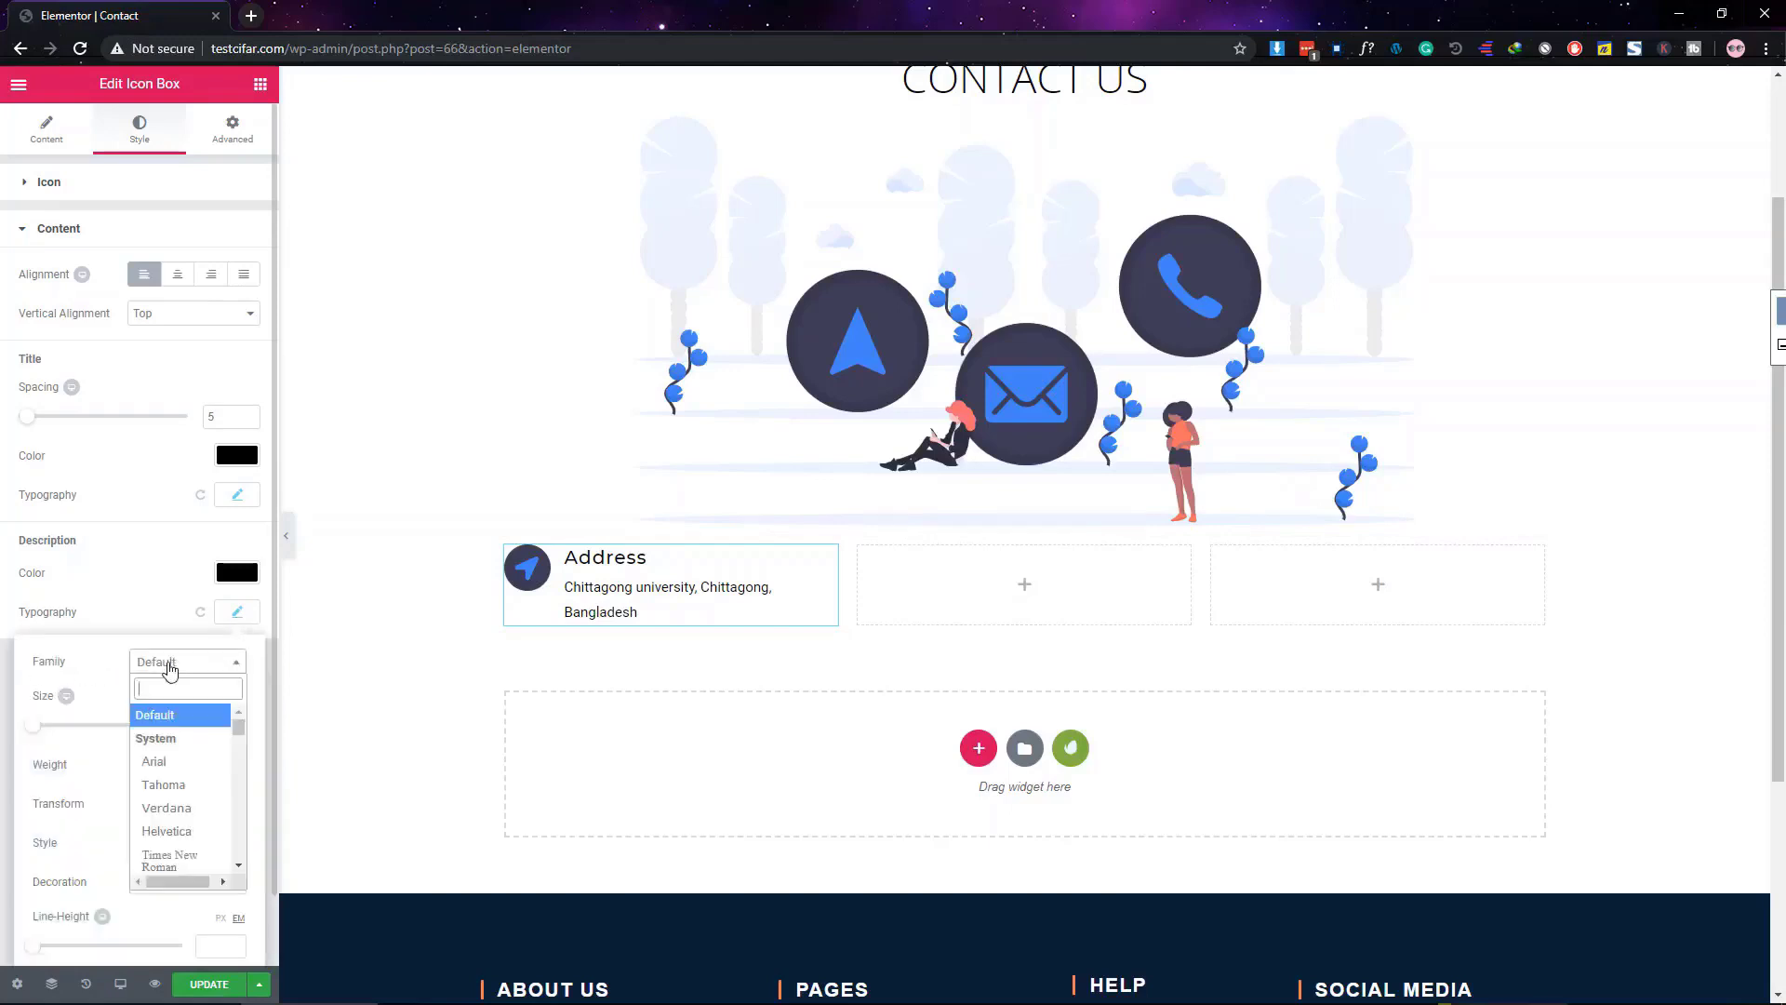
{"action": "type", "text": "robo"}
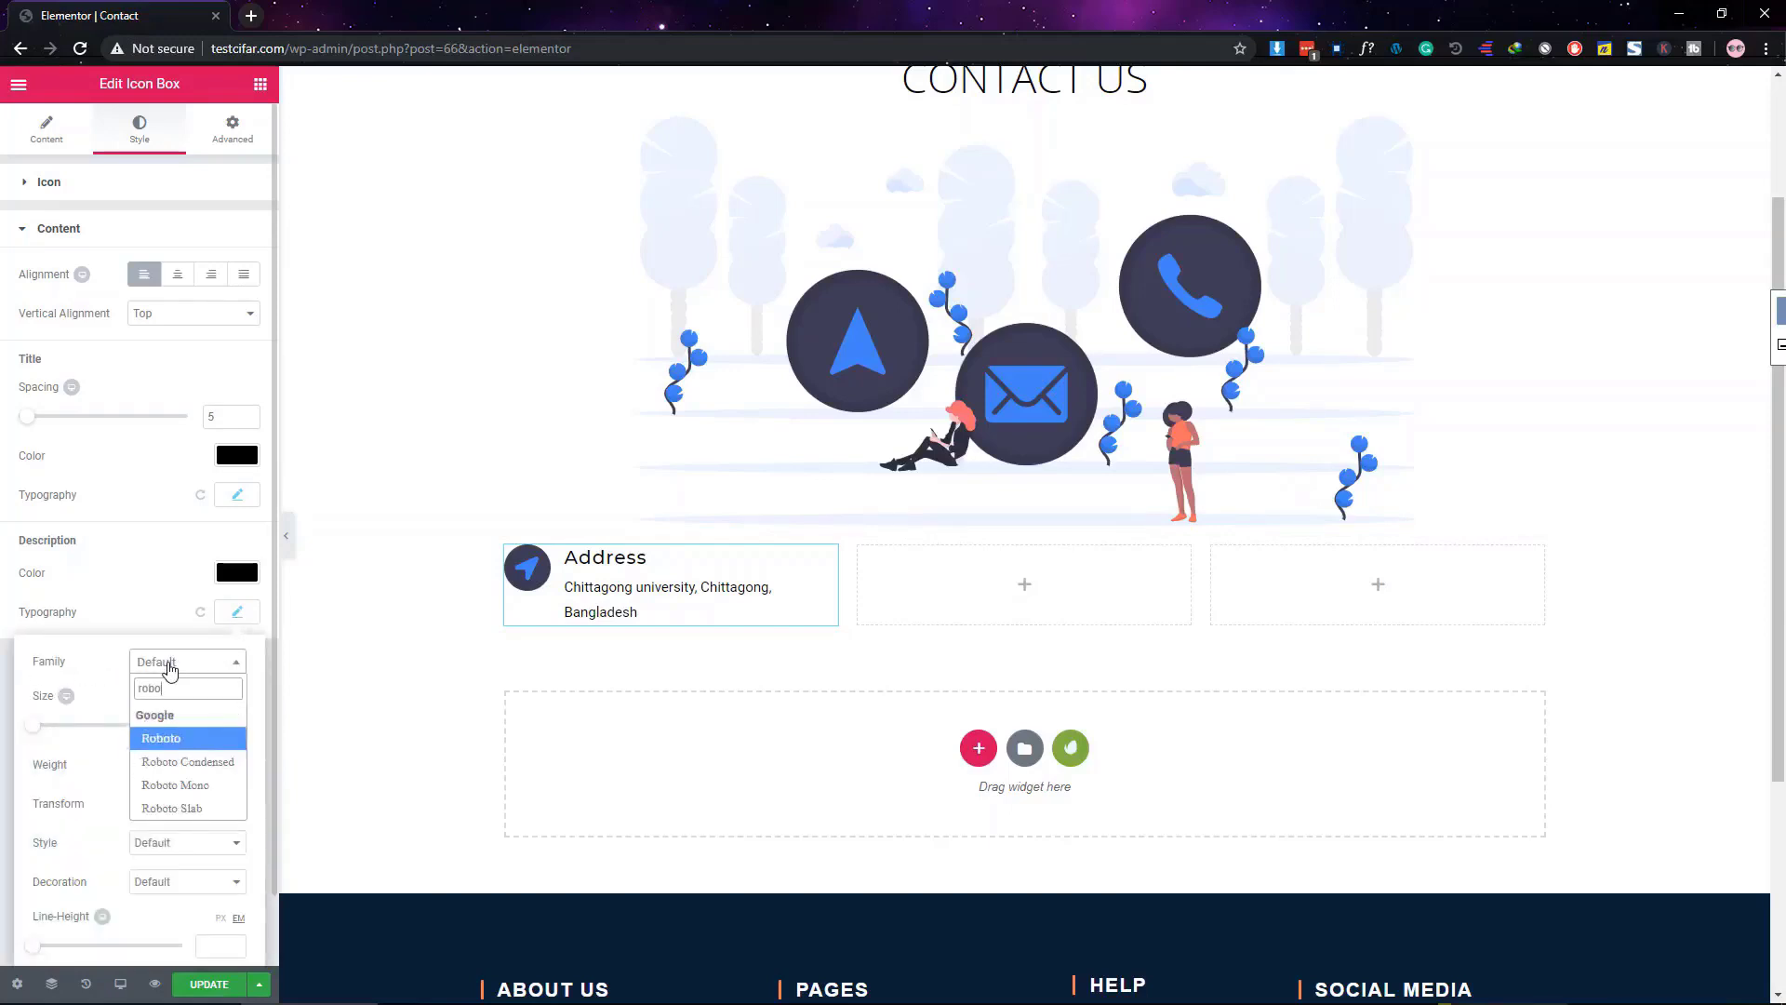
{"action": "key", "text": "Return"}
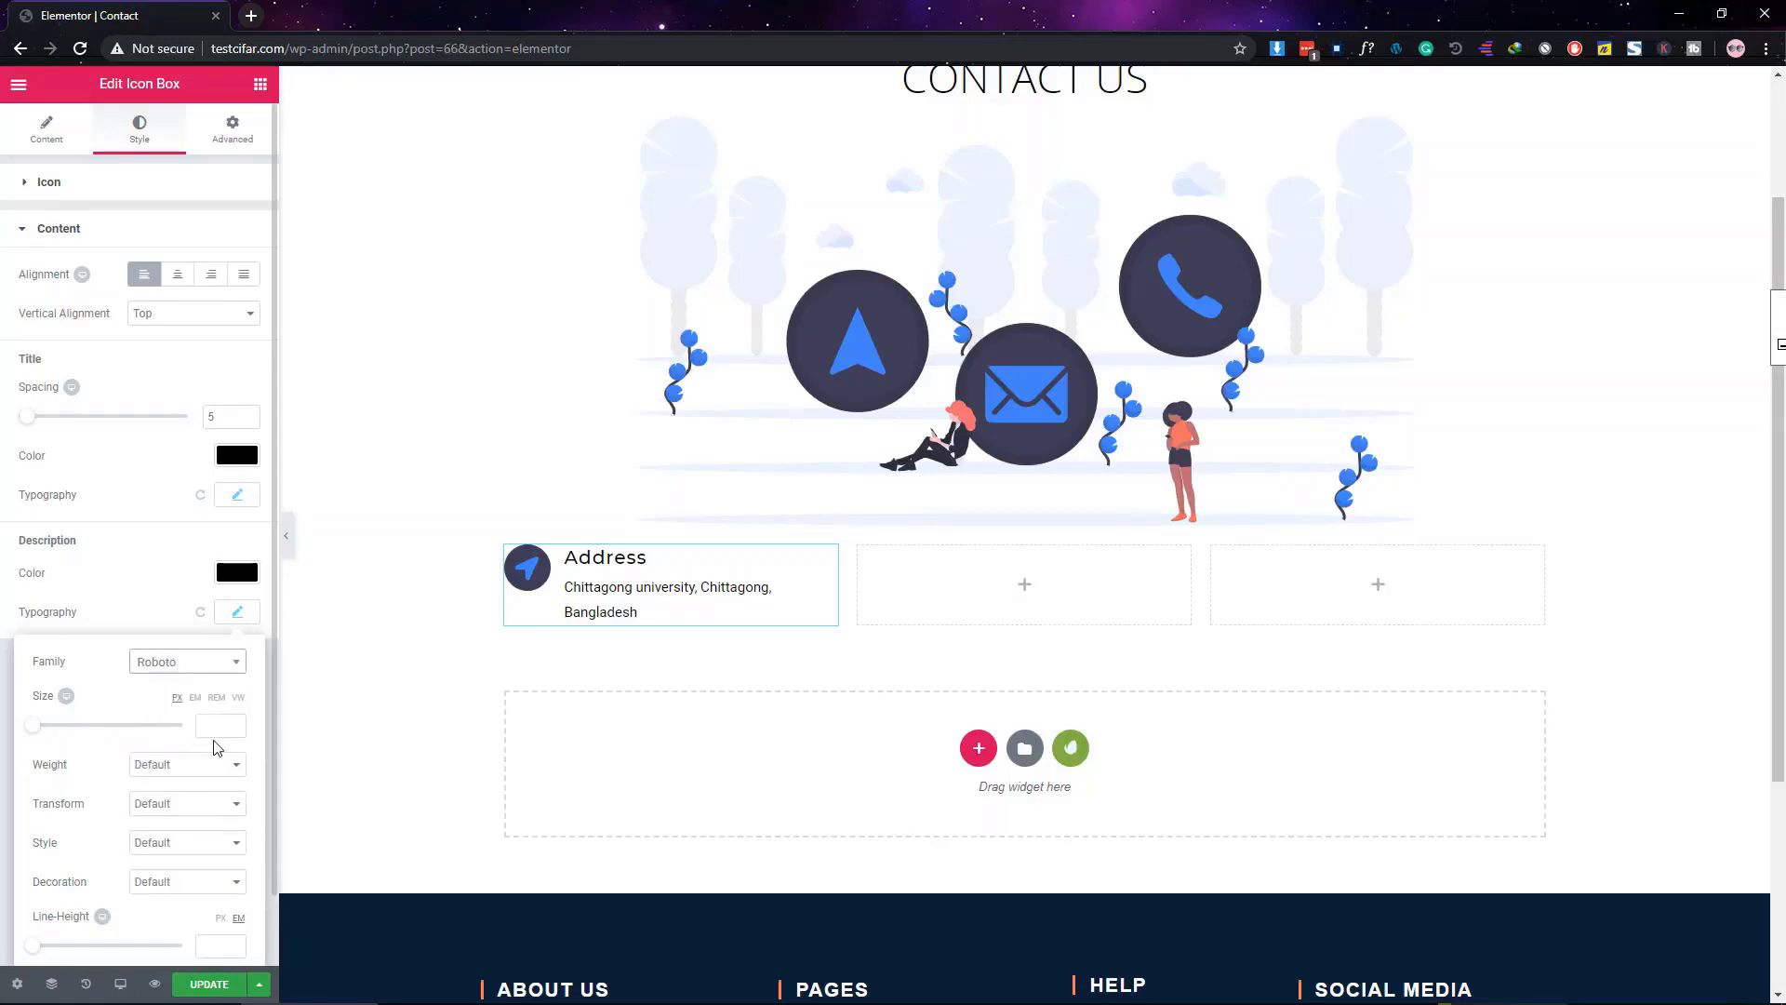
{"action": "left_click", "coordinate": [213, 732]}
{"action": "type", "text": "18"}
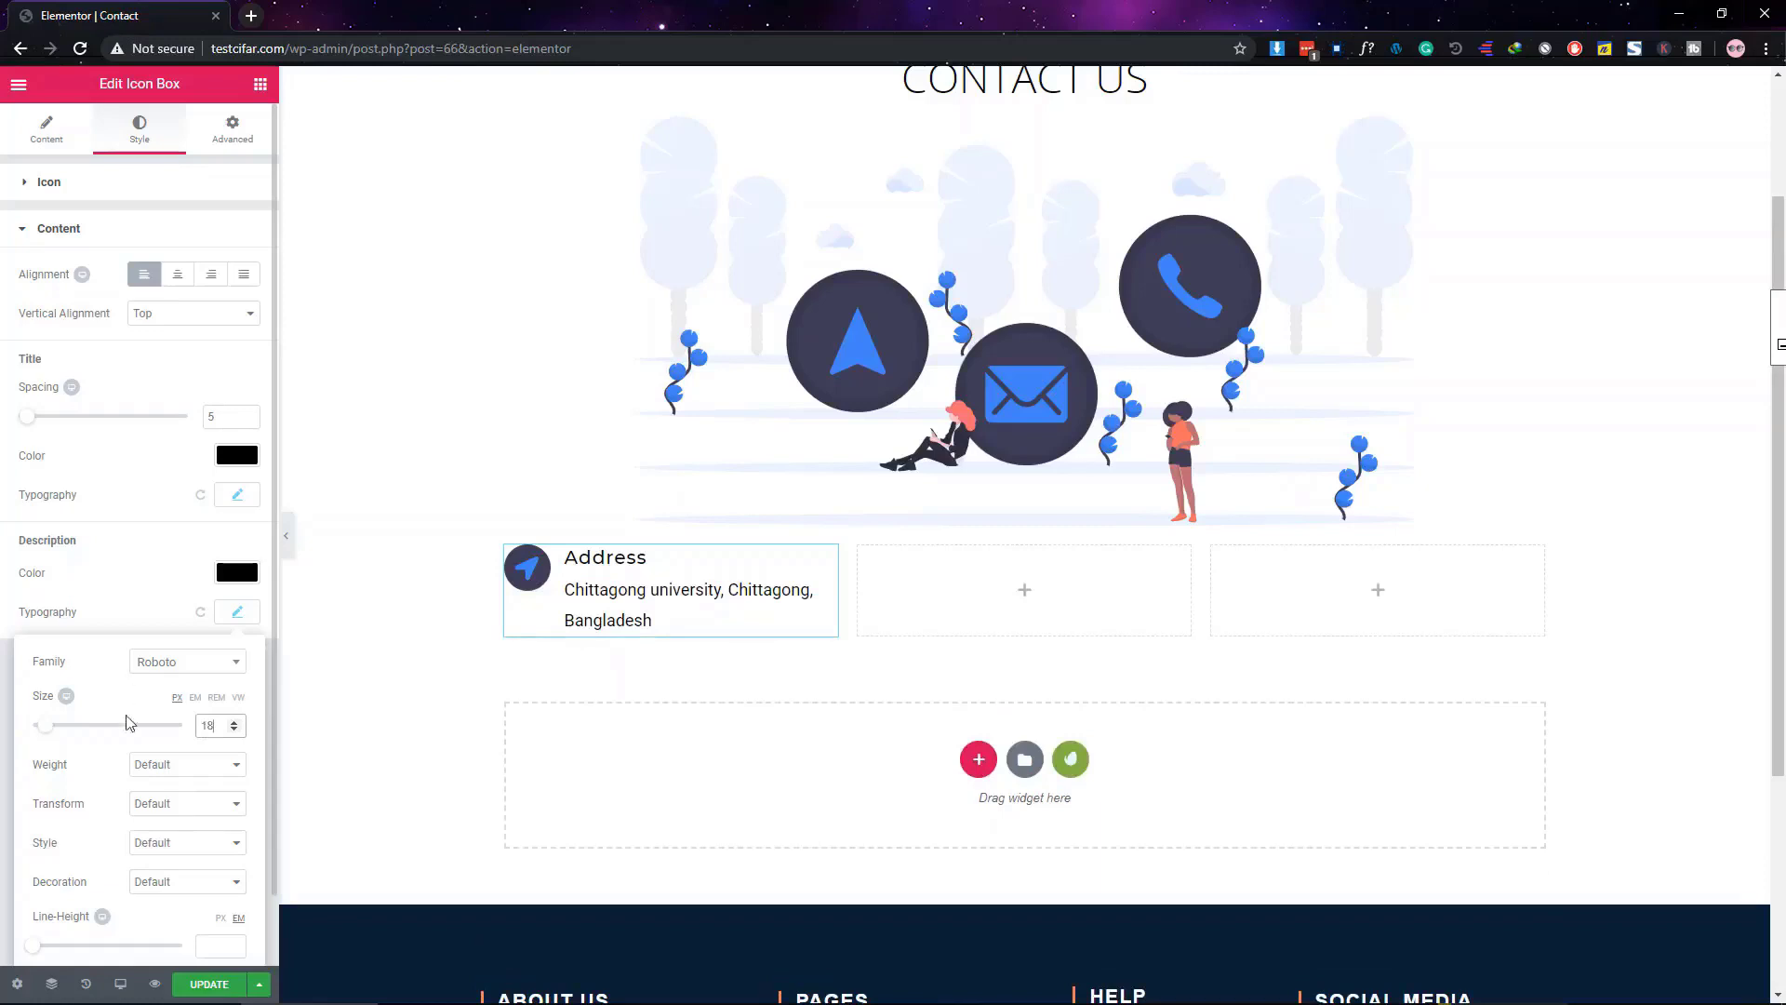
{"action": "left_click", "coordinate": [163, 770]}
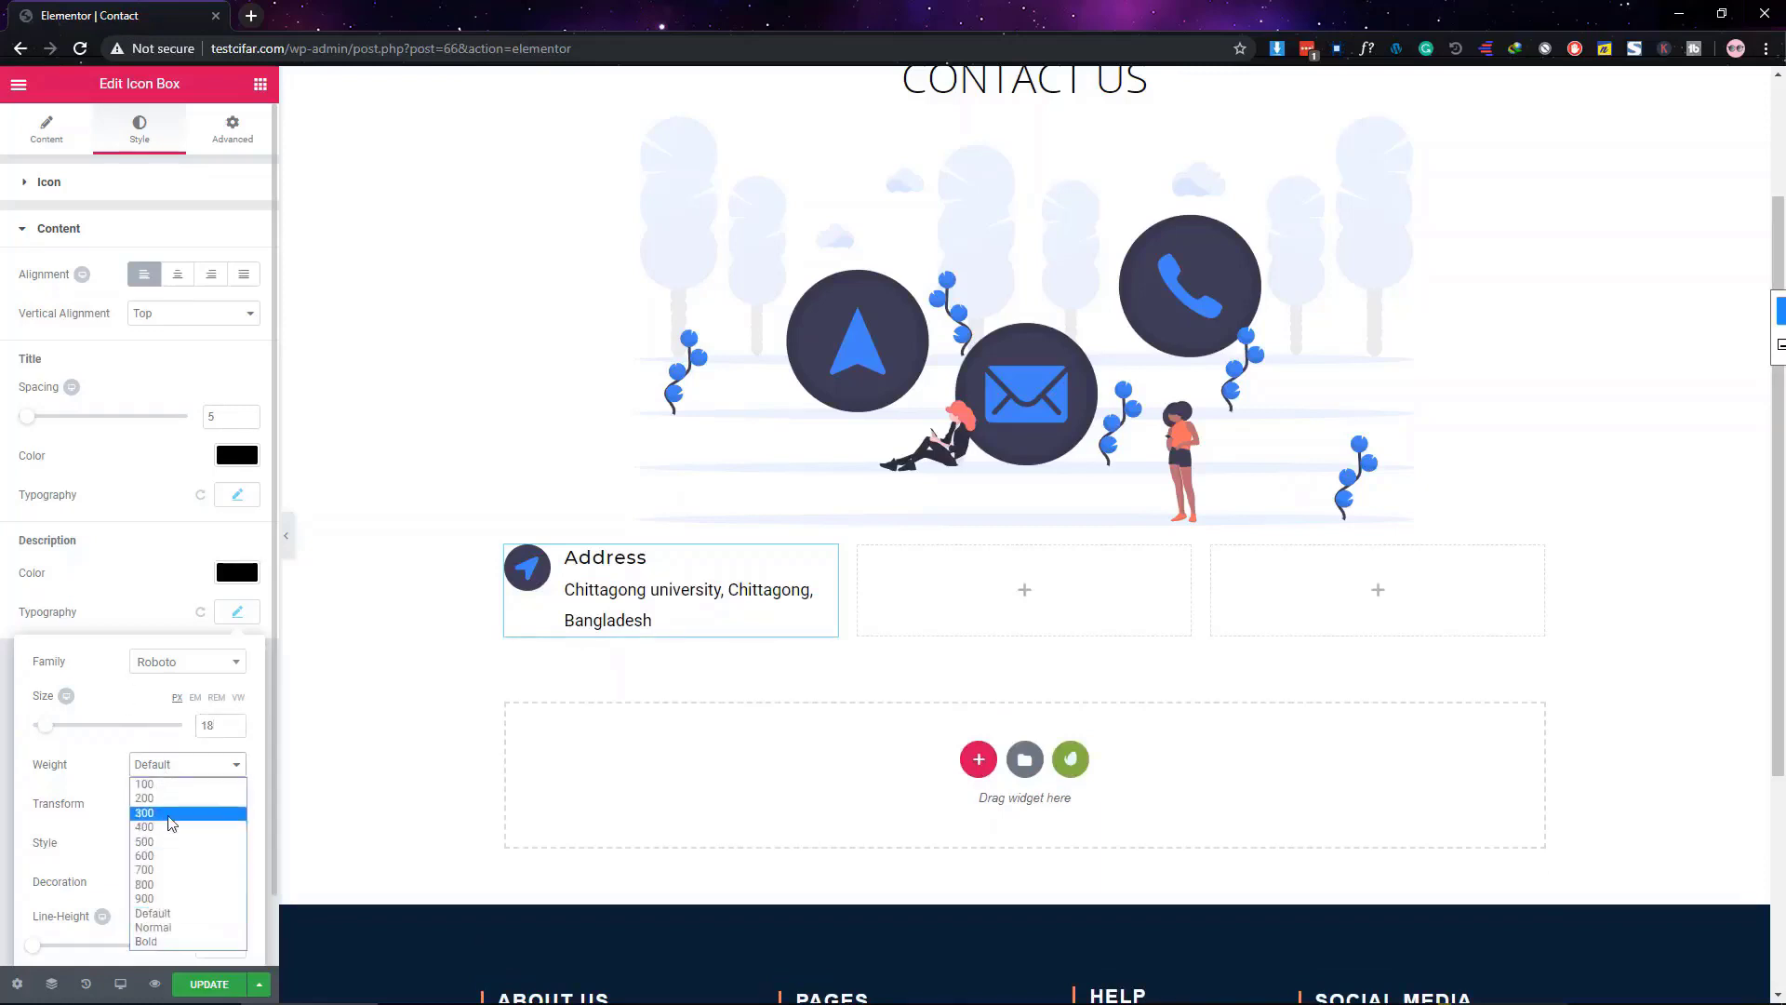
{"action": "left_click", "coordinate": [170, 813]}
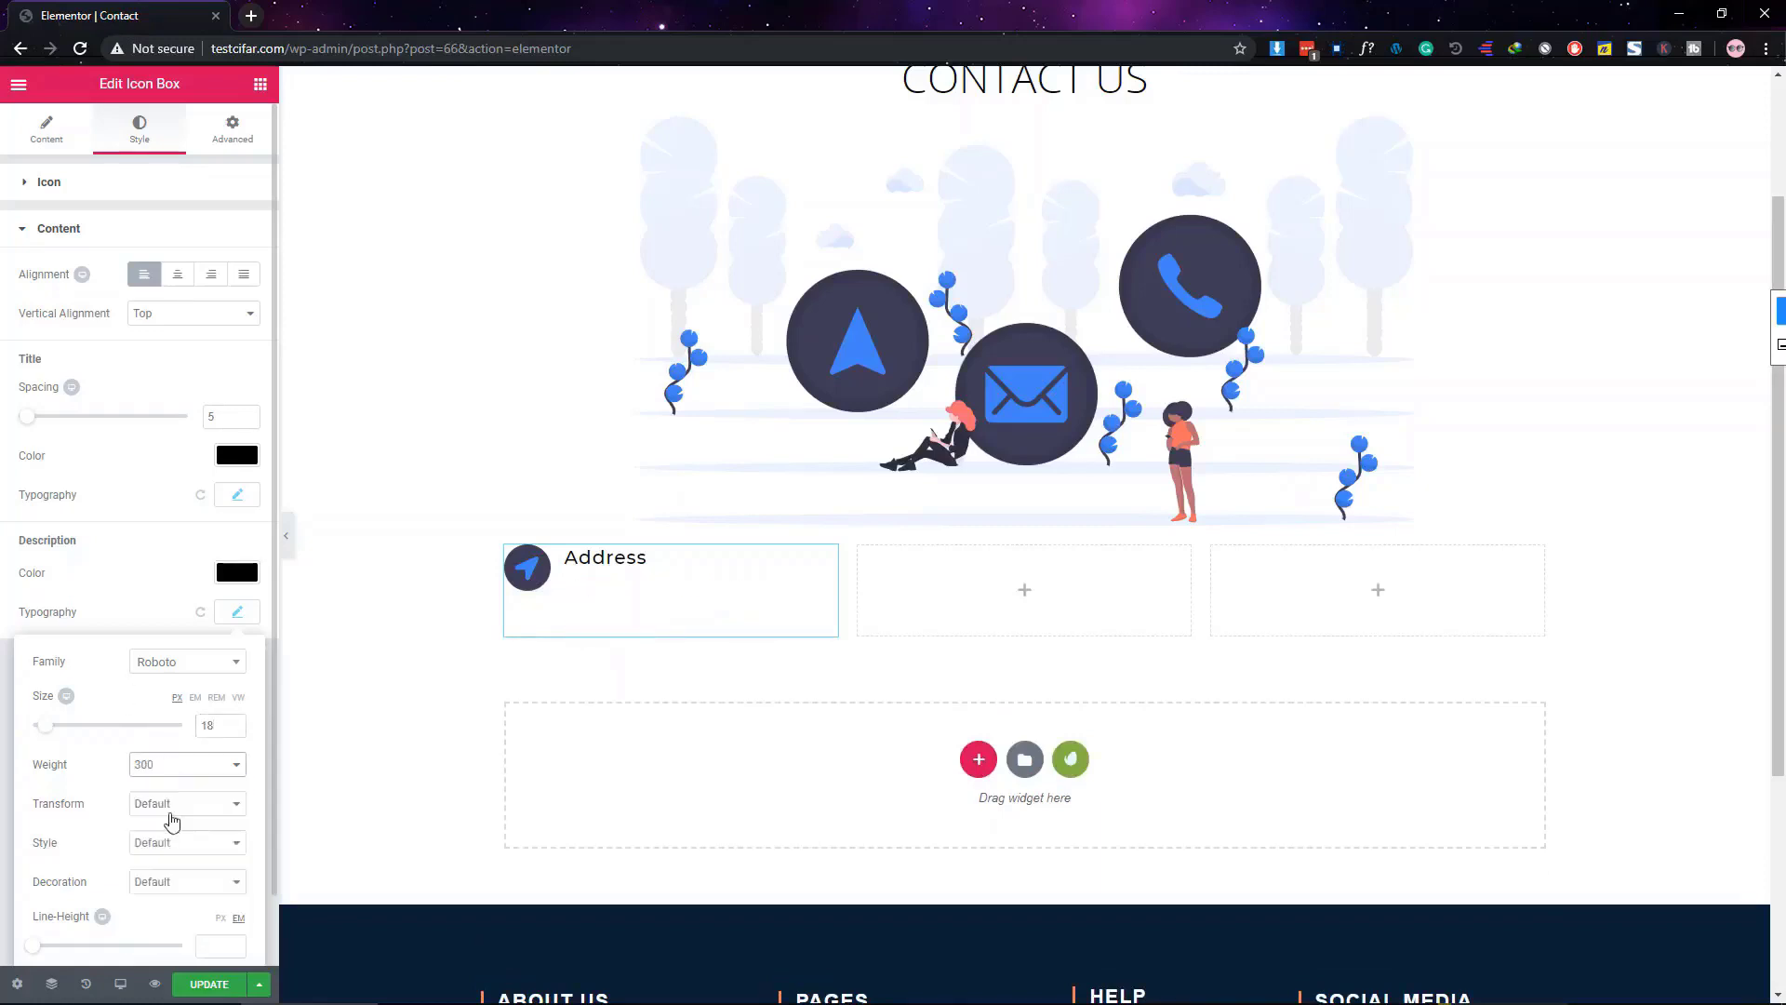
{"action": "left_click", "coordinate": [158, 605]}
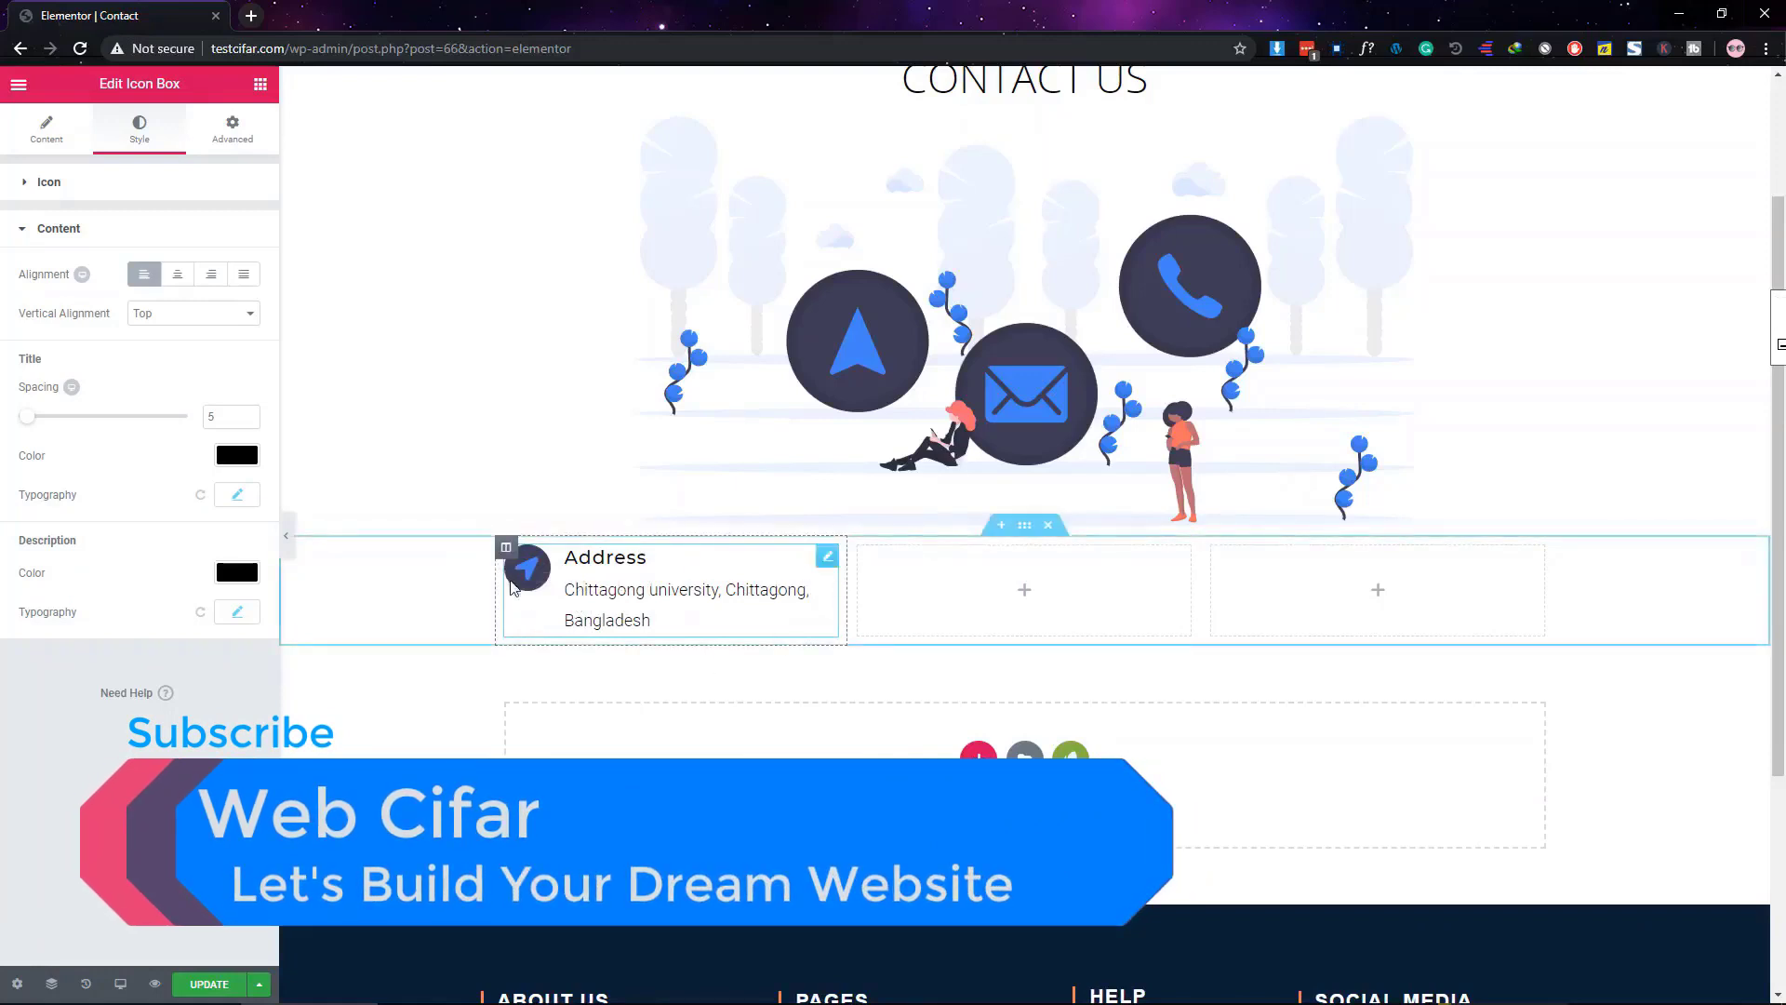
Give the Address column a light grey #ddd classic background
{"action": "left_click", "coordinate": [505, 548]}
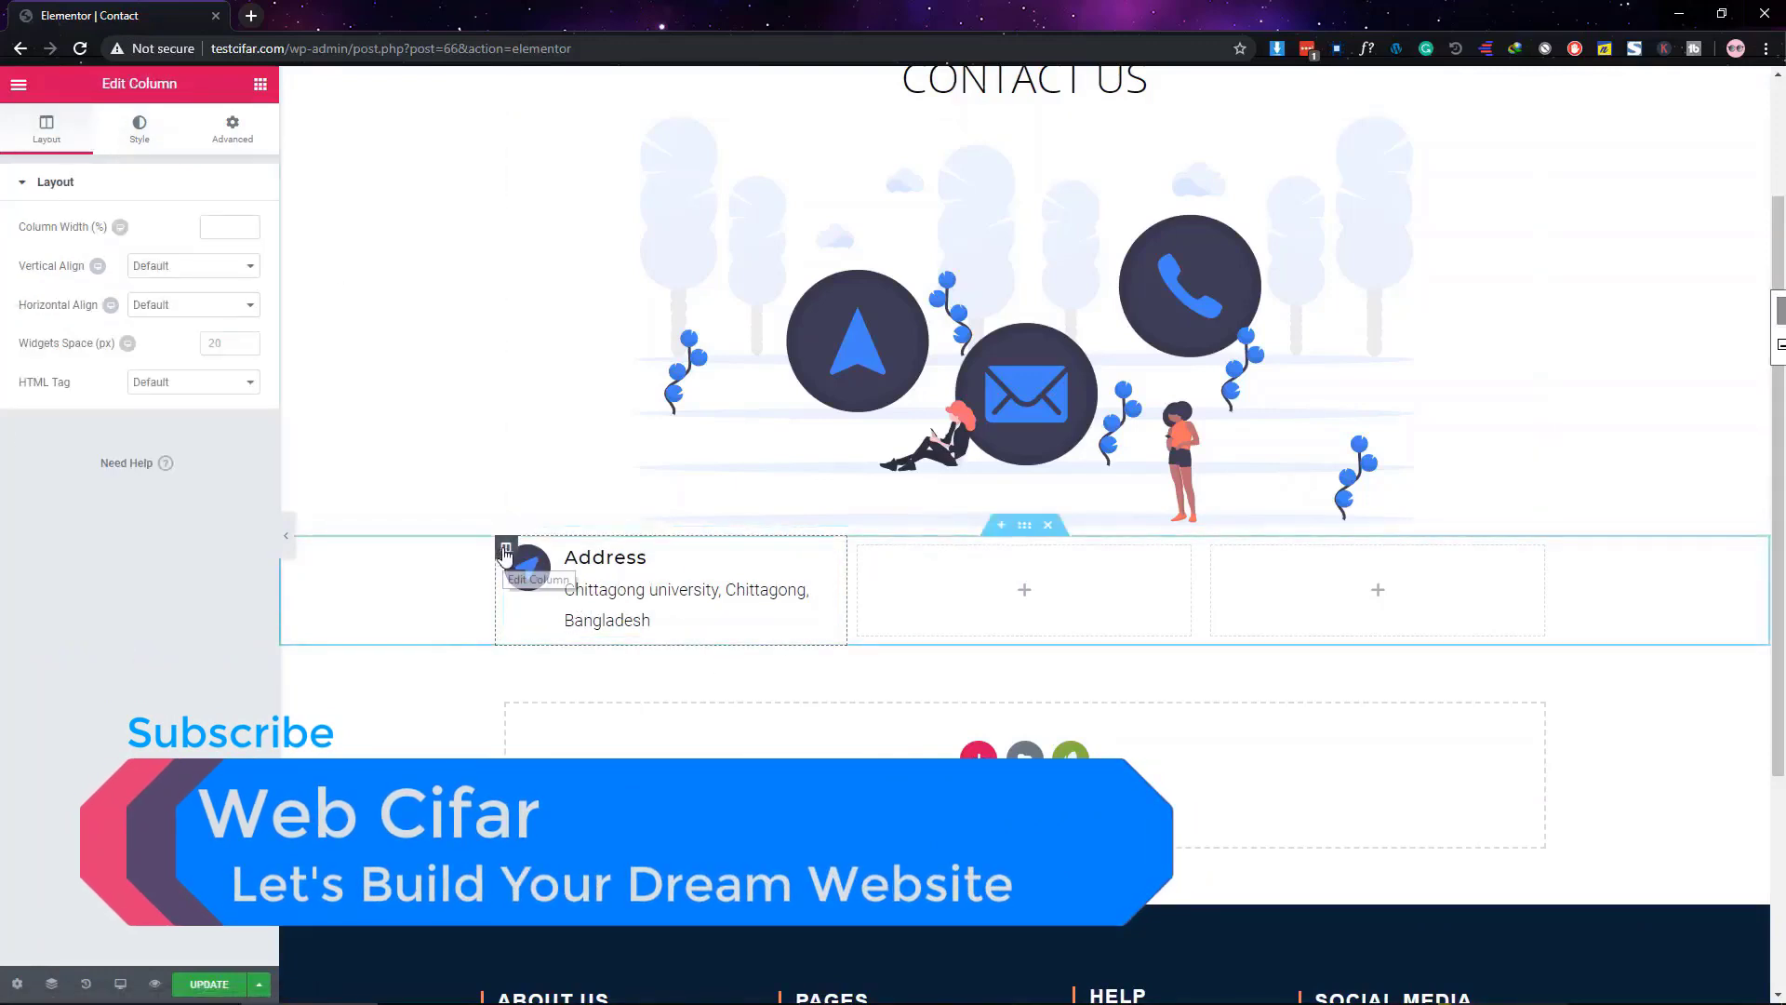
{"action": "left_click", "coordinate": [140, 128]}
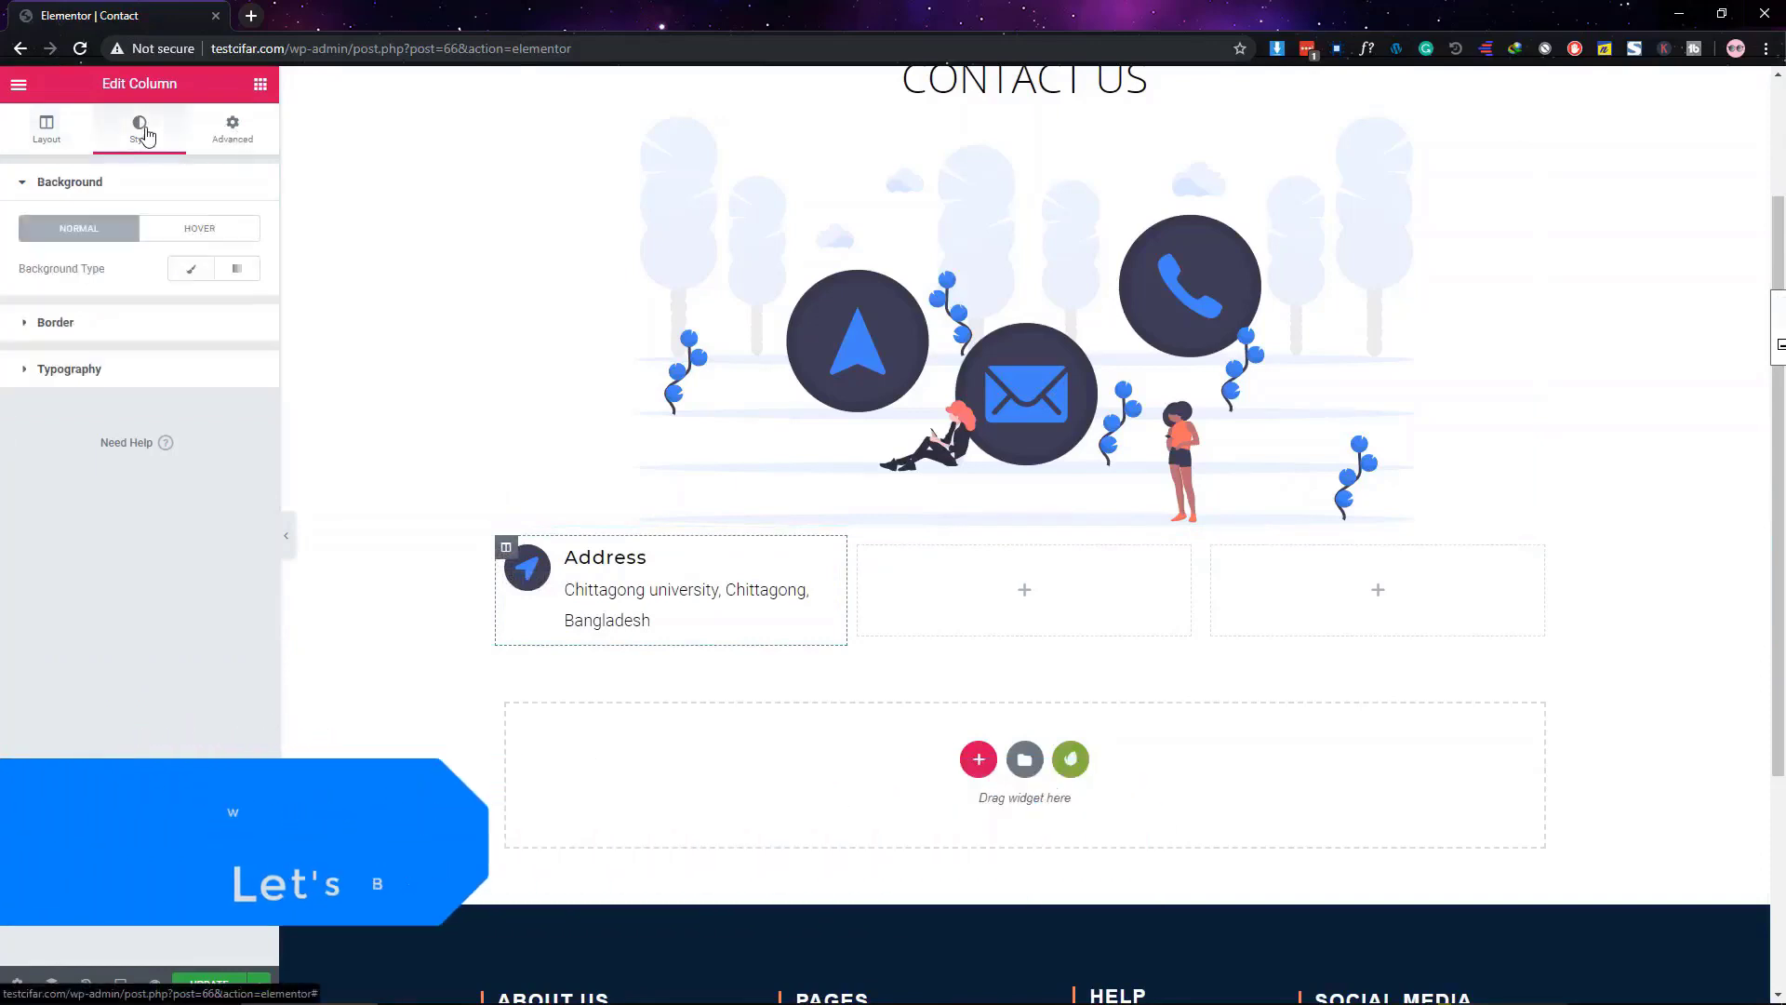
{"action": "left_click", "coordinate": [173, 277]}
{"action": "left_click", "coordinate": [238, 307]}
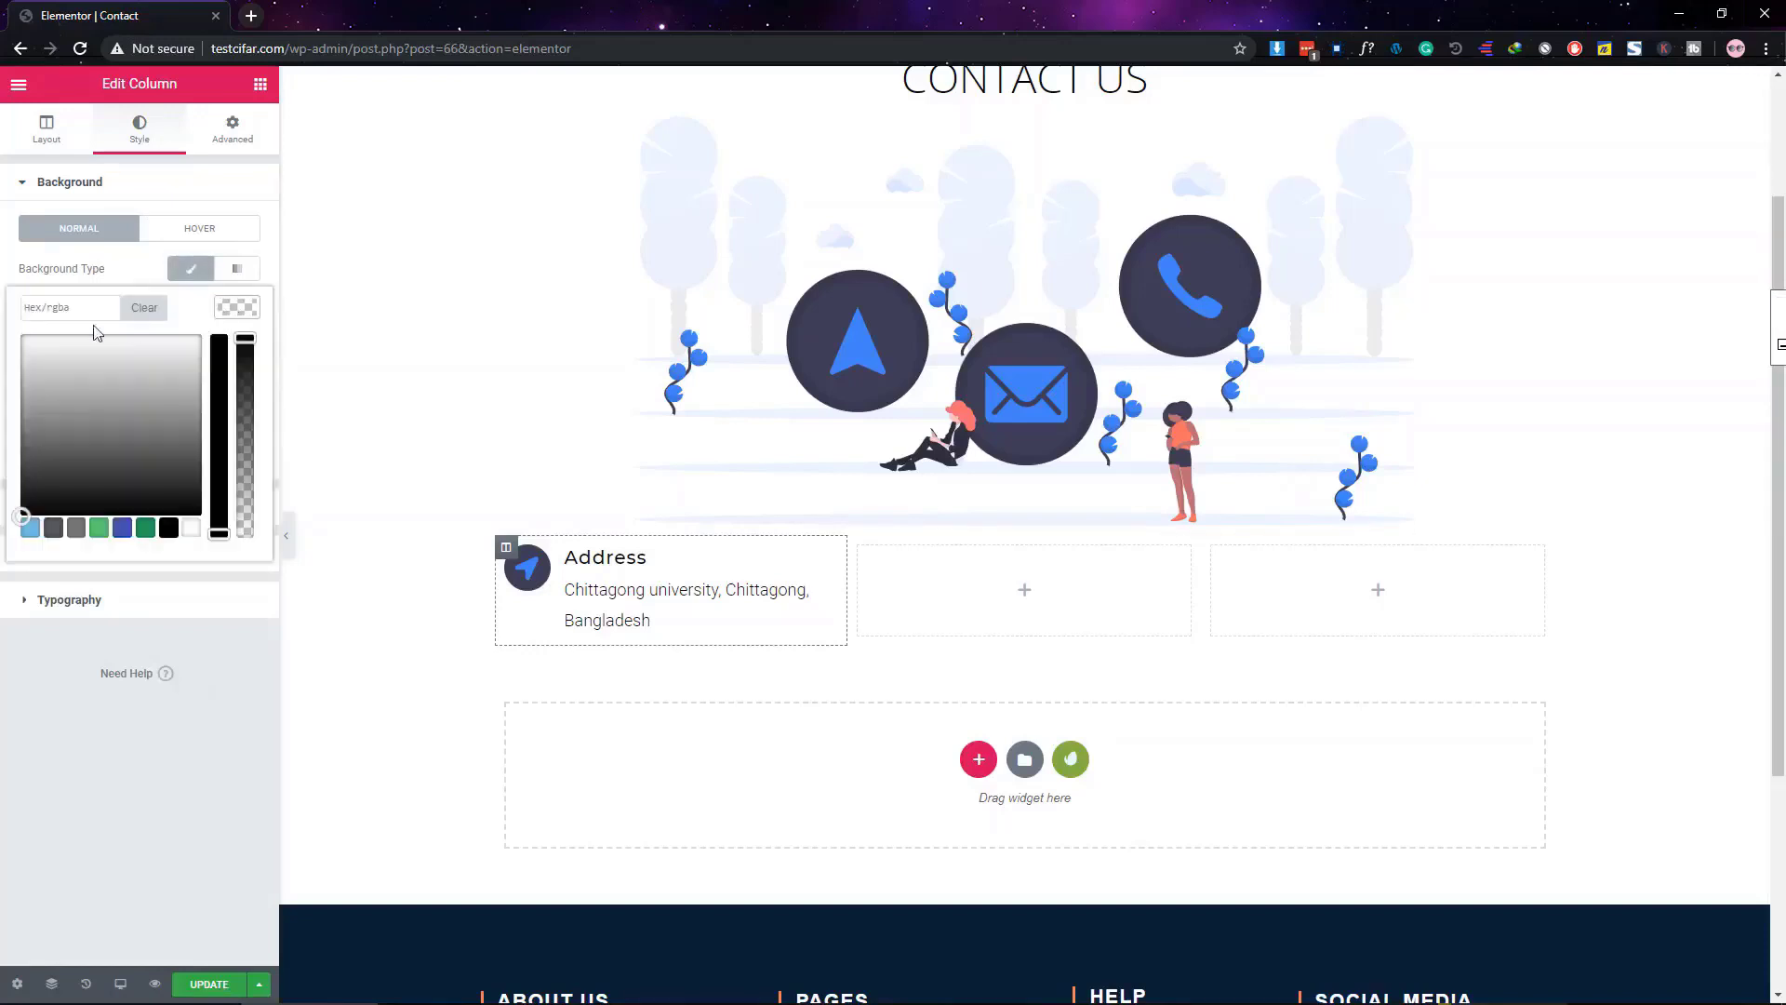
{"action": "left_click", "coordinate": [54, 311]}
{"action": "type", "text": "#ddd"}
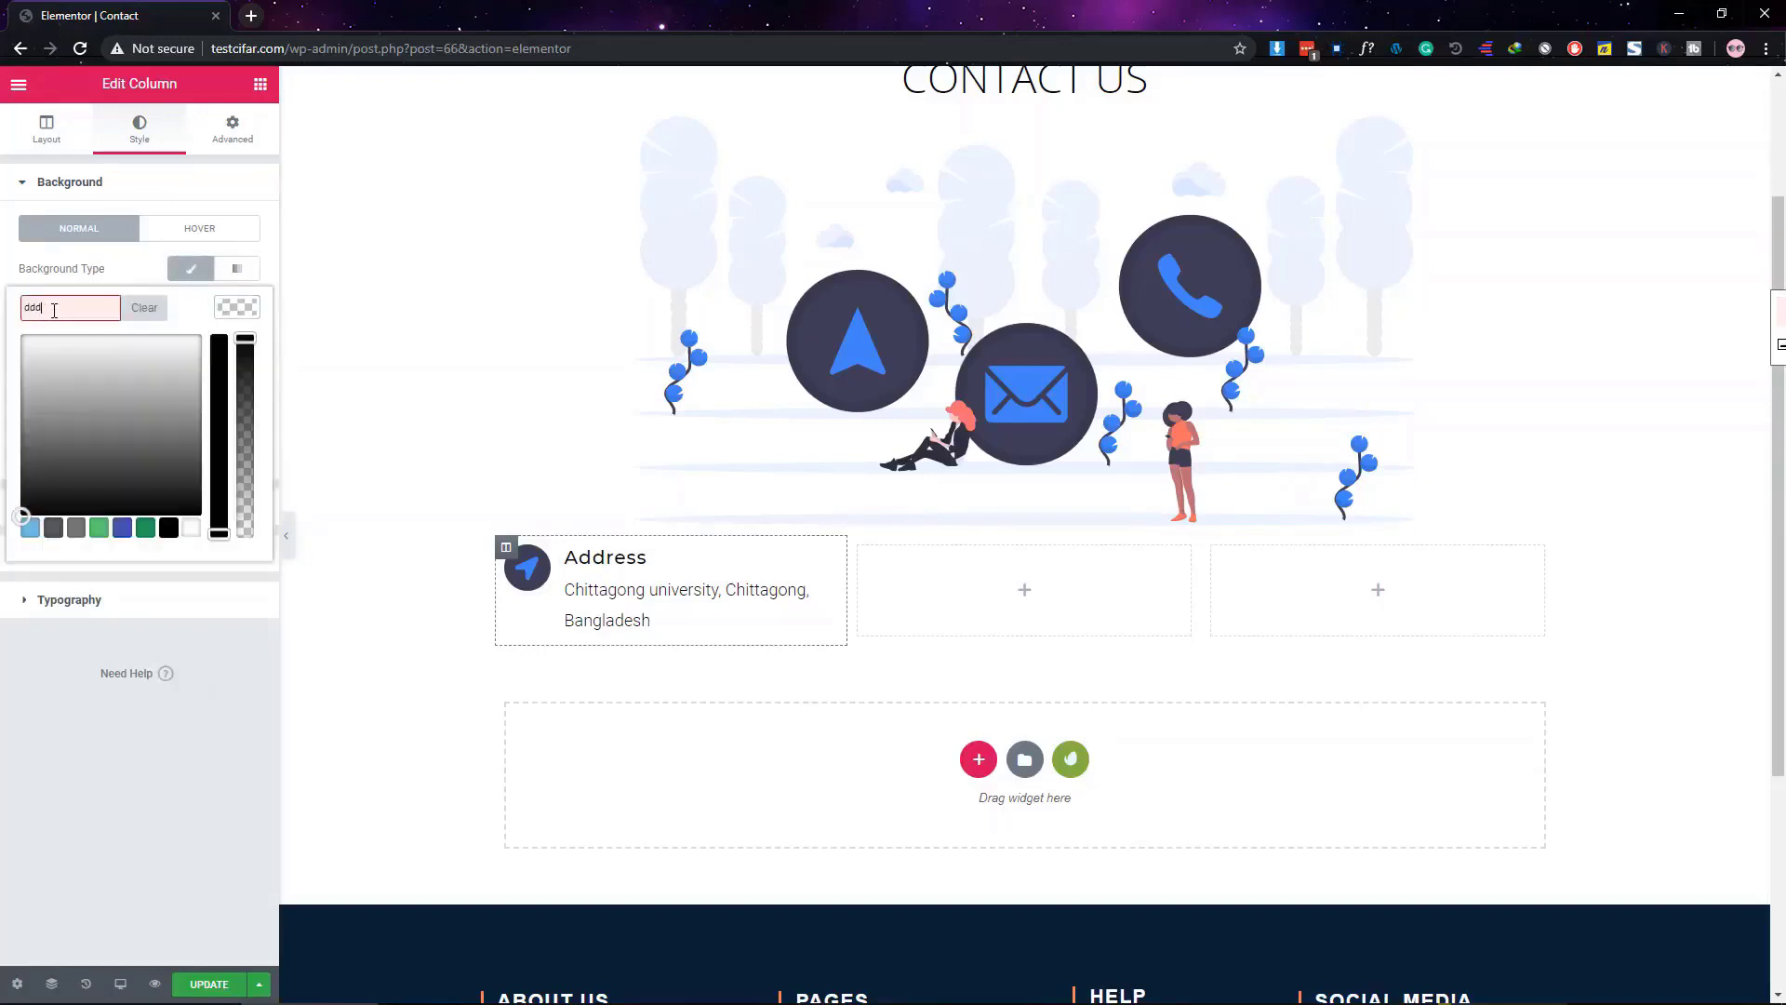
{"action": "left_click", "coordinate": [153, 787]}
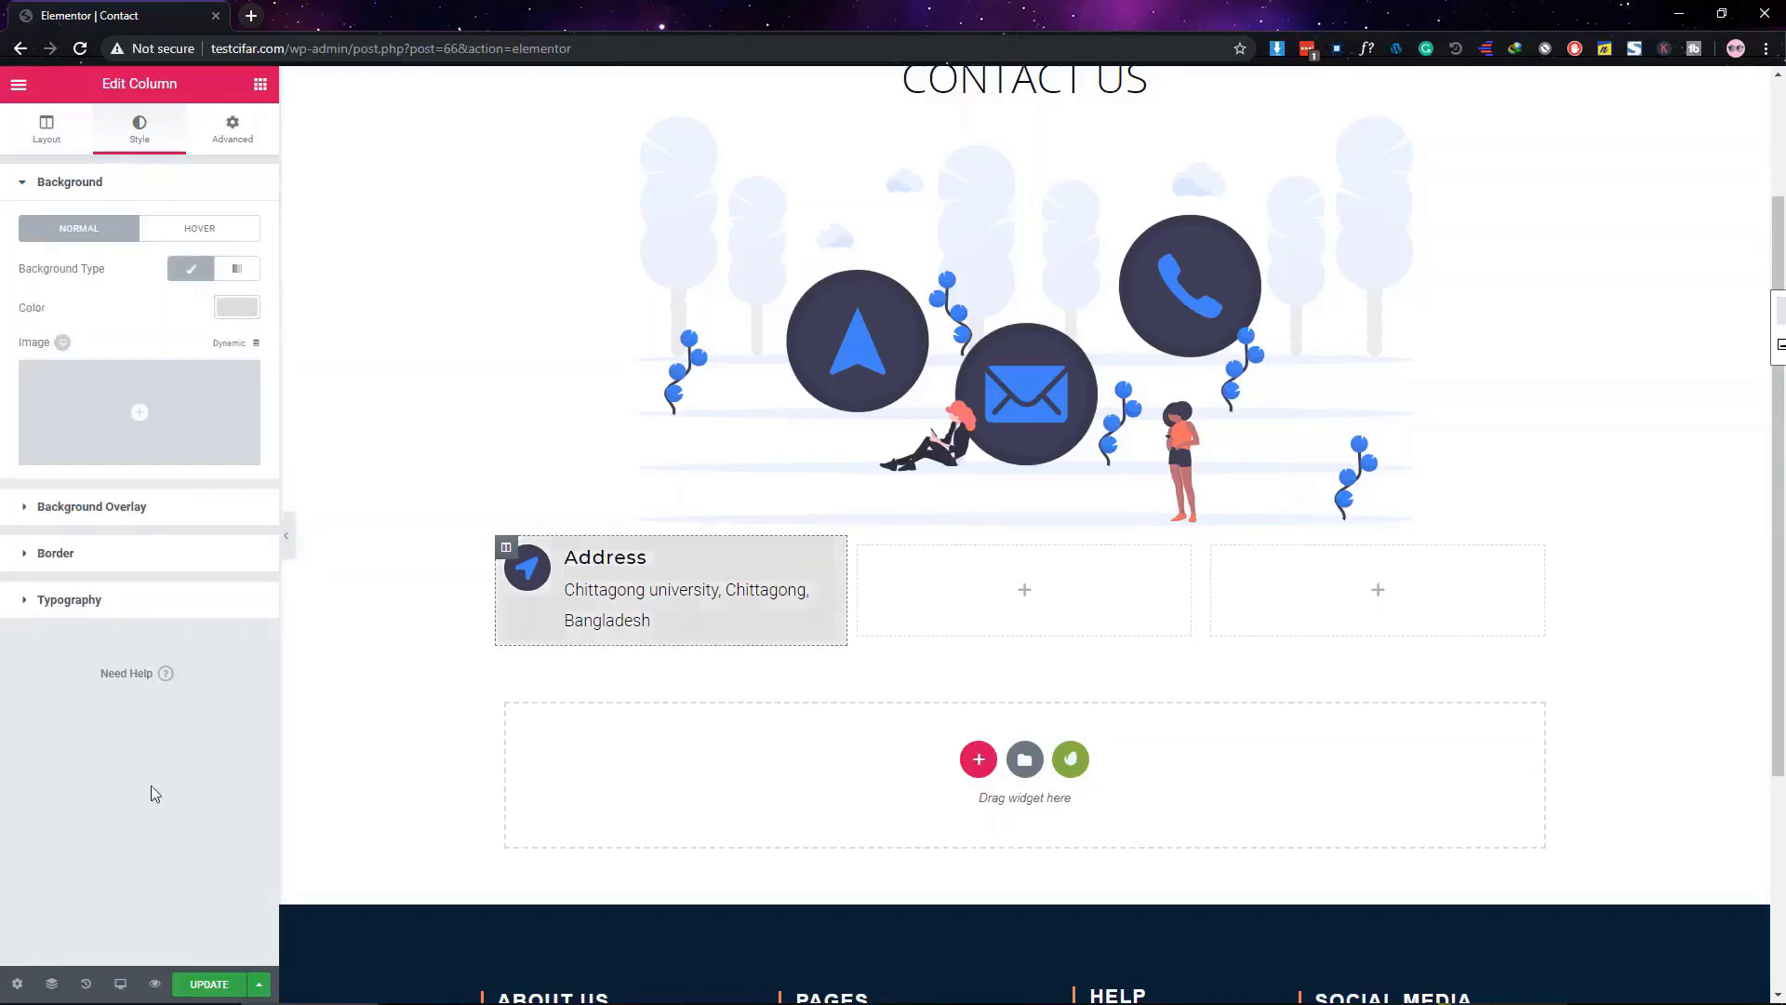
Preview the grey column full-page, then bring up its margin and padding settings
{"action": "left_click", "coordinate": [232, 312]}
{"action": "left_click", "coordinate": [171, 772]}
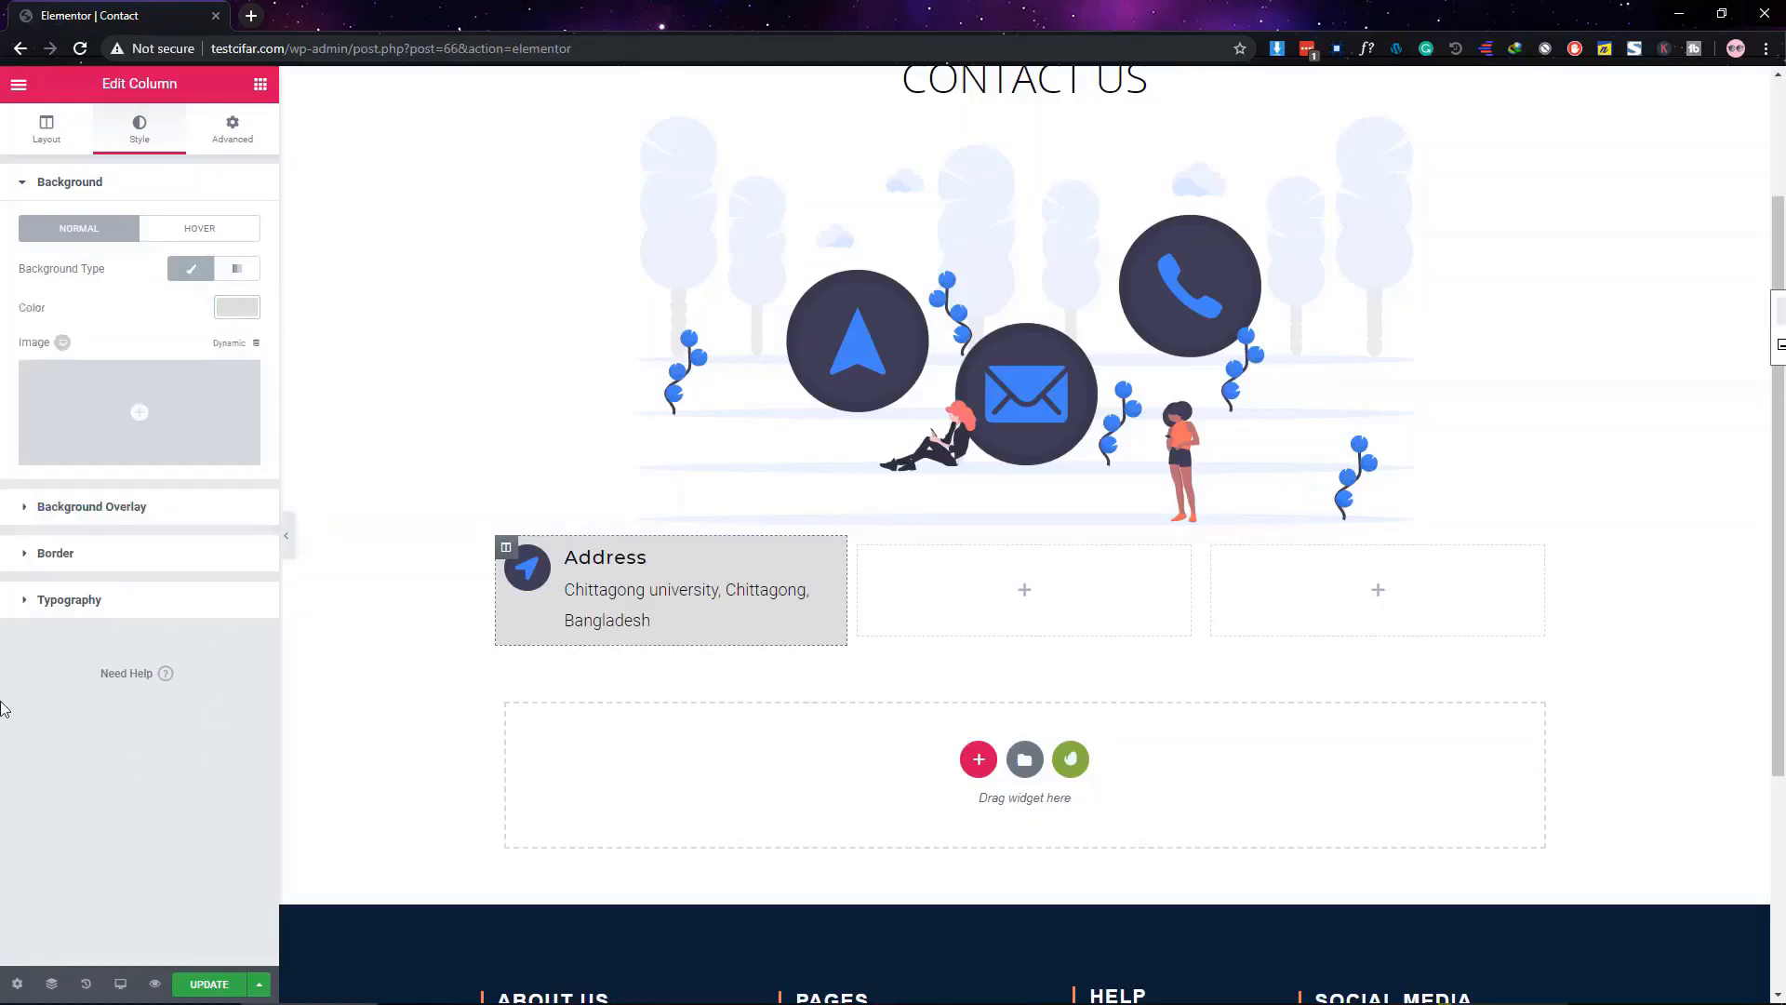
{"action": "key", "text": "ctrl+p"}
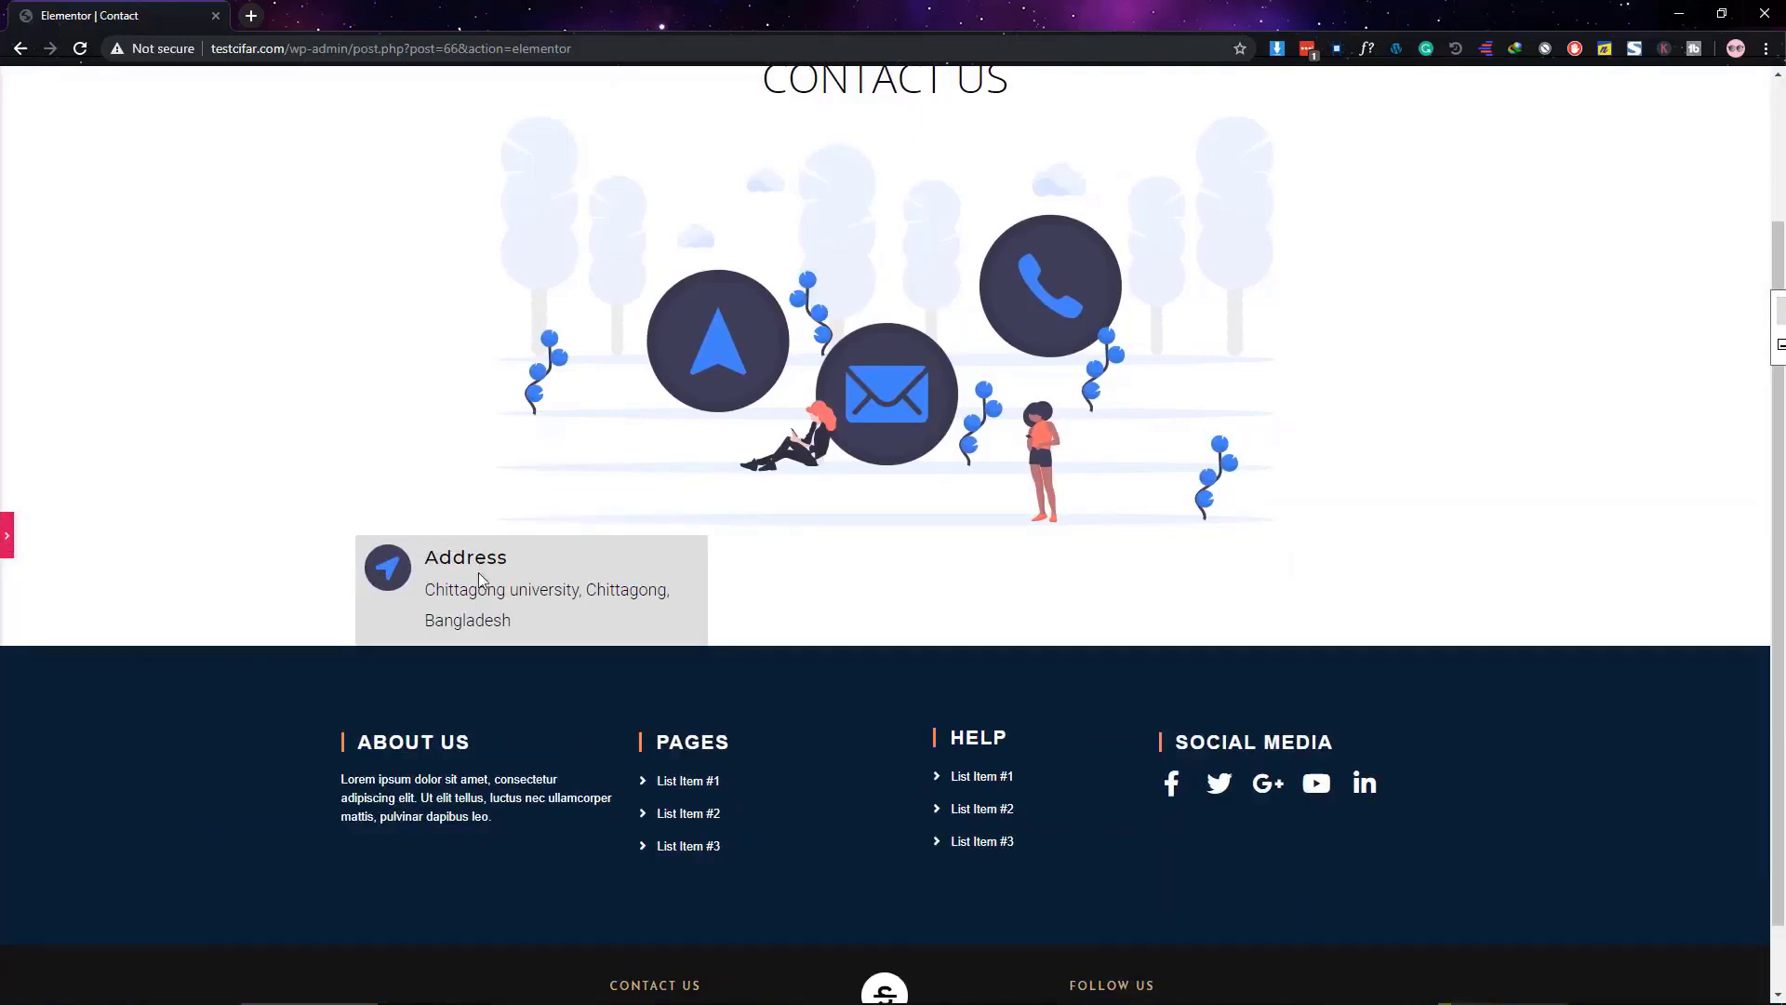
{"action": "left_click", "coordinate": [6, 550]}
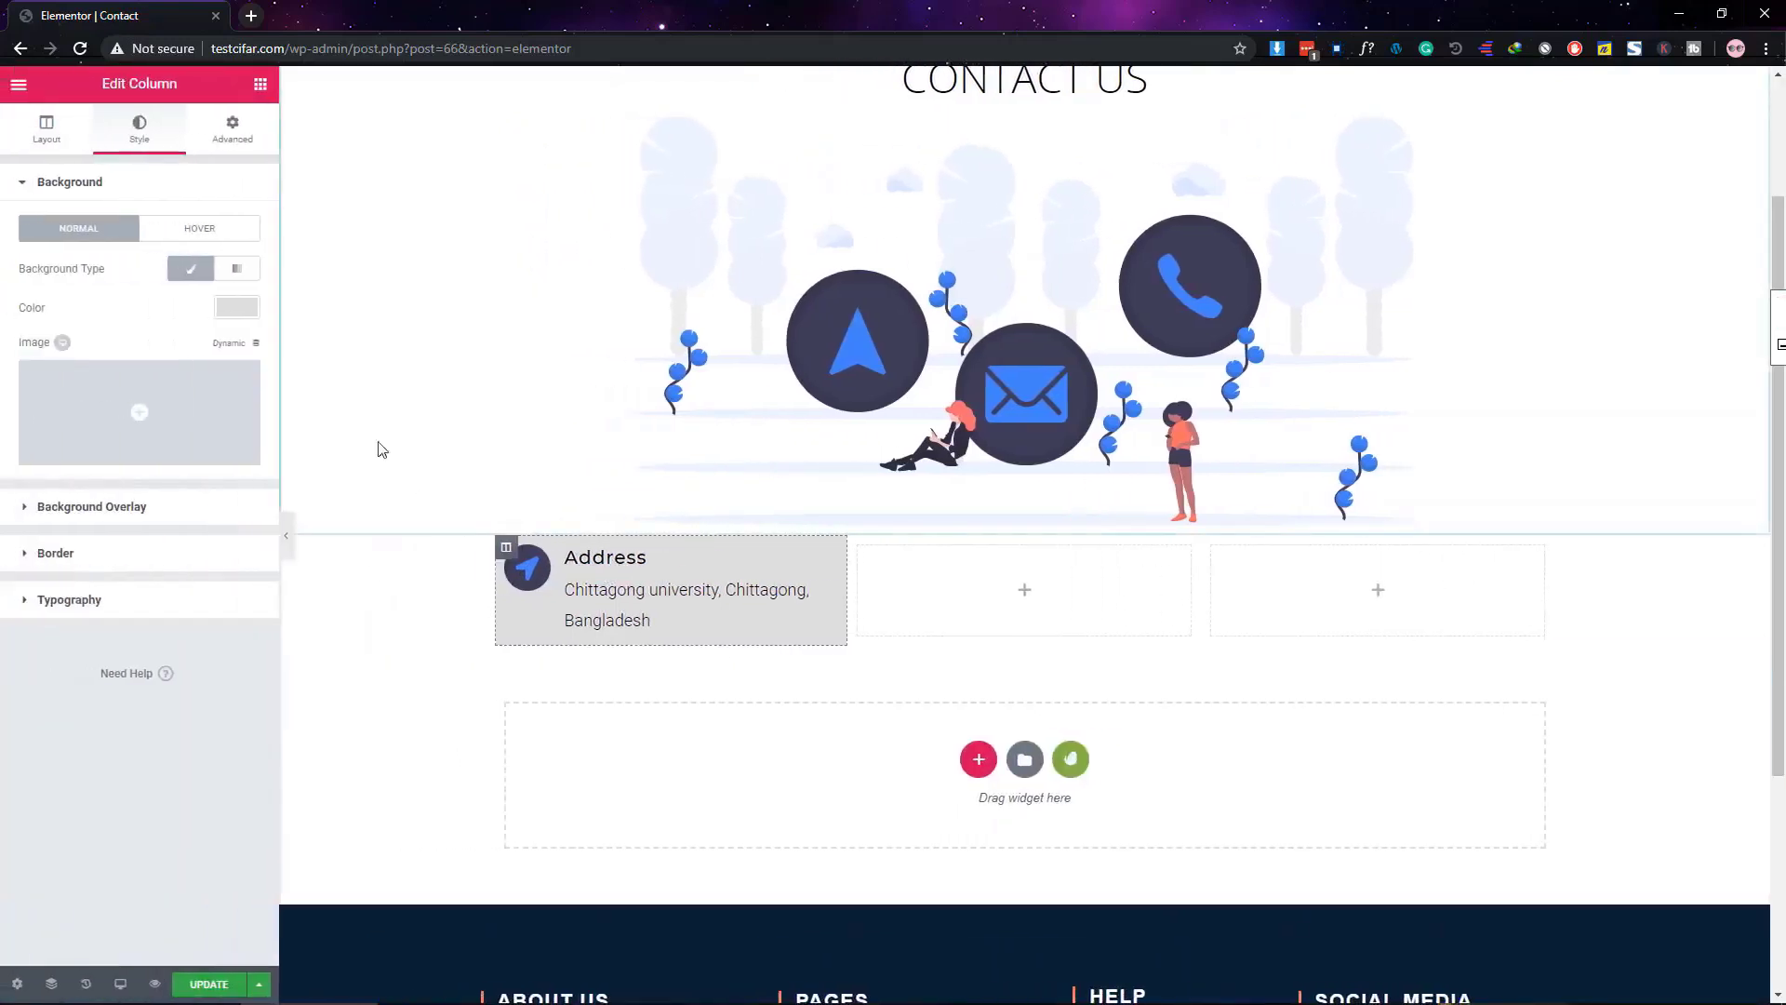
{"action": "left_click", "coordinate": [228, 144]}
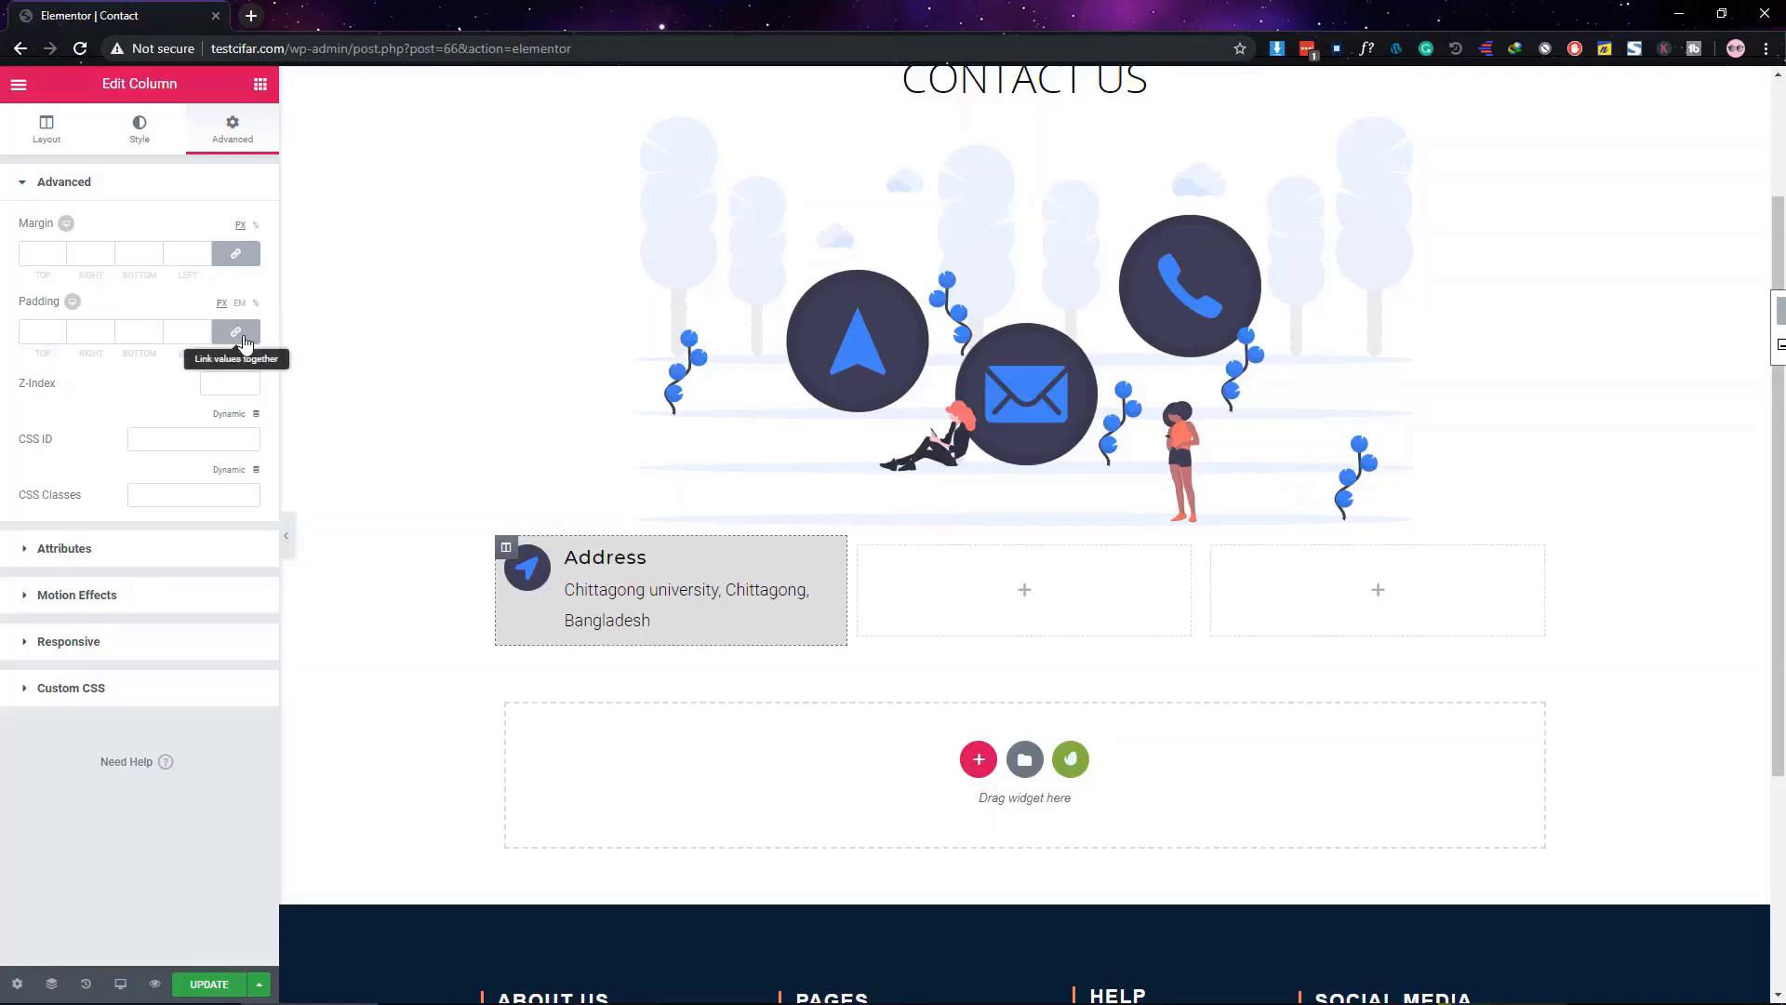
Give the Address column unlinked padding of 50, 20, 50, 20 and preview it
{"action": "left_click", "coordinate": [245, 343]}
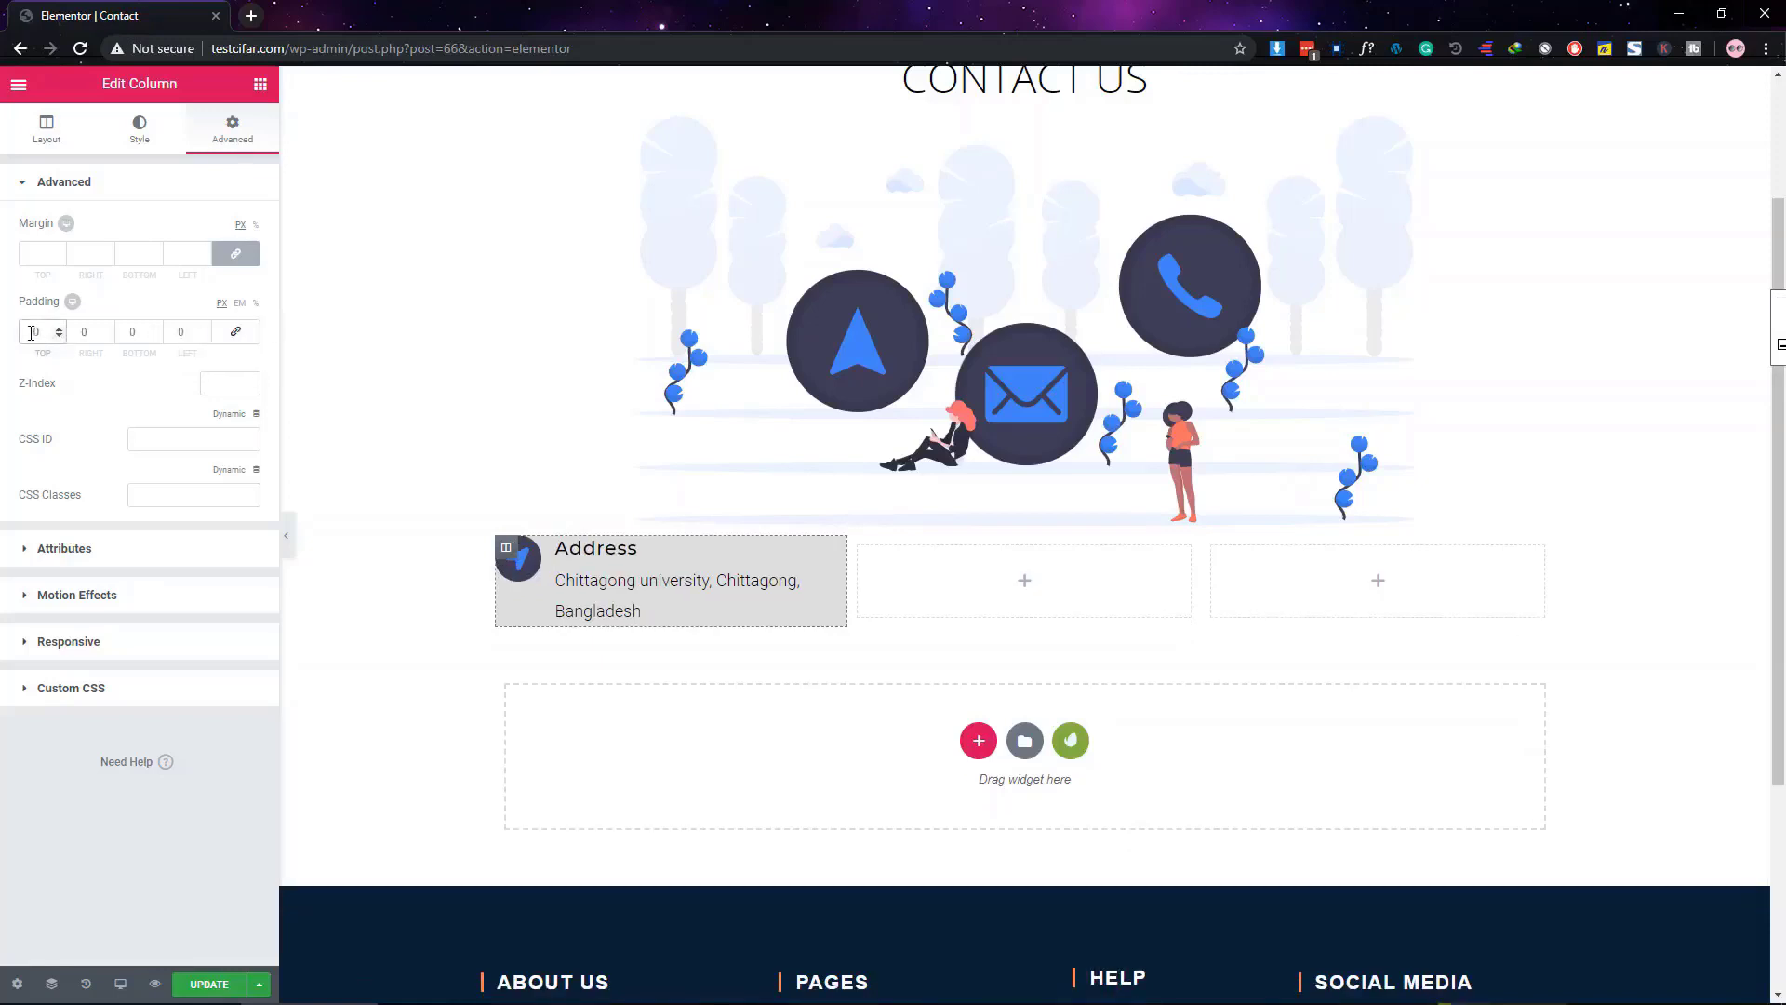
{"action": "type", "text": "50"}
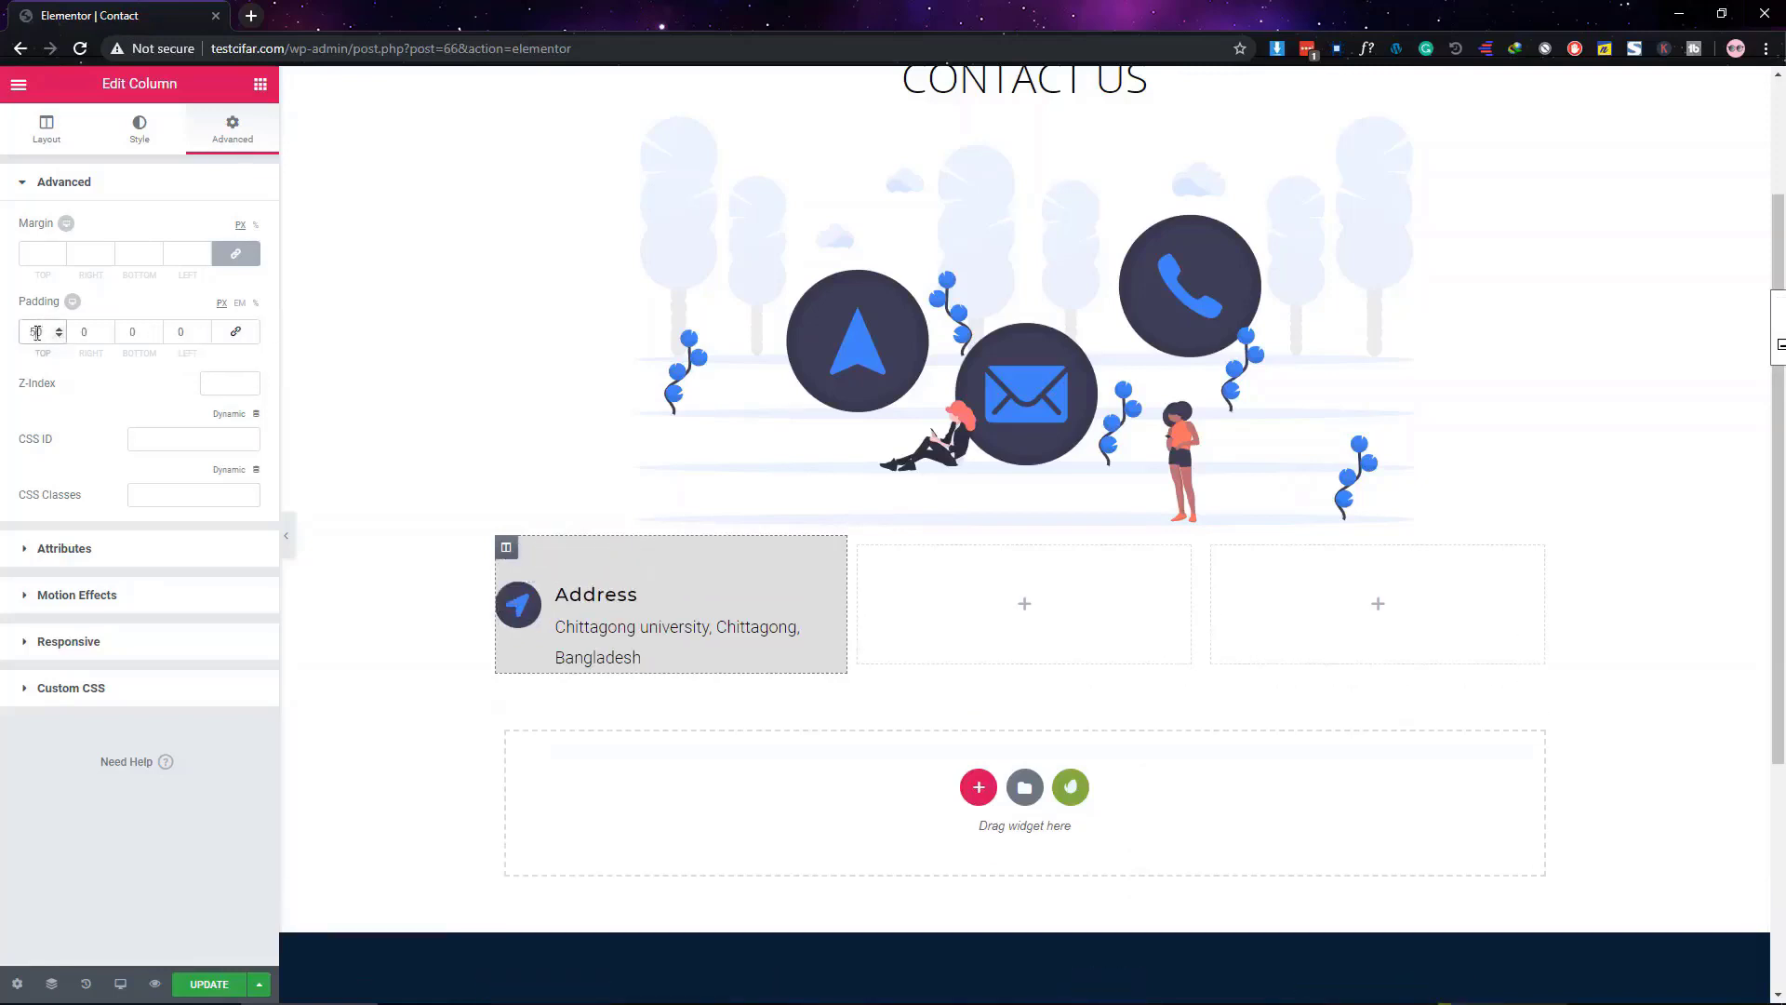
{"action": "left_click", "coordinate": [131, 331]}
{"action": "type", "text": "50"}
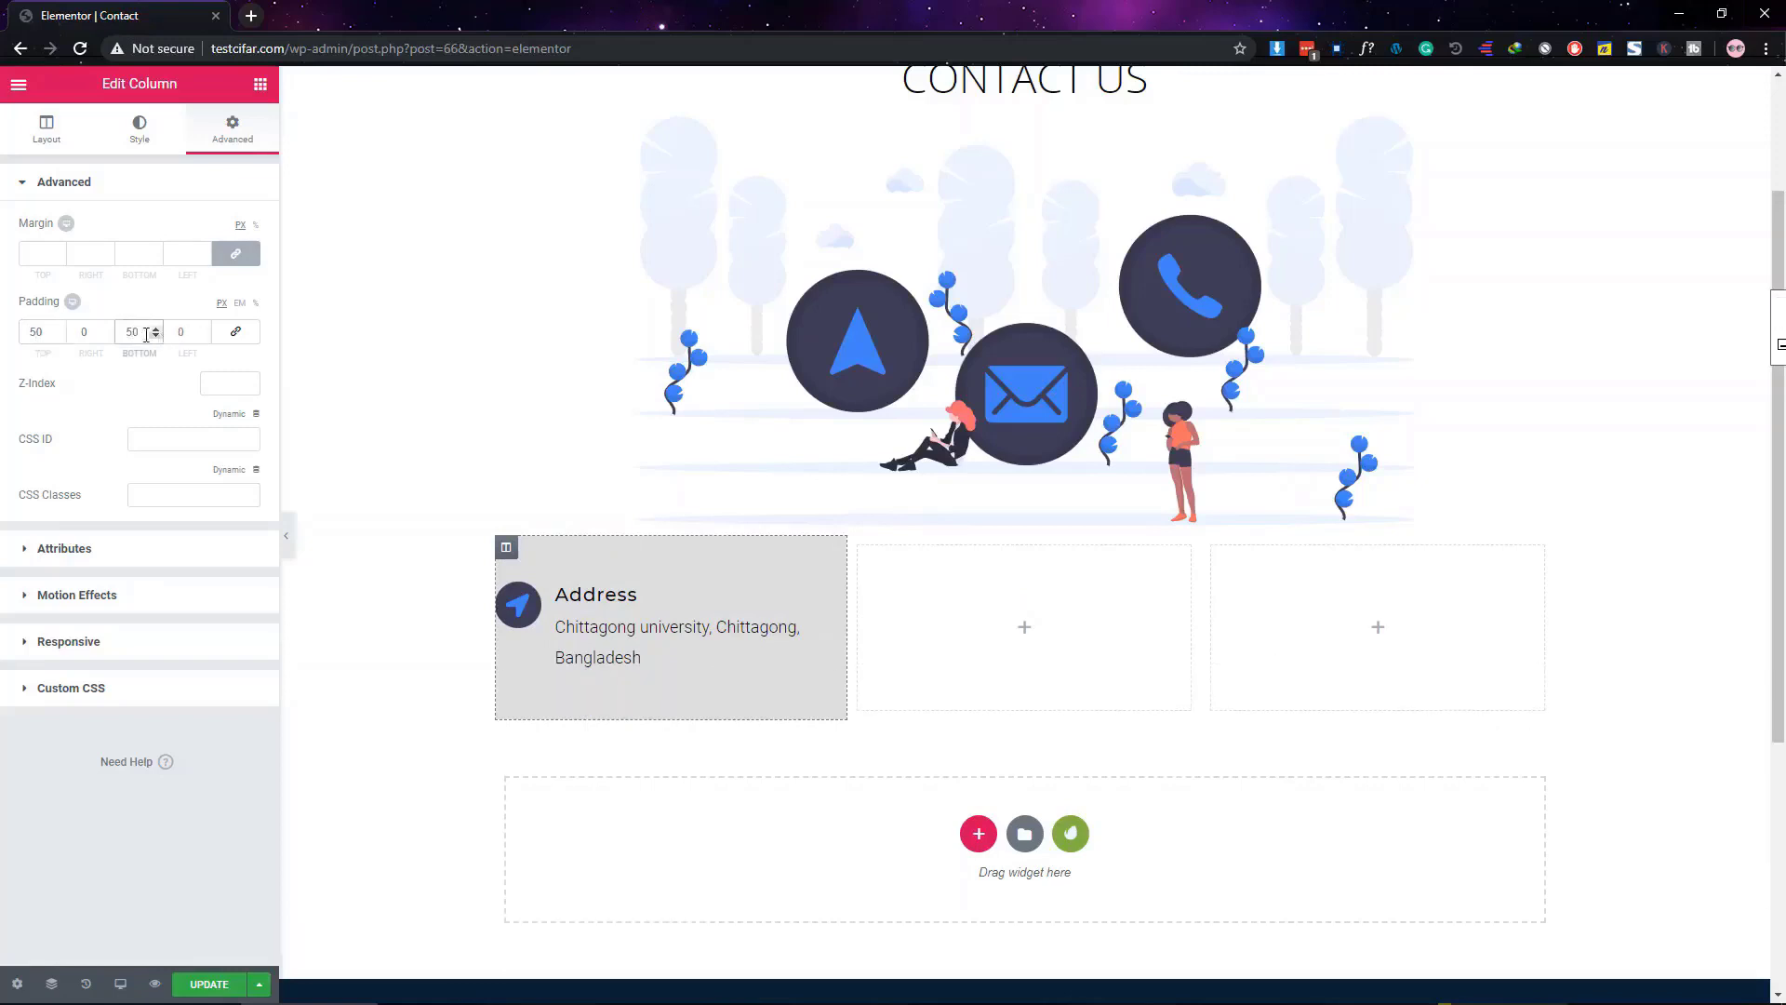
{"action": "left_click", "coordinate": [74, 332]}
{"action": "type", "text": "2"}
{"action": "key", "text": "Tab"}
{"action": "type", "text": "20"}
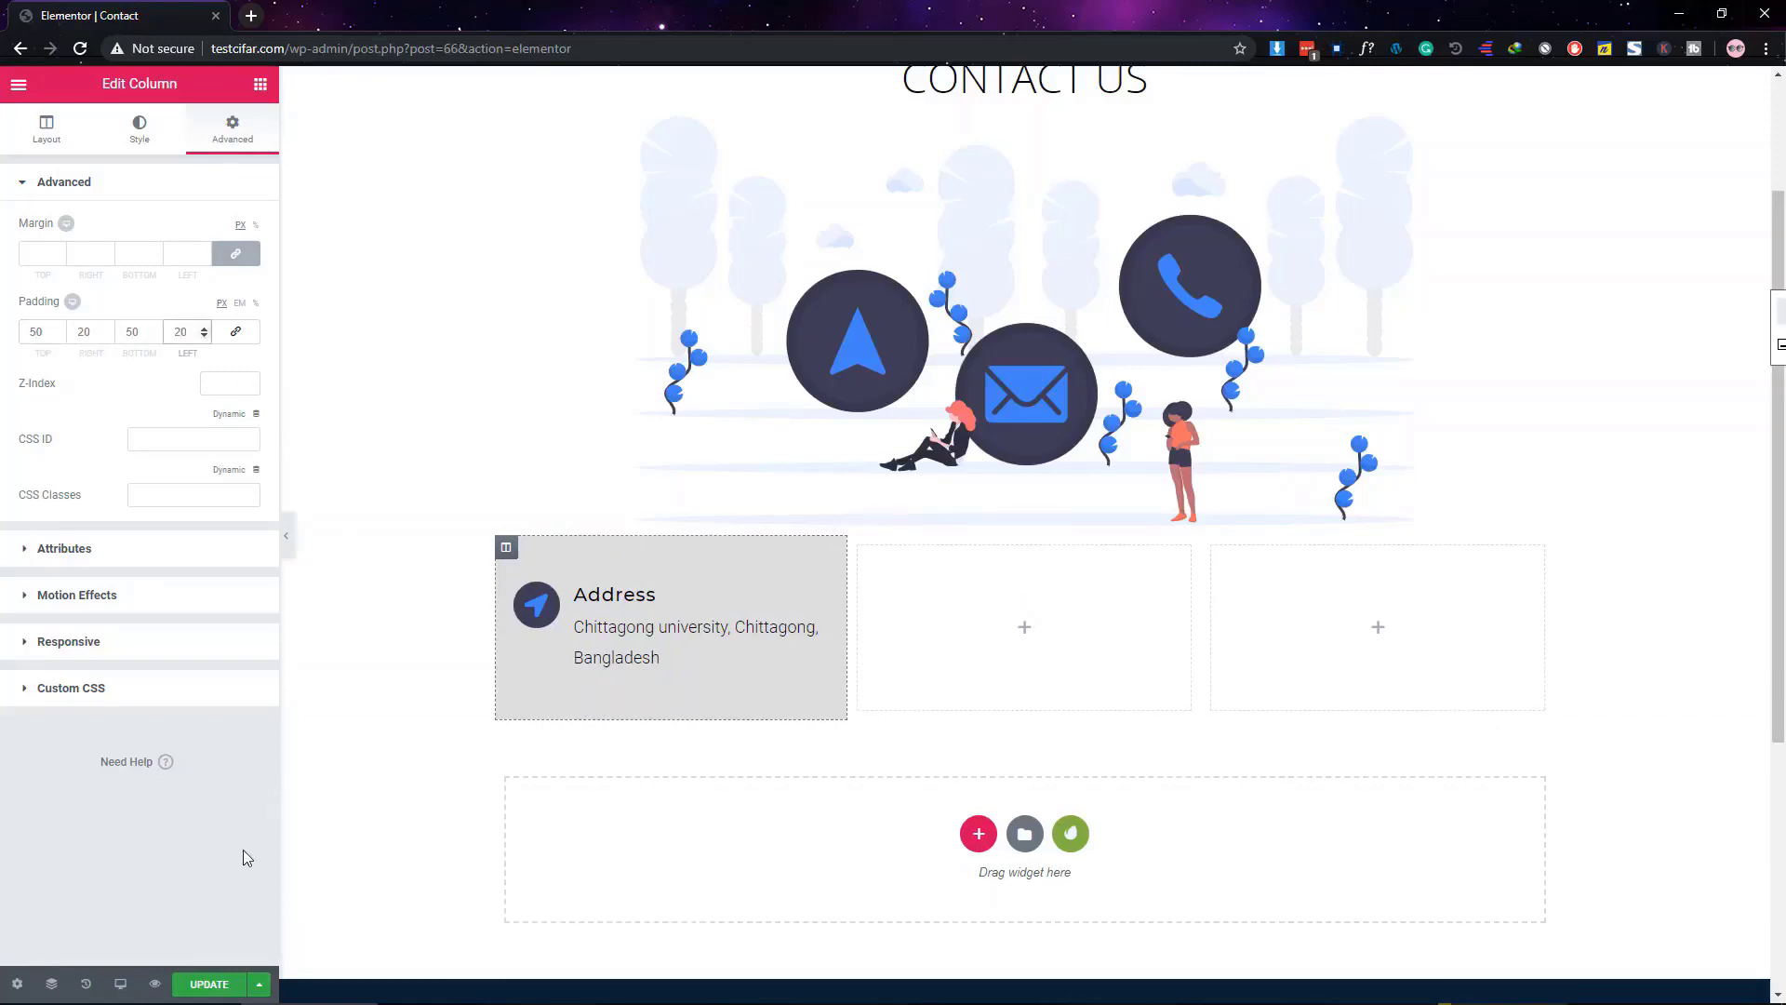
{"action": "left_click", "coordinate": [243, 850]}
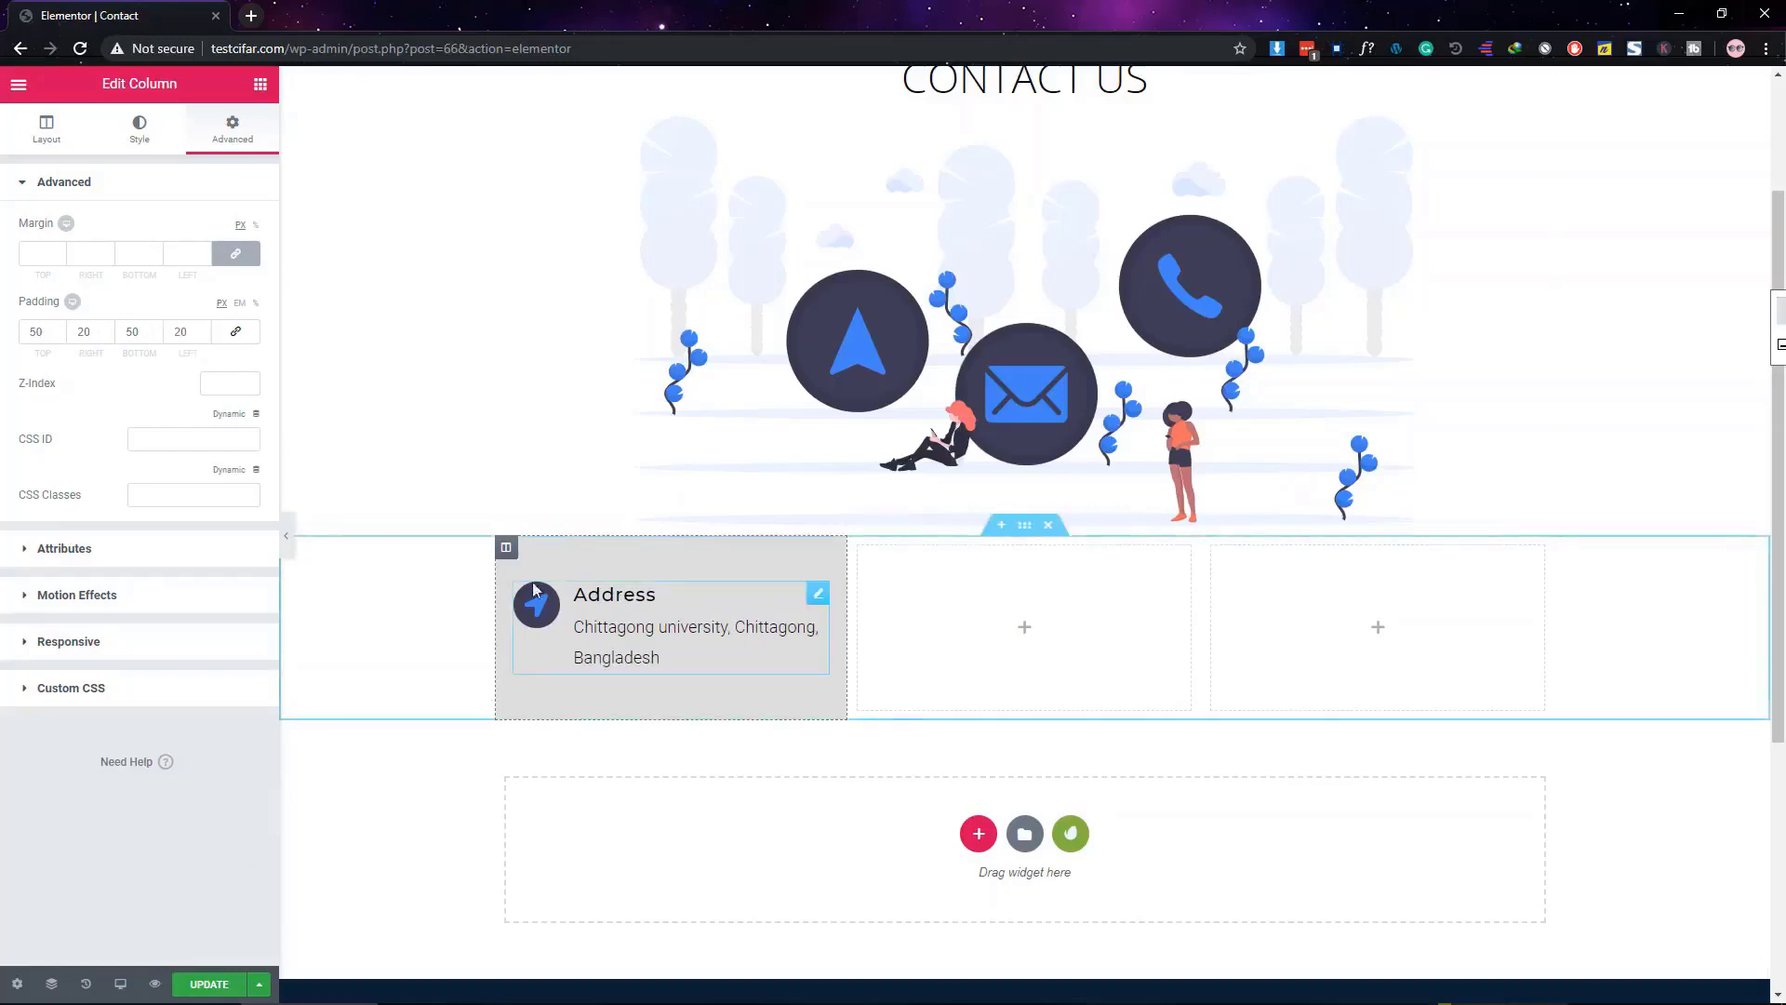
{"action": "left_click", "coordinate": [290, 547]}
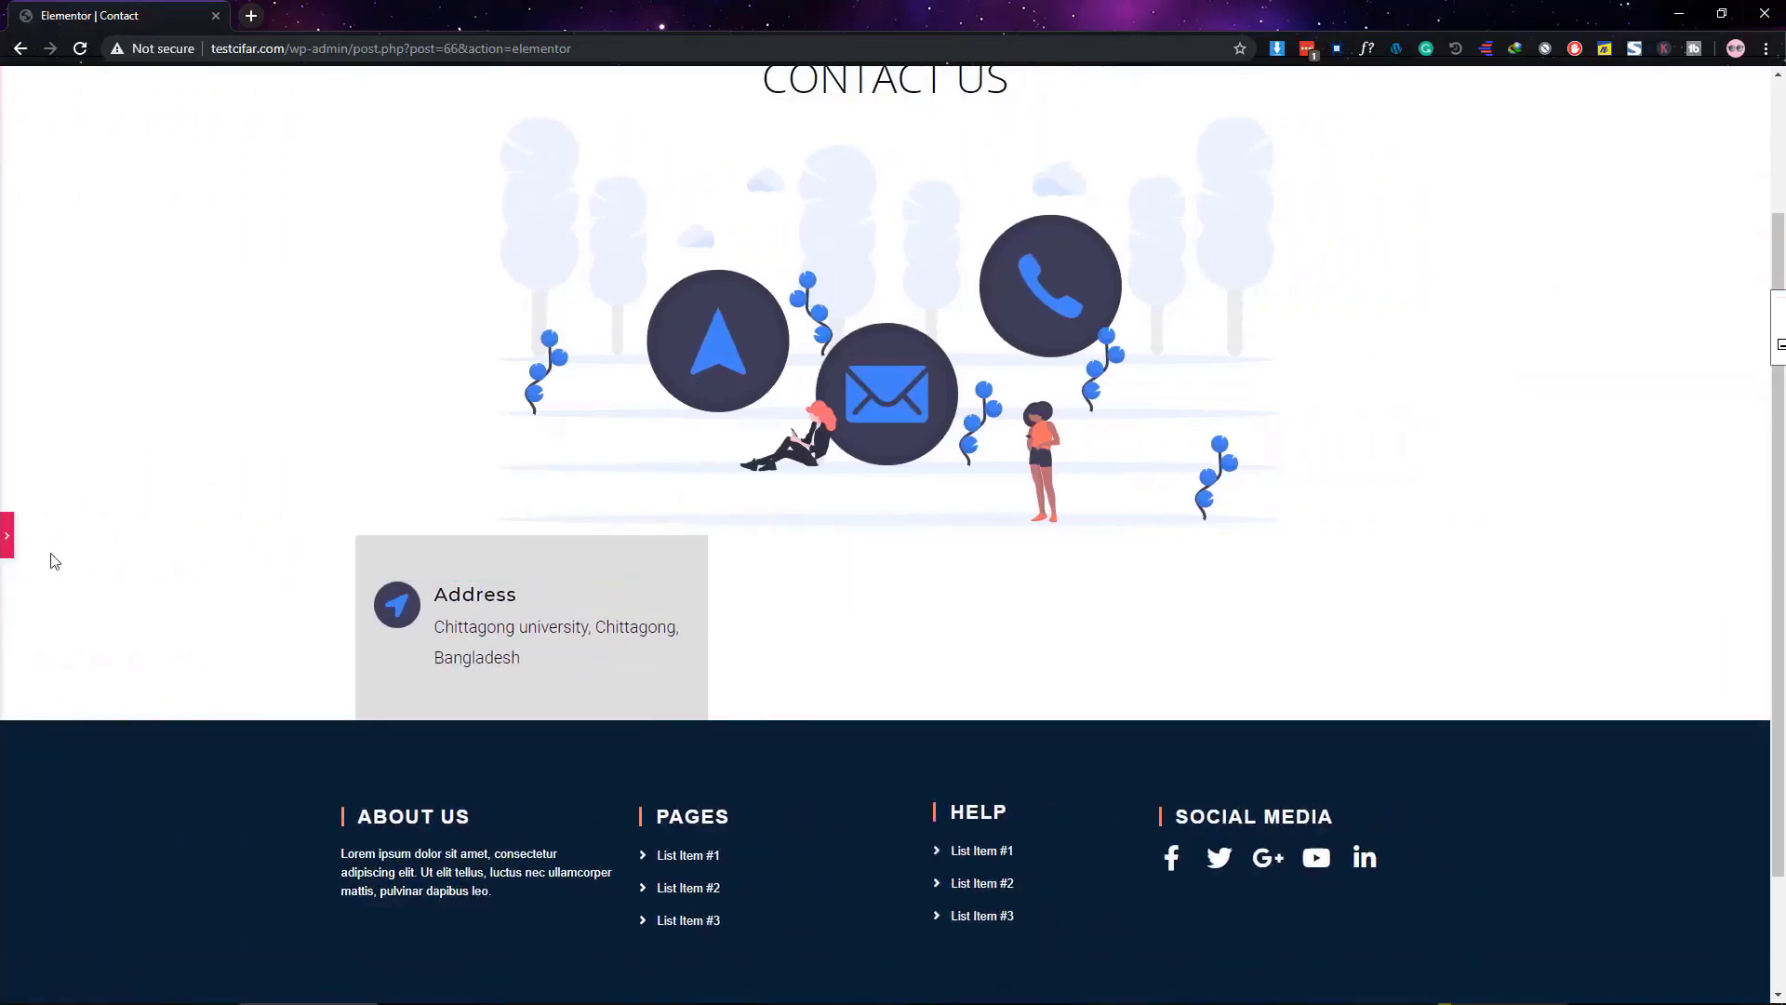
{"action": "left_click", "coordinate": [6, 536]}
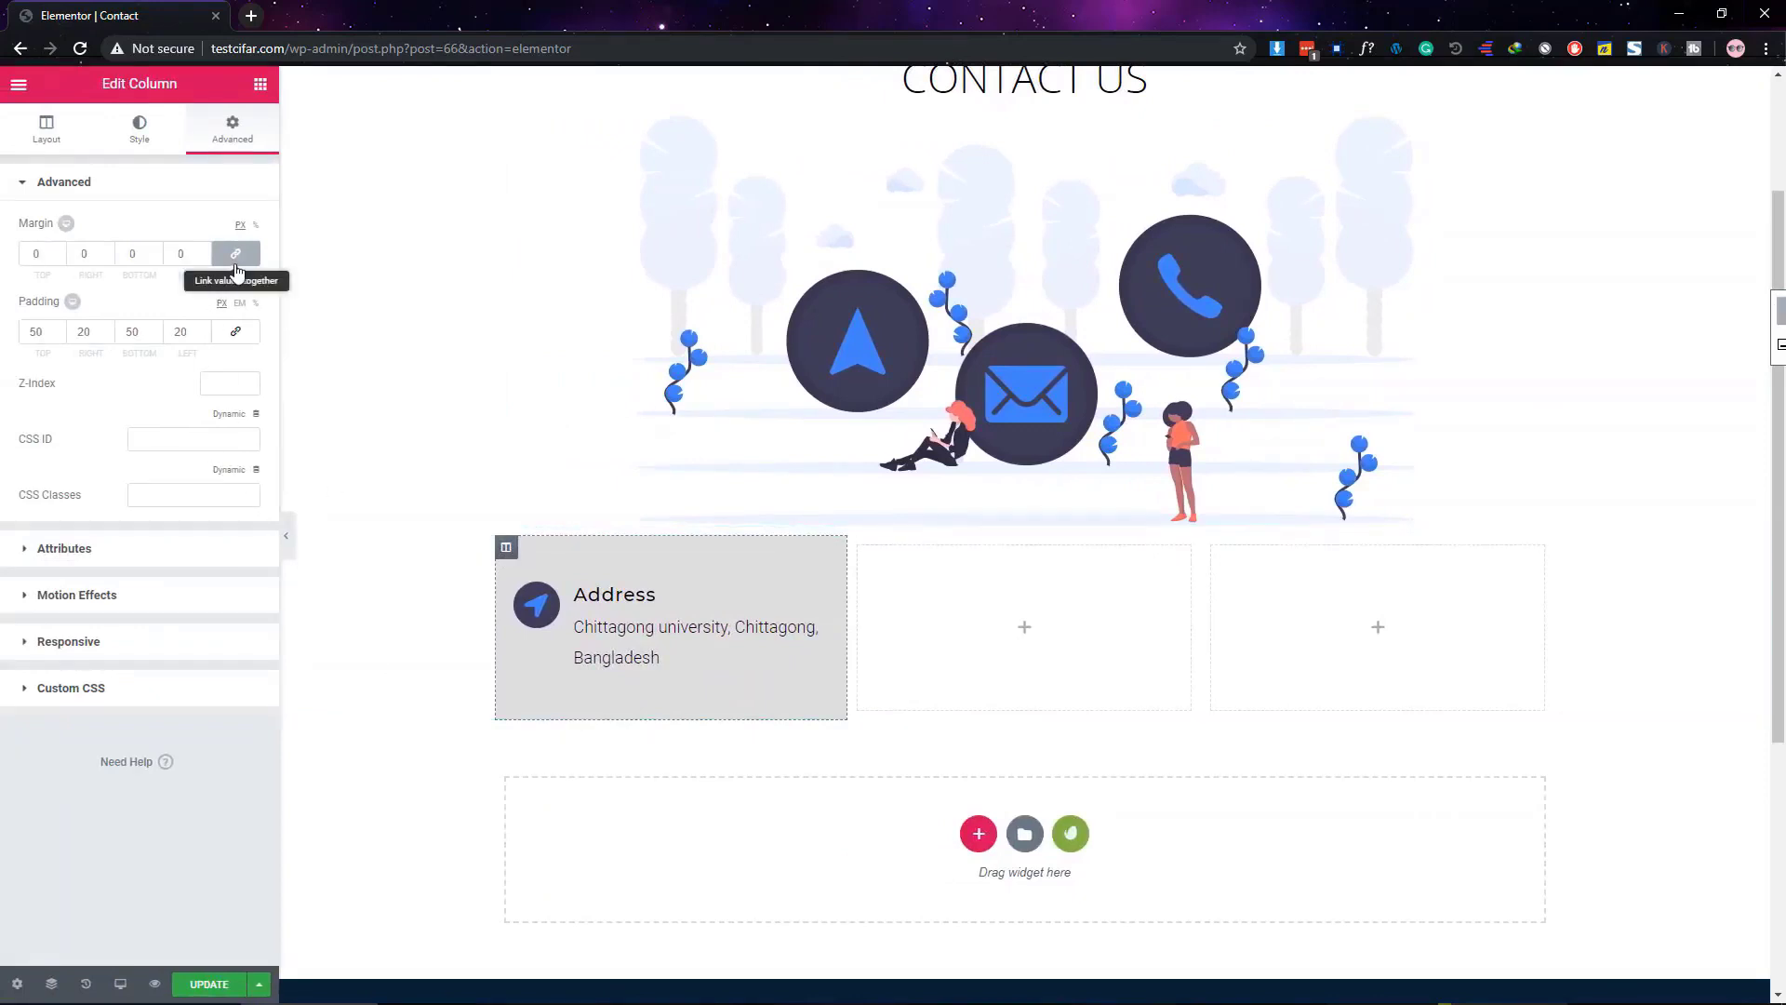
Set the column's left and right margins to 10
{"action": "left_click", "coordinate": [190, 254]}
{"action": "type", "text": "10"}
{"action": "left_click", "coordinate": [75, 247]}
{"action": "type", "text": "1"}
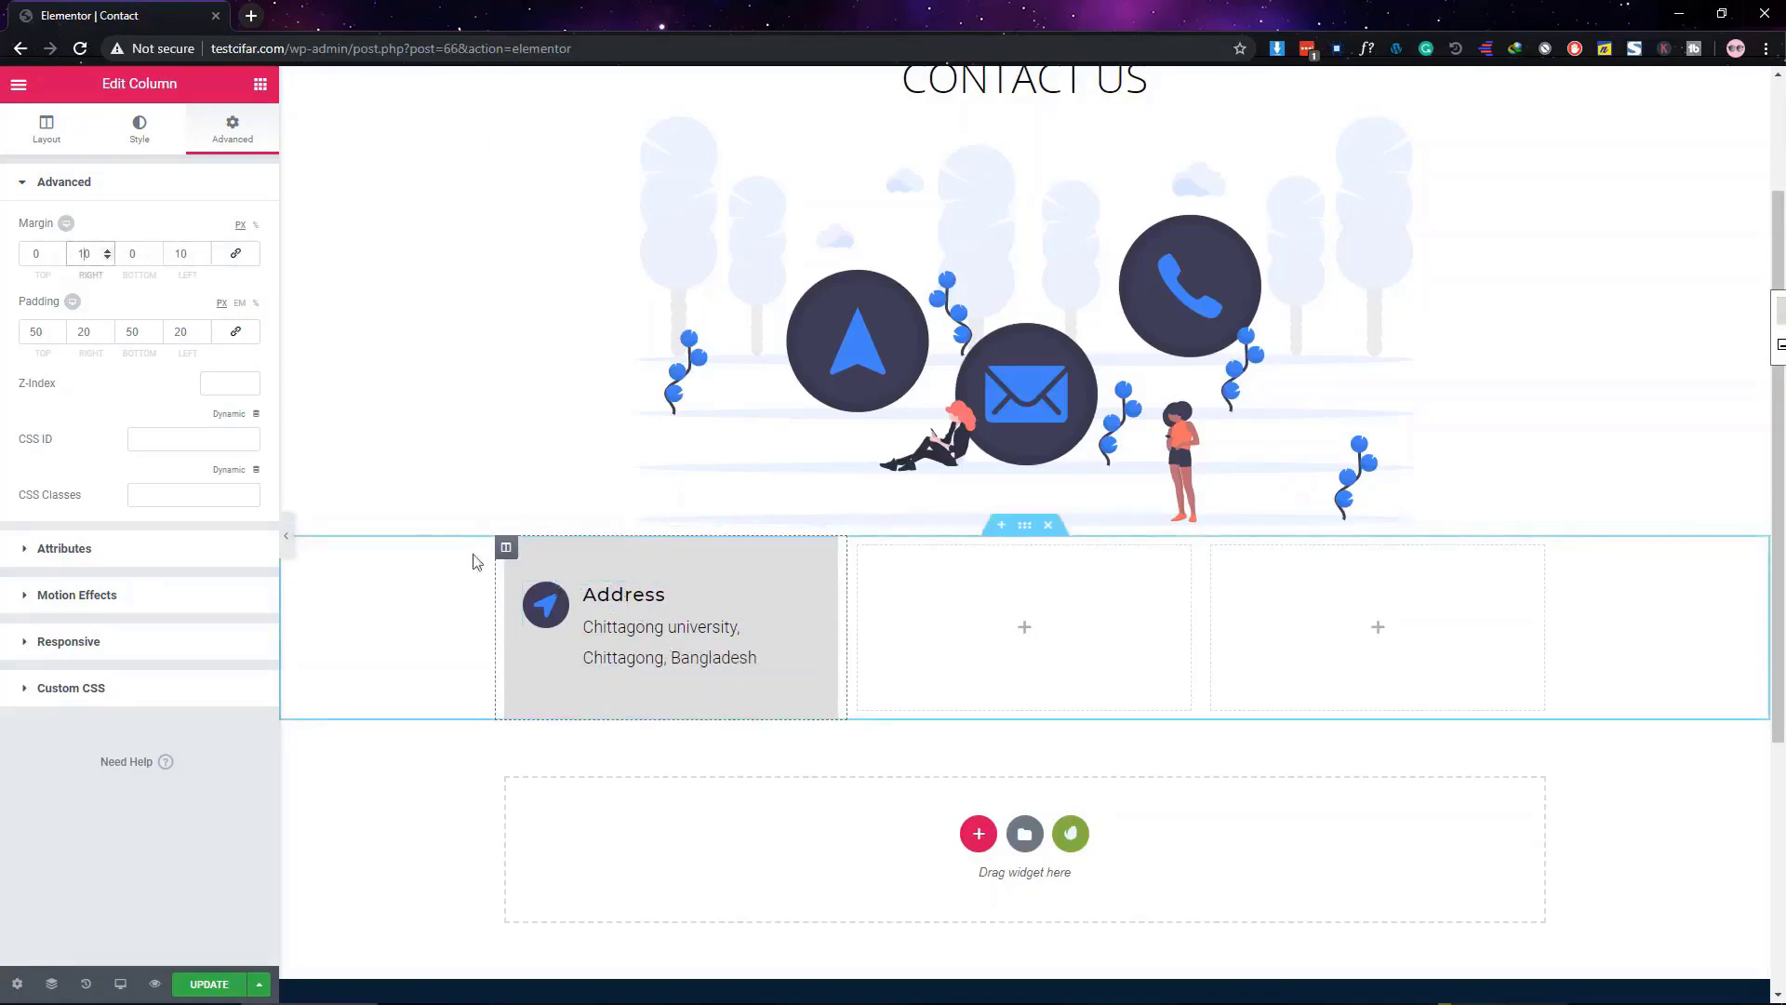
Give the Address column a linked border radius of 15, preview it, and save with Update
{"action": "left_click", "coordinate": [144, 144]}
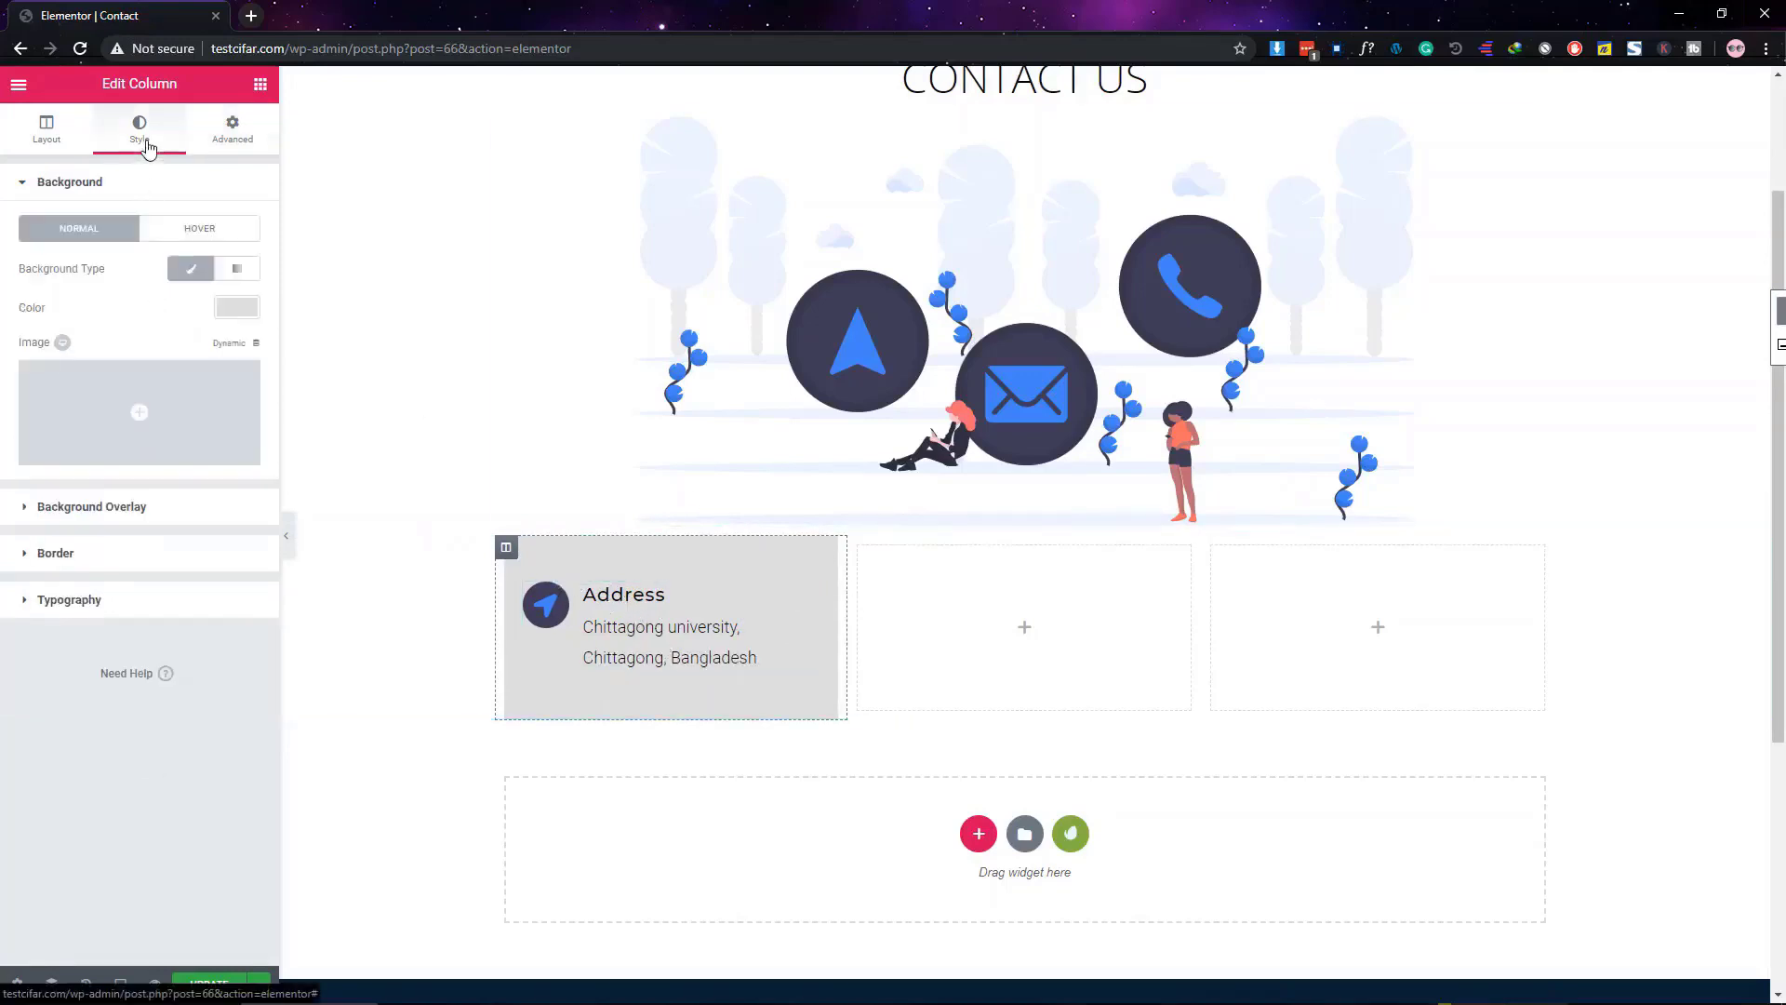
{"action": "left_click", "coordinate": [136, 185]}
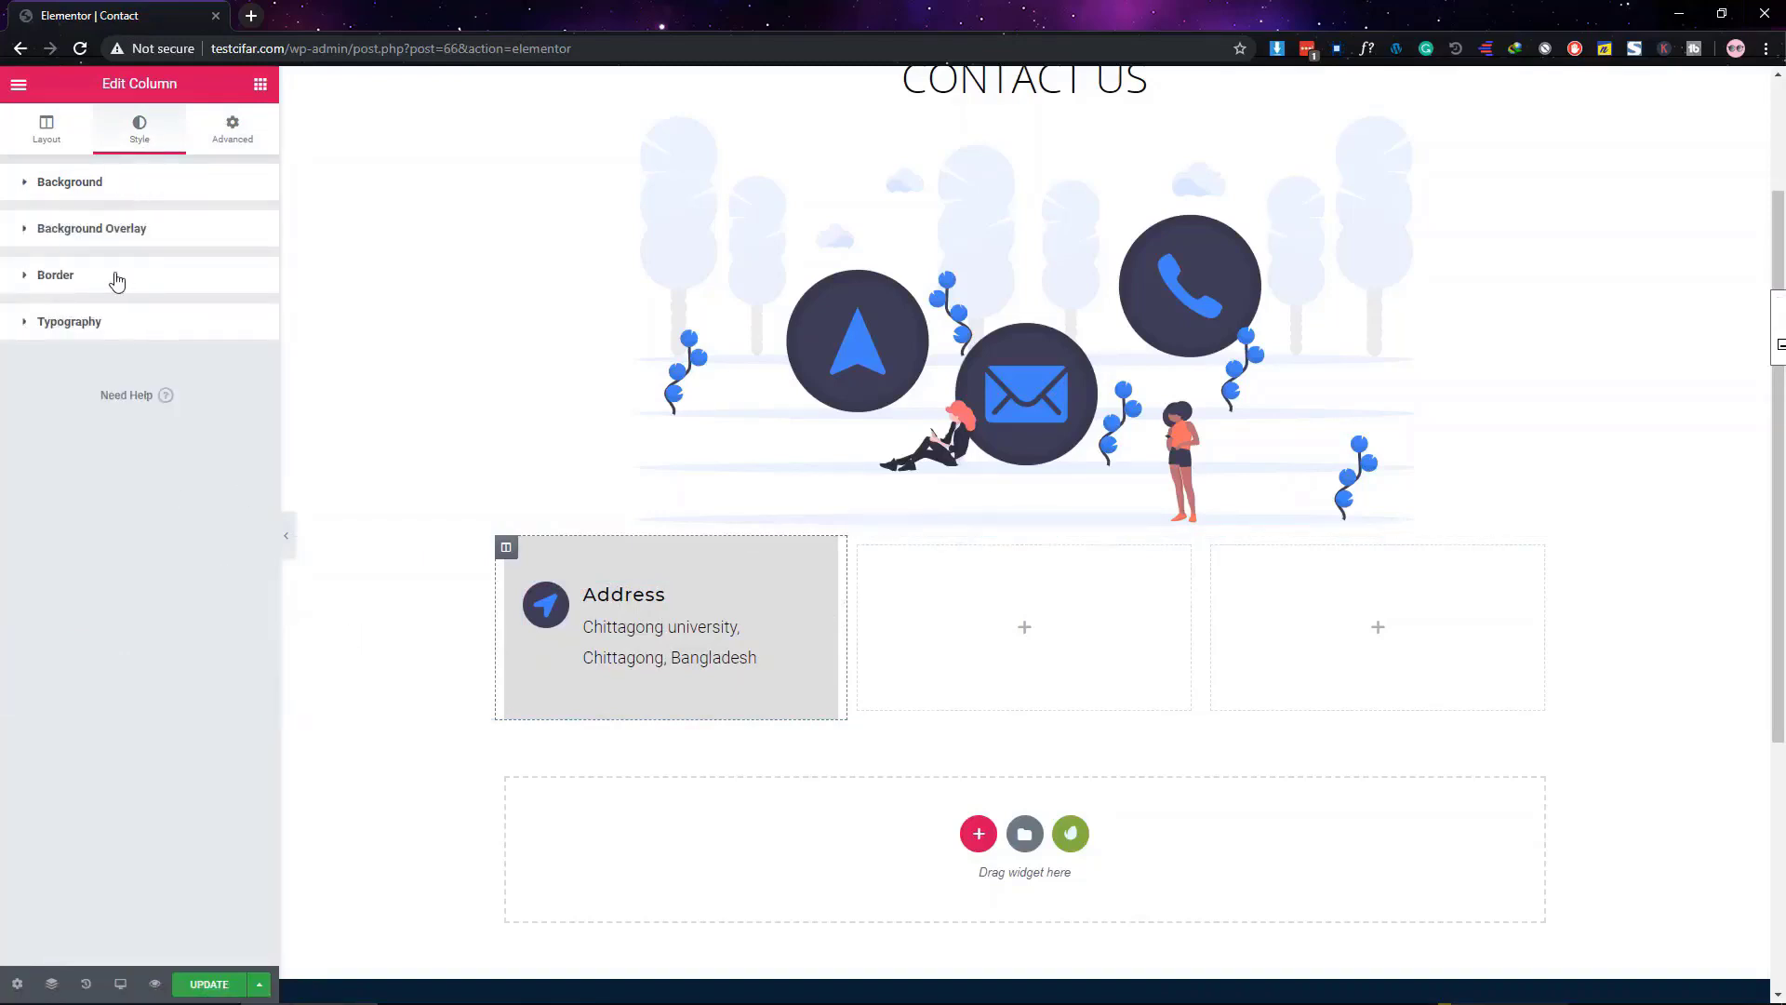
{"action": "left_click", "coordinate": [285, 534]}
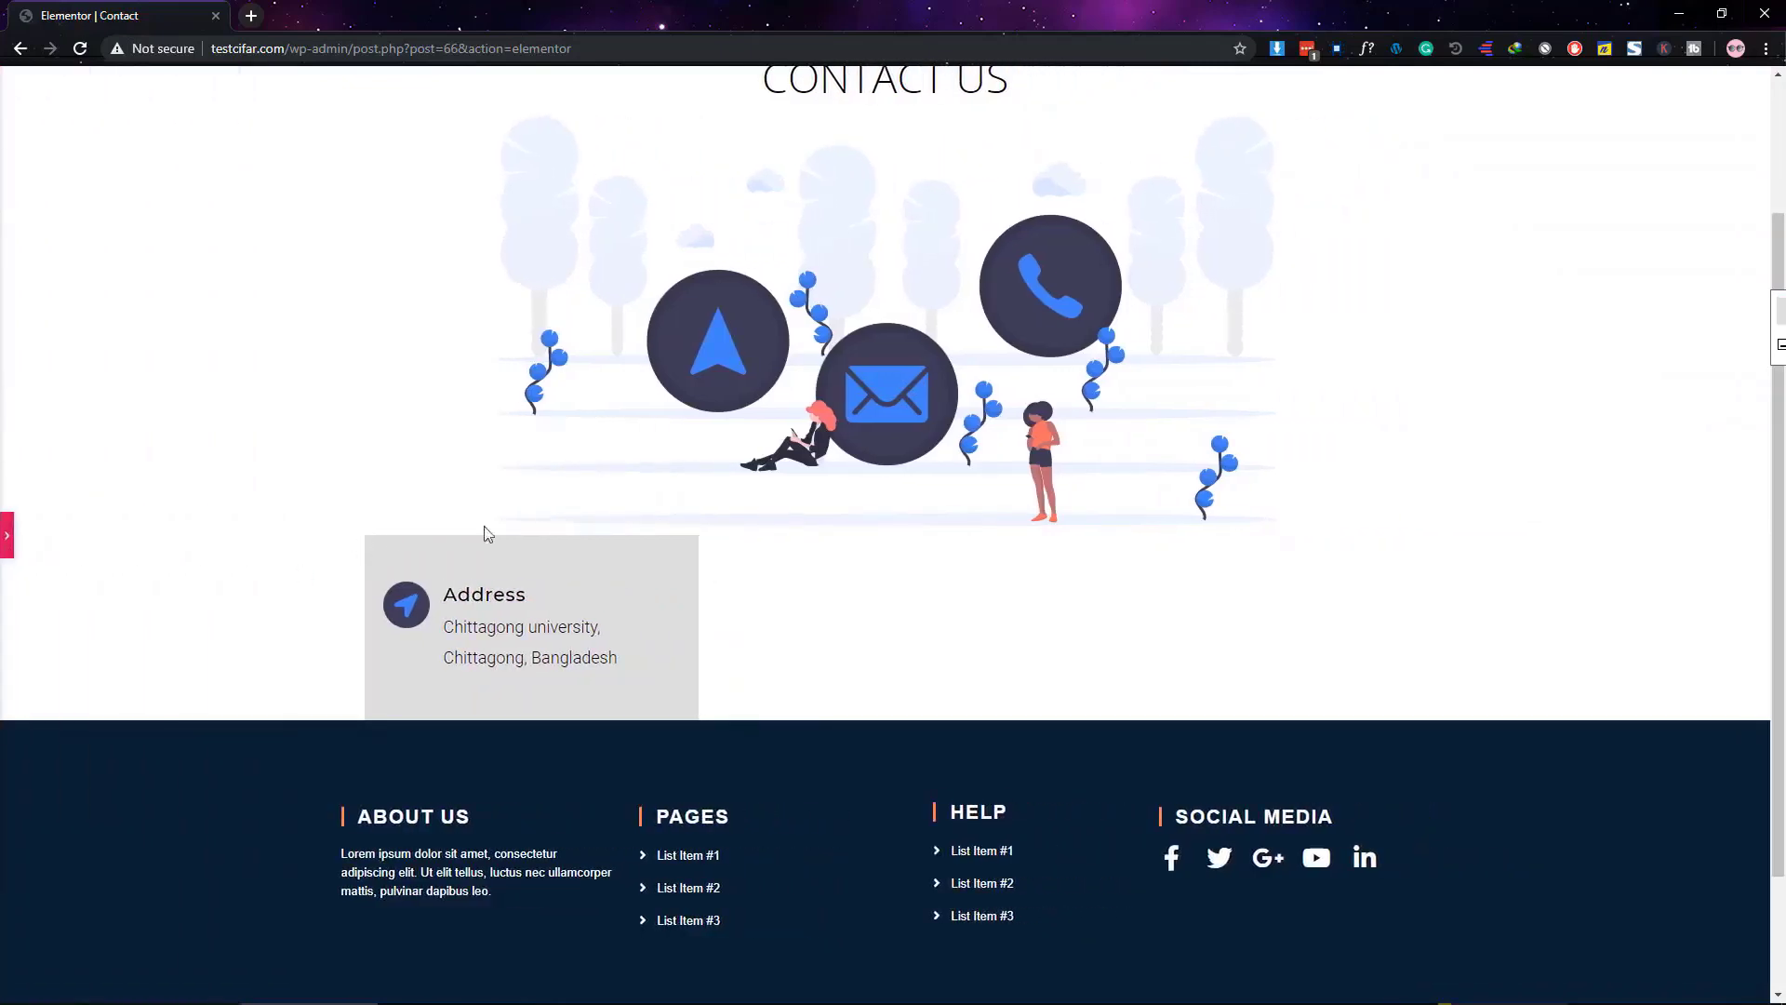
{"action": "left_click", "coordinate": [6, 547]}
{"action": "left_click", "coordinate": [146, 286]}
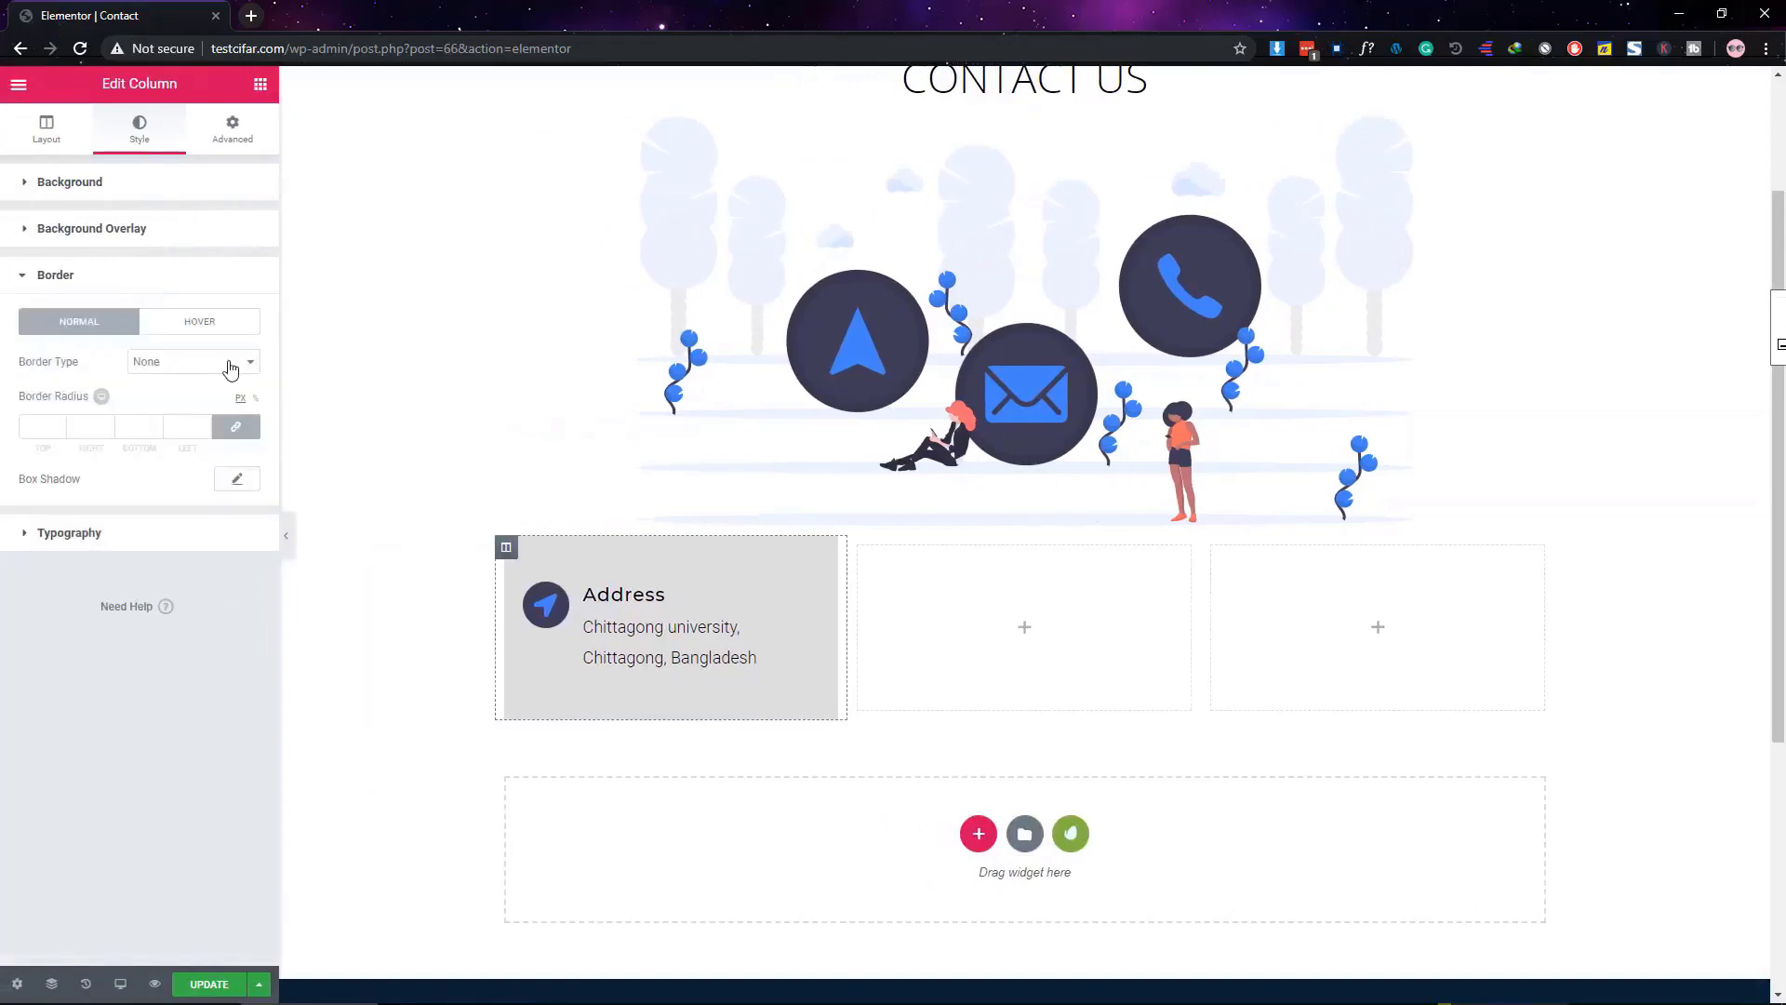
{"action": "left_click", "coordinate": [185, 425]}
{"action": "type", "text": "15"}
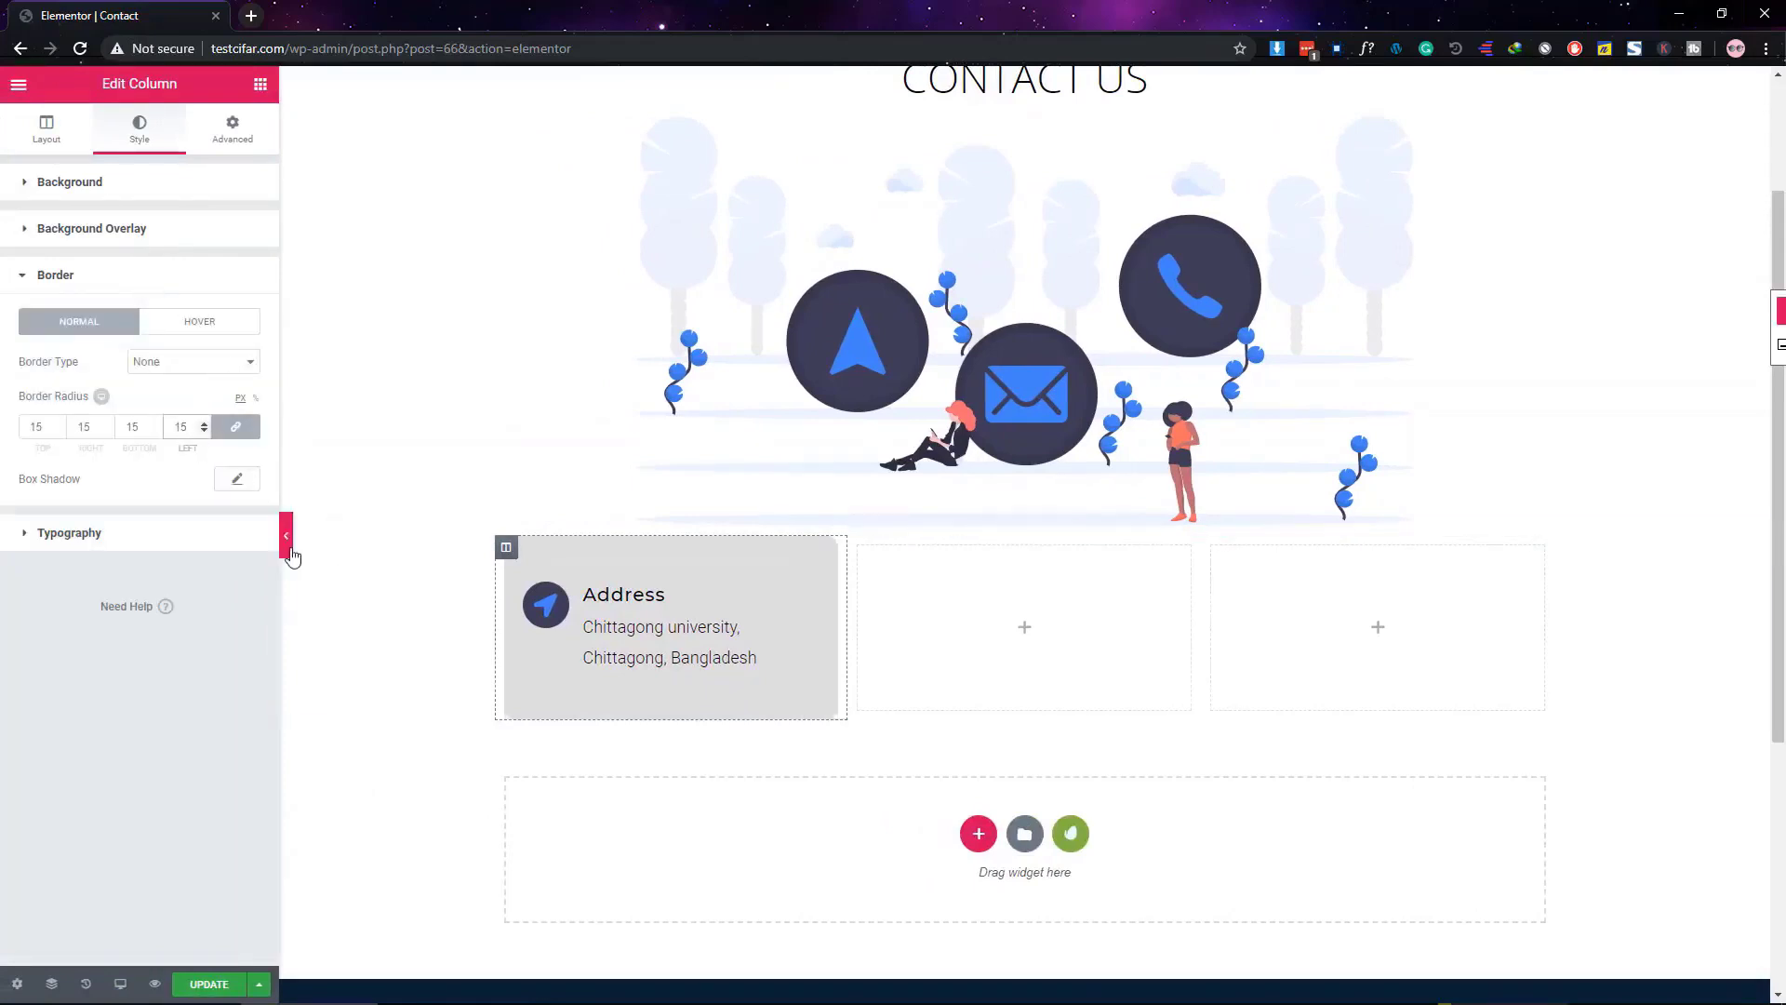
{"action": "left_click", "coordinate": [287, 549]}
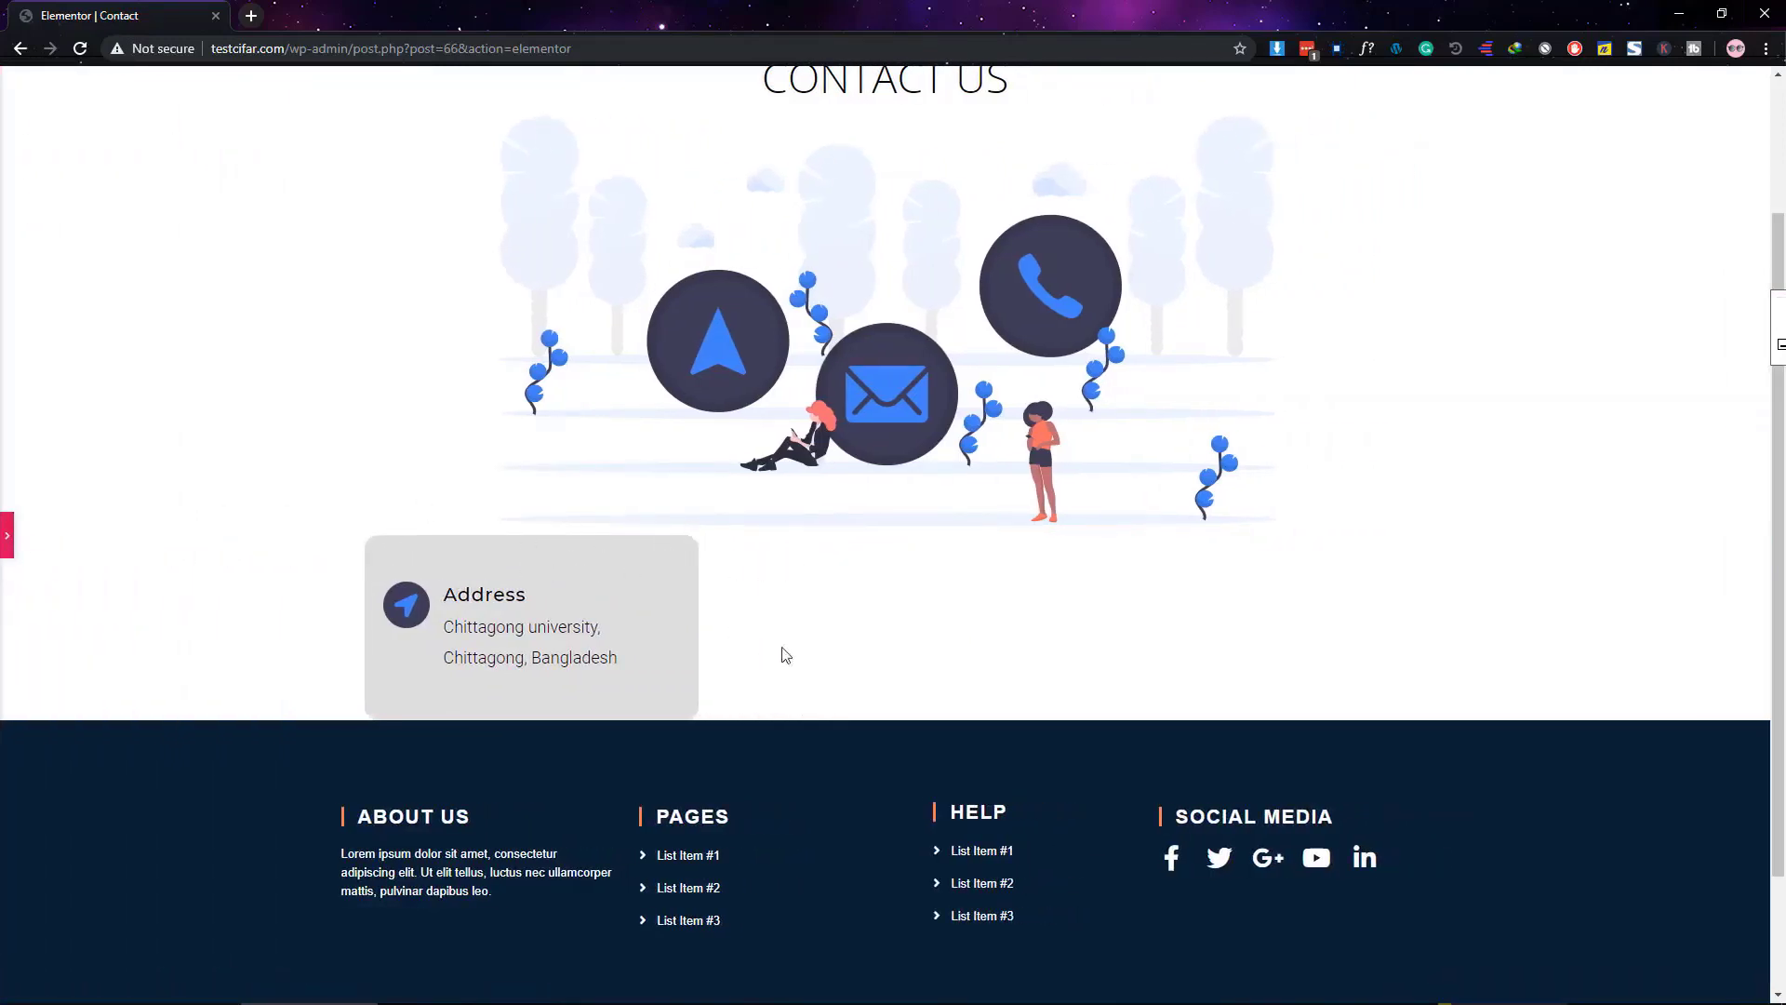
{"action": "left_click", "coordinate": [7, 538]}
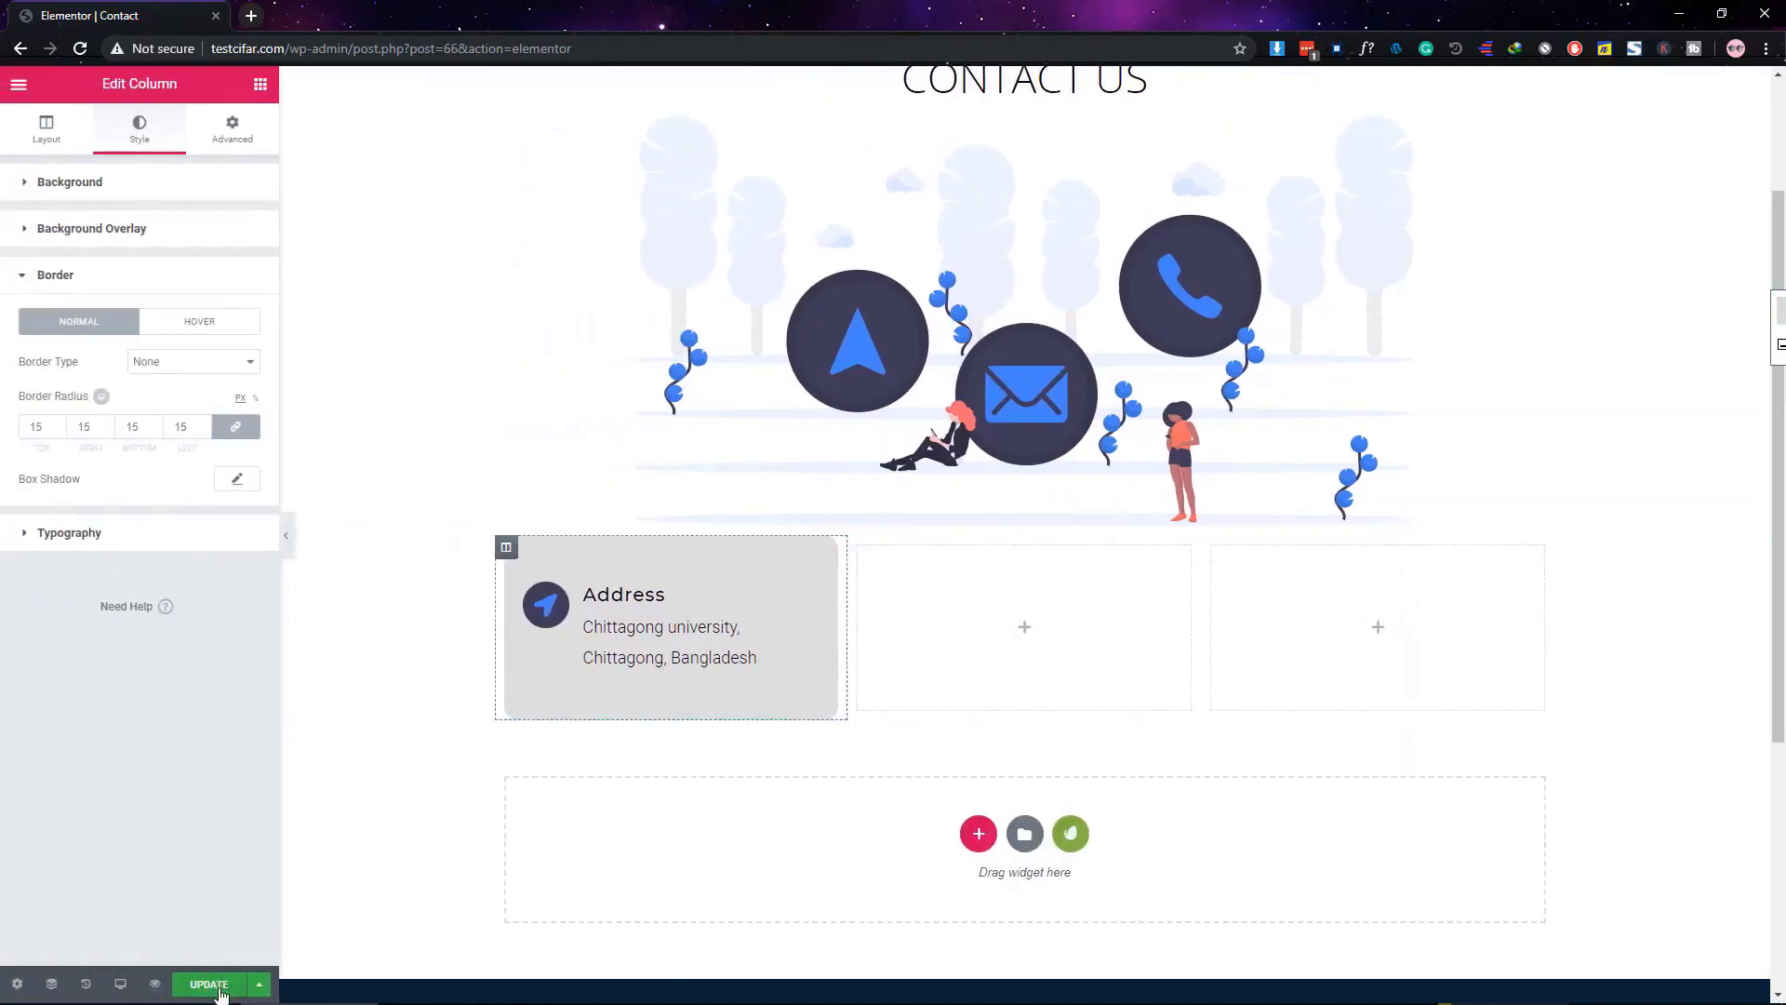
{"action": "left_click", "coordinate": [220, 992]}
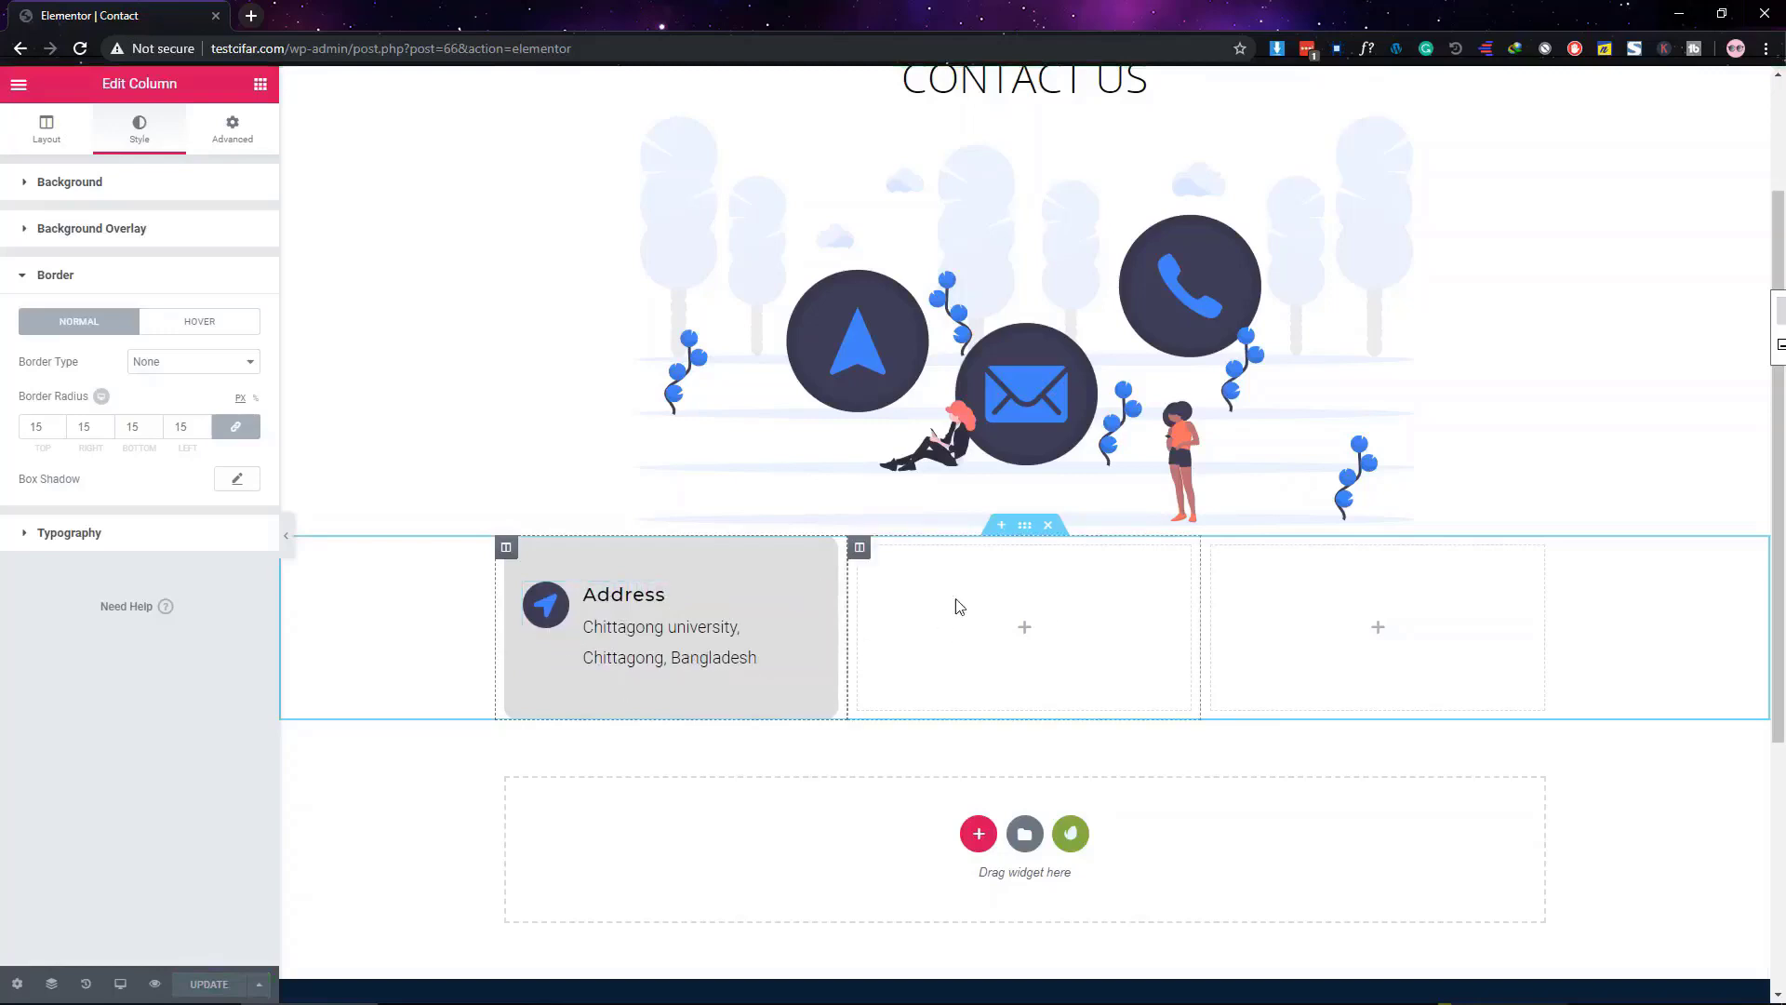
Copy the styled Address column and duplicate it twice
{"action": "right_click", "coordinate": [511, 554]}
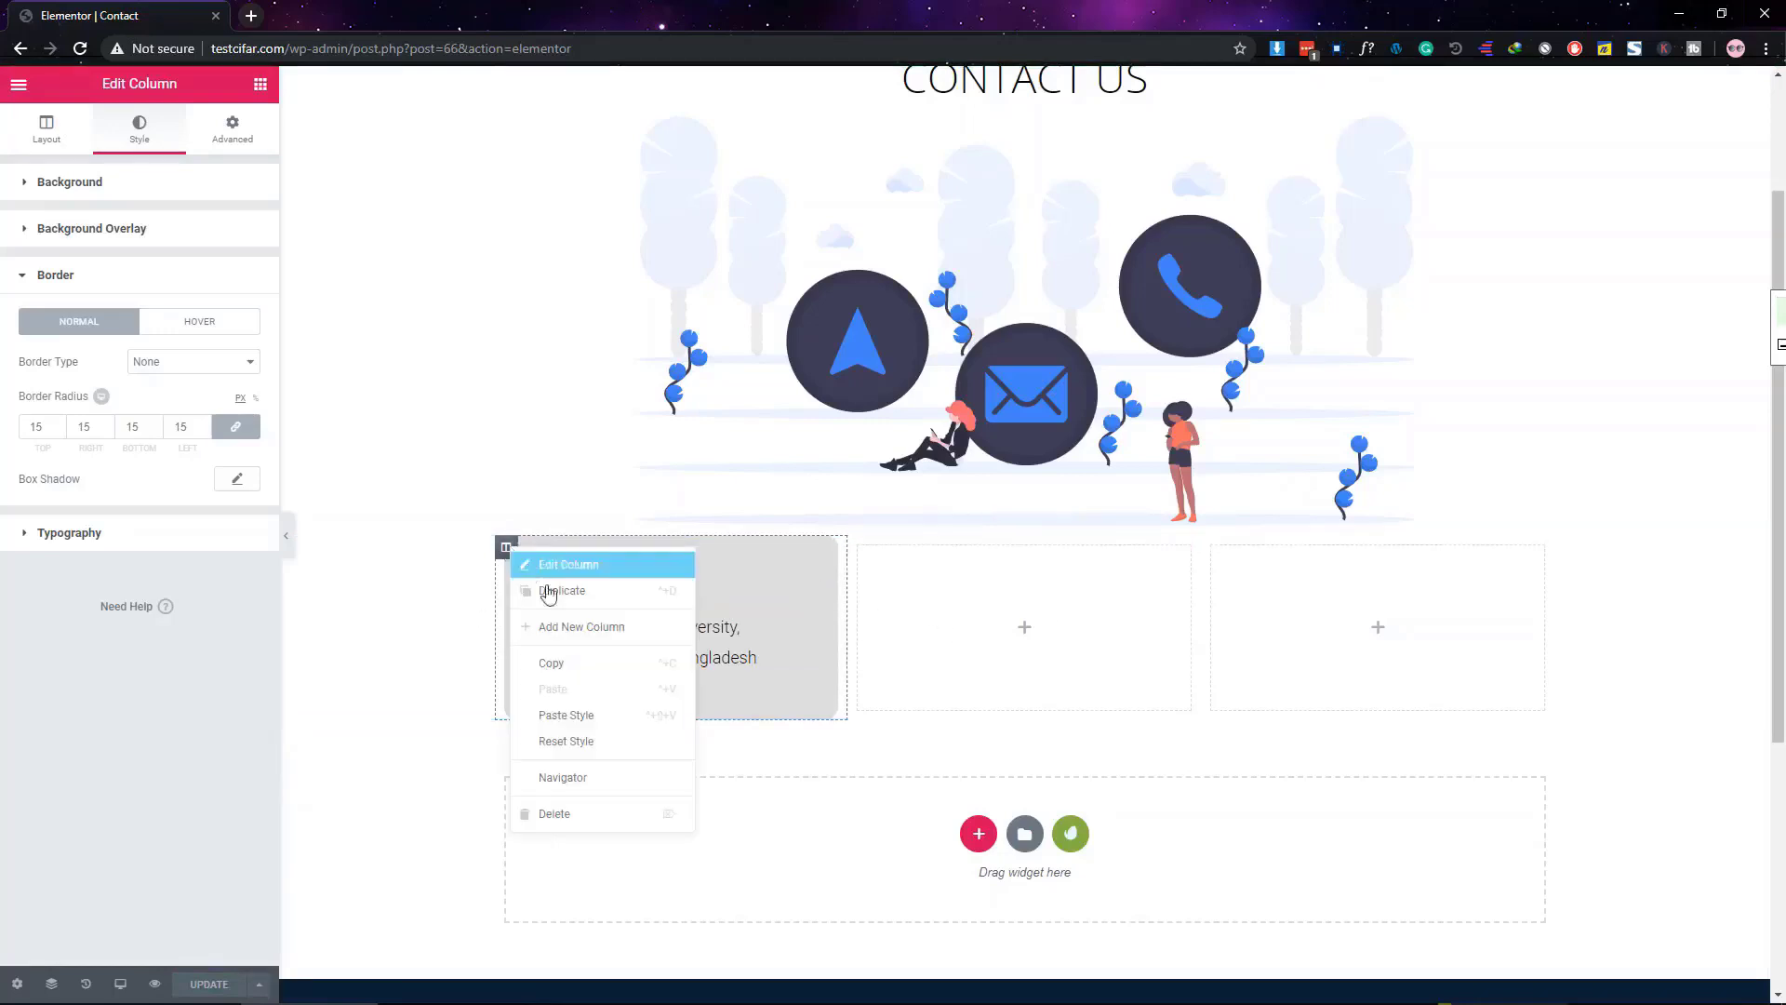
{"action": "left_click", "coordinate": [576, 661]}
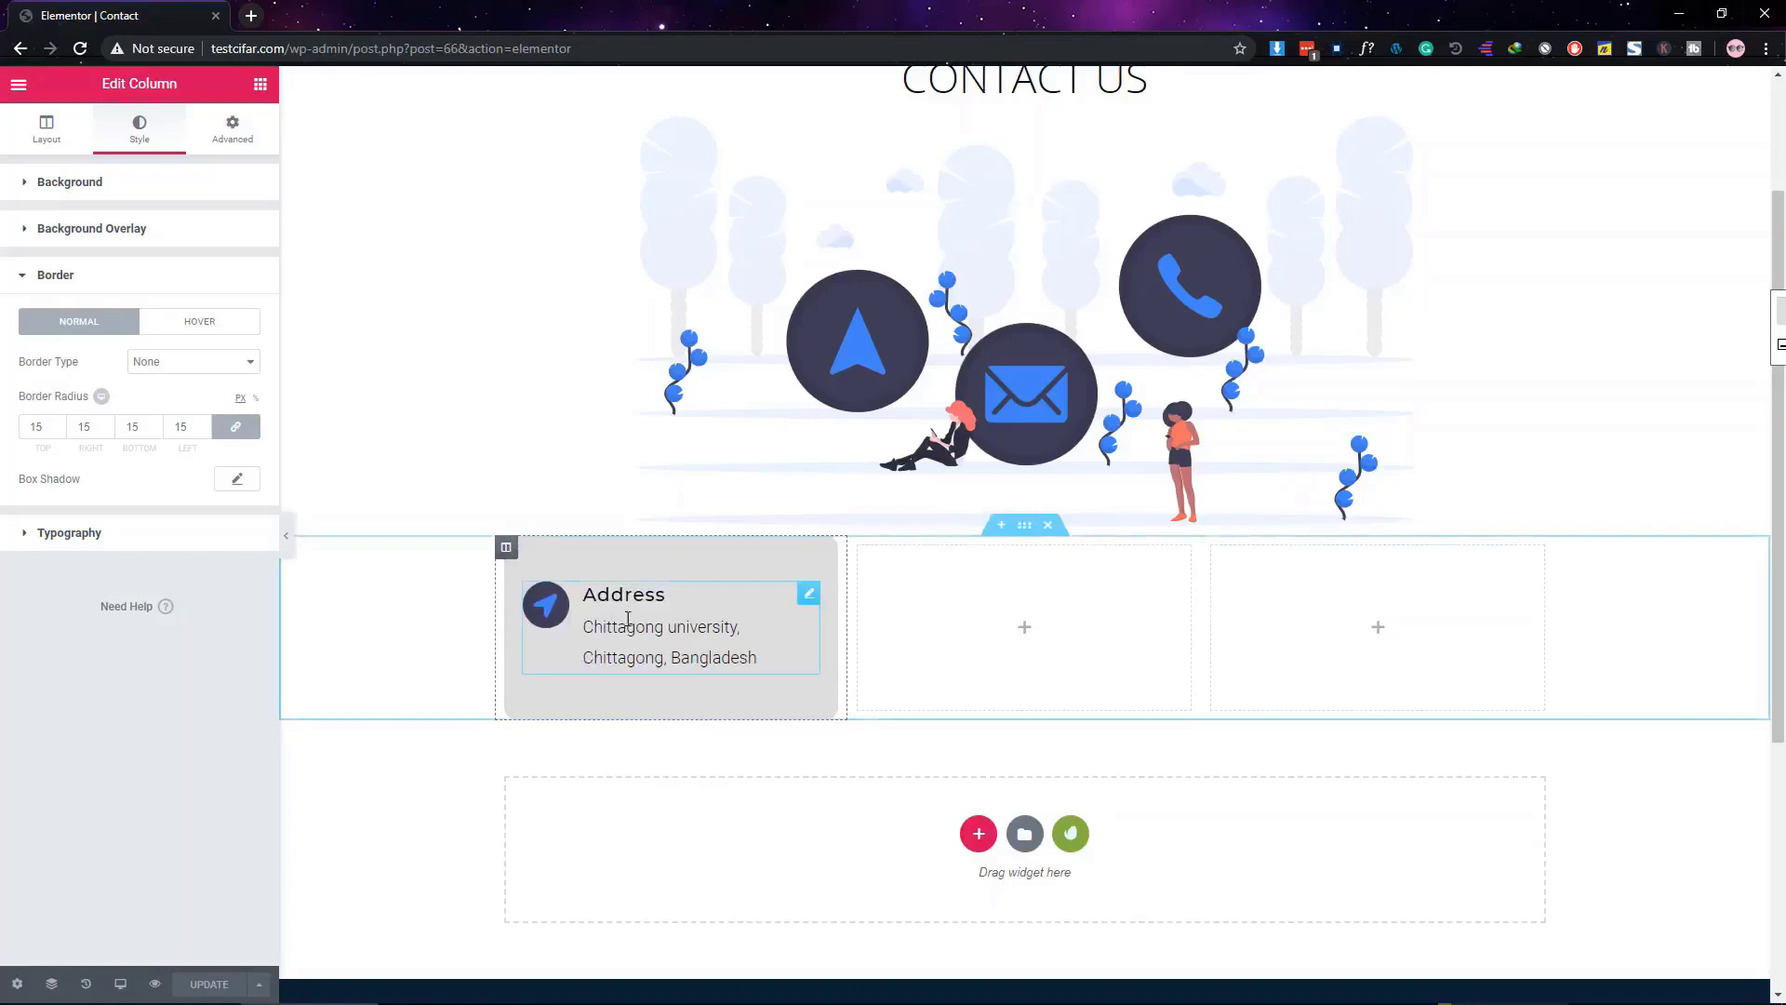
{"action": "right_click", "coordinate": [506, 552]}
{"action": "left_click", "coordinate": [540, 586]}
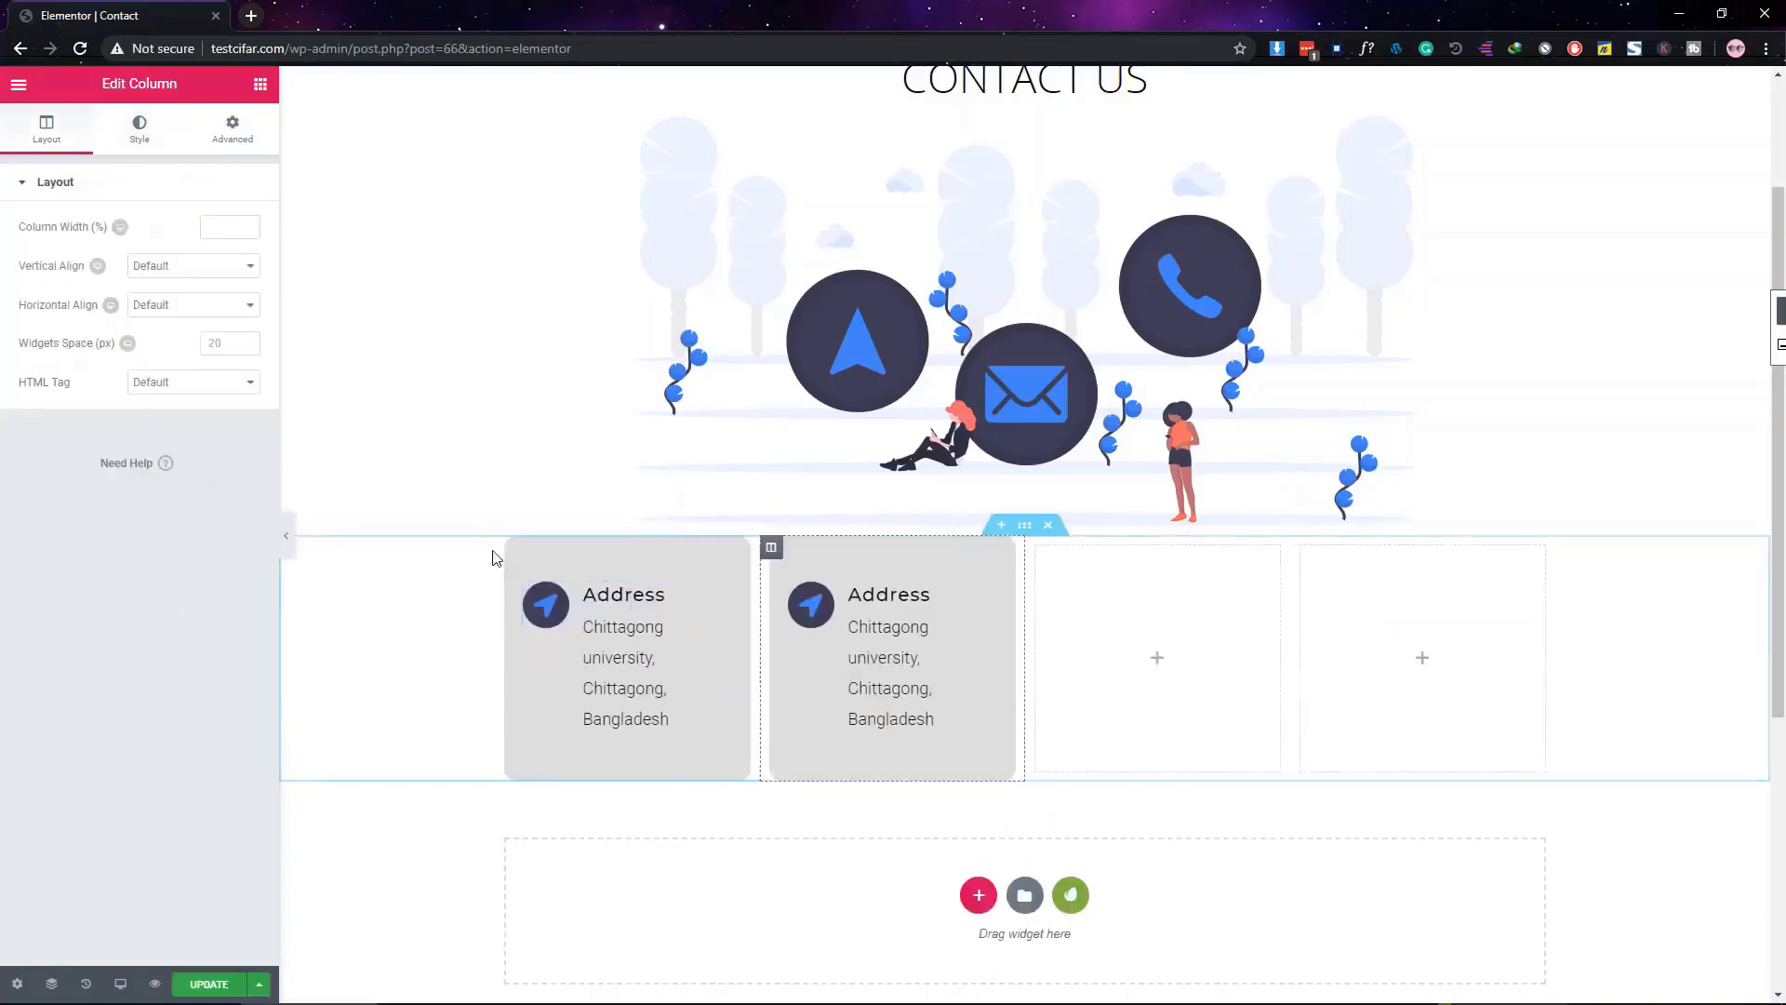
{"action": "right_click", "coordinate": [506, 548]}
{"action": "left_click", "coordinate": [562, 588]}
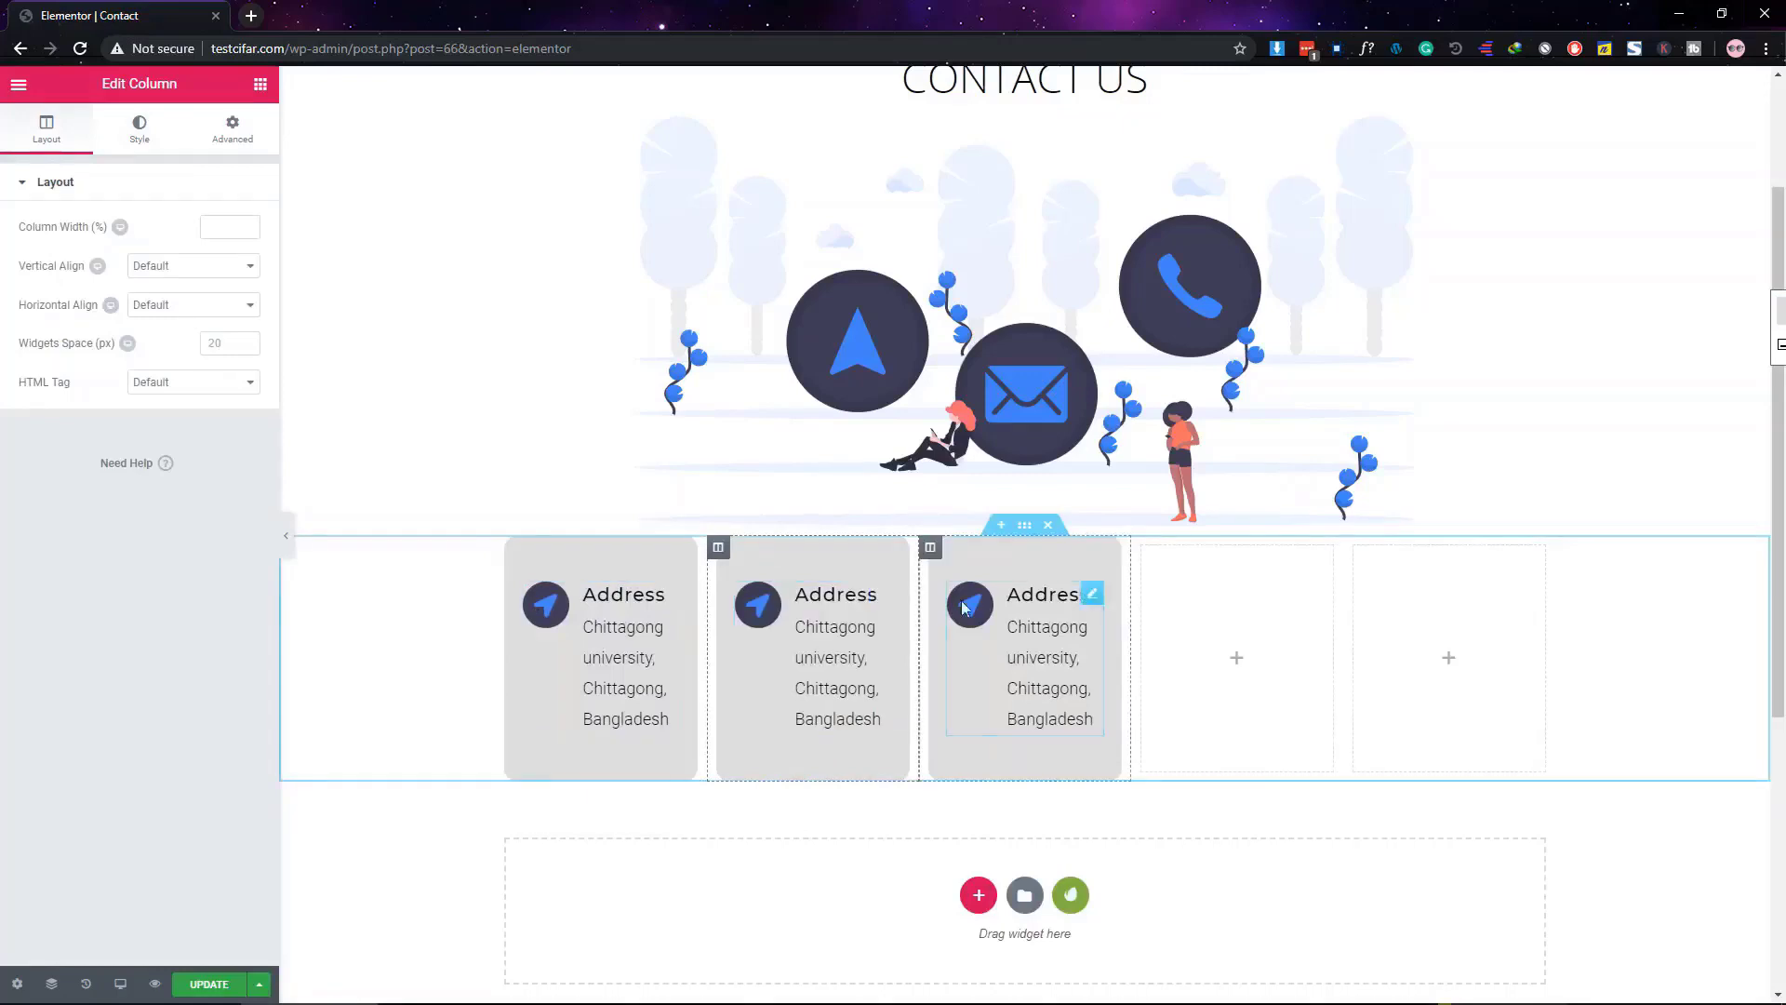
Delete the two leftover empty columns from the section
{"action": "right_click", "coordinate": [1146, 552]}
{"action": "left_click", "coordinate": [1244, 818]}
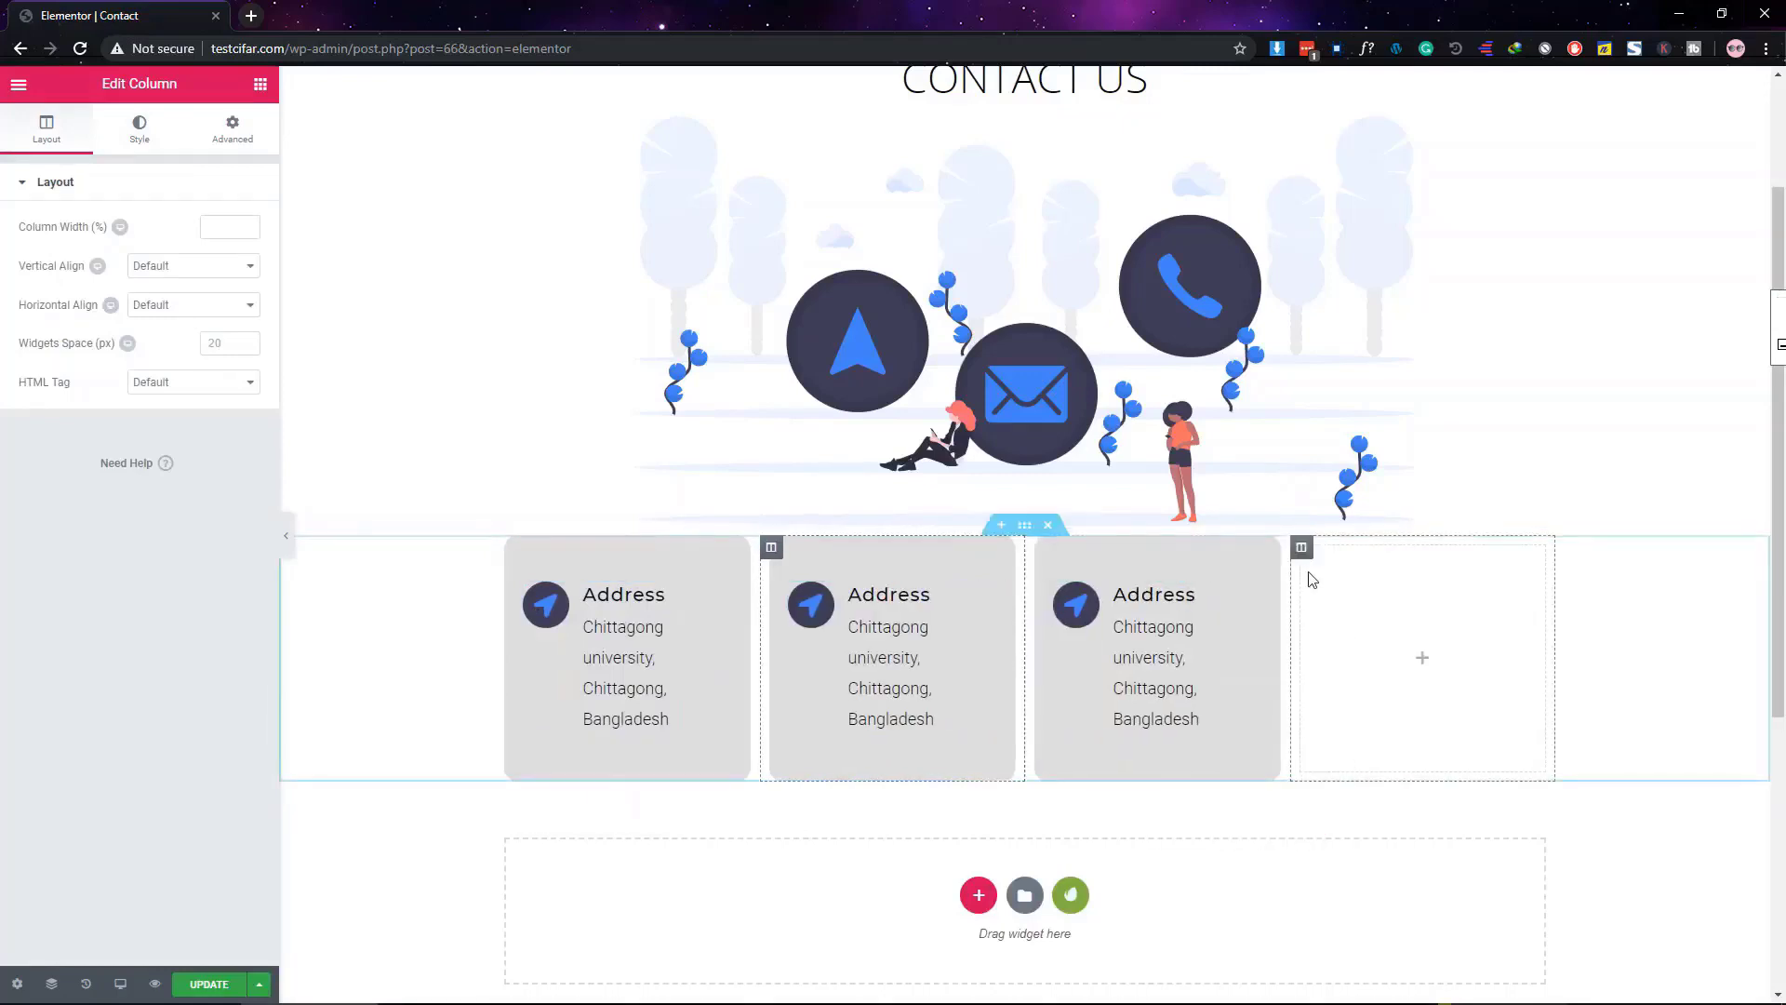
{"action": "right_click", "coordinate": [1314, 560]}
{"action": "left_click", "coordinate": [1423, 826]}
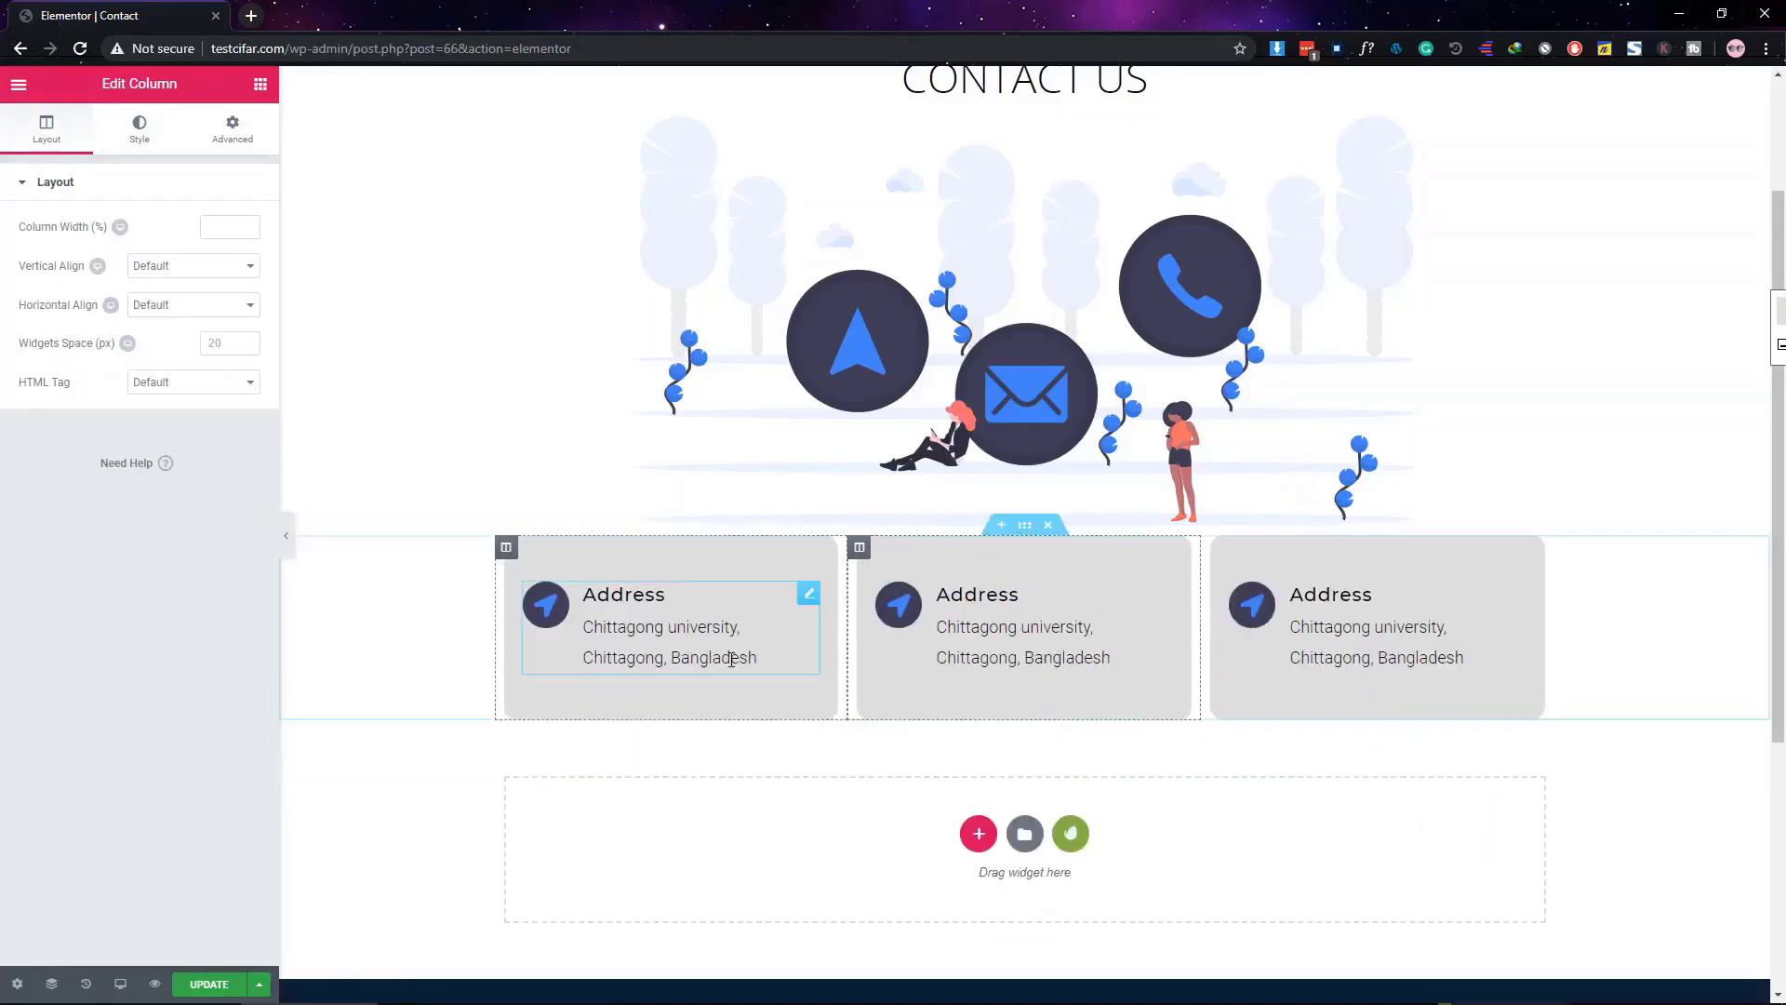
Retitle the middle card 'Email' and give it an envelope icon
{"action": "left_click", "coordinate": [940, 615]}
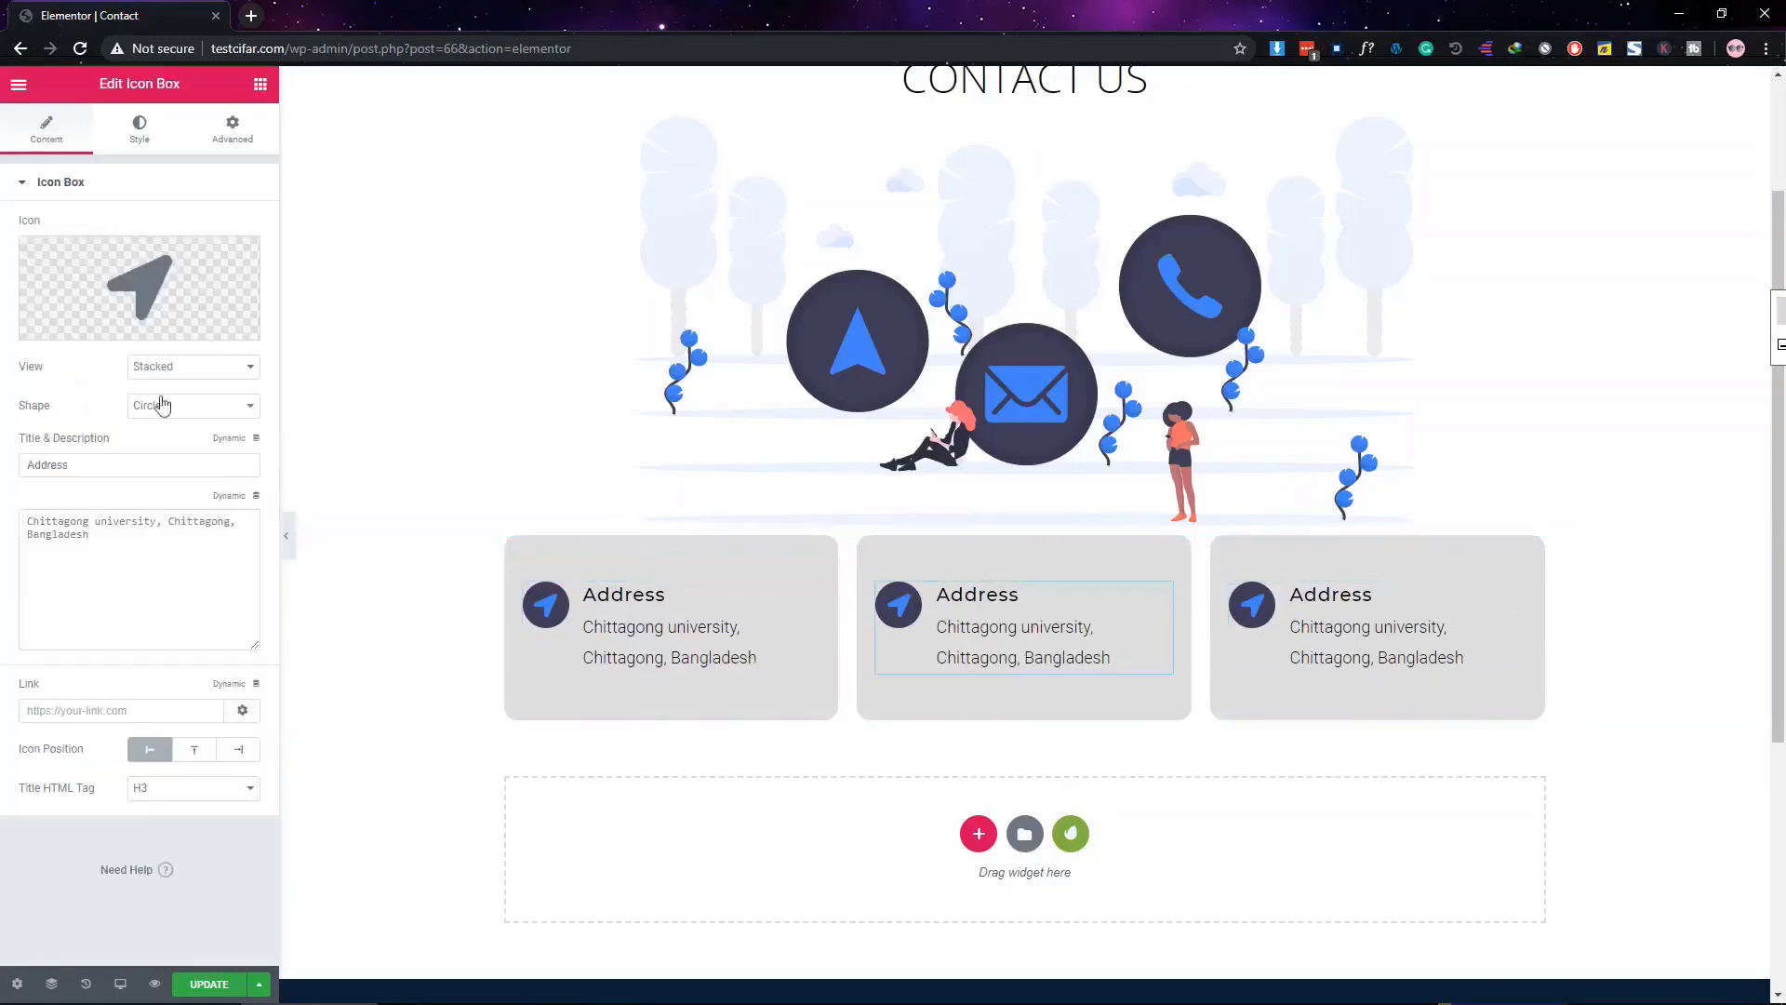
{"action": "double_click", "coordinate": [77, 467]}
{"action": "type", "text": "Email"}
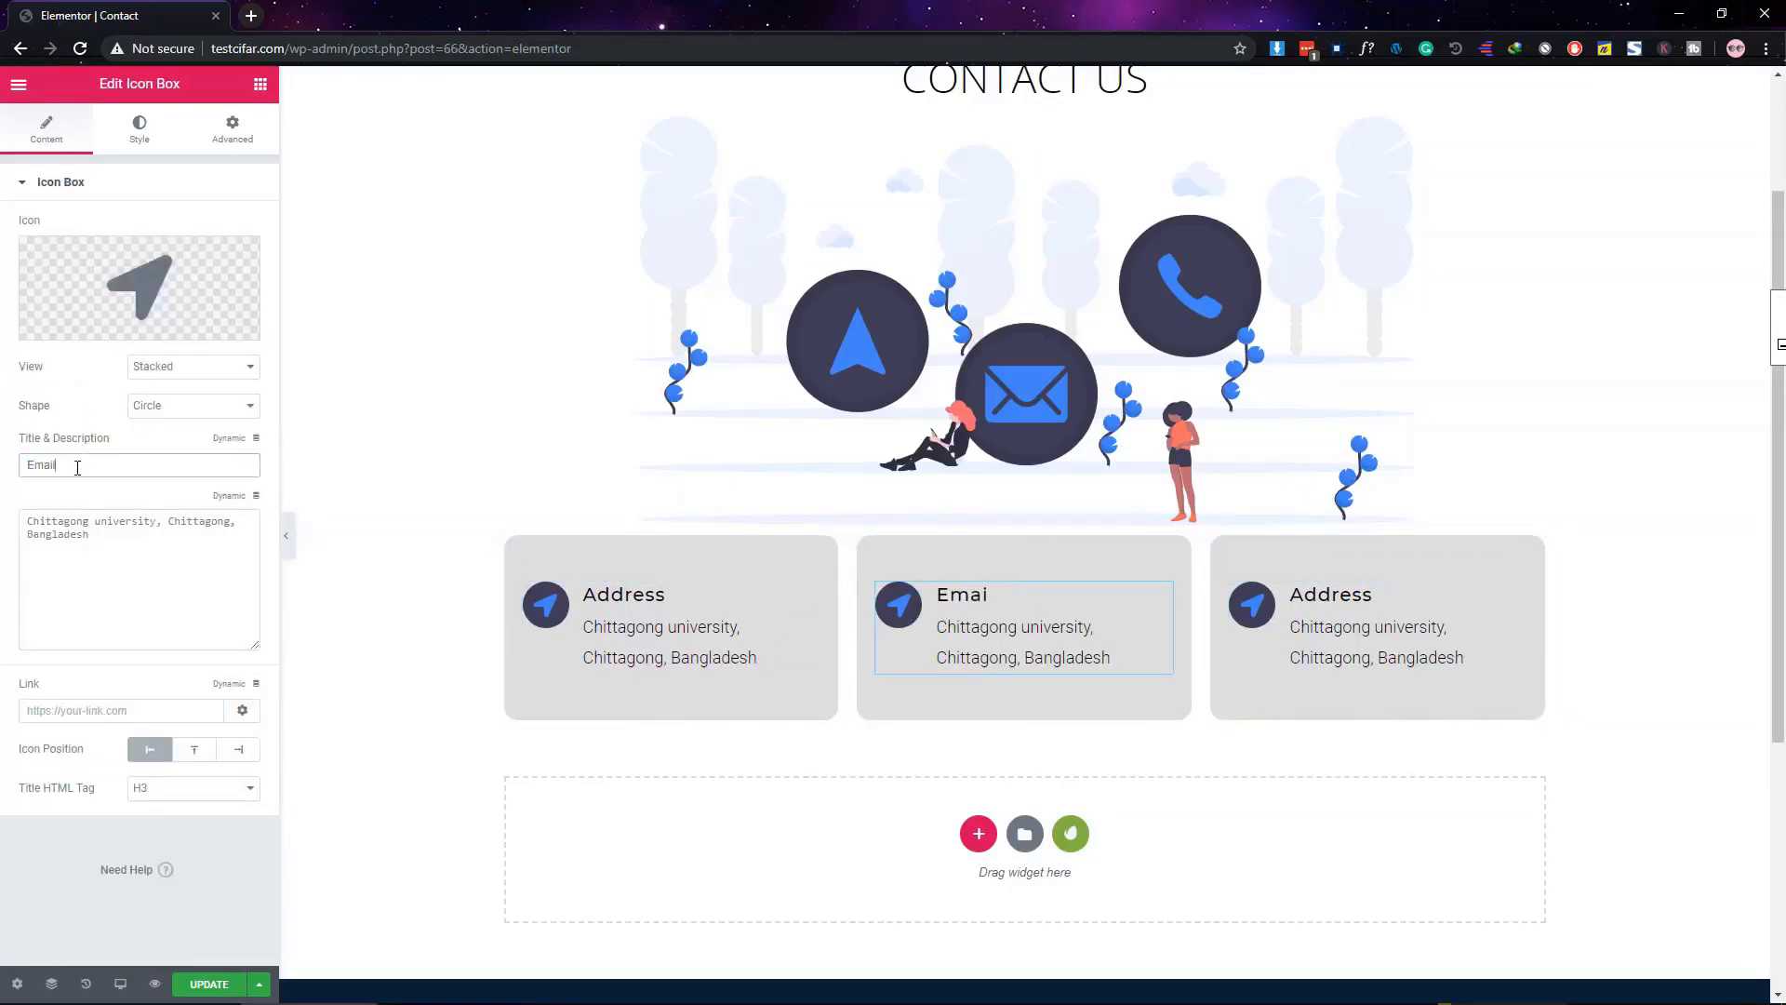
{"action": "left_click", "coordinate": [140, 288]}
{"action": "type", "text": "env"}
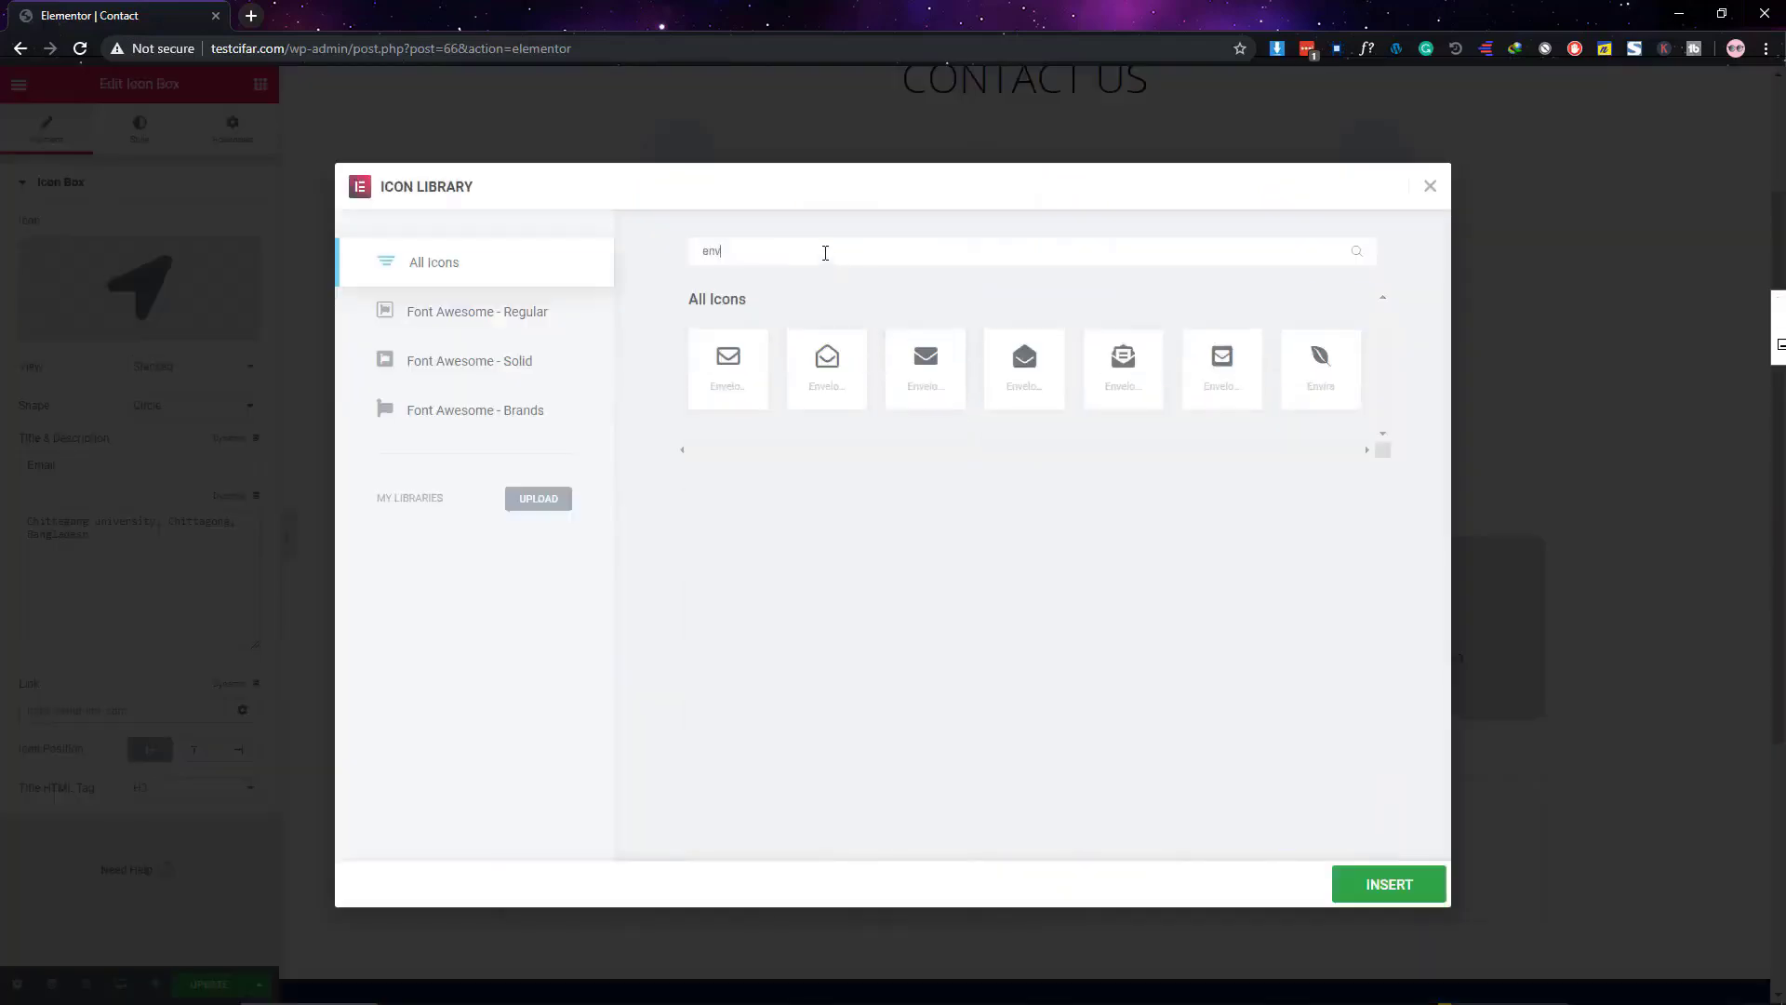
{"action": "left_click", "coordinate": [925, 369]}
{"action": "left_click", "coordinate": [1388, 884]}
Replace its description with two e-mail addresses separated by a <br> line break
{"action": "triple_click", "coordinate": [84, 548]}
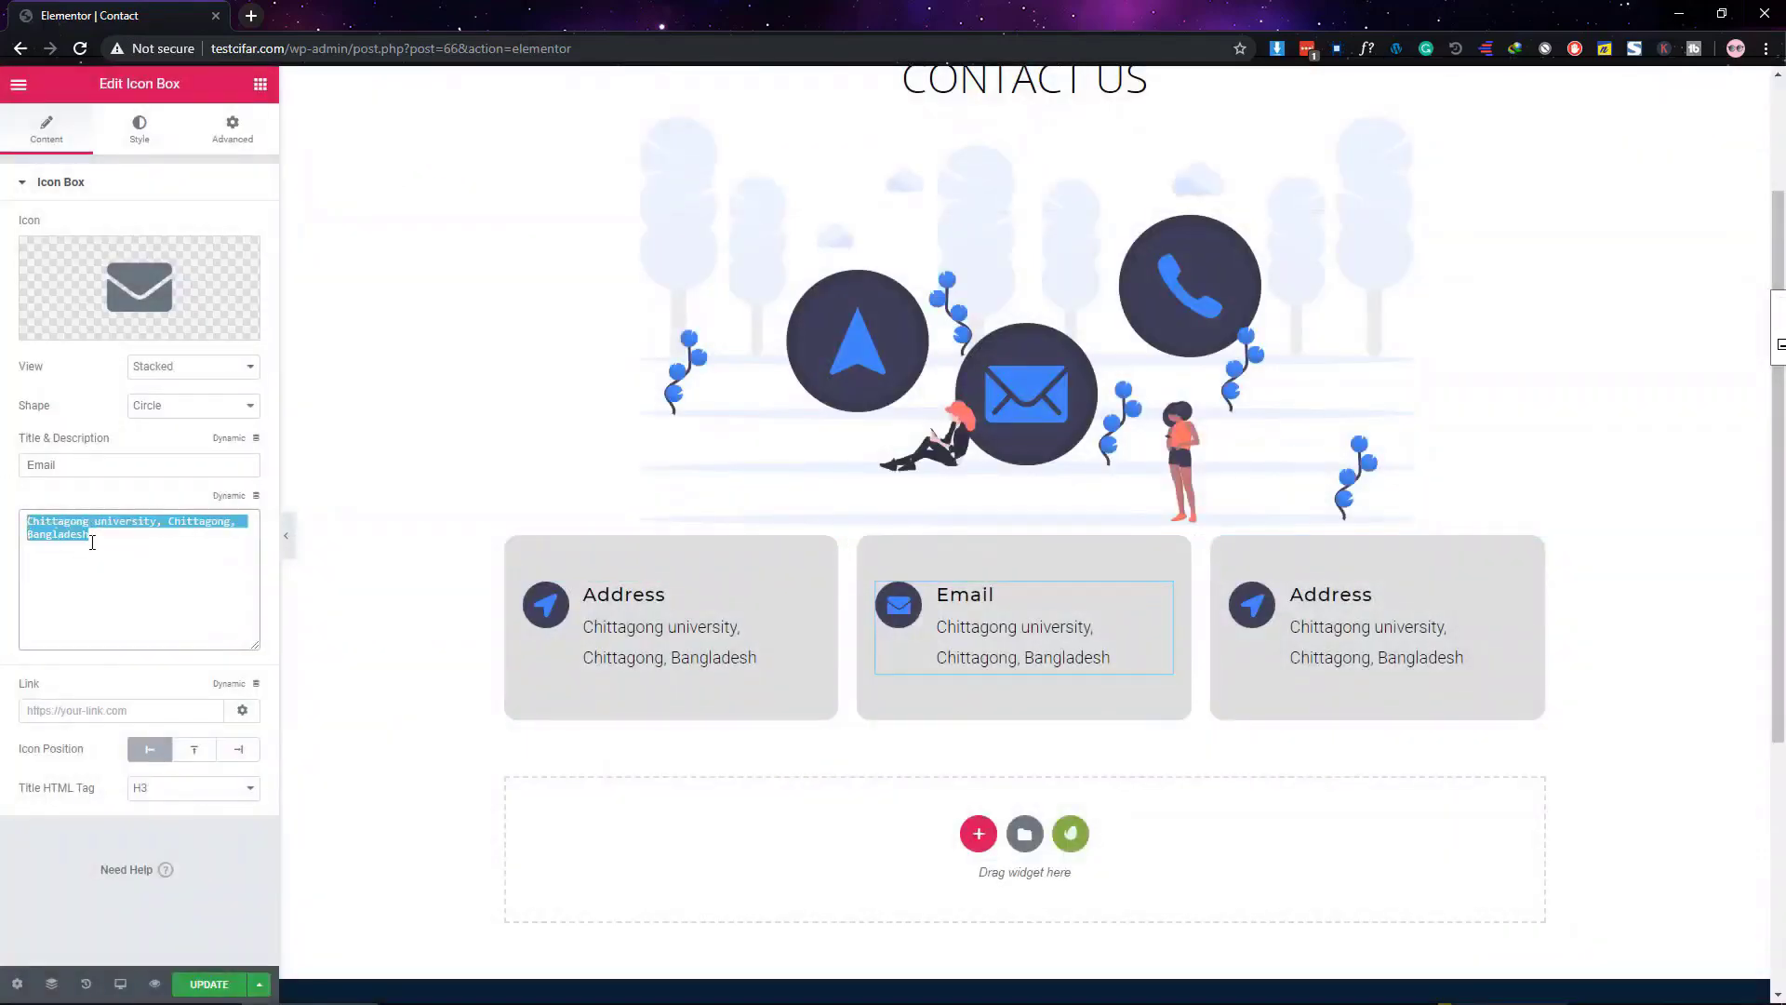
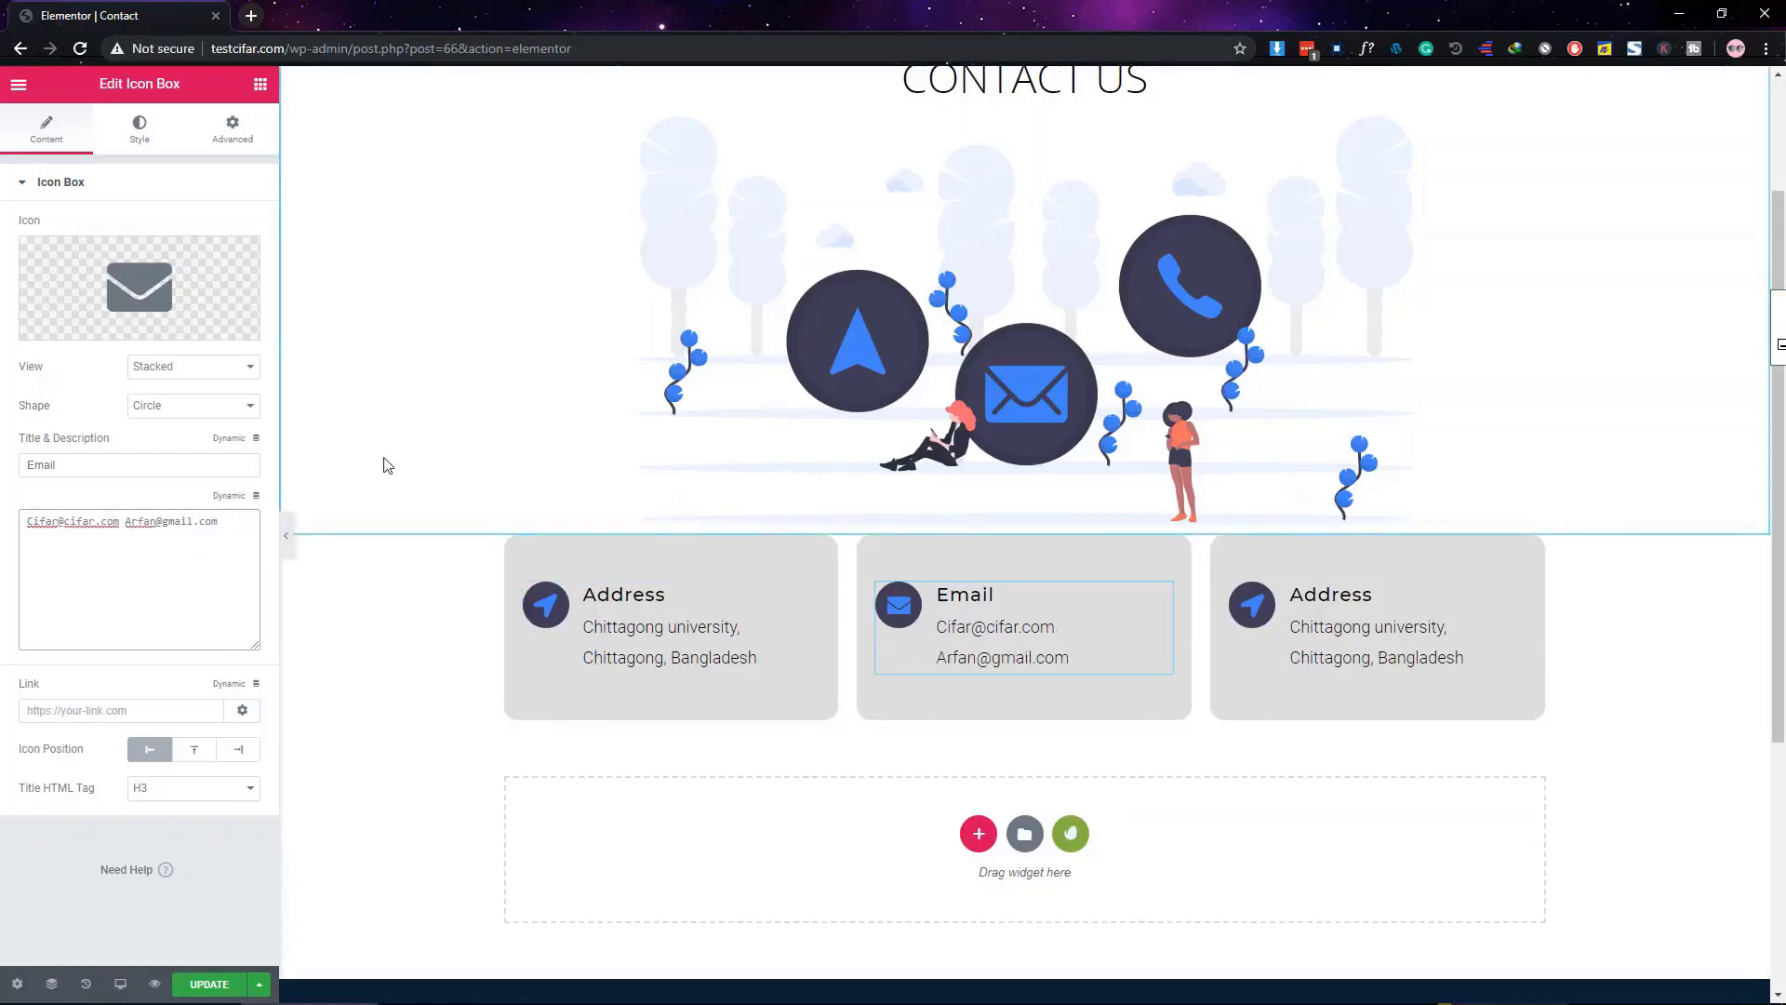
{"action": "type", "text": "<br>"}
{"action": "left_click_drag", "start_coordinate": [150, 521], "coordinate": [126, 521]}
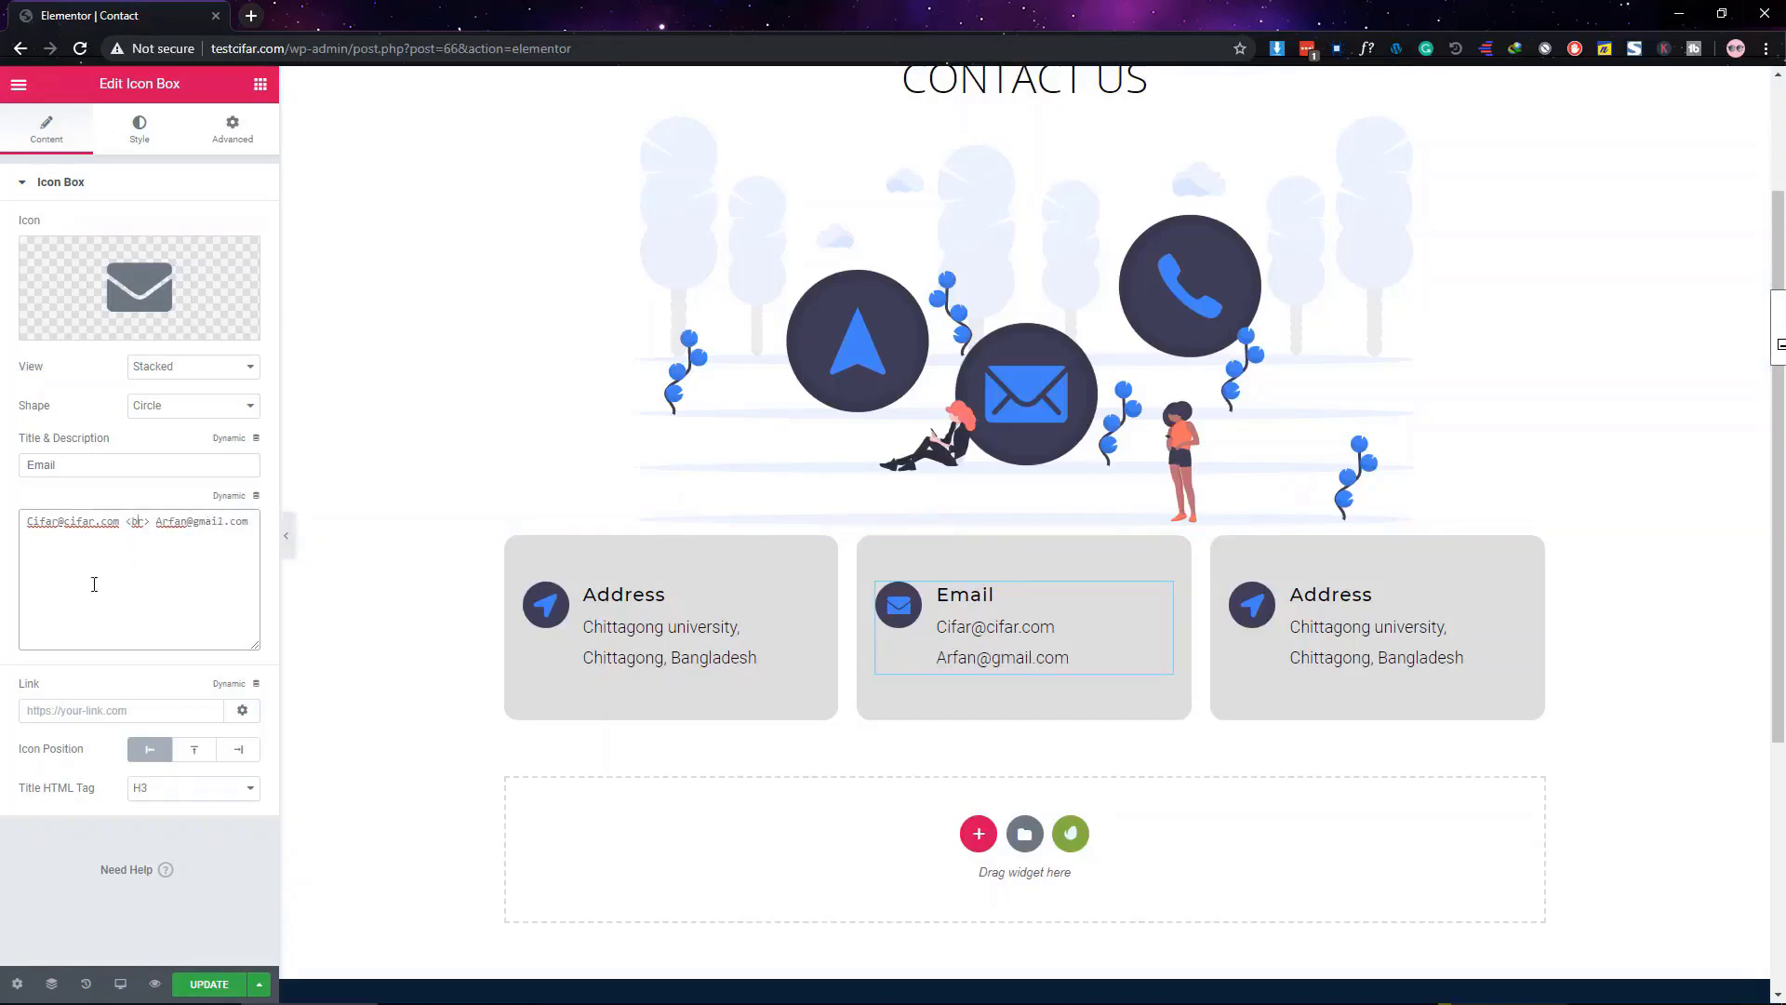
{"action": "left_click", "coordinate": [1298, 624]}
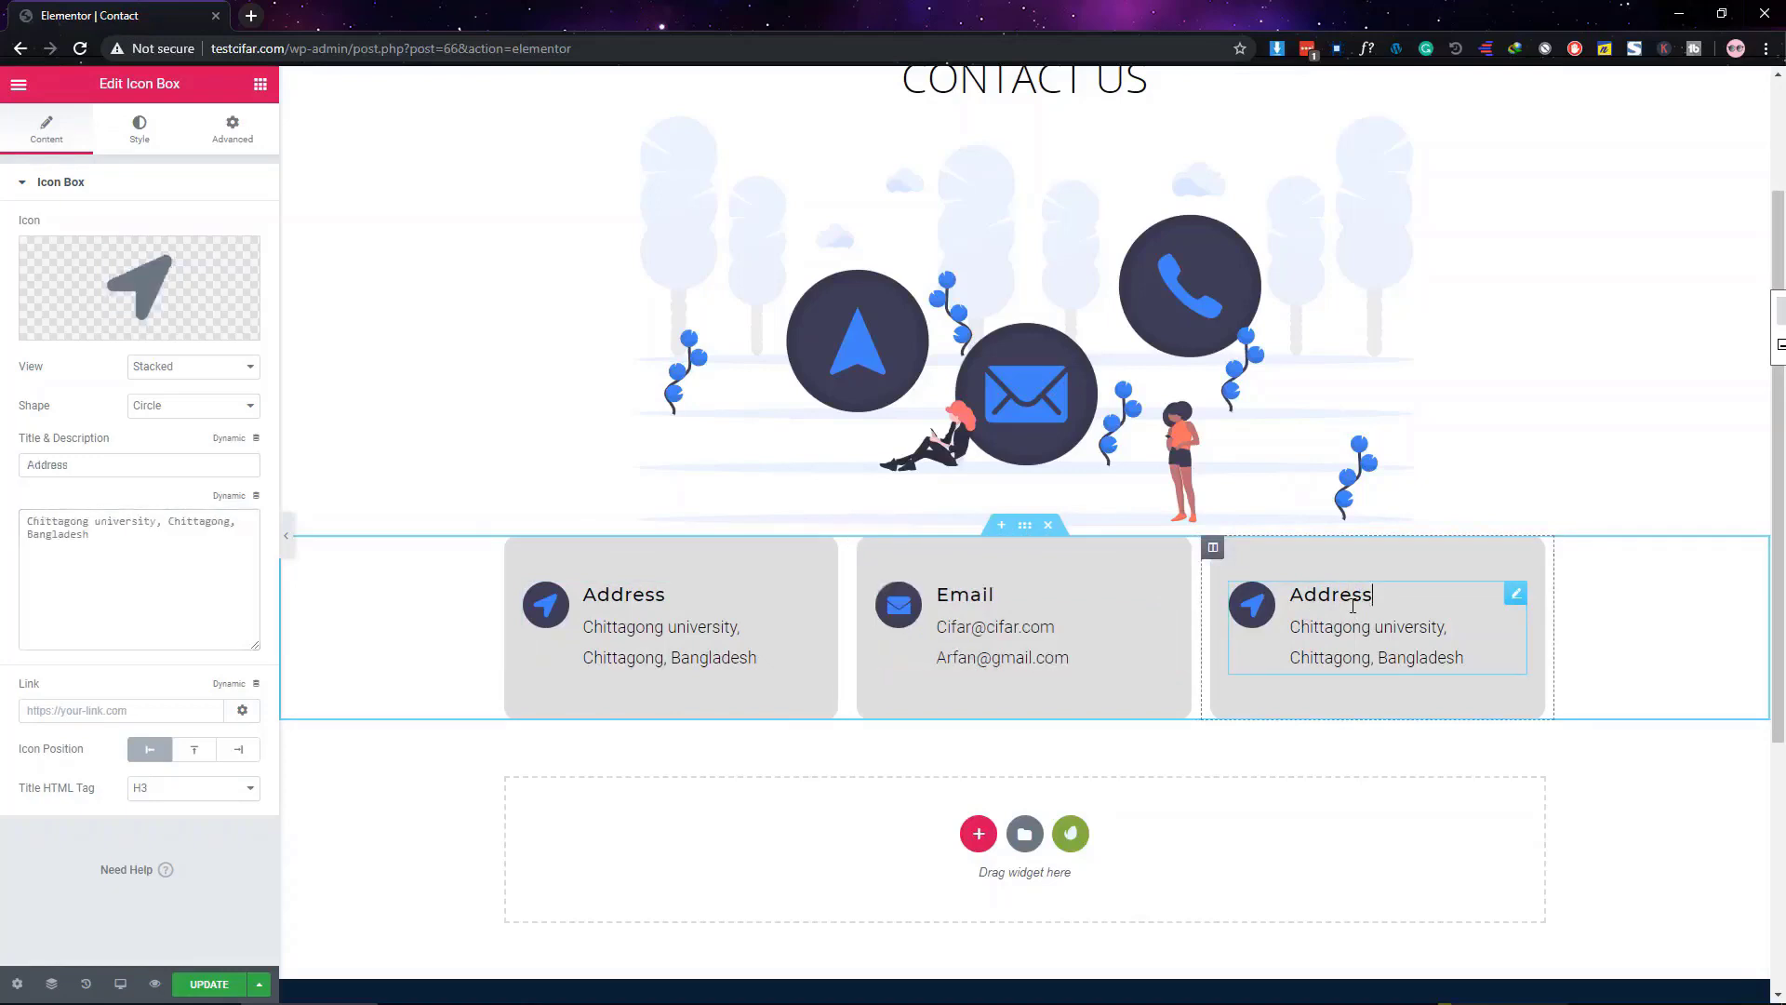
Retitle the third card 'Phone Number' and give it a phone icon from a 'call' search
{"action": "left_click", "coordinate": [108, 463]}
{"action": "double_click", "coordinate": [108, 464]}
{"action": "type", "text": "Phone Number"}
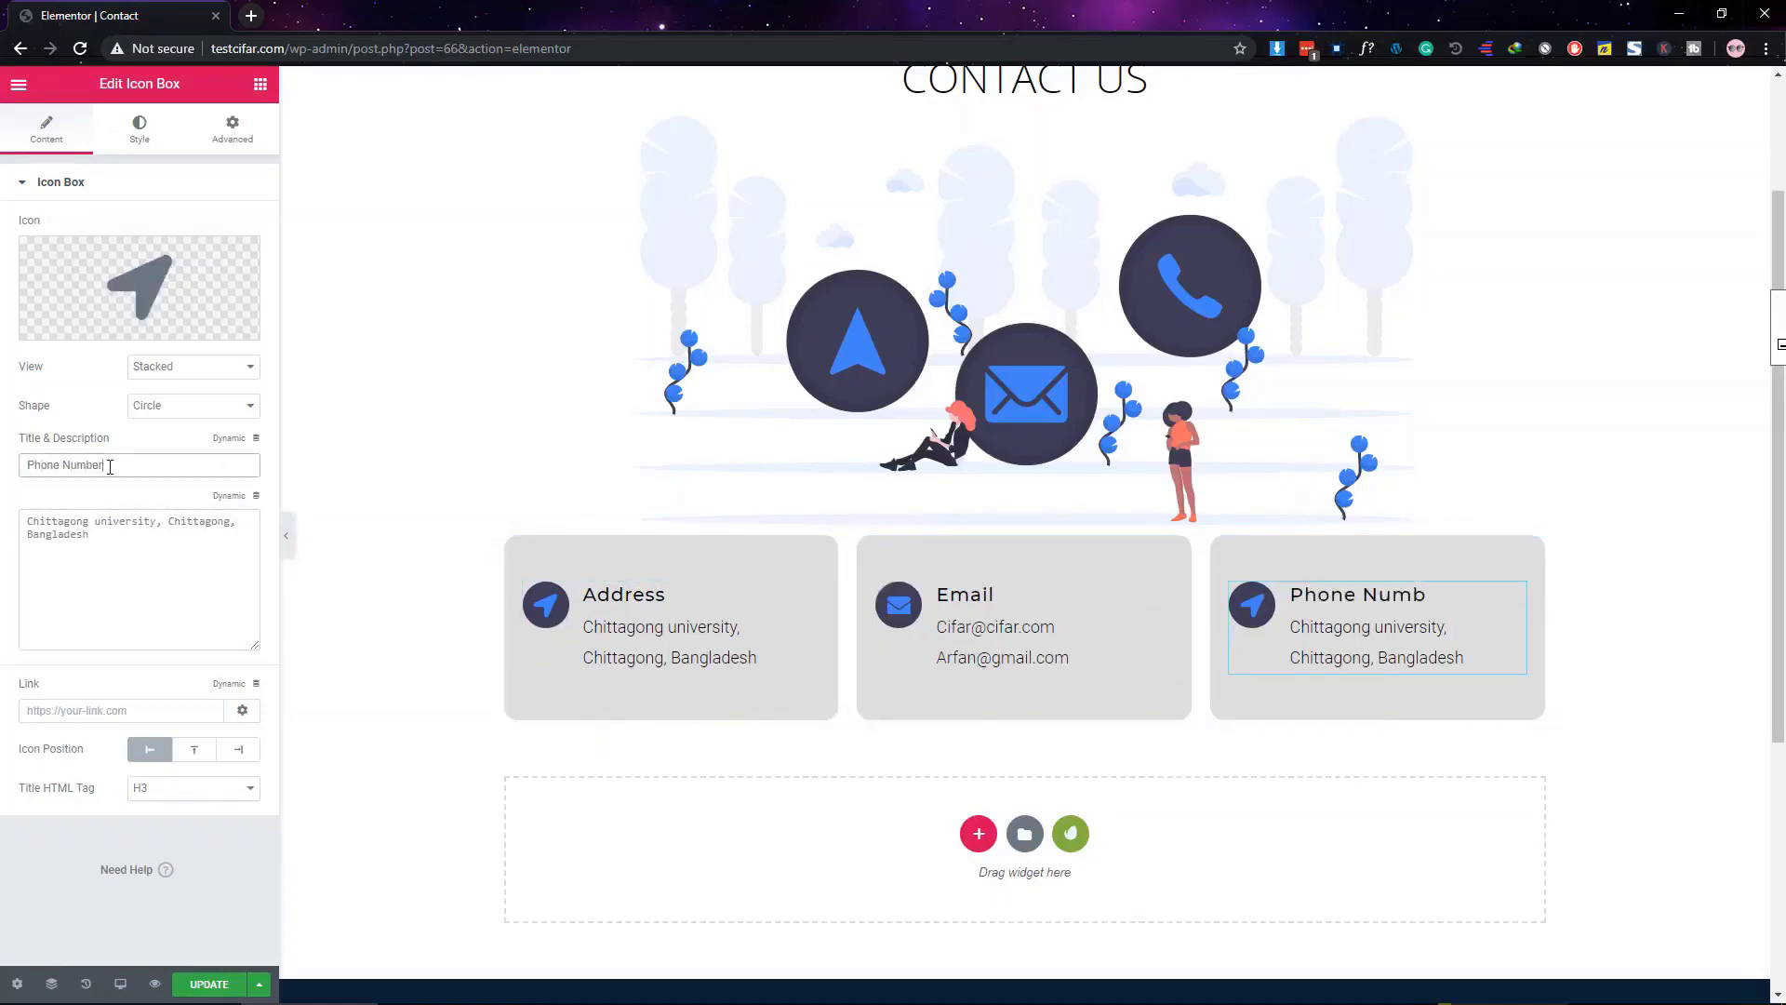
{"action": "left_click", "coordinate": [79, 321]}
{"action": "left_click", "coordinate": [828, 252]}
{"action": "type", "text": "call"}
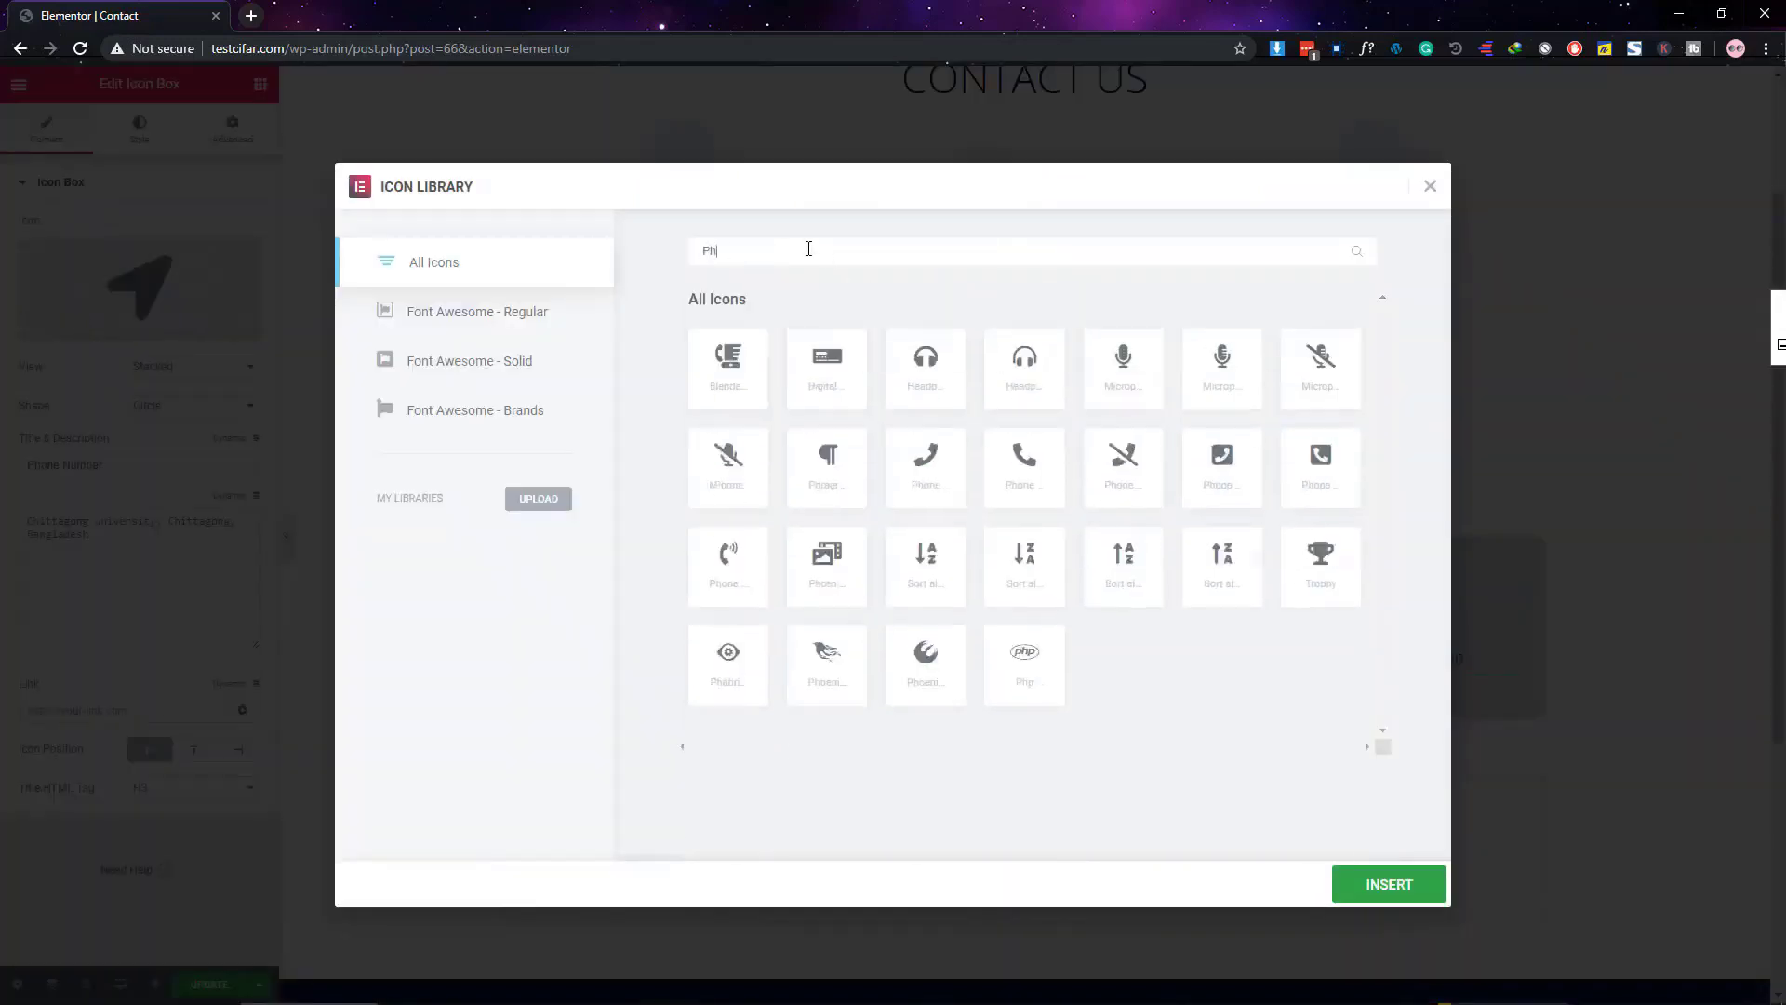
{"action": "left_click", "coordinate": [835, 495]}
{"action": "left_click", "coordinate": [1388, 884]}
Replace its description with two phone numbers separated by a <br> line break
{"action": "left_click", "coordinate": [101, 565]}
{"action": "key", "text": "ctrl+a"}
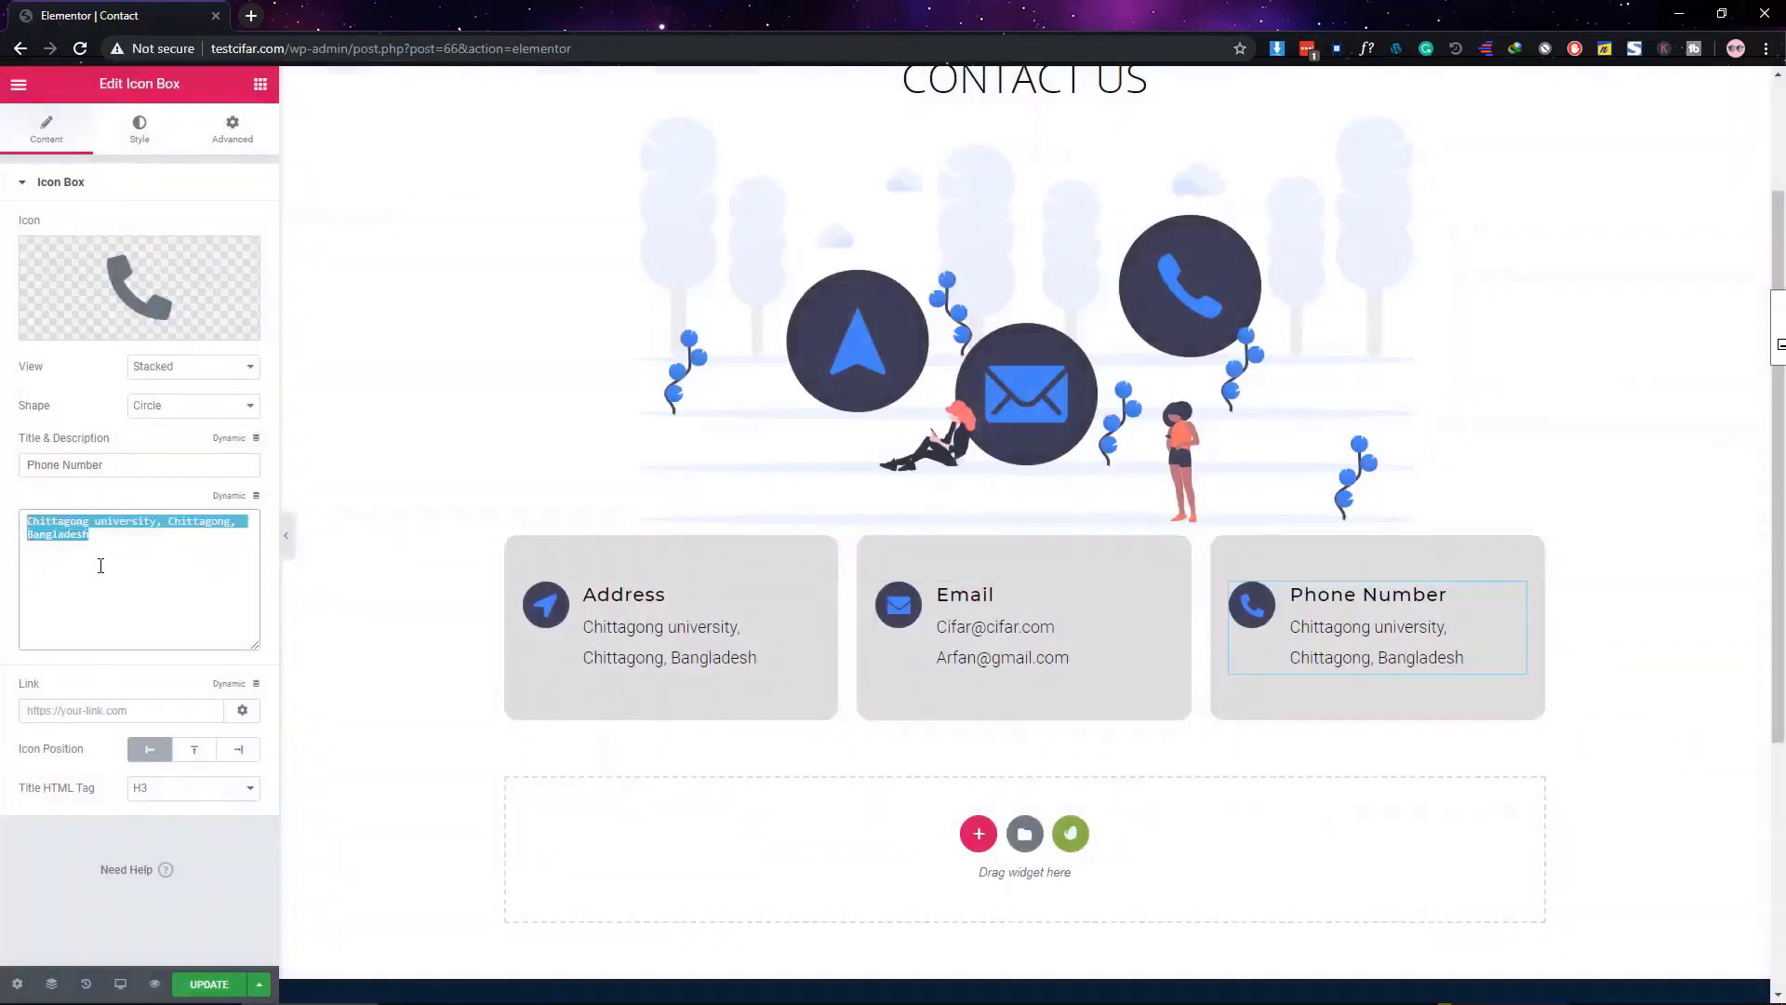
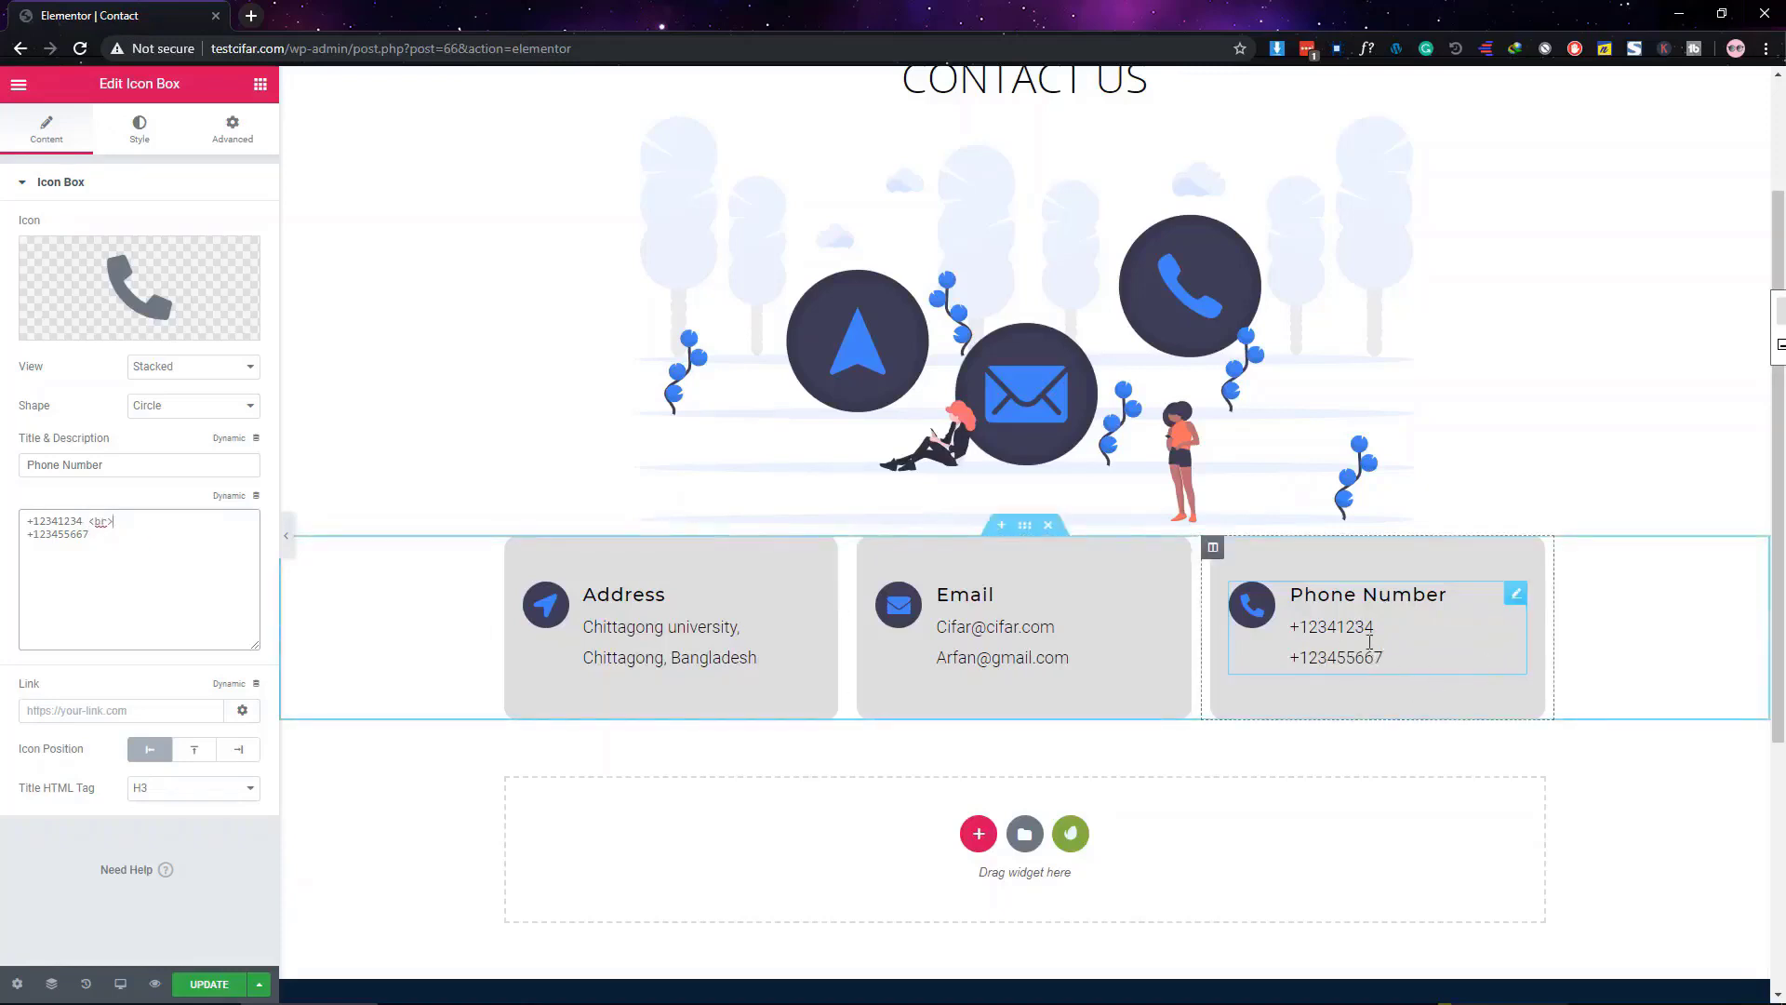
Give the info-box section unlinked padding of 60 top and 60 bottom
{"action": "left_click", "coordinate": [1025, 527]}
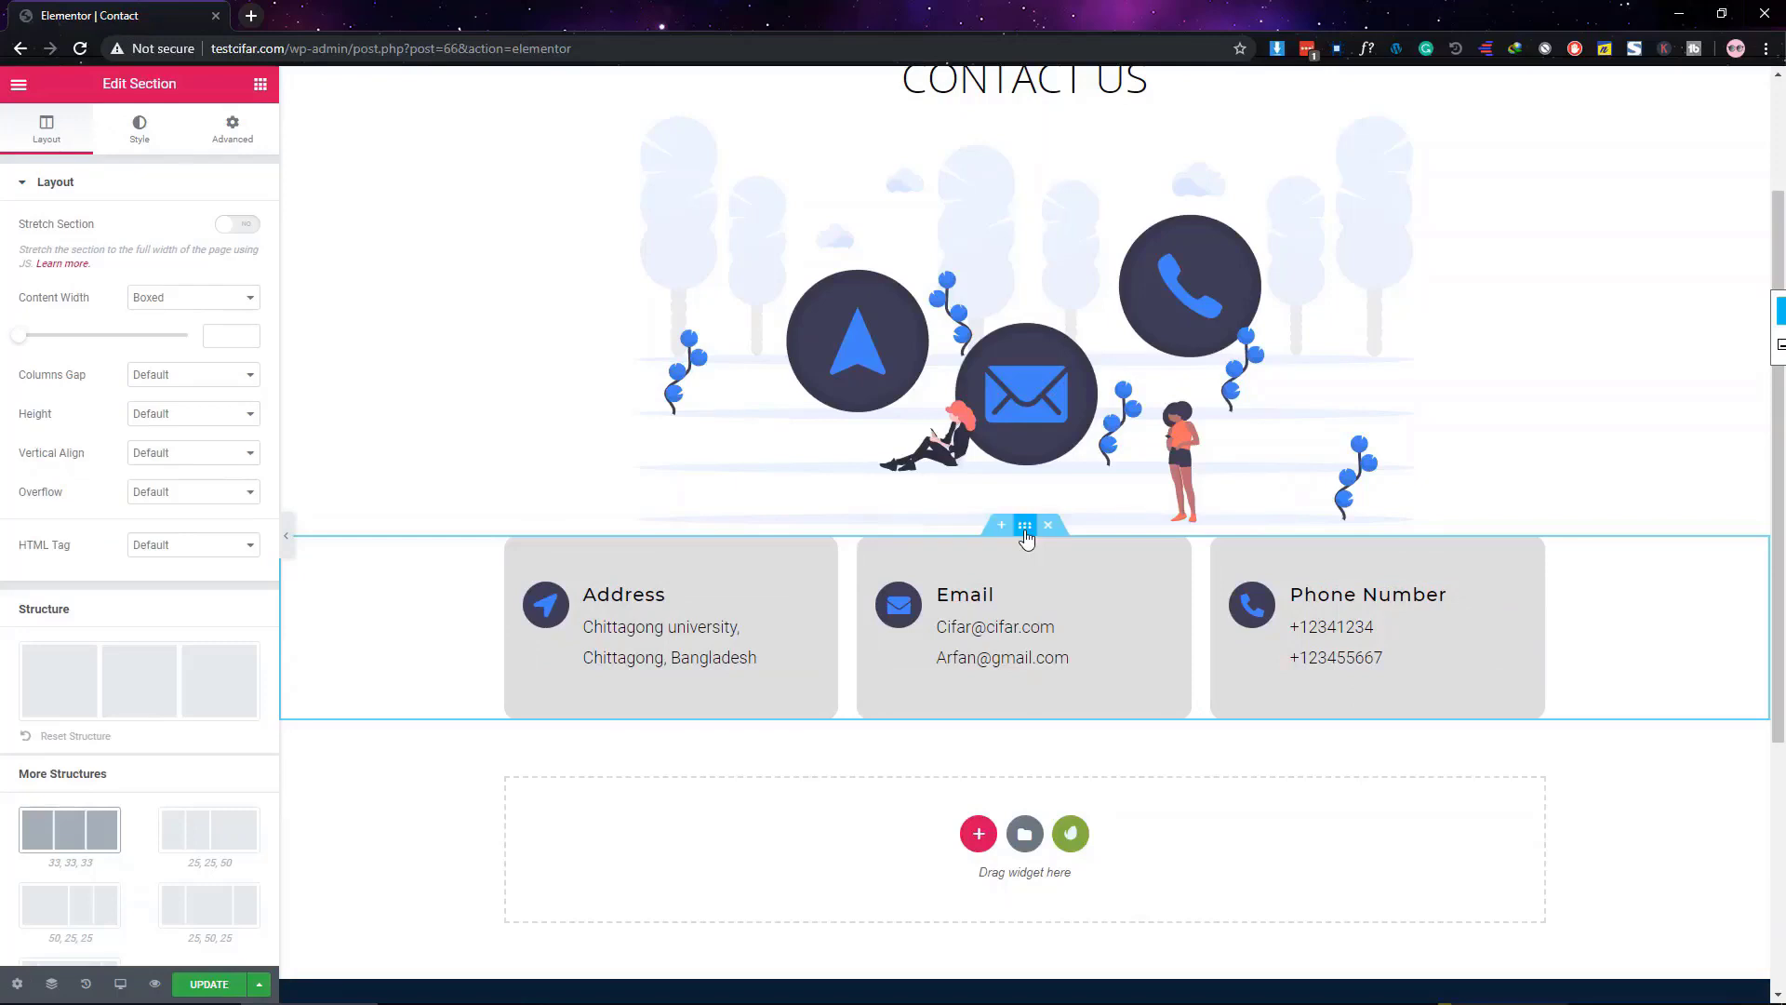
{"action": "left_click", "coordinate": [219, 147]}
{"action": "left_click", "coordinate": [248, 334]}
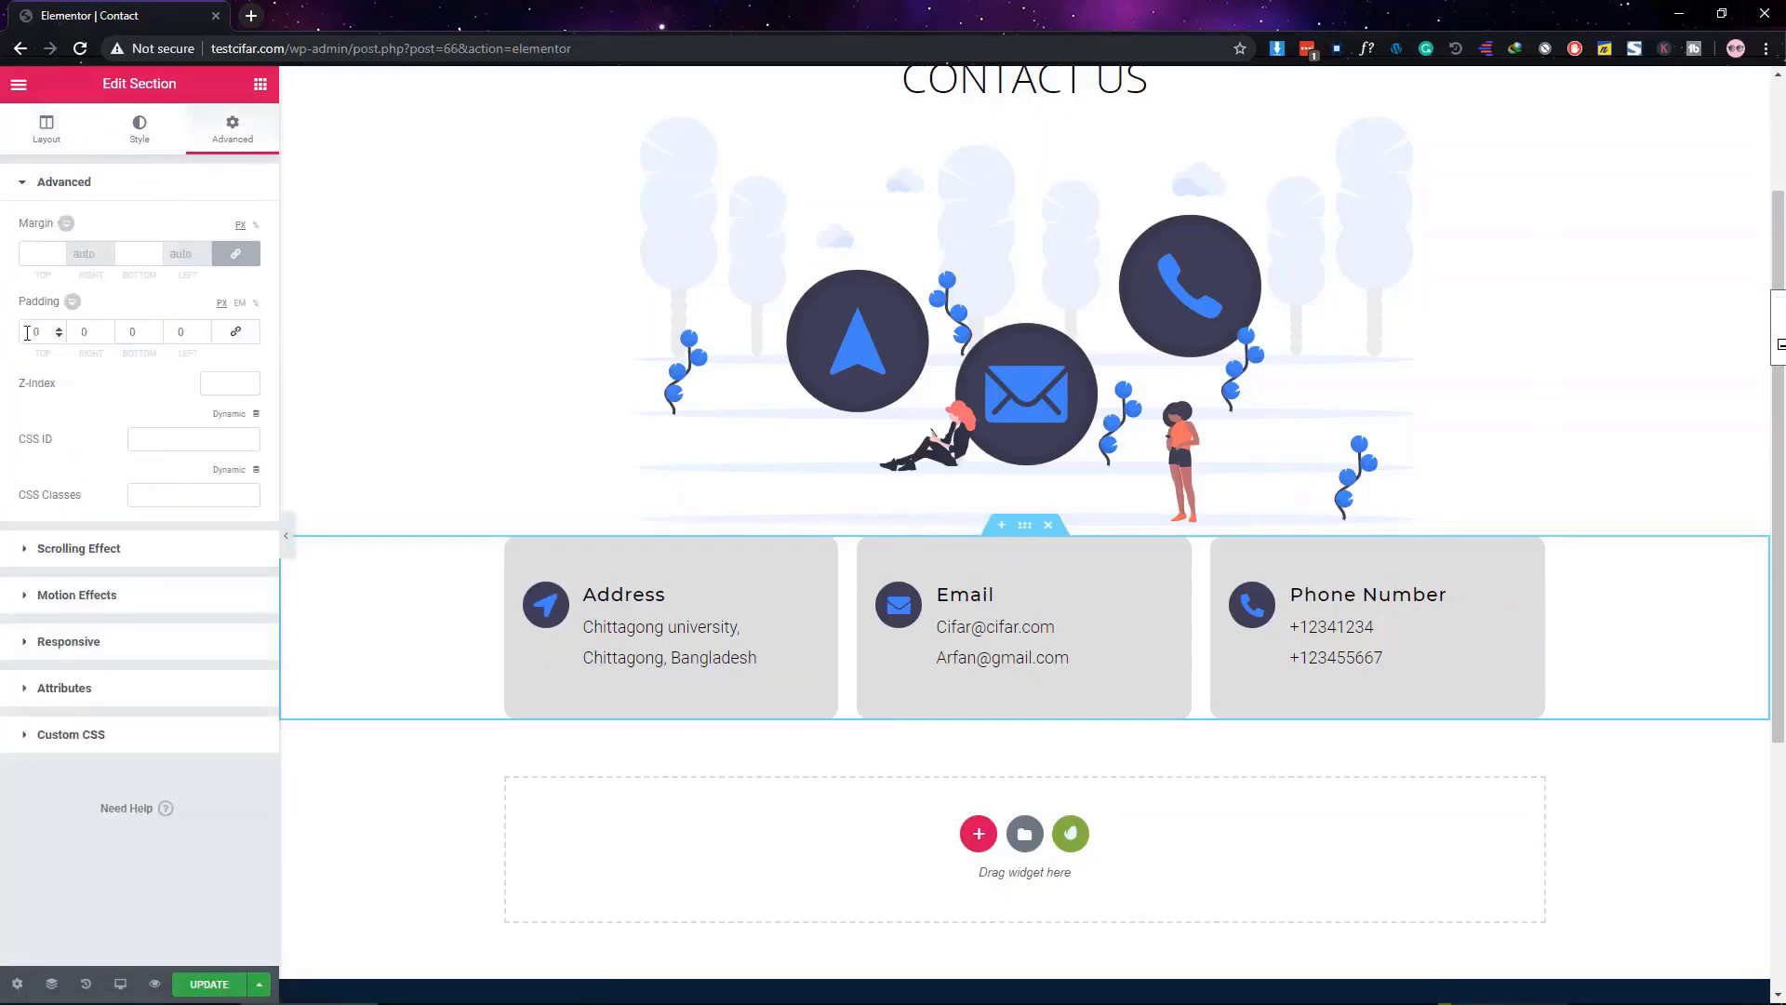
{"action": "left_click", "coordinate": [33, 332]}
{"action": "type", "text": "60"}
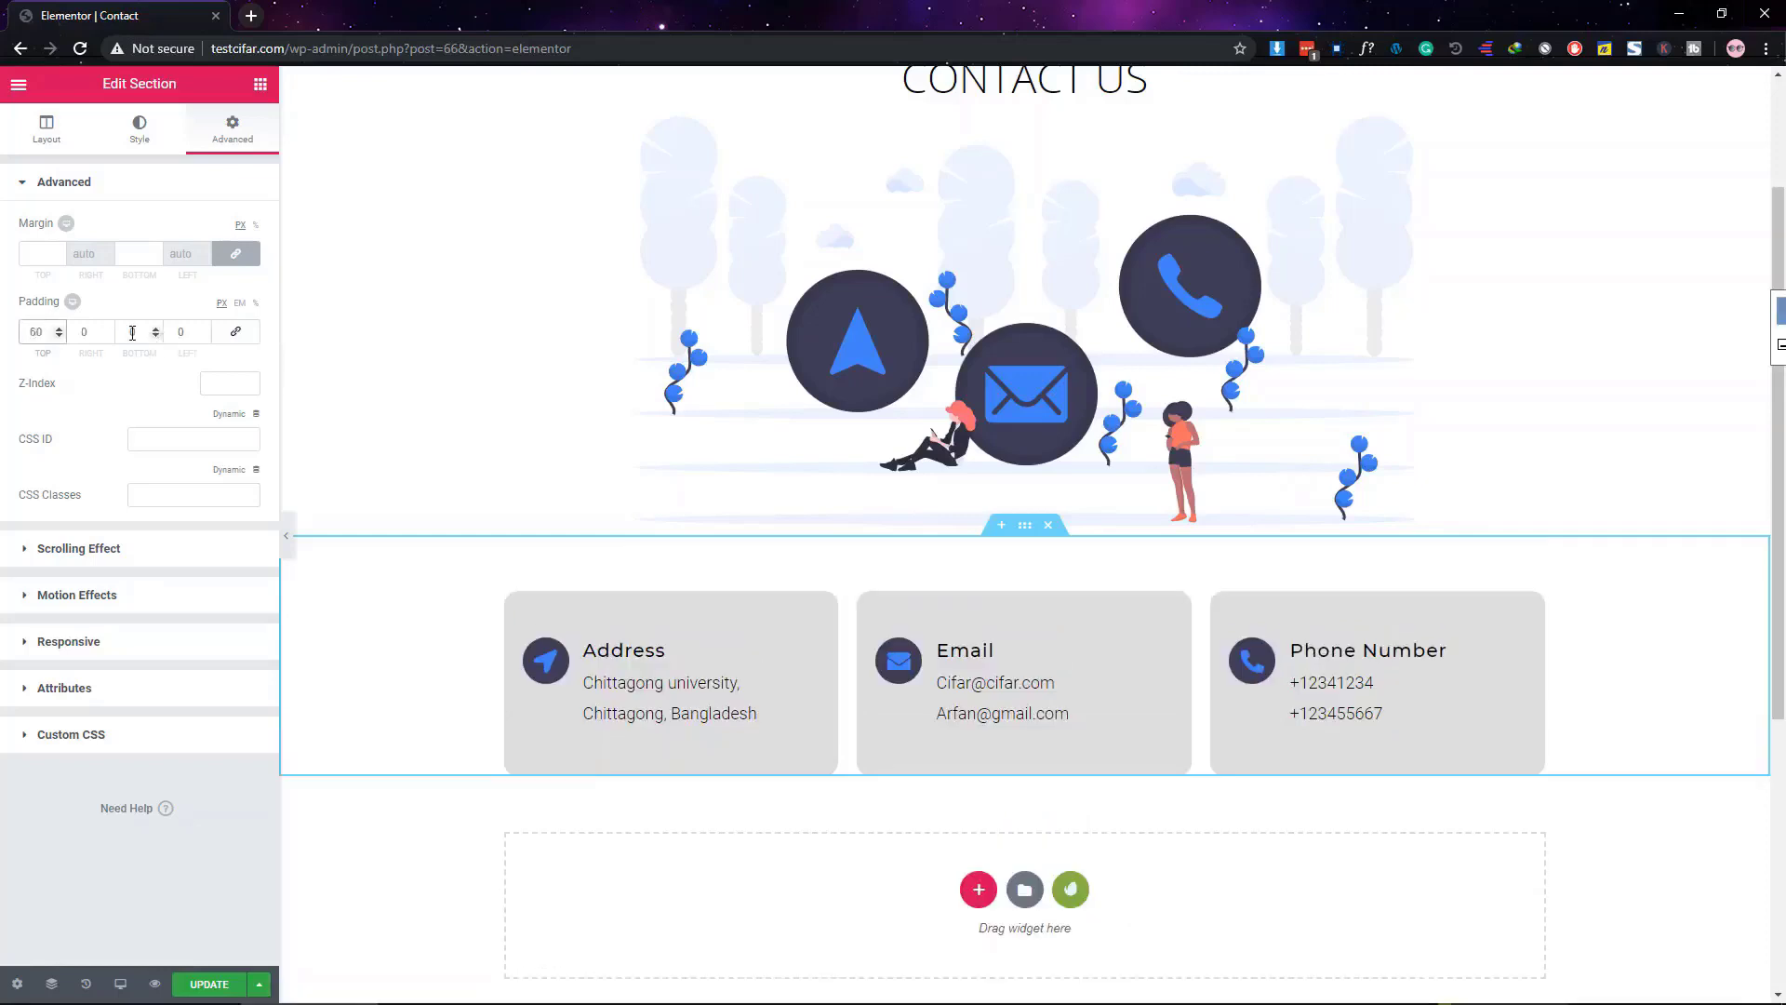
{"action": "left_click", "coordinate": [130, 332]}
{"action": "type", "text": "60"}
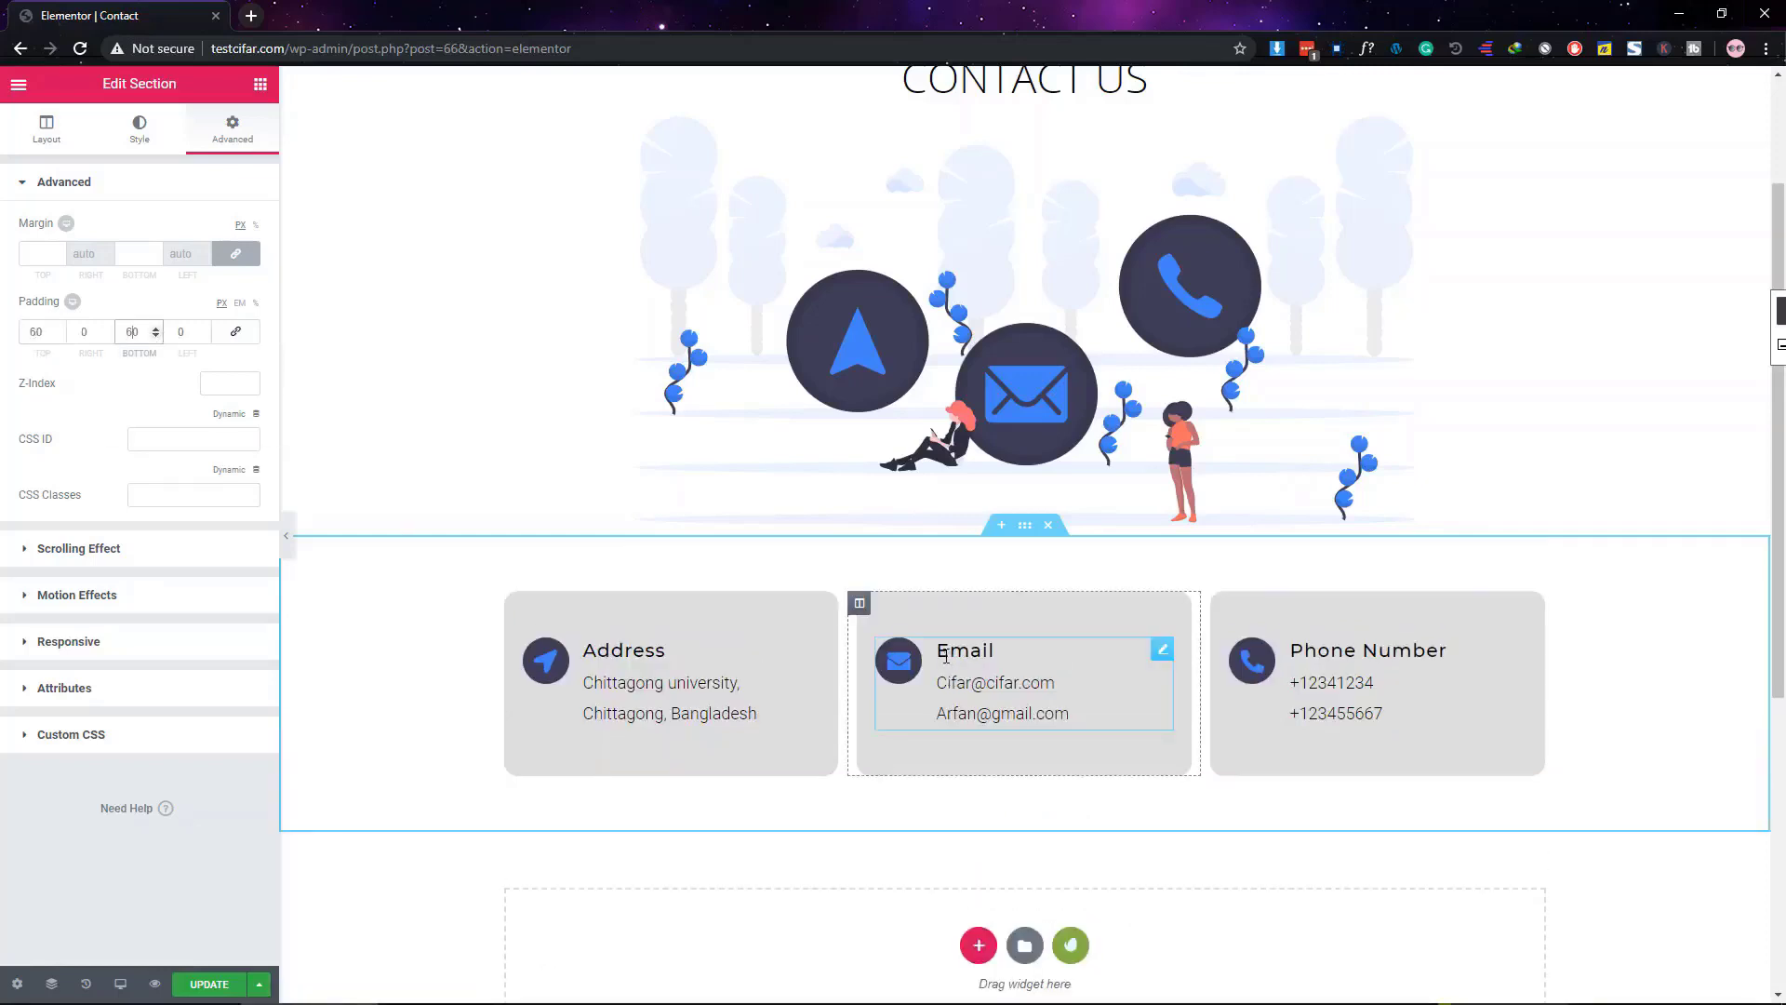
{"action": "scroll", "coordinate": [945, 655], "scroll_direction": "down", "scroll_amount": 2}
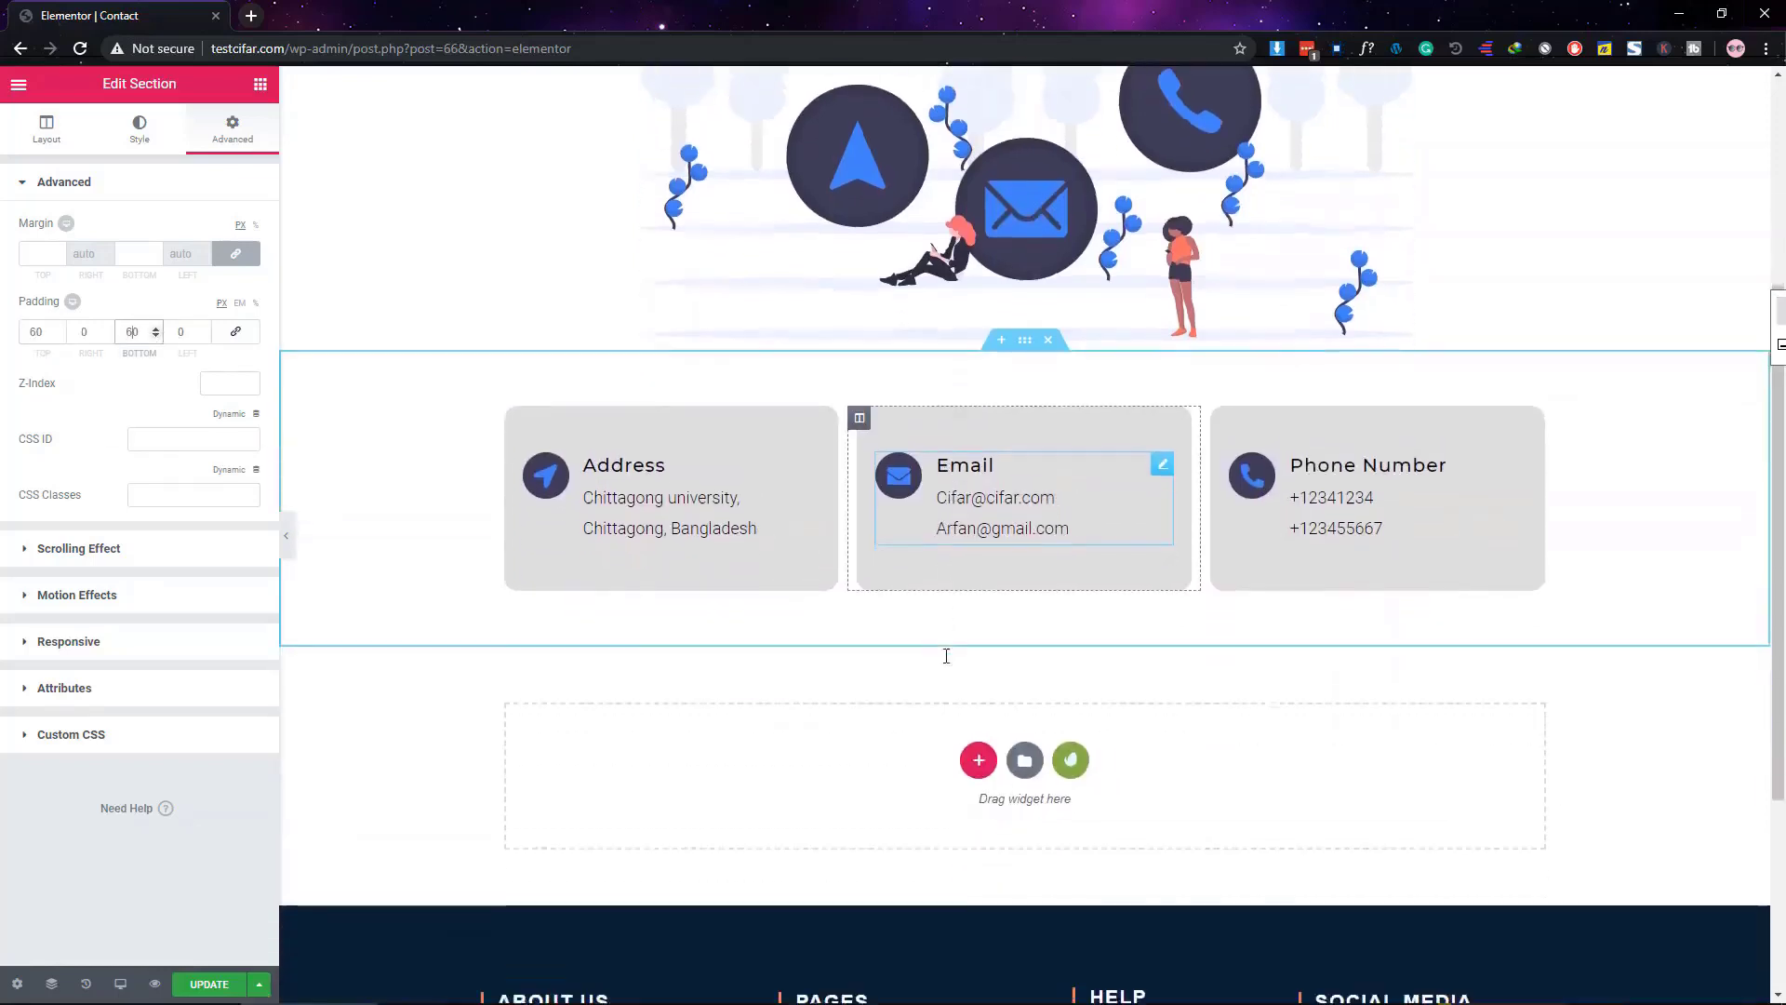
{"action": "scroll", "coordinate": [943, 655], "scroll_direction": "up", "scroll_amount": 2}
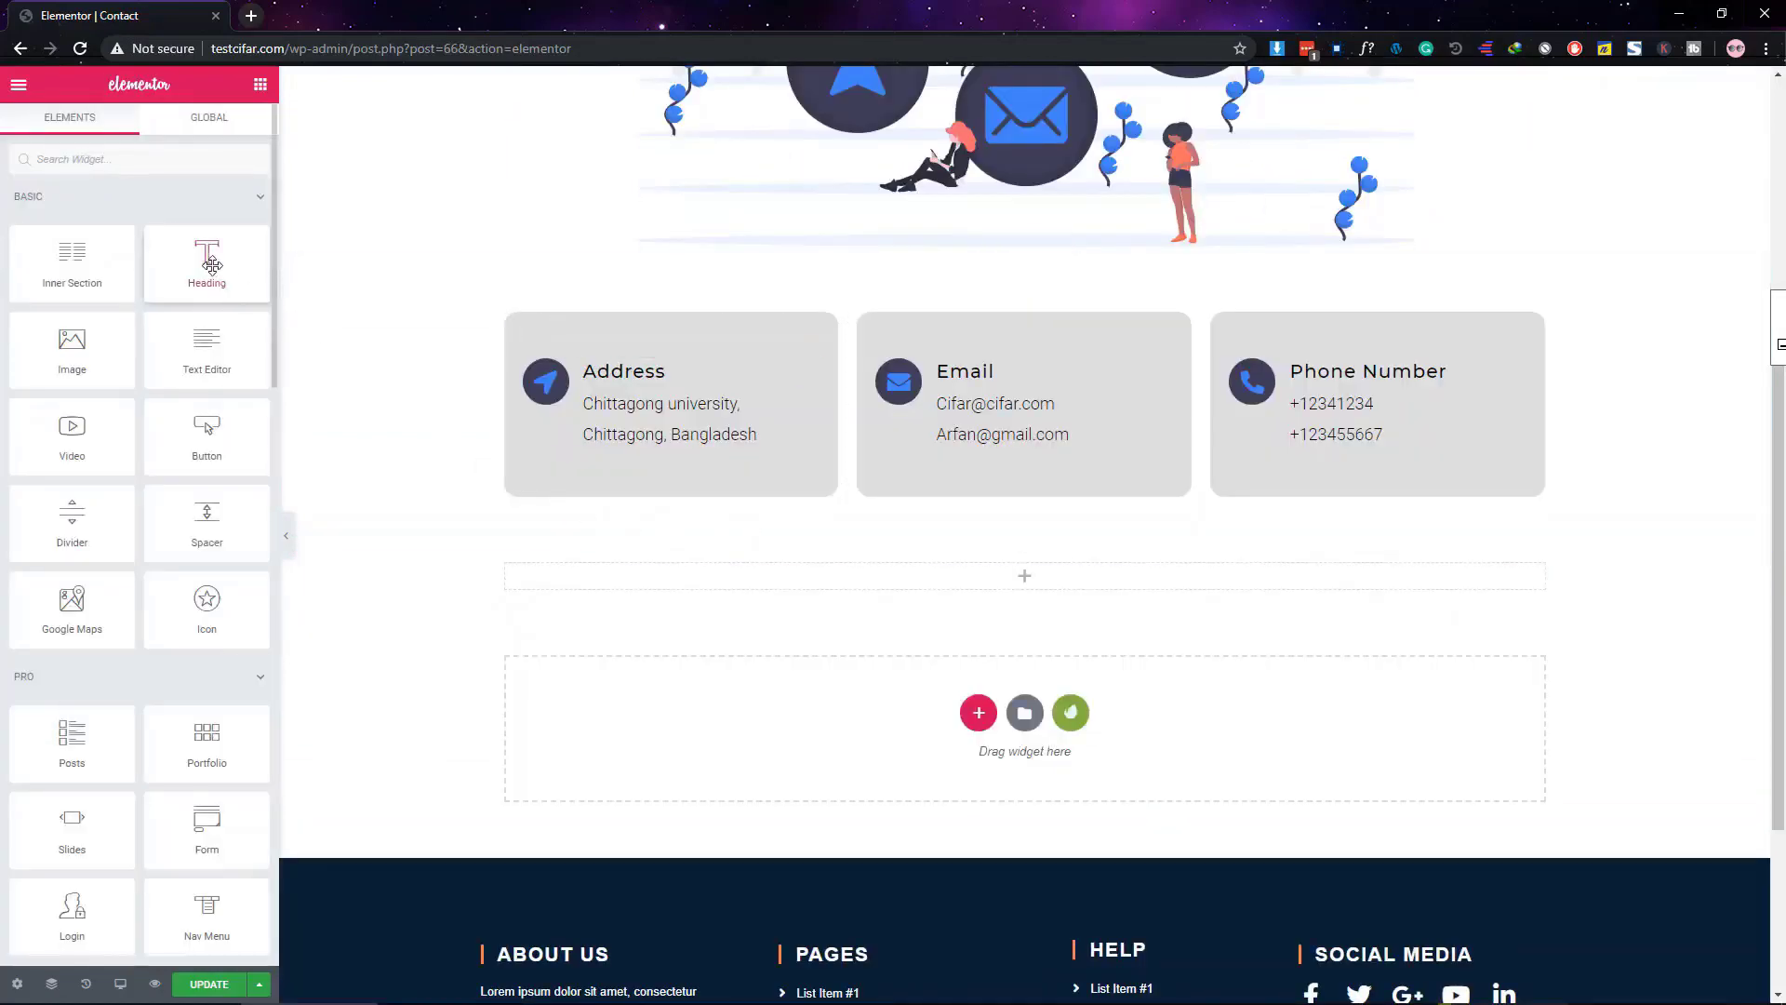
Drop a Heading widget under the info boxes, retitle it 'Let's get in touch' and centre it
{"action": "left_click_drag", "start_coordinate": [212, 266], "coordinate": [1144, 586]}
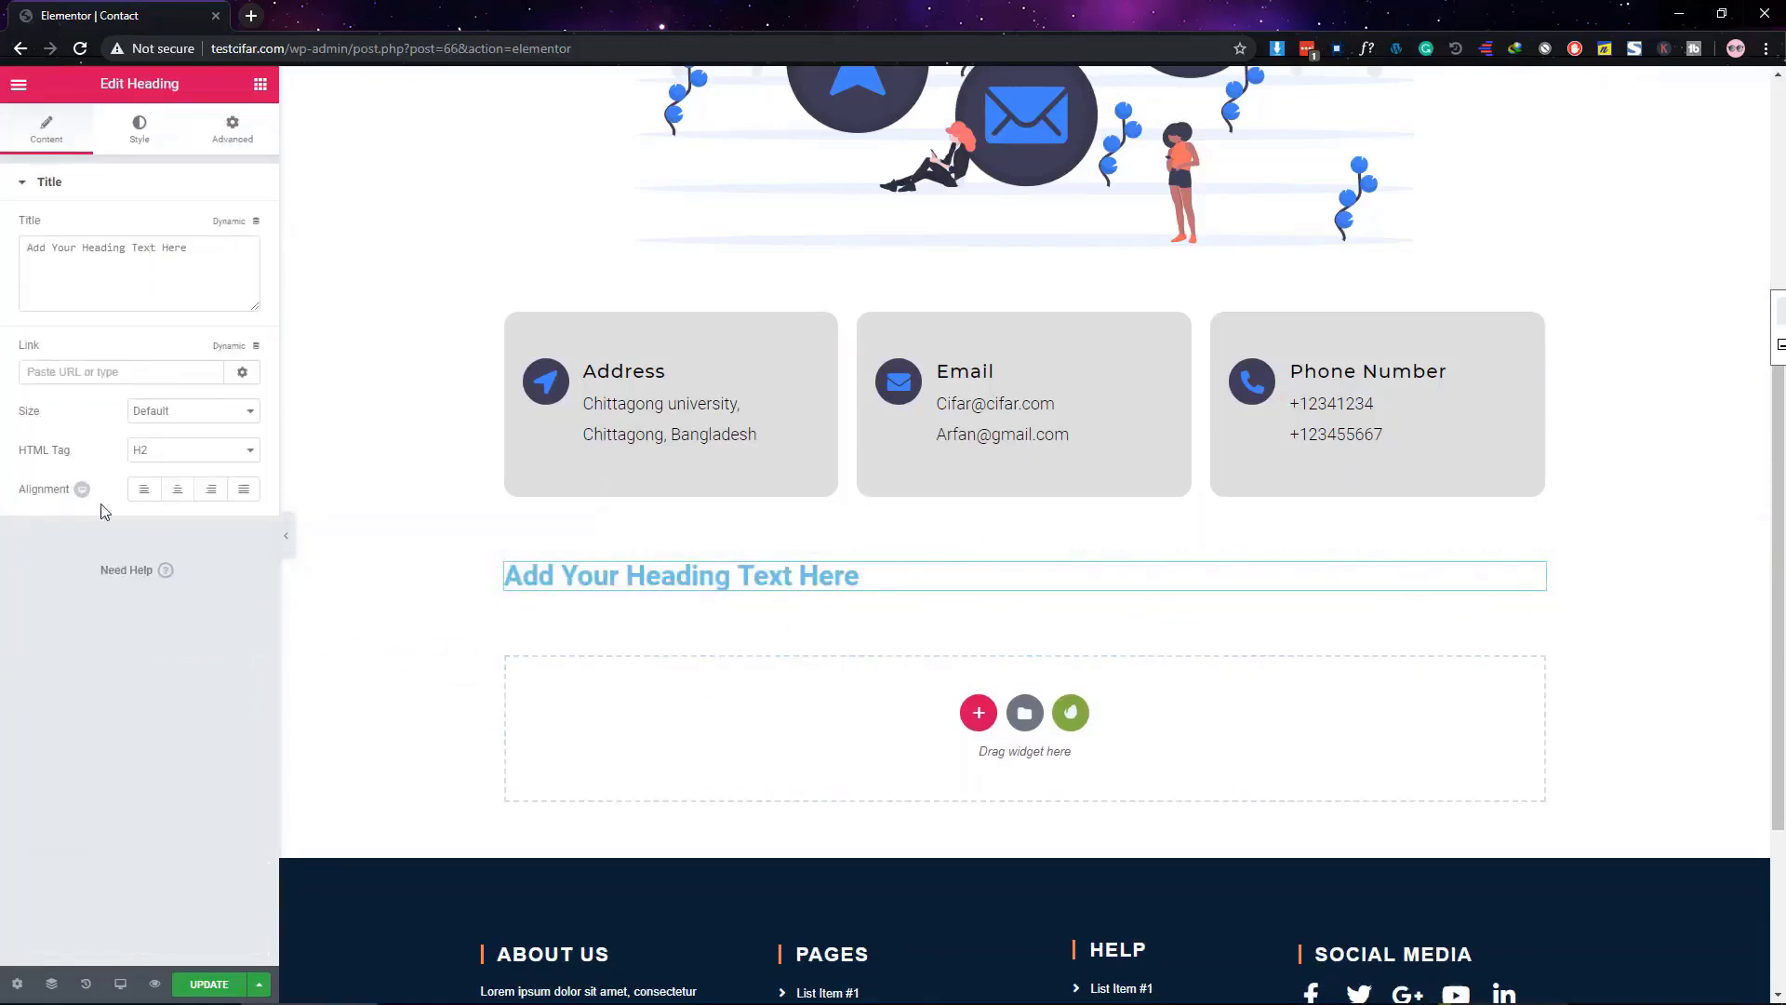
{"action": "triple_click", "coordinate": [155, 291]}
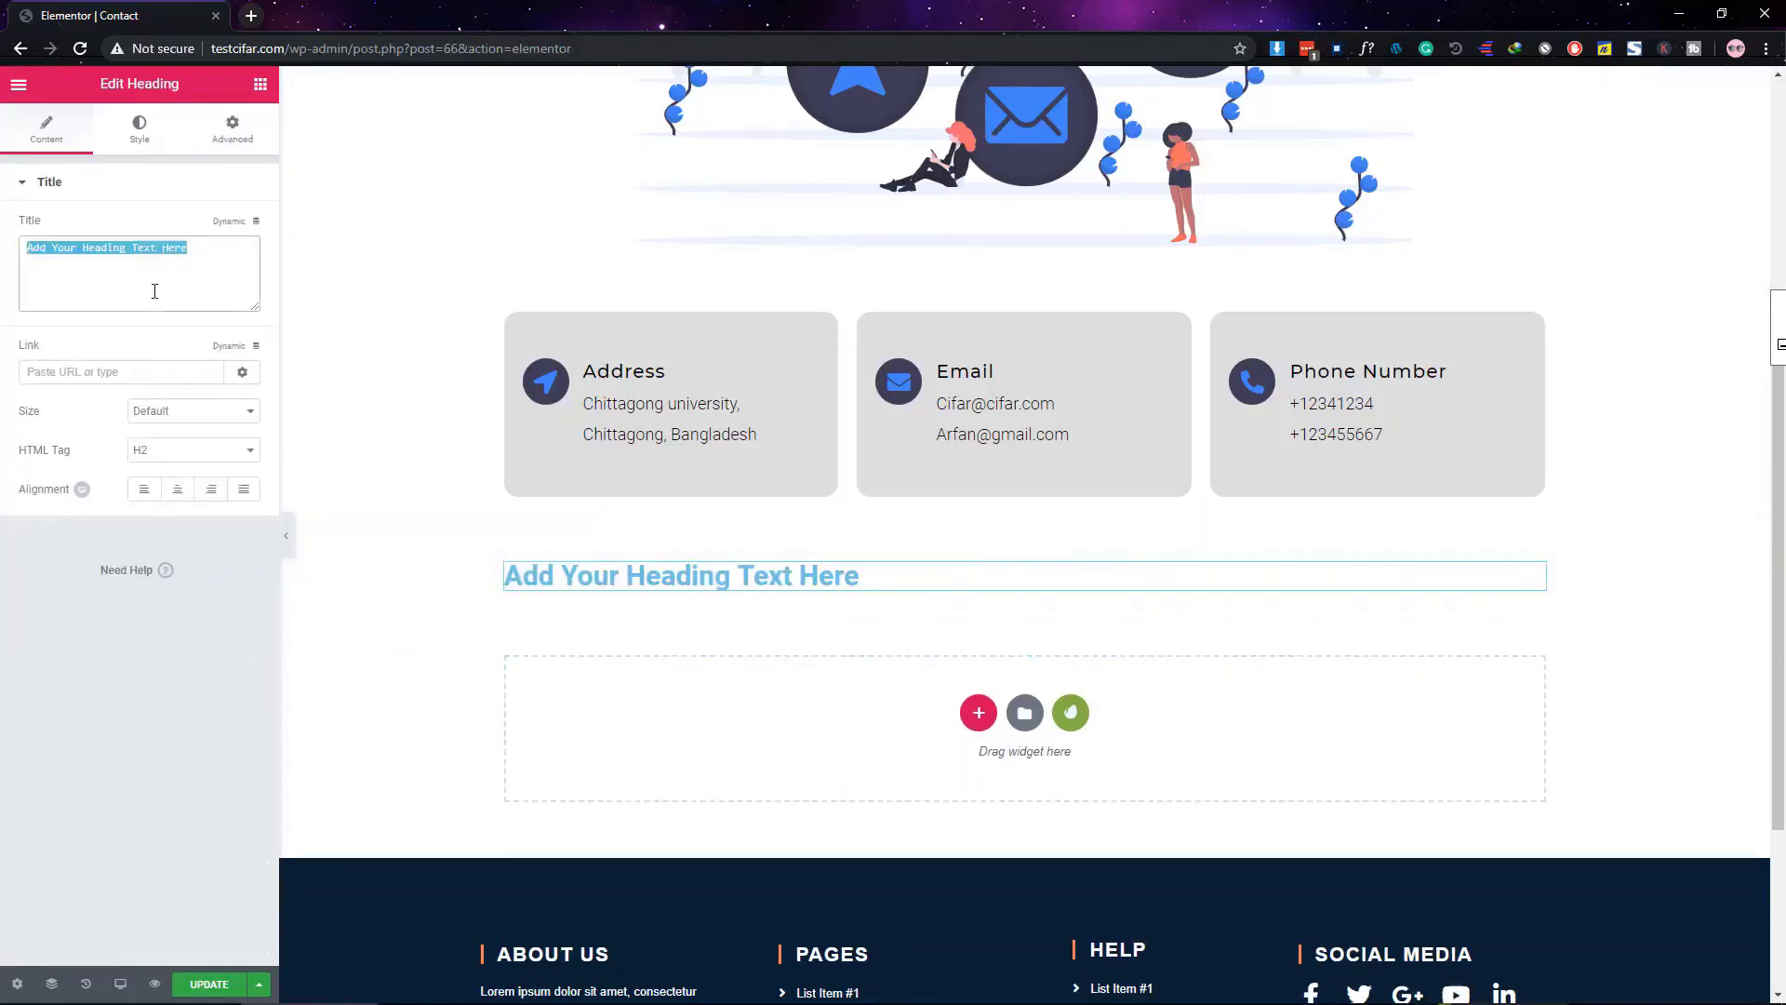
{"action": "type", "text": "Let's get in touch"}
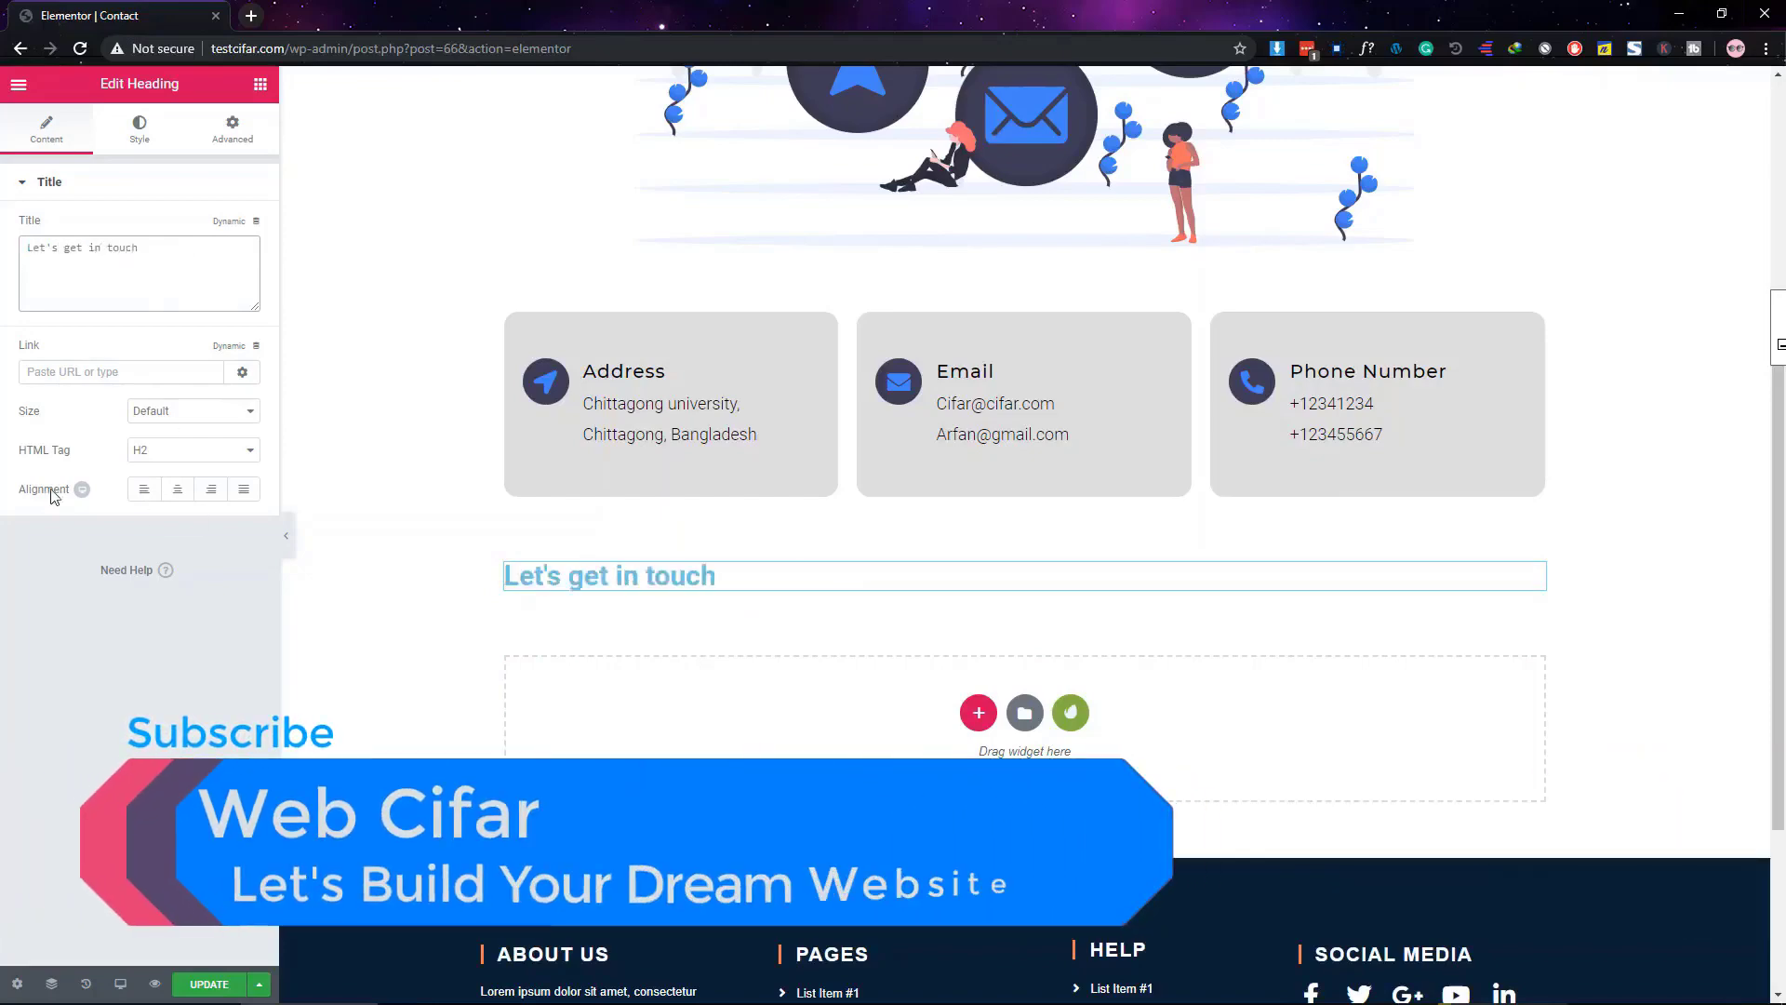
{"action": "left_click", "coordinate": [176, 488]}
{"action": "scroll", "coordinate": [968, 651], "scroll_direction": "up", "scroll_amount": 5}
{"action": "scroll", "coordinate": [968, 267], "scroll_direction": "down", "scroll_amount": 4}
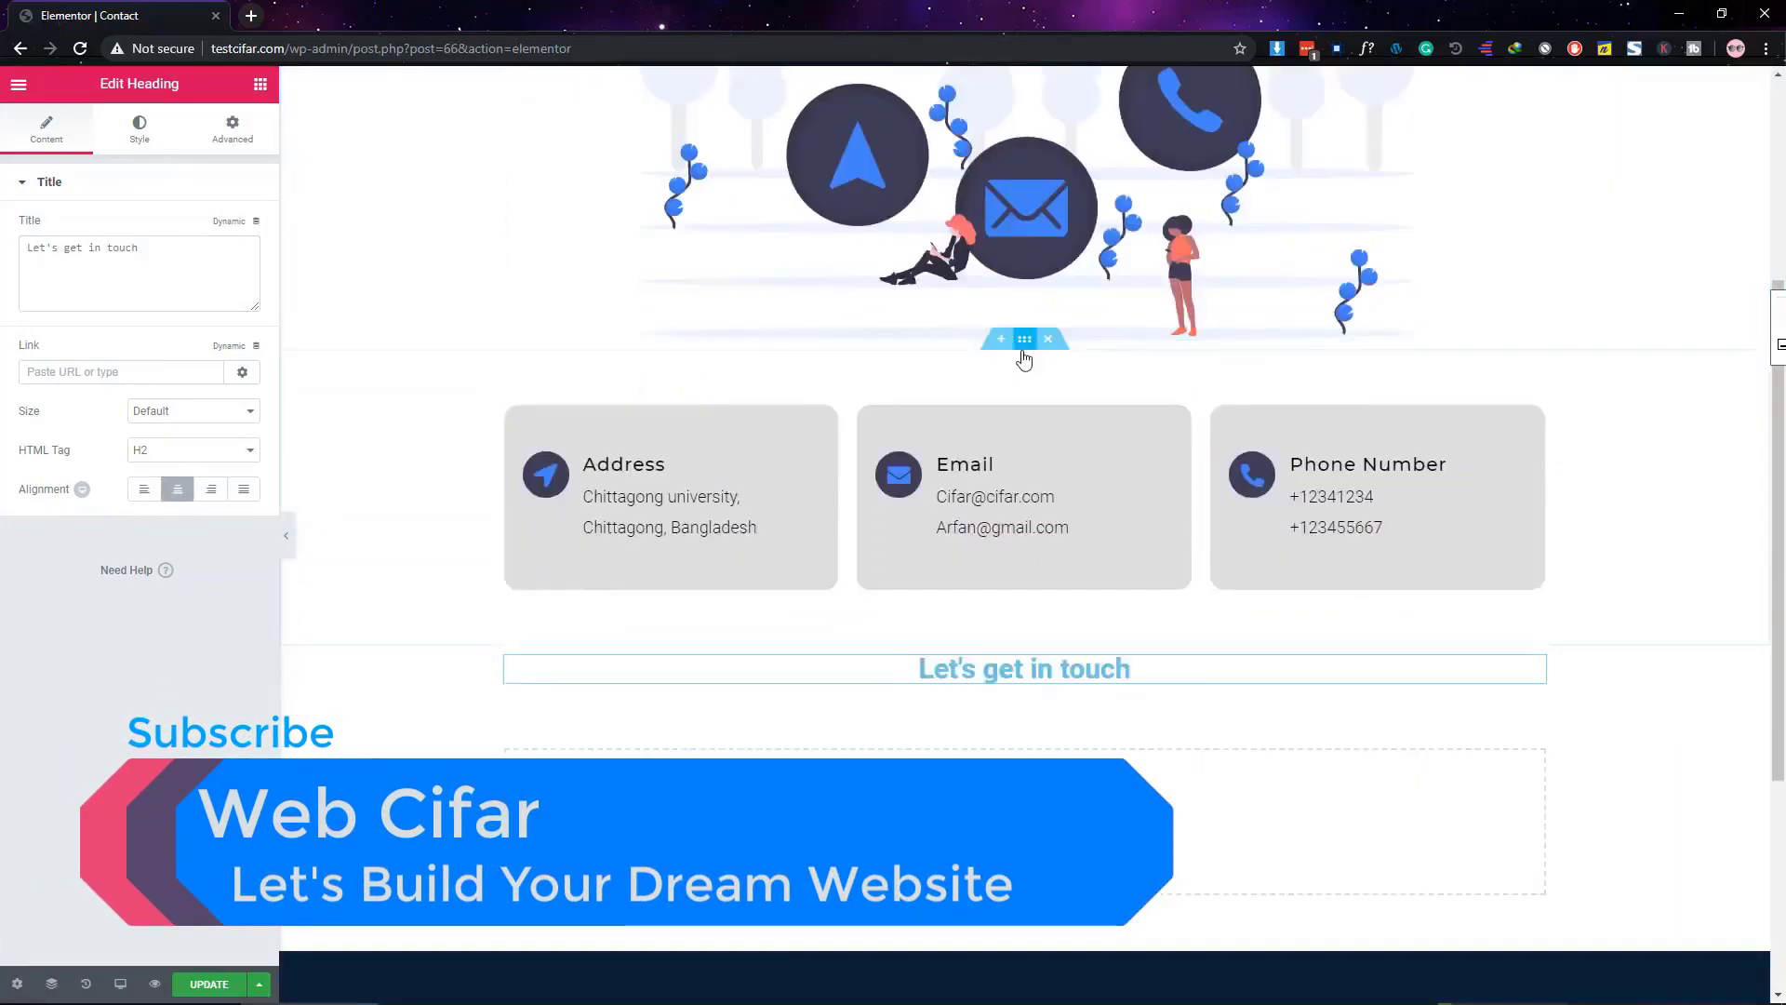
{"action": "scroll", "coordinate": [1023, 334], "scroll_direction": "up", "scroll_amount": 4}
Copy the CONTACT US heading and paste its style onto the 'Let's get in touch' heading
{"action": "scroll", "coordinate": [1053, 268], "scroll_direction": "down", "scroll_amount": 1}
{"action": "scroll", "coordinate": [1057, 274], "scroll_direction": "down", "scroll_amount": 6}
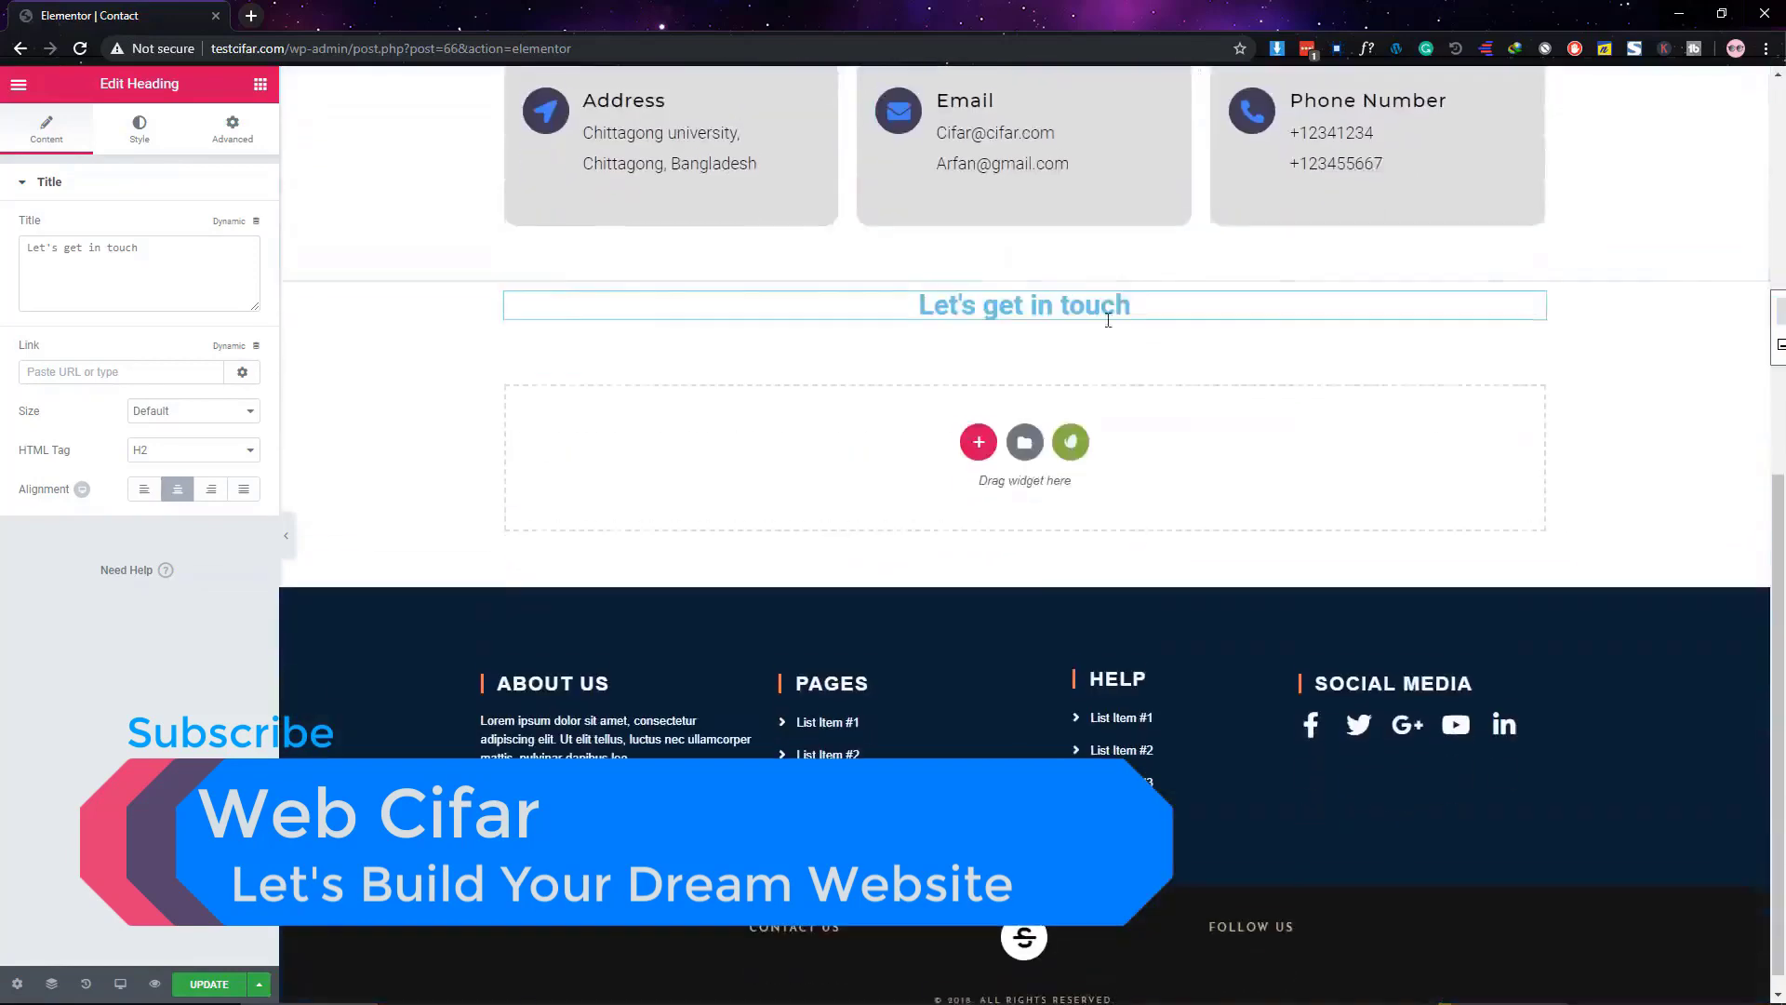
{"action": "scroll", "coordinate": [1026, 310], "scroll_direction": "up", "scroll_amount": 2}
{"action": "scroll", "coordinate": [1025, 310], "scroll_direction": "up", "scroll_amount": 6}
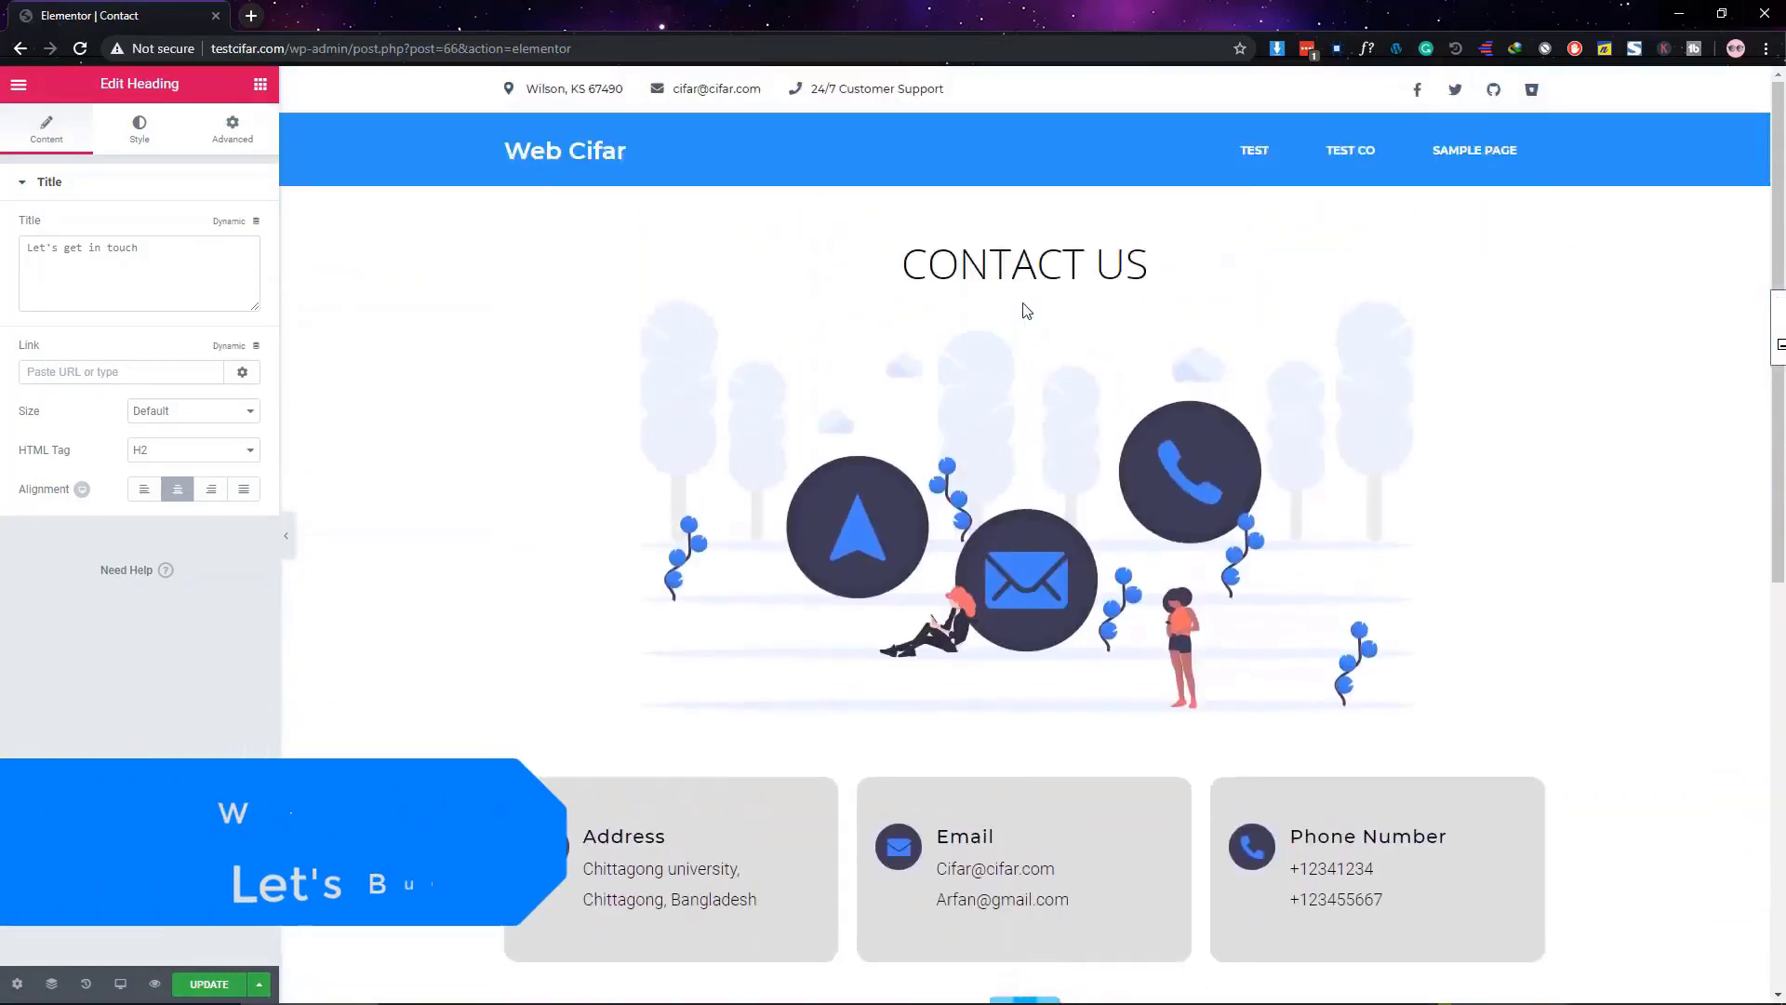
{"action": "right_click", "coordinate": [1052, 270]}
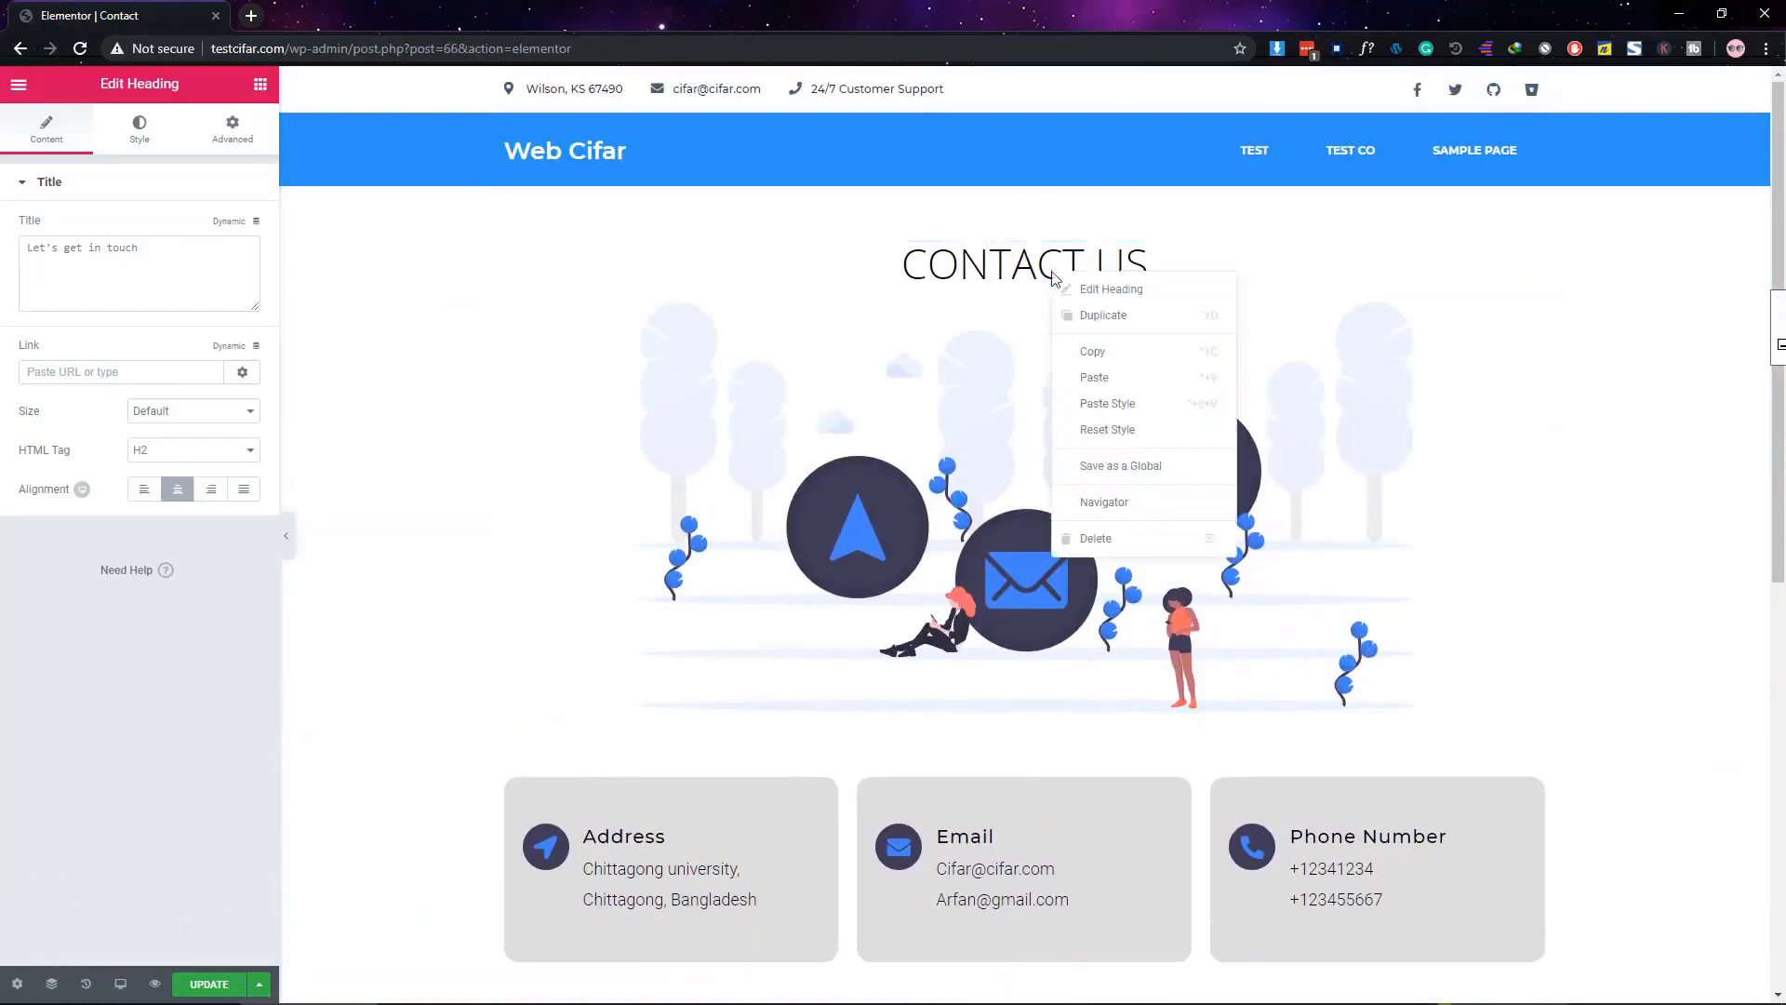
{"action": "left_click", "coordinate": [1101, 350]}
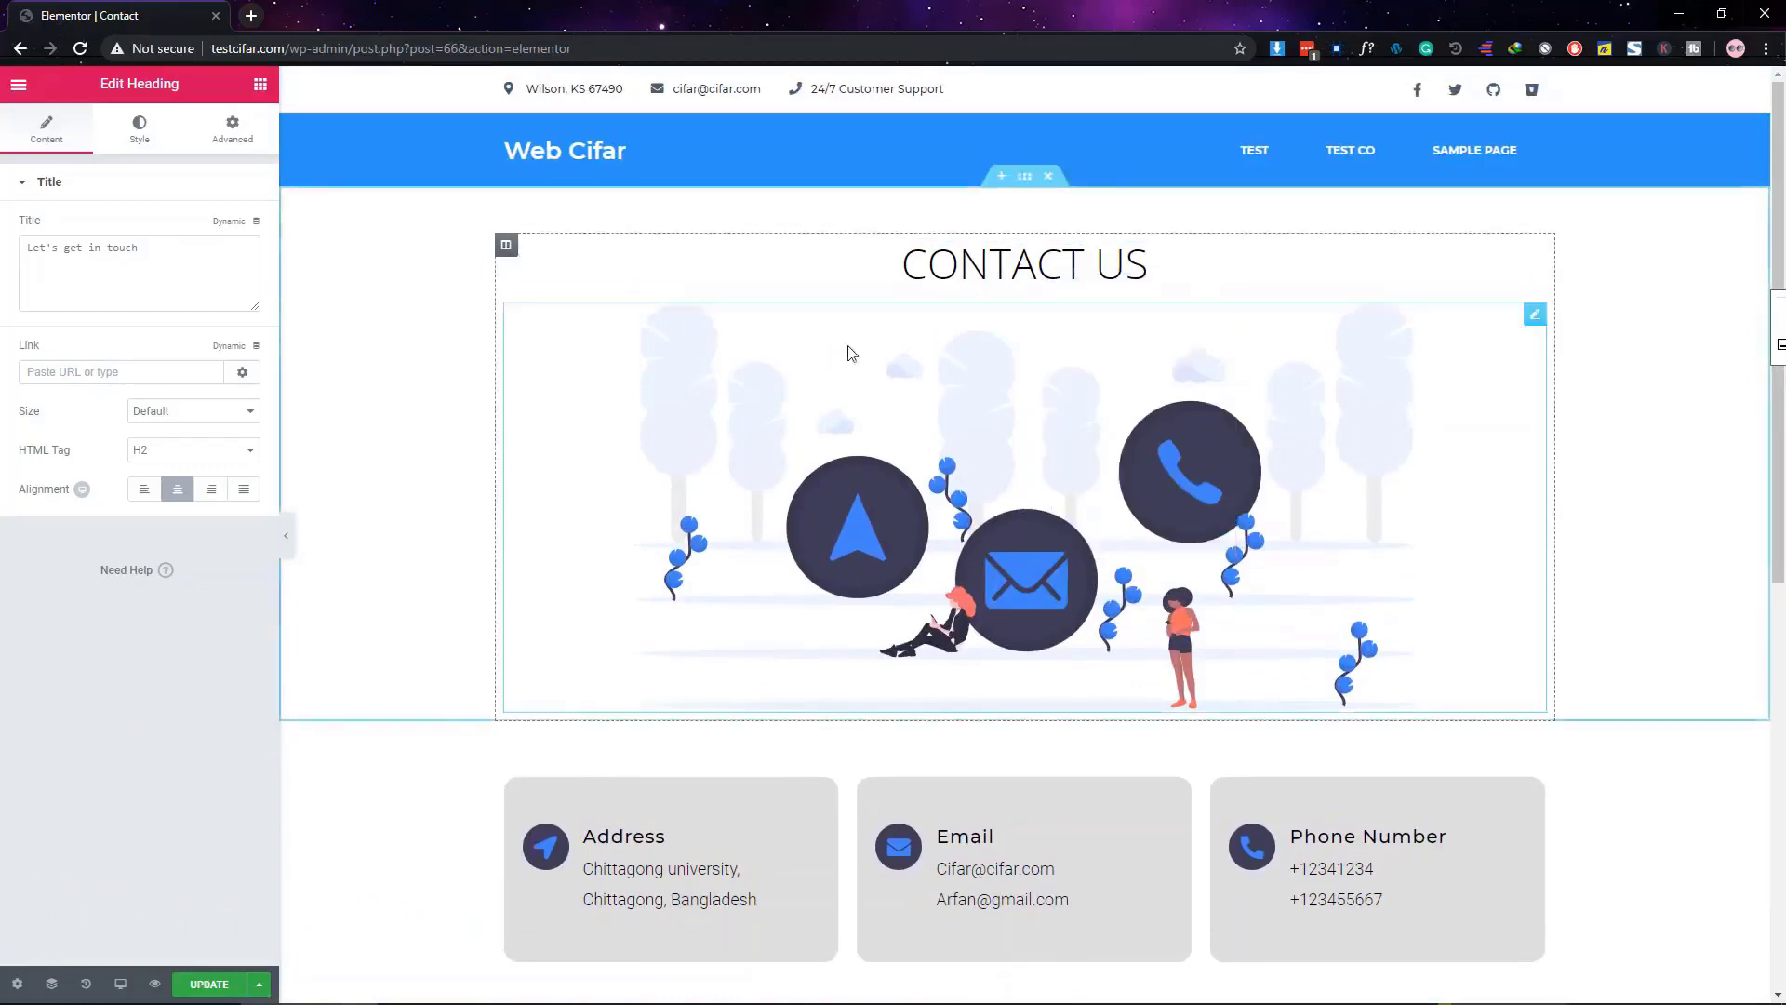
{"action": "scroll", "coordinate": [968, 267], "scroll_direction": "down", "scroll_amount": 7}
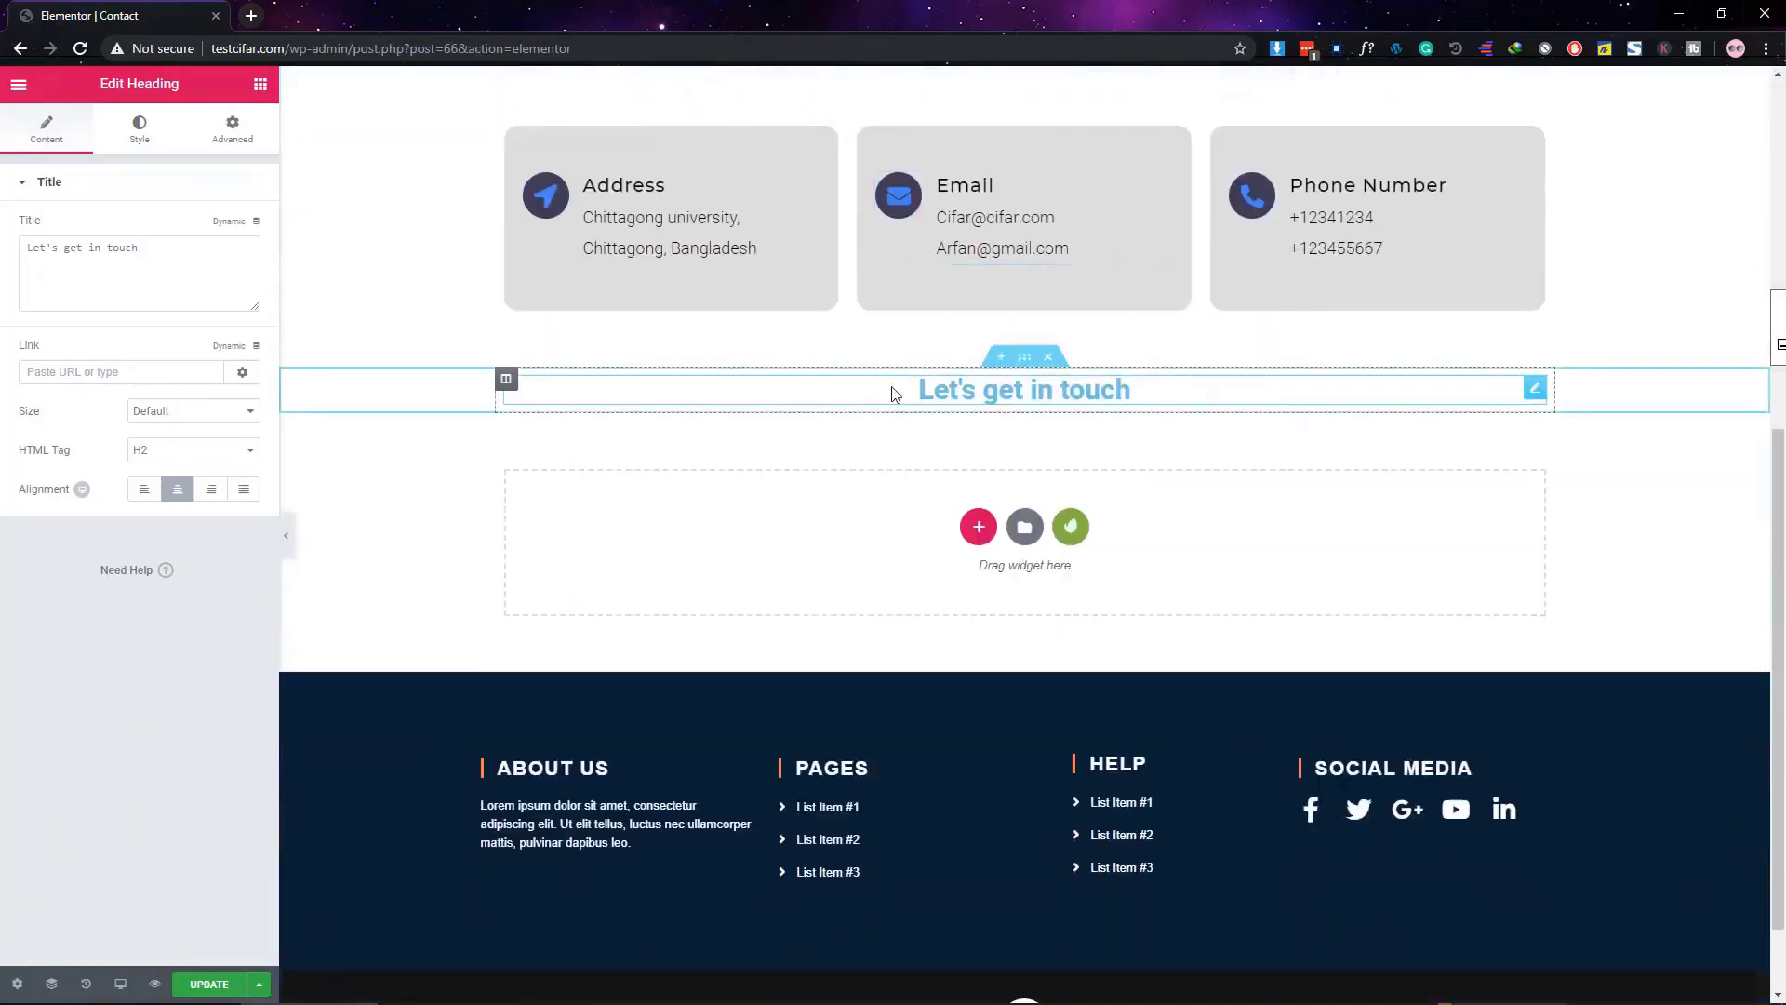
{"action": "right_click", "coordinate": [893, 395]}
{"action": "left_click", "coordinate": [968, 527]}
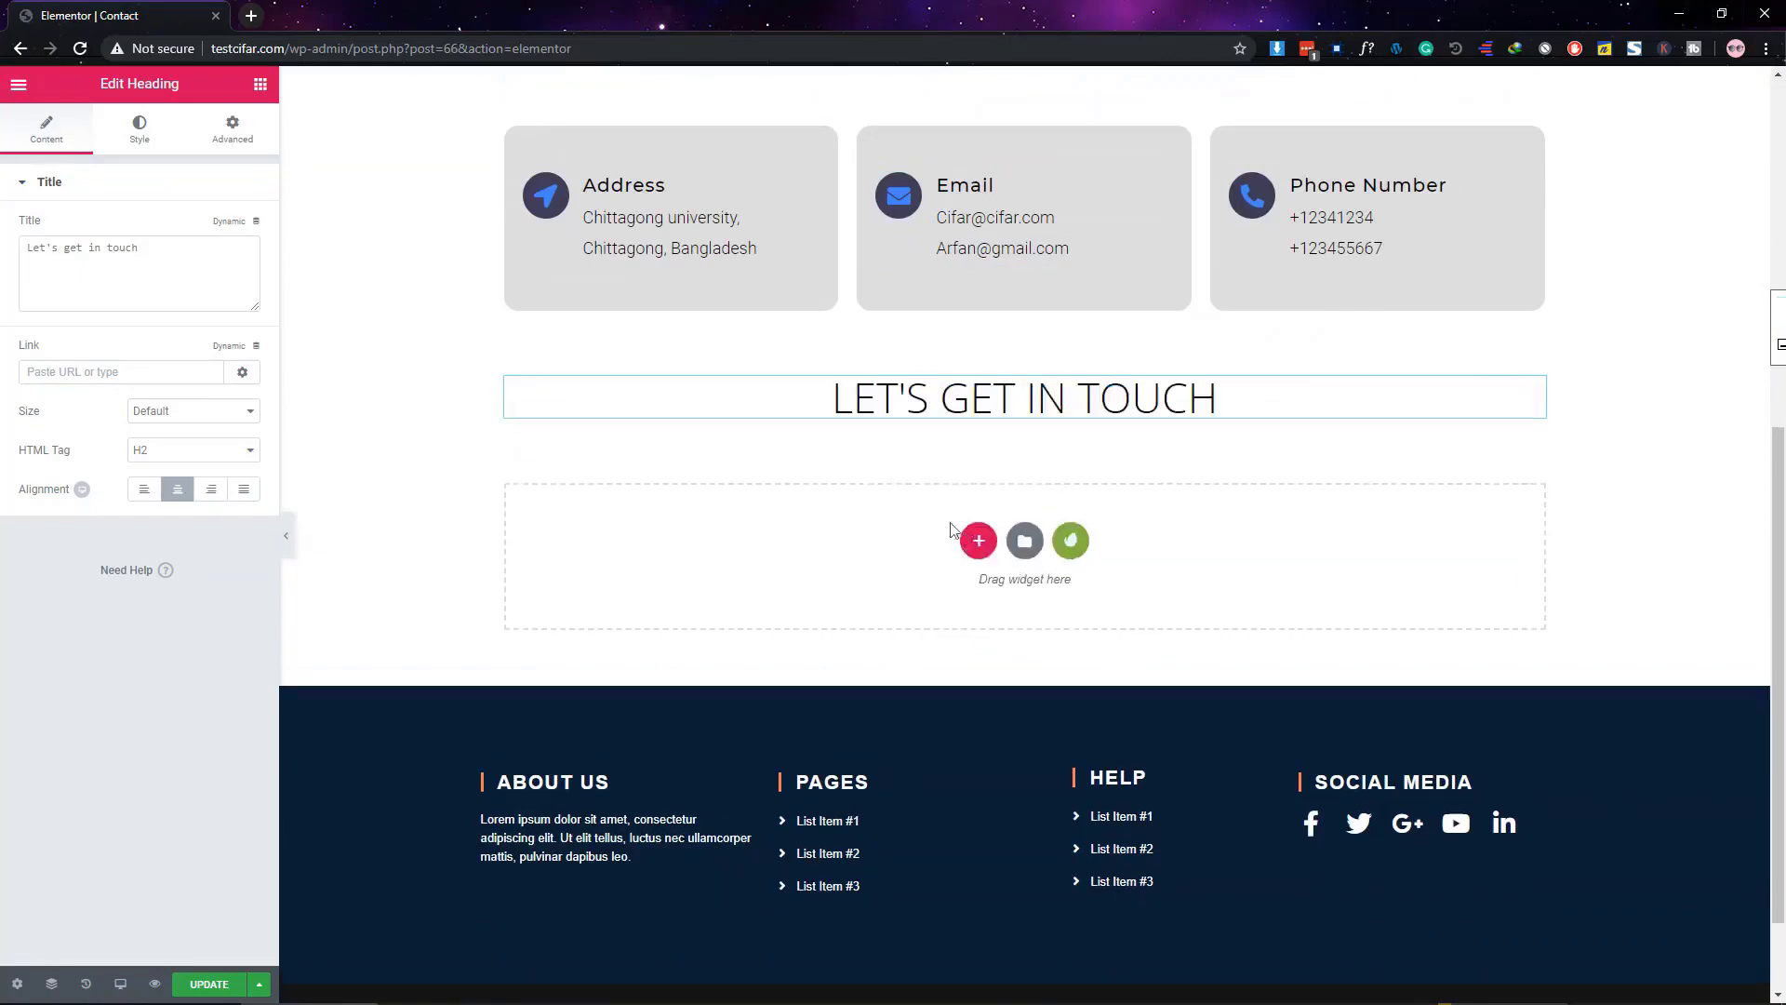
{"action": "scroll", "coordinate": [625, 565], "scroll_direction": "up", "scroll_amount": 7}
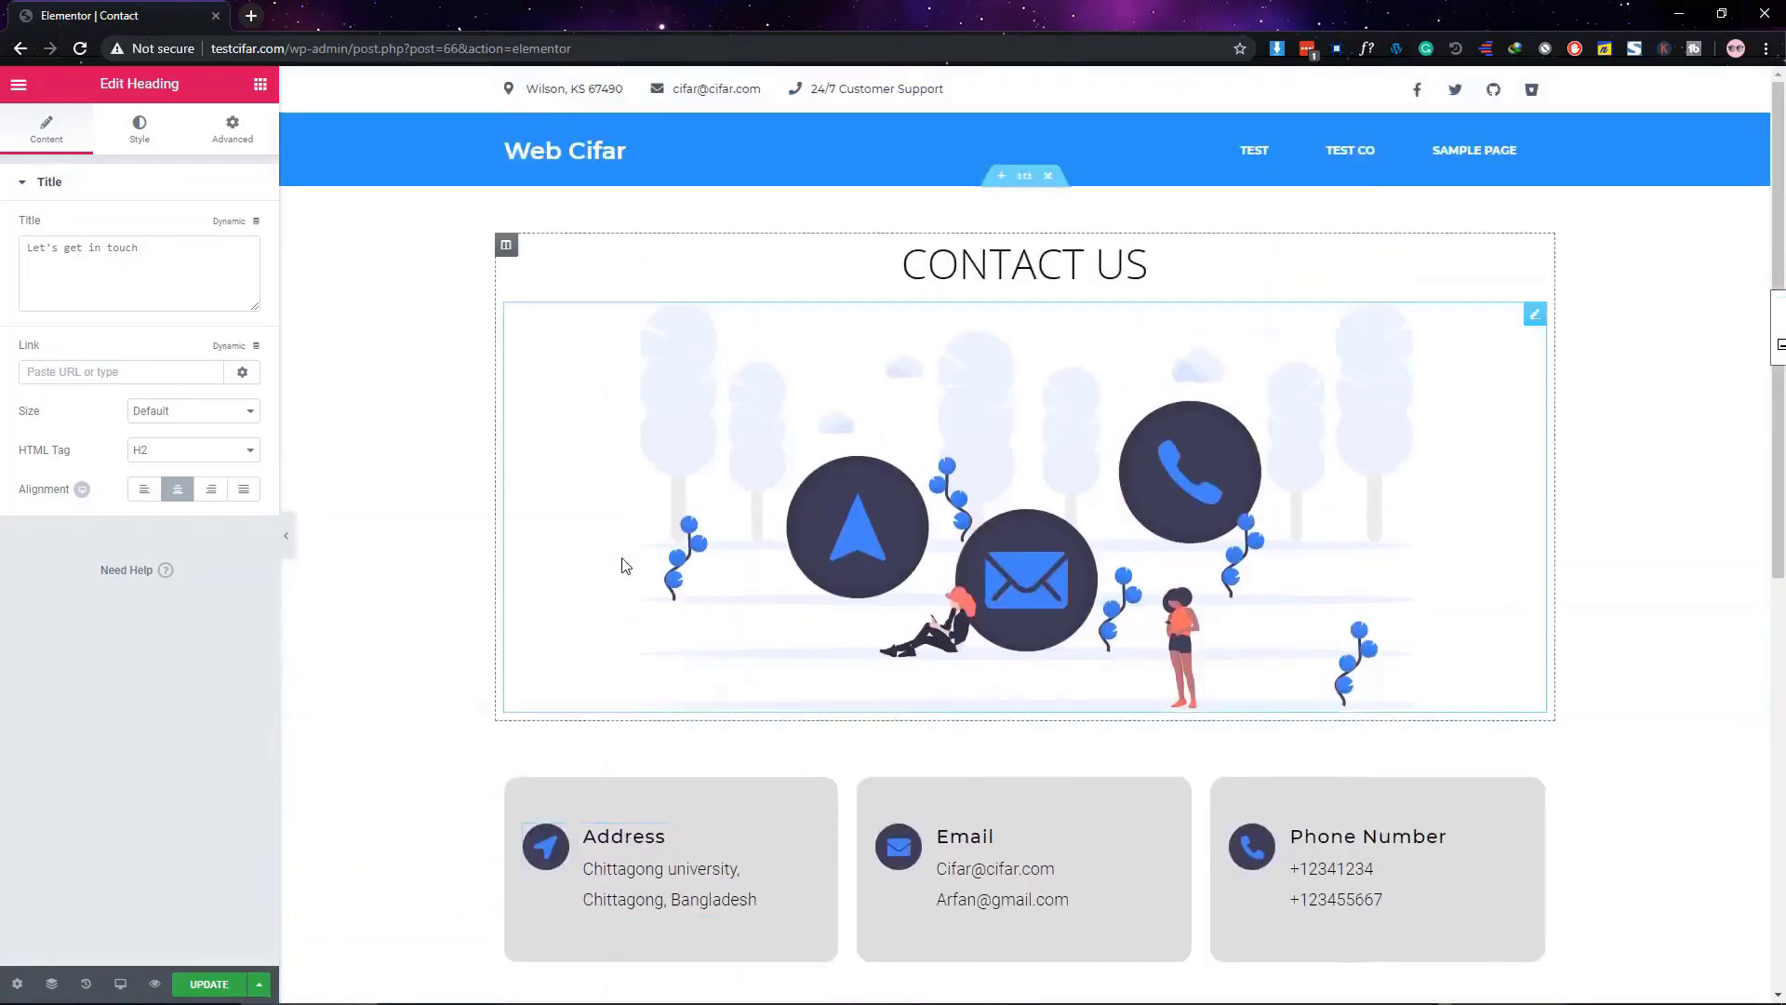
{"action": "scroll", "coordinate": [1655, 438], "scroll_direction": "down", "scroll_amount": 5}
{"action": "scroll", "coordinate": [1657, 437], "scroll_direction": "up", "scroll_amount": 4}
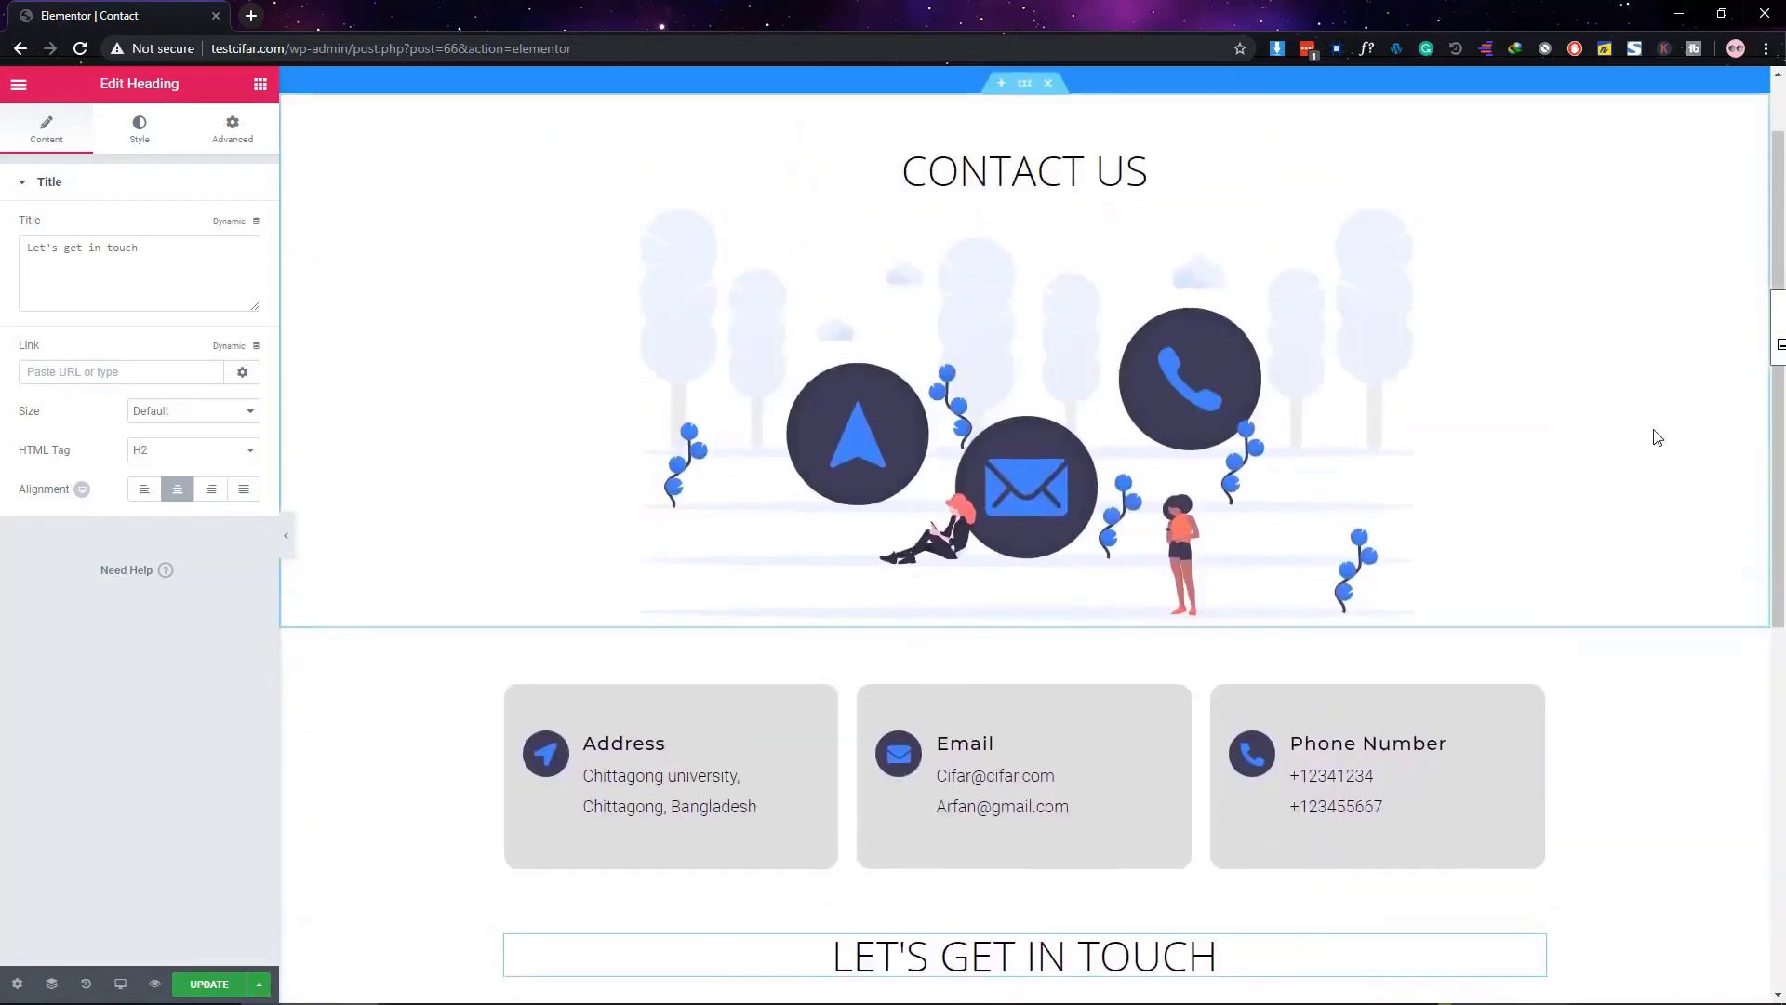
{"action": "scroll", "coordinate": [1656, 438], "scroll_direction": "down", "scroll_amount": 5}
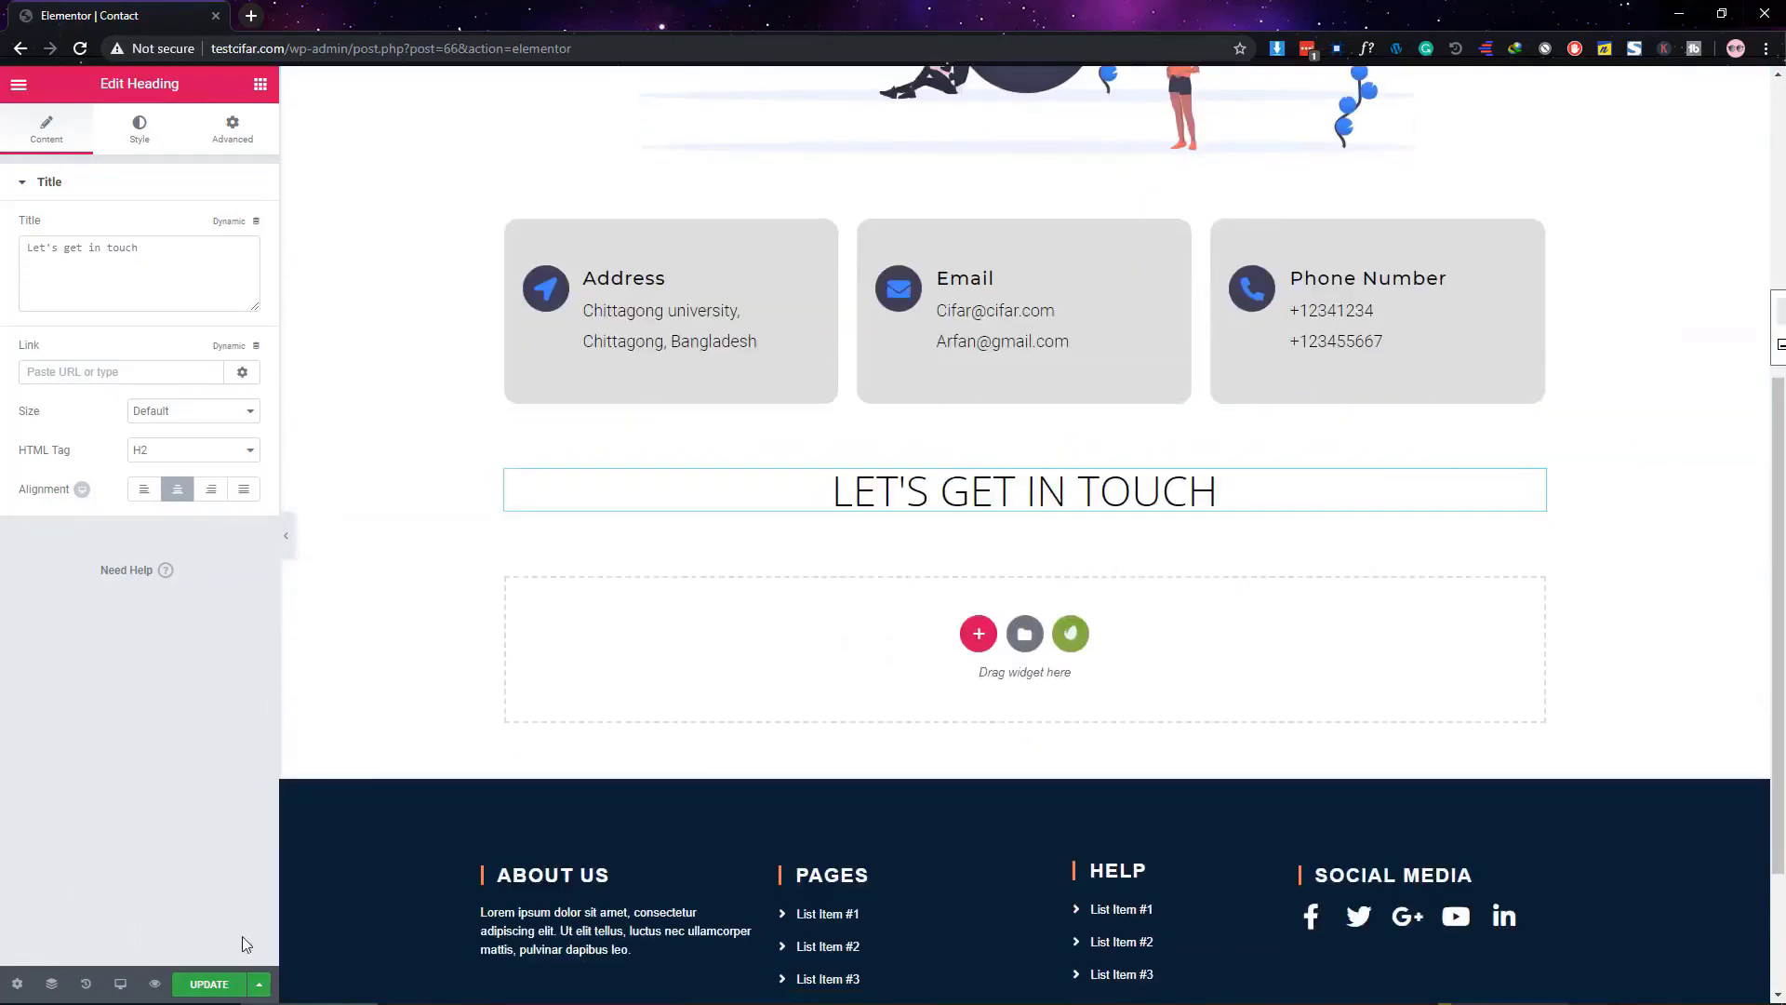
Save the page with UPDATE, then place a Form widget, found by searching 'form', under the heading
{"action": "left_click", "coordinate": [219, 985]}
{"action": "left_click", "coordinate": [257, 87]}
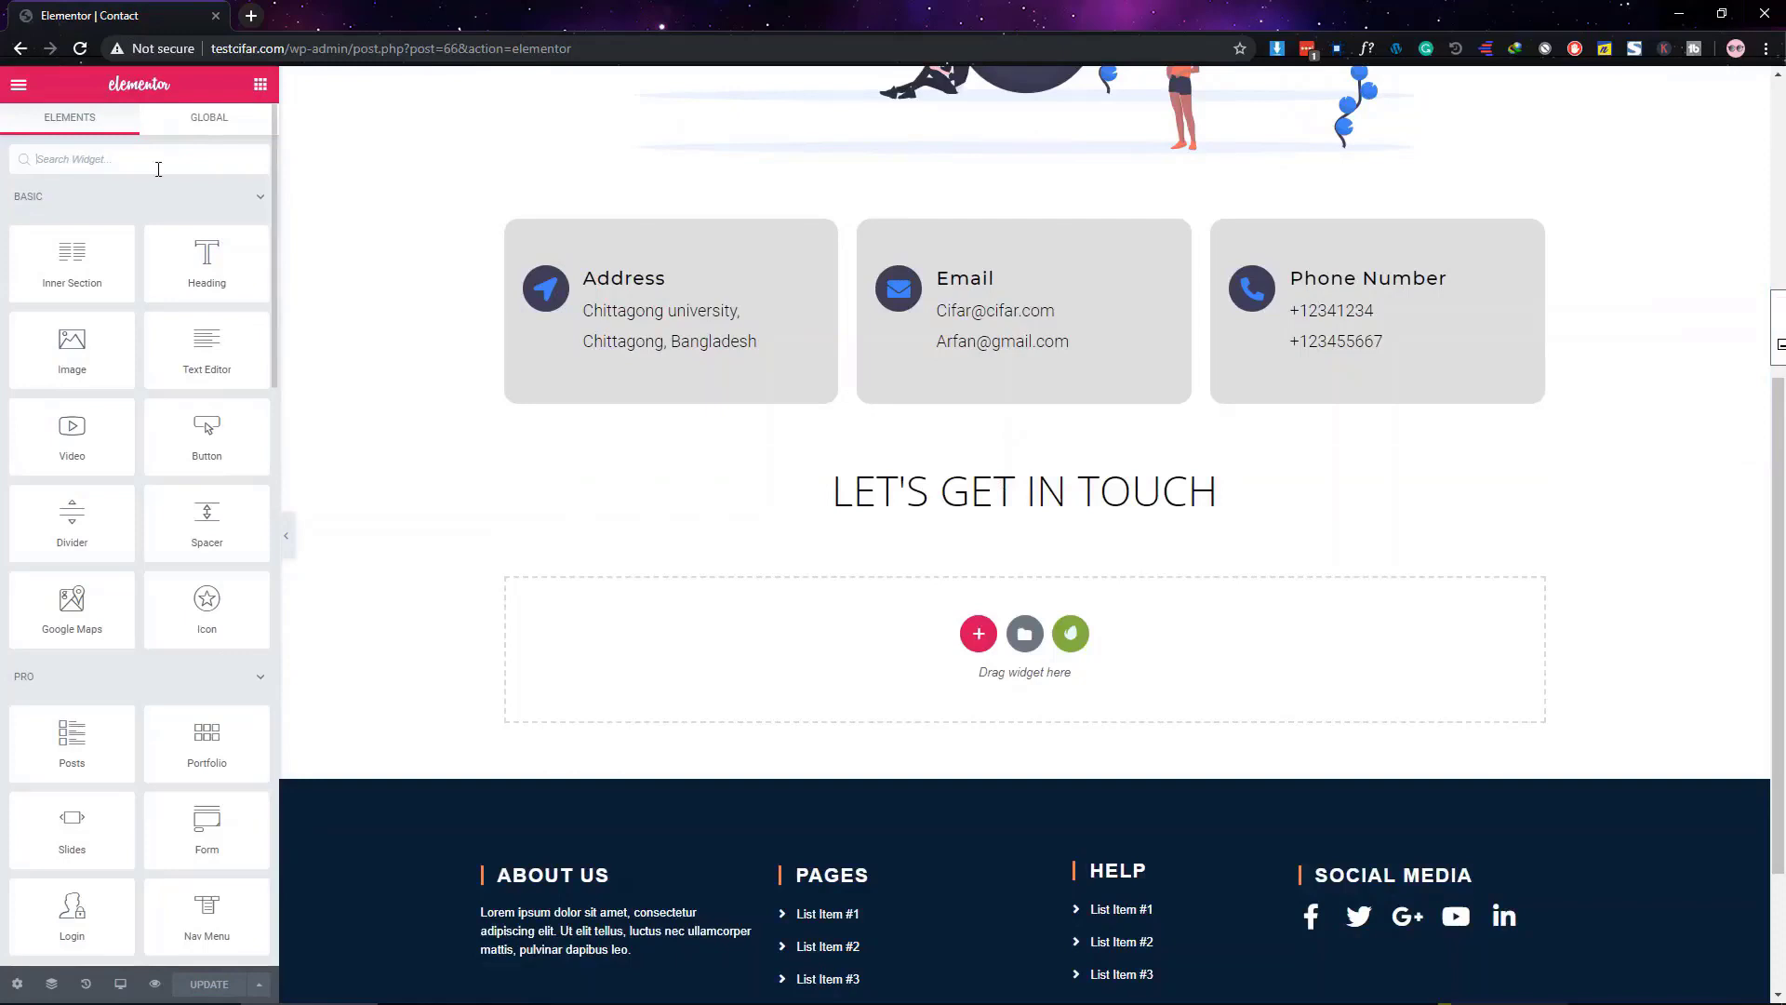
{"action": "type", "text": "form"}
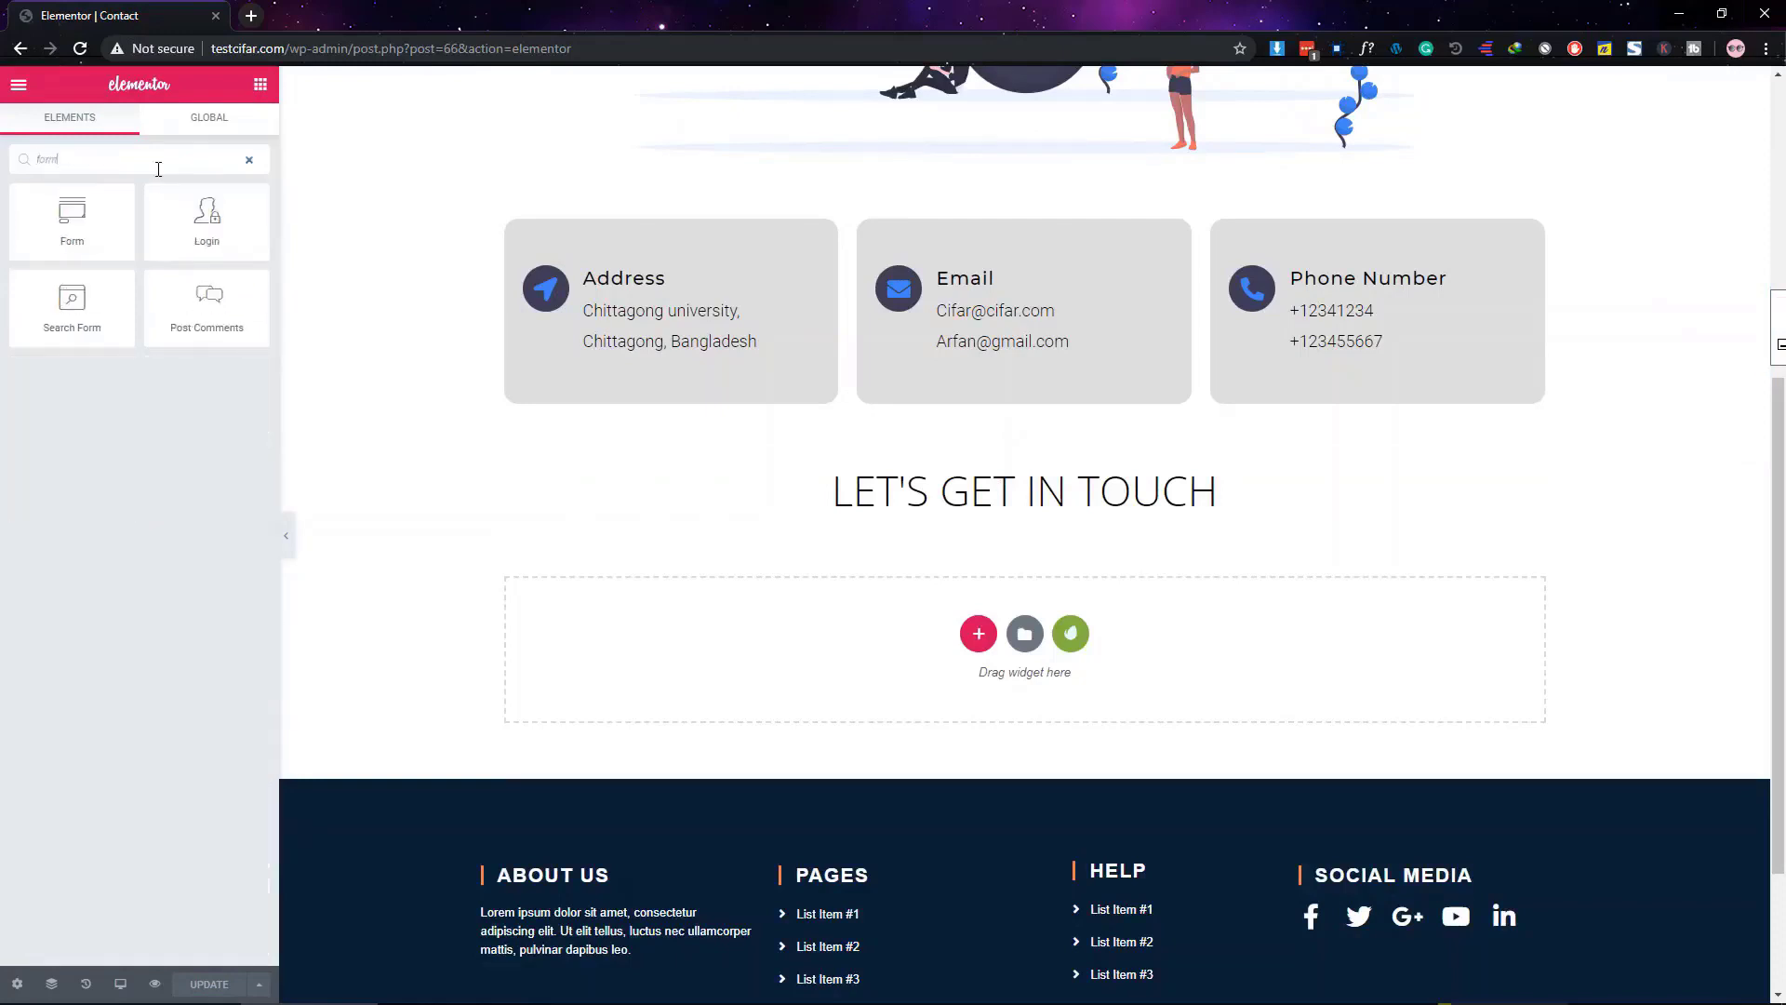
{"action": "left_click_drag", "start_coordinate": [74, 222], "coordinate": [1226, 493]}
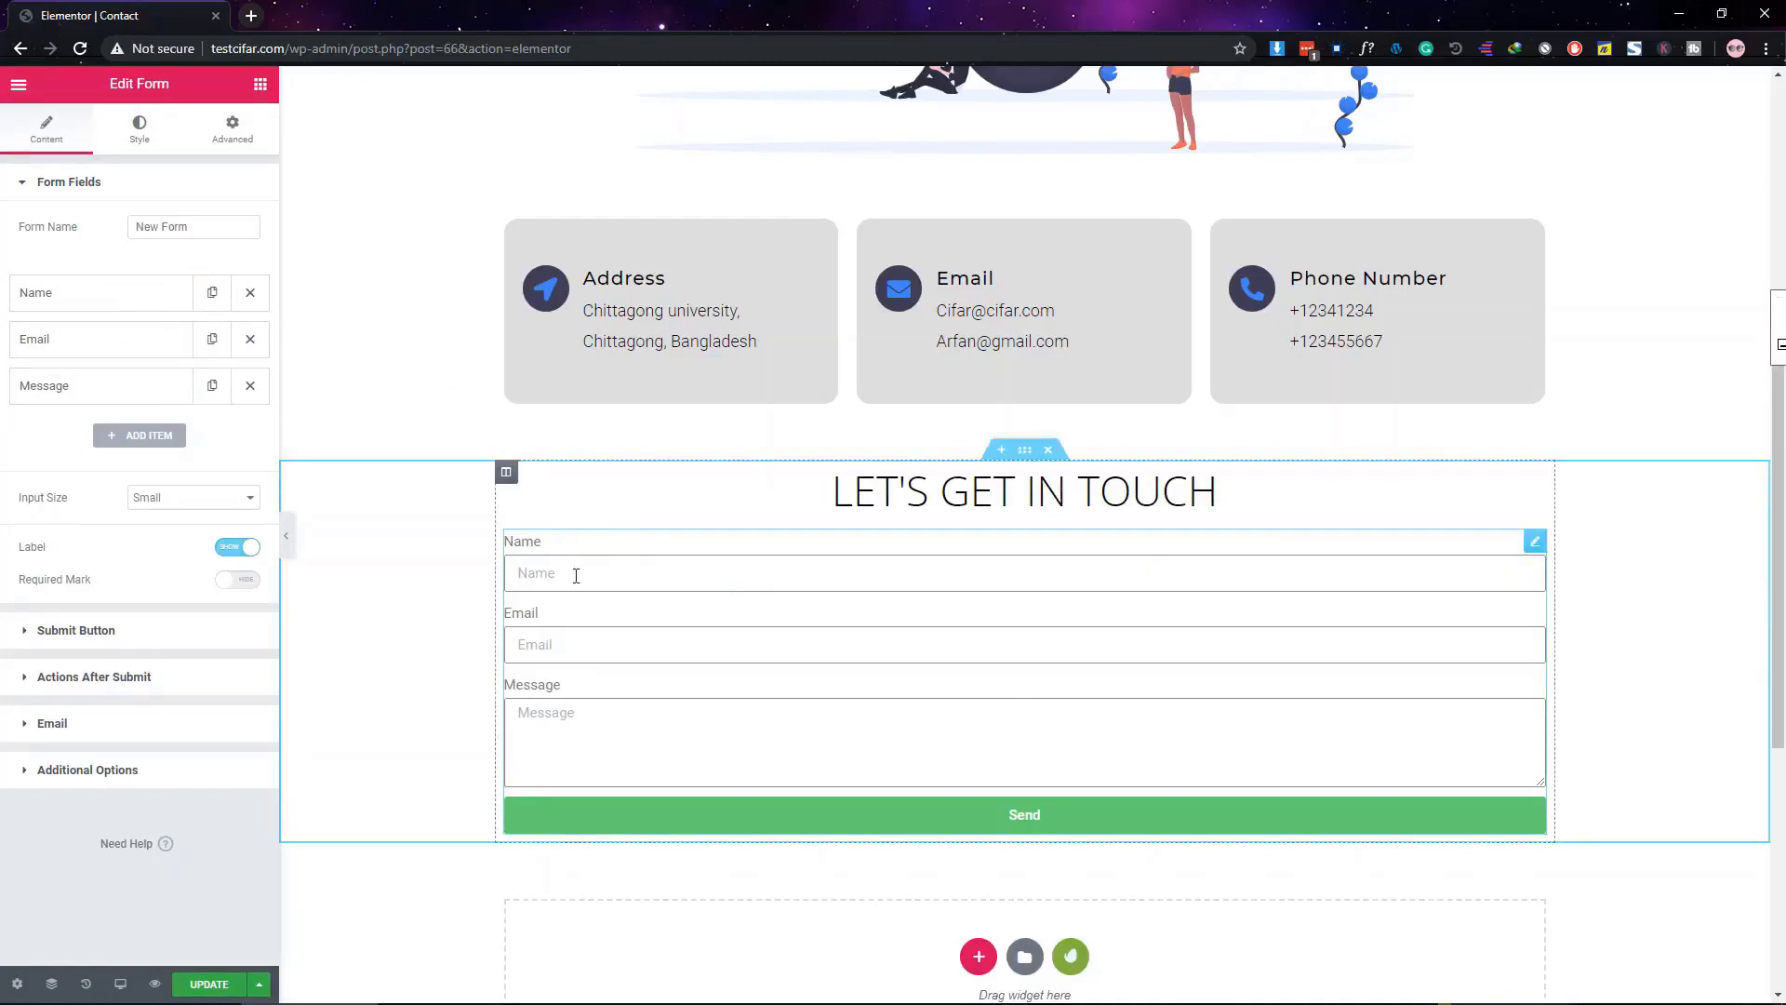
Select the contact form's fields in the page preview
{"action": "left_click", "coordinate": [554, 649]}
{"action": "left_click", "coordinate": [568, 730]}
{"action": "left_click", "coordinate": [542, 573]}
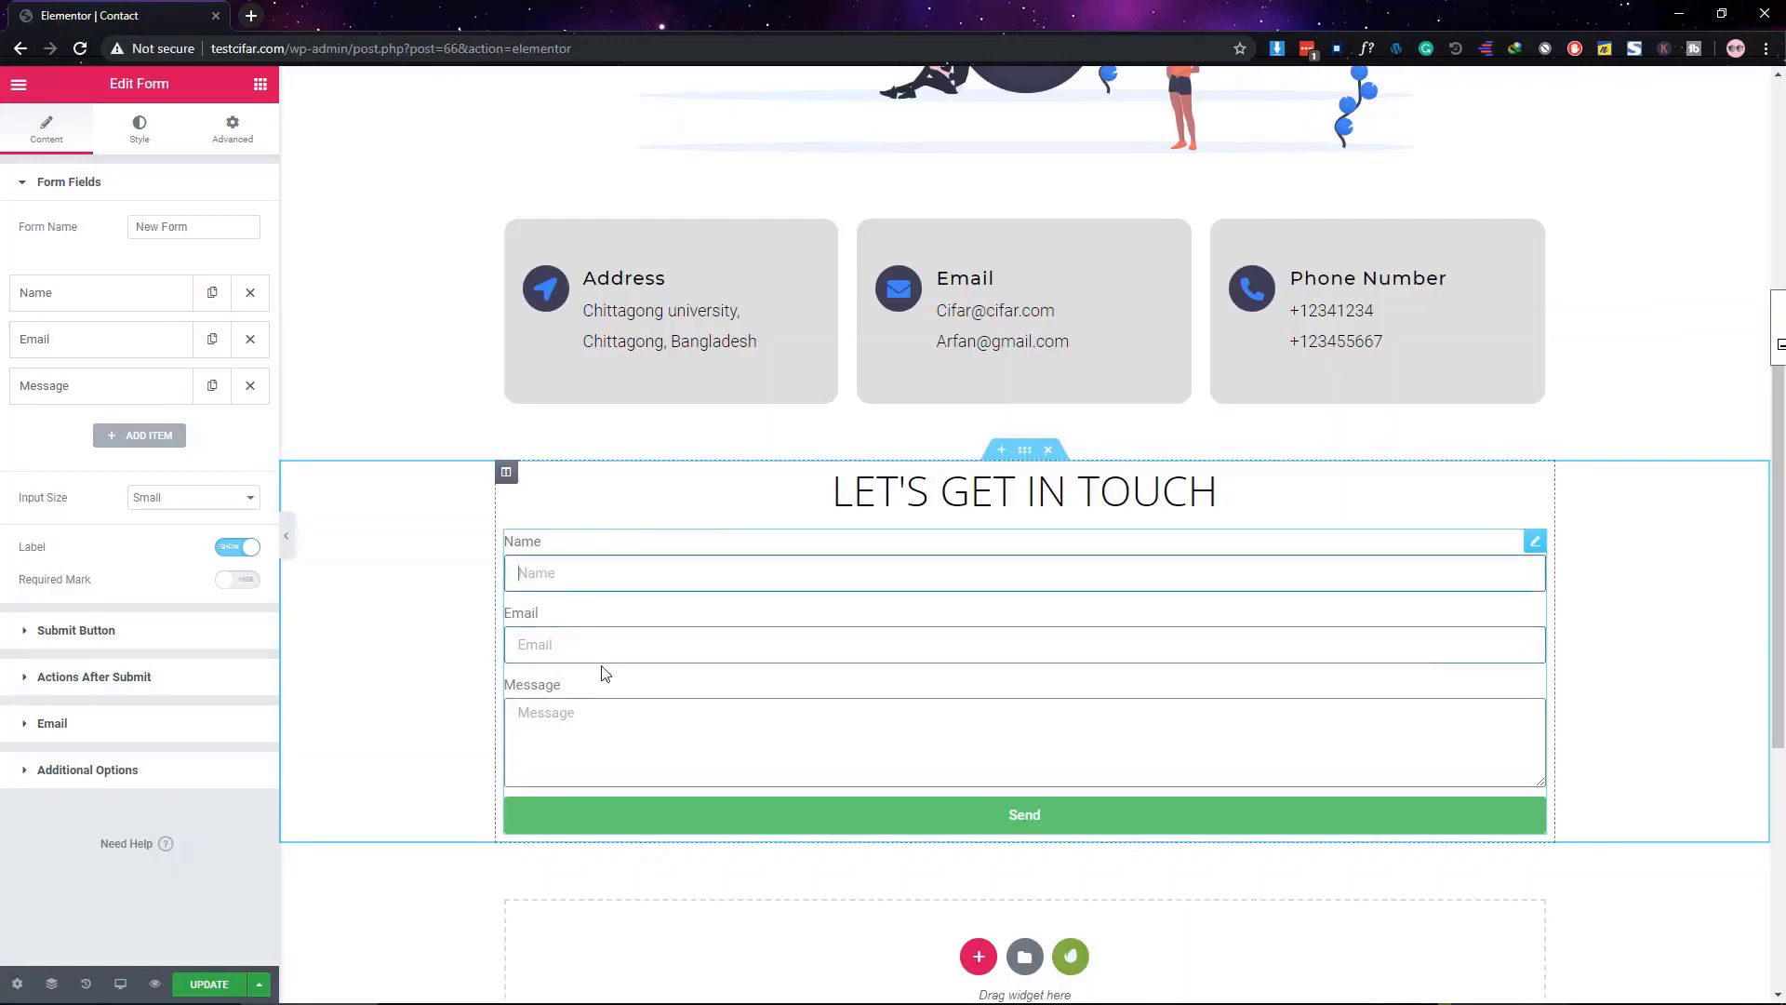
{"action": "left_click", "coordinate": [603, 651]}
{"action": "left_click", "coordinate": [583, 731]}
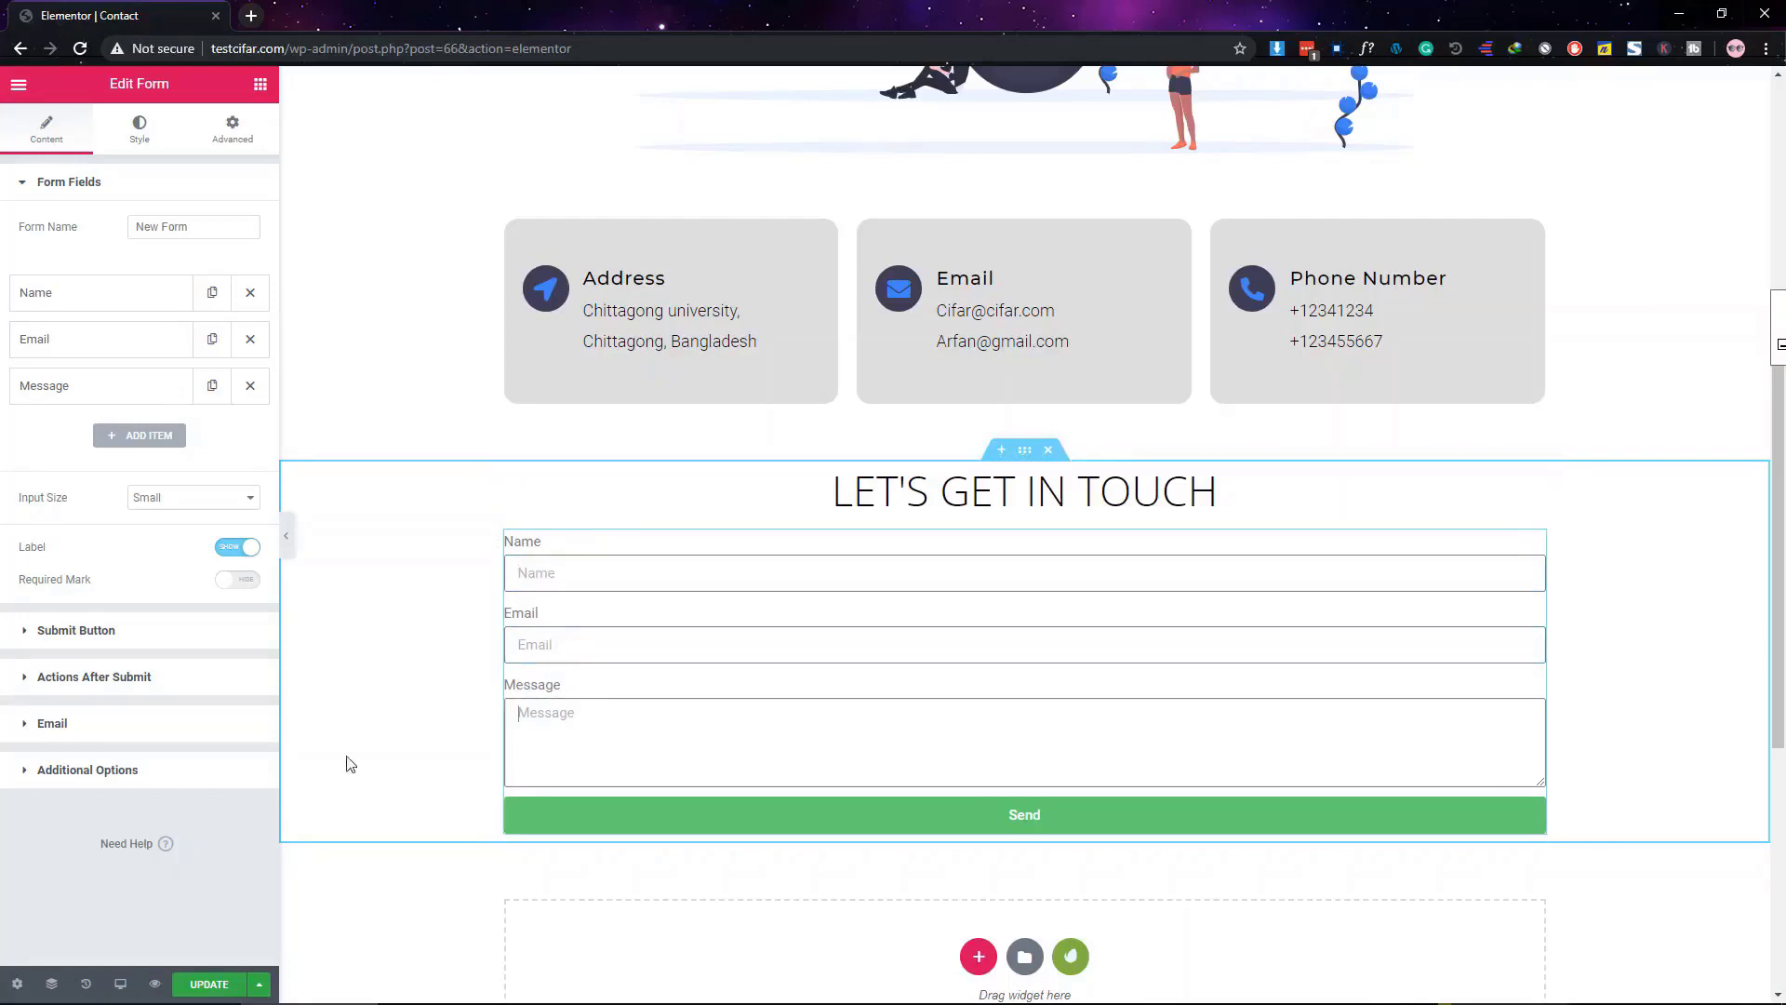
Add a Text field labelled 'Website' with a 'Website' placeholder to the form
{"action": "left_click", "coordinate": [140, 436]}
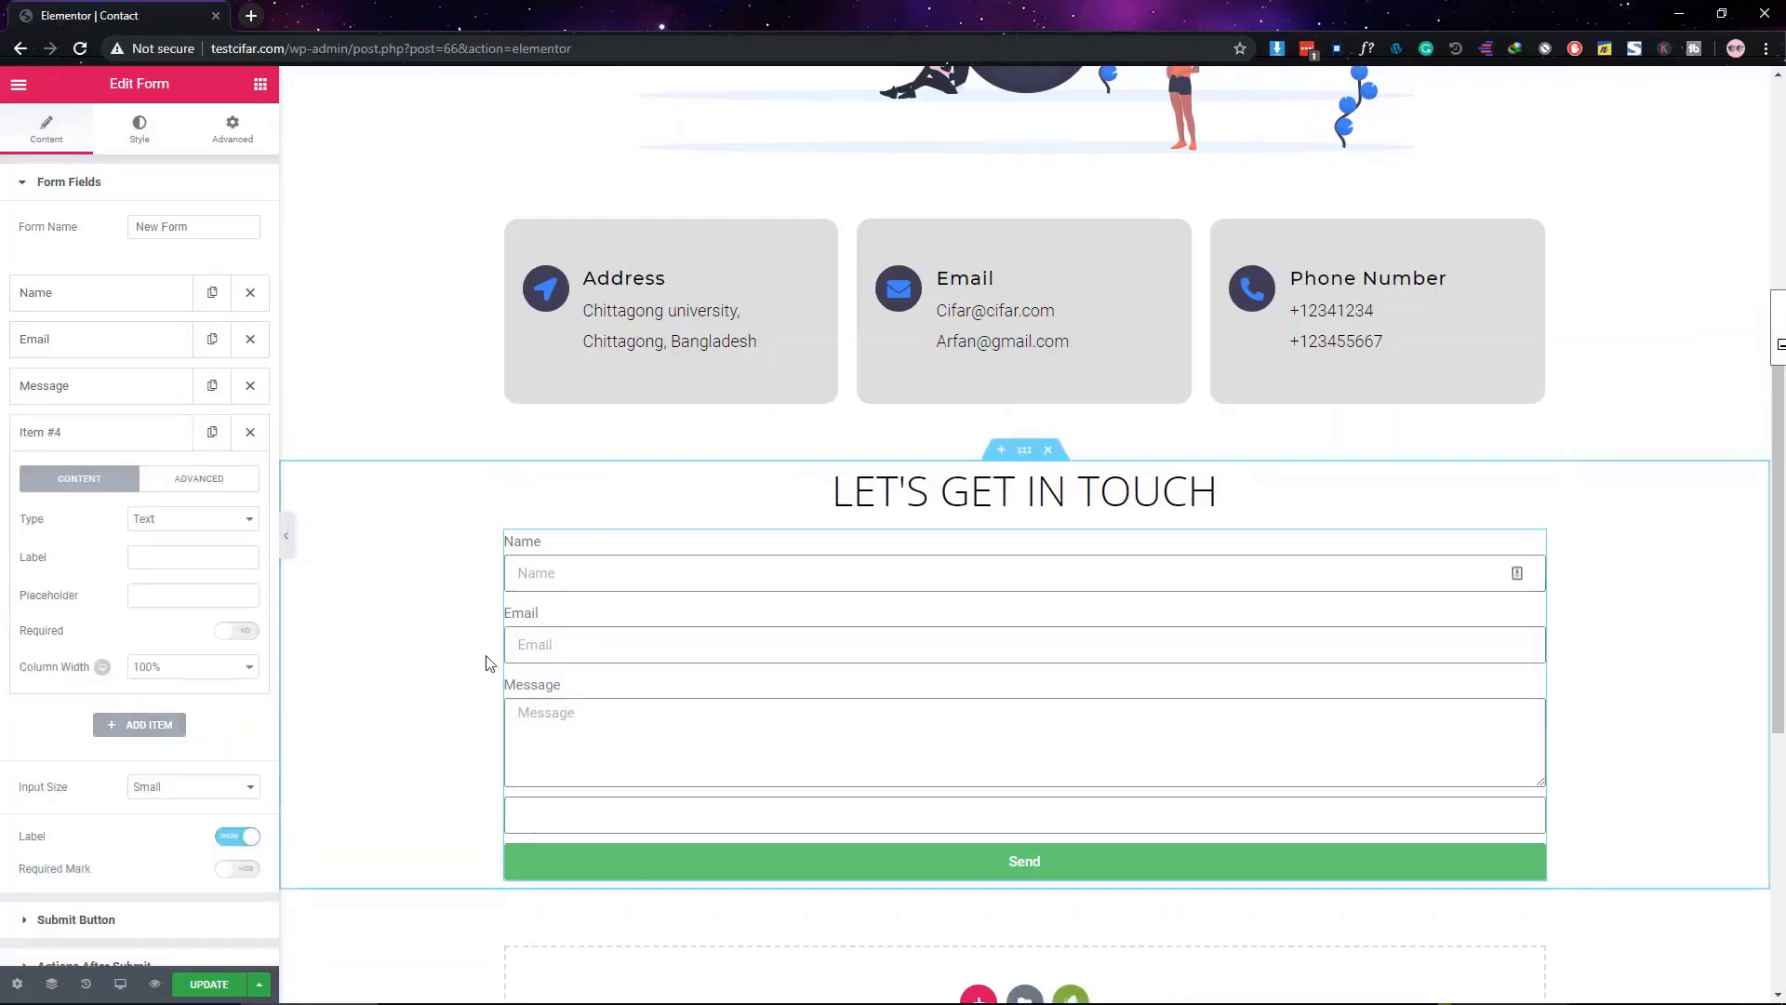
{"action": "left_click", "coordinate": [186, 522]}
{"action": "left_click", "coordinate": [186, 523]}
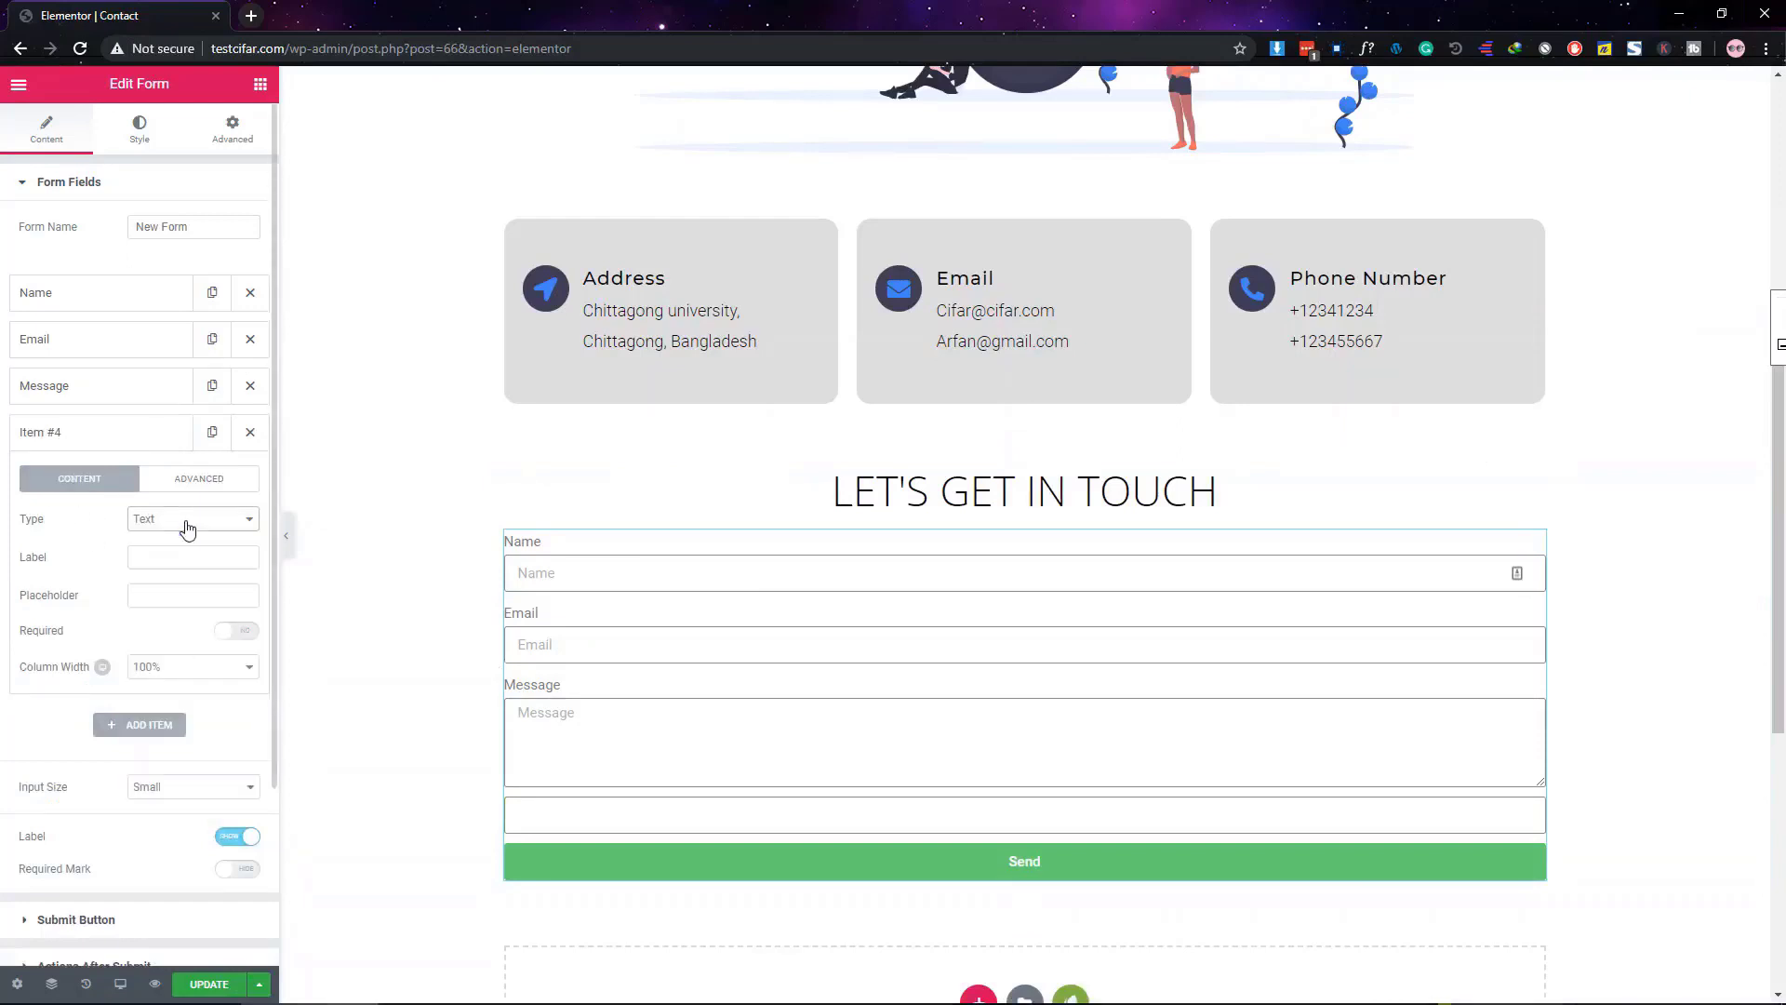
{"action": "left_click", "coordinate": [187, 526]}
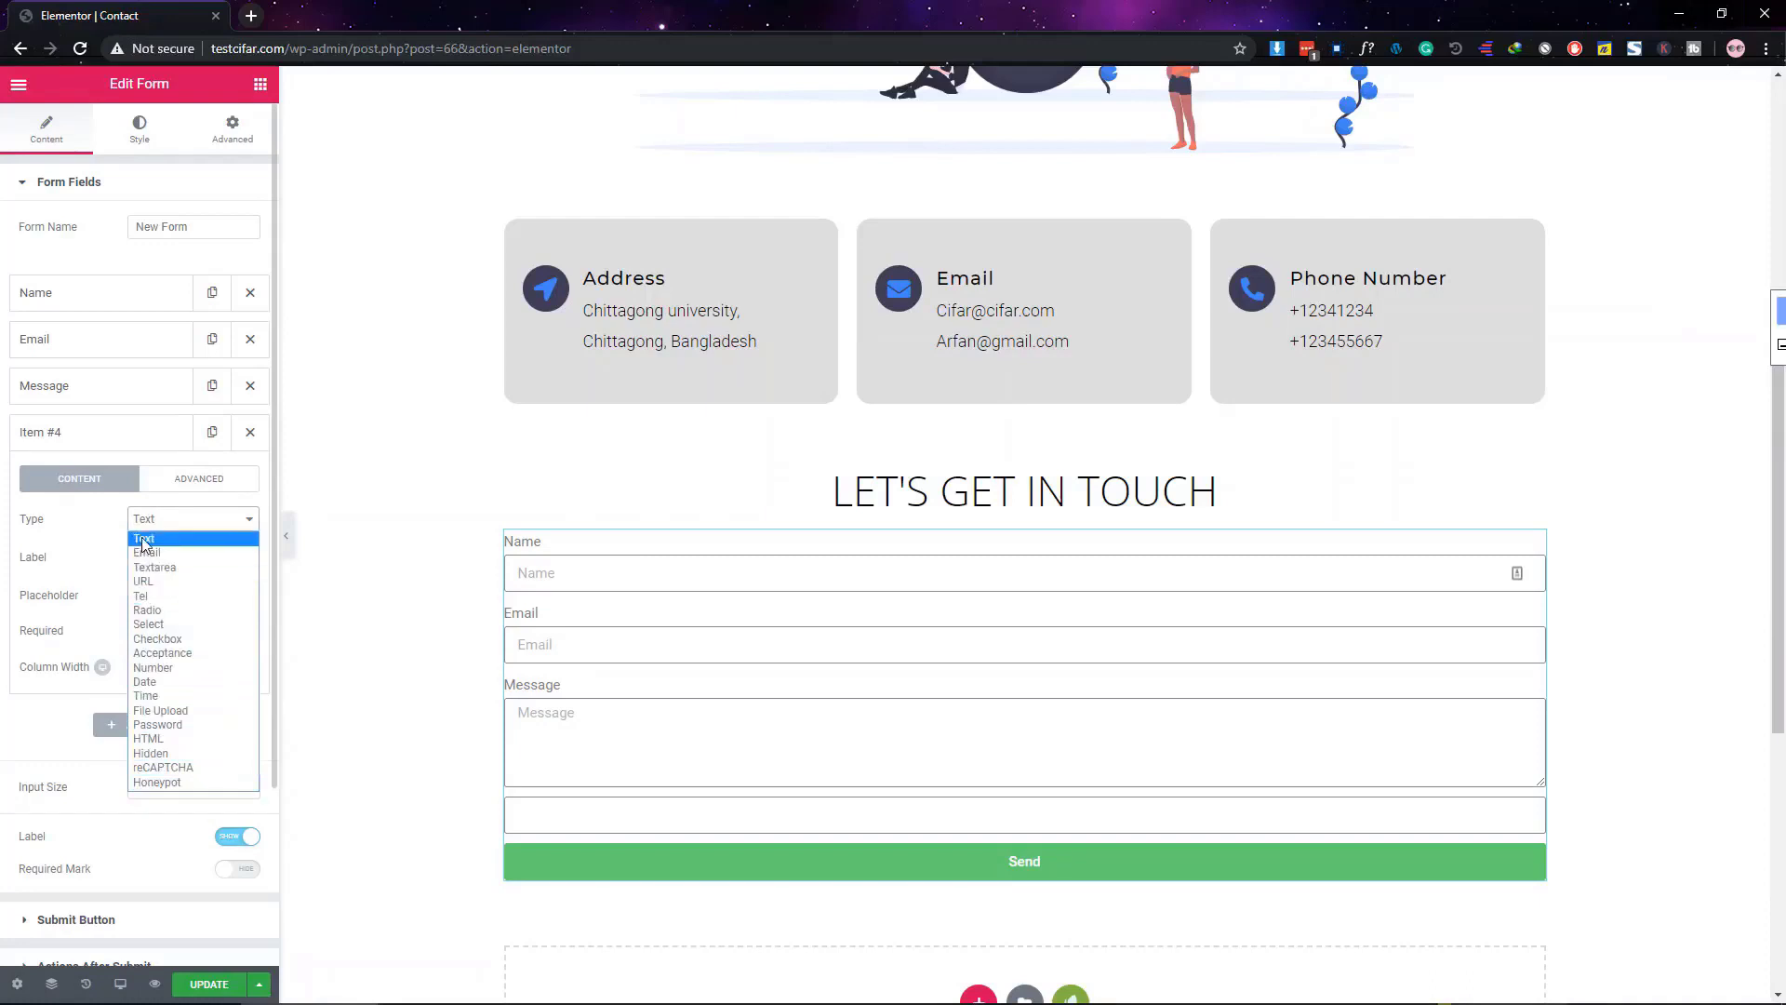
{"action": "left_click", "coordinate": [83, 549]}
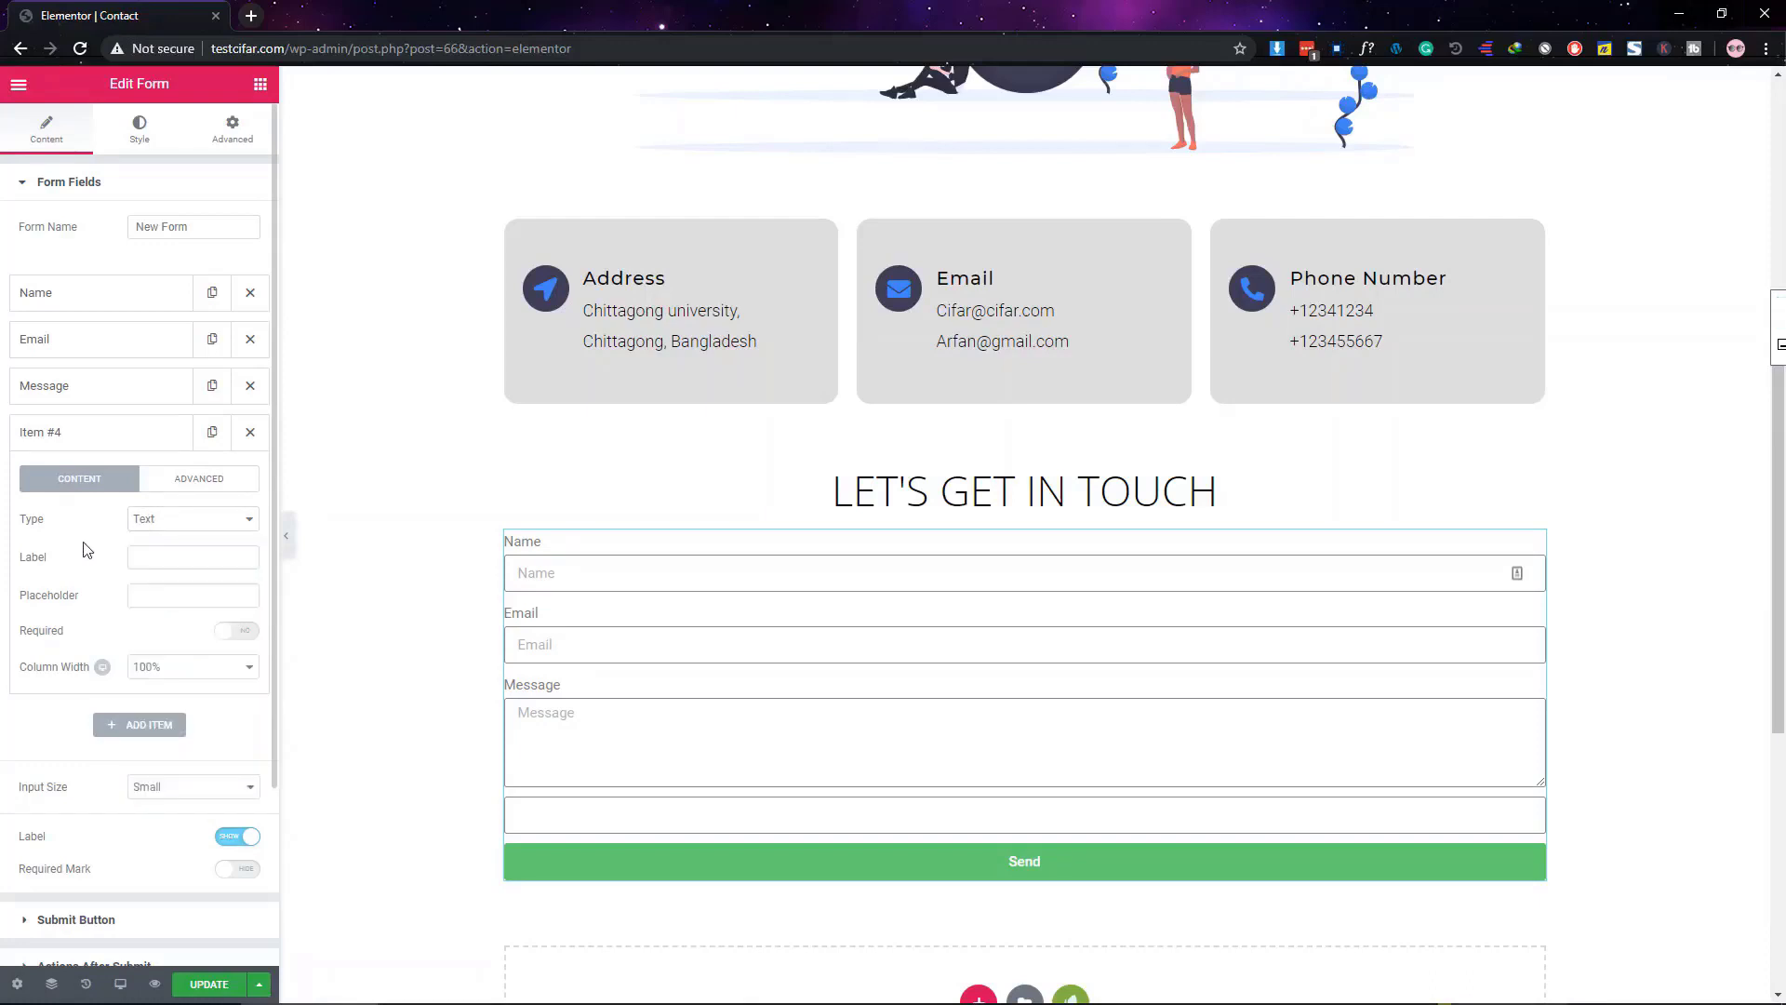
{"action": "left_click", "coordinate": [153, 562]}
{"action": "type", "text": "Website"}
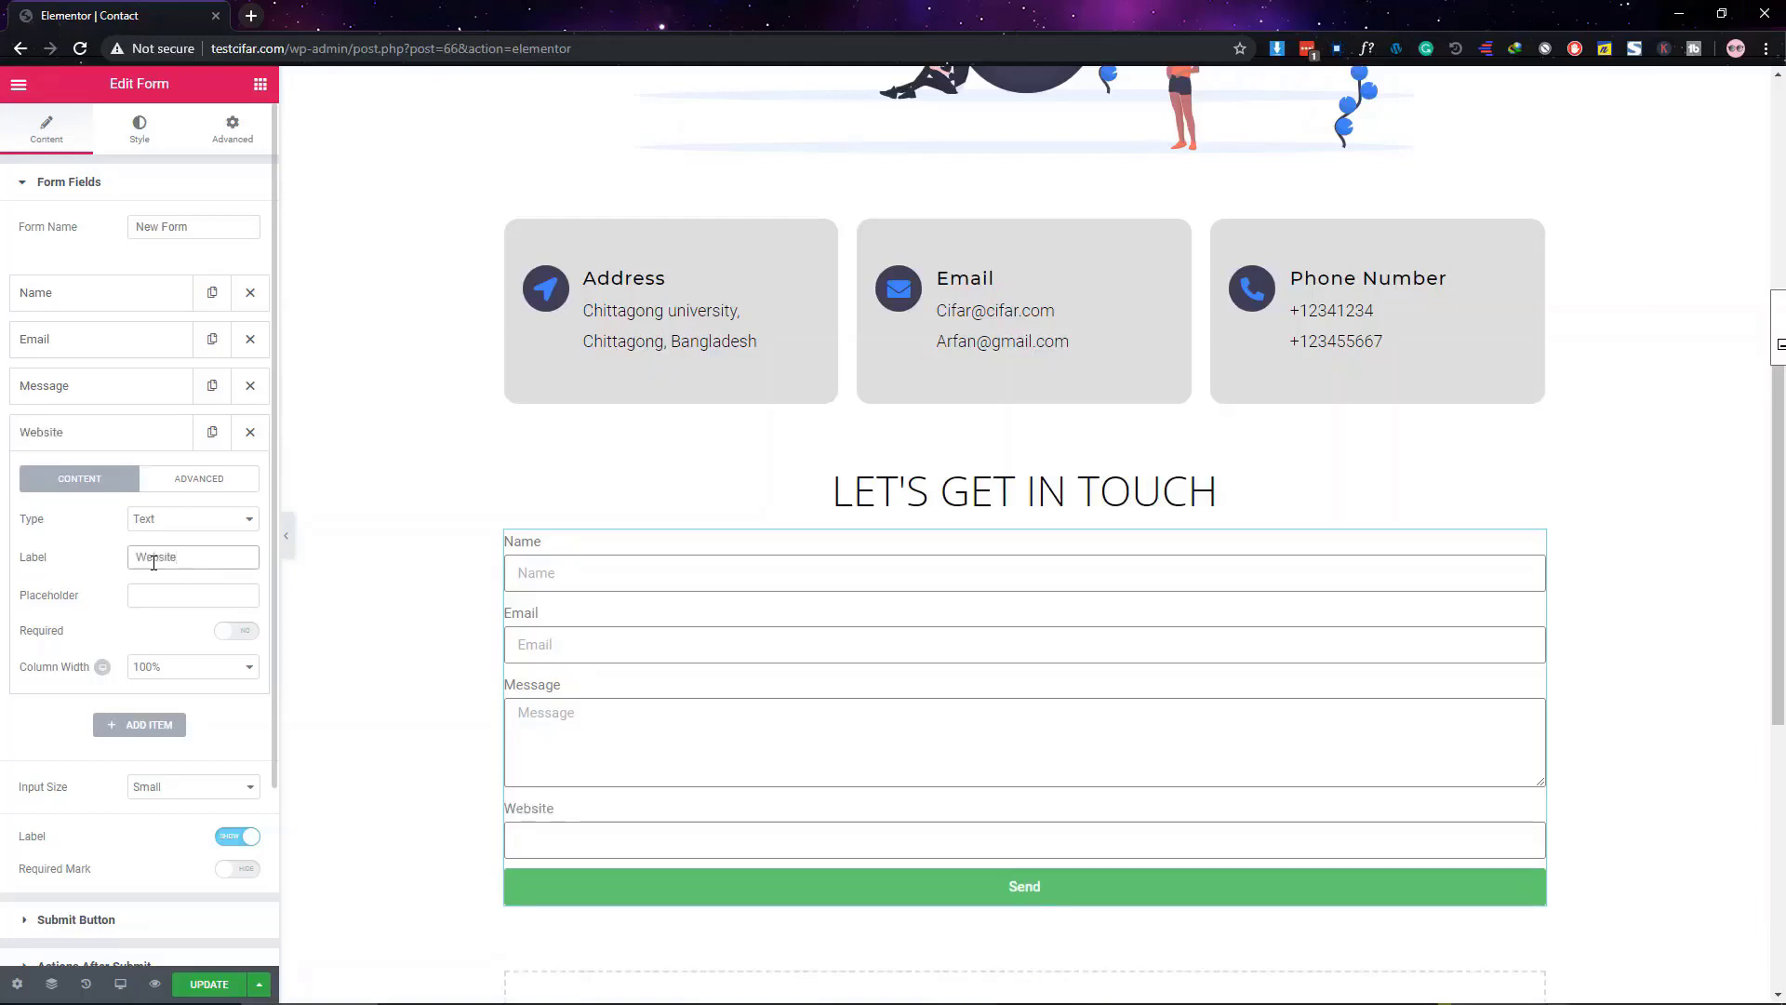
{"action": "left_click", "coordinate": [138, 597]}
{"action": "left_click", "coordinate": [145, 433]}
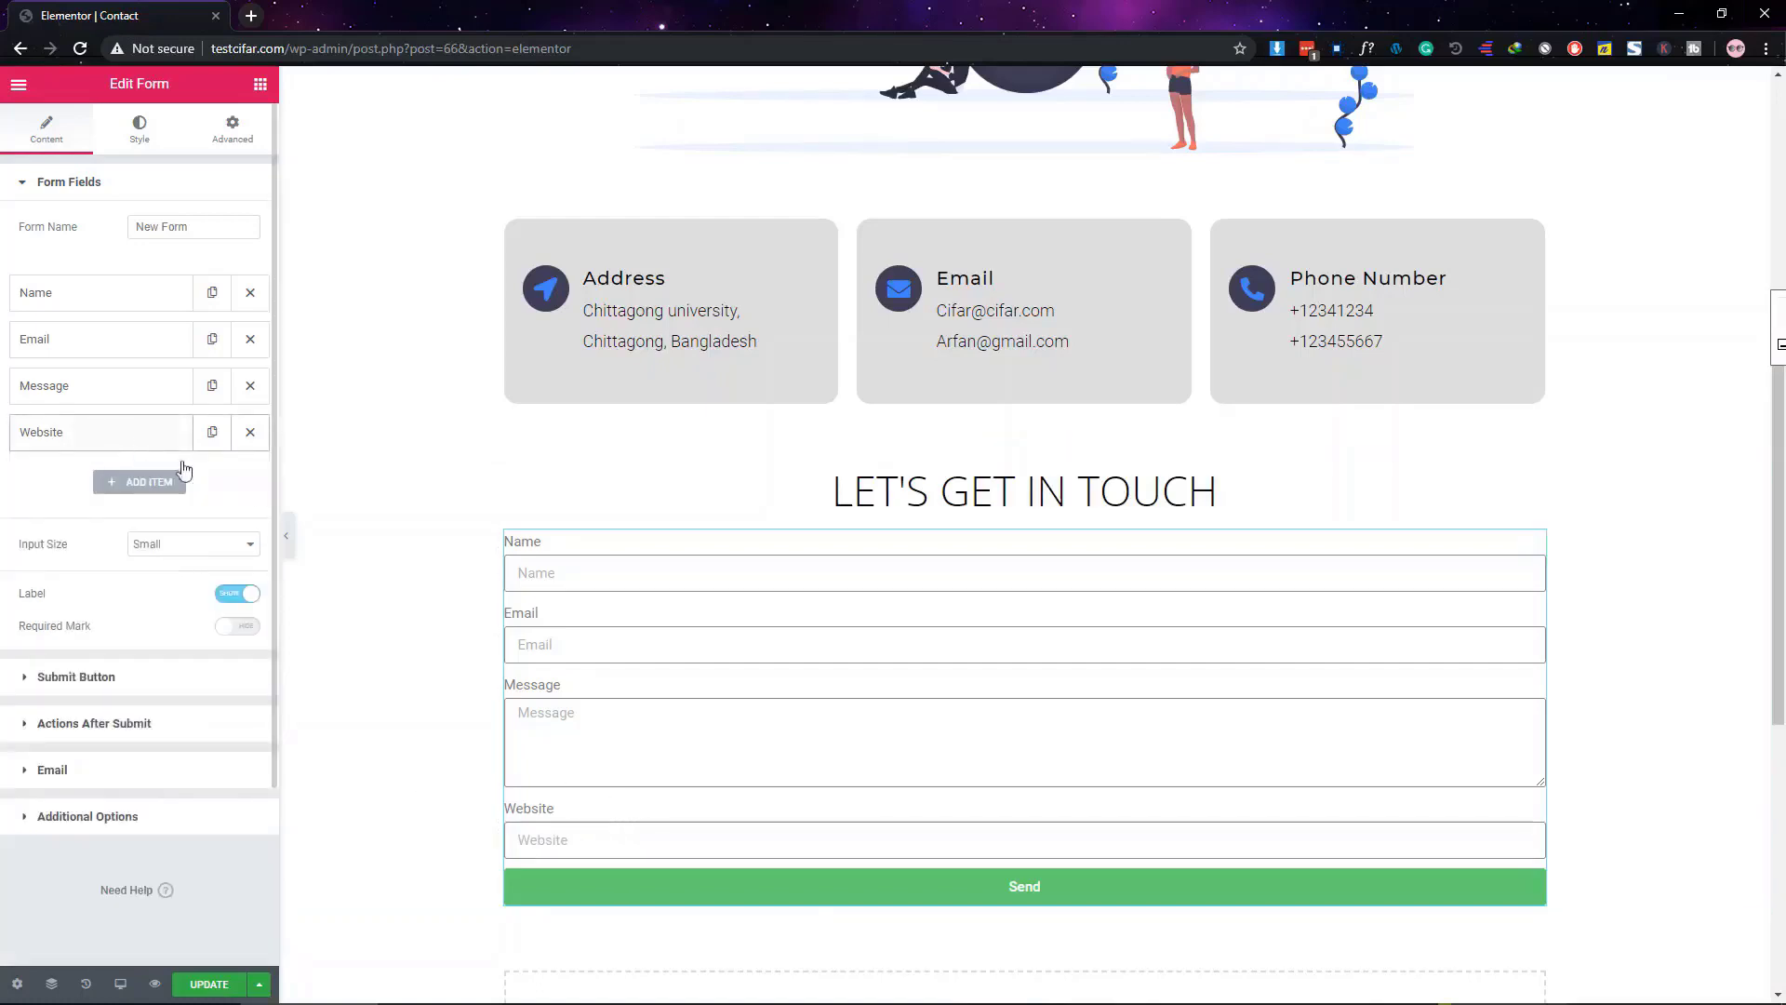
{"action": "scroll", "coordinate": [917, 738], "scroll_direction": "down", "scroll_amount": 3}
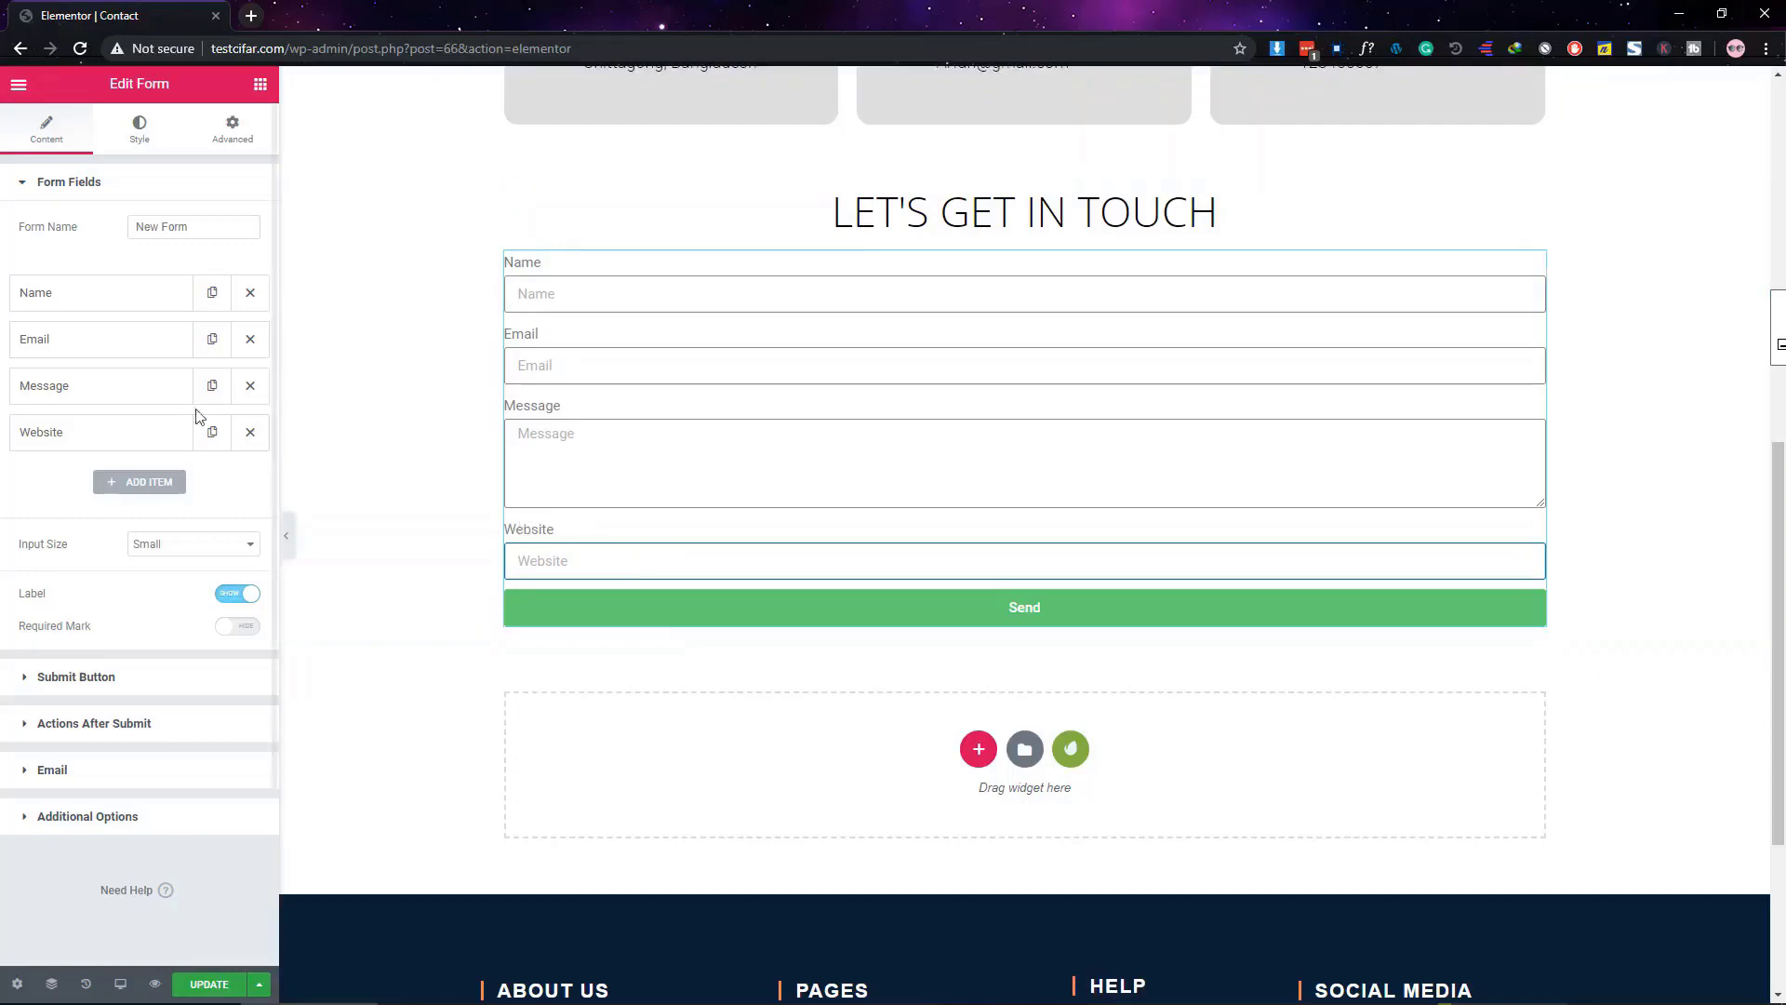
Add a City text field with 'City' as its label and placeholder, checking it in the preview
{"action": "left_click", "coordinate": [145, 484]}
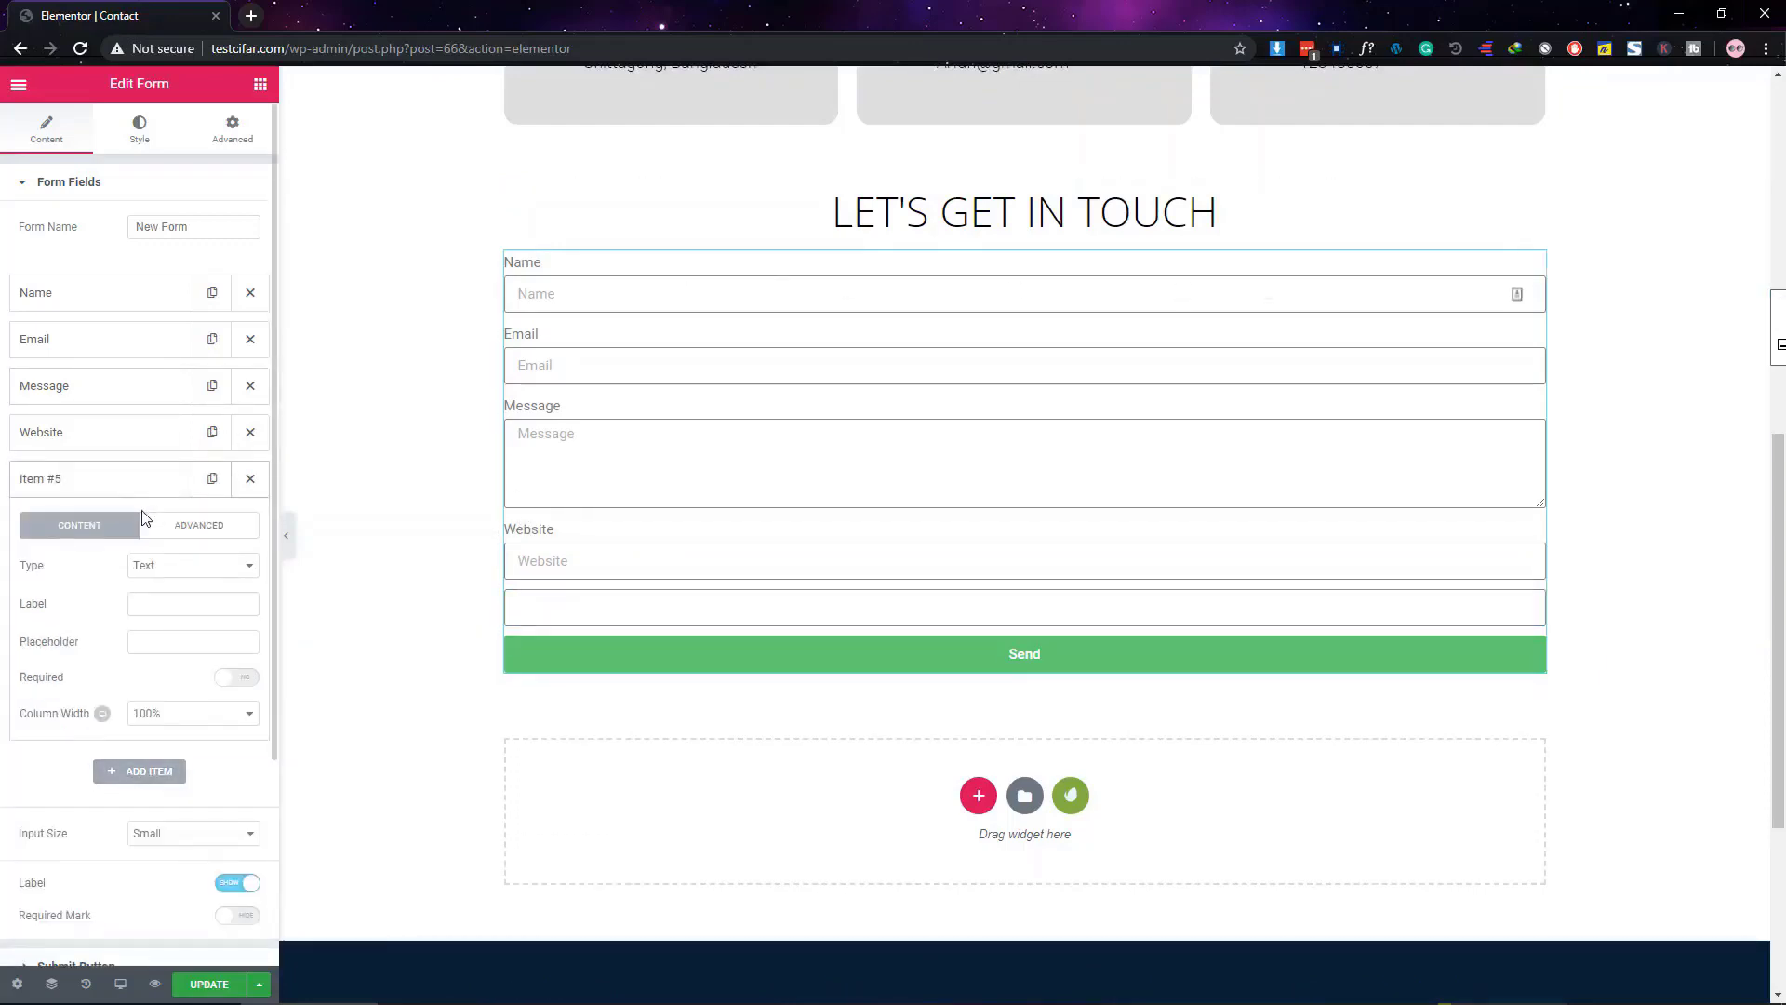
{"action": "left_click", "coordinate": [159, 610]}
{"action": "type", "text": "City"}
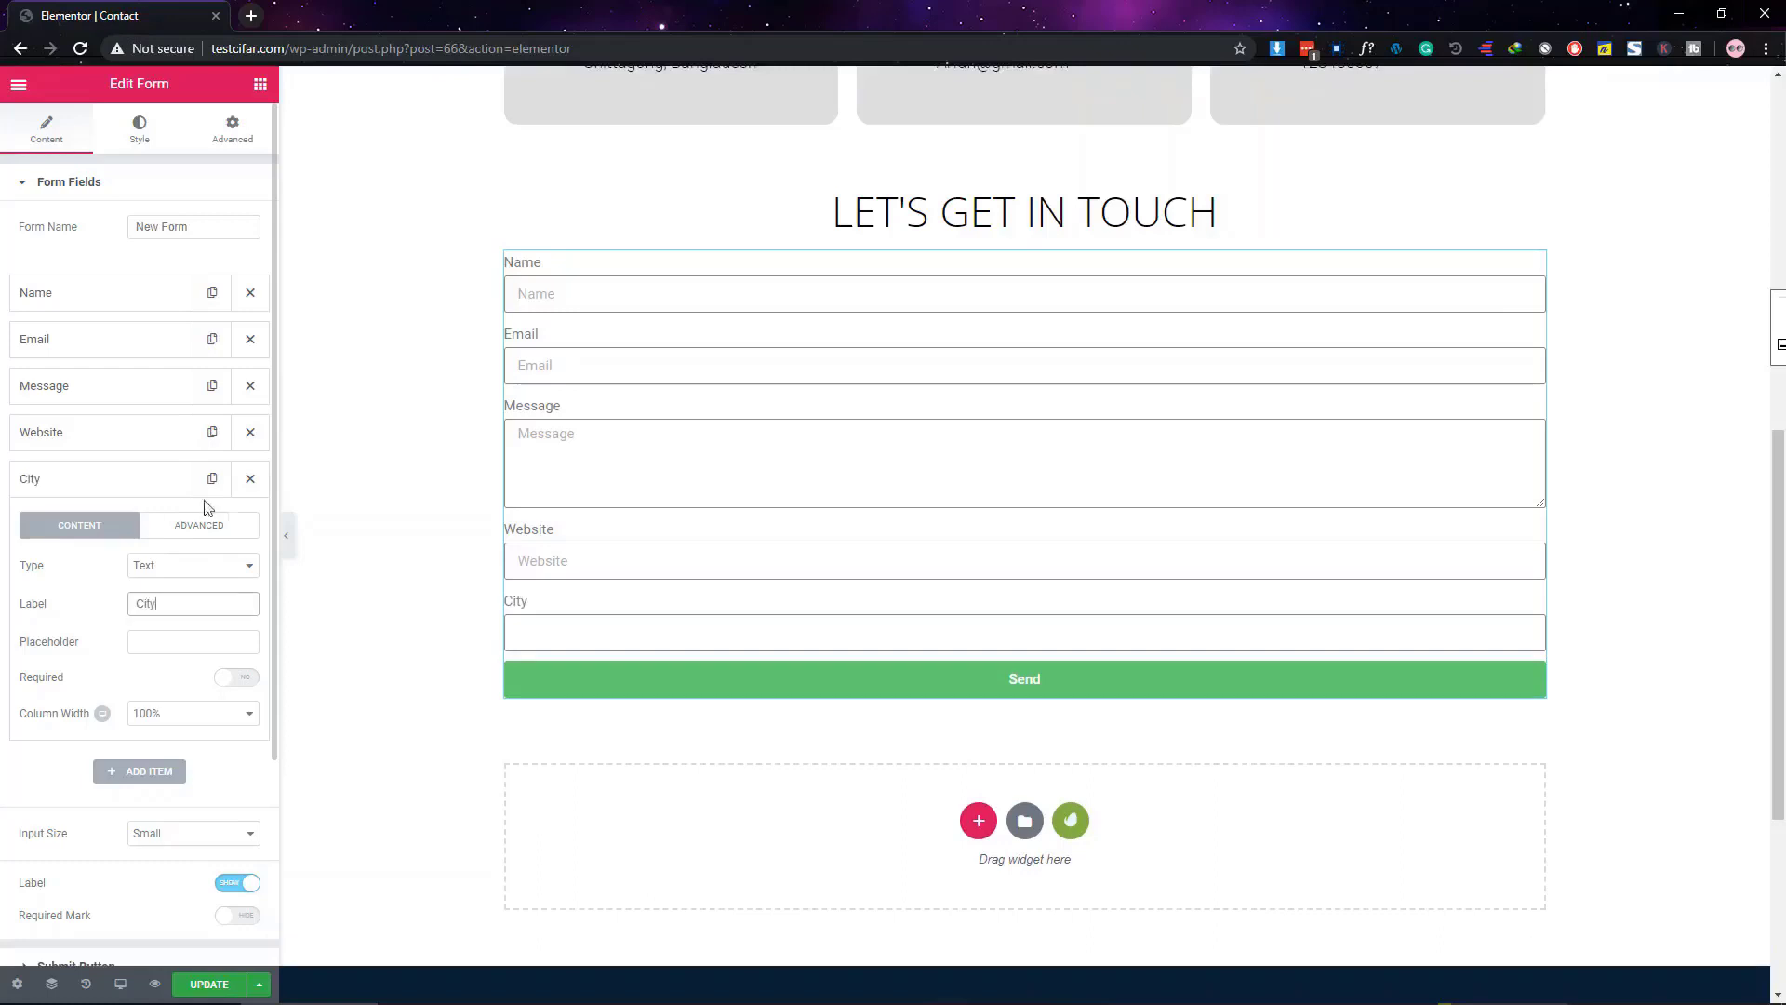
{"action": "left_click", "coordinate": [161, 640]}
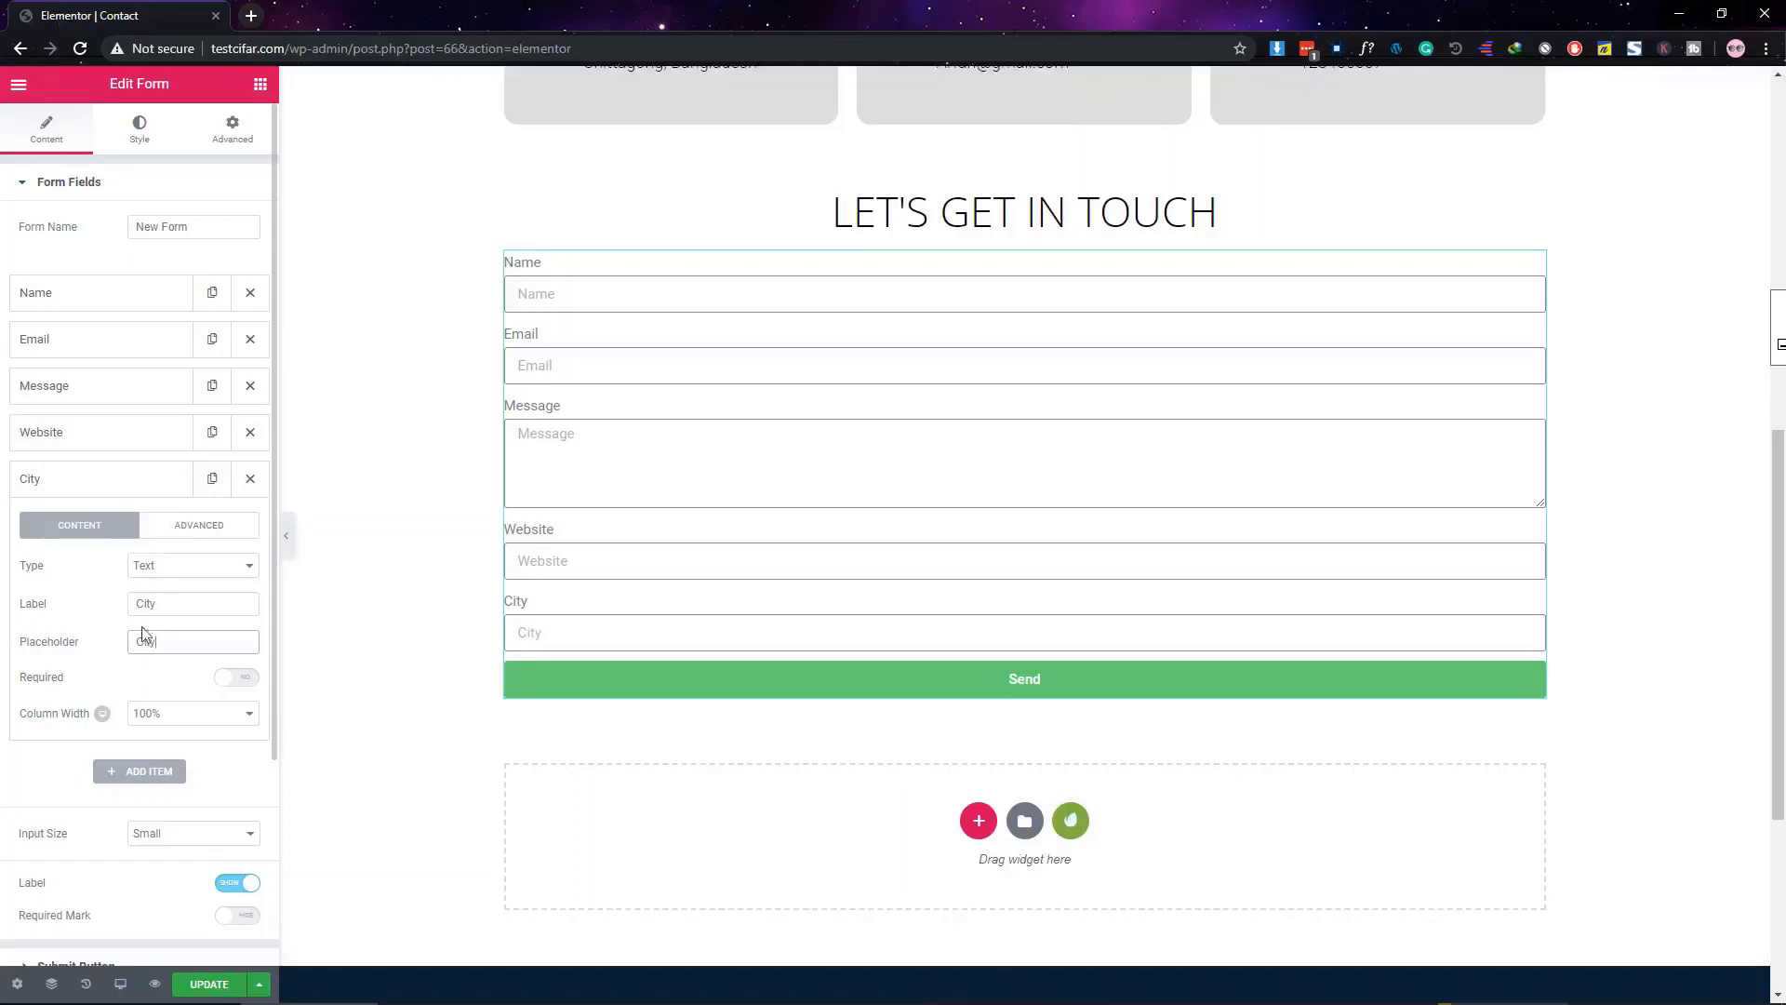
{"action": "left_click", "coordinate": [580, 631]}
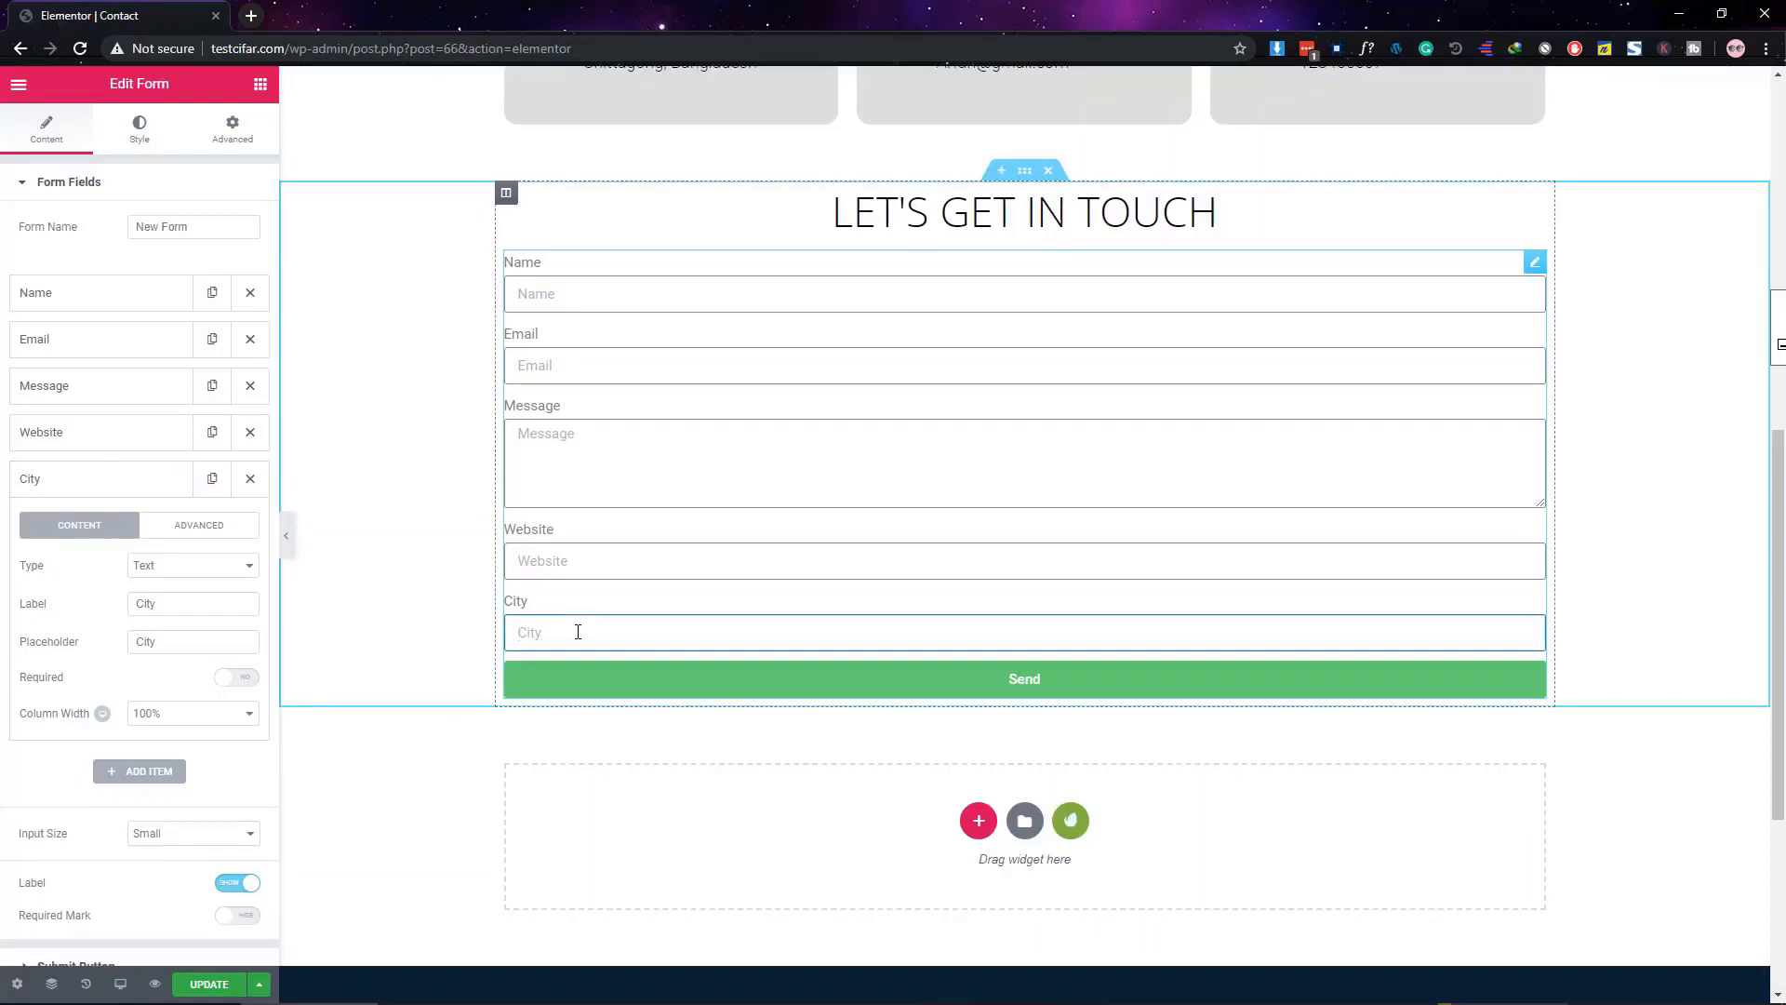
{"action": "left_click", "coordinate": [109, 493]}
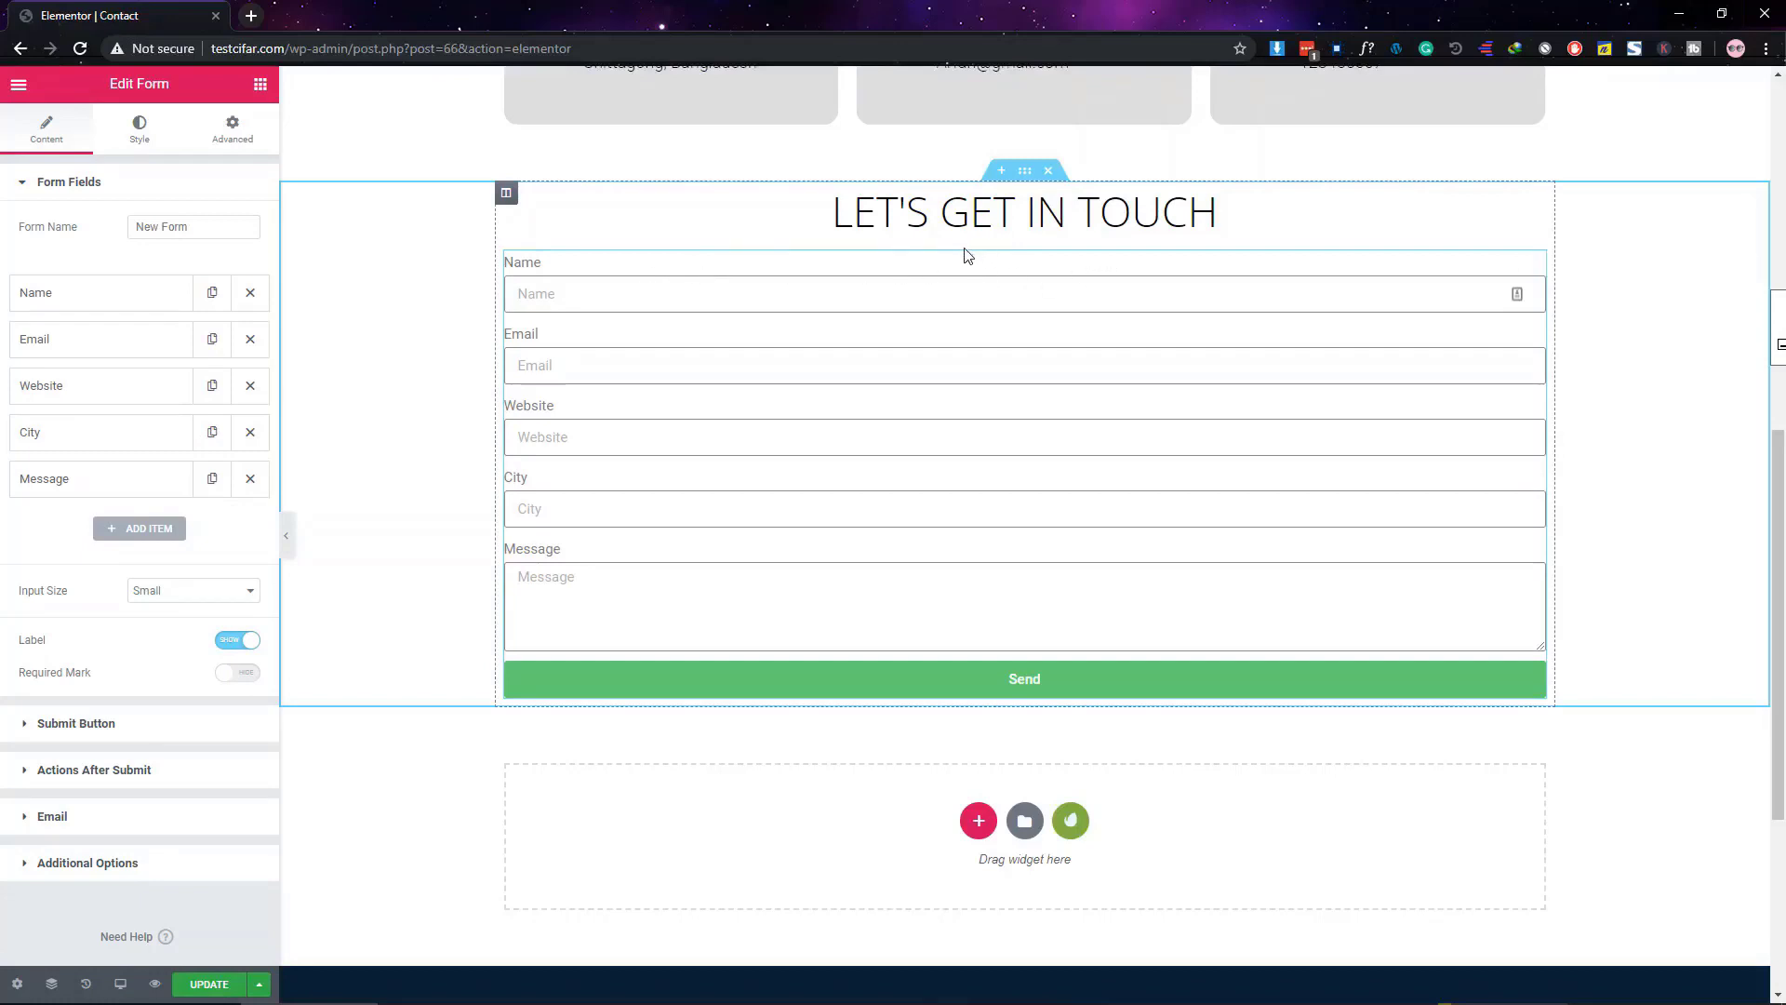
Set the Name and Email fields to 50% column width so they share a row
{"action": "left_click", "coordinate": [65, 298]}
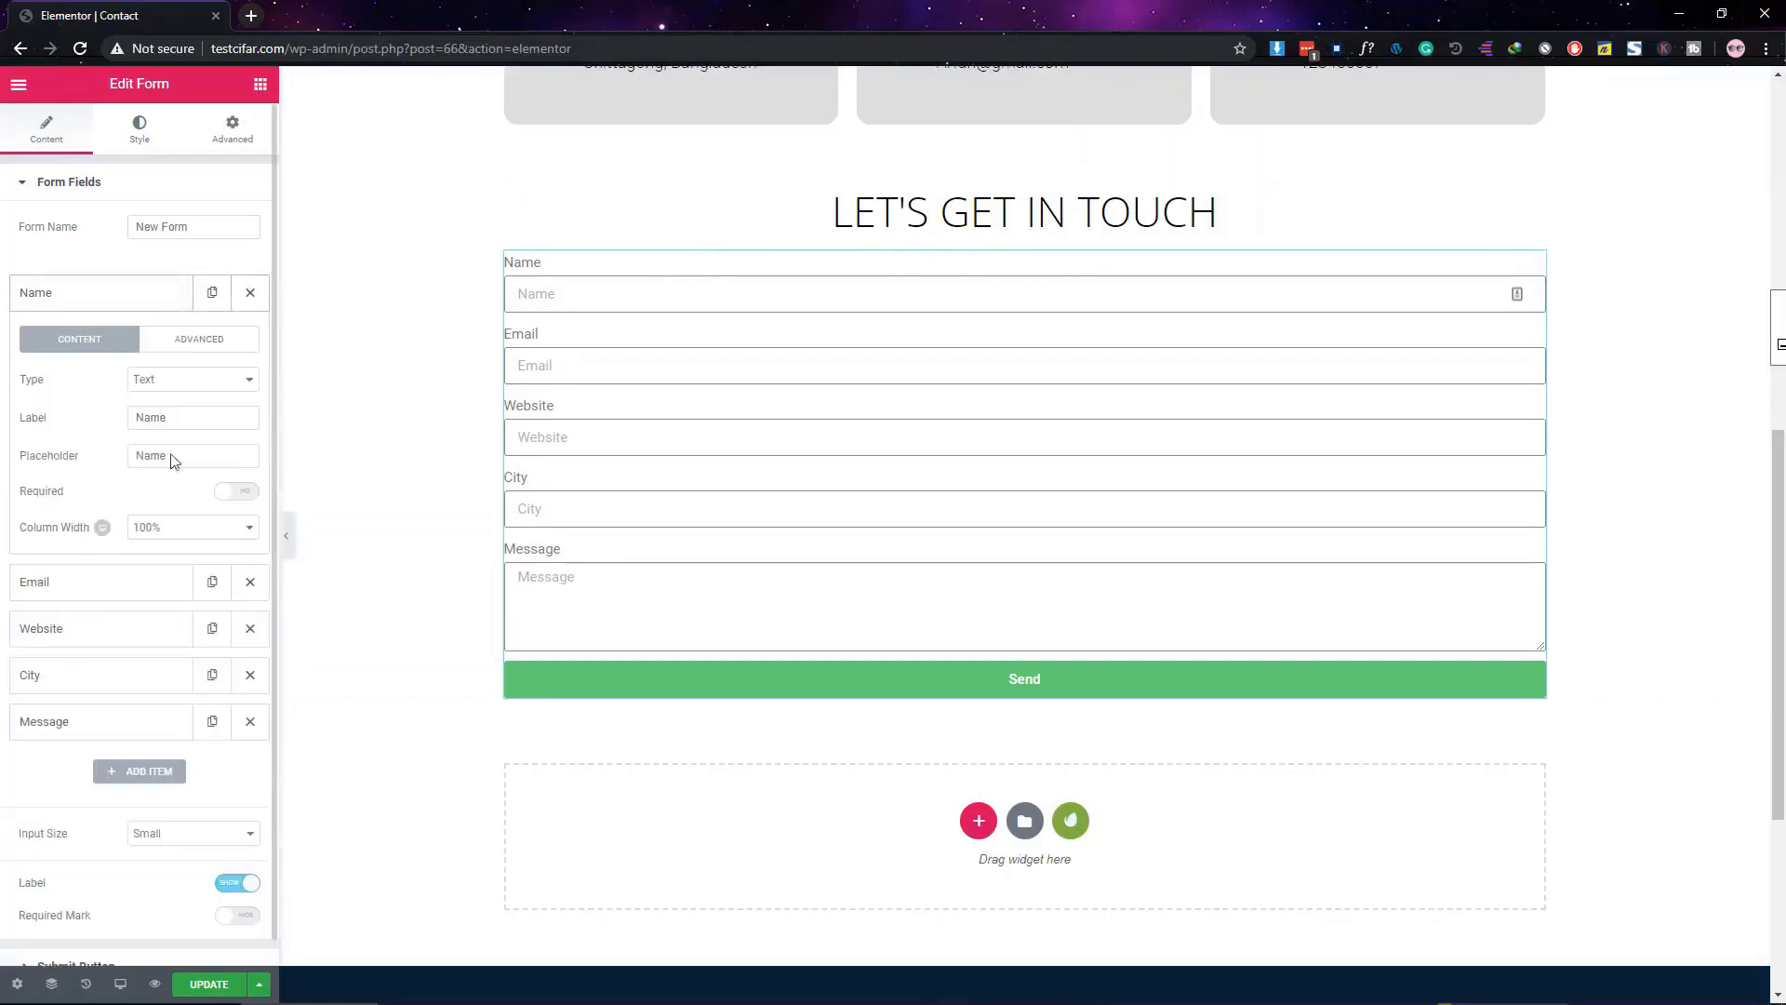
{"action": "left_click", "coordinate": [58, 298]}
{"action": "left_click", "coordinate": [59, 305]}
{"action": "left_click", "coordinate": [176, 533]}
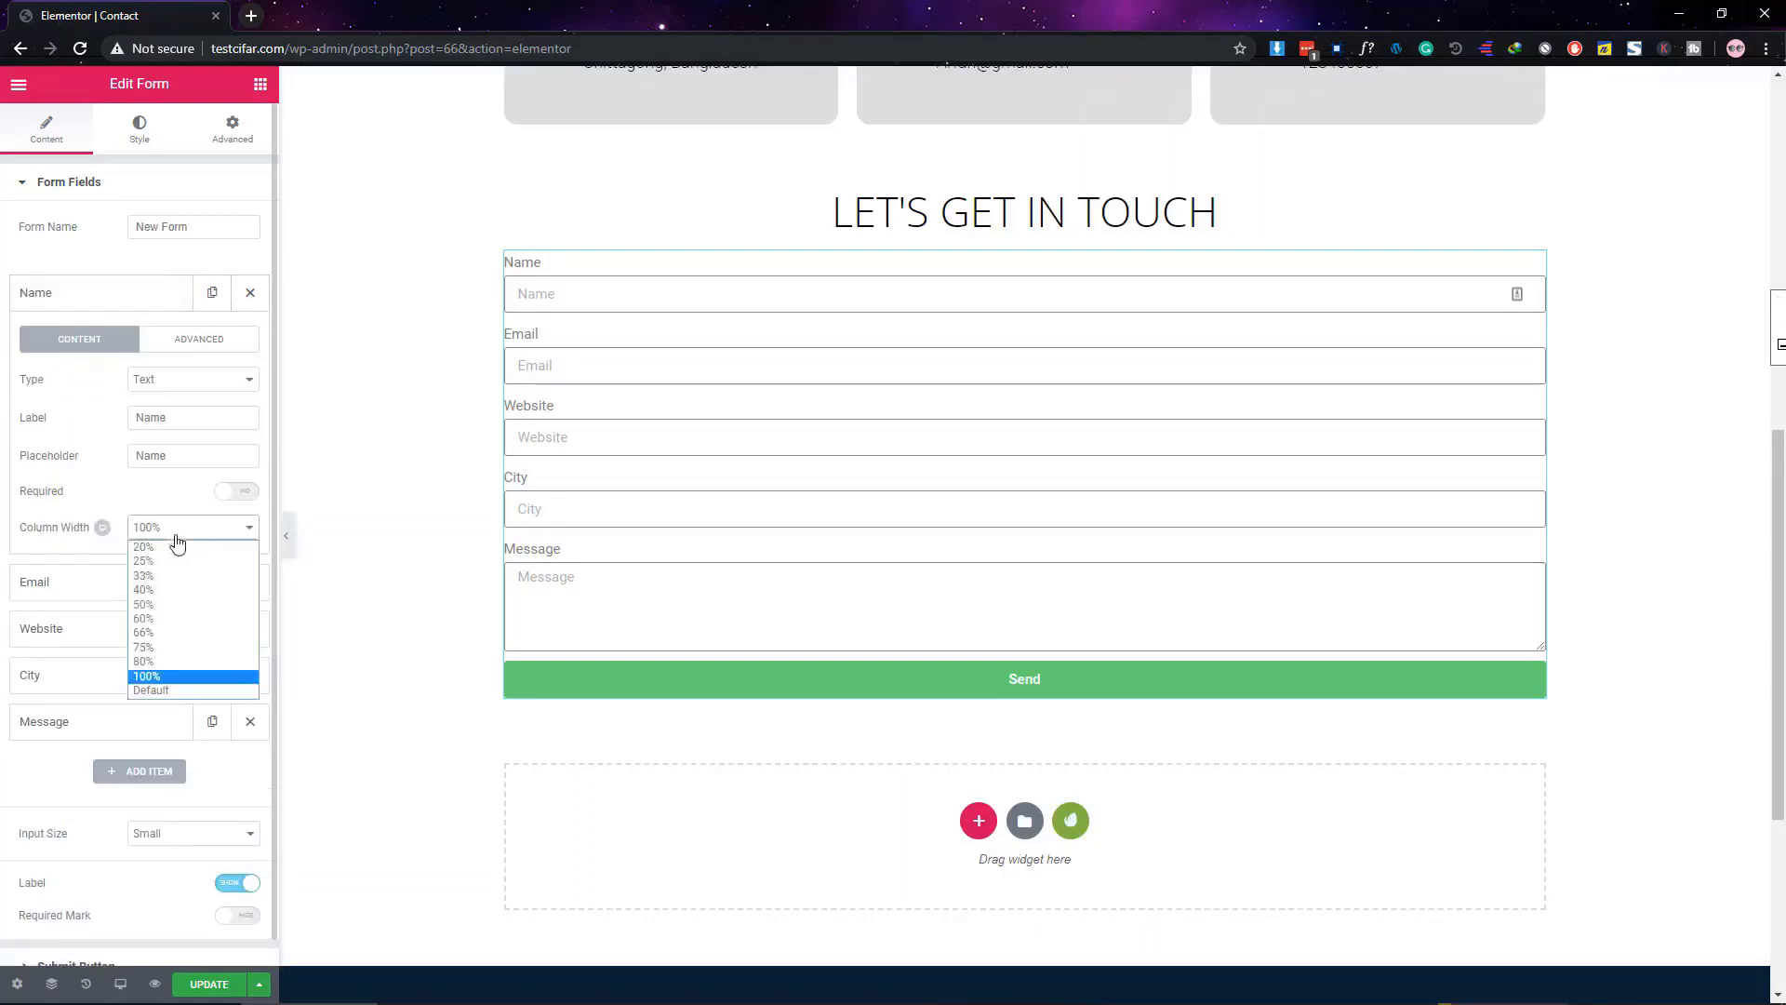
{"action": "left_click", "coordinate": [182, 620]}
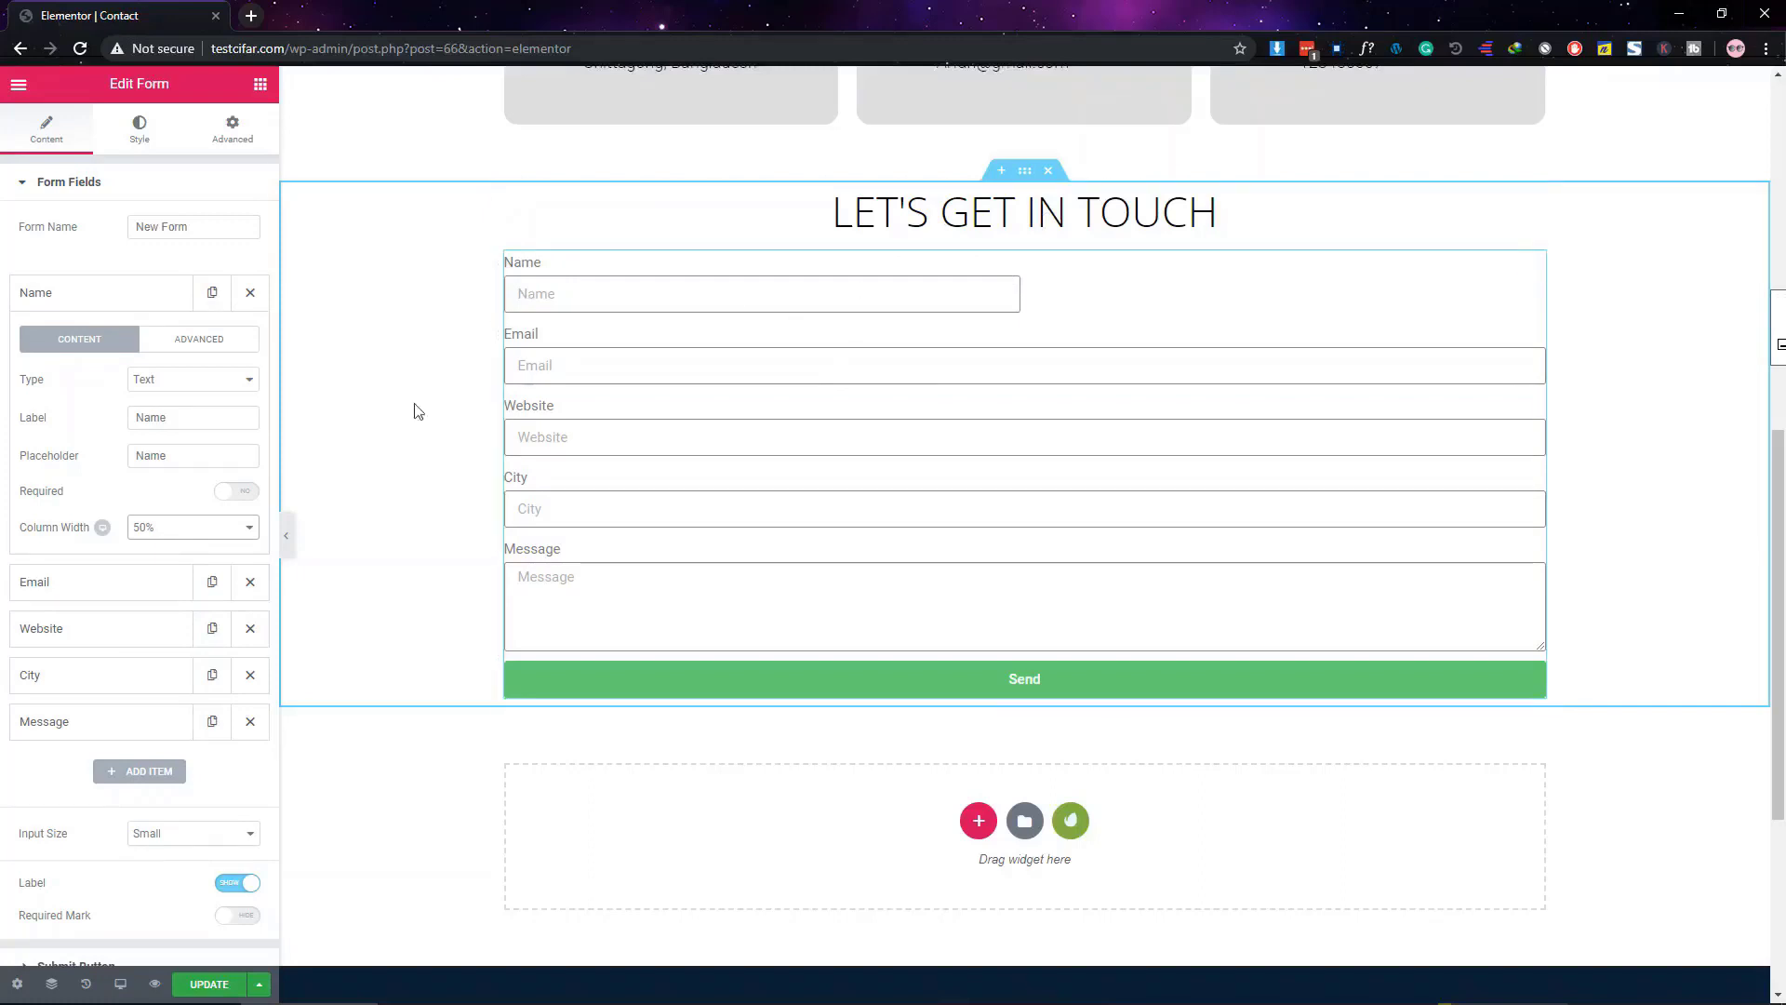
{"action": "left_click", "coordinate": [103, 292]}
{"action": "left_click", "coordinate": [108, 339]}
{"action": "left_click", "coordinate": [193, 573]}
{"action": "left_click", "coordinate": [177, 654]}
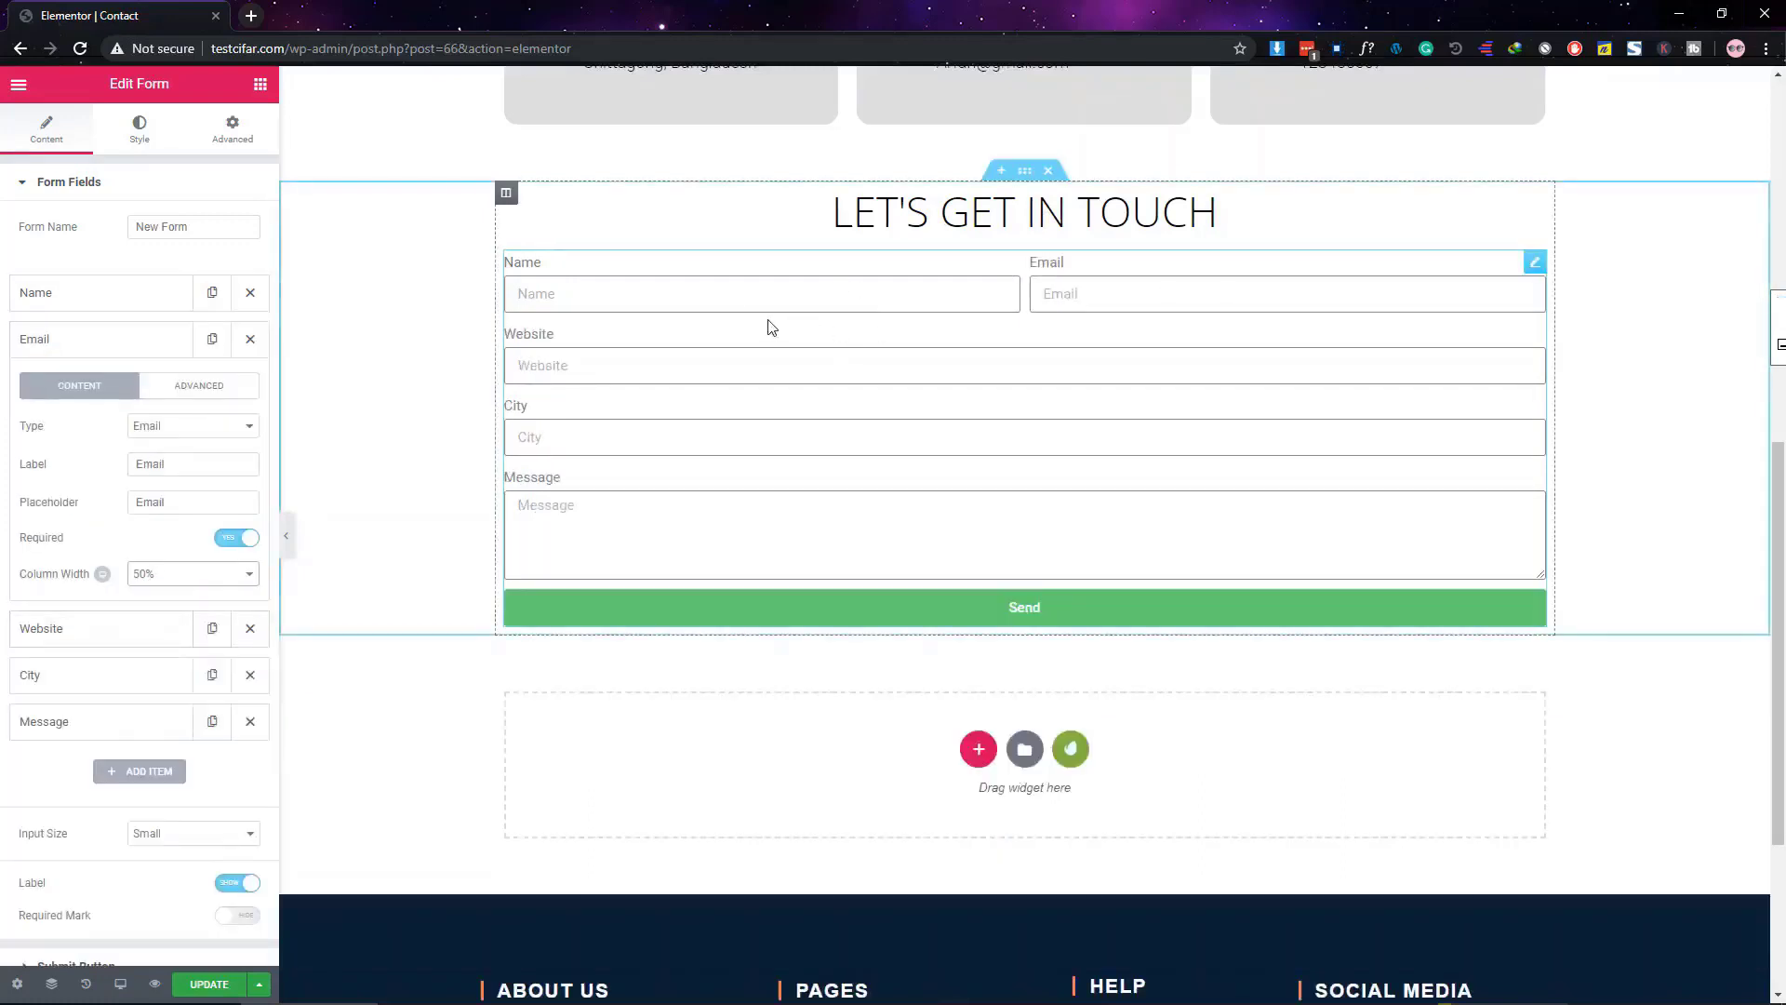
Set the Website and City fields to 50% column width, pairing them side by side
{"action": "left_click", "coordinate": [102, 628]}
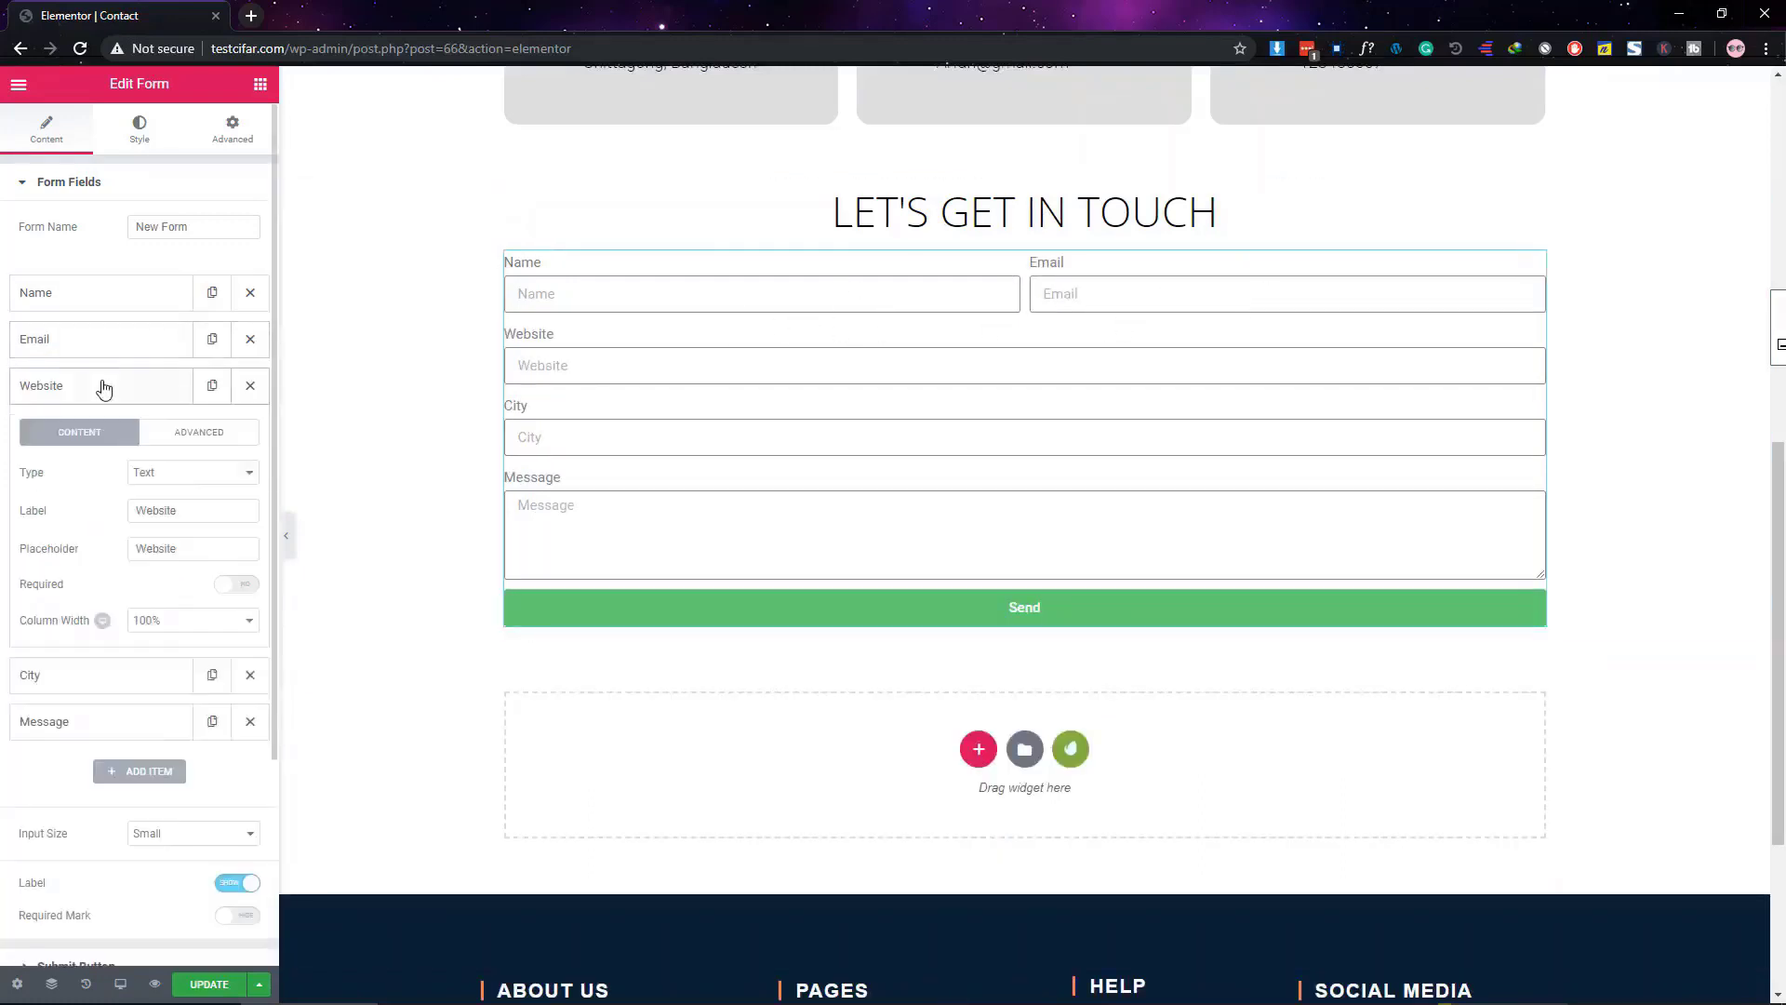
{"action": "left_click", "coordinate": [177, 619]}
{"action": "left_click", "coordinate": [172, 706]}
{"action": "left_click", "coordinate": [168, 679]}
{"action": "left_click", "coordinate": [168, 662]}
{"action": "left_click", "coordinate": [171, 741]}
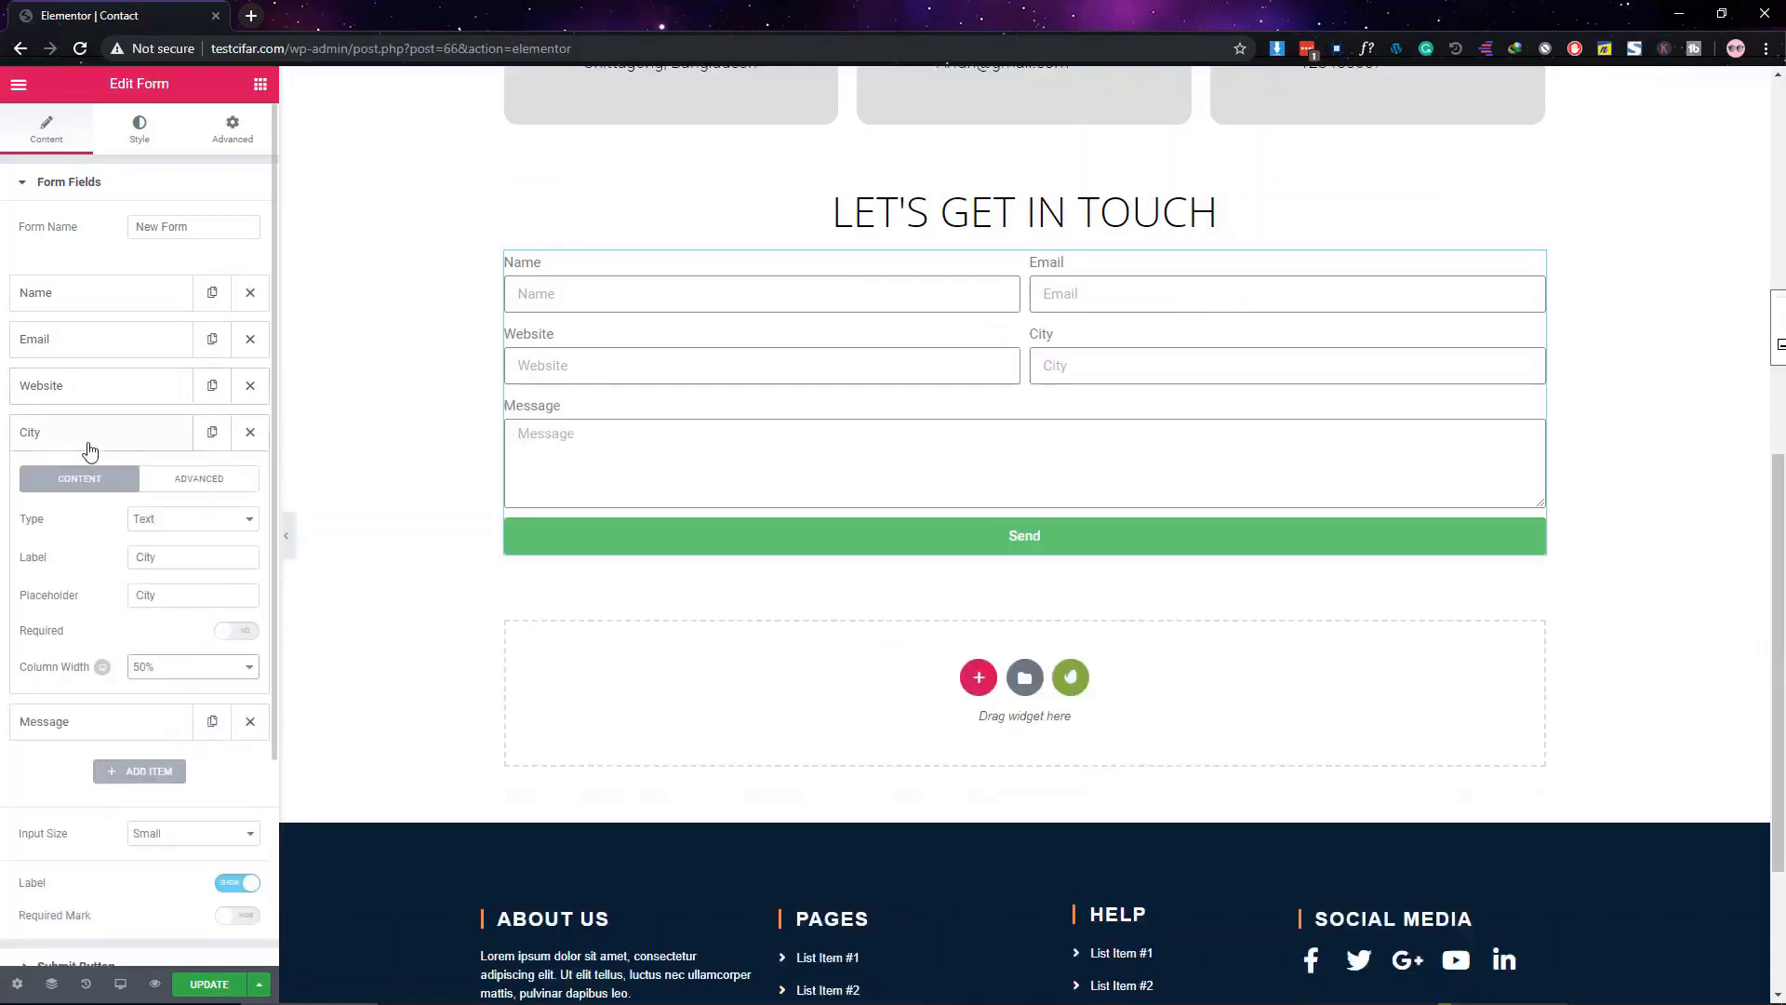
{"action": "left_click", "coordinate": [87, 437]}
Raise the Message box's Rows to 6
{"action": "left_click", "coordinate": [126, 481]}
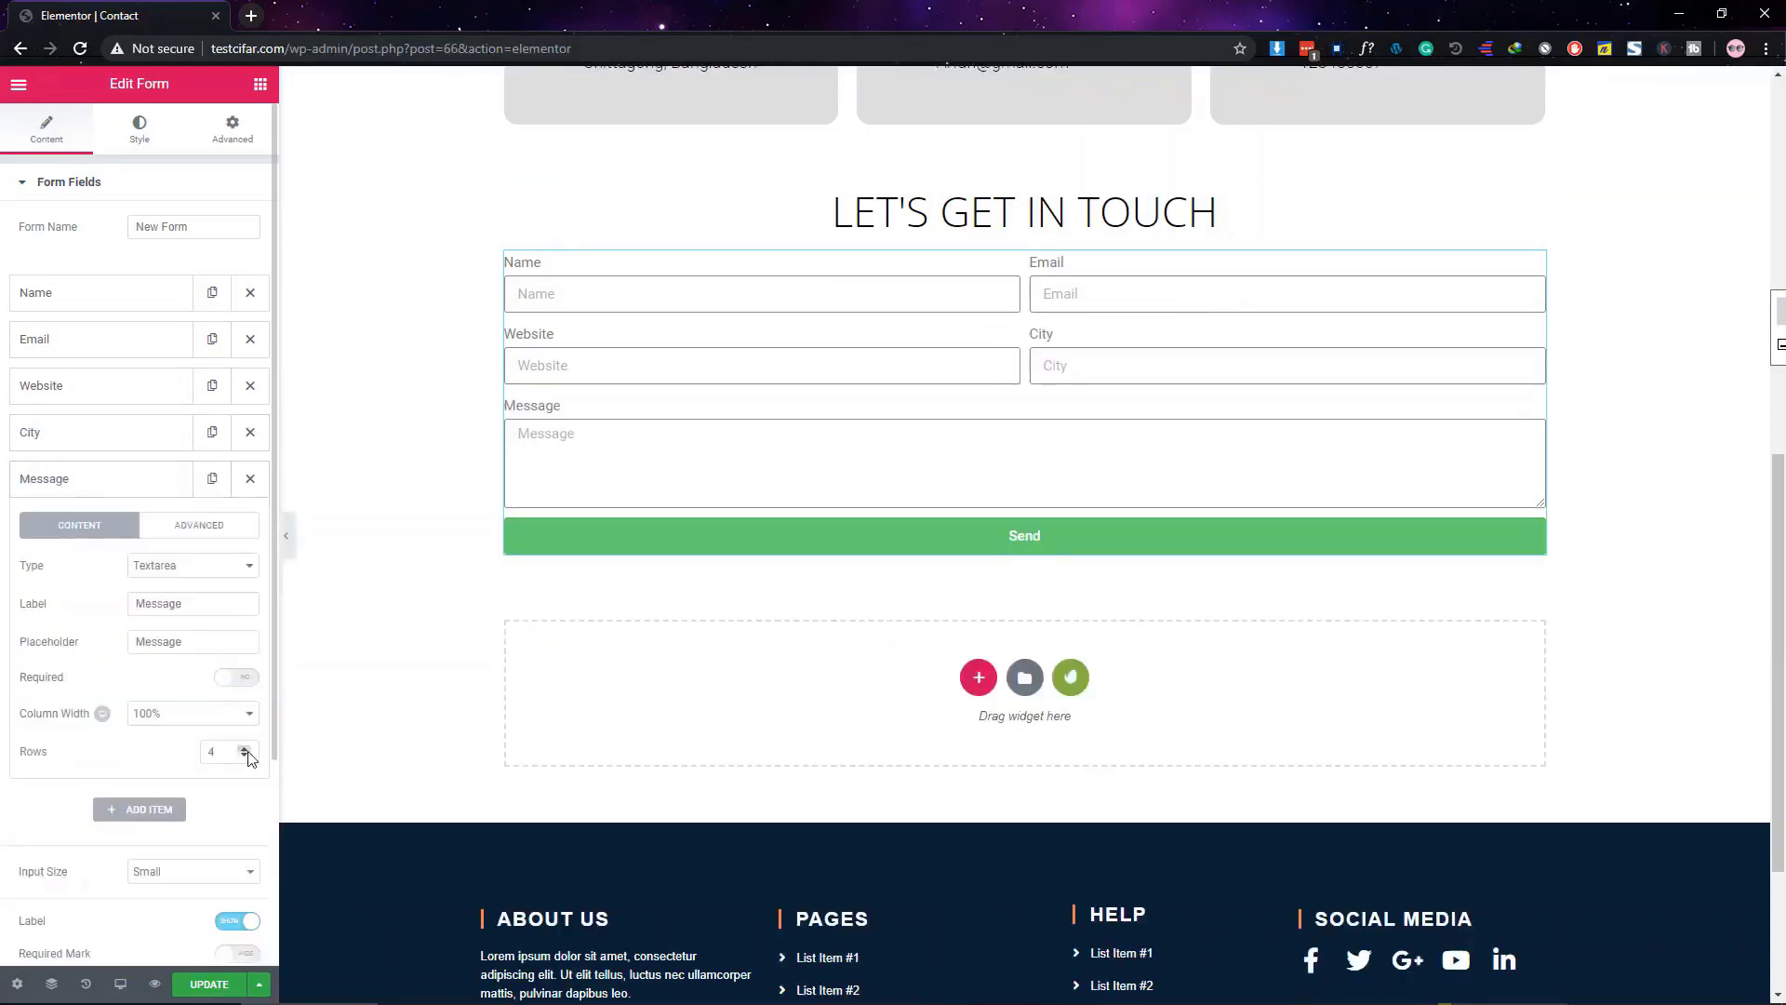
{"action": "left_click", "coordinate": [246, 750]}
{"action": "left_click", "coordinate": [247, 760]}
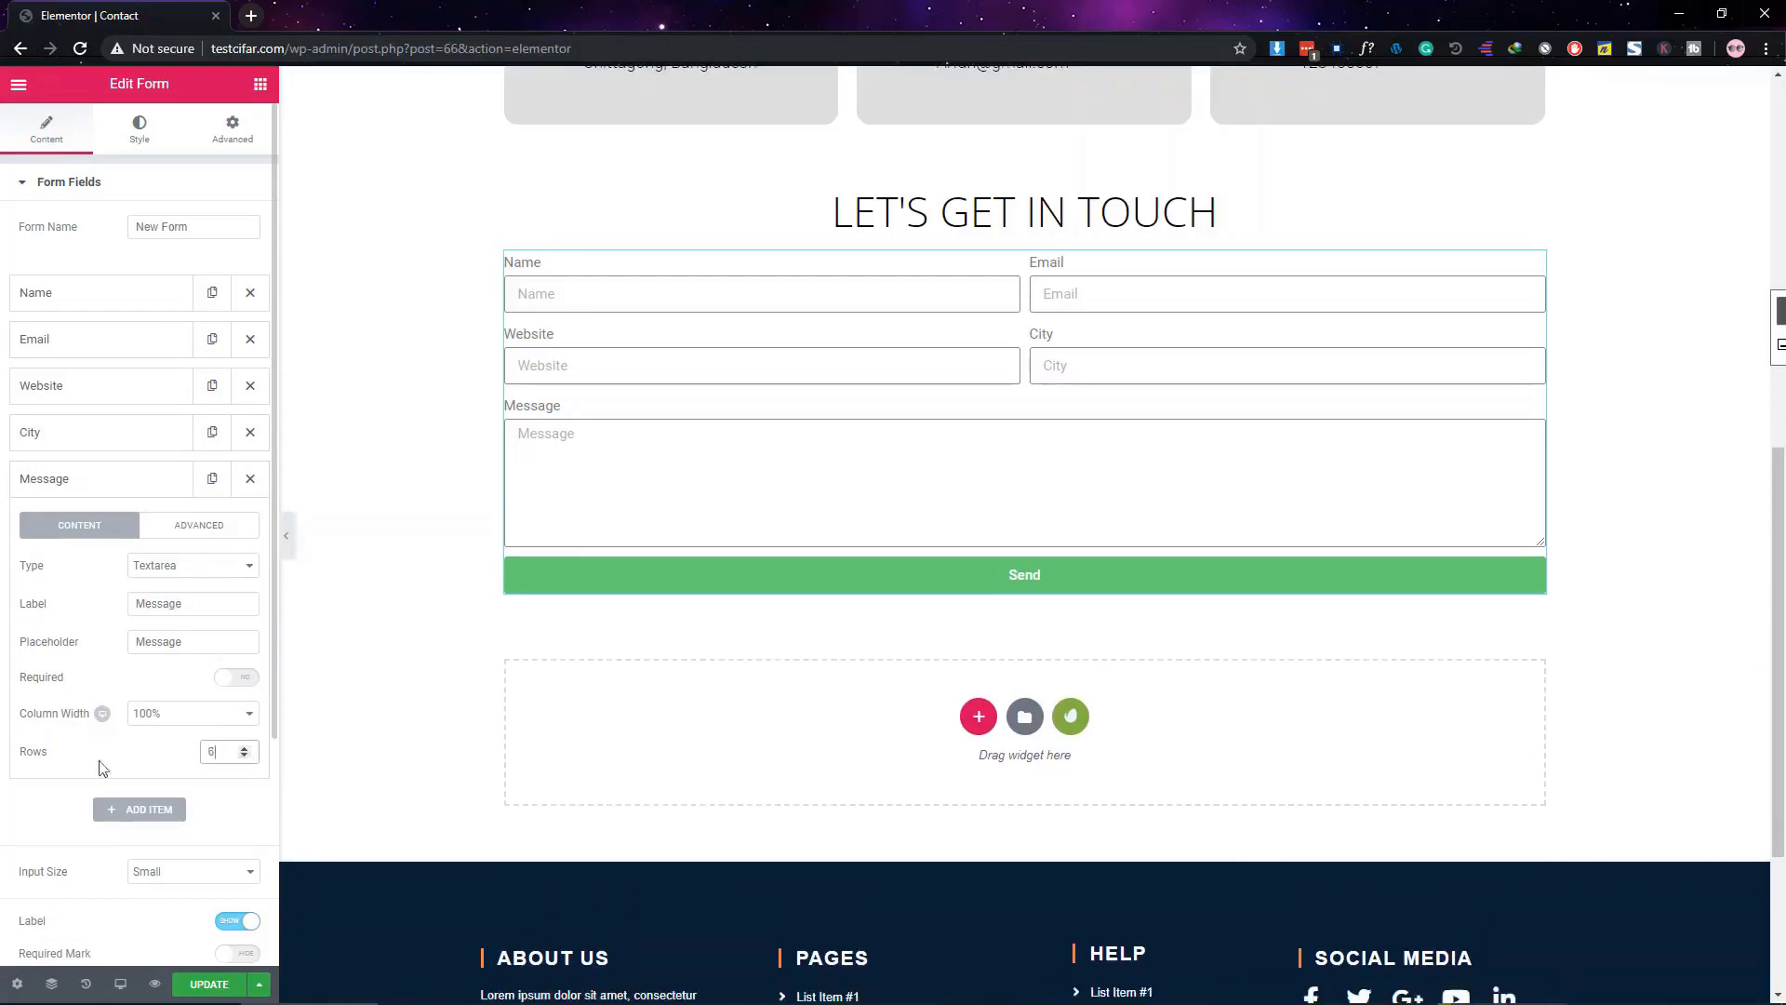
{"action": "left_click", "coordinate": [100, 479]}
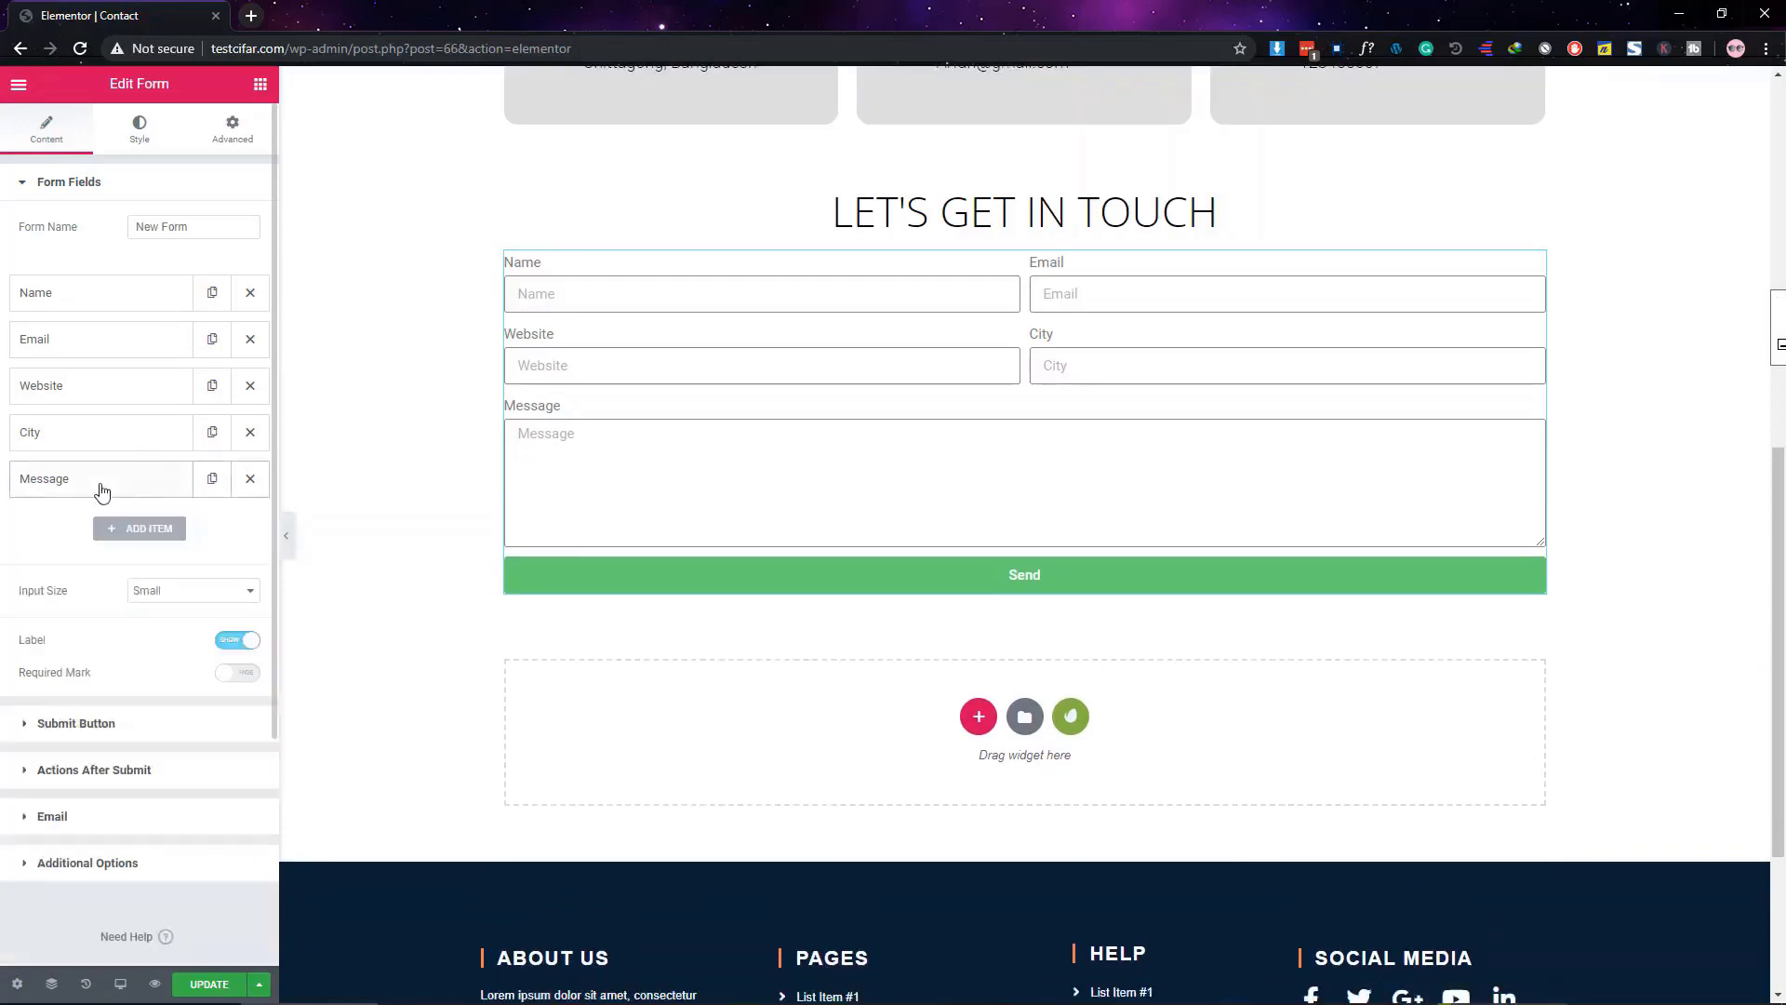
In the form's Style settings, set Columns Gap to 20 and Rows Gap to 30
{"action": "left_click", "coordinate": [136, 141]}
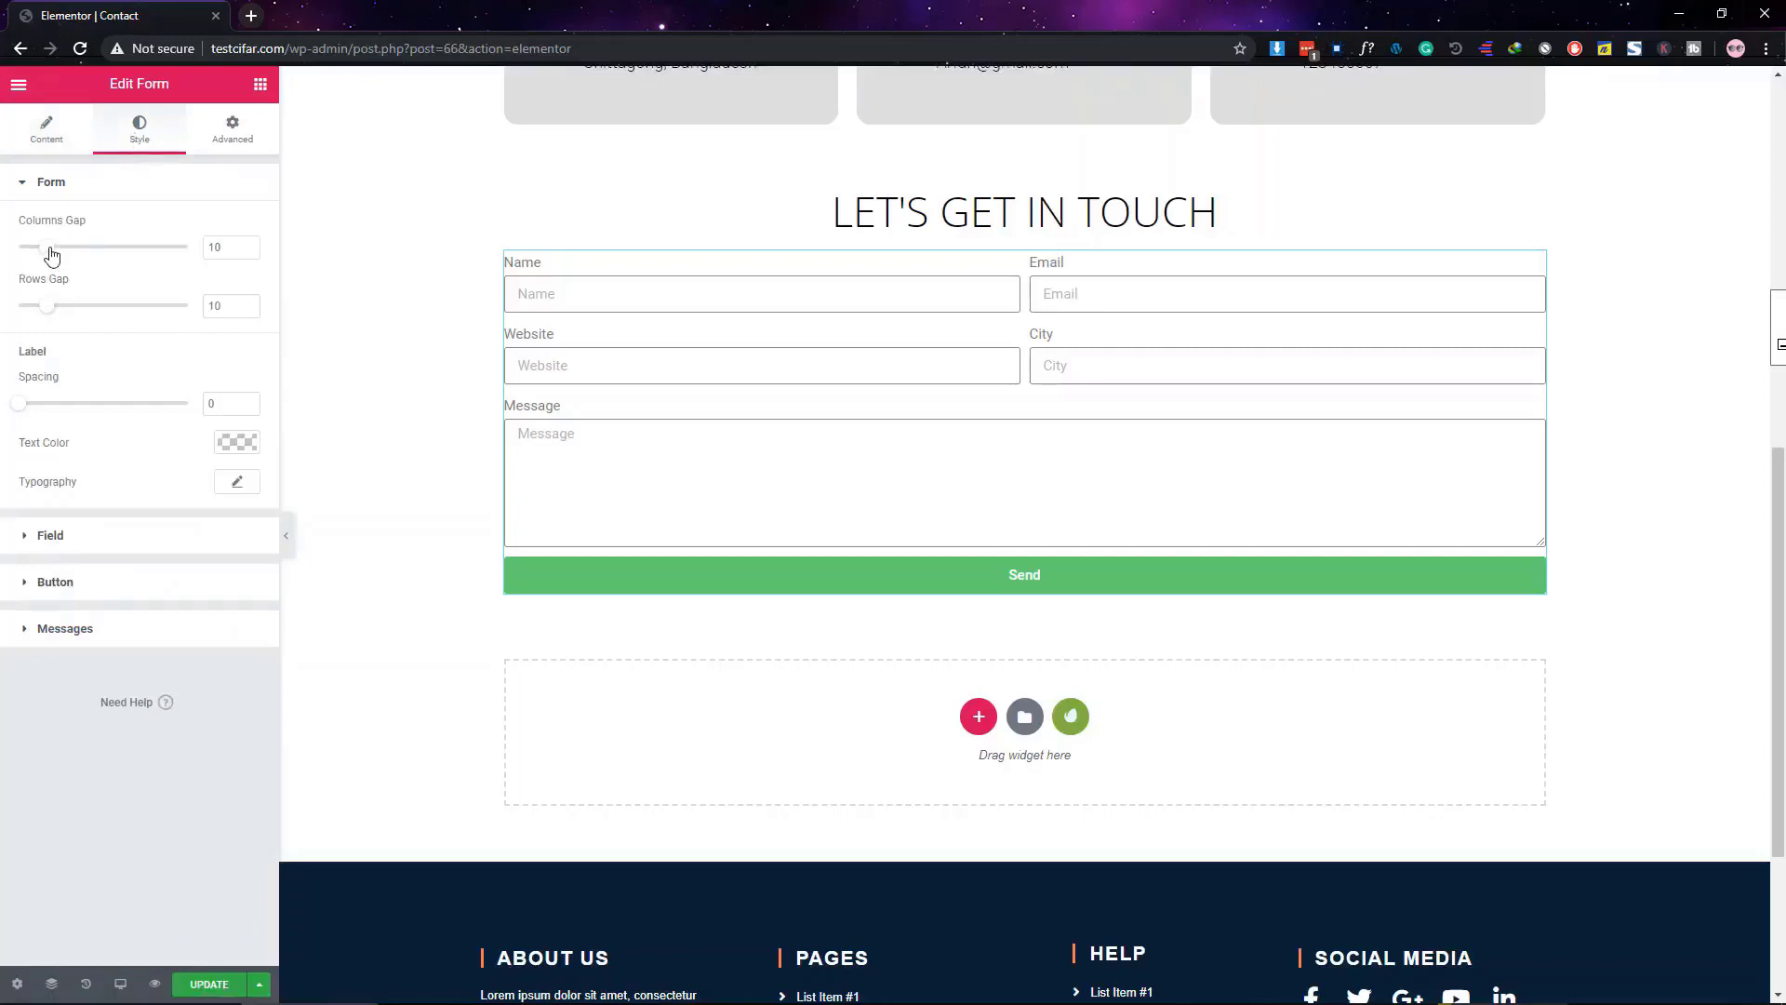
{"action": "left_click_drag", "start_coordinate": [51, 251], "coordinate": [59, 251]}
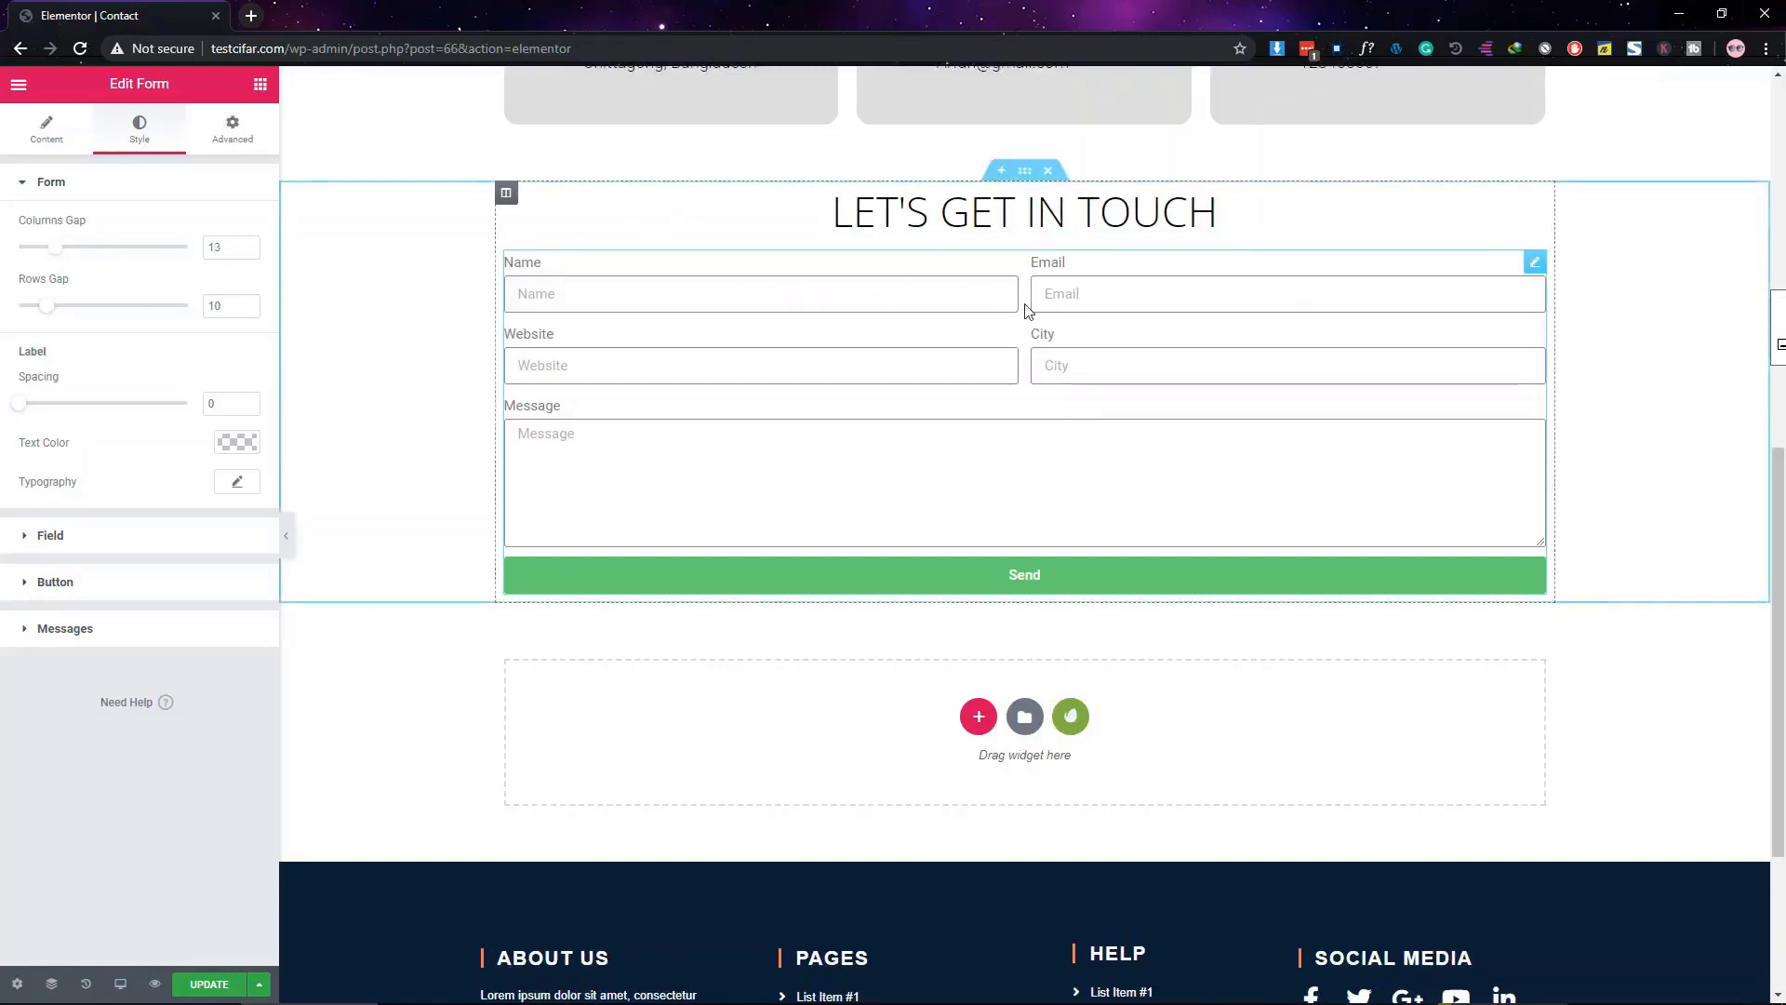
{"action": "mouse_move", "coordinate": [55, 251]}
{"action": "left_mouse_down"}
{"action": "mouse_move", "coordinate": [98, 258]}
{"action": "mouse_move", "coordinate": [84, 260]}
{"action": "left_mouse_up"}
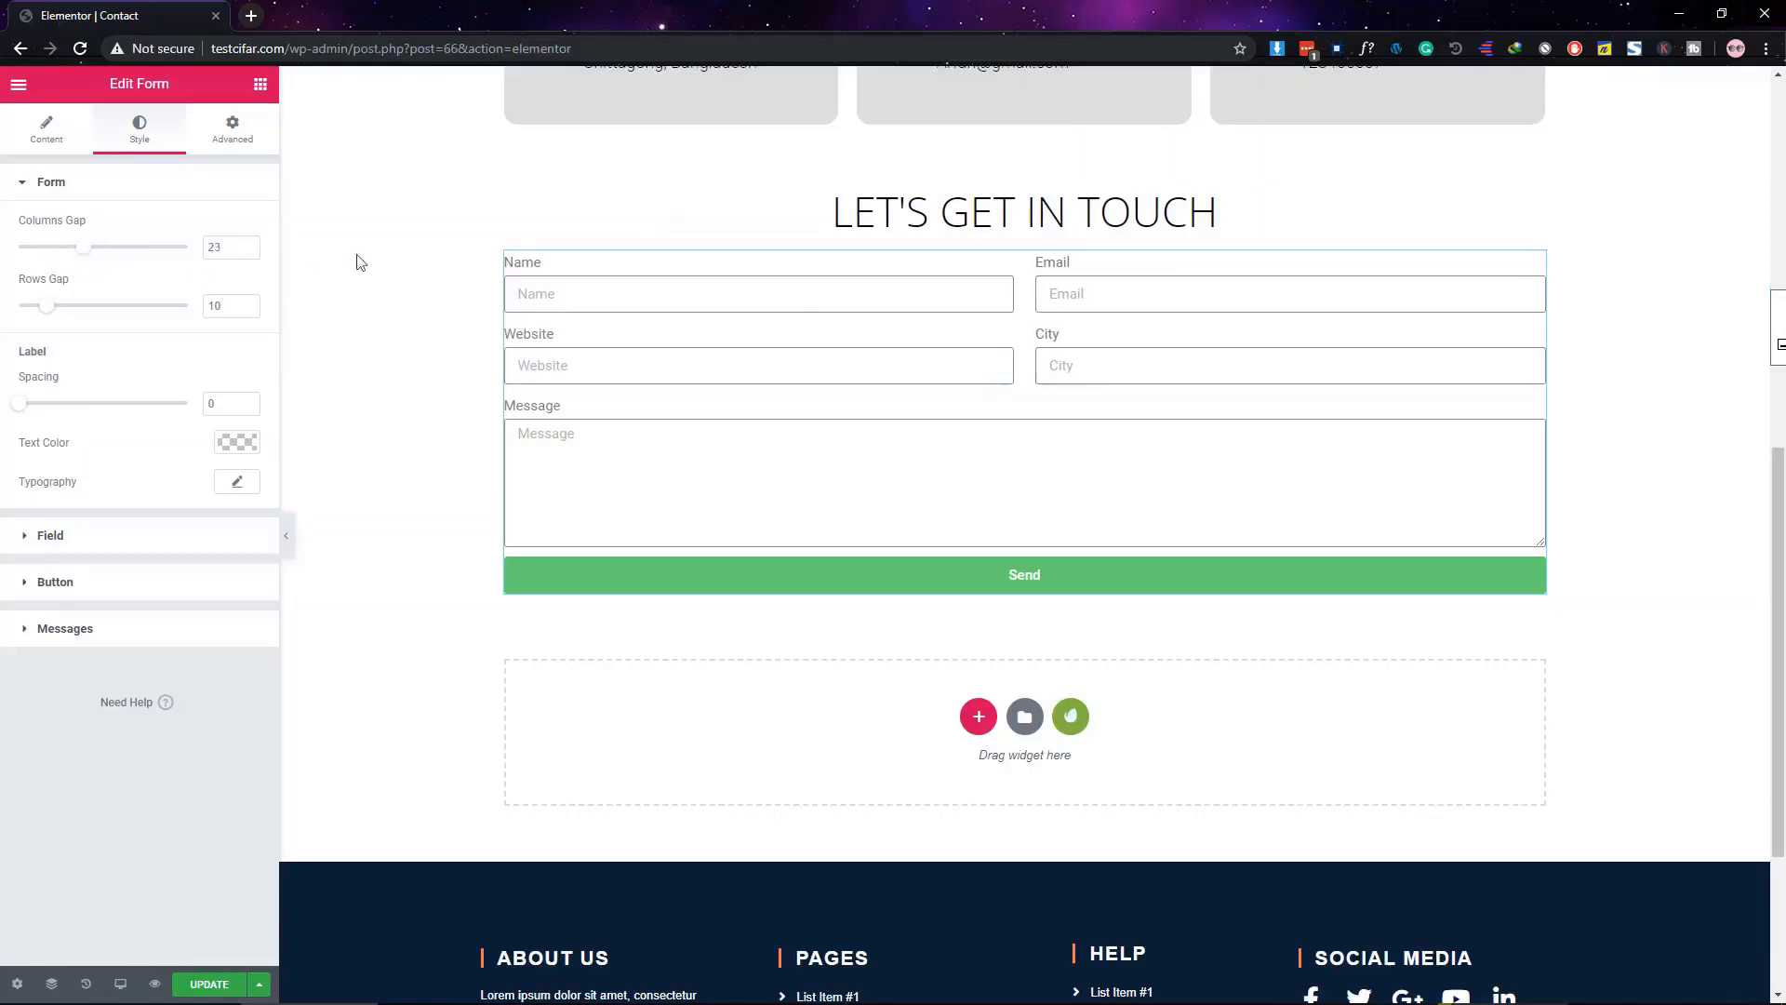
{"action": "double_click", "coordinate": [224, 246]}
{"action": "type", "text": "20"}
{"action": "double_click", "coordinate": [215, 305]}
{"action": "type", "text": "30"}
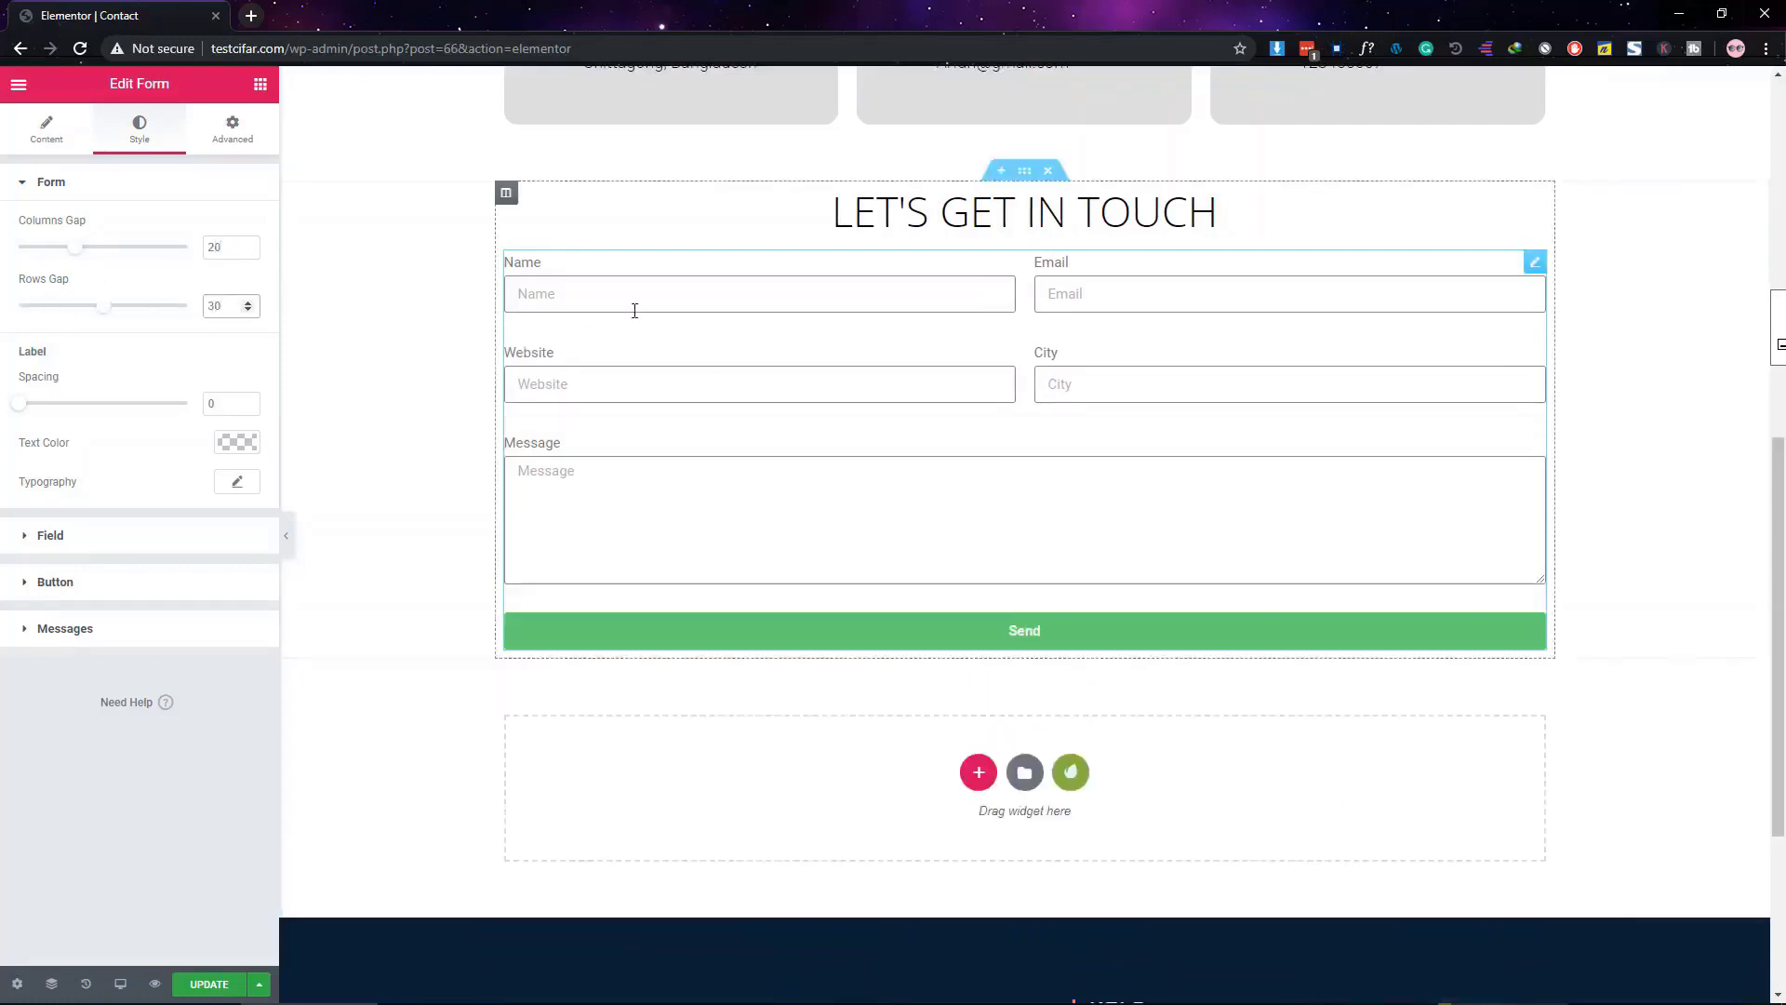
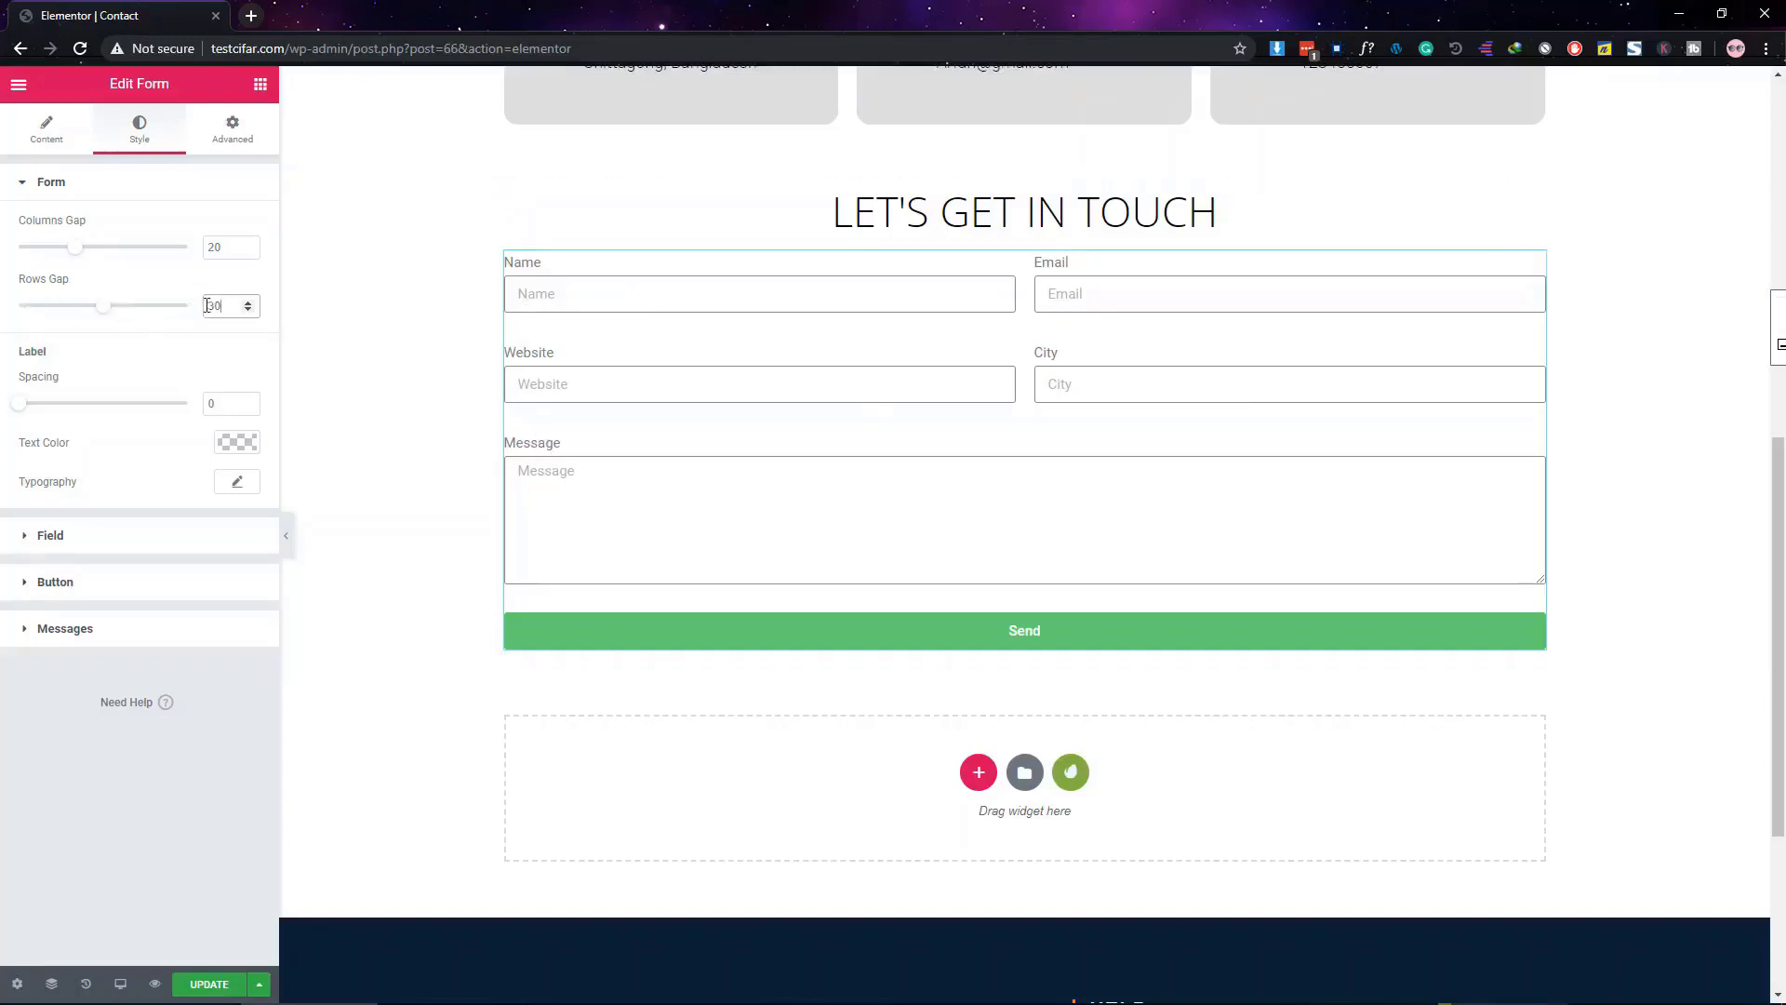
Reduce the form's Rows Gap from 30 to 27 and switch the field labels off
{"action": "left_click_drag", "start_coordinate": [106, 309], "coordinate": [104, 311]}
{"action": "left_click", "coordinate": [46, 130]}
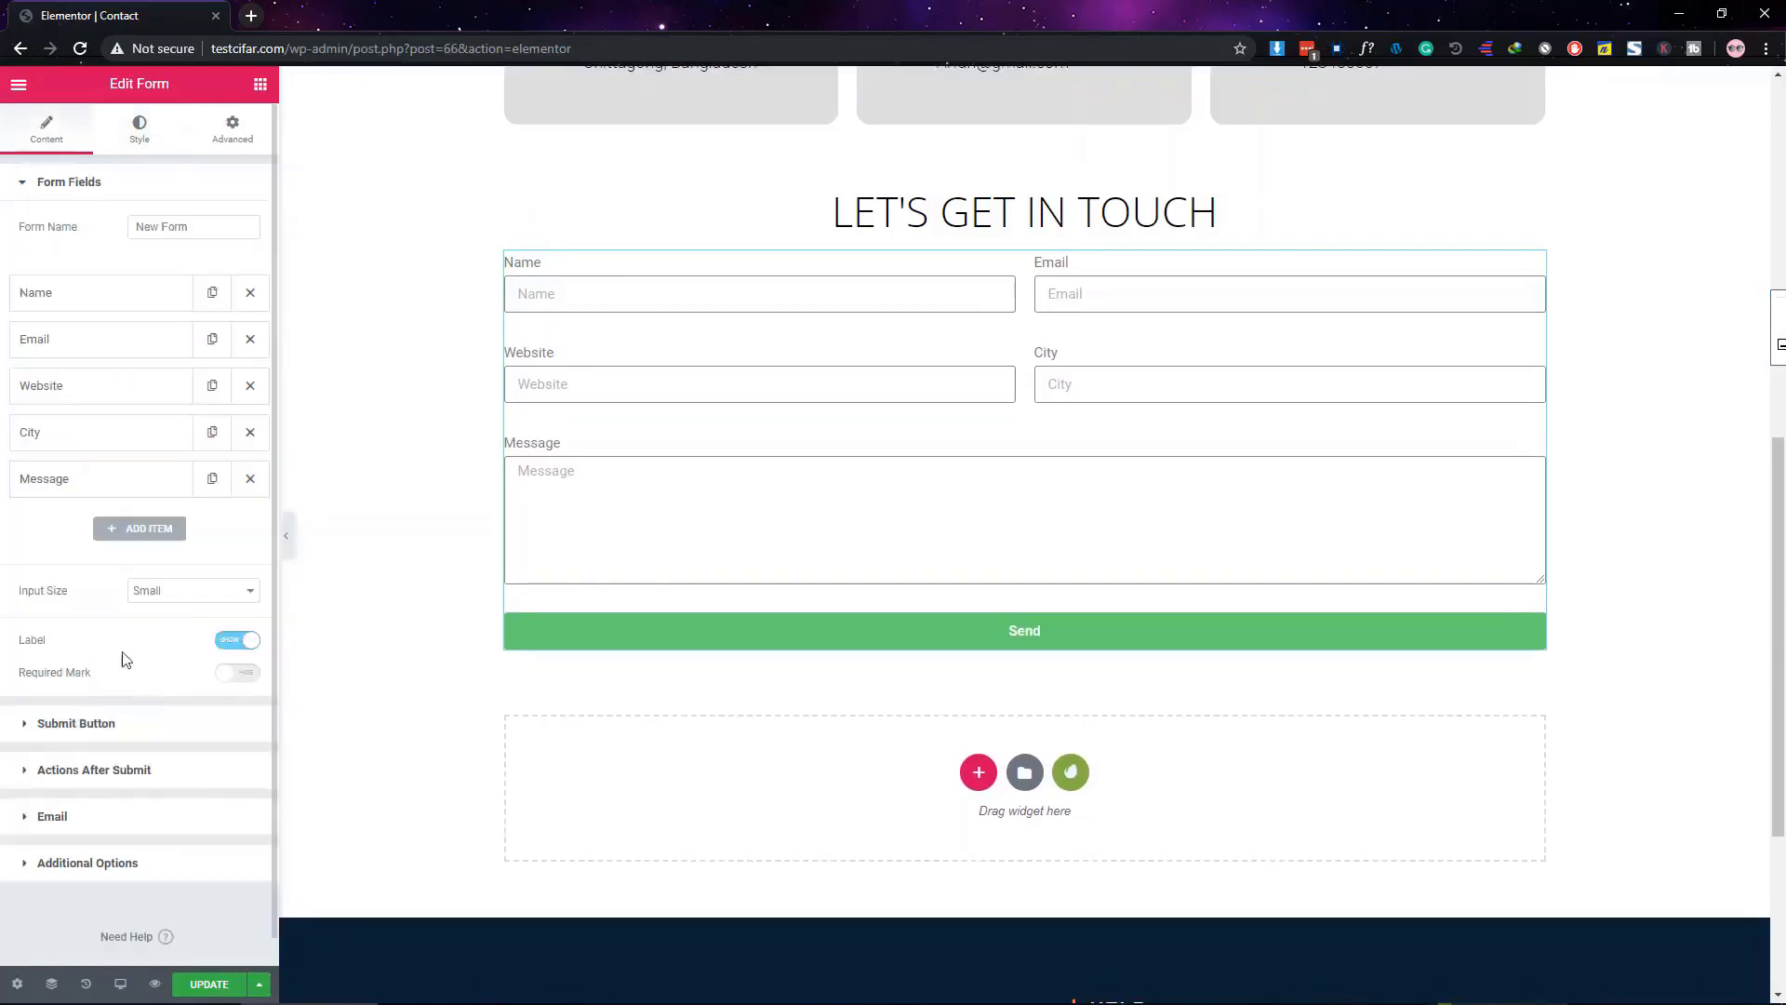
{"action": "left_click", "coordinate": [229, 650]}
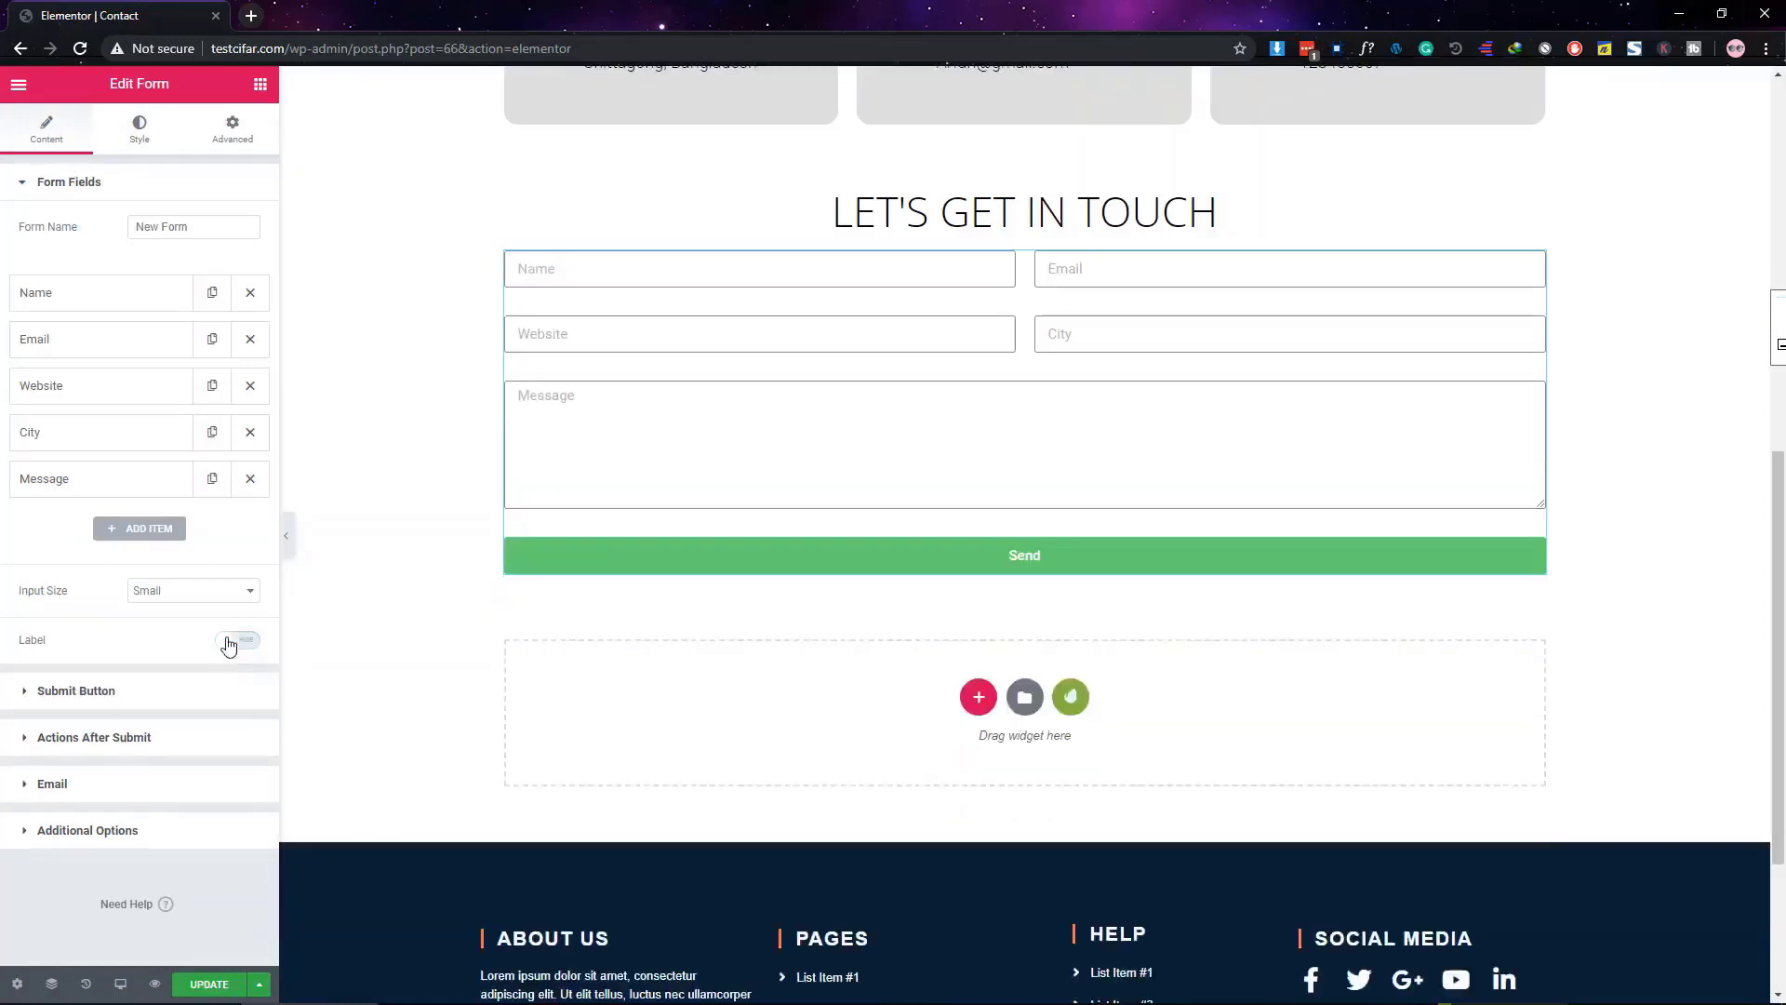
{"action": "left_click", "coordinate": [139, 130]}
{"action": "left_click", "coordinate": [99, 196]}
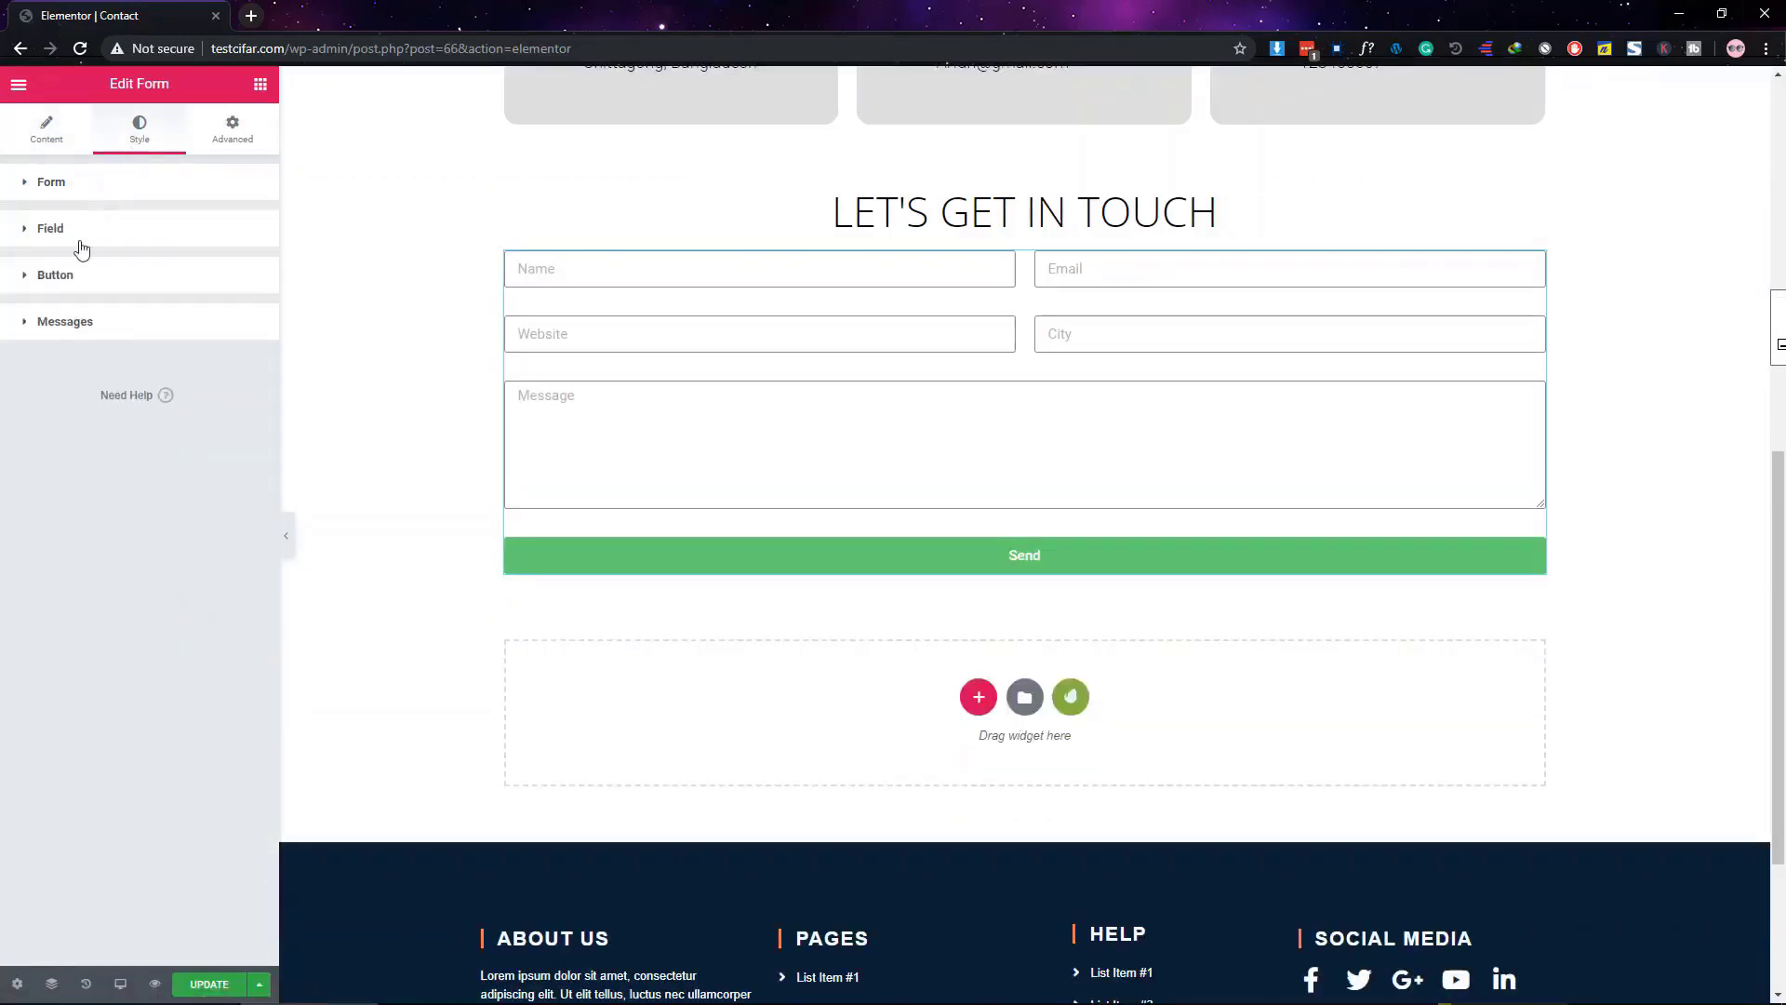
Give the form fields a 1 px bottom-only border with 0 border radius
{"action": "left_click", "coordinate": [78, 240]}
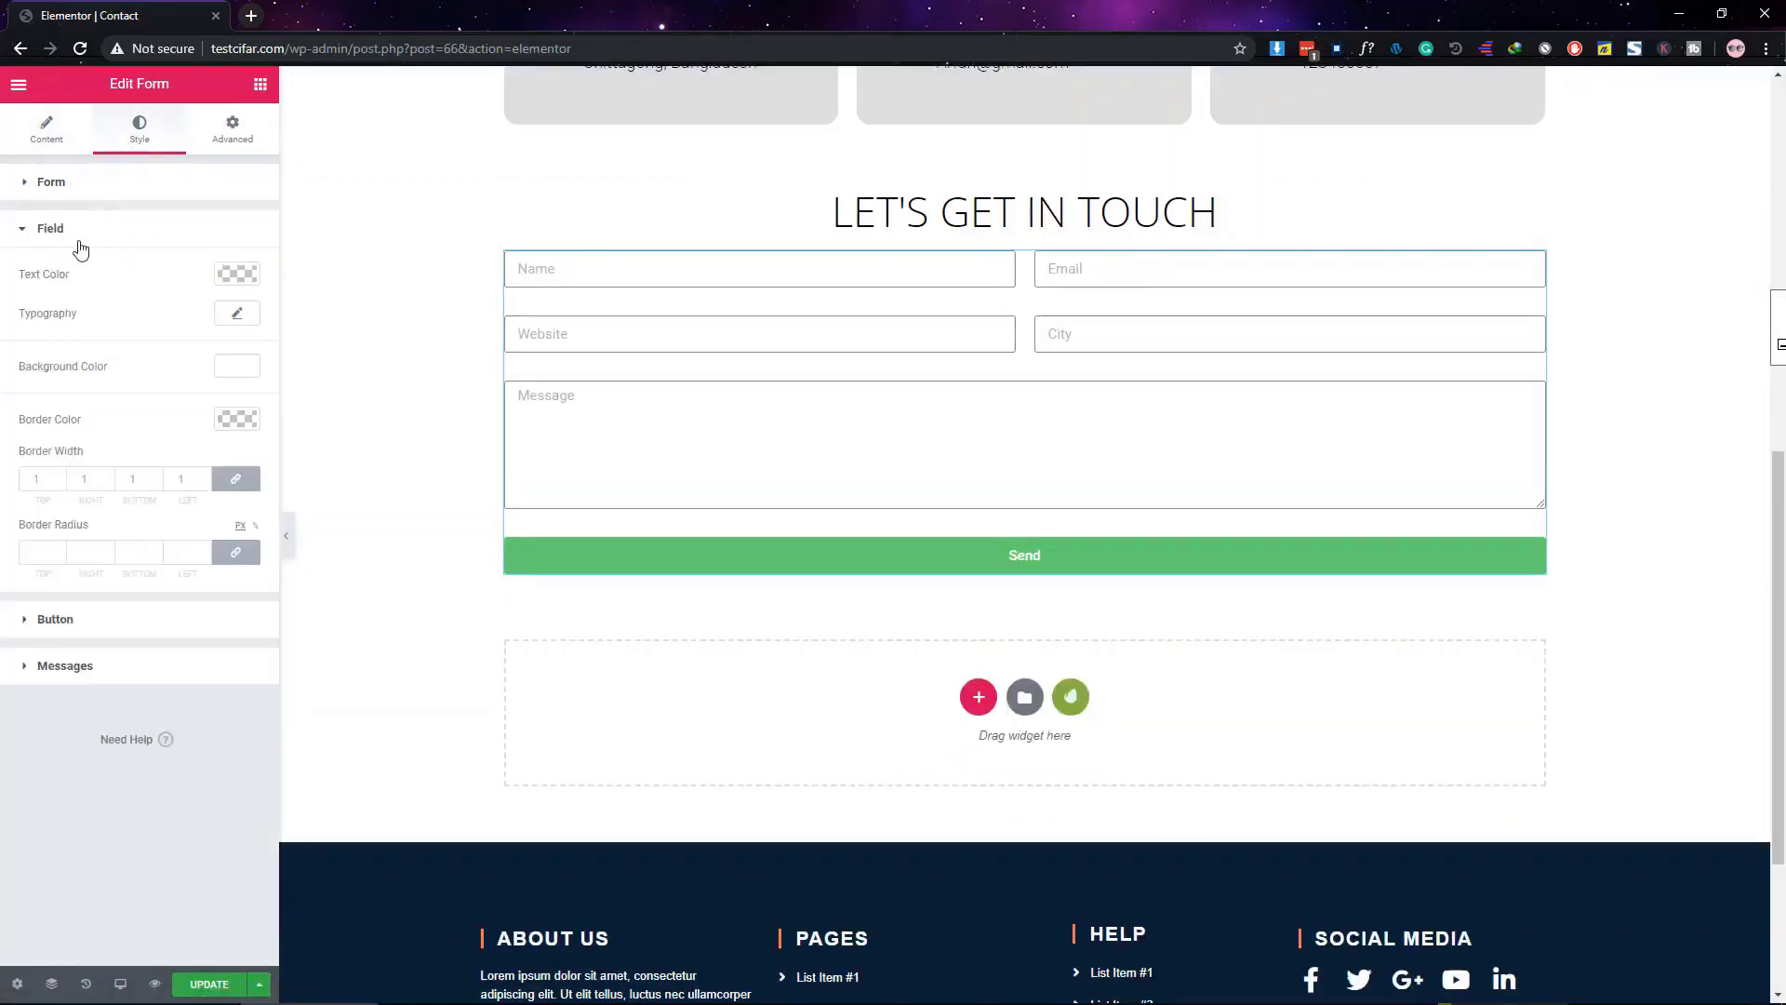
{"action": "left_click", "coordinate": [233, 480]}
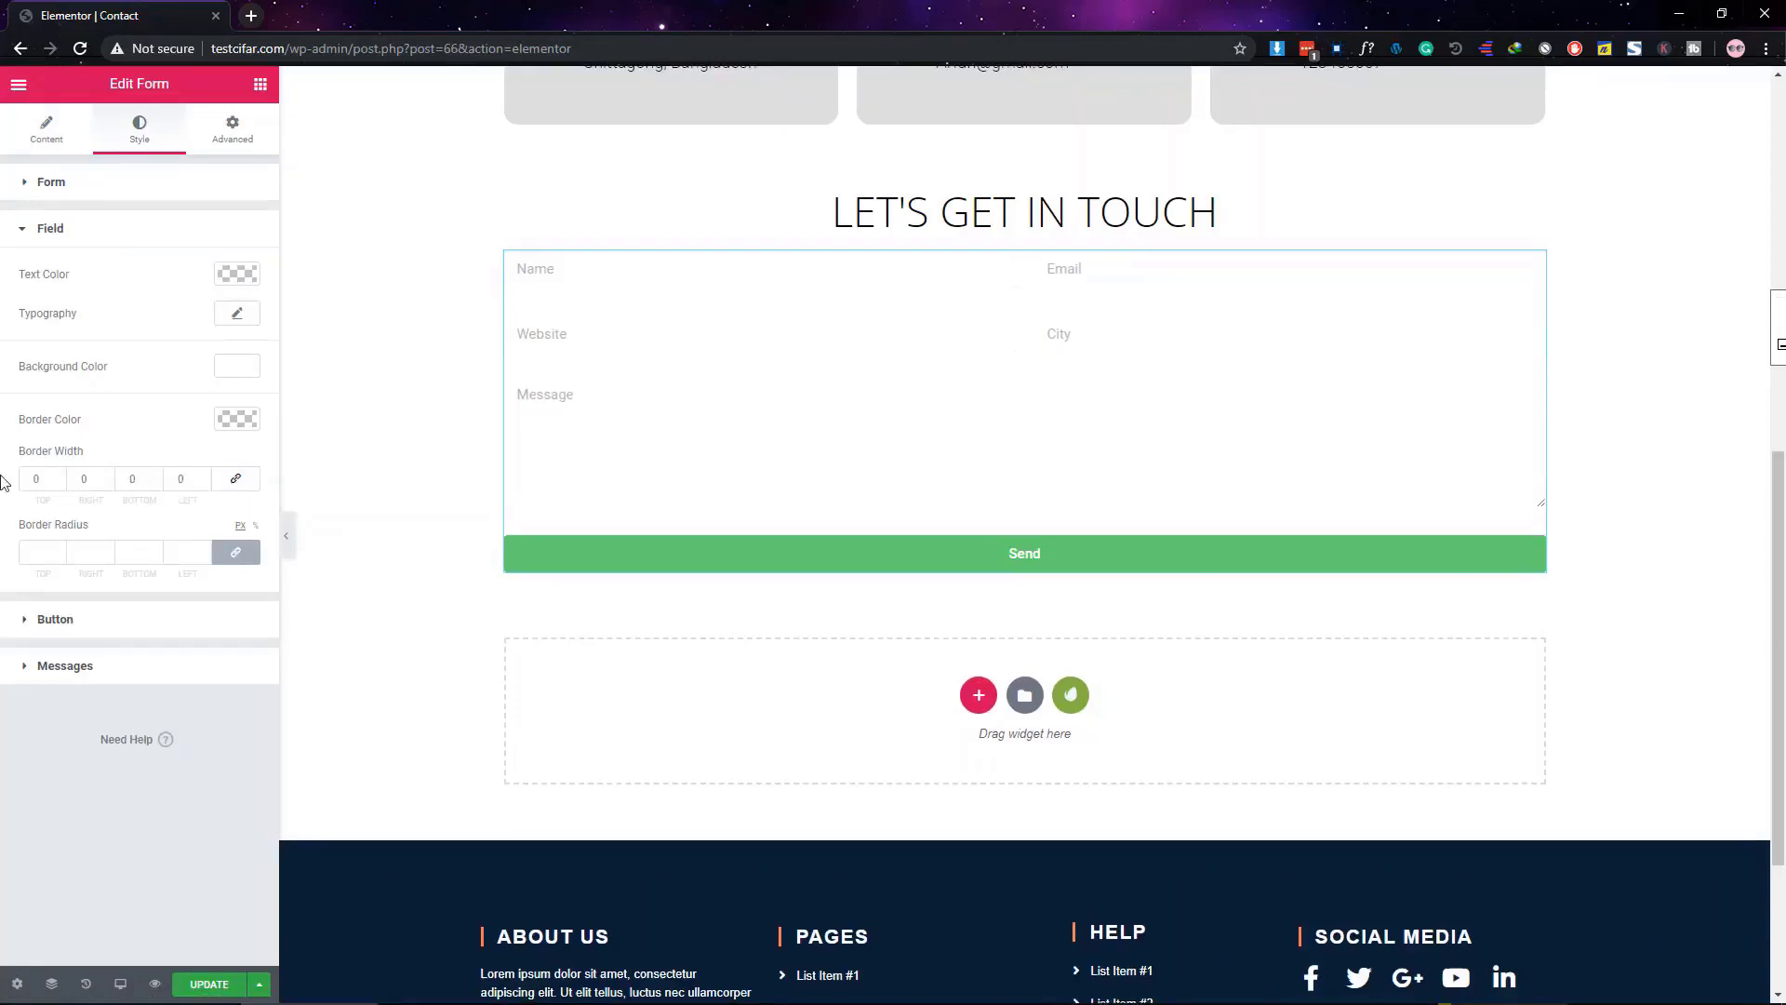
{"action": "left_click", "coordinate": [155, 475]}
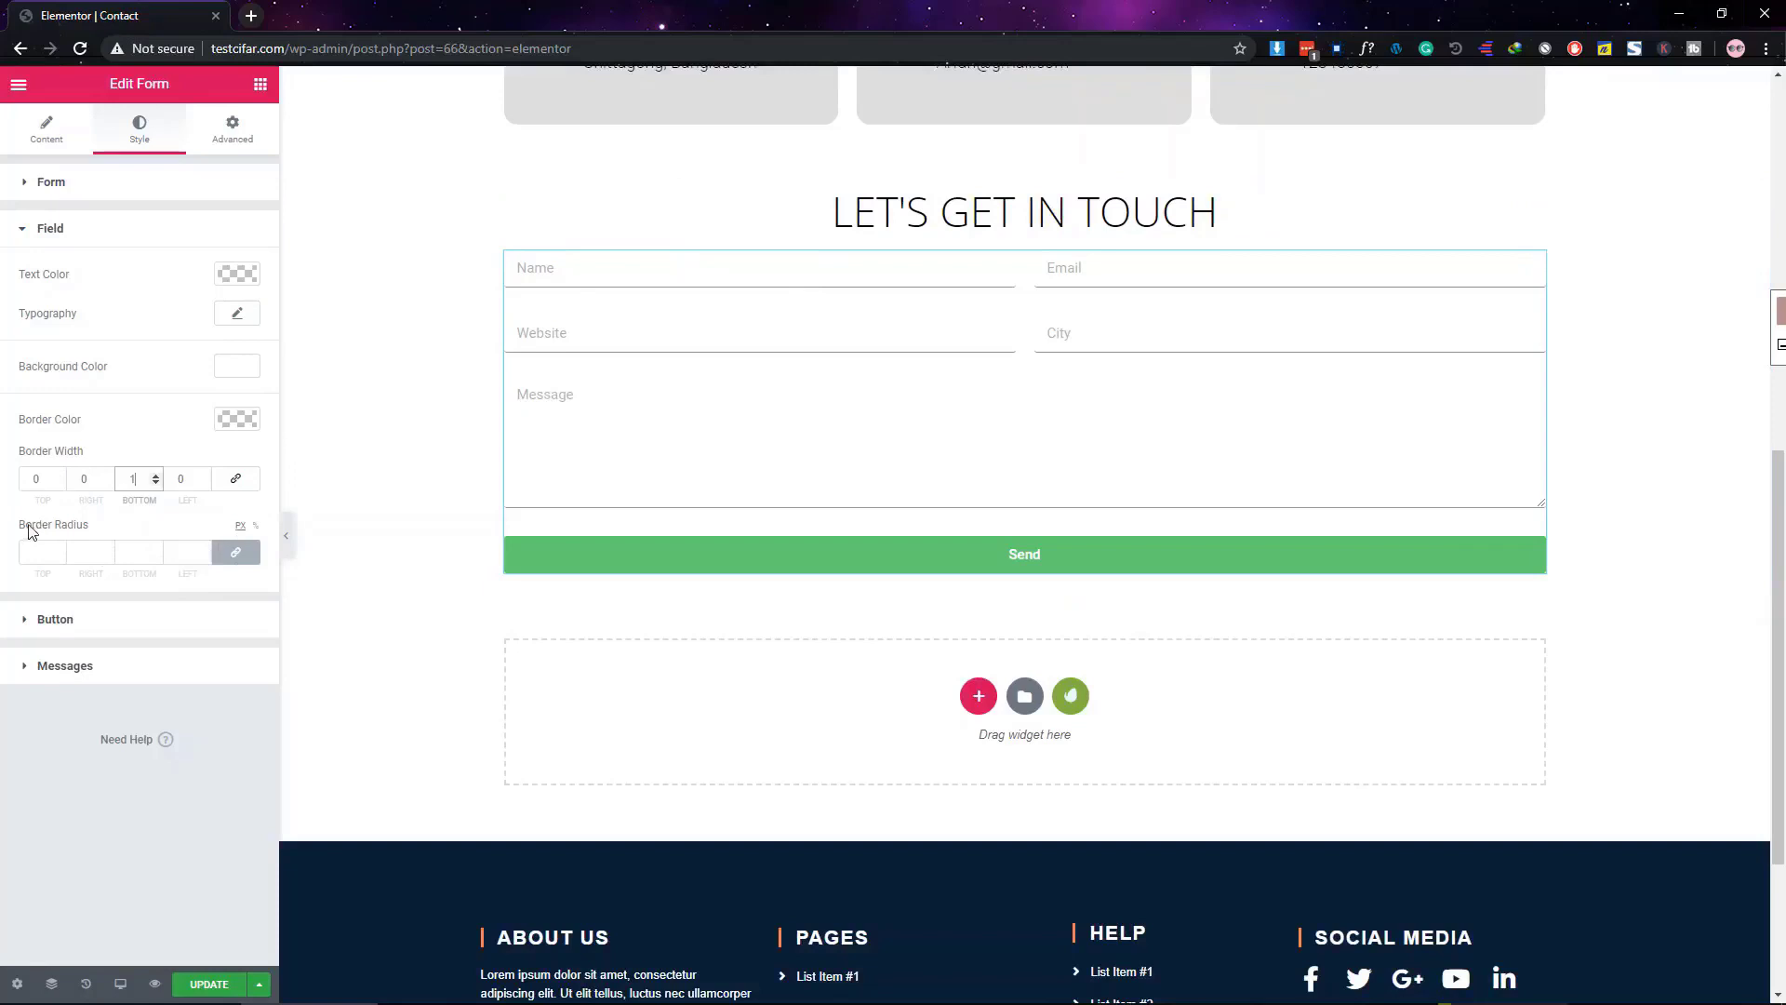
{"action": "left_click", "coordinate": [244, 562]}
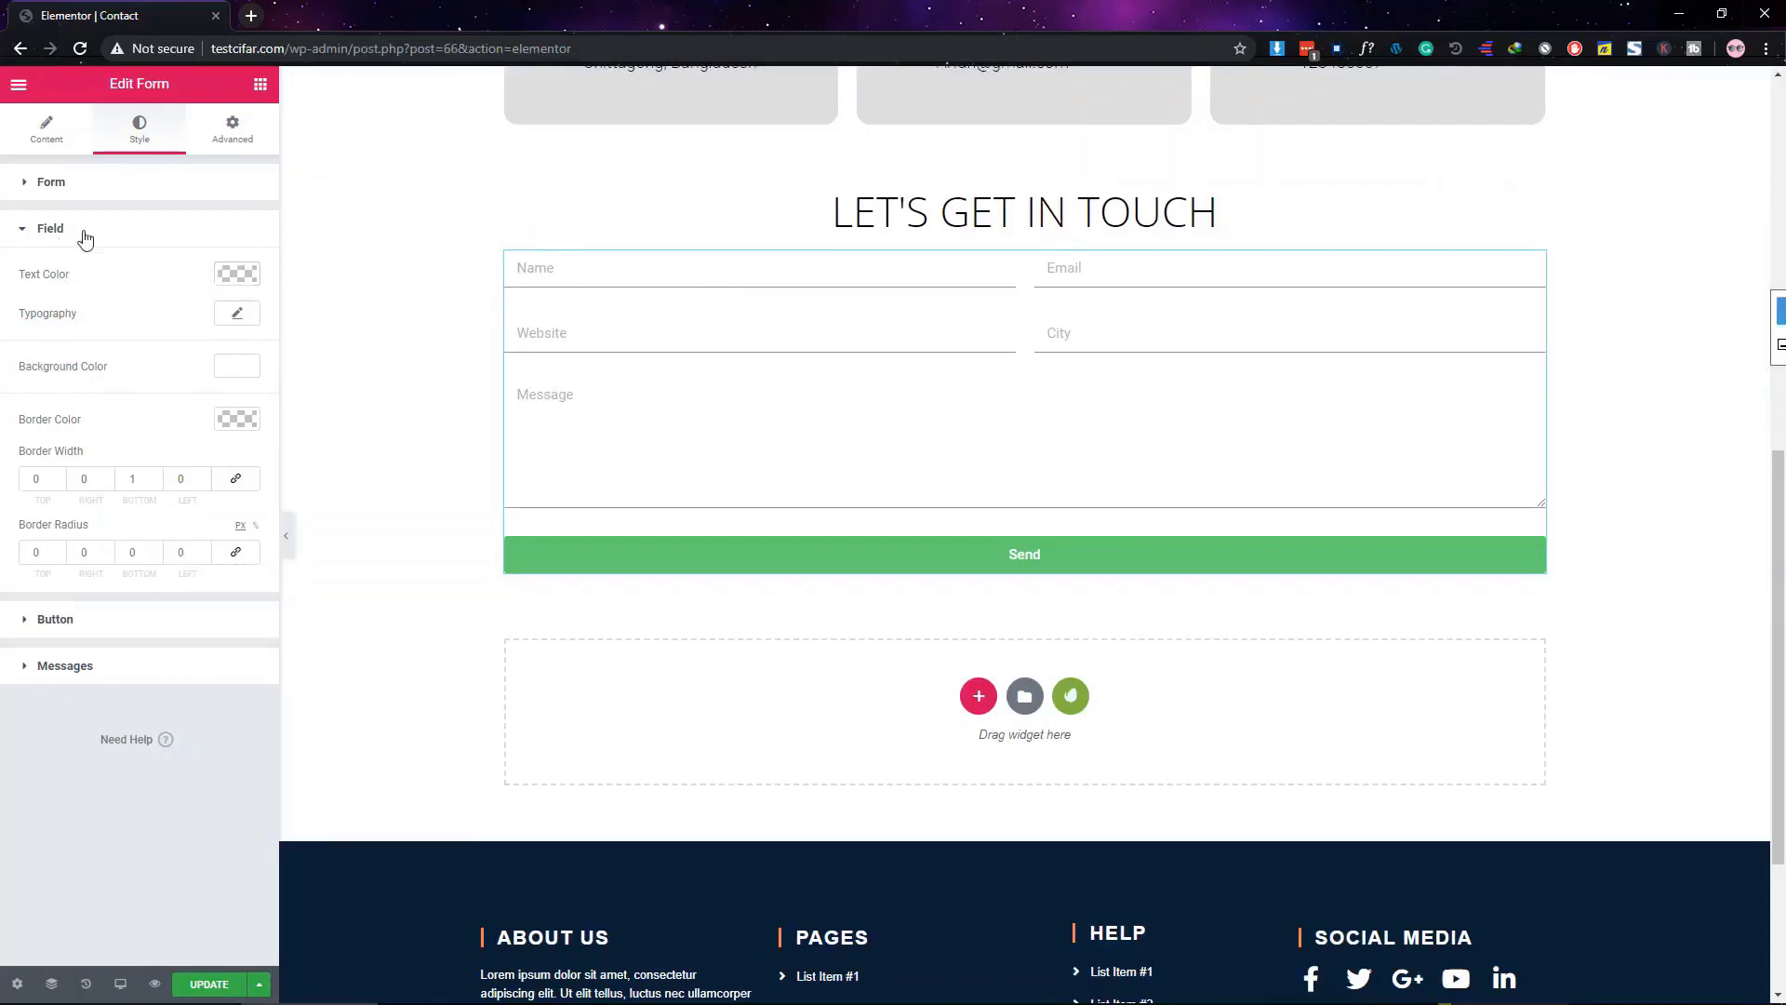
Set the field text colour to black and the field font family to Montserrat
{"action": "left_click", "coordinate": [237, 273]}
{"action": "left_click", "coordinate": [170, 494]}
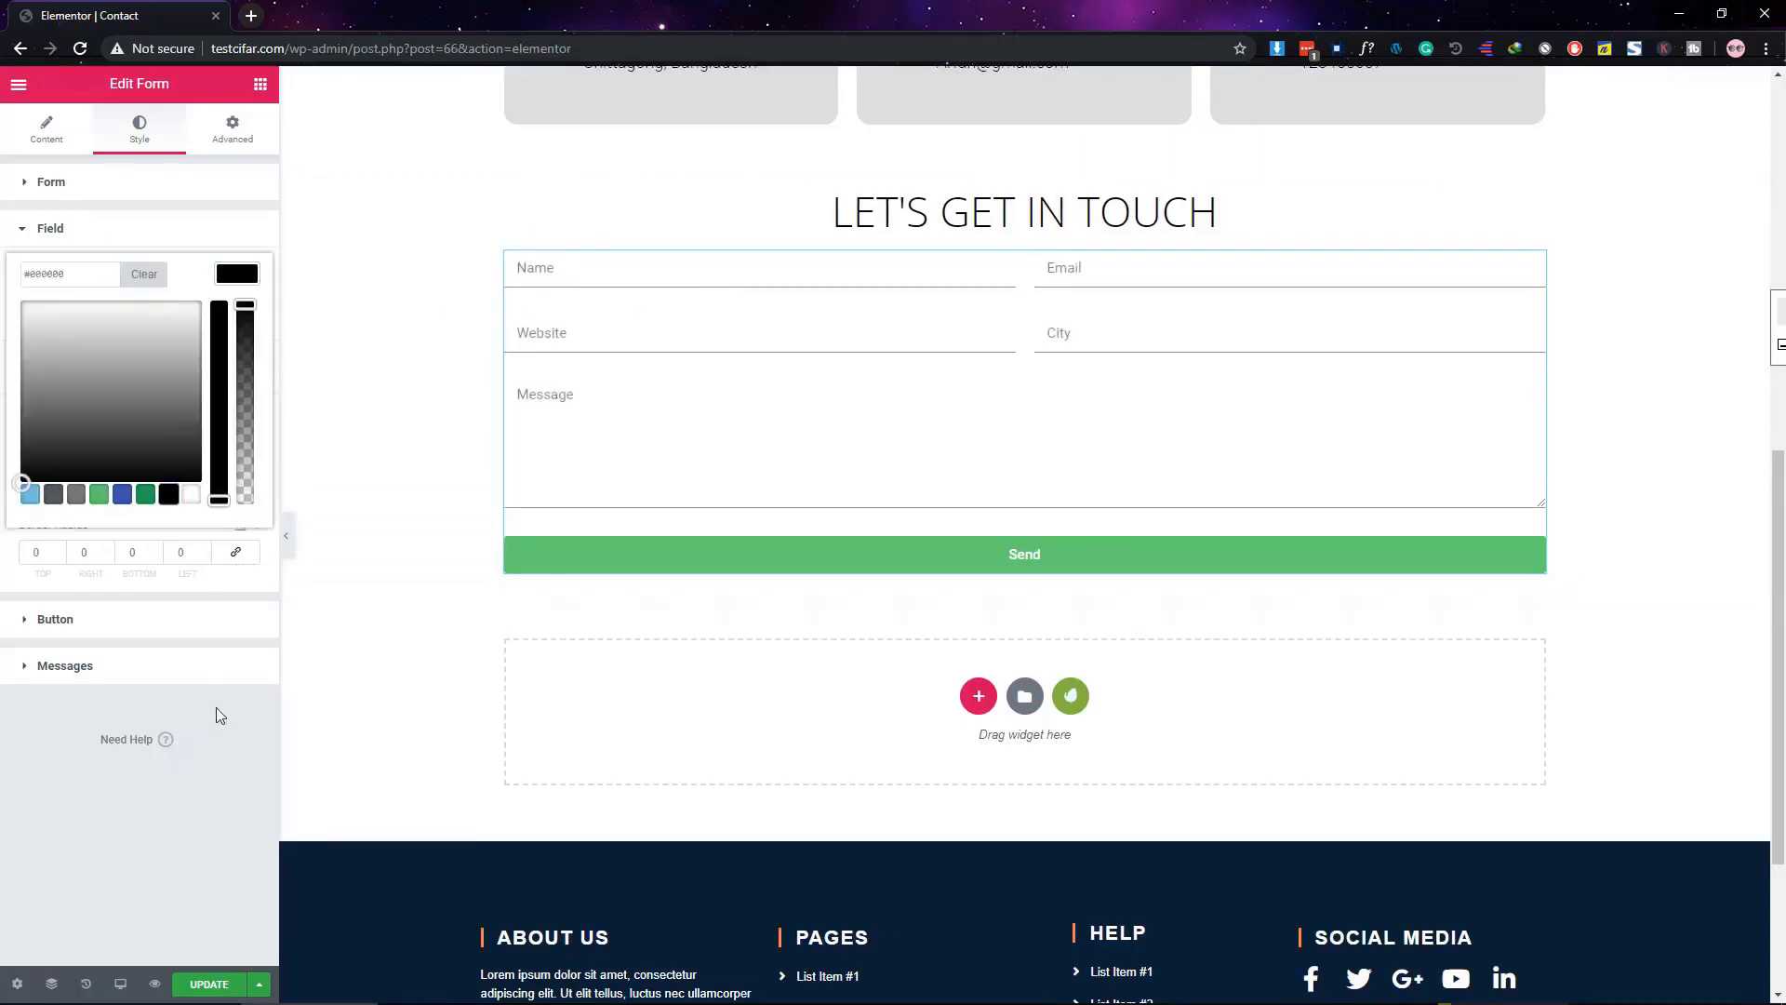
{"action": "left_click", "coordinate": [219, 716]}
{"action": "left_click", "coordinate": [236, 313]}
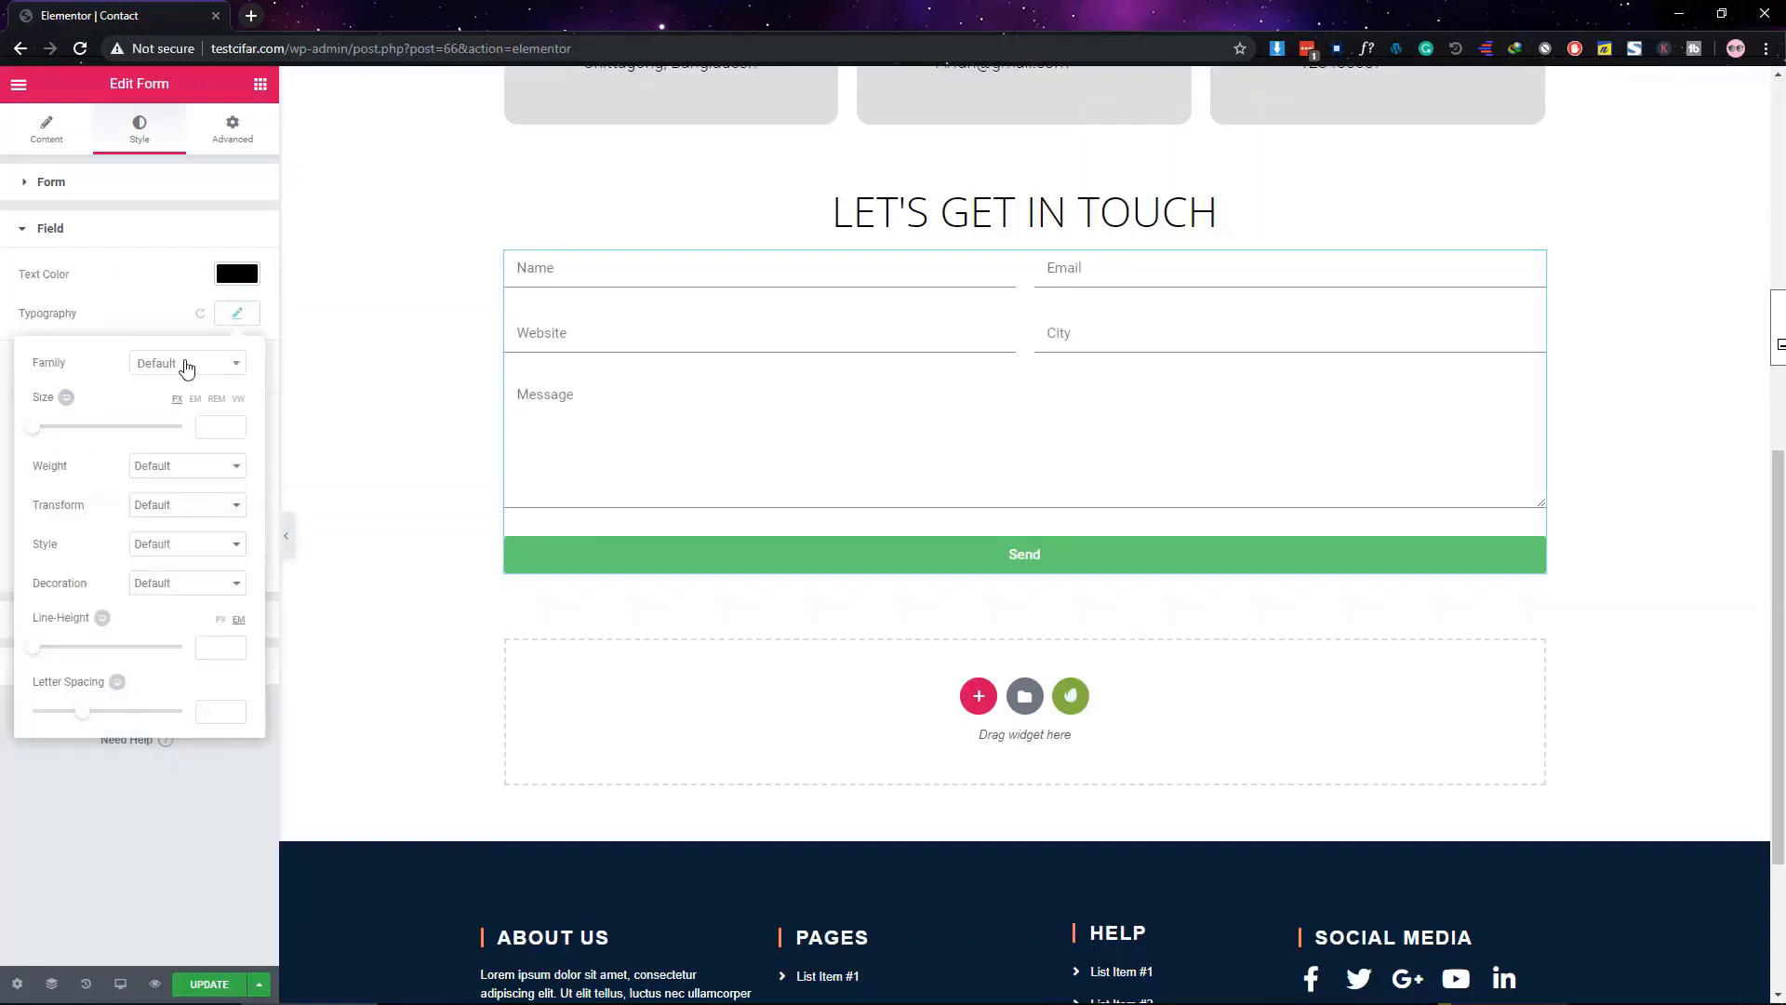
{"action": "left_click", "coordinate": [187, 363]}
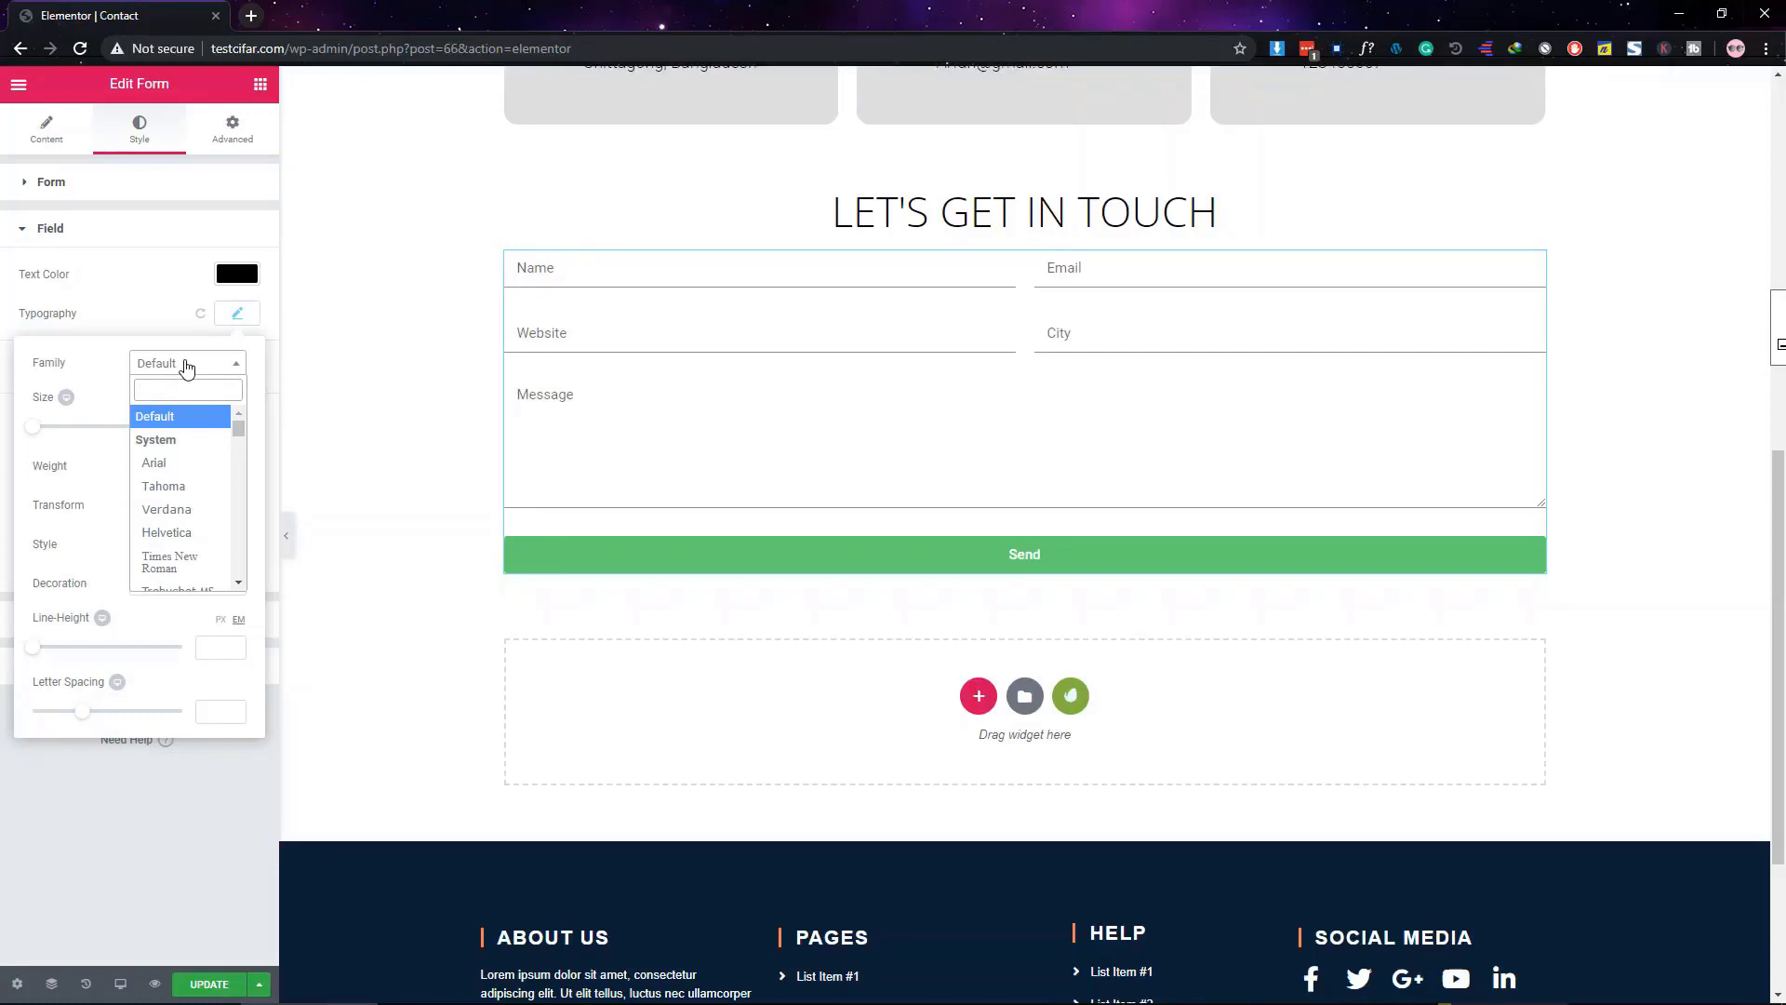
{"action": "type", "text": "Mont"}
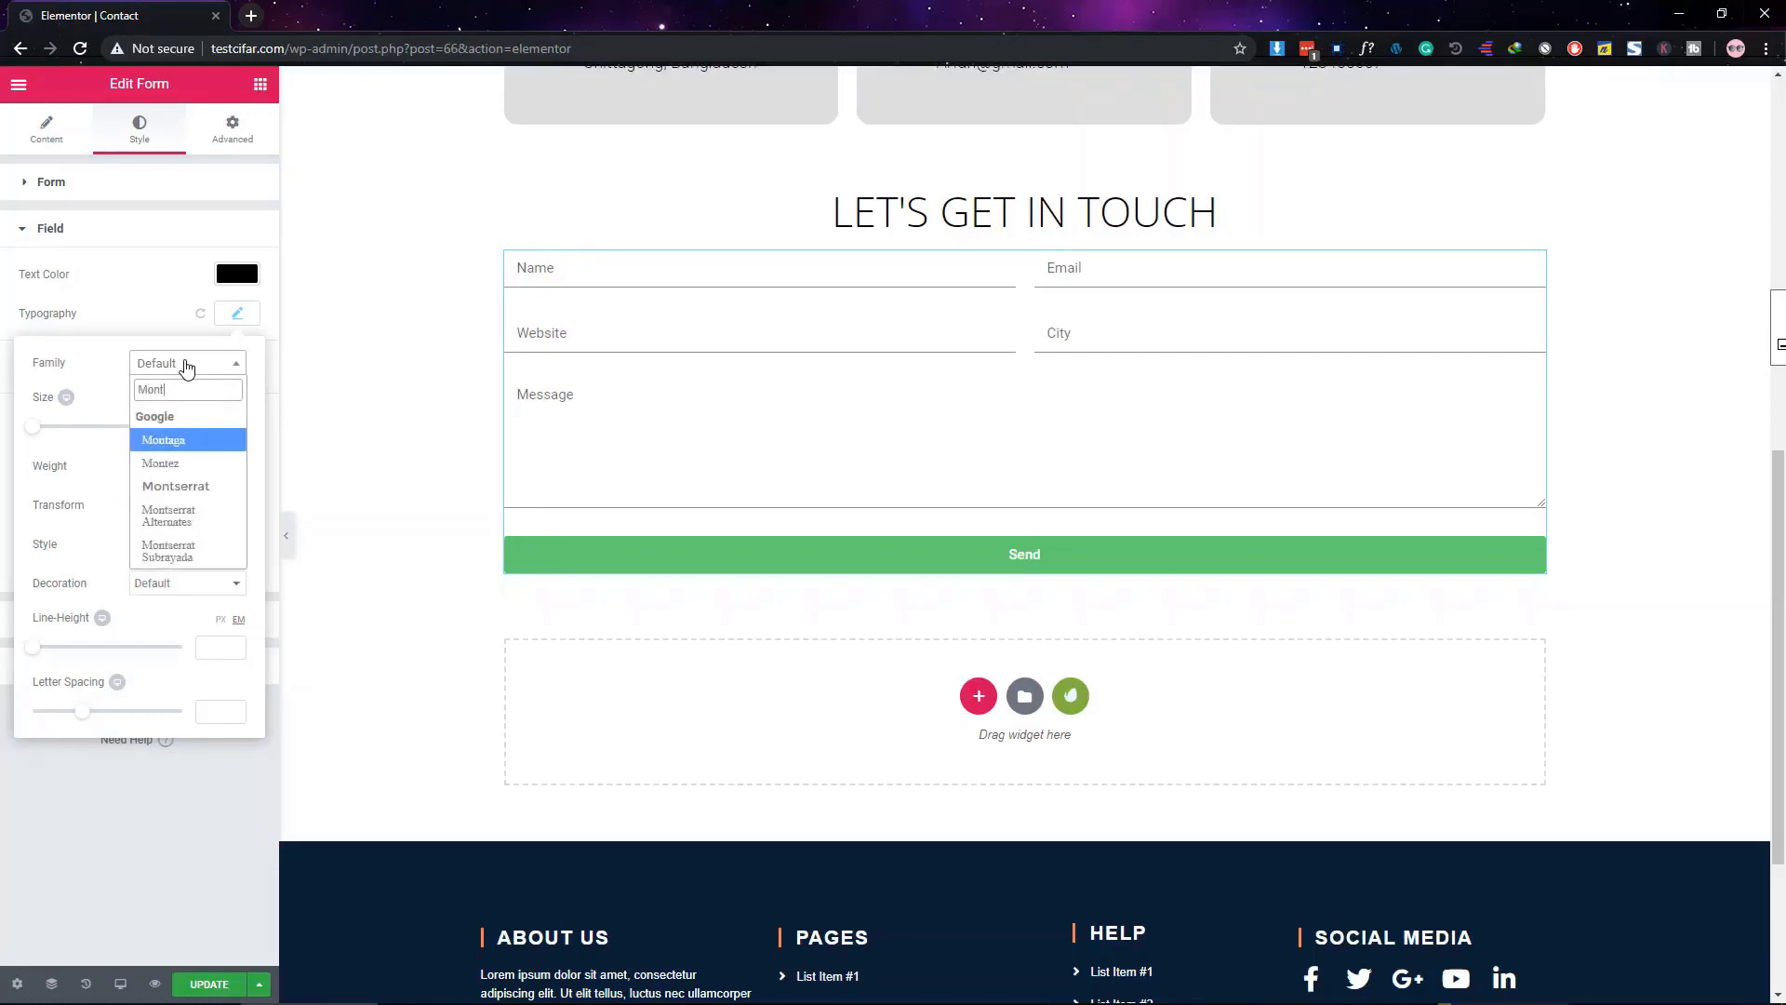
{"action": "type", "text": "se"}
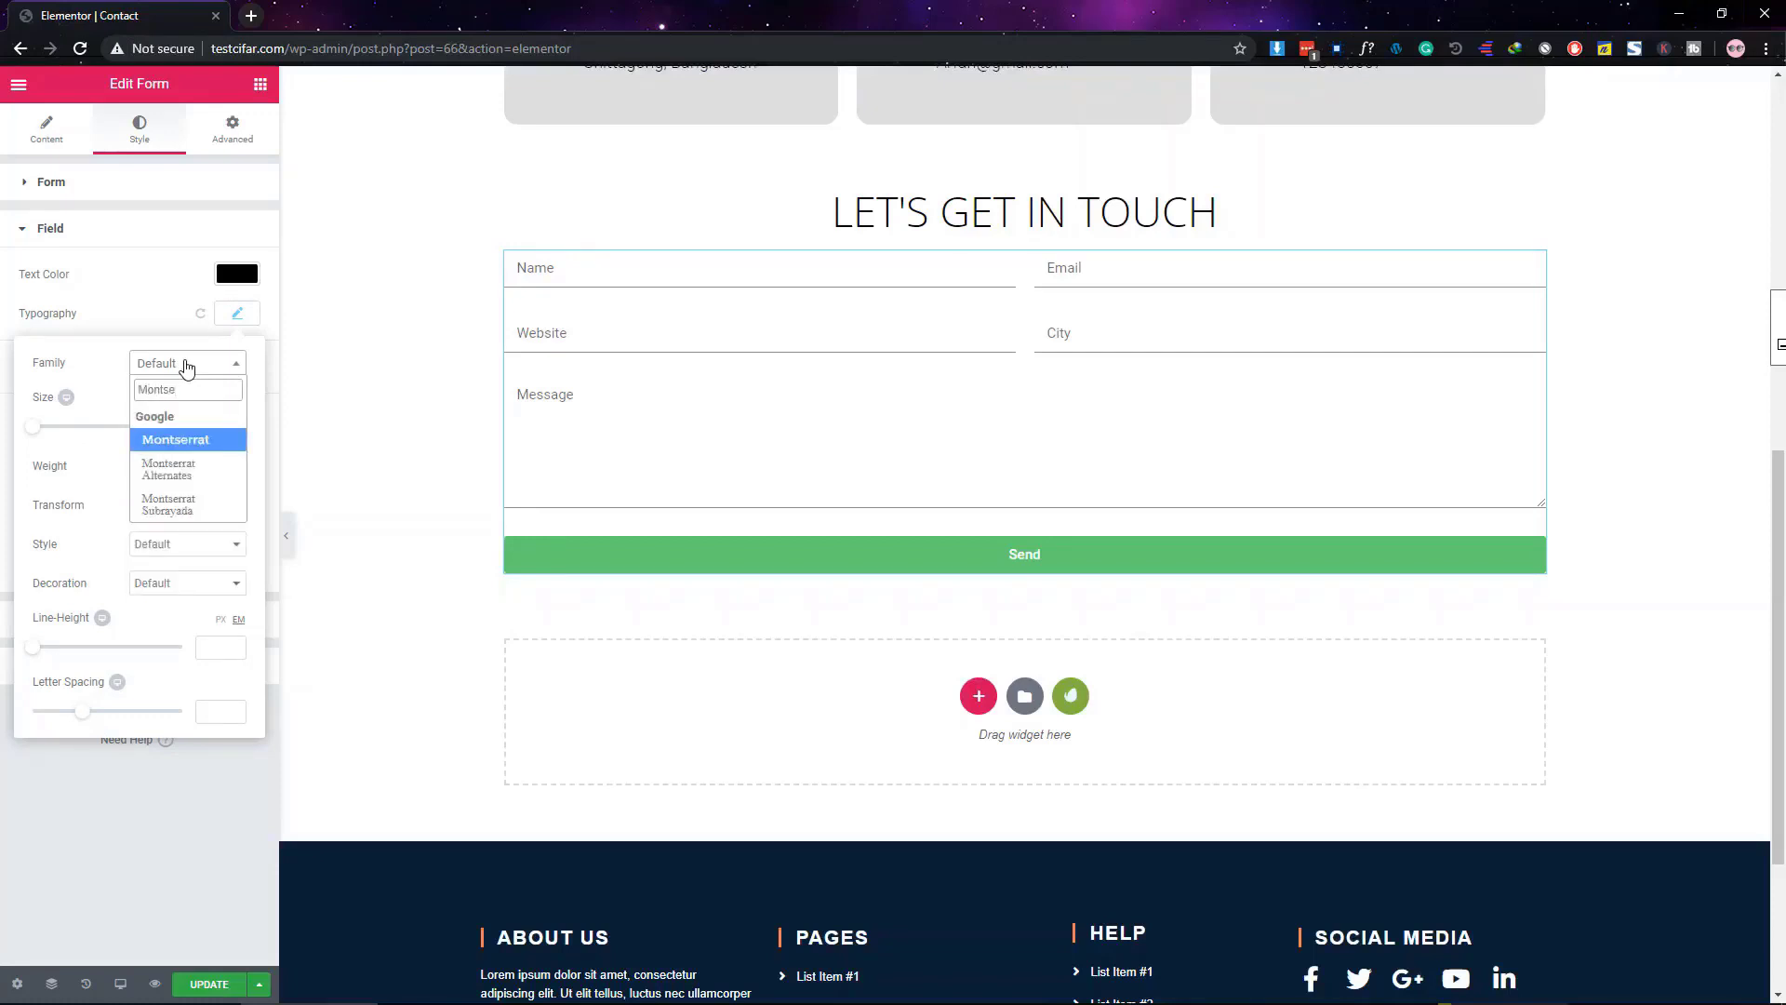
{"action": "key", "text": "Return"}
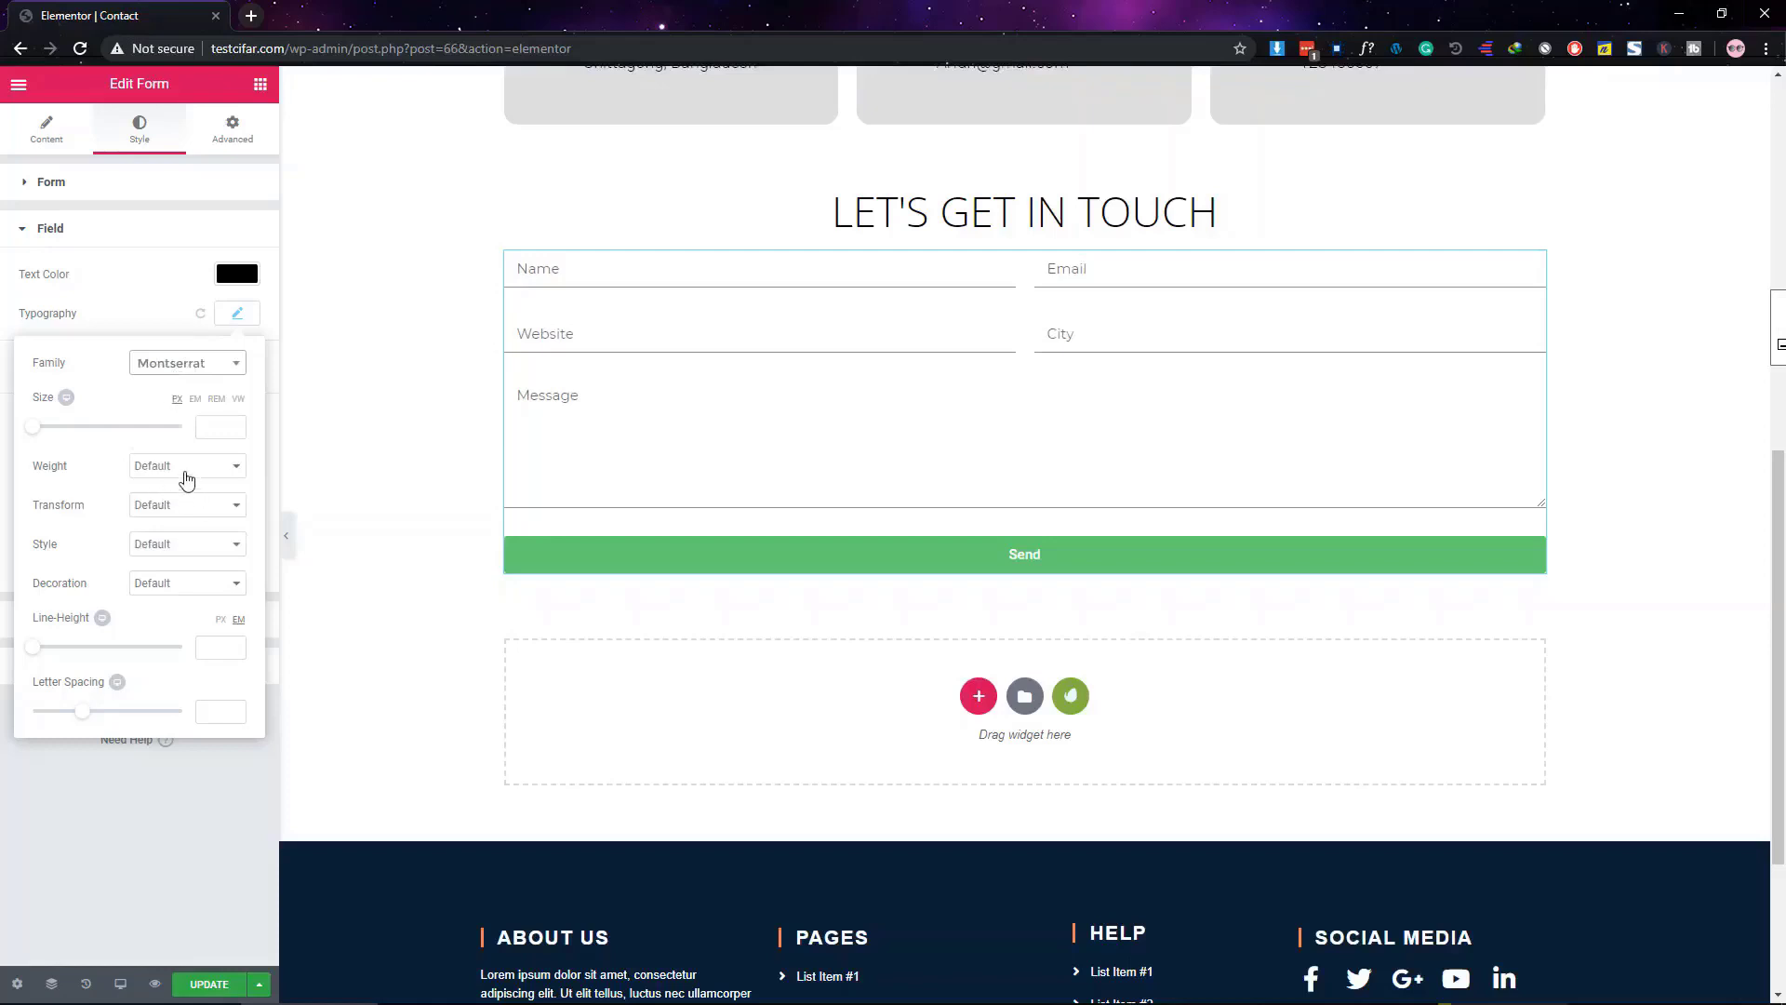
{"action": "left_click", "coordinate": [153, 874]}
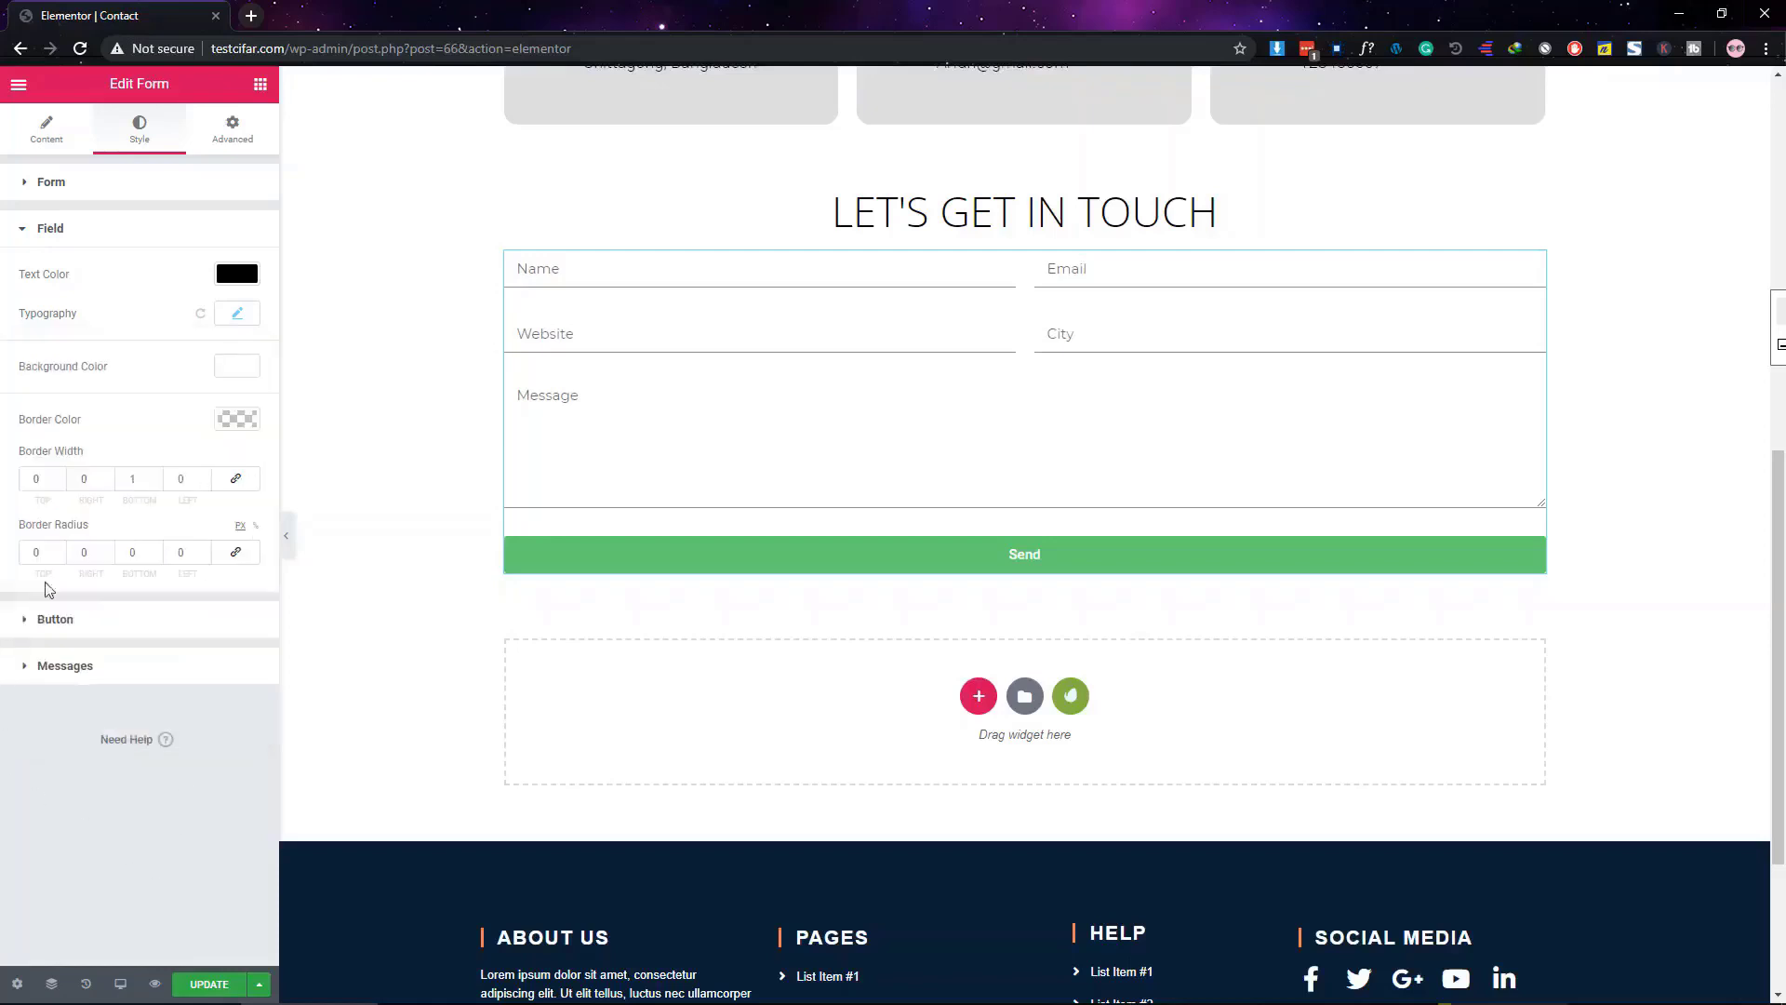
{"action": "left_click", "coordinate": [98, 231]}
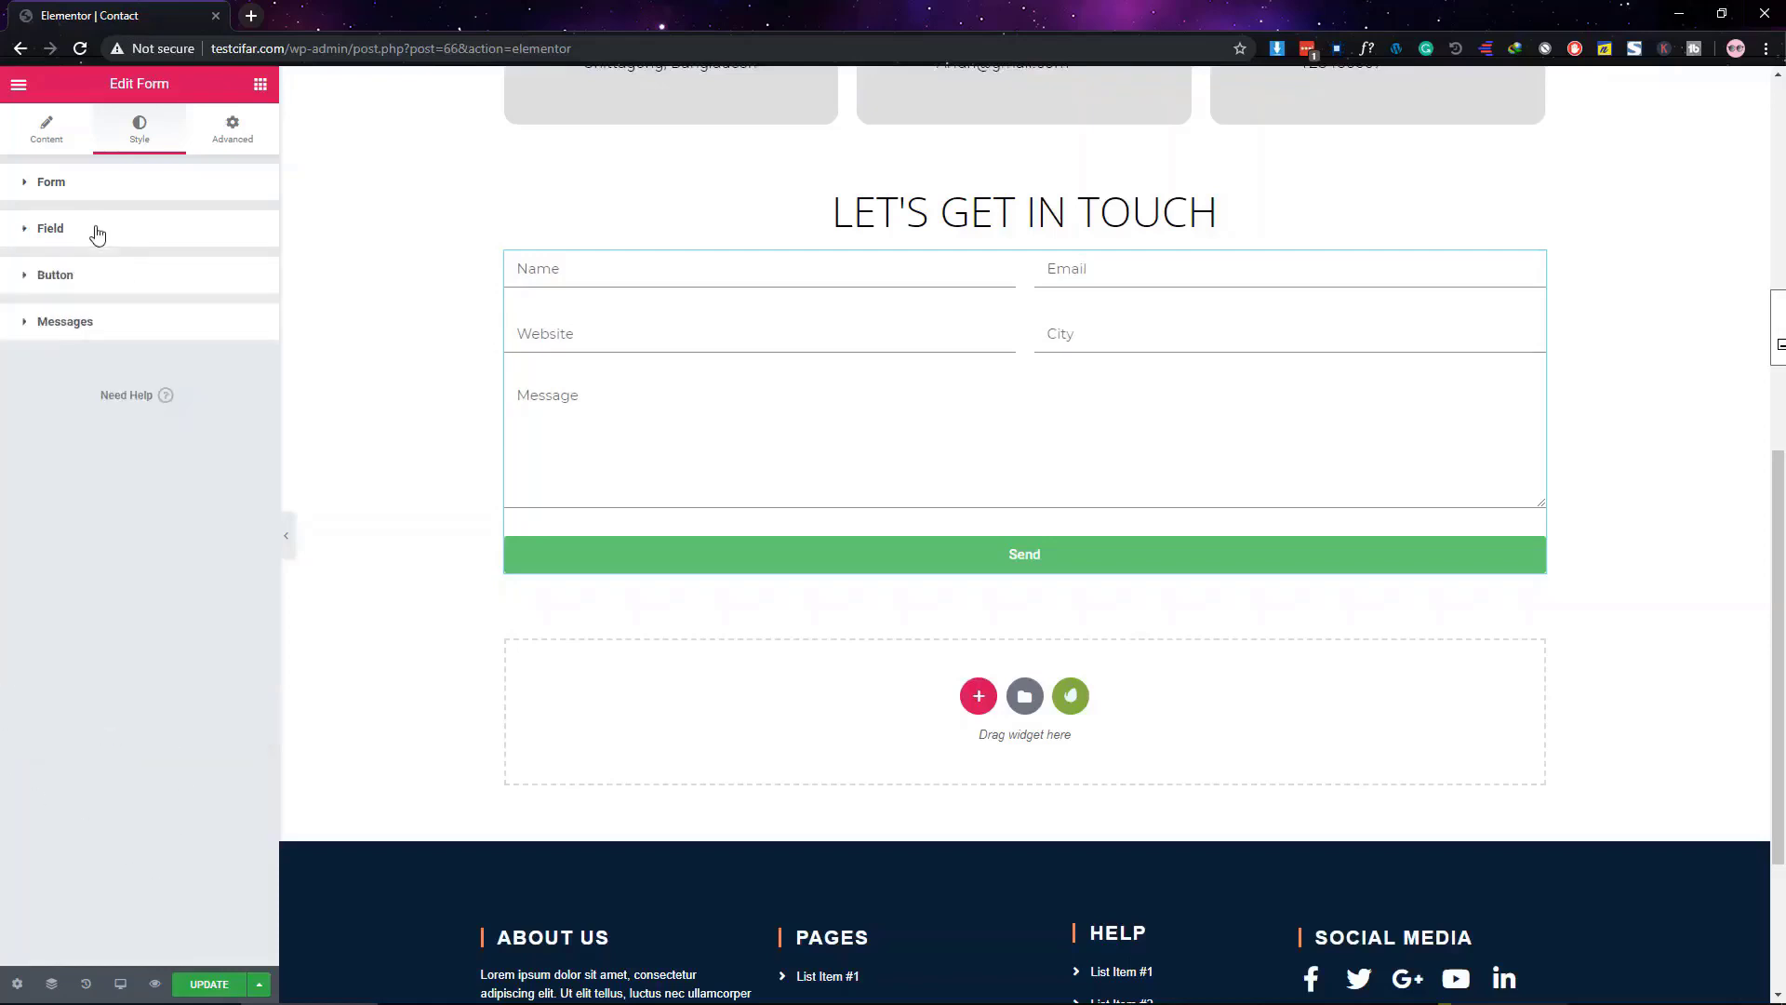
Change the submit button text from Send to 'Sumbit' and align the button left
{"action": "left_click", "coordinate": [57, 146]}
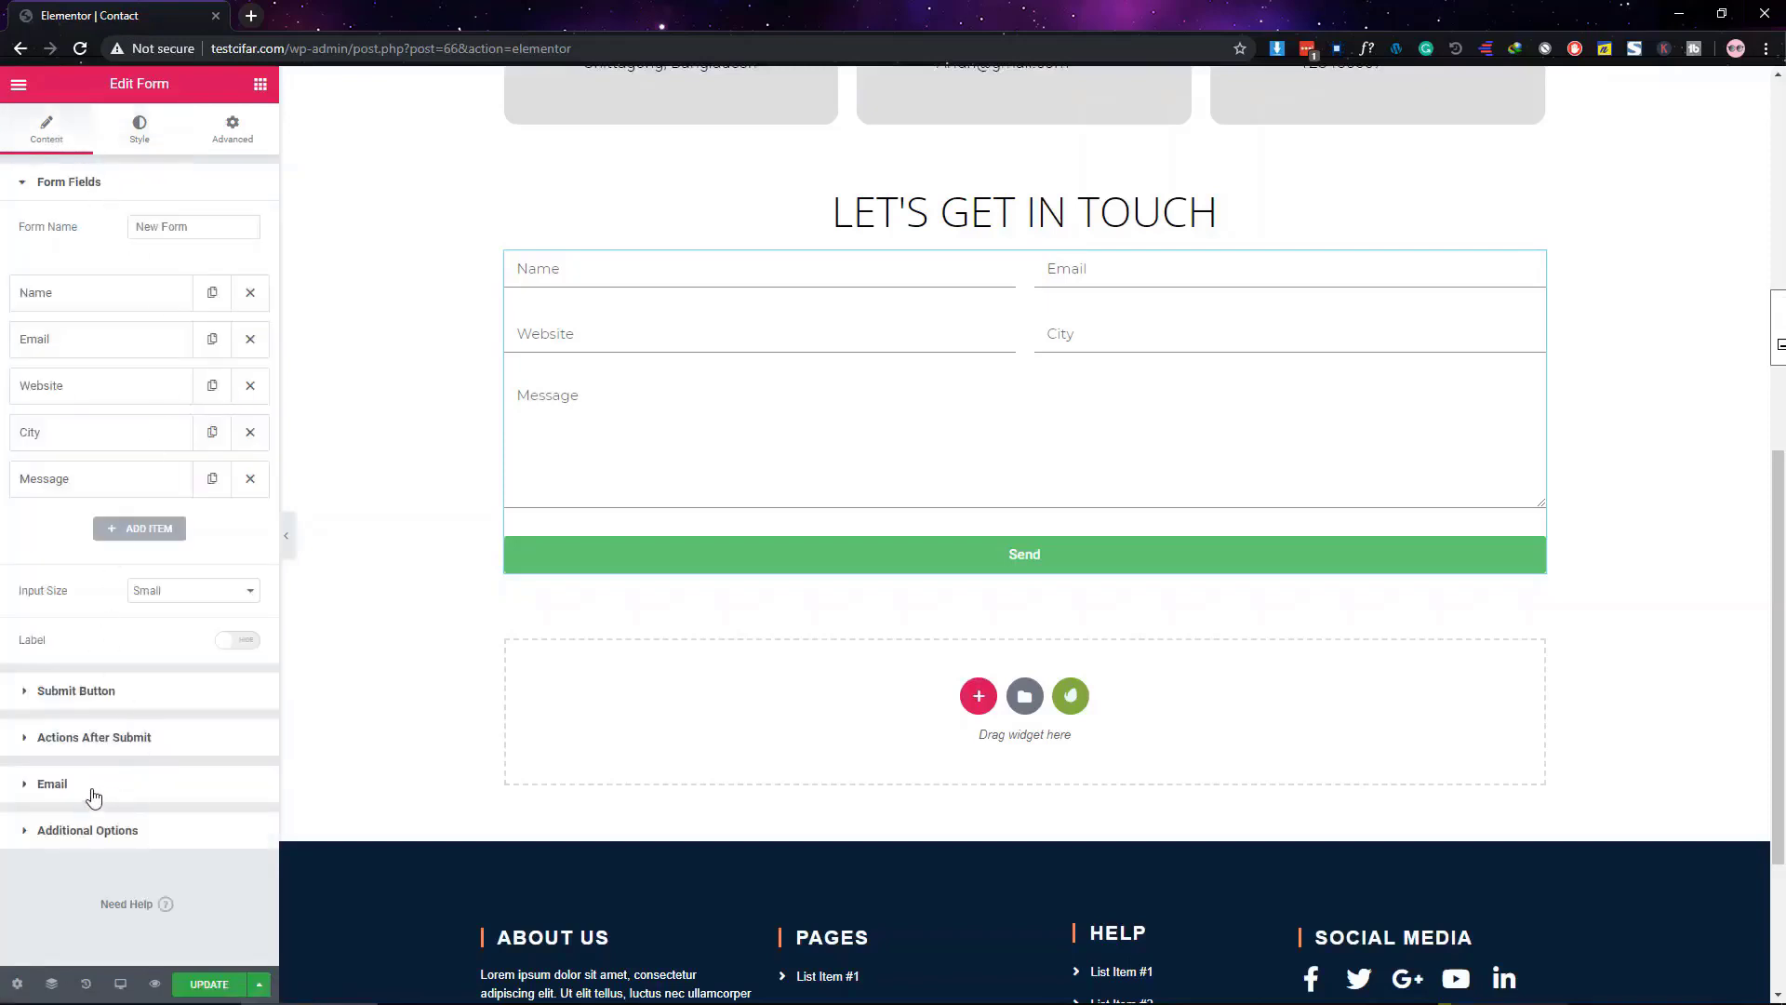
{"action": "left_click", "coordinate": [87, 691]}
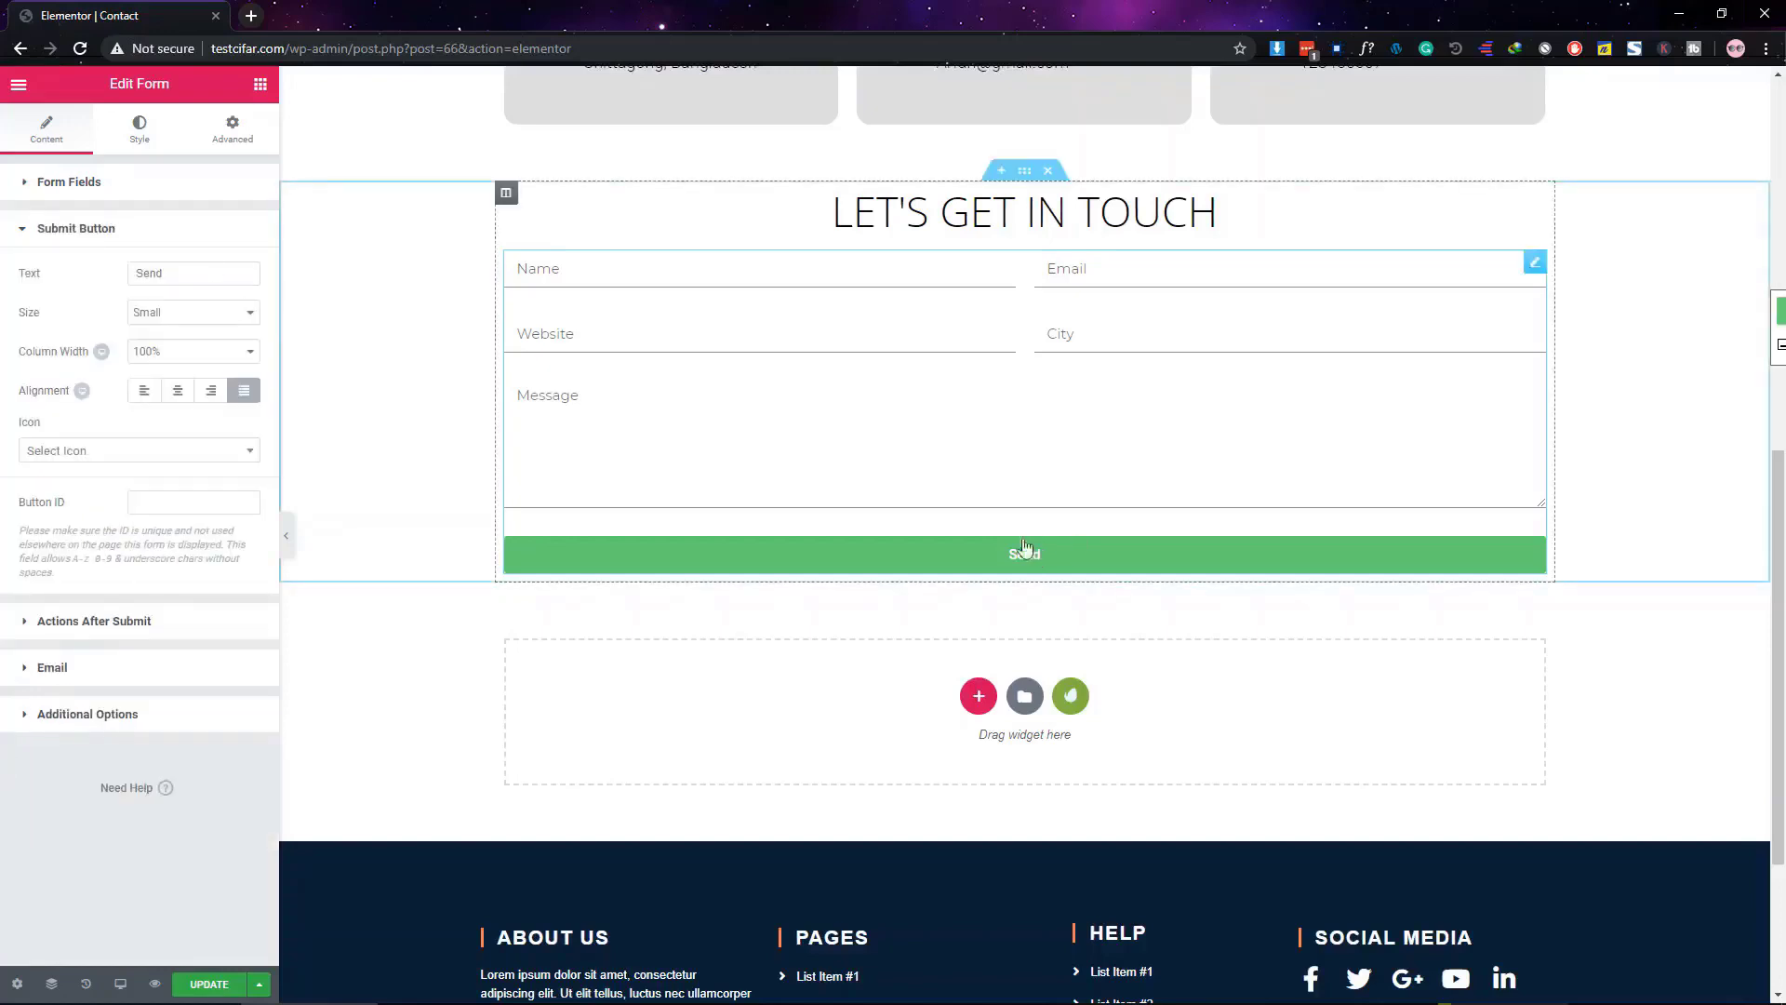
{"action": "left_click_drag", "start_coordinate": [203, 282], "coordinate": [104, 259]}
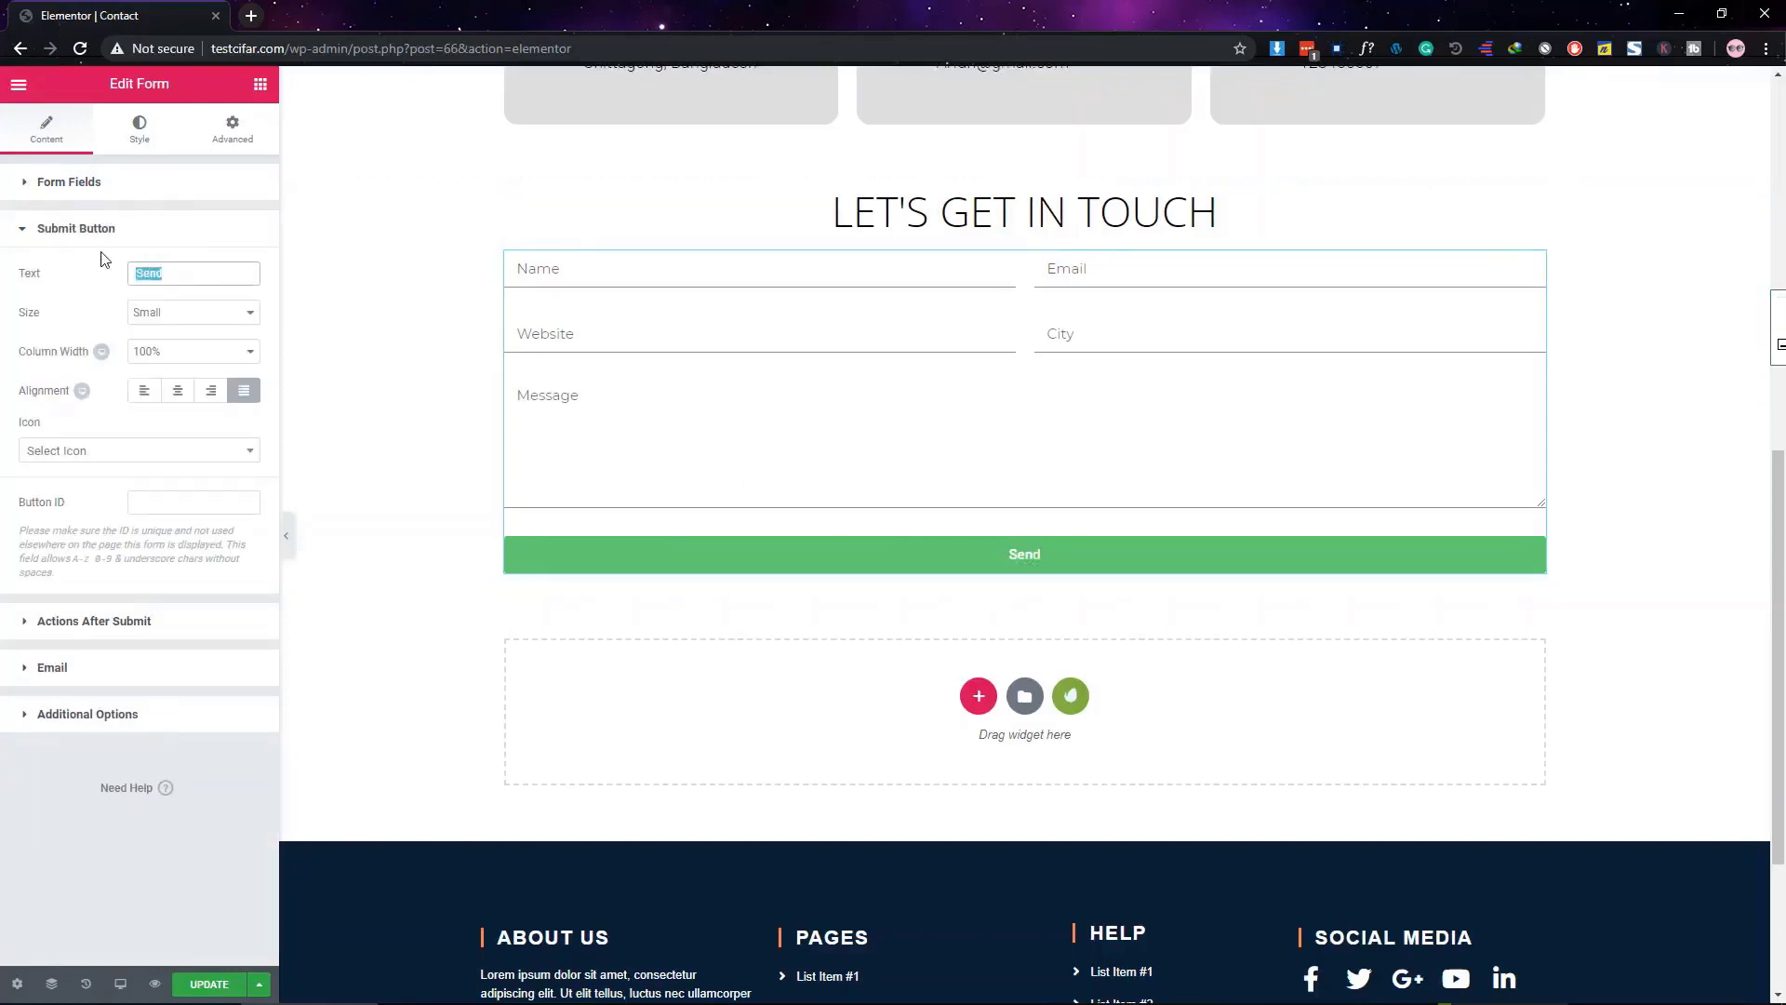
{"action": "key", "text": "BackSpace"}
{"action": "type", "text": "Sumbit"}
{"action": "left_click", "coordinate": [144, 393]}
{"action": "left_click", "coordinate": [177, 391]}
{"action": "left_click", "coordinate": [203, 394]}
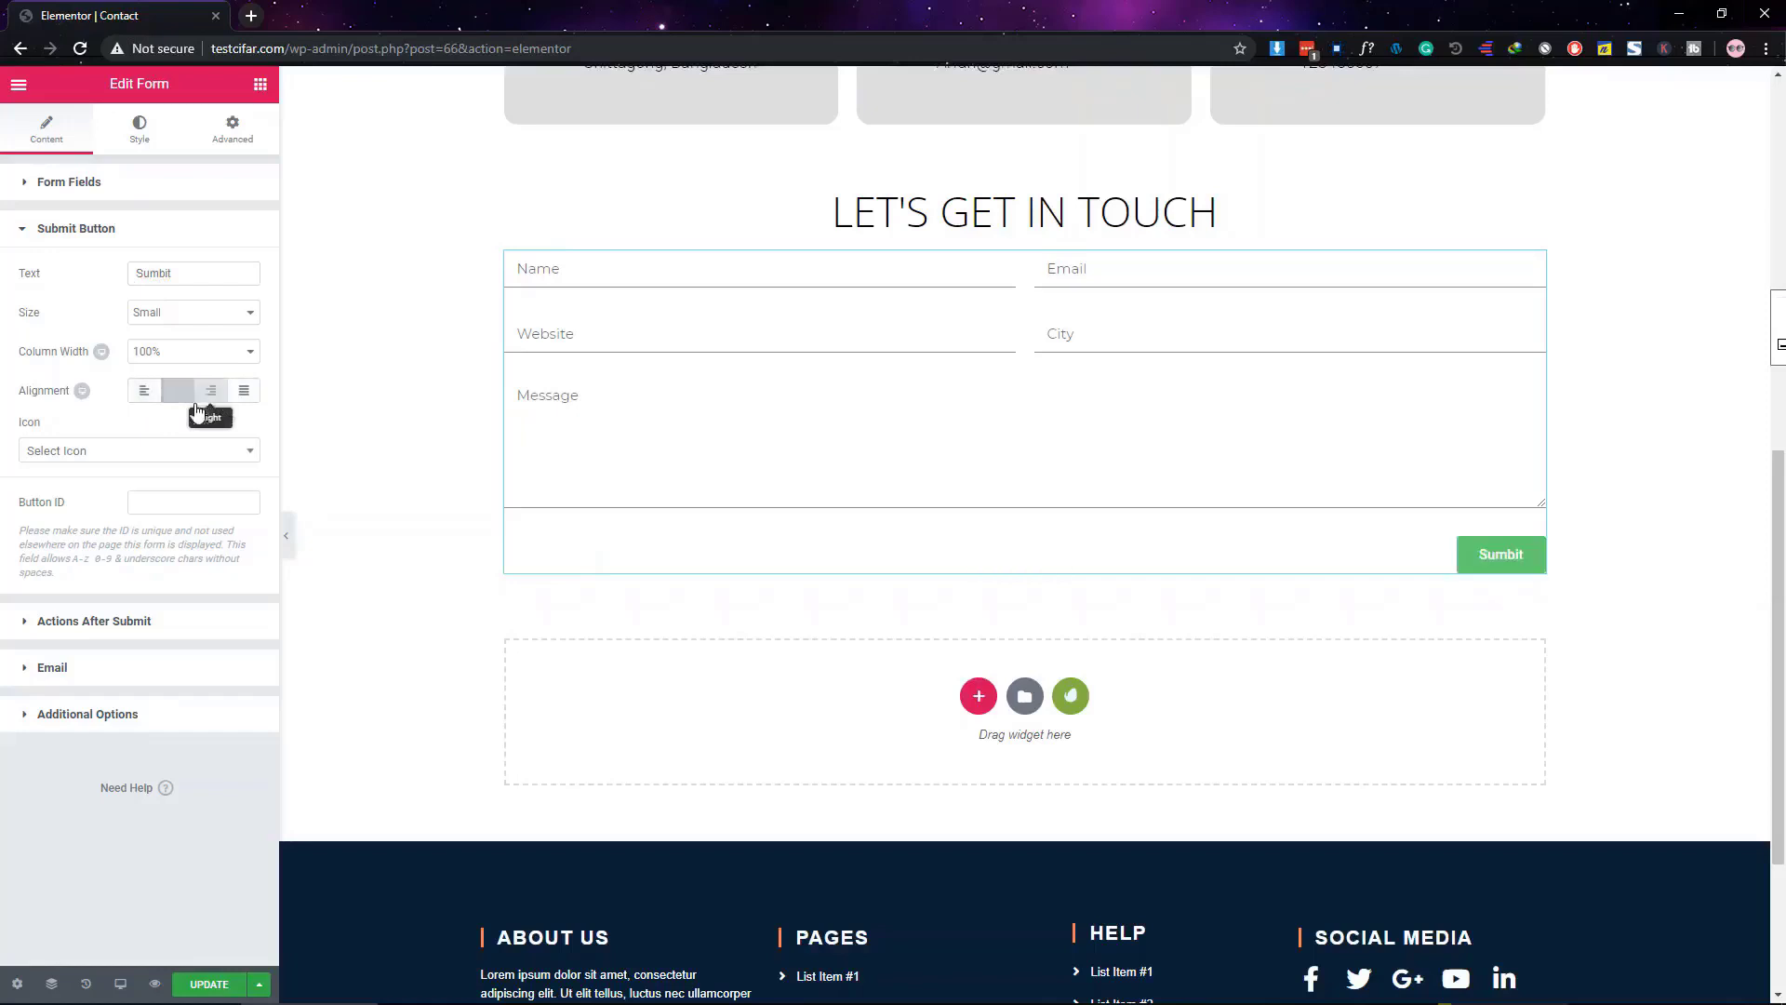
{"action": "left_click", "coordinate": [247, 392]}
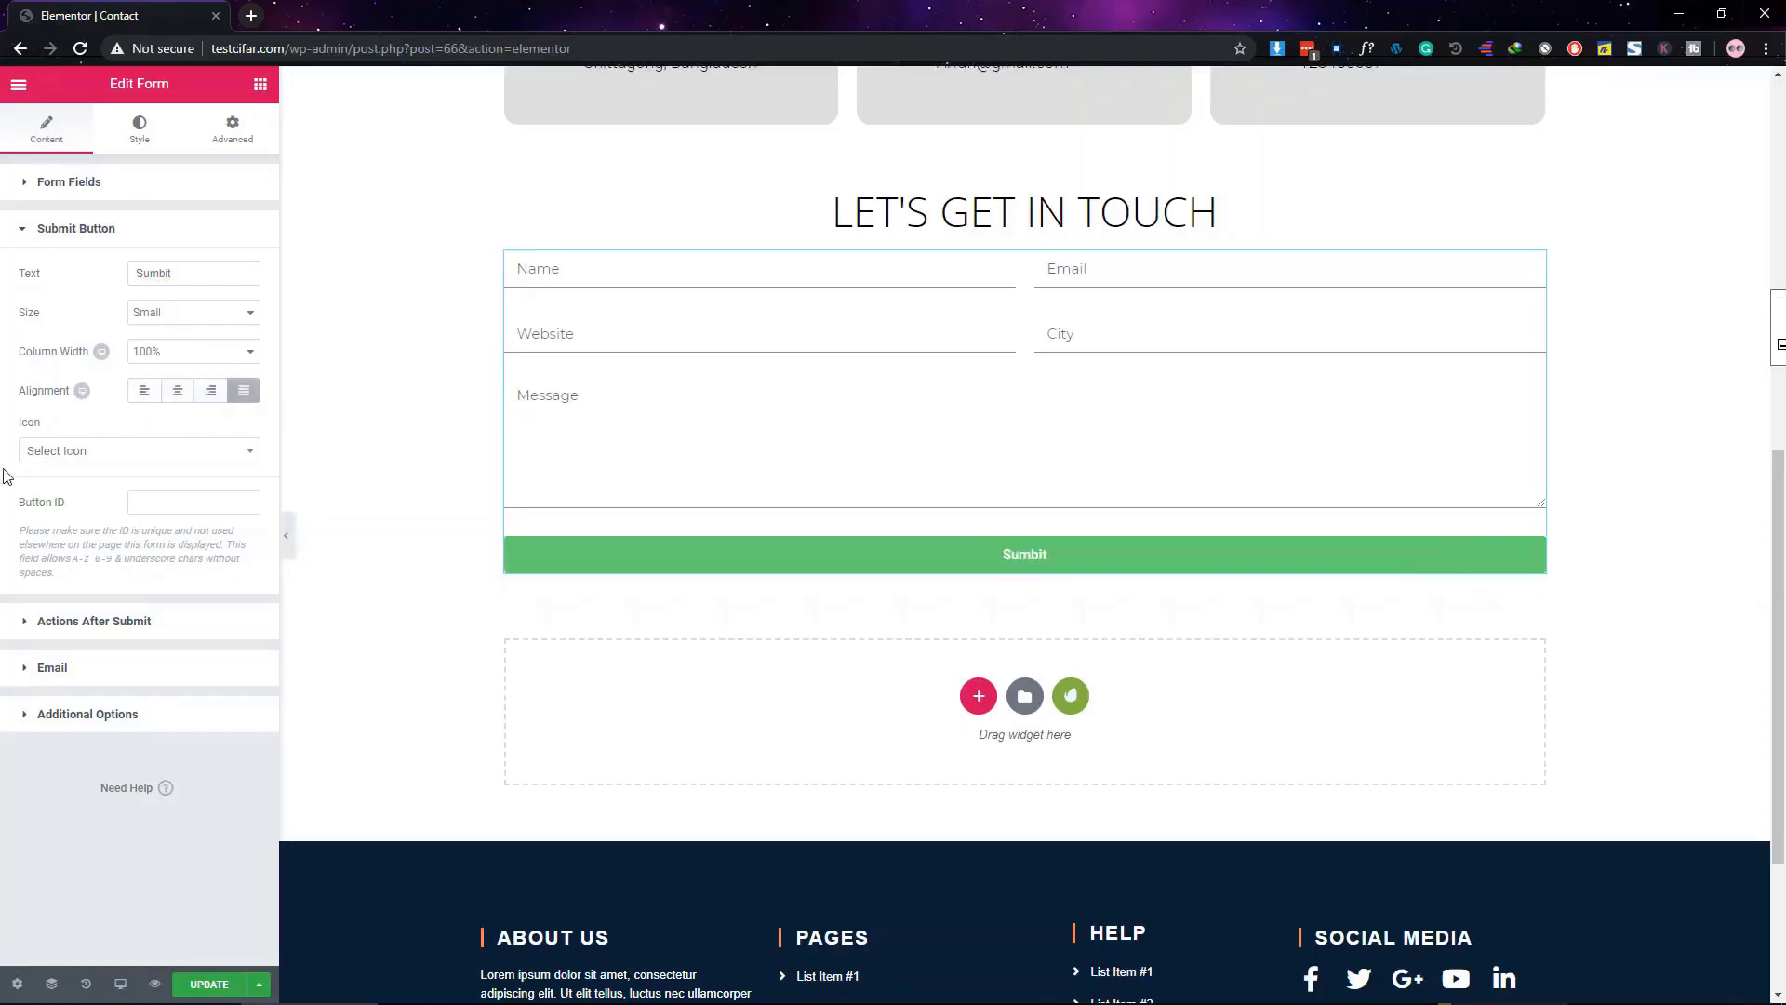
{"action": "left_click", "coordinate": [147, 399]}
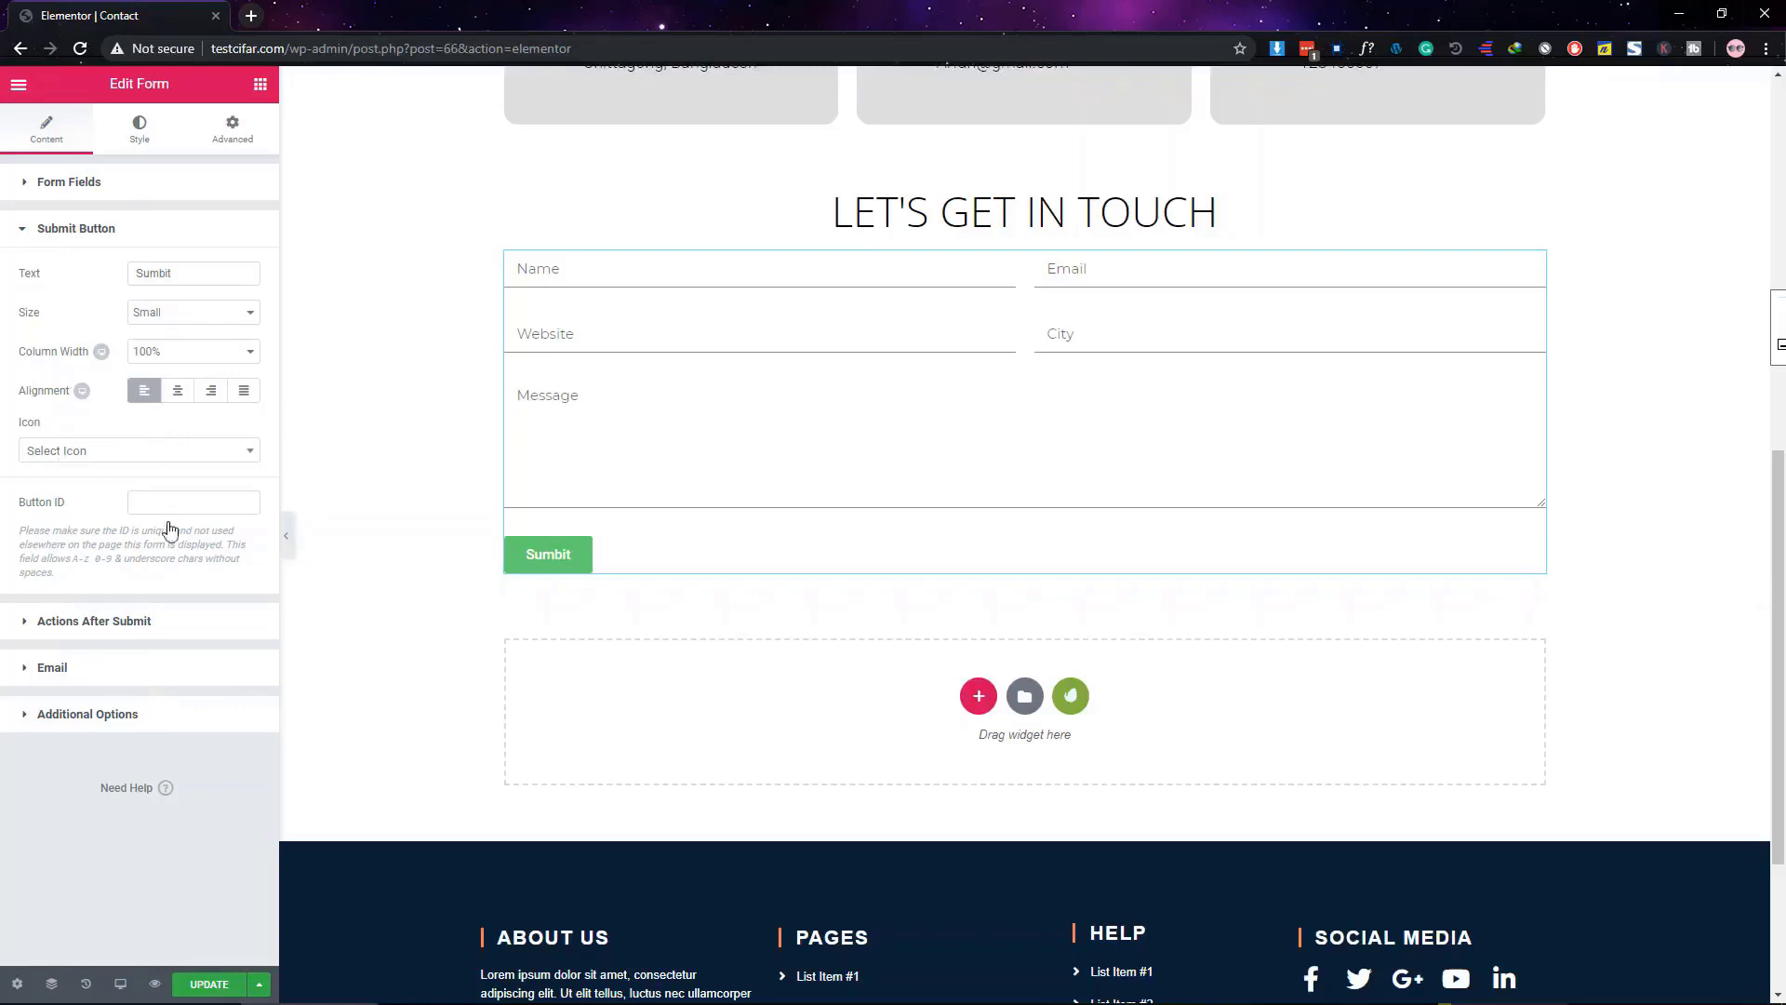
Try several button icons, then clear the icon so the button shows only text
{"action": "left_click", "coordinate": [58, 457]}
{"action": "left_click", "coordinate": [98, 549]}
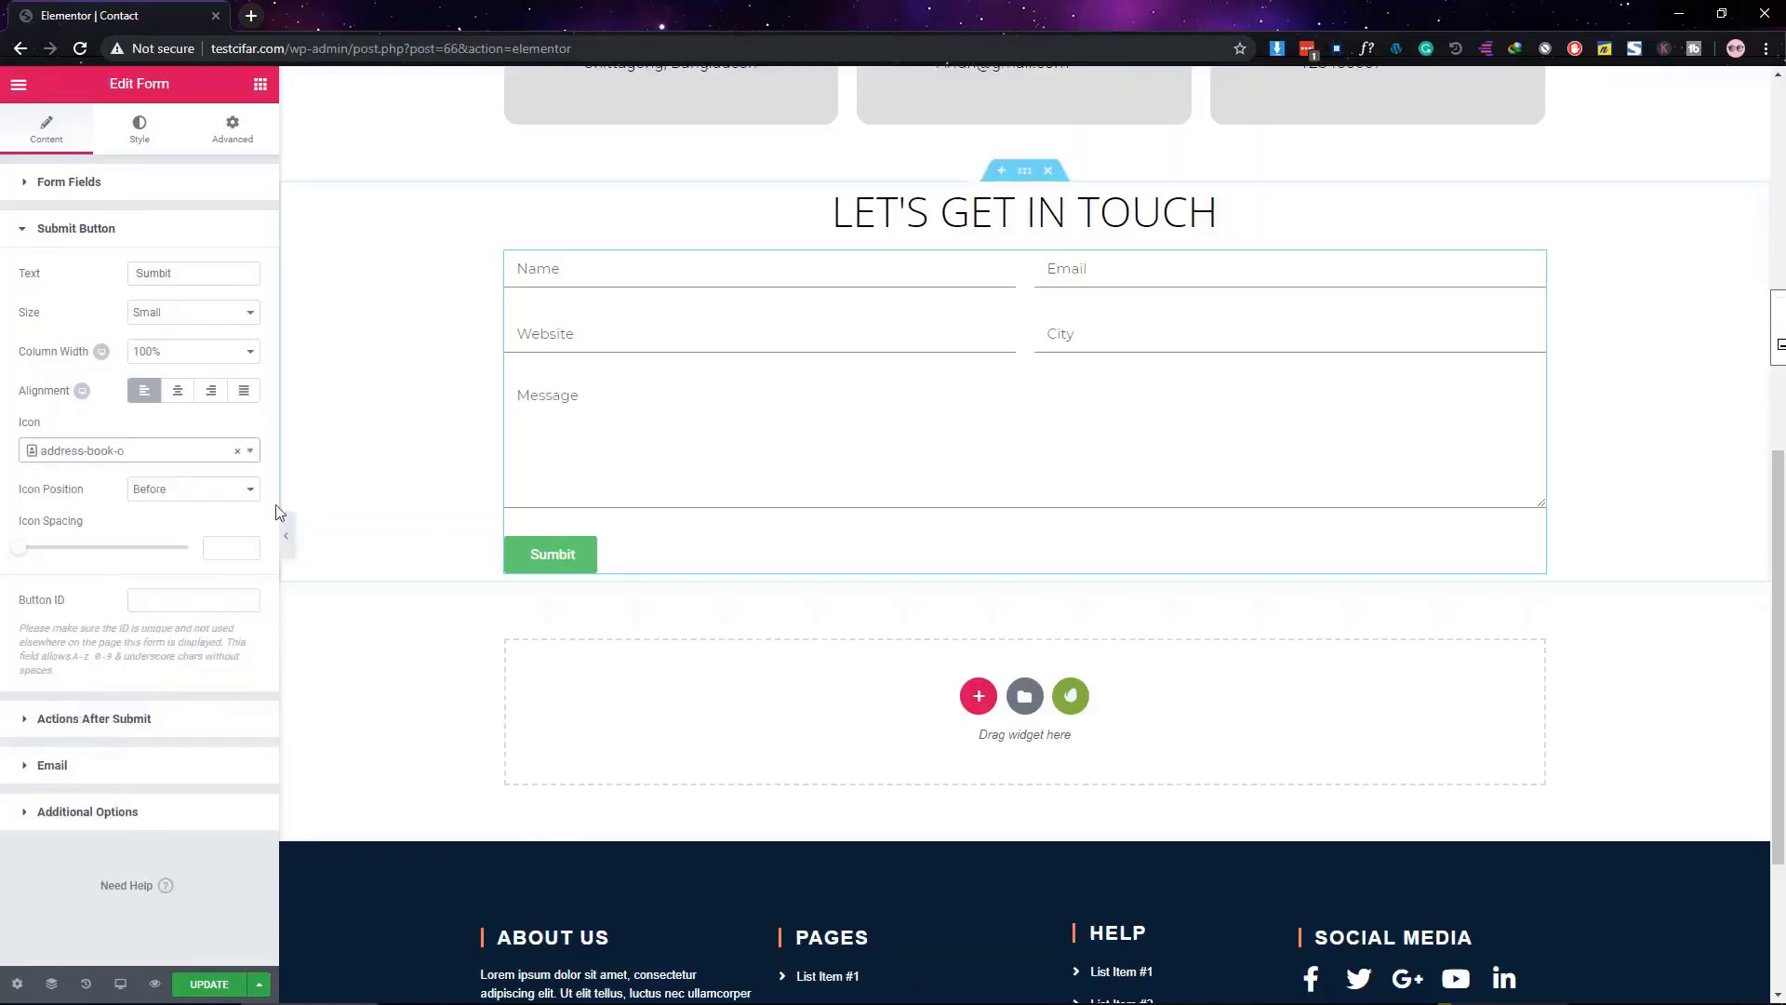
{"action": "left_click", "coordinate": [154, 454]}
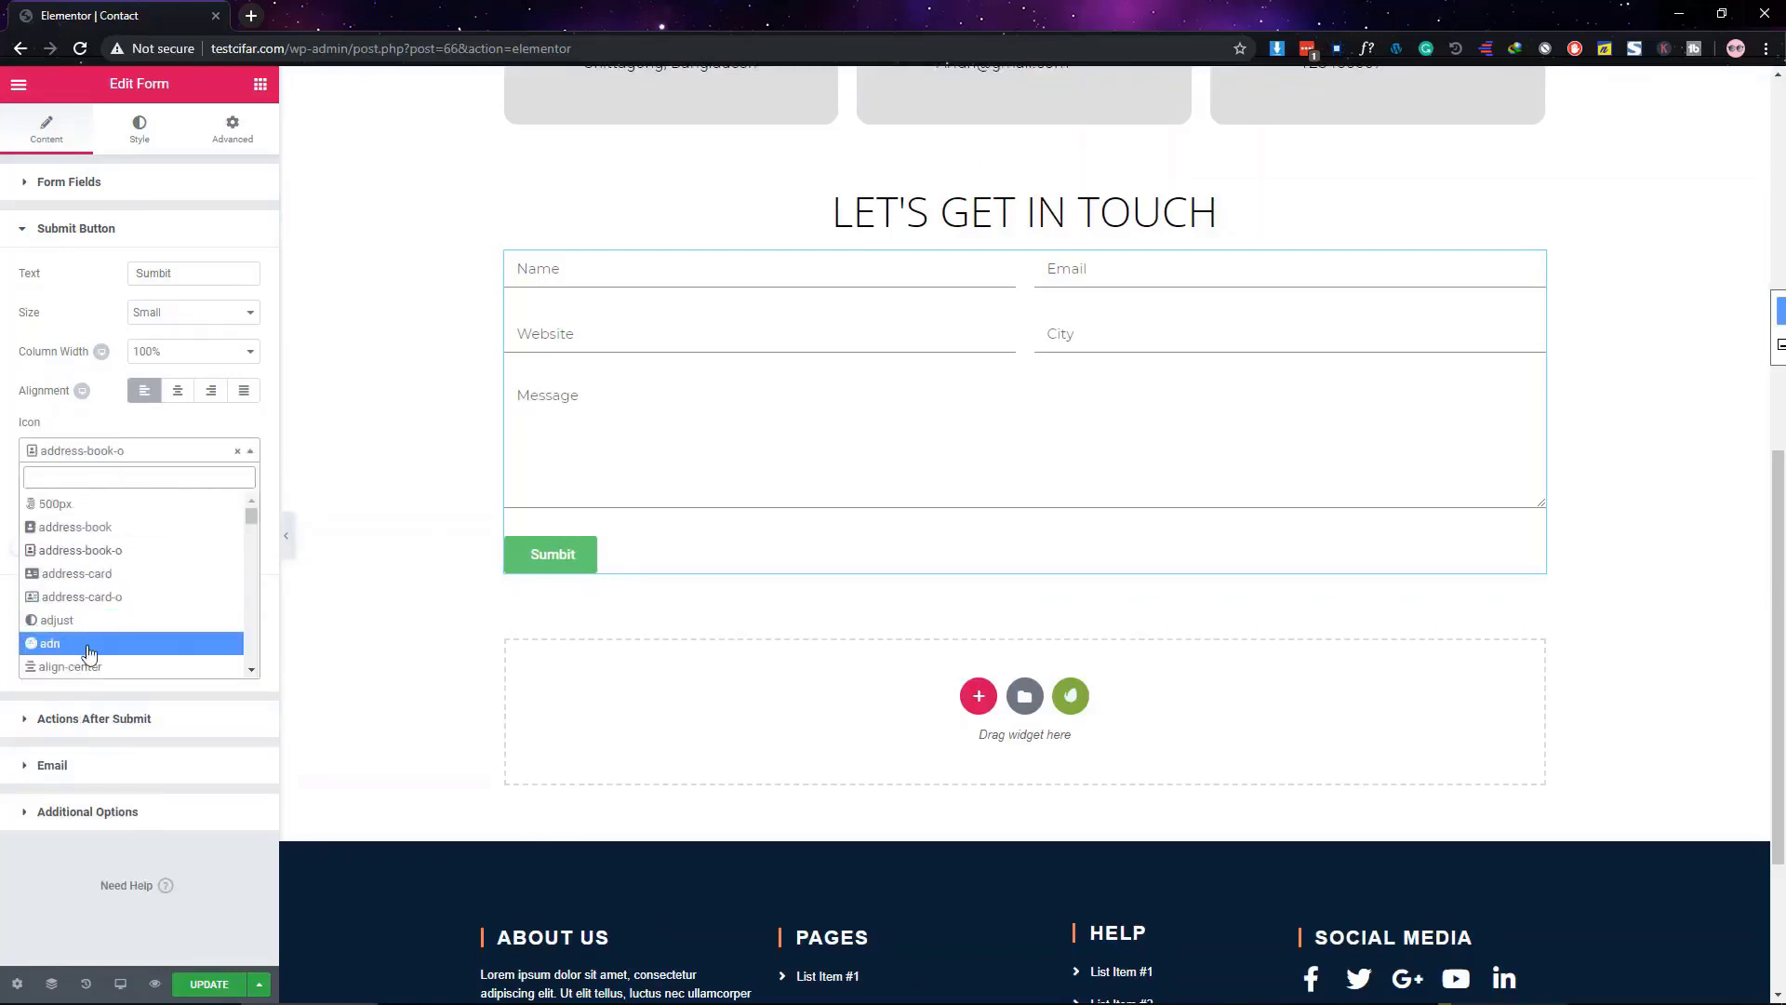
{"action": "left_click", "coordinate": [51, 643]}
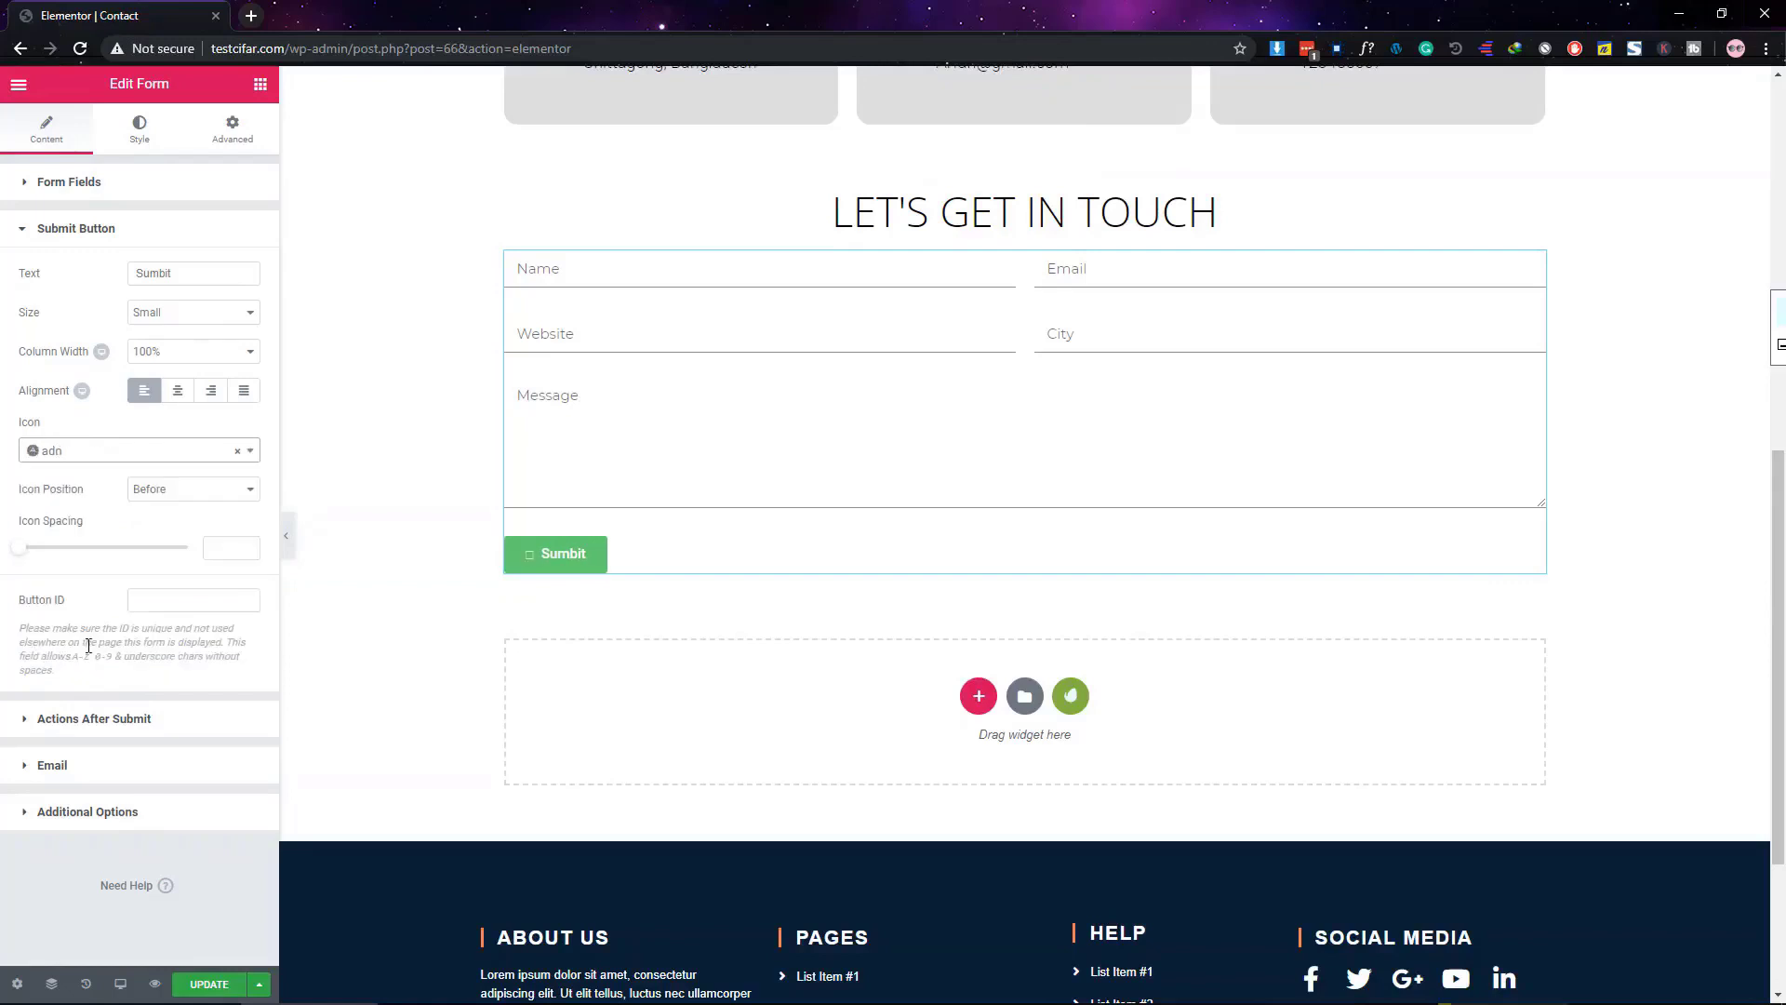
{"action": "left_click", "coordinate": [186, 457]}
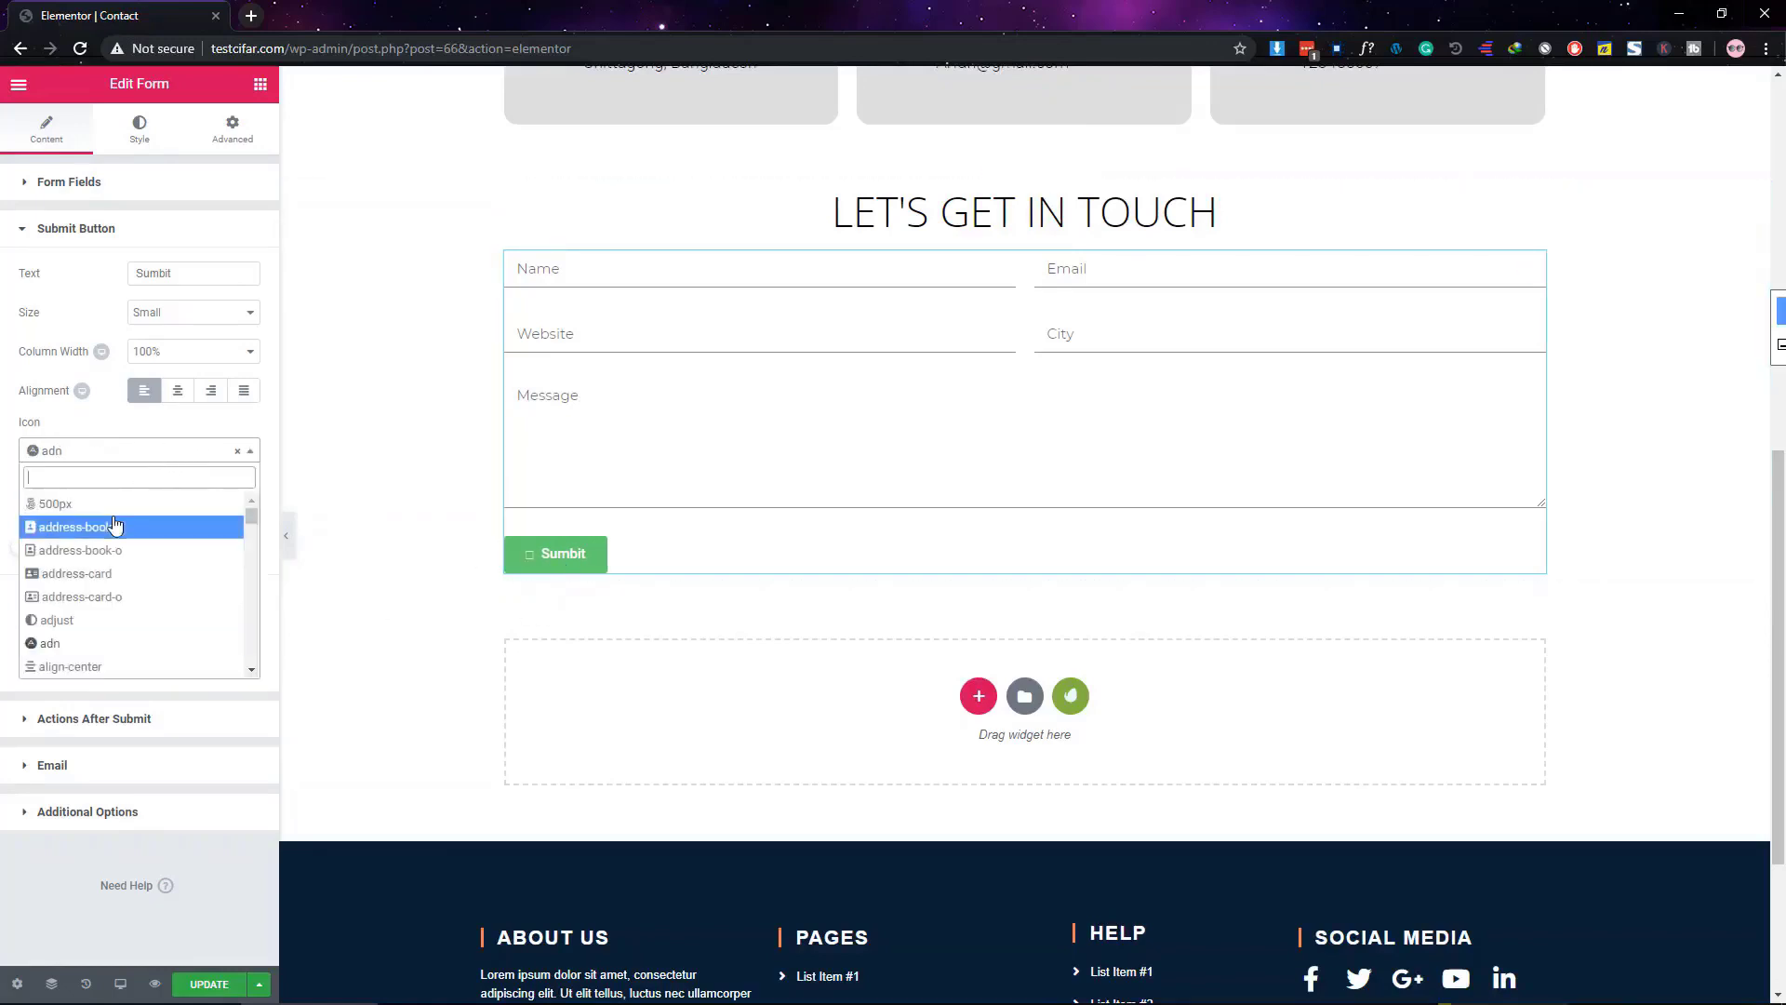
{"action": "left_click", "coordinate": [116, 523]}
{"action": "left_click", "coordinate": [116, 462]}
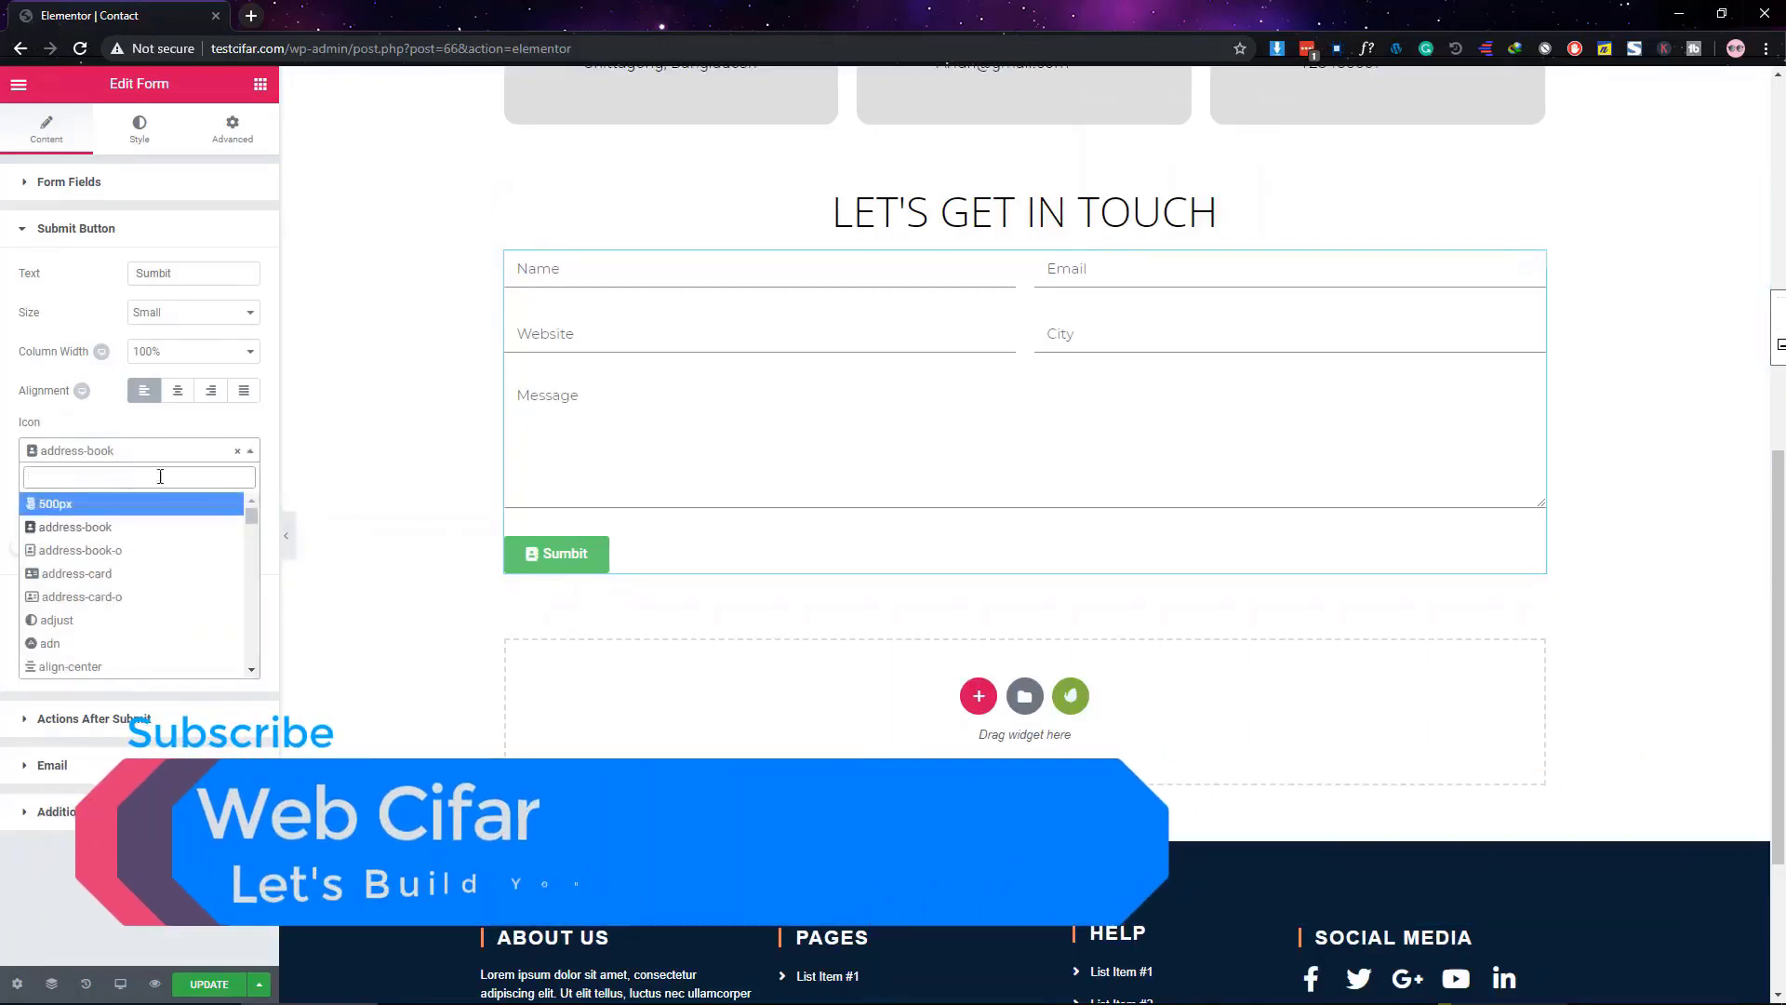
{"action": "left_click", "coordinate": [242, 456]}
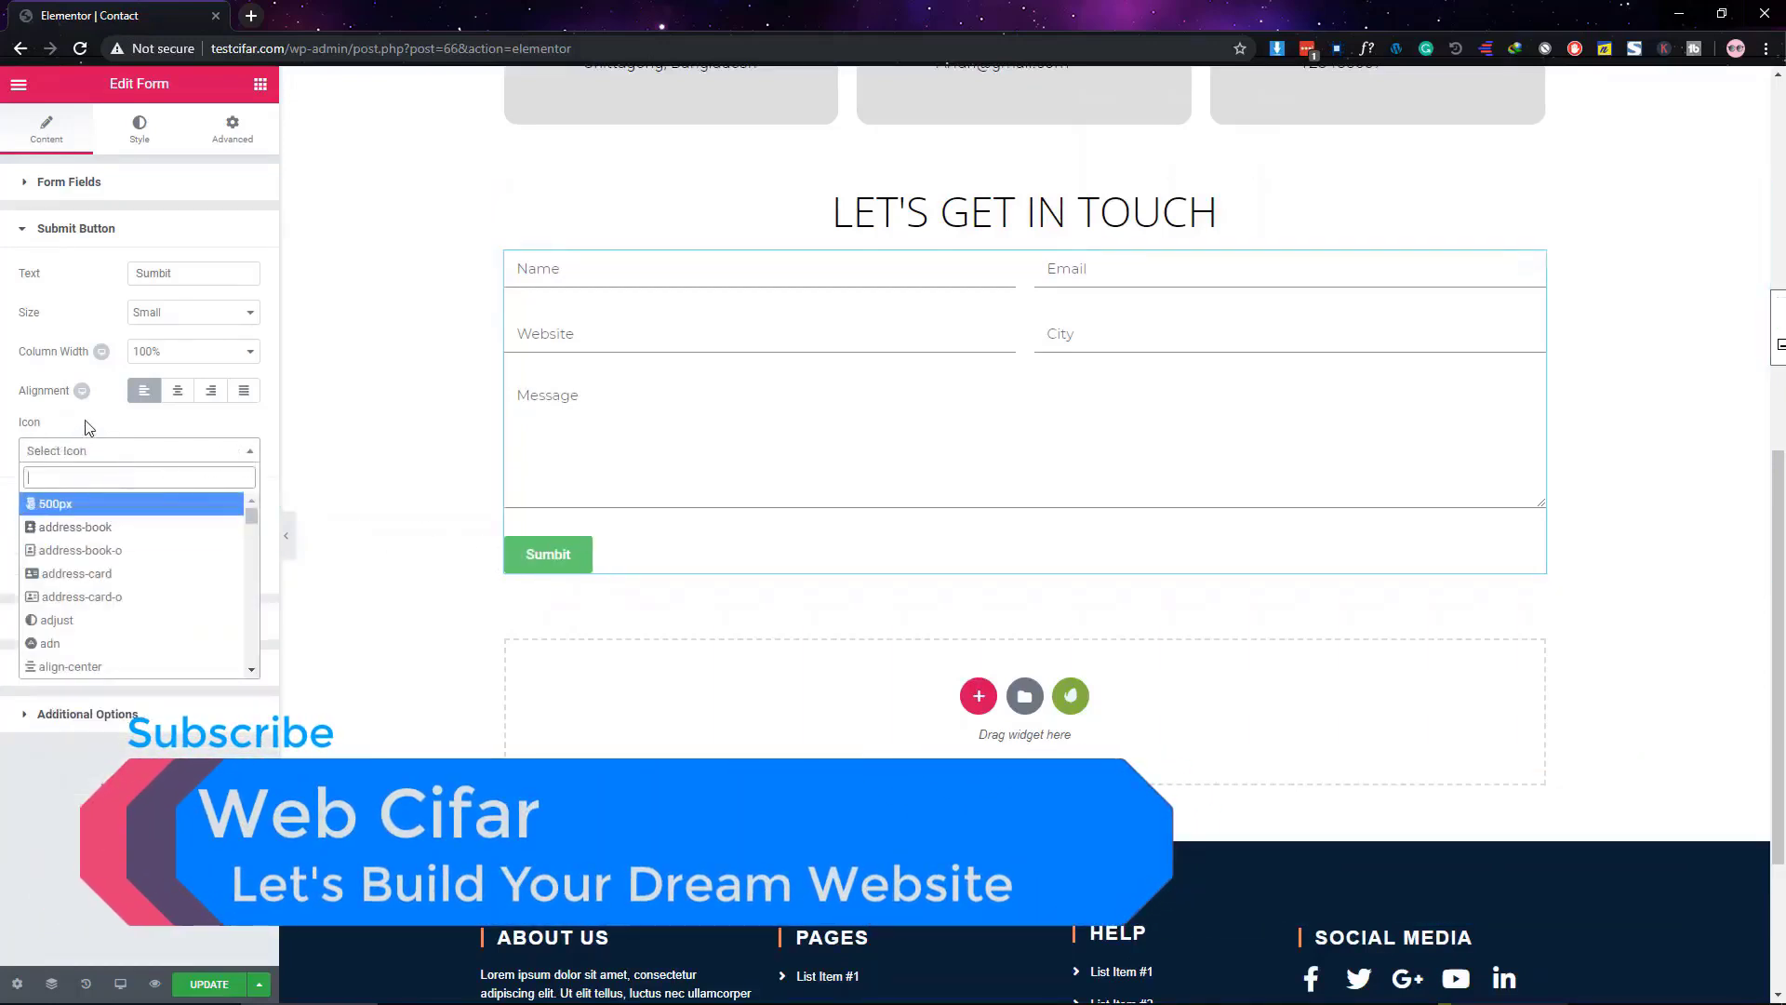
{"action": "left_click", "coordinate": [89, 430]}
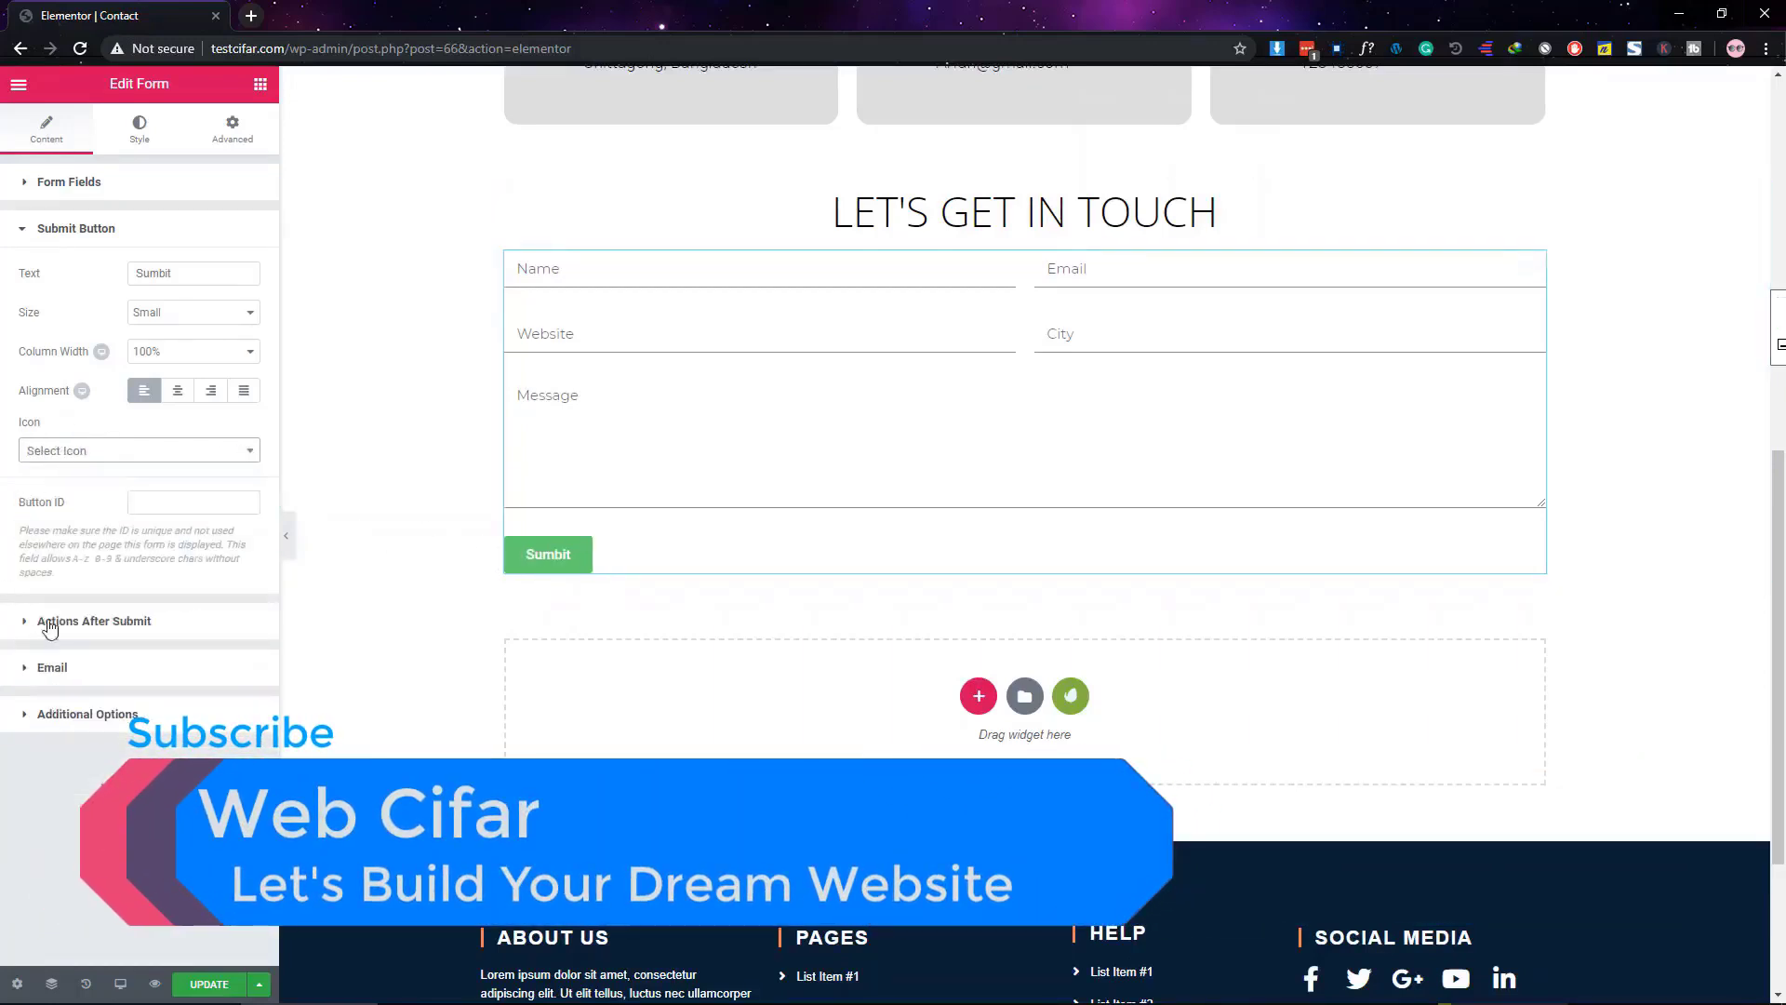
{"action": "left_click", "coordinate": [80, 229]}
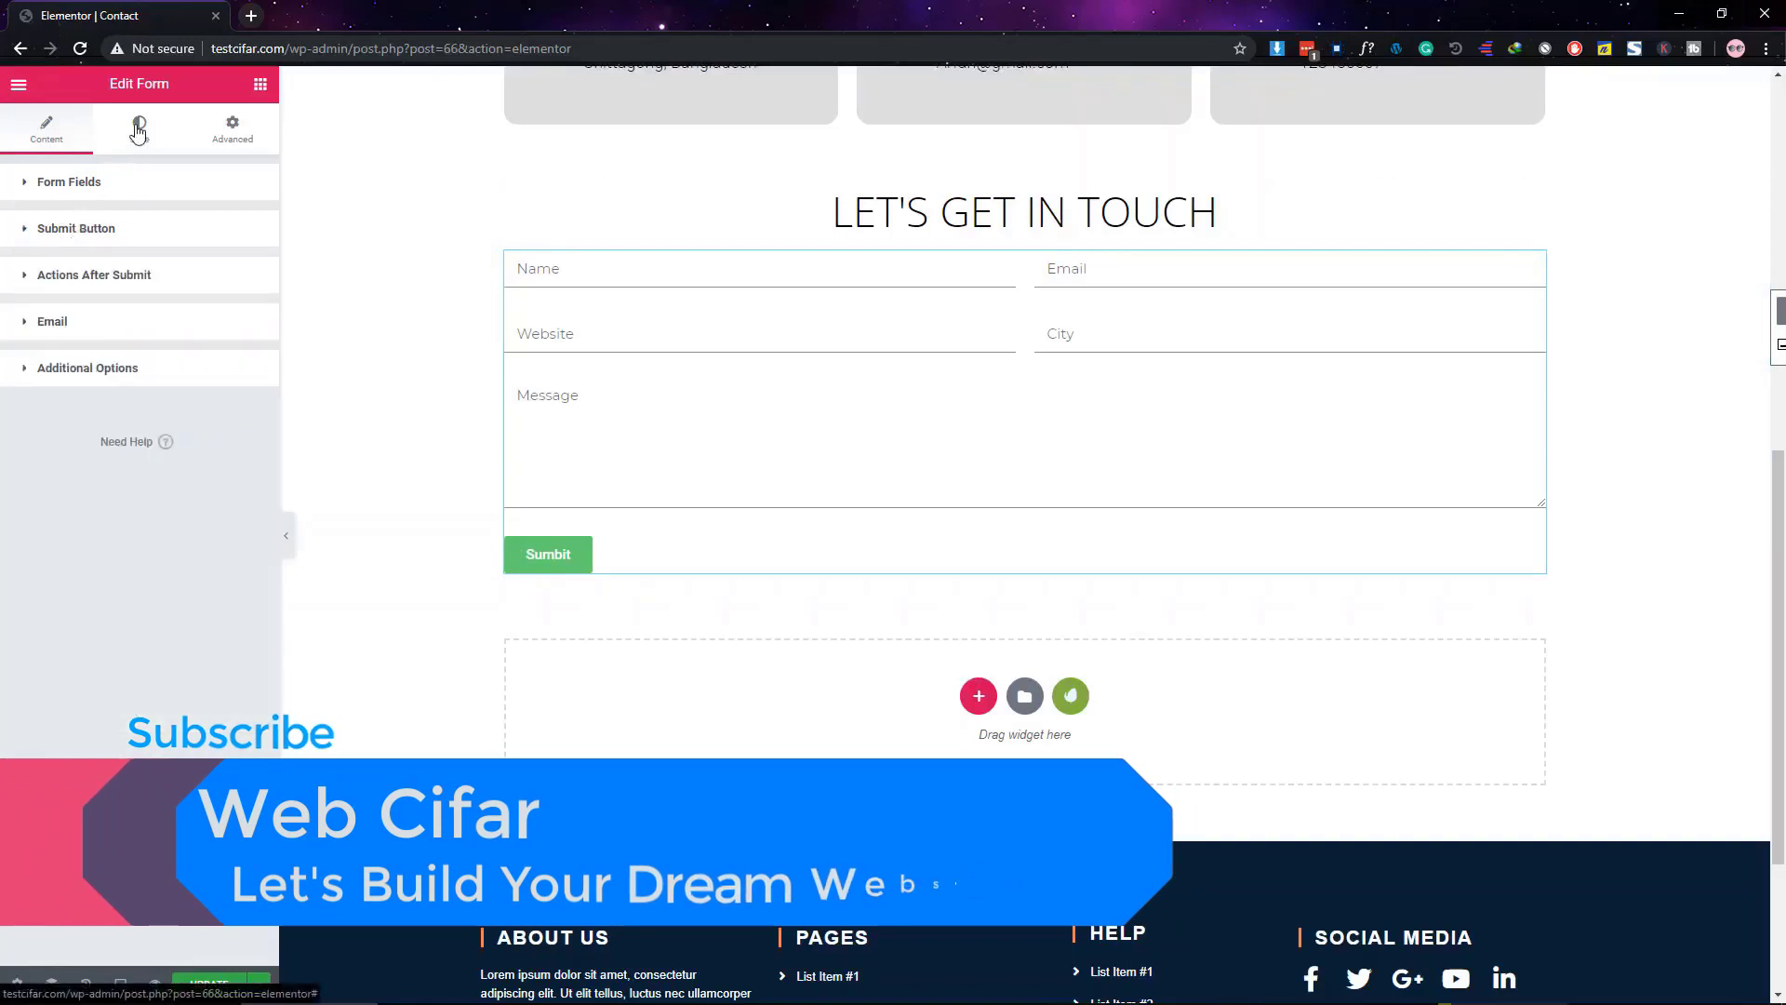
Set the submit button background to #3f3d56 and its text colour to white
{"action": "left_click", "coordinate": [138, 131]}
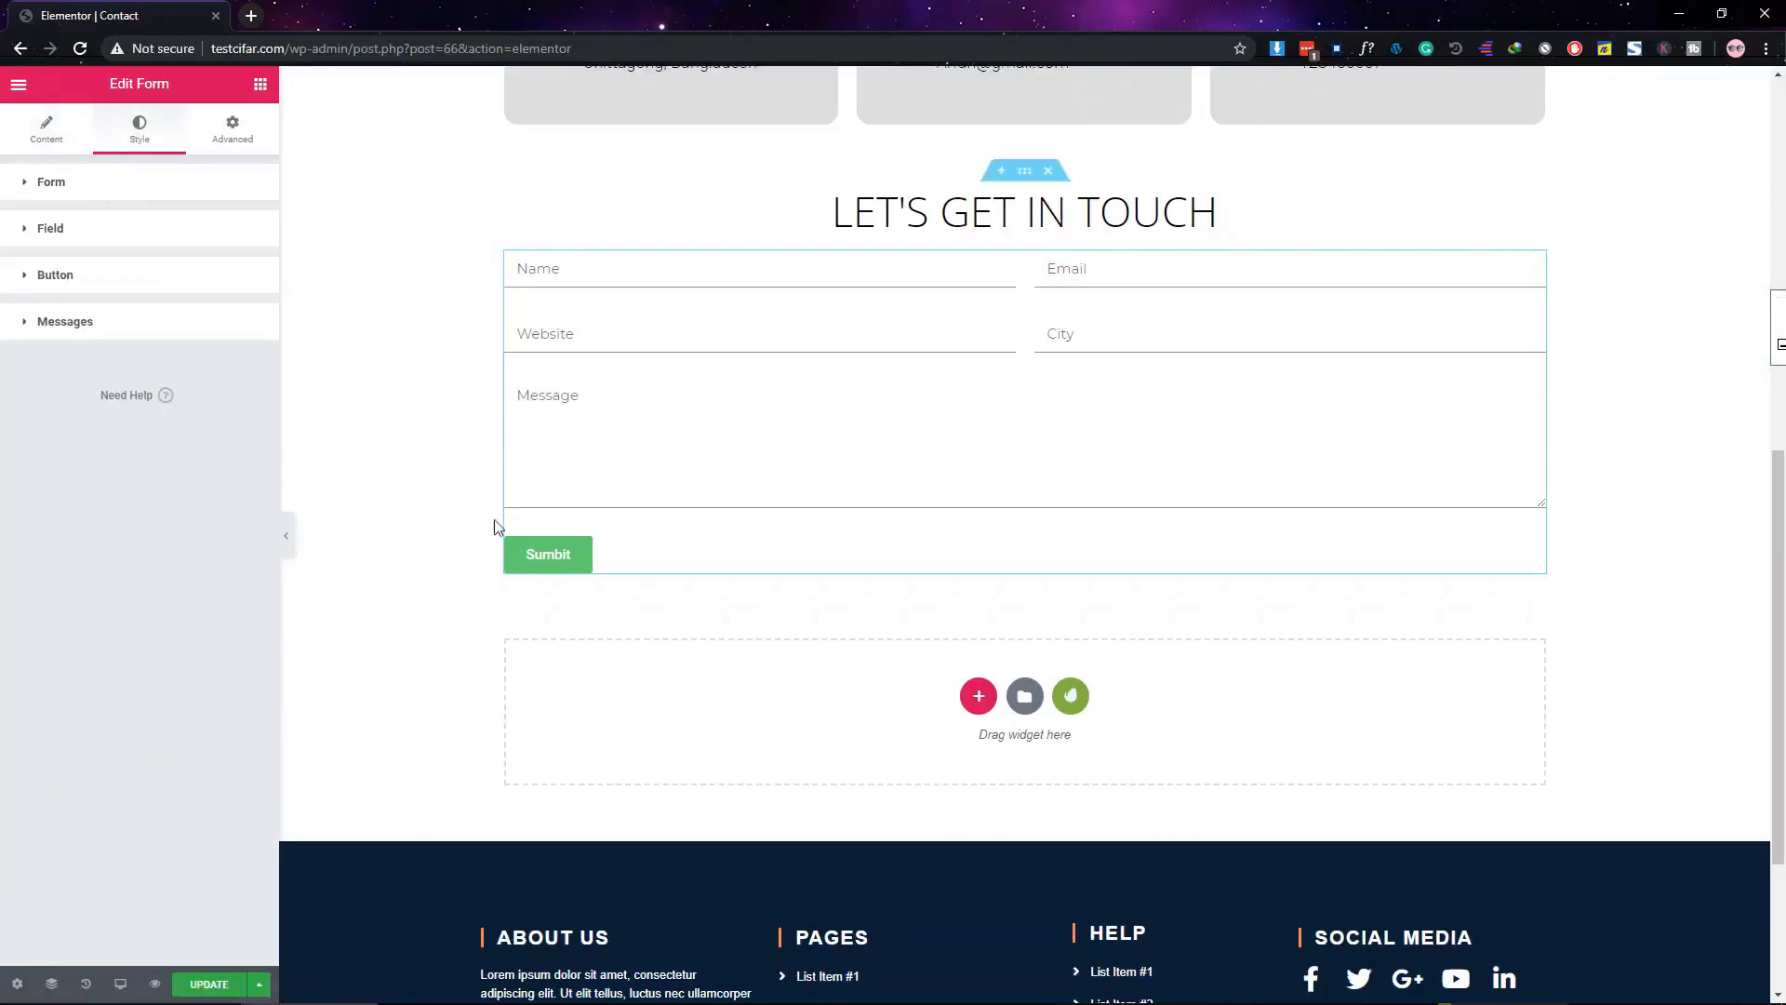
{"action": "left_click", "coordinate": [61, 285]}
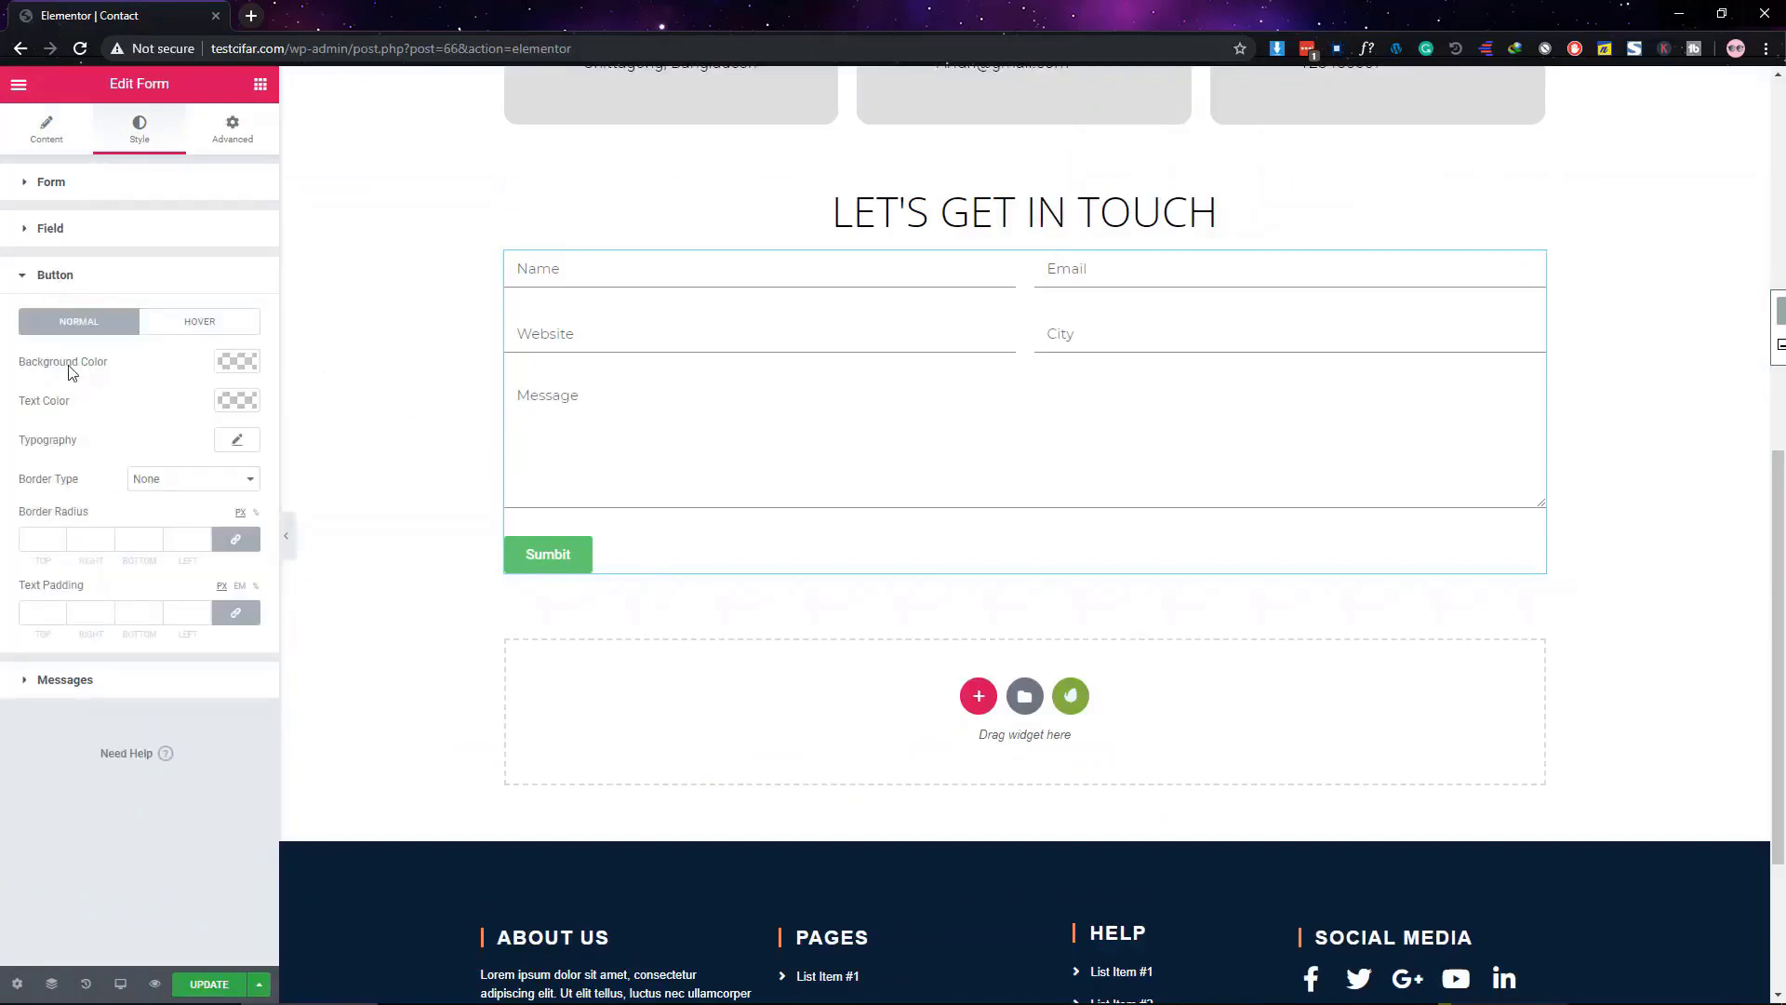
{"action": "scroll", "coordinate": [614, 560], "scroll_direction": "up", "scroll_amount": 7}
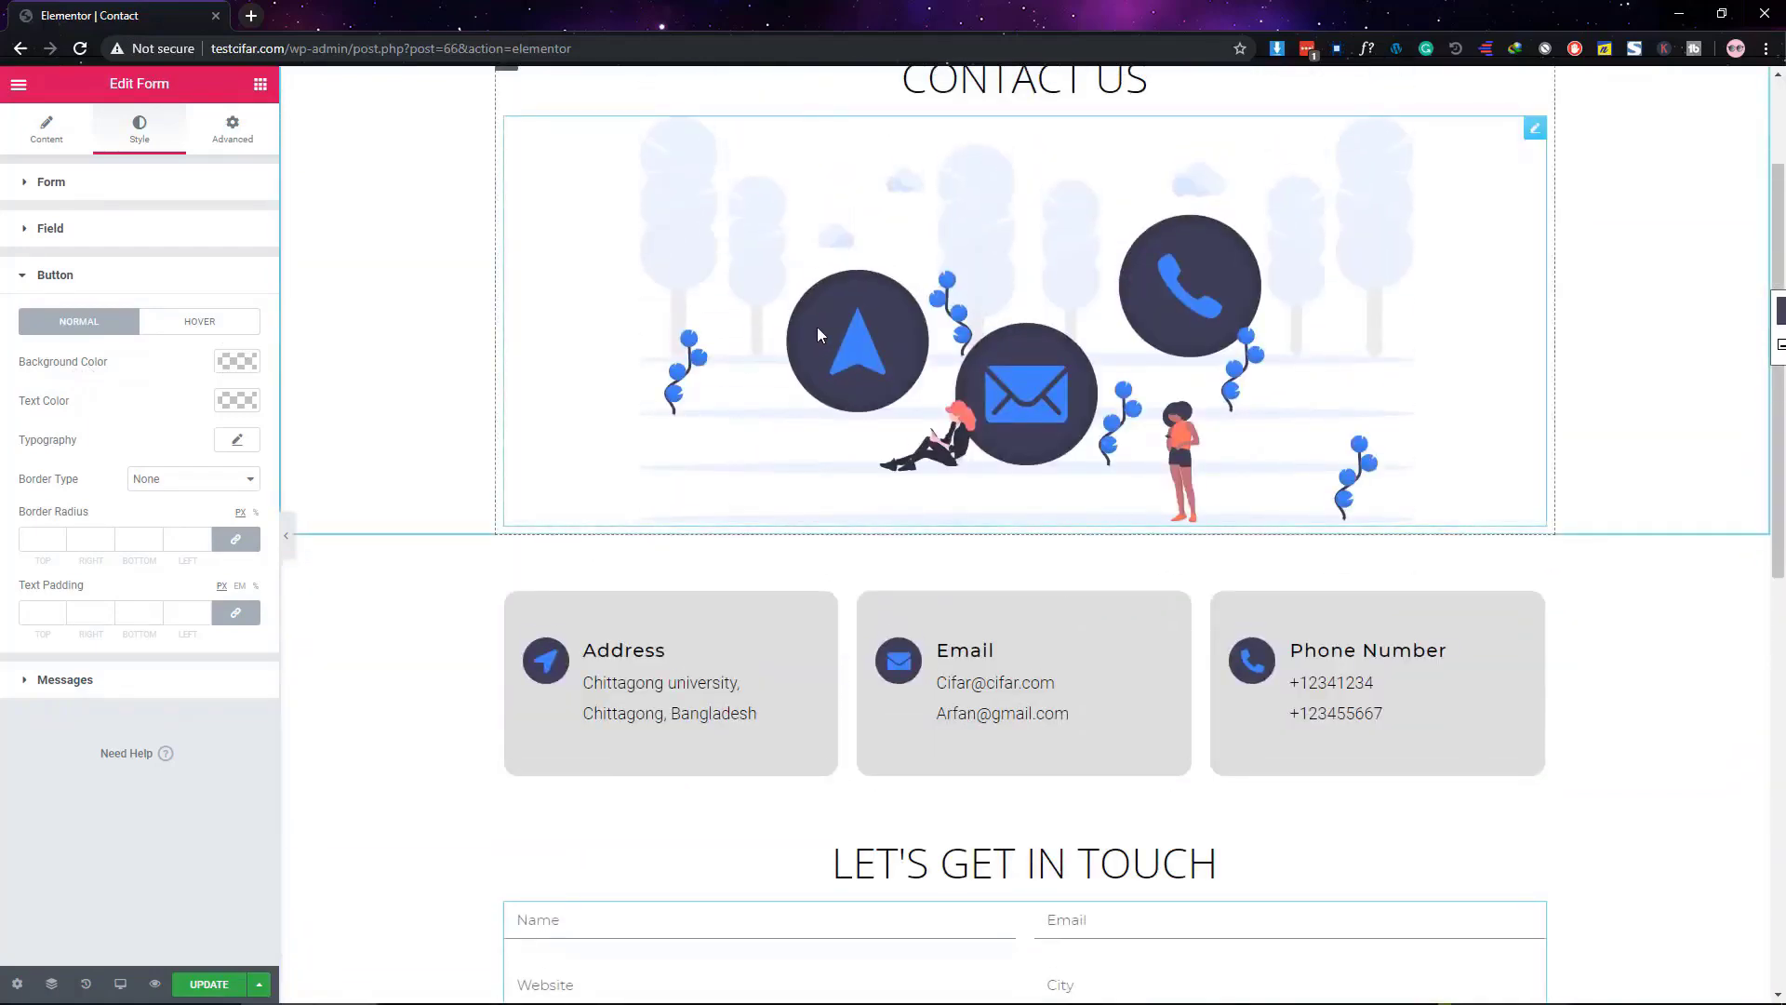
{"action": "scroll", "coordinate": [661, 554], "scroll_direction": "down", "scroll_amount": 9}
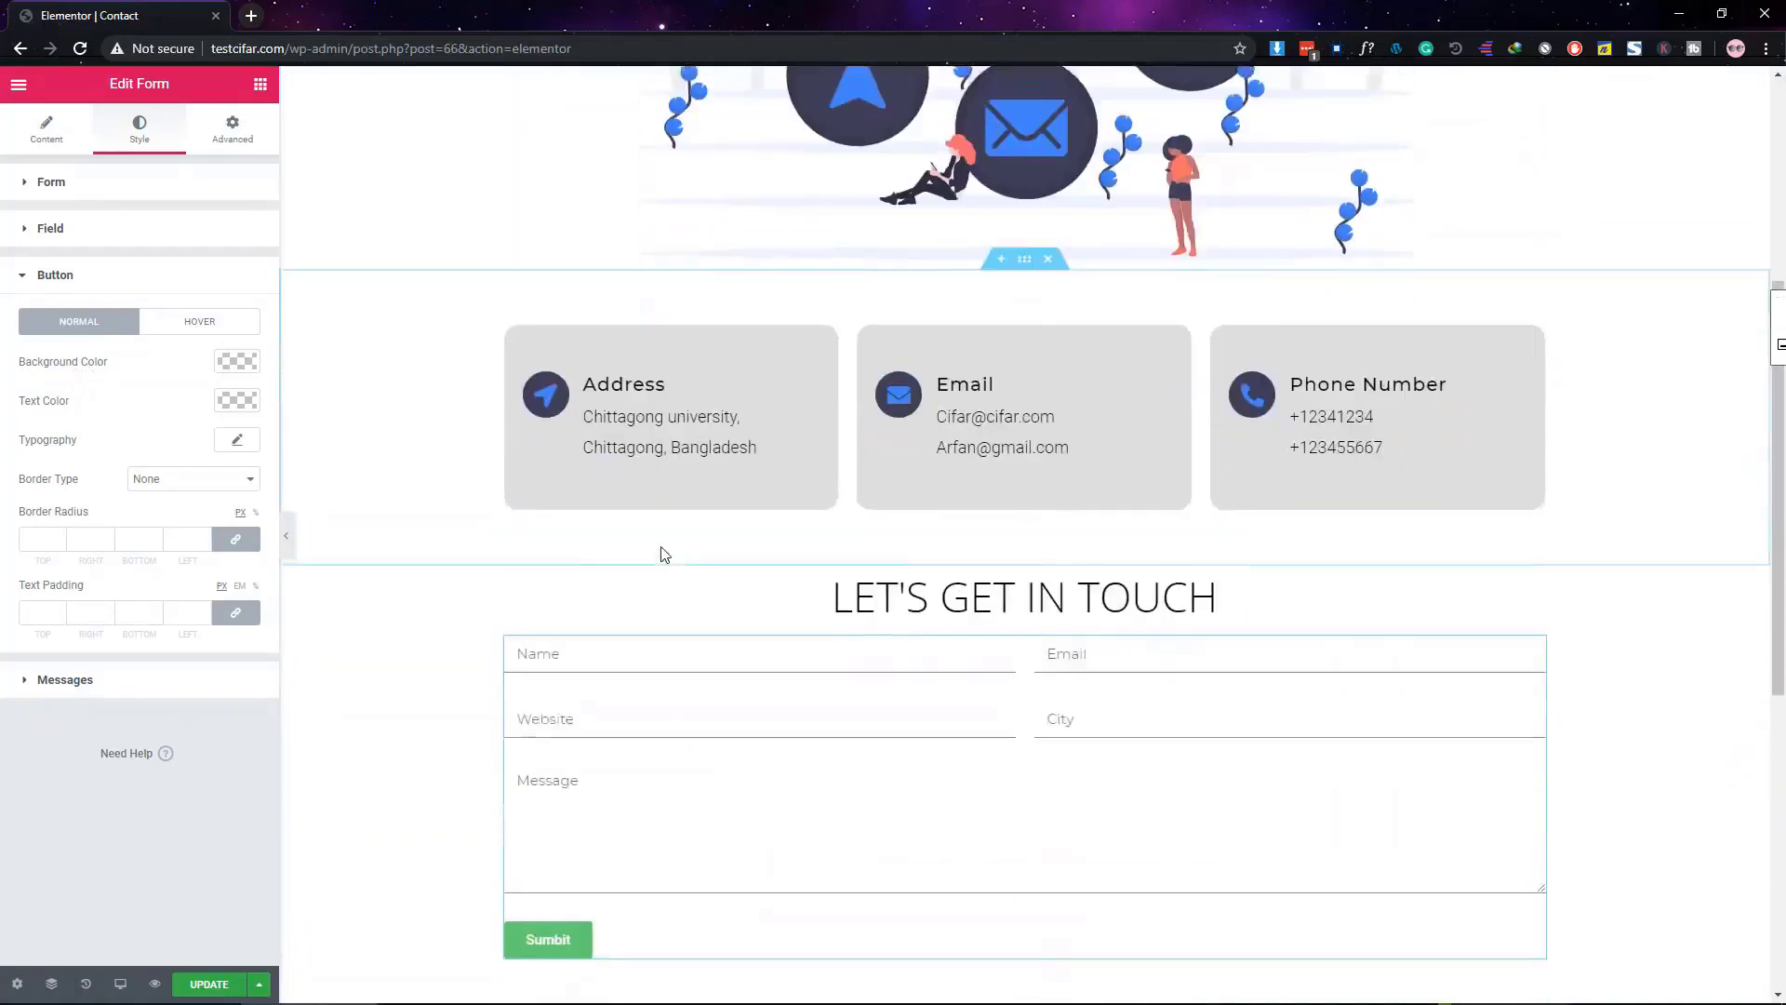
{"action": "left_click", "coordinate": [238, 363]}
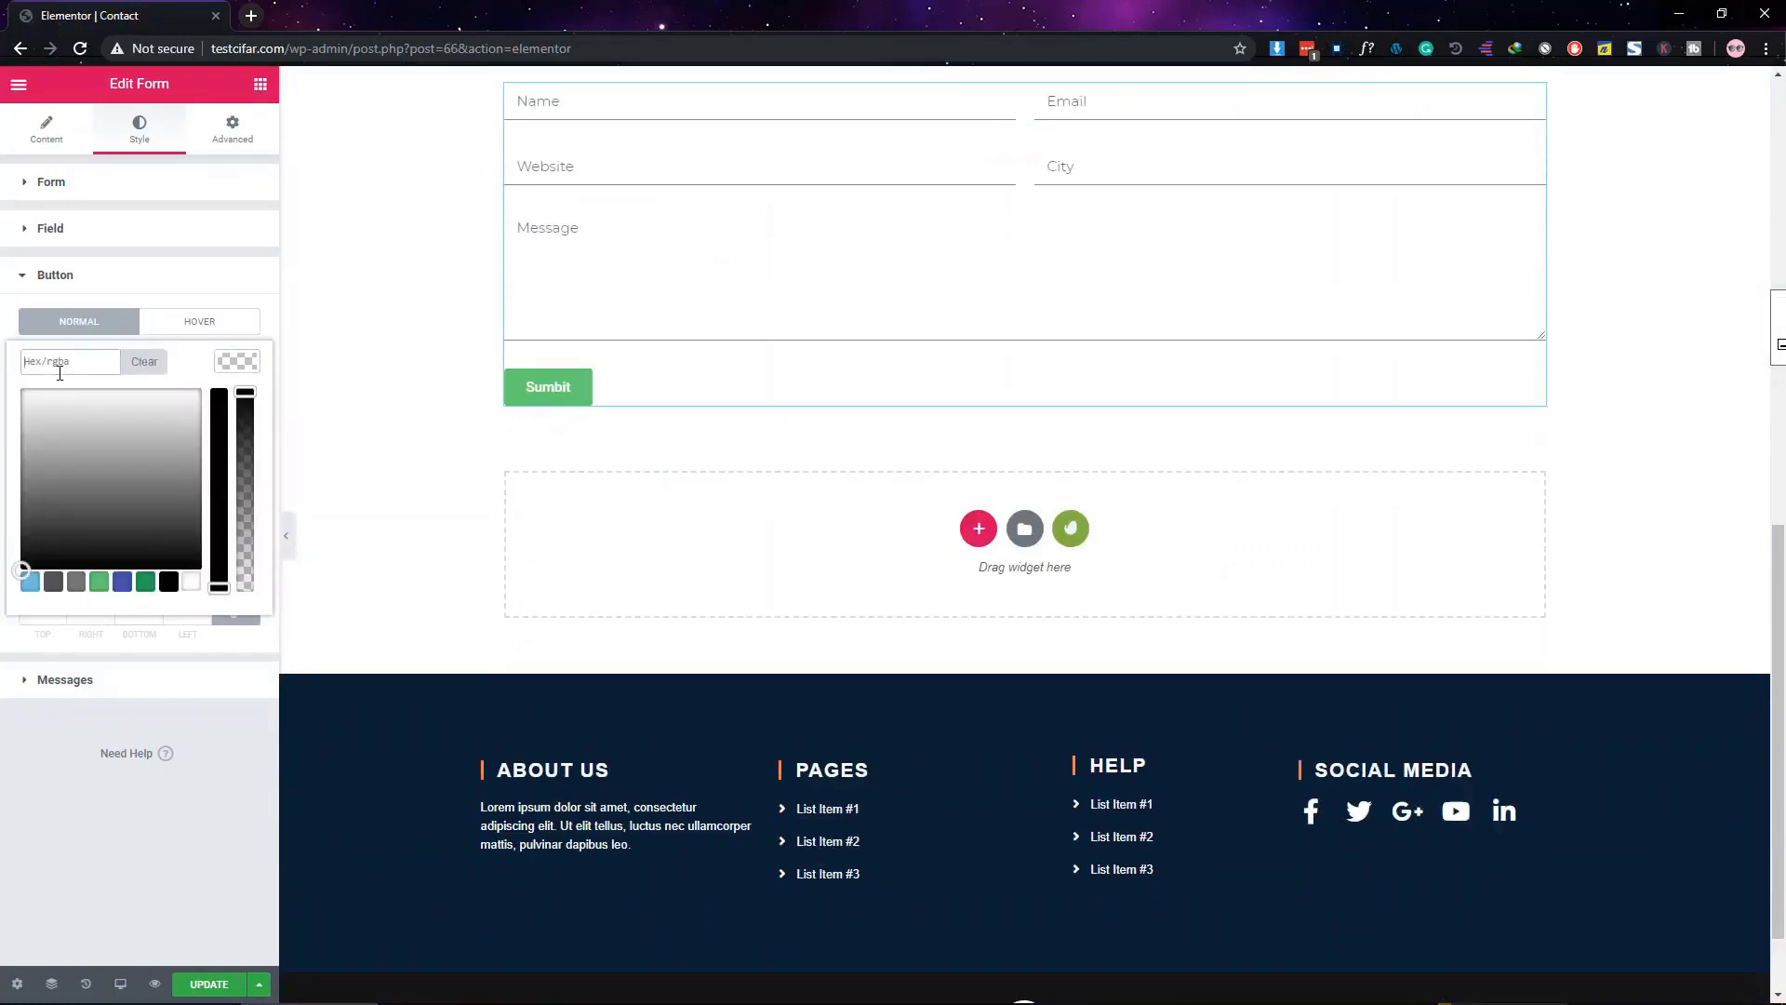
{"action": "scroll", "coordinate": [710, 598], "scroll_direction": "up", "scroll_amount": 7}
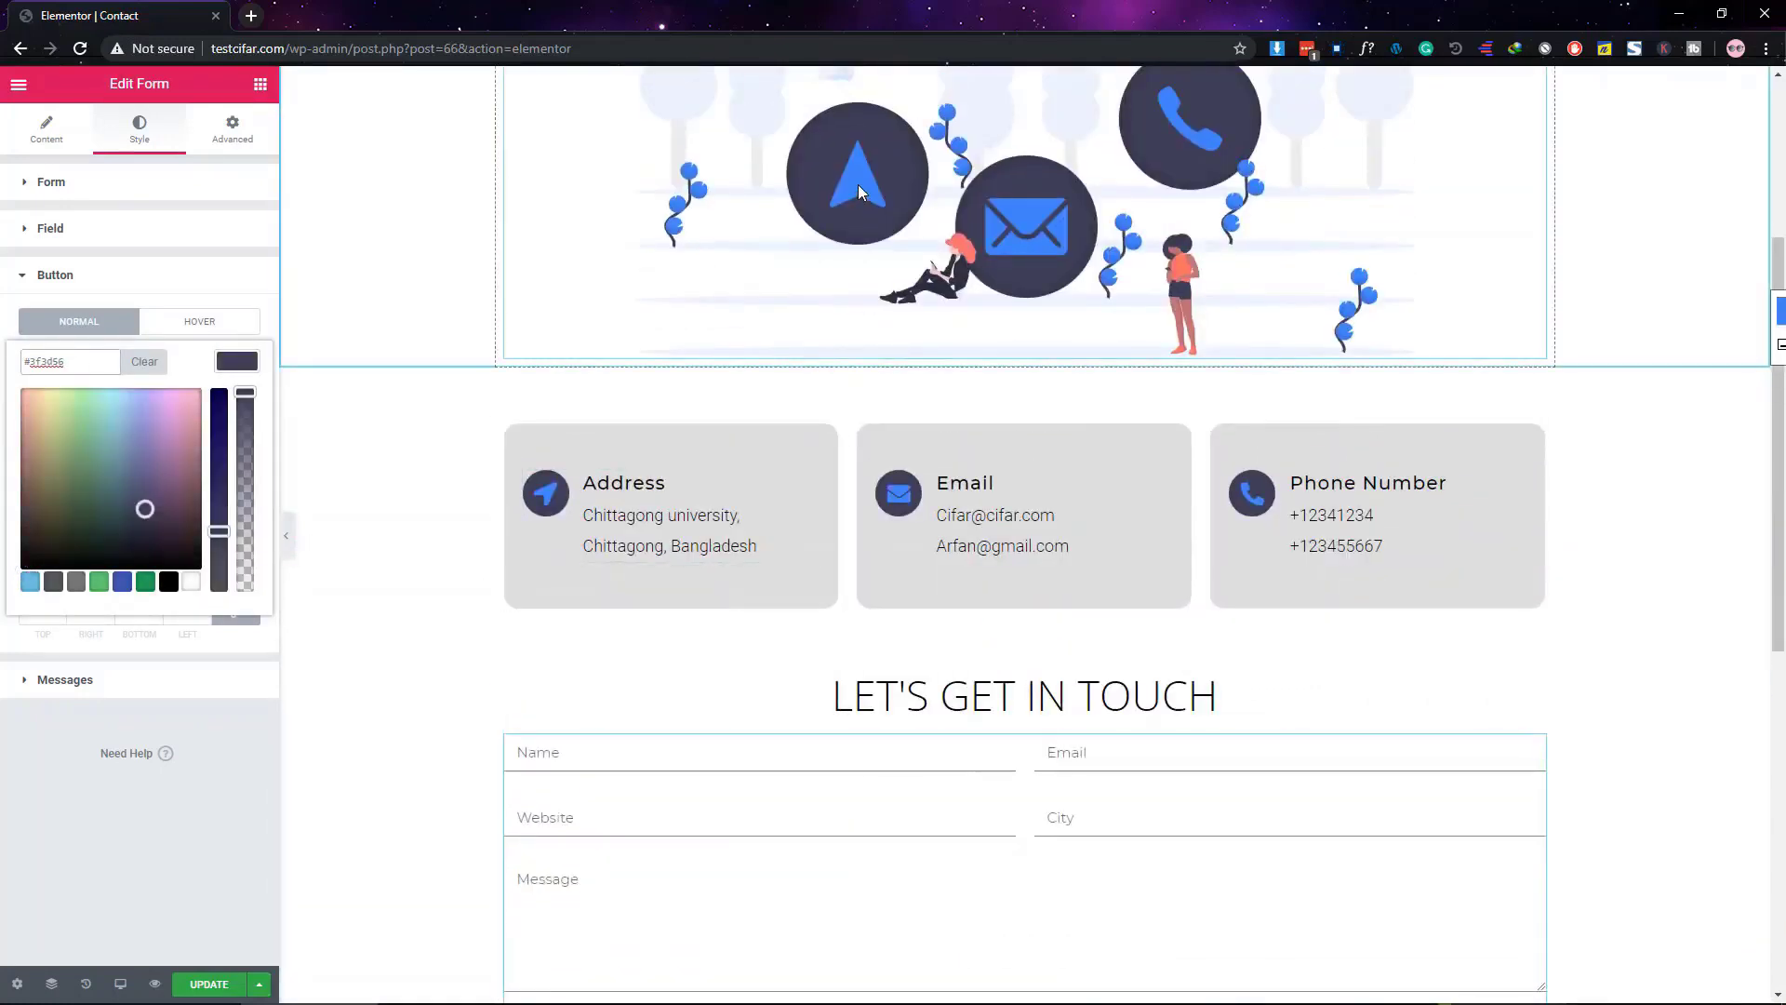
{"action": "scroll", "coordinate": [590, 638], "scroll_direction": "down", "scroll_amount": 6}
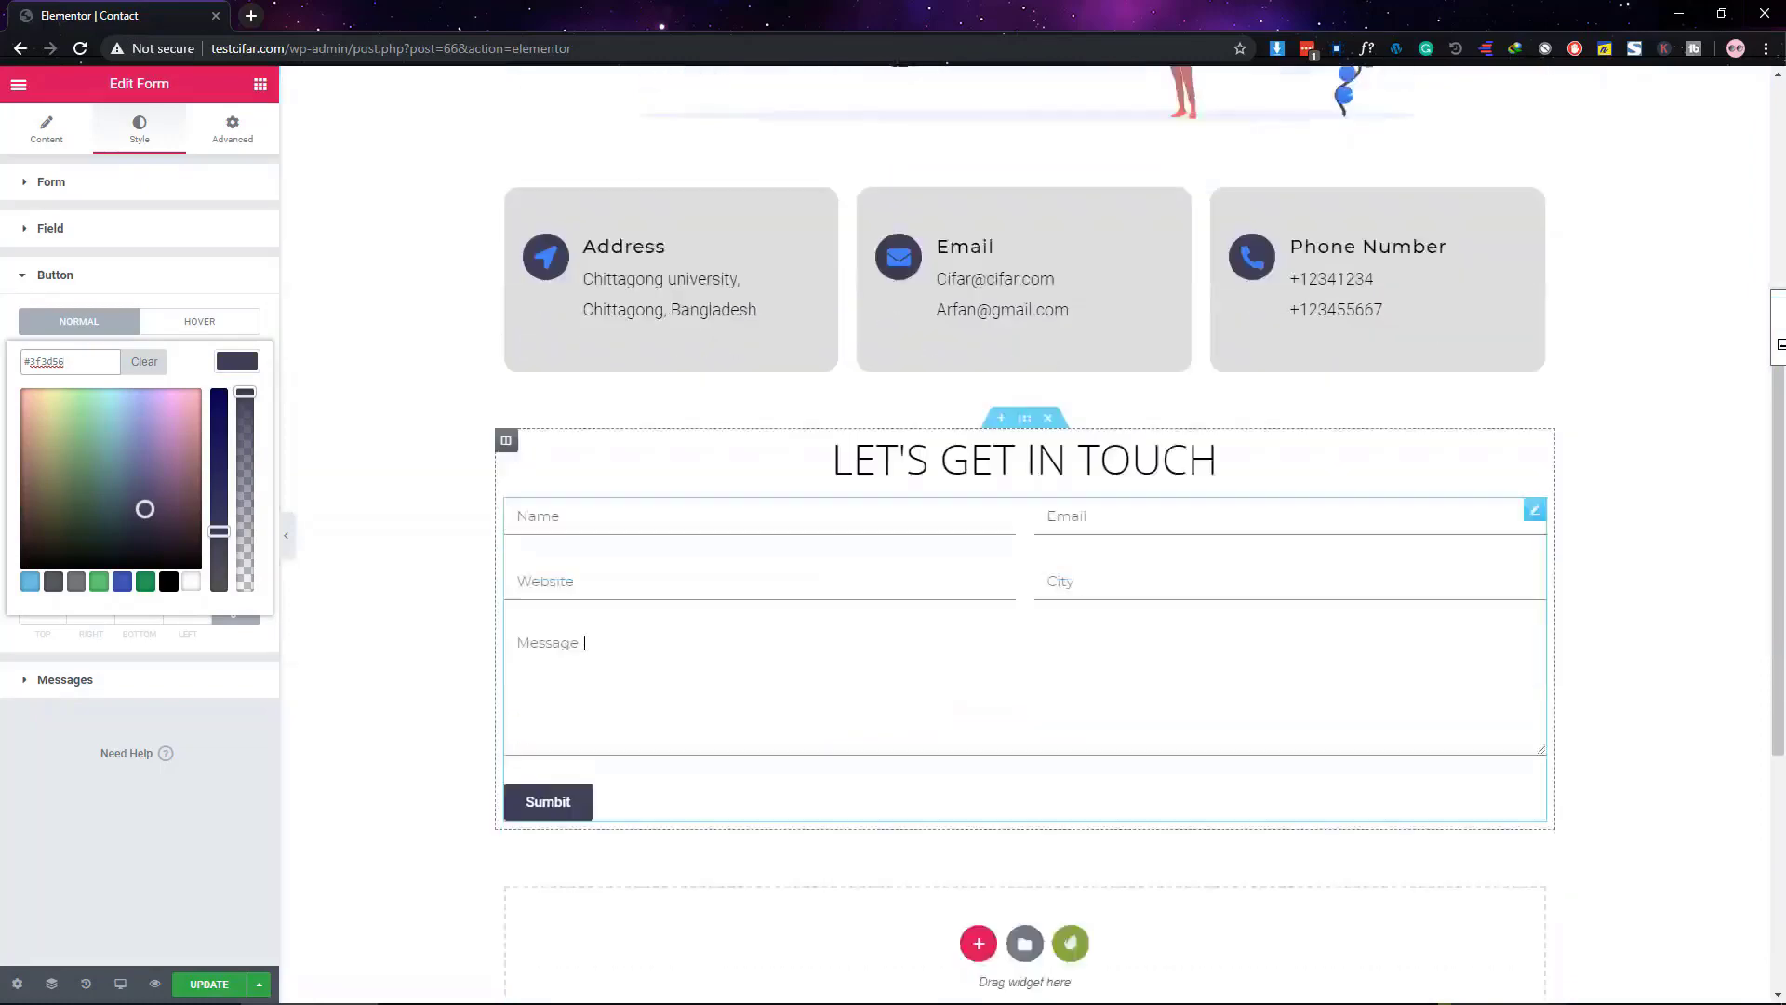
{"action": "left_click", "coordinate": [157, 788]}
{"action": "left_click", "coordinate": [239, 400]}
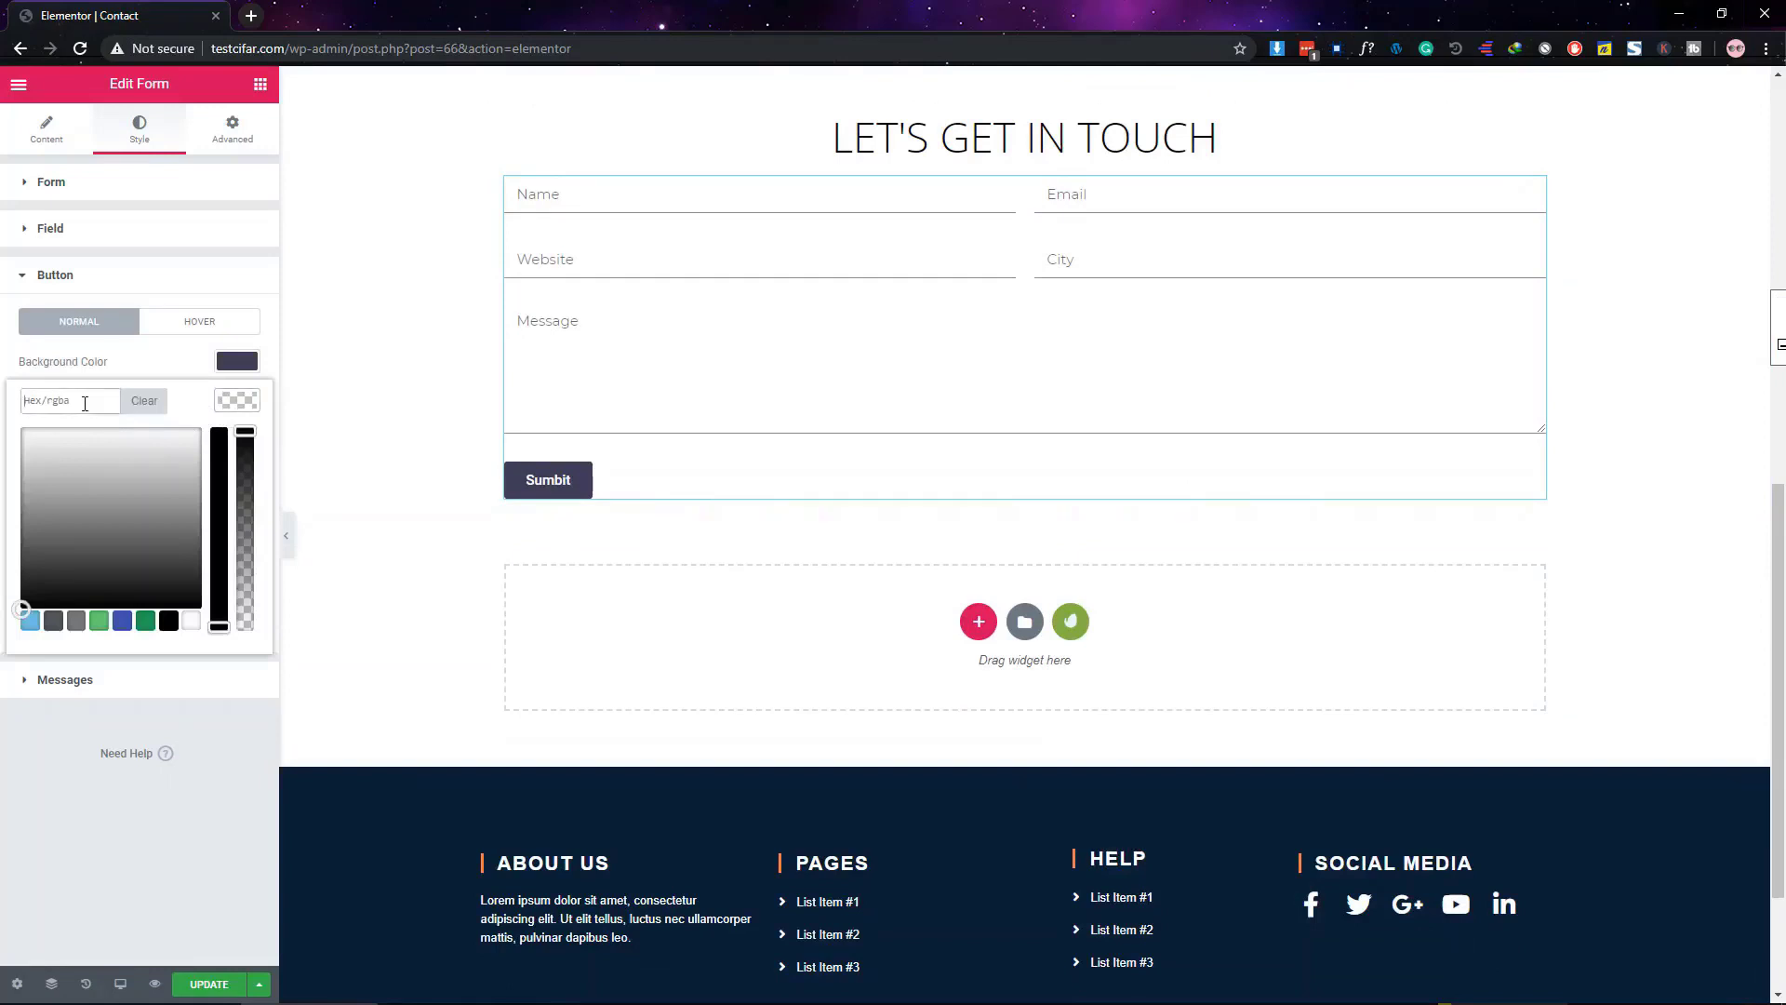
{"action": "left_click", "coordinate": [205, 817]}
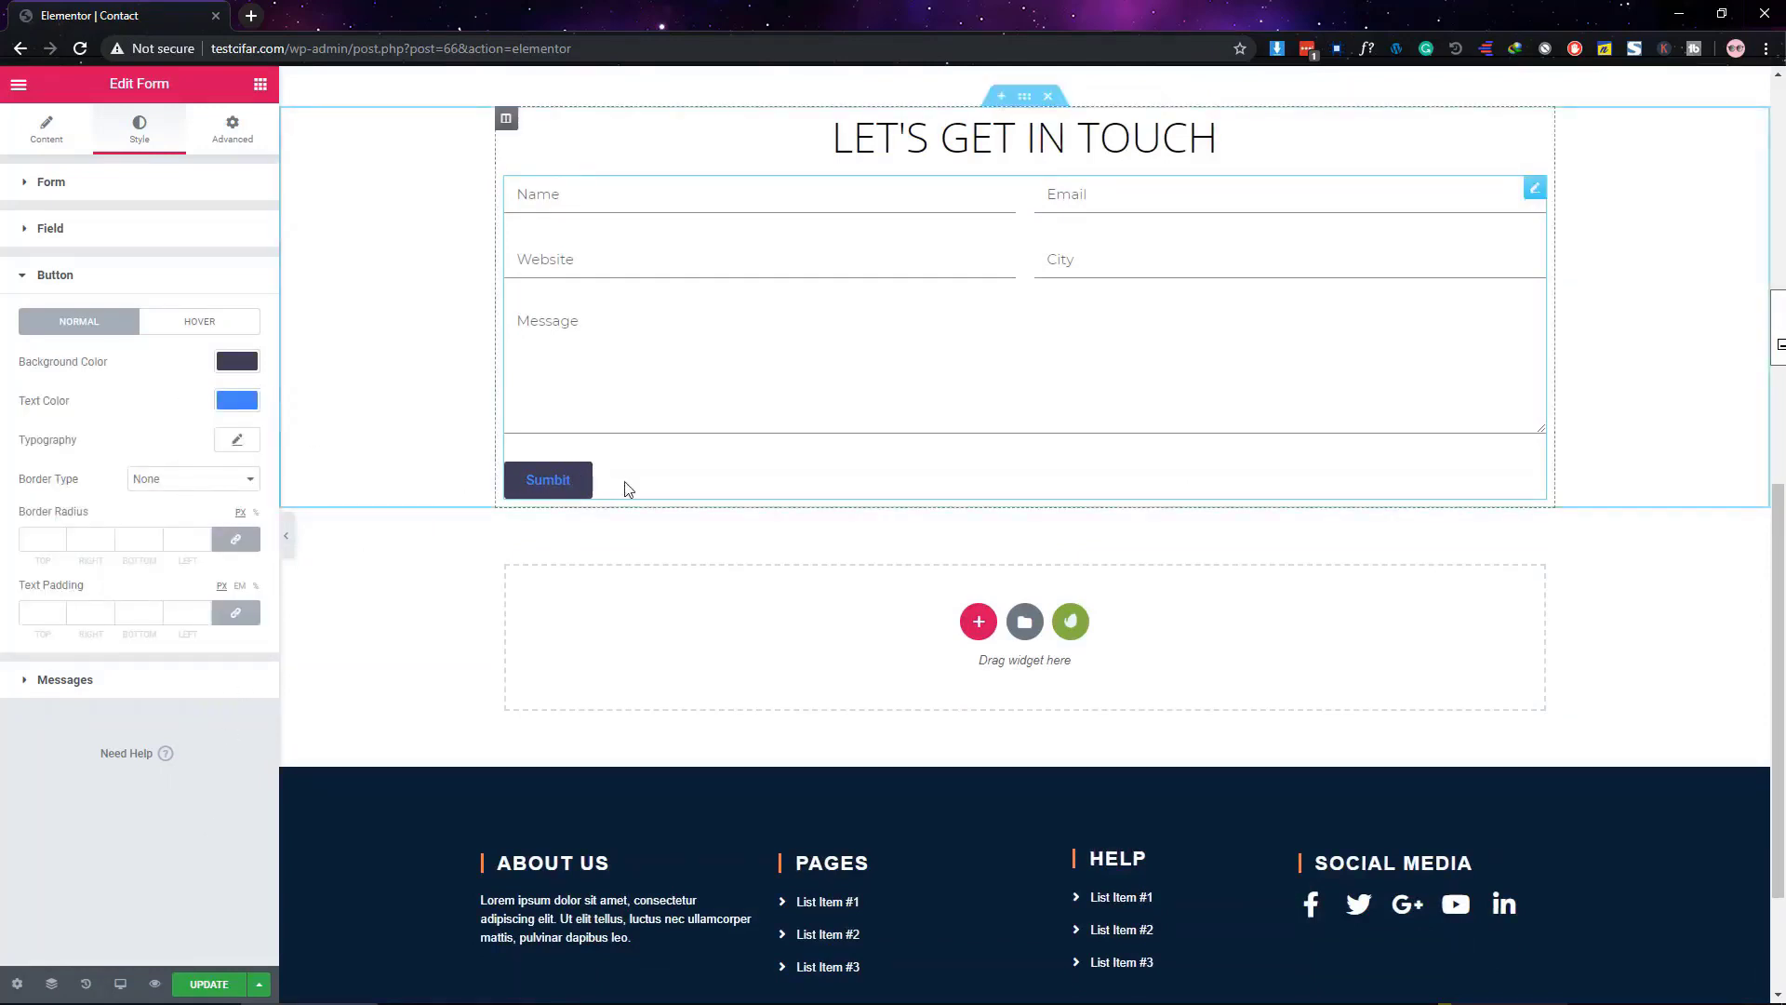
{"action": "left_click", "coordinate": [249, 410]}
{"action": "left_click", "coordinate": [193, 616]}
{"action": "left_click", "coordinate": [208, 813]}
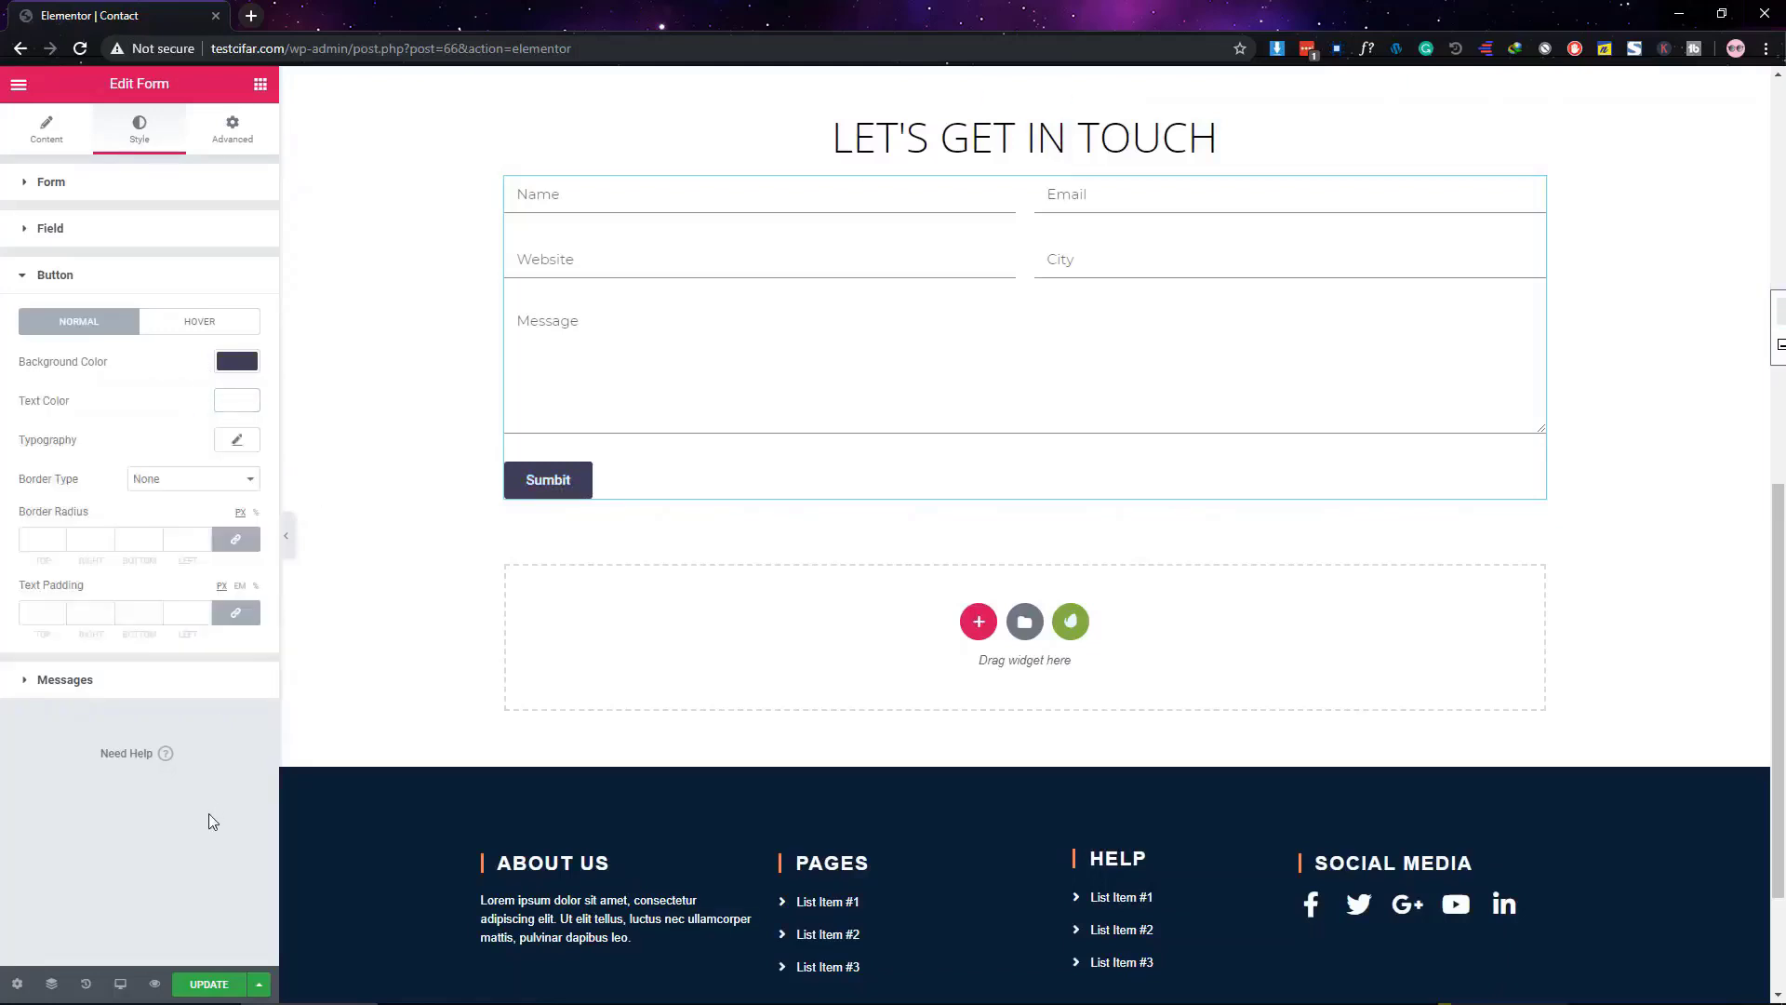
Set the button typography to Montserrat at size 18
{"action": "left_click", "coordinate": [235, 443]}
{"action": "left_click", "coordinate": [156, 495]}
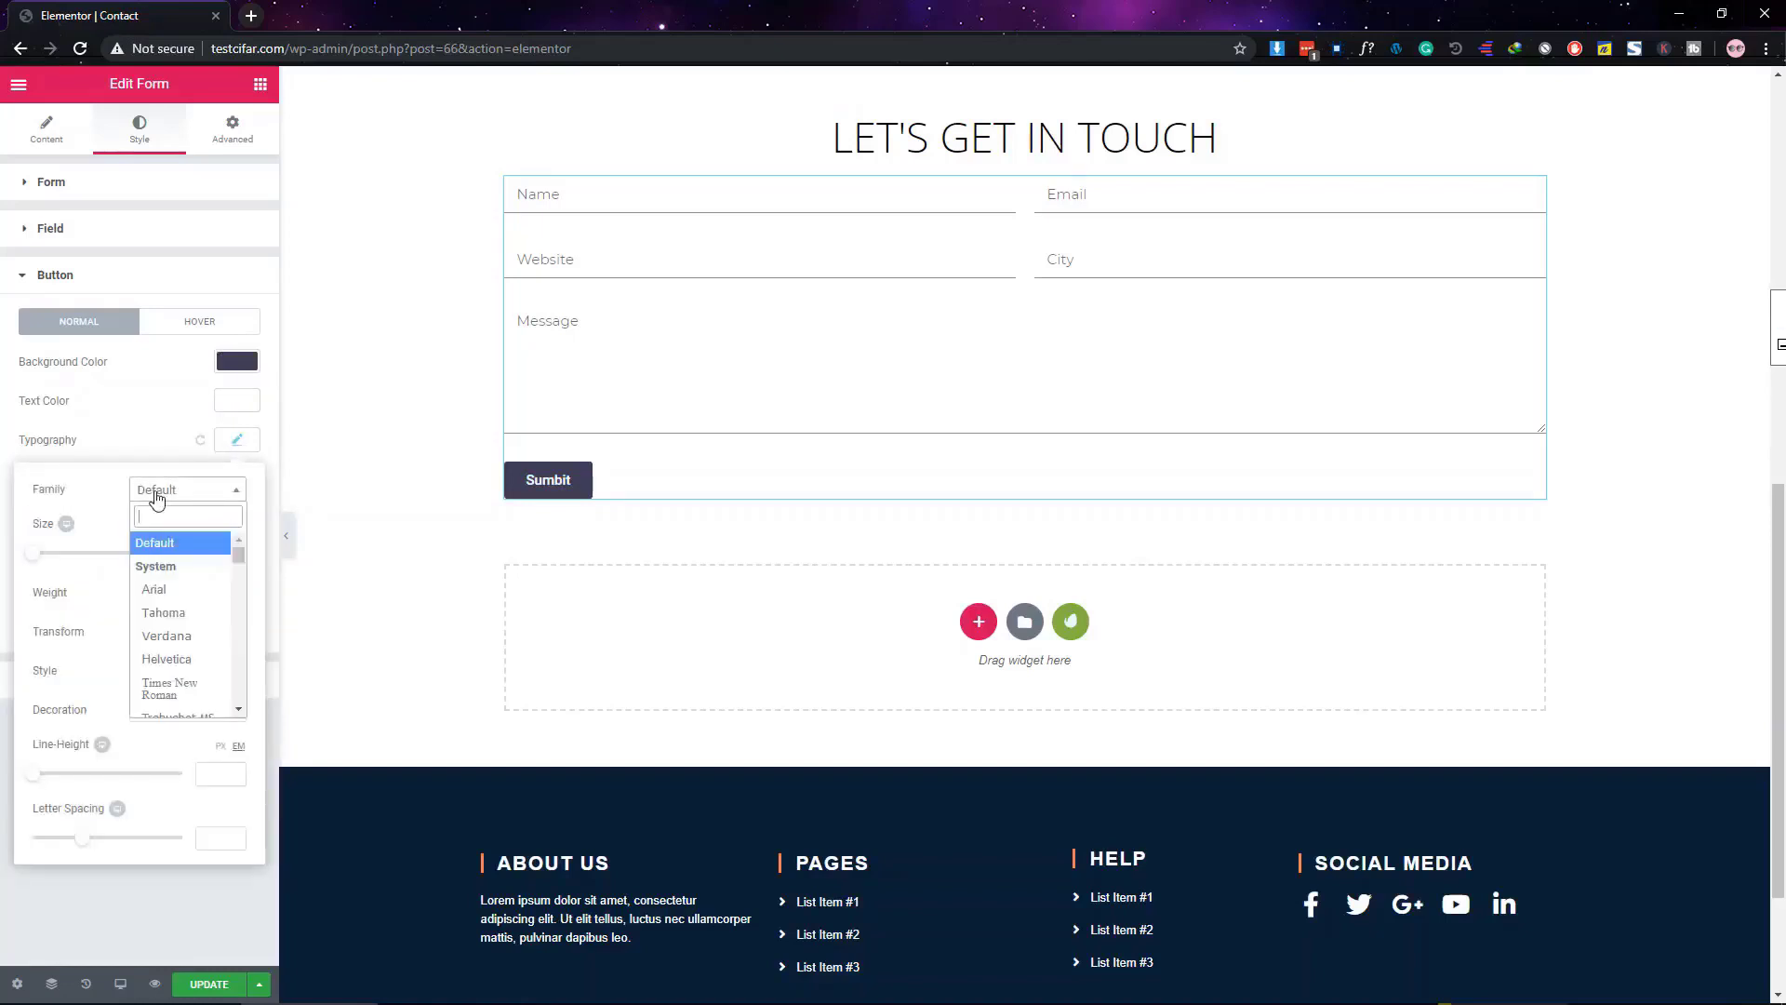
{"action": "type", "text": "mont"}
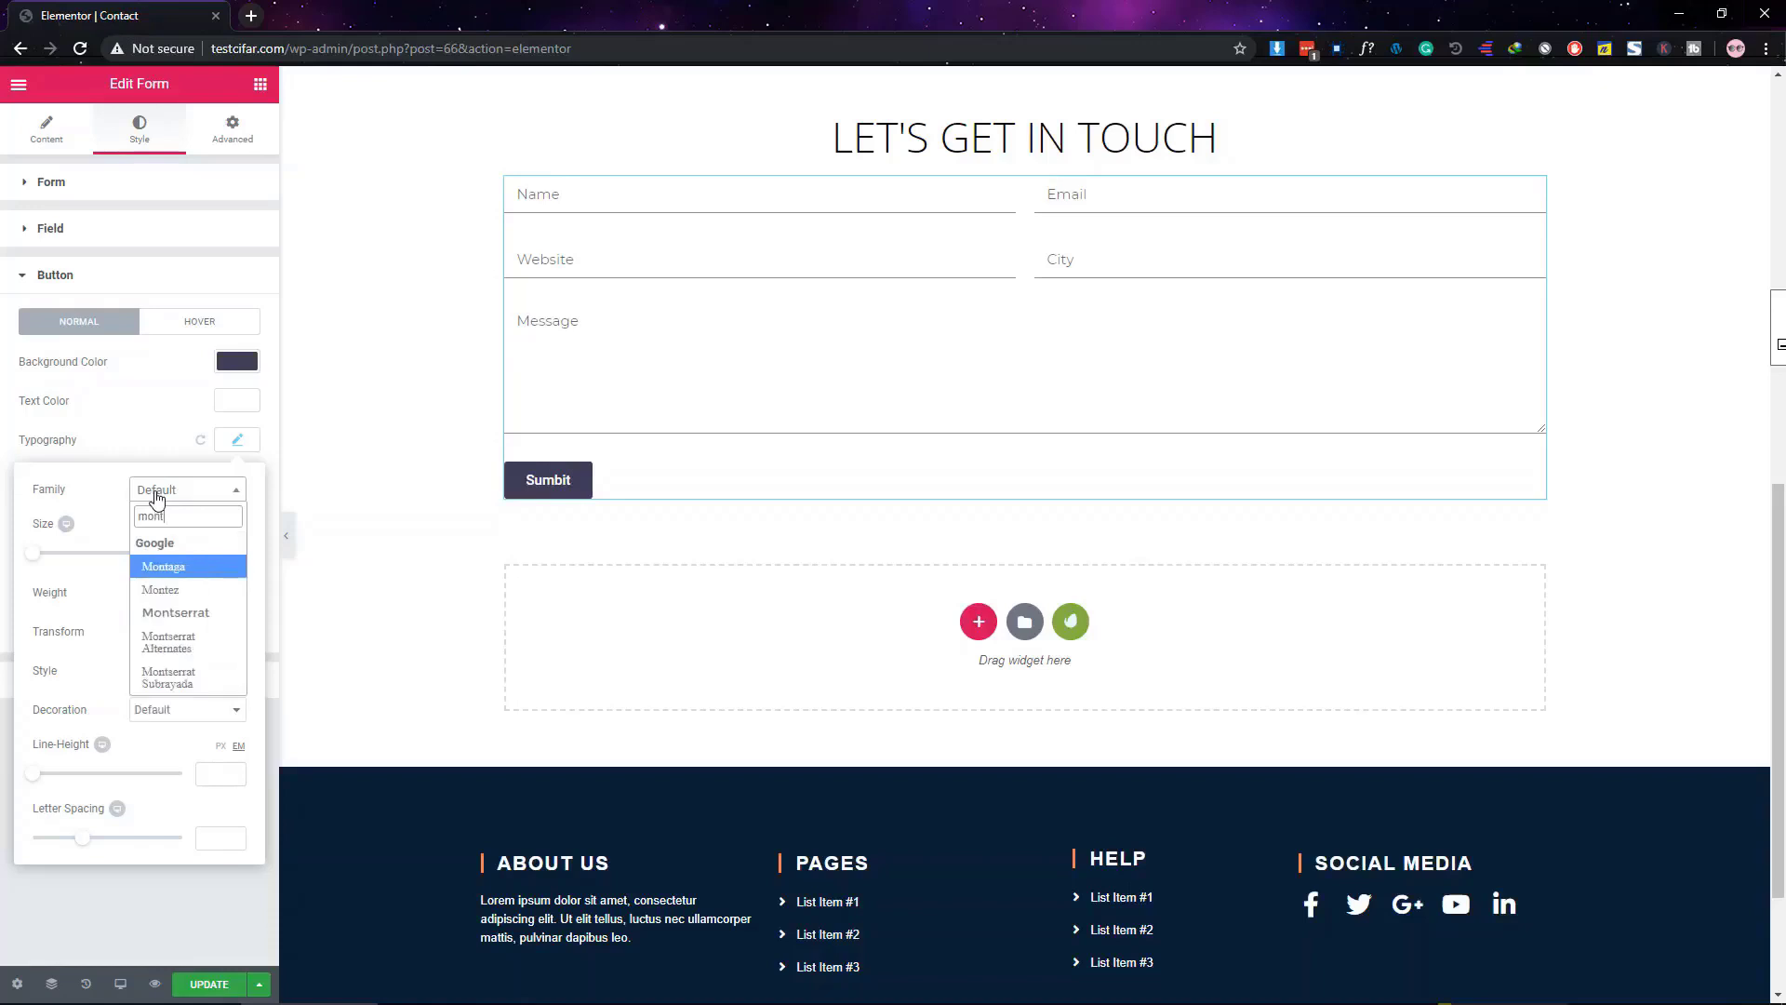
{"action": "key", "text": "Return"}
{"action": "left_click", "coordinate": [156, 496]}
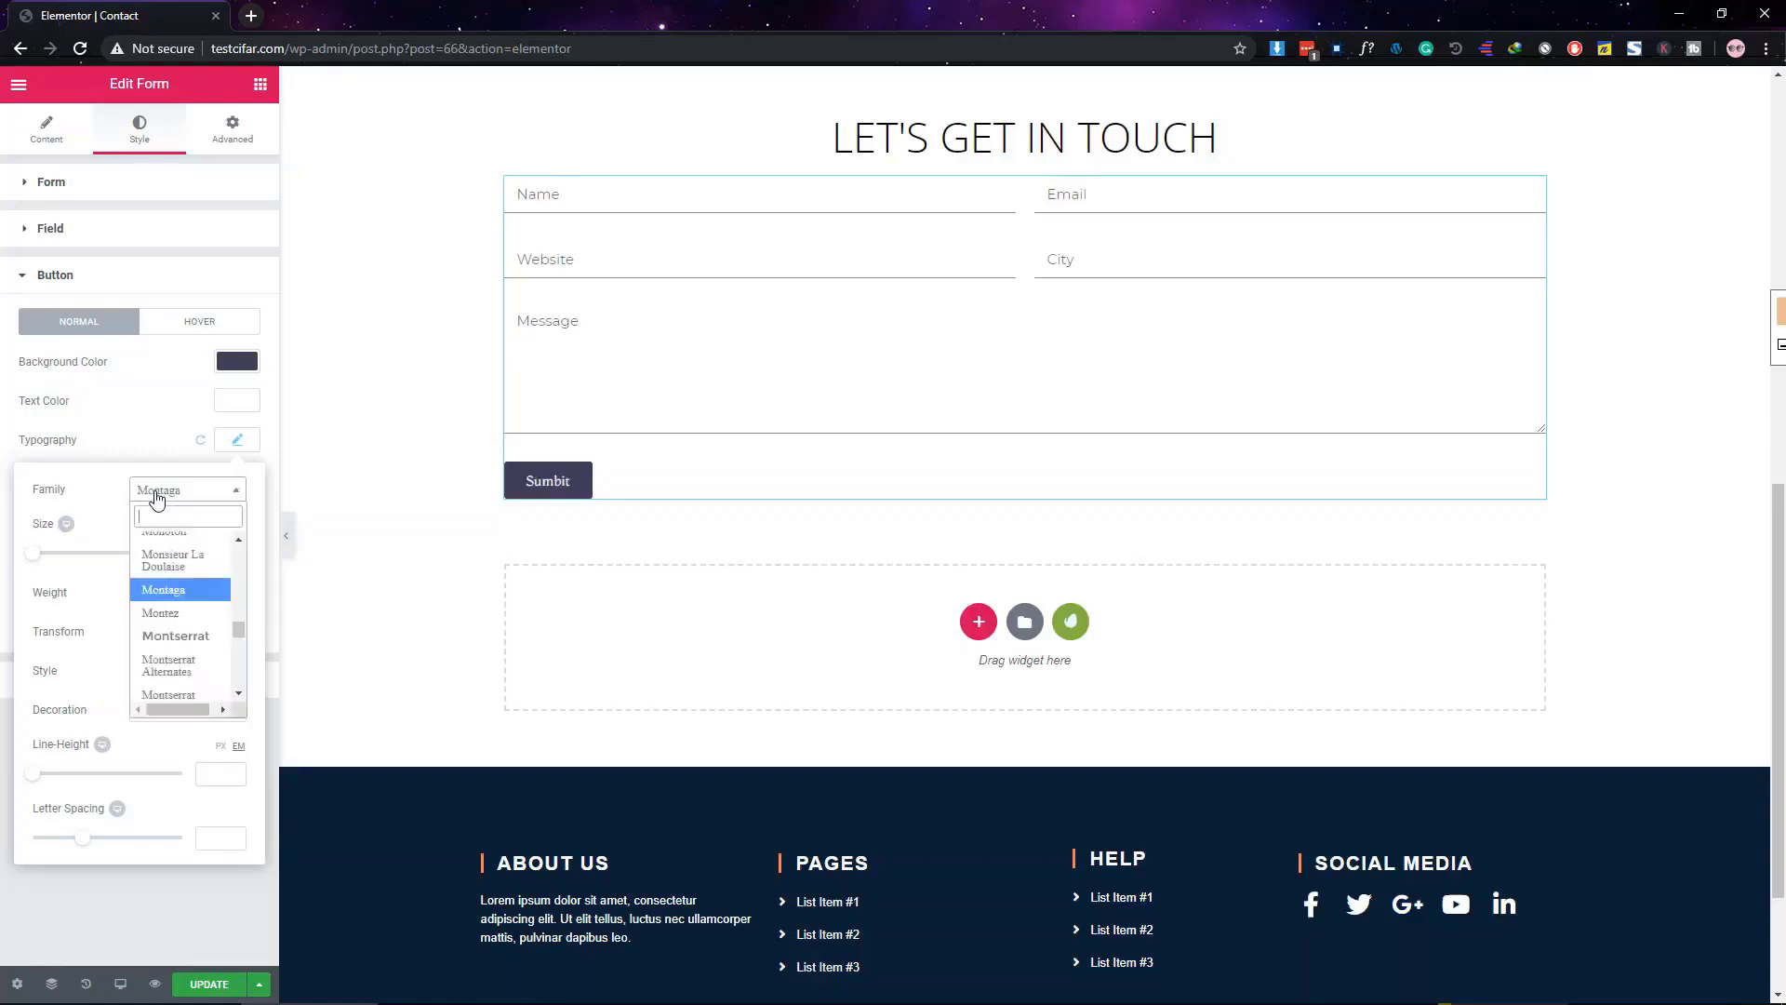
{"action": "type", "text": "montserr"}
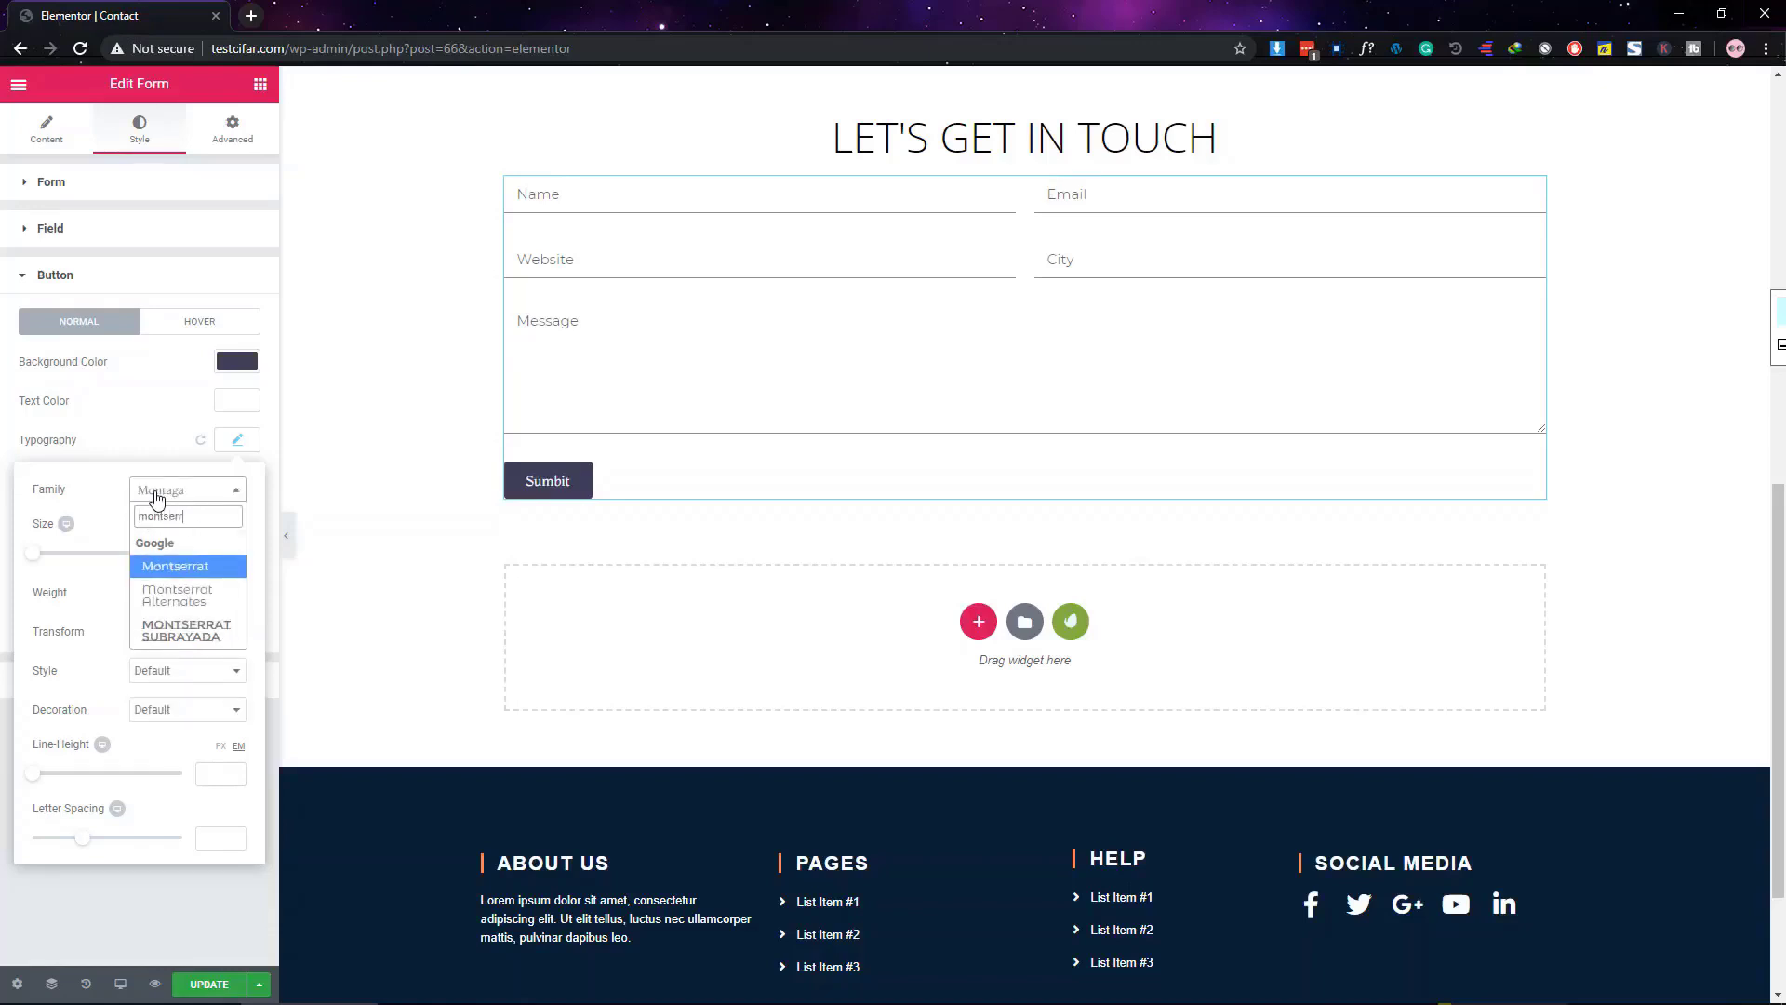
{"action": "key", "text": "Return"}
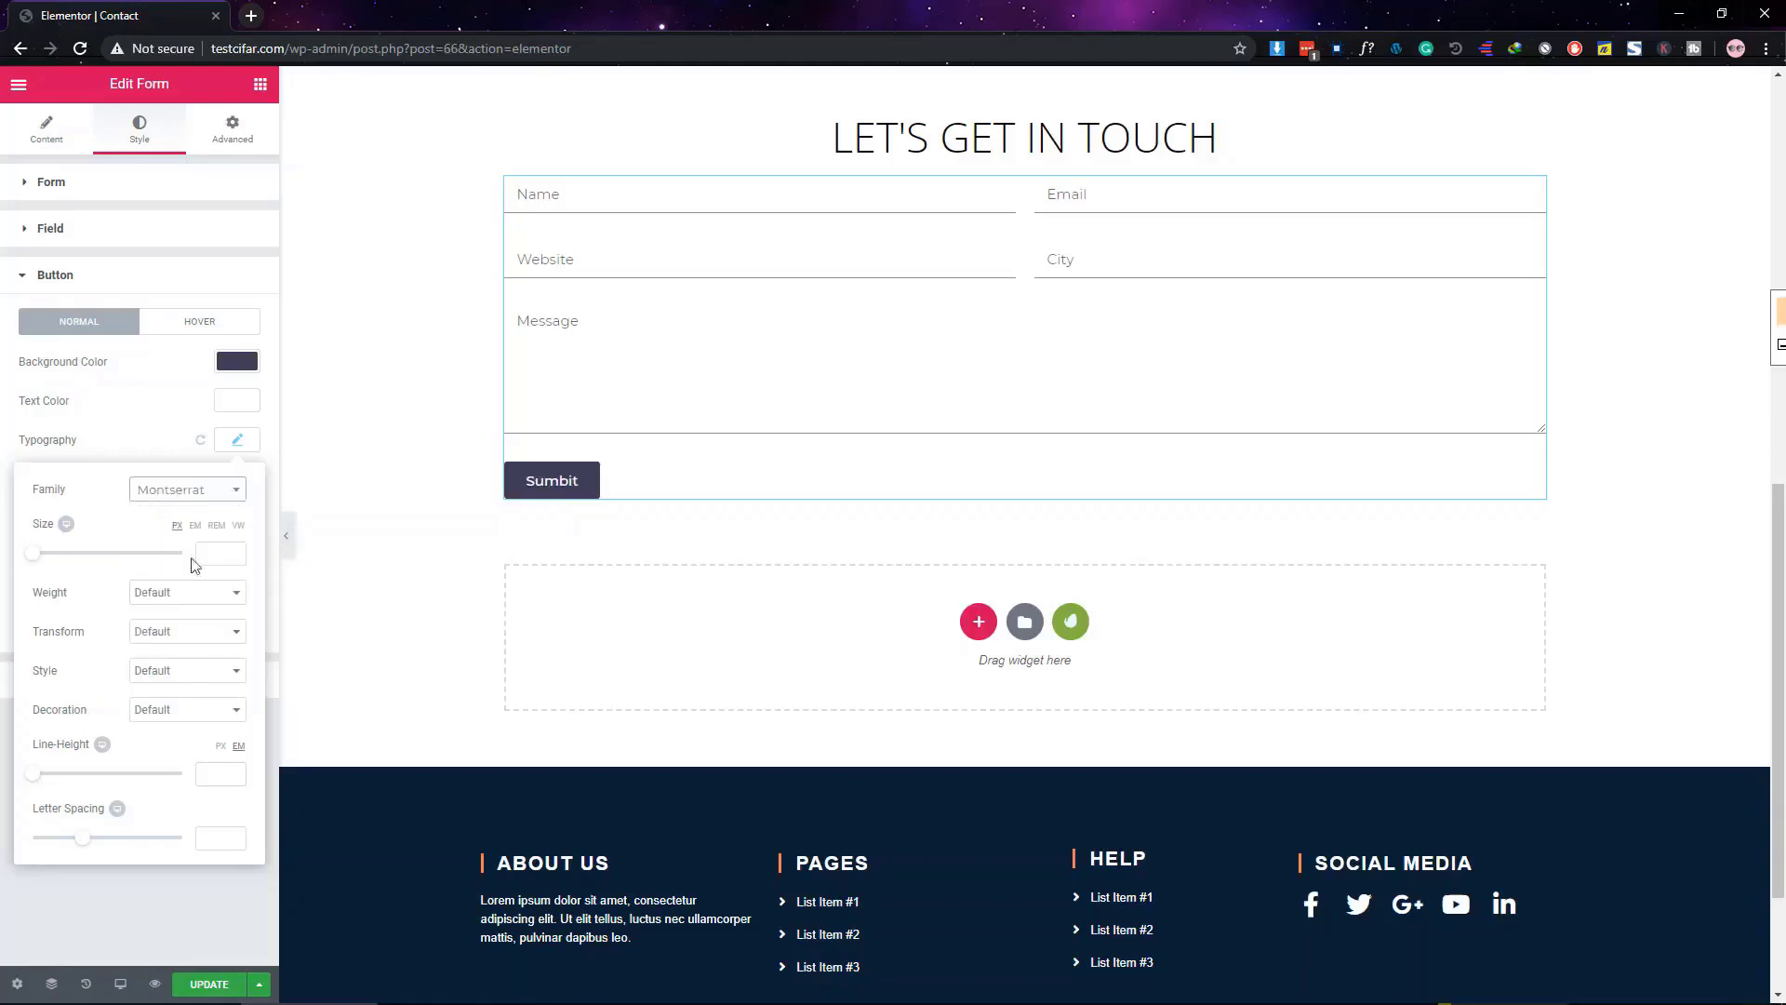
{"action": "left_click", "coordinate": [224, 552]}
{"action": "type", "text": "18"}
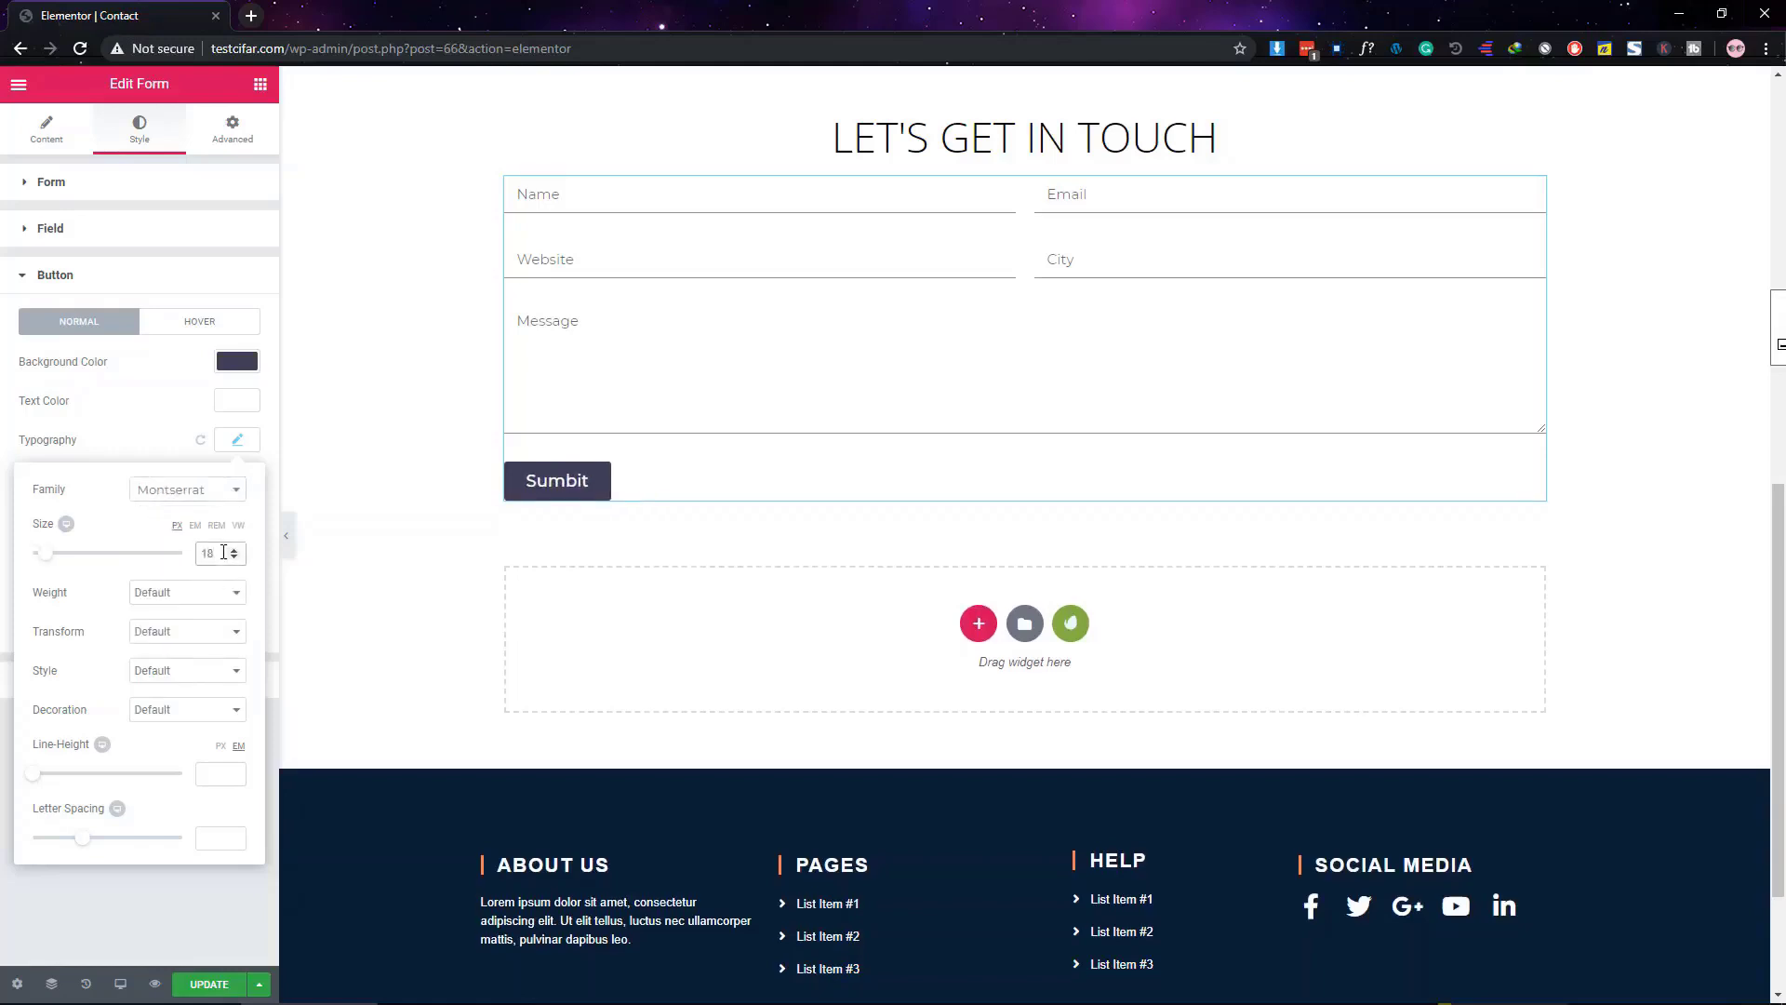
Make the button text uppercase, weight 500, with letter spacing 2
{"action": "left_click", "coordinate": [193, 638]}
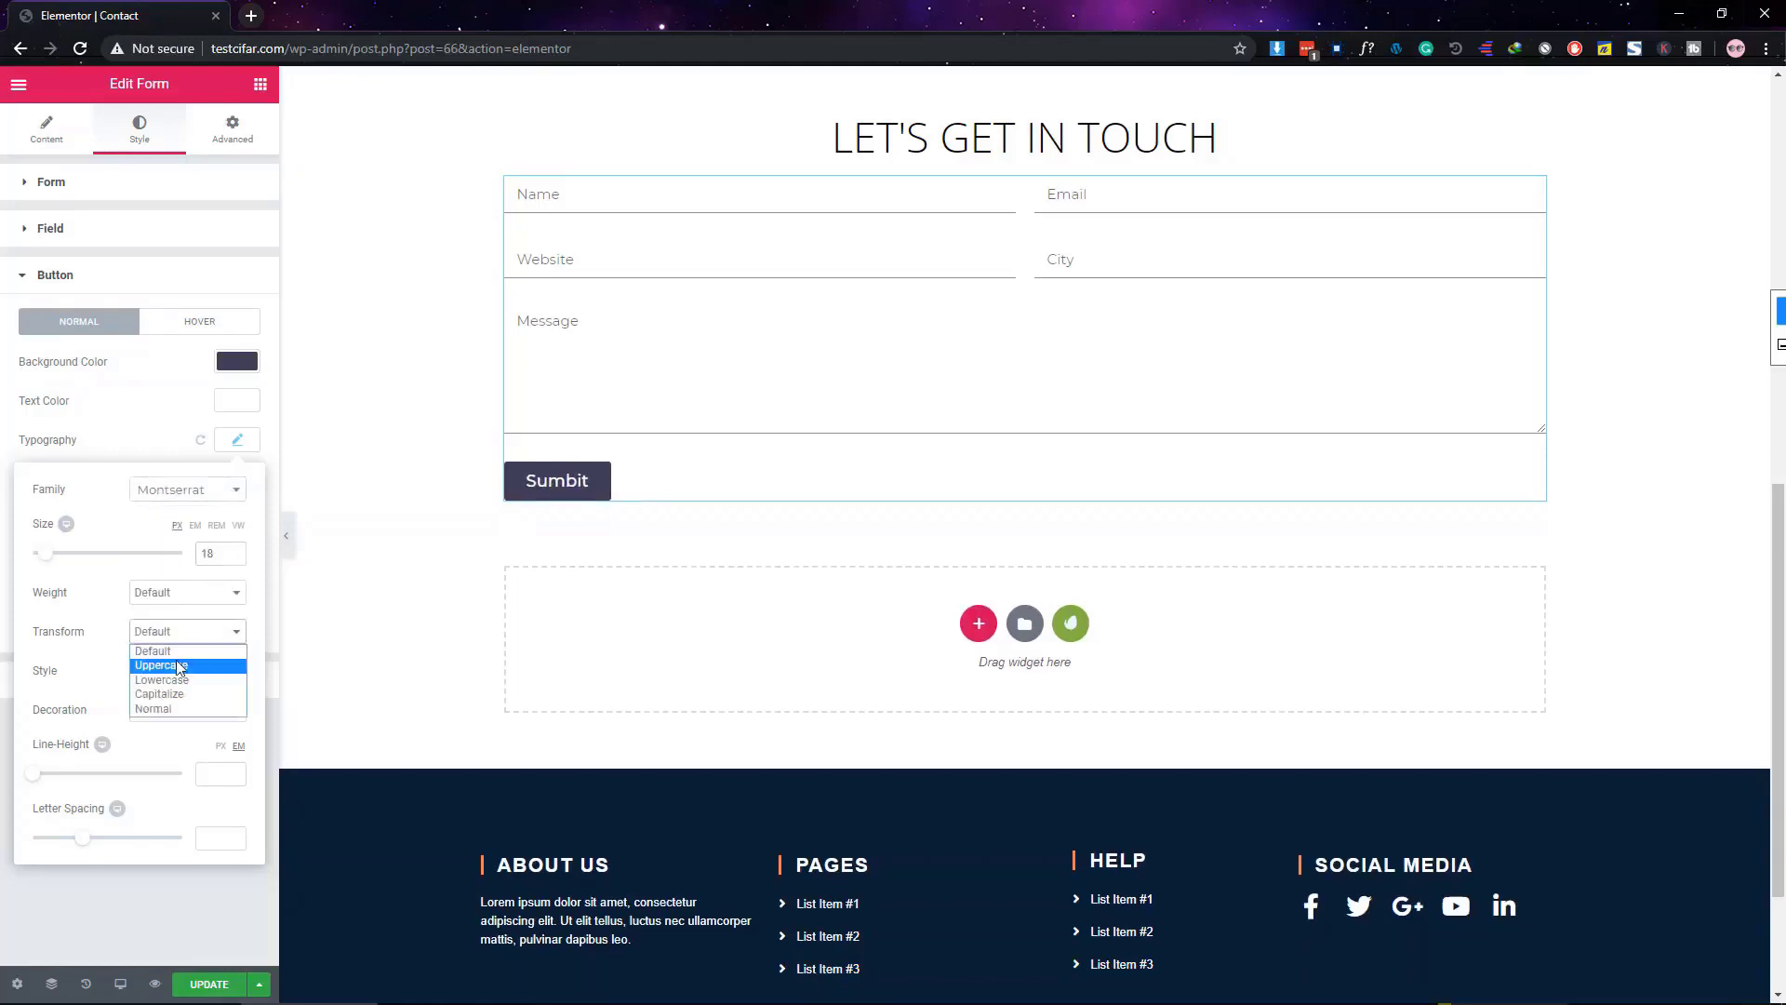
{"action": "left_click", "coordinate": [176, 671]}
{"action": "left_click", "coordinate": [179, 598]}
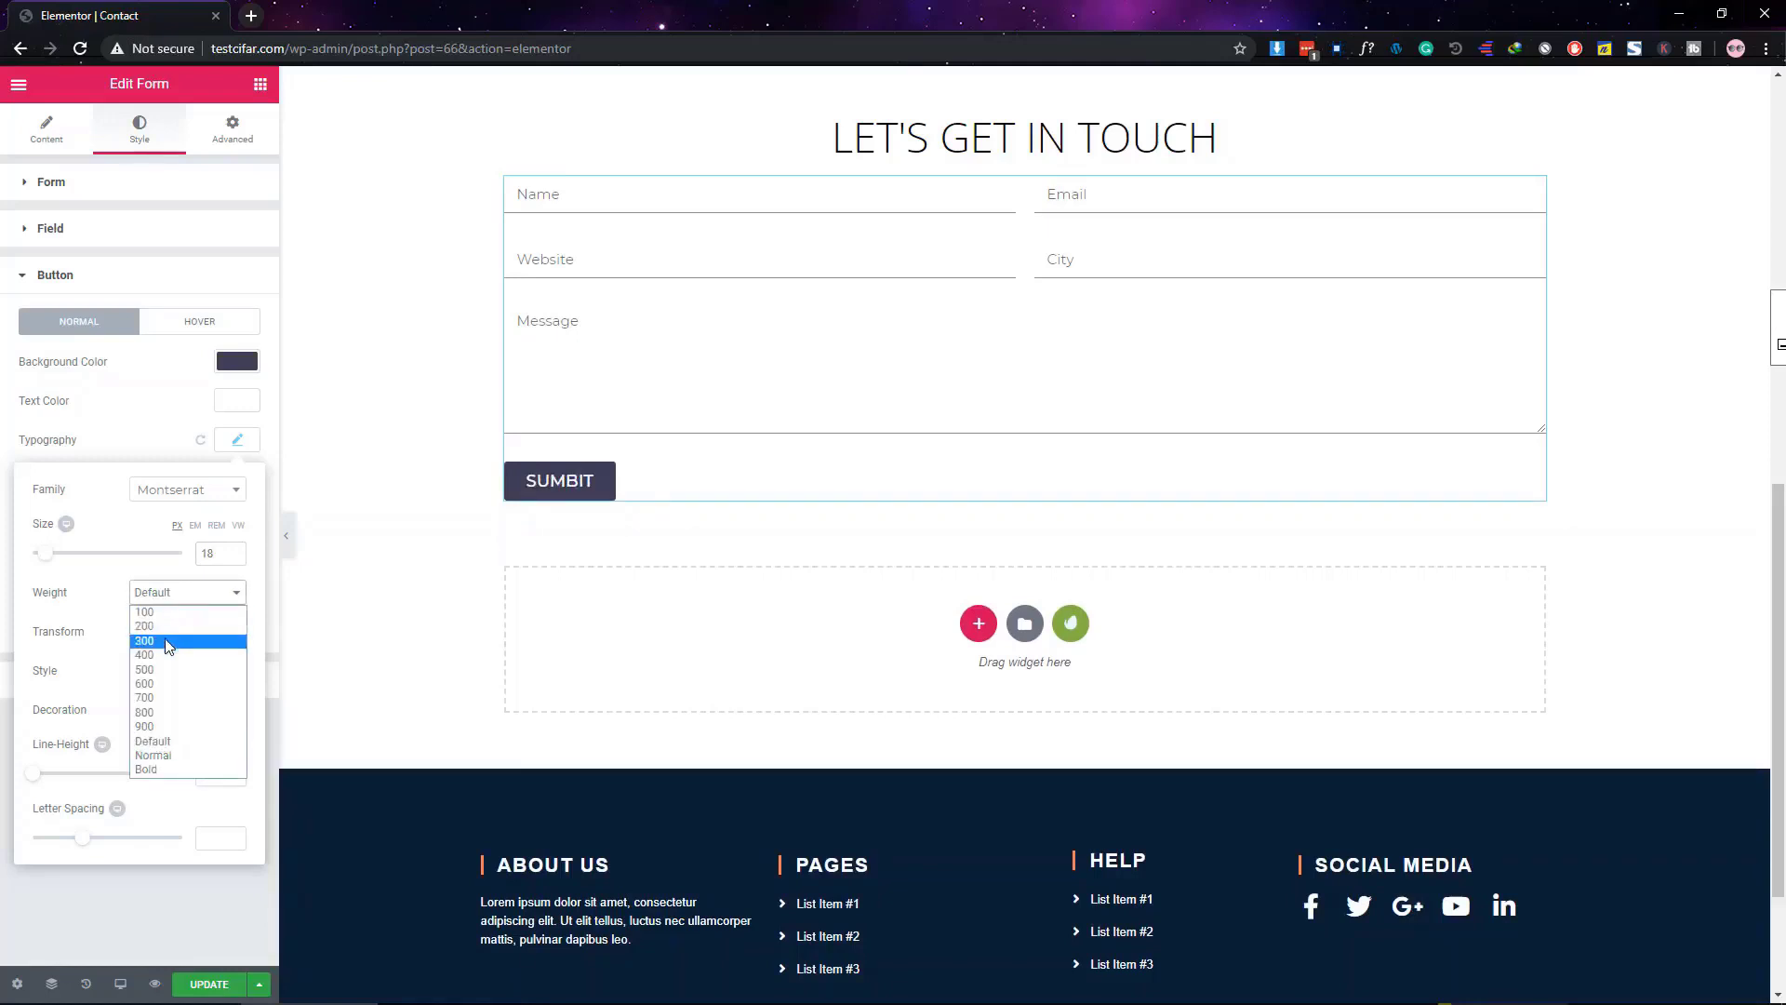
{"action": "left_click", "coordinate": [164, 640]}
{"action": "left_click", "coordinate": [204, 602]}
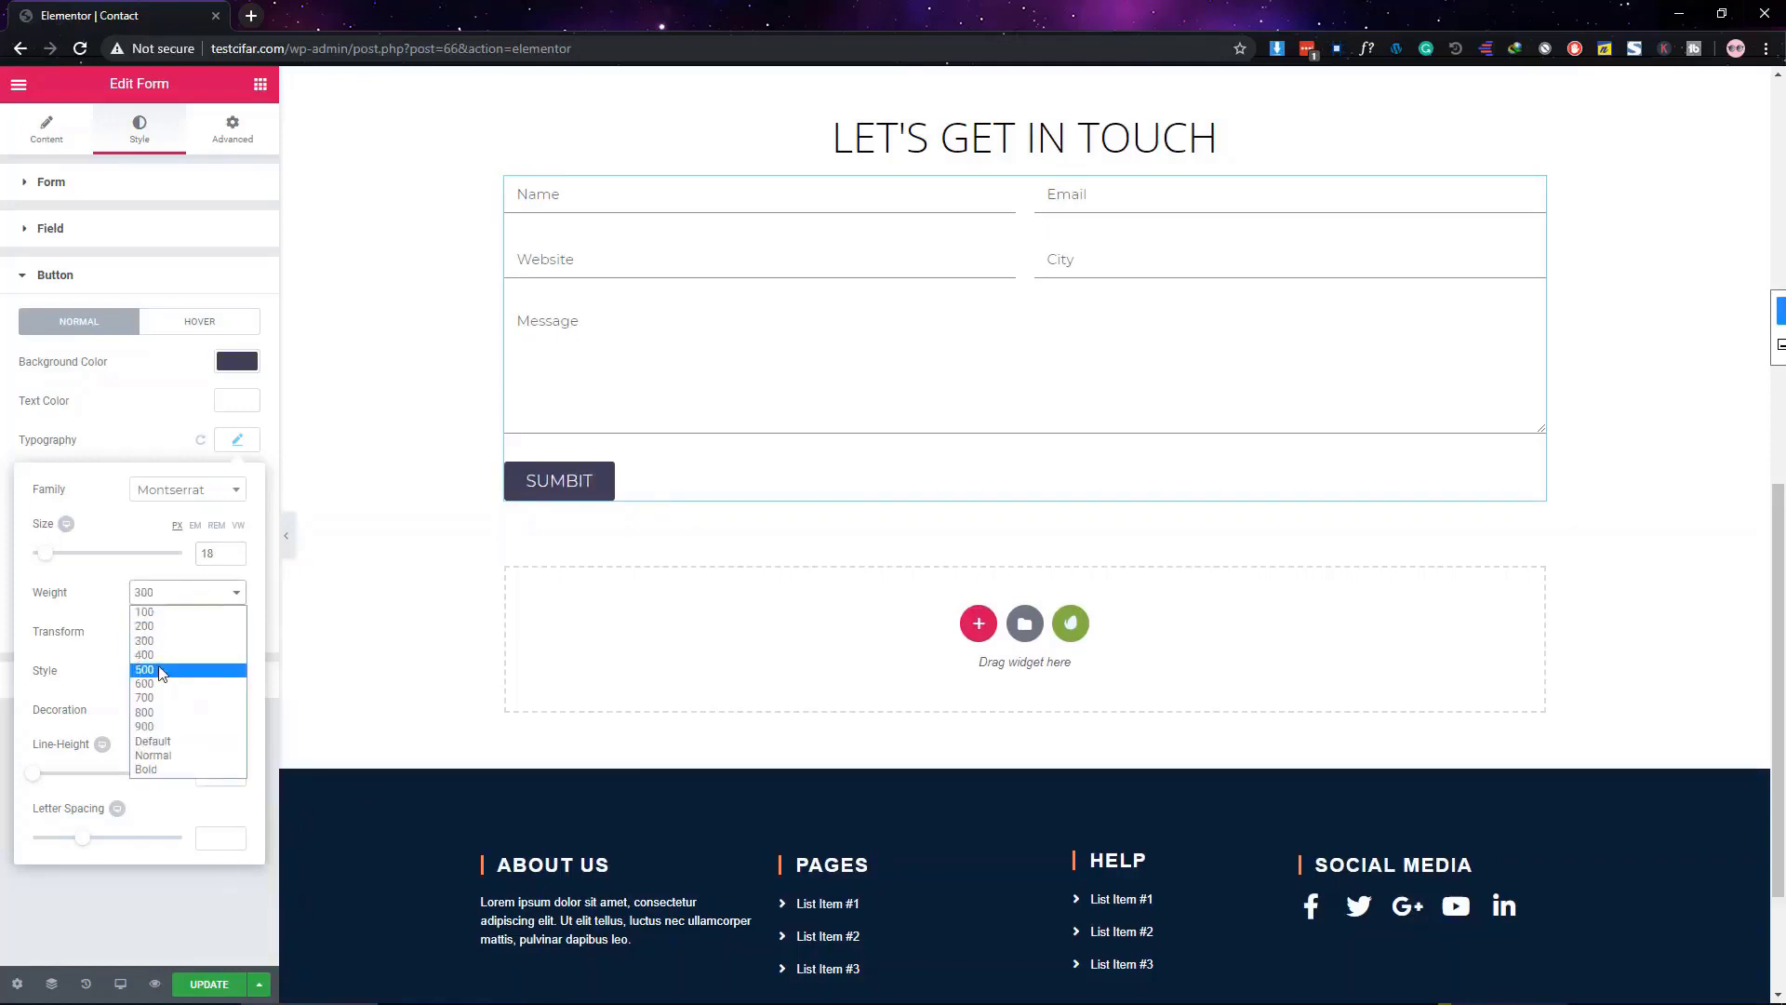
{"action": "left_click", "coordinate": [167, 672]}
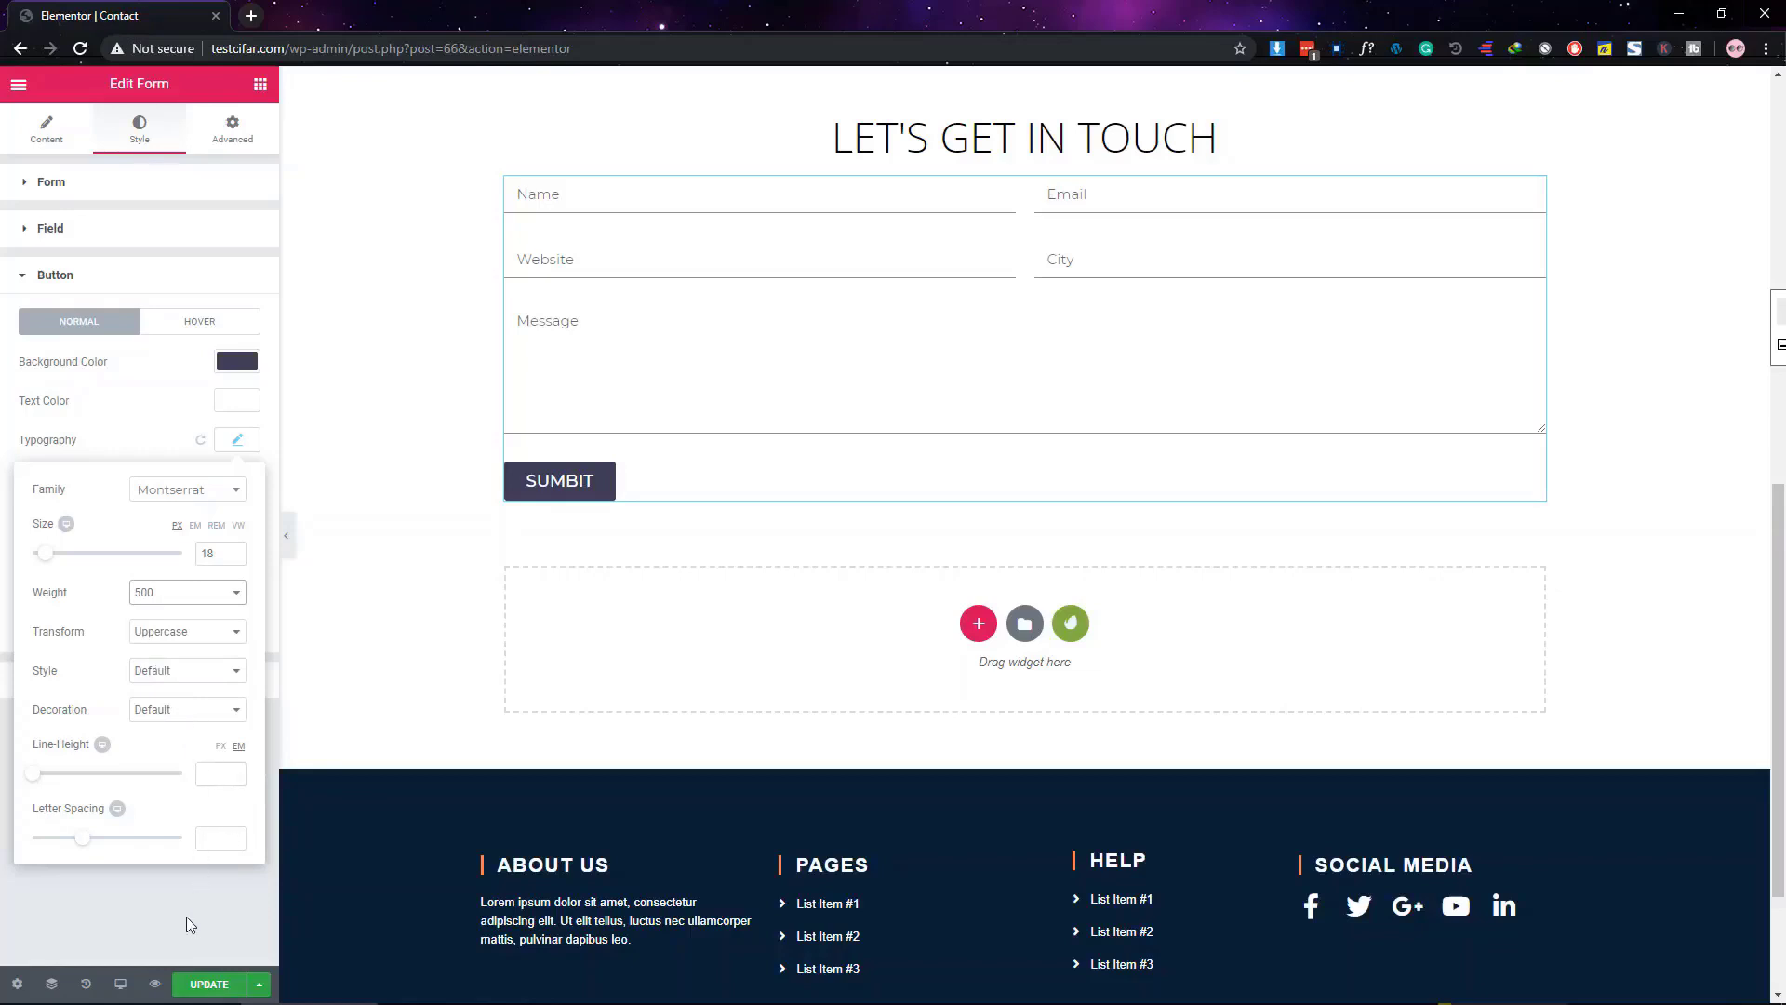
{"action": "left_click", "coordinate": [213, 839]}
{"action": "type", "text": "2"}
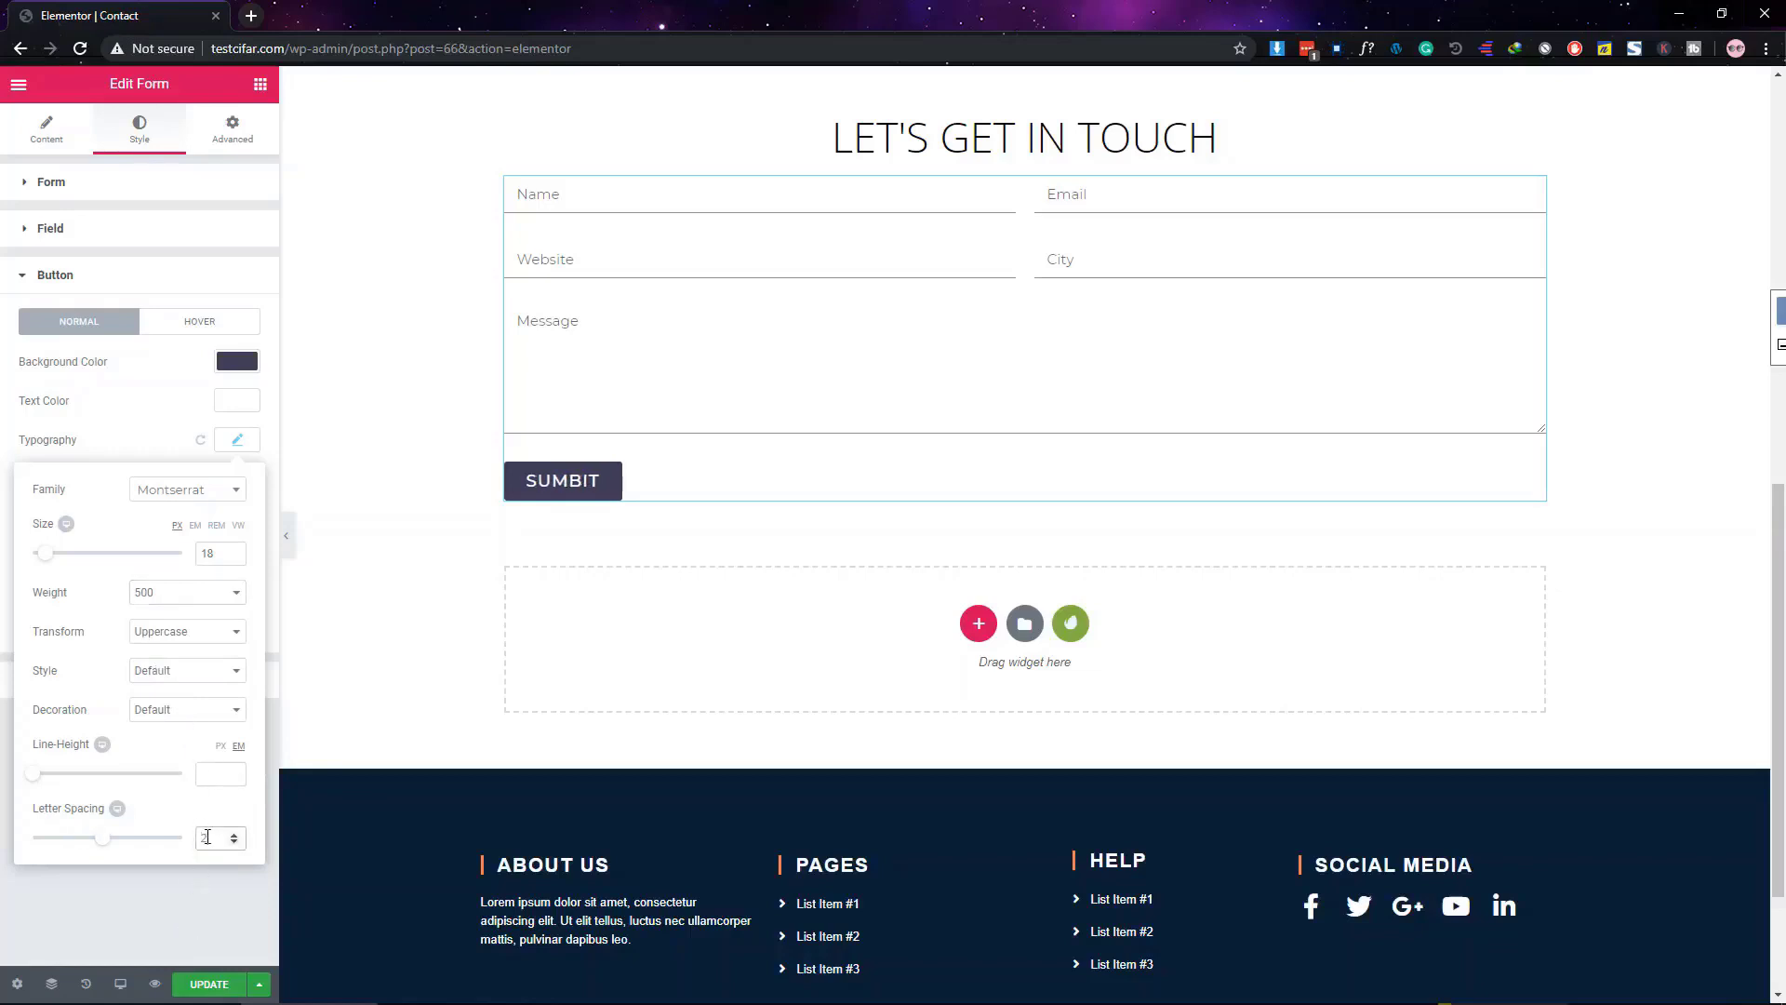
{"action": "left_click", "coordinate": [218, 928]}
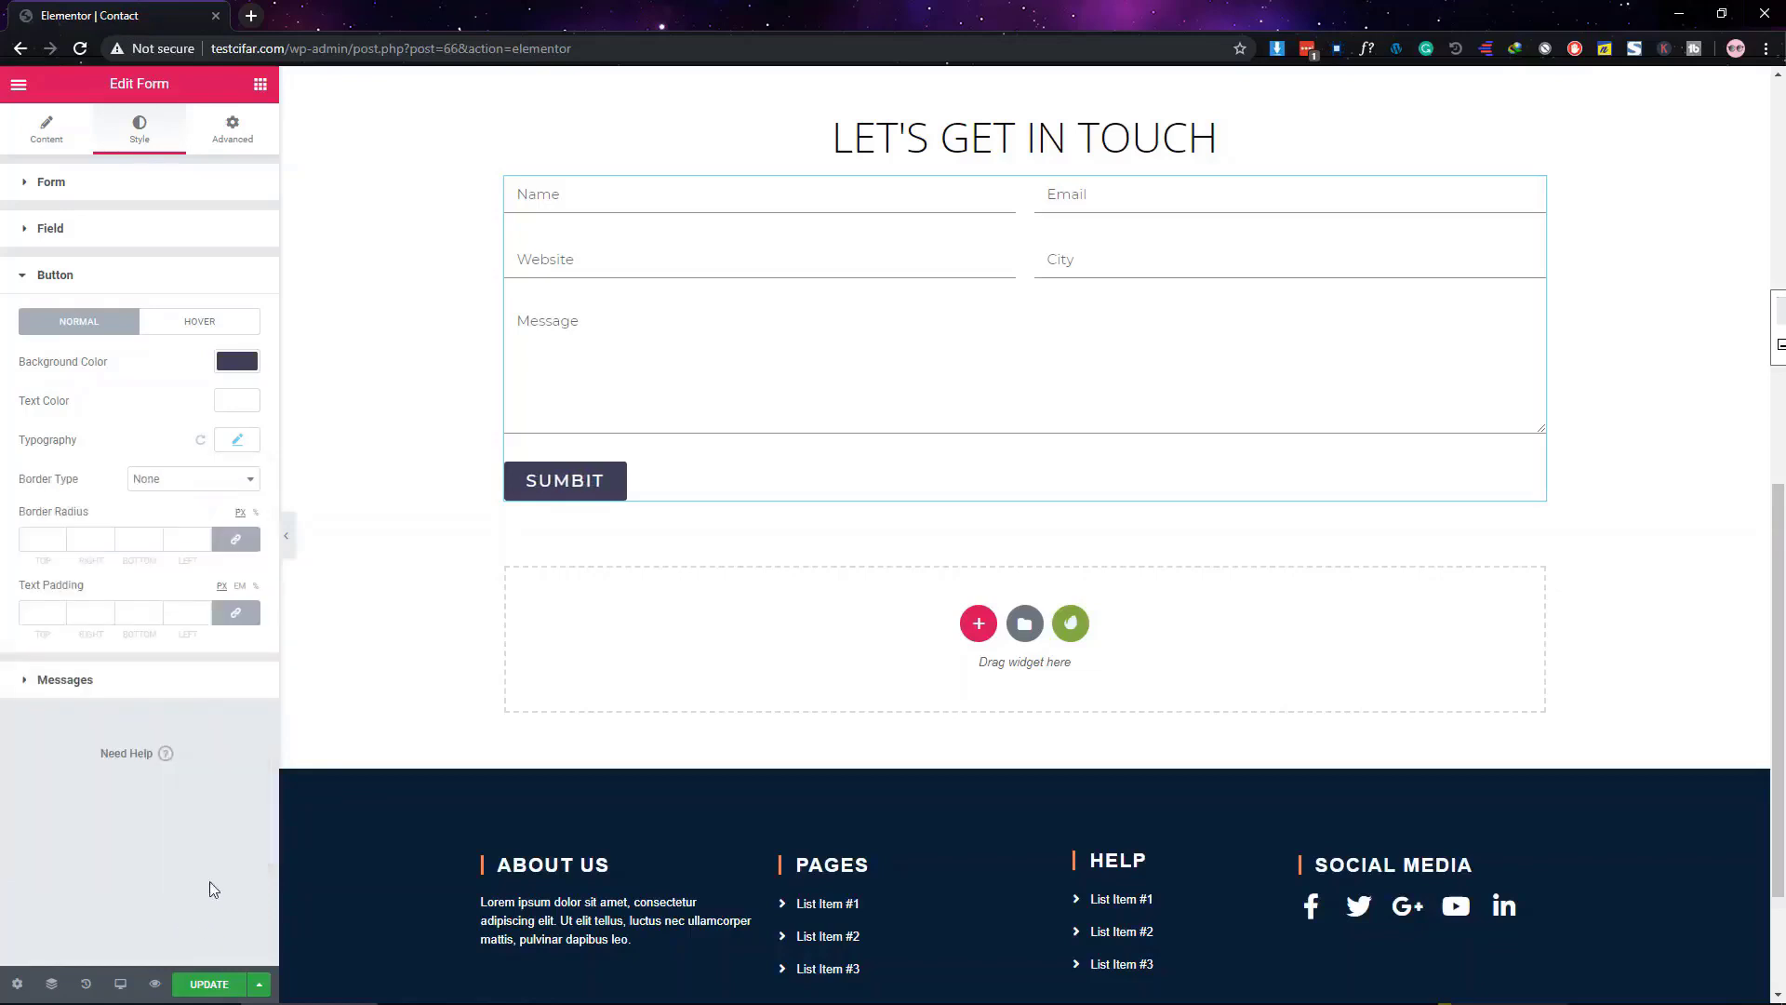
Give the button padding of 20 top/bottom and 50 left/right, with 0 corner radius
{"action": "left_click", "coordinate": [245, 616]}
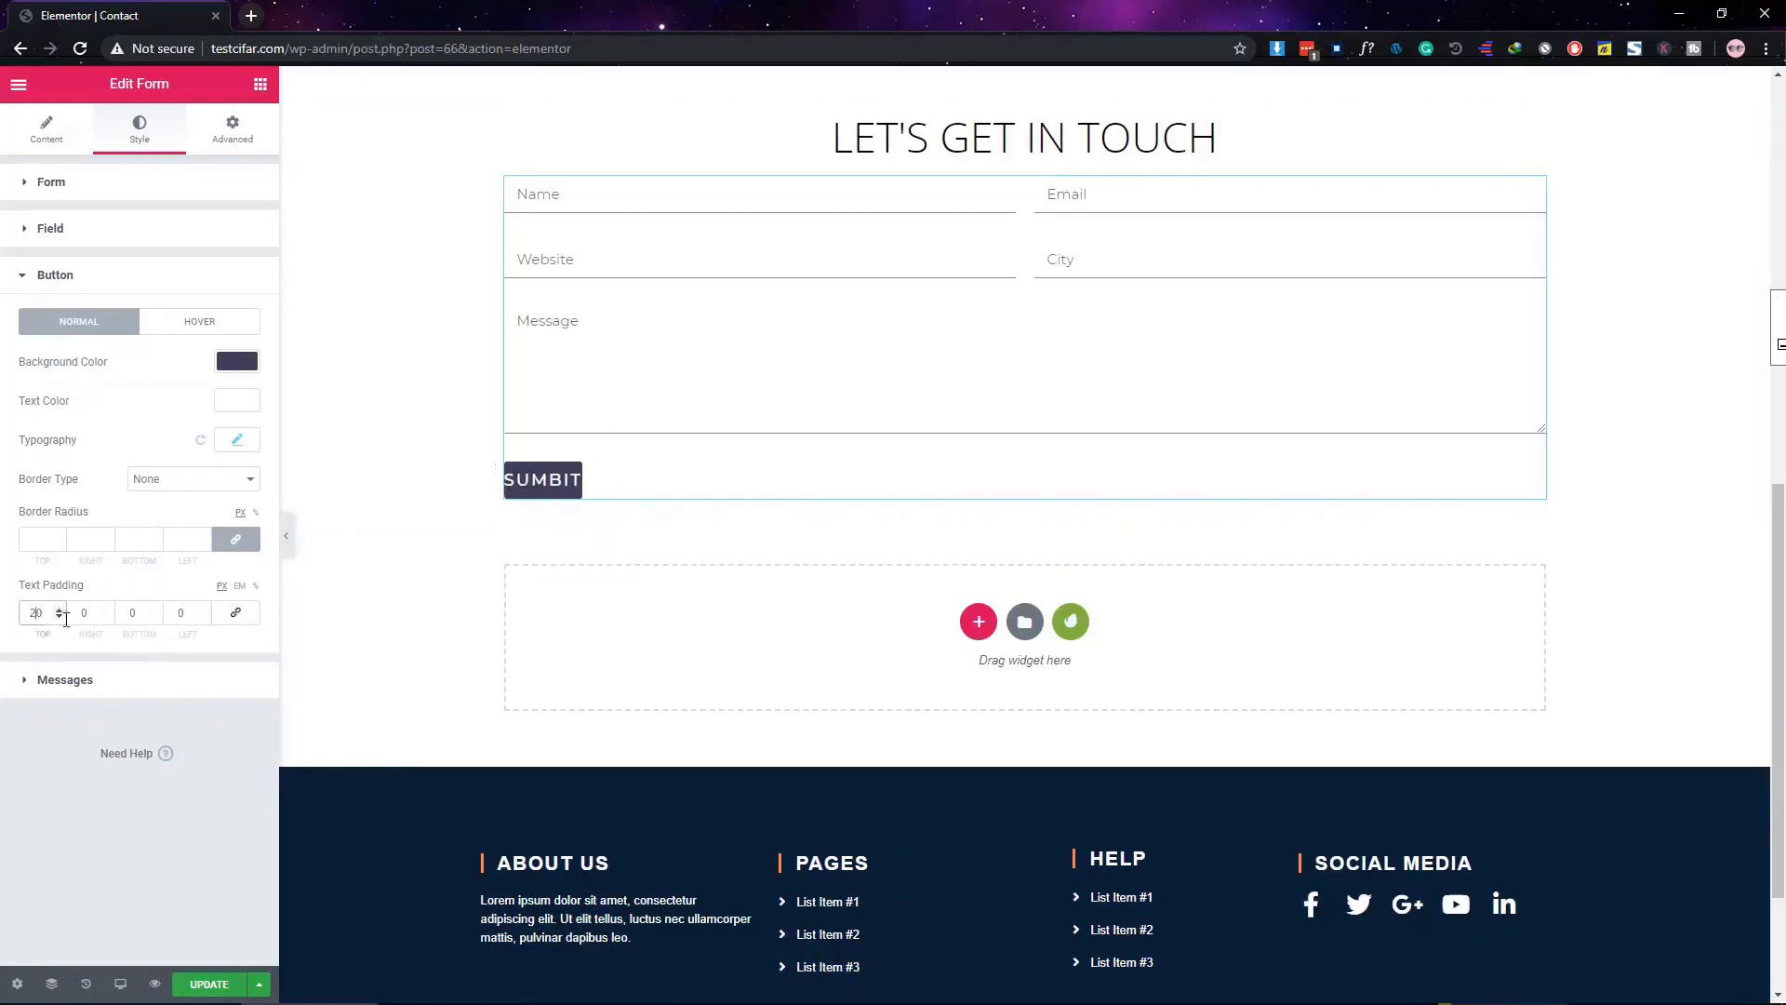
{"action": "left_click", "coordinate": [121, 613]}
{"action": "type", "text": "20"}
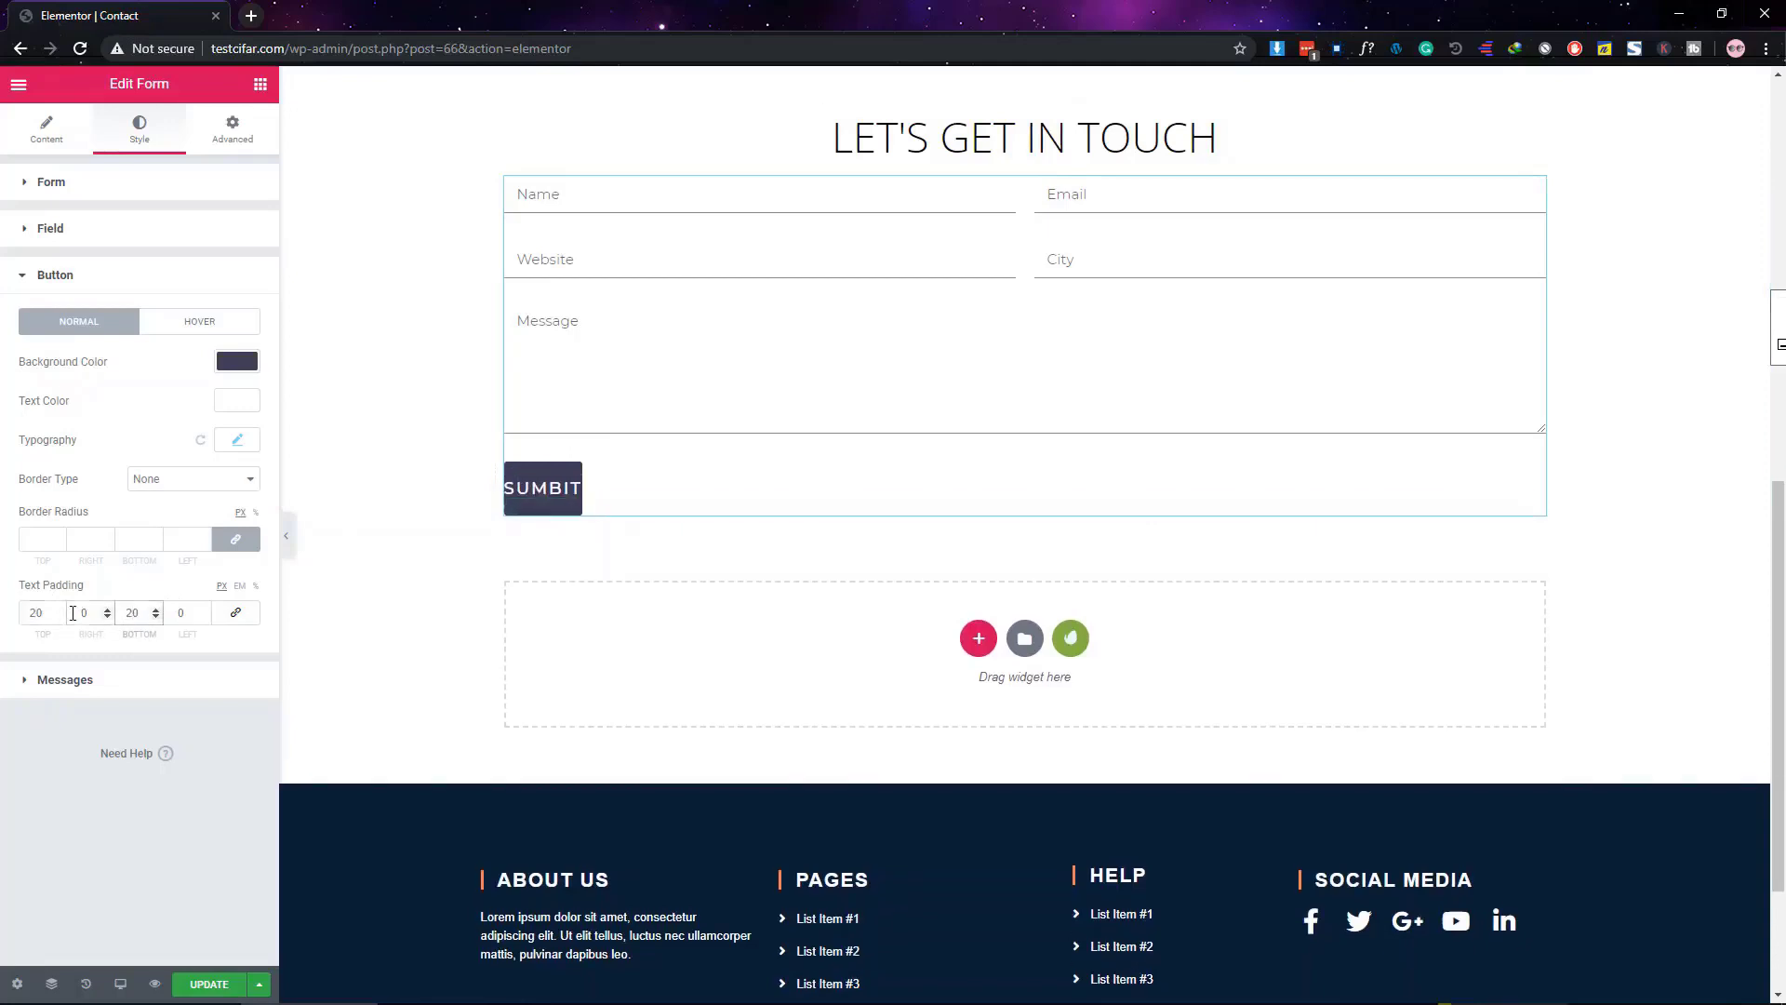
{"action": "left_click", "coordinate": [73, 613]}
{"action": "type", "text": "50"}
{"action": "left_click", "coordinate": [179, 613]}
{"action": "type", "text": "50"}
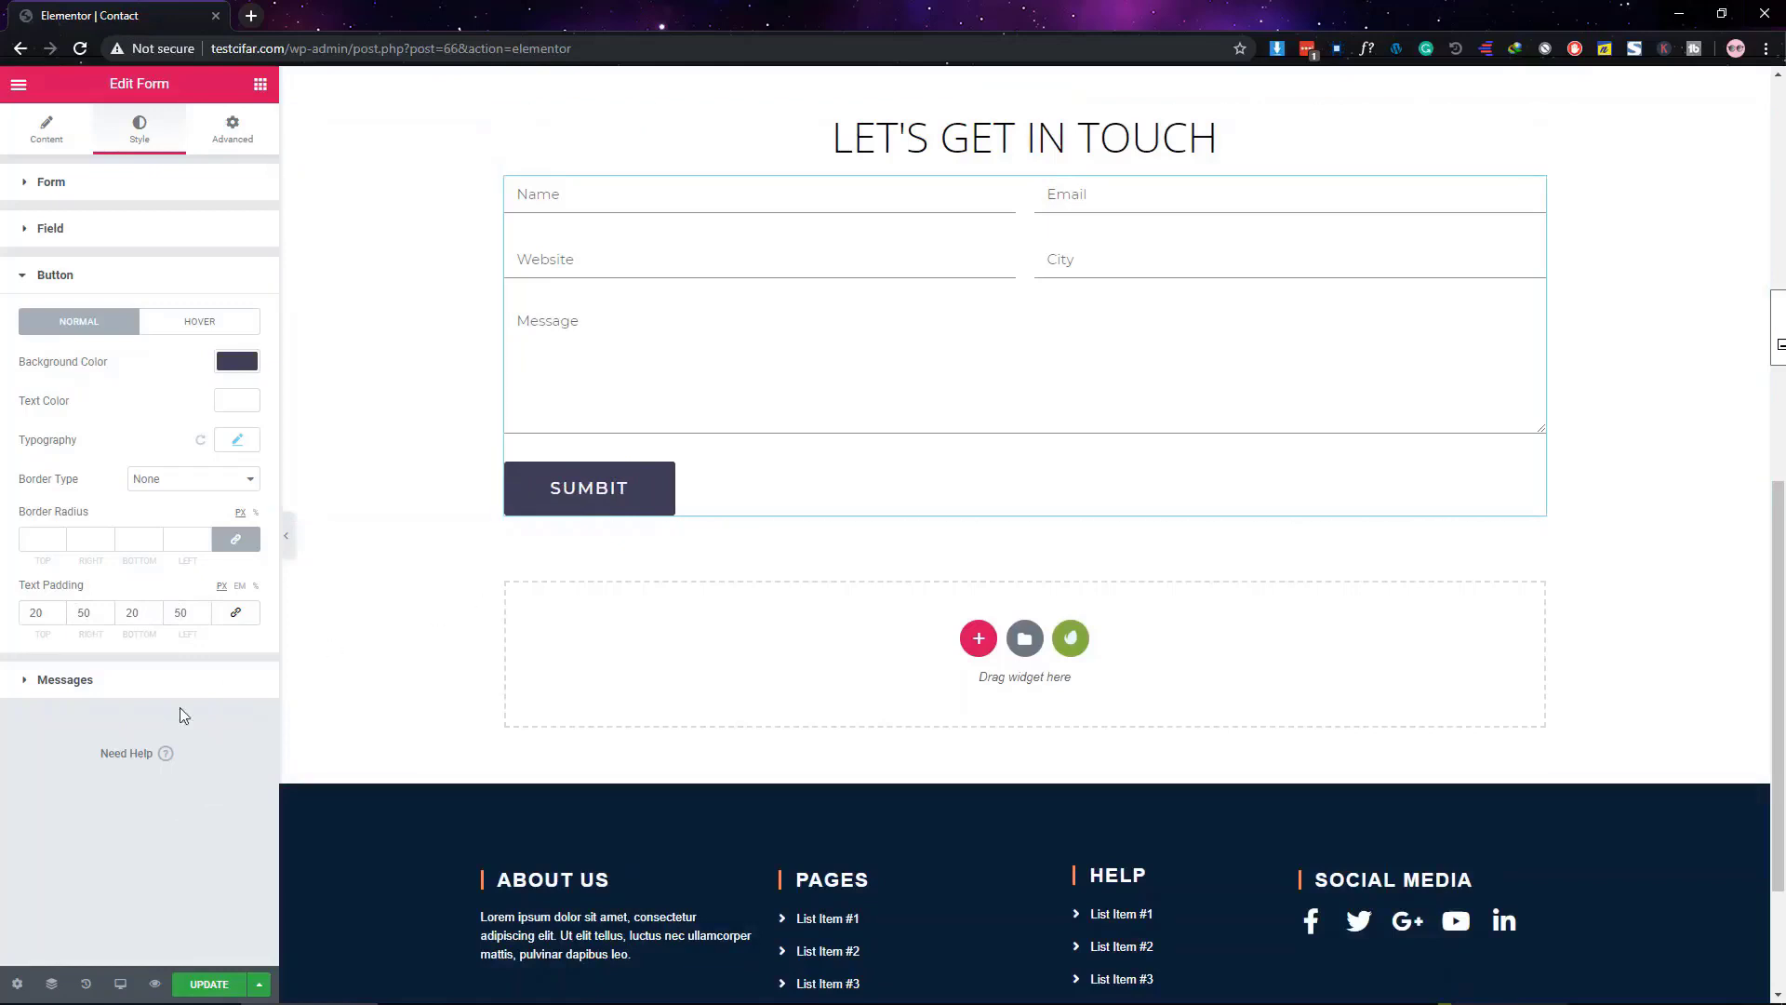
{"action": "left_click", "coordinate": [250, 543]}
Preview the page with the editor panel hidden, then save it with Update
{"action": "left_click", "coordinate": [294, 538]}
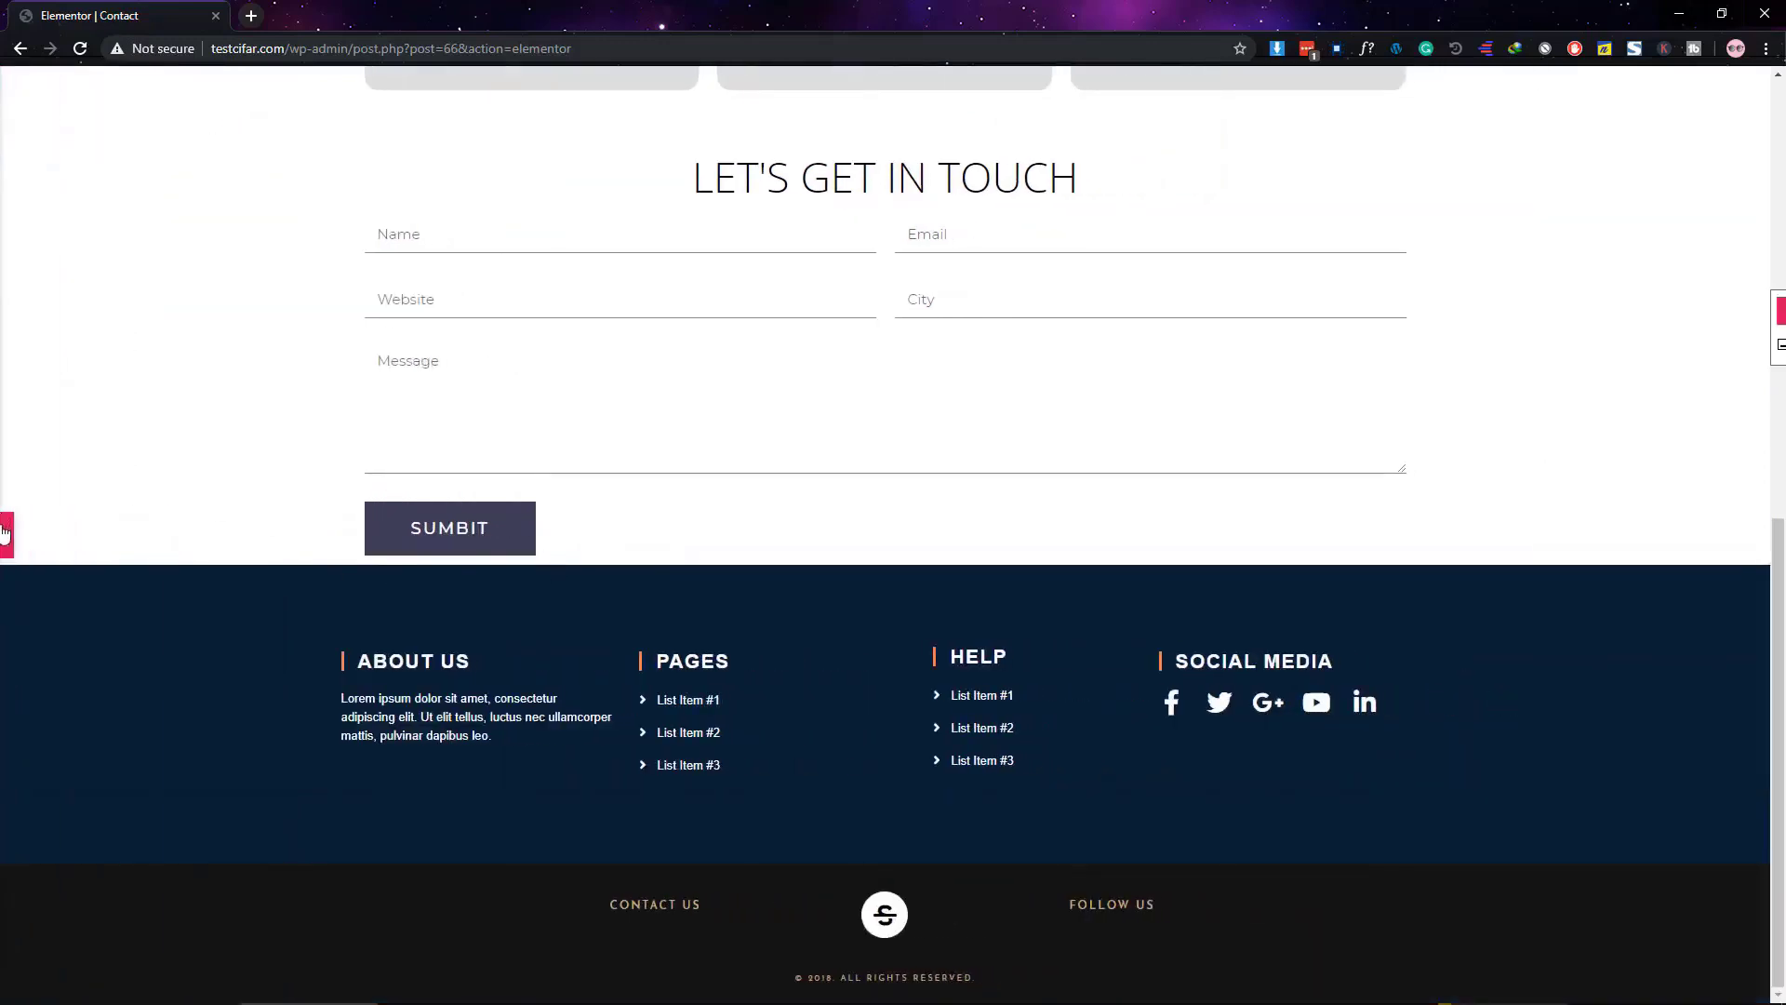
{"action": "left_click", "coordinate": [6, 535]}
{"action": "left_click", "coordinate": [208, 988]}
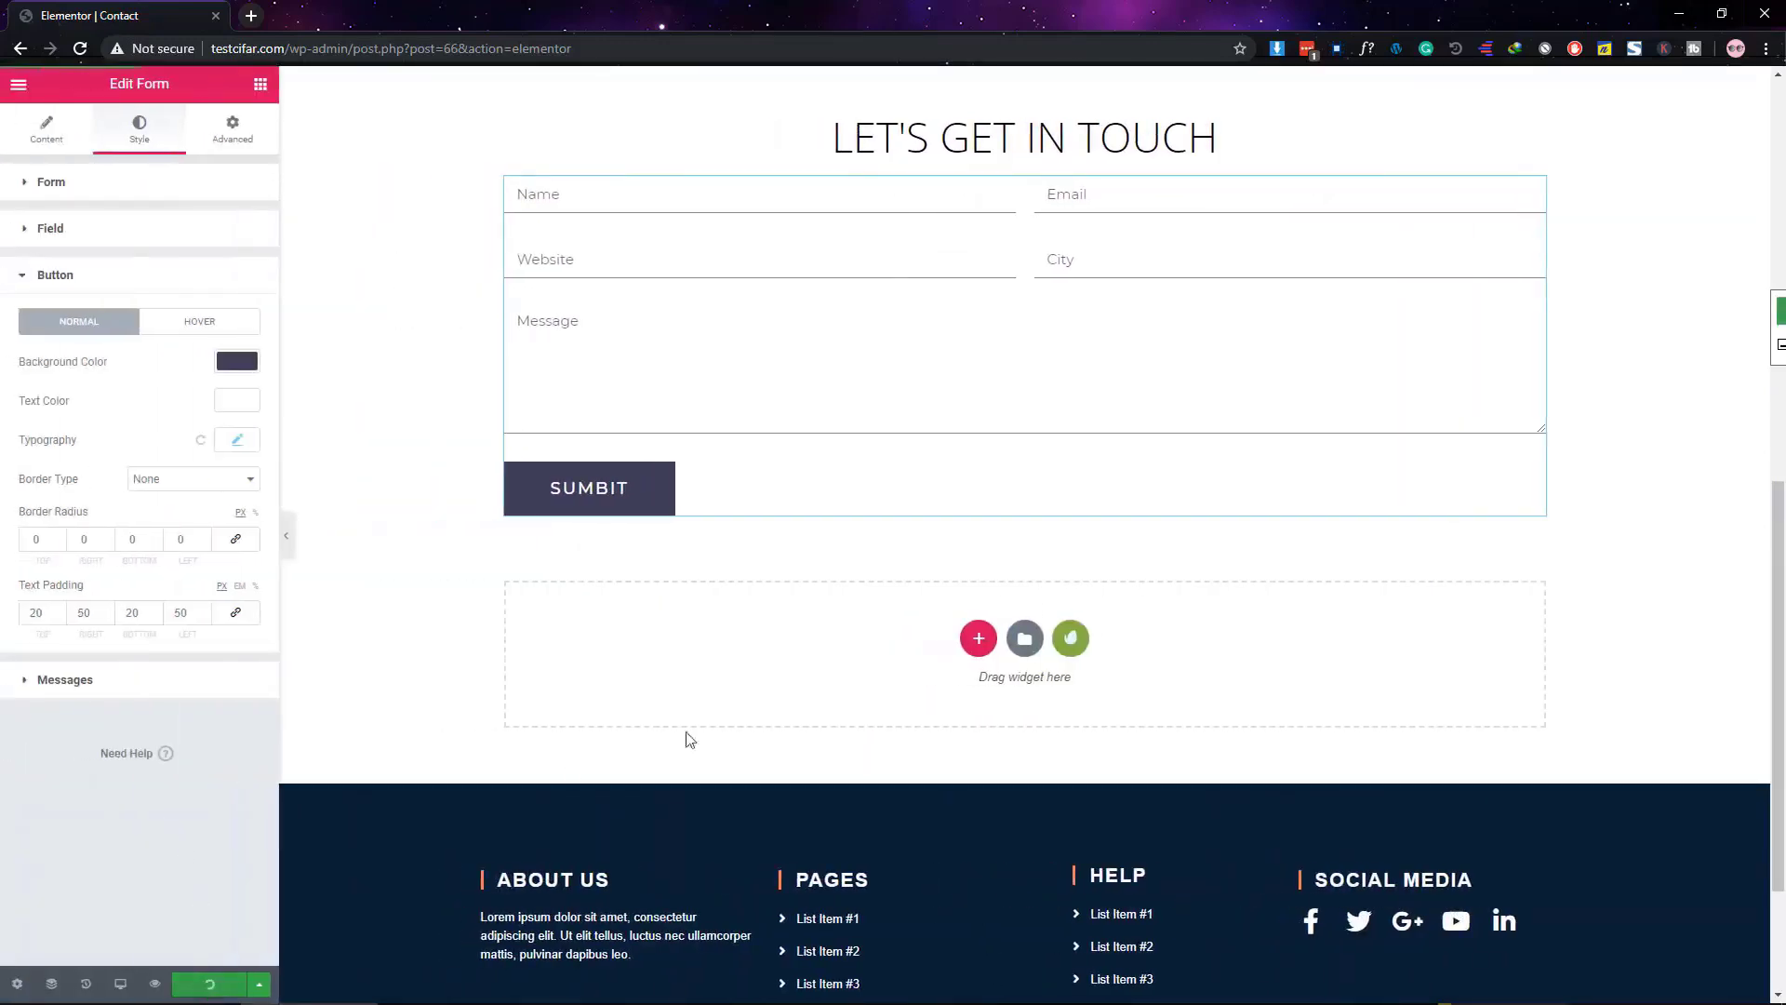
Give the LET'S GET IN TOUCH heading a bottom padding of 30
{"action": "scroll", "coordinate": [1035, 604], "scroll_direction": "up", "scroll_amount": 9}
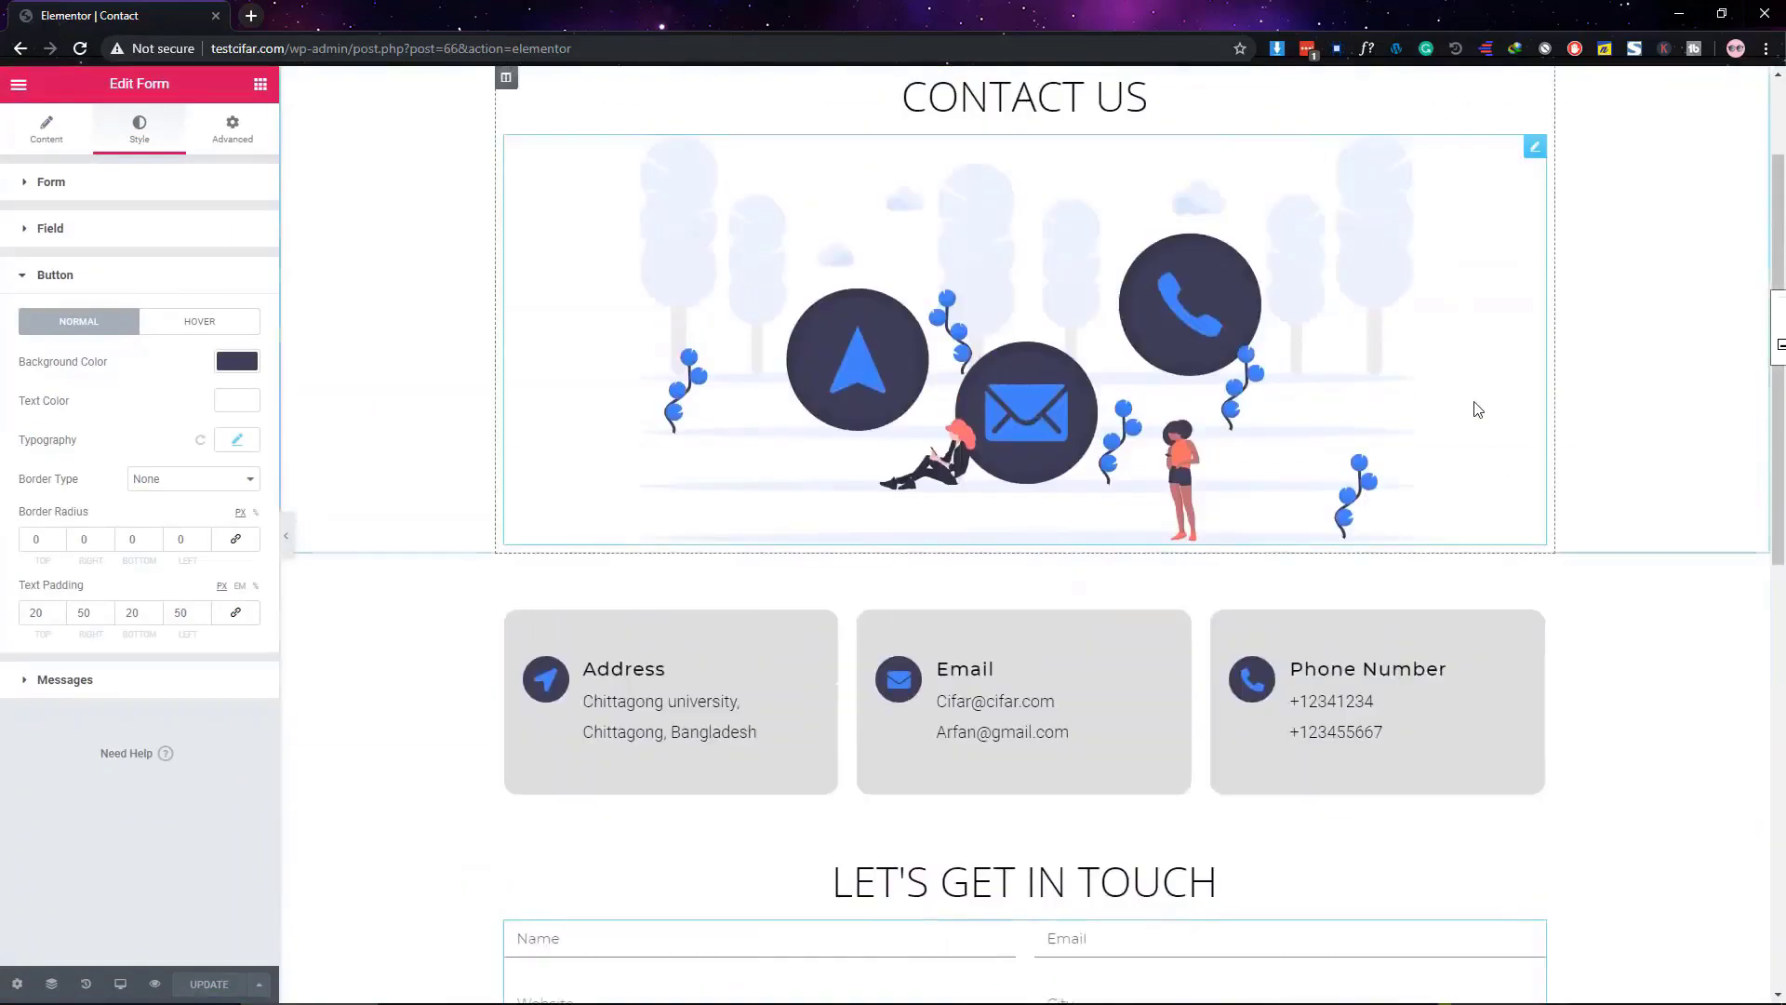
{"action": "scroll", "coordinate": [1027, 372], "scroll_direction": "down", "scroll_amount": 6}
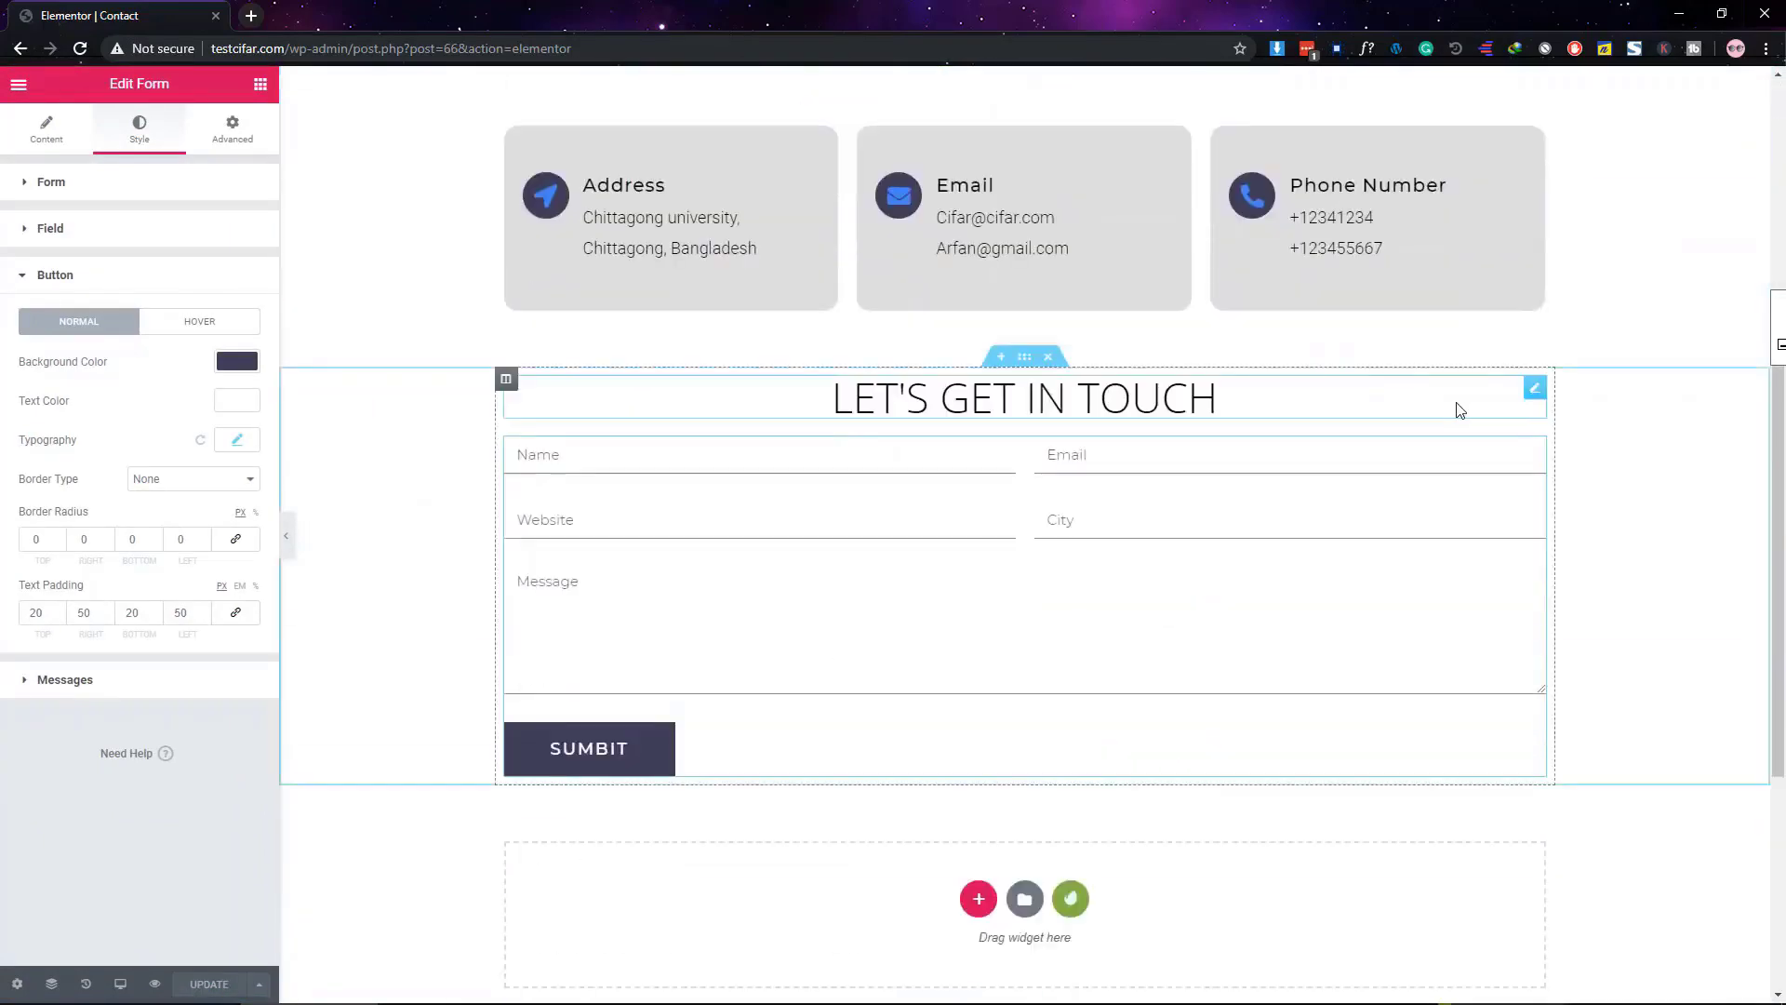
{"action": "left_click", "coordinate": [1531, 385]}
{"action": "left_click", "coordinate": [260, 85]}
{"action": "left_click", "coordinate": [1533, 387]}
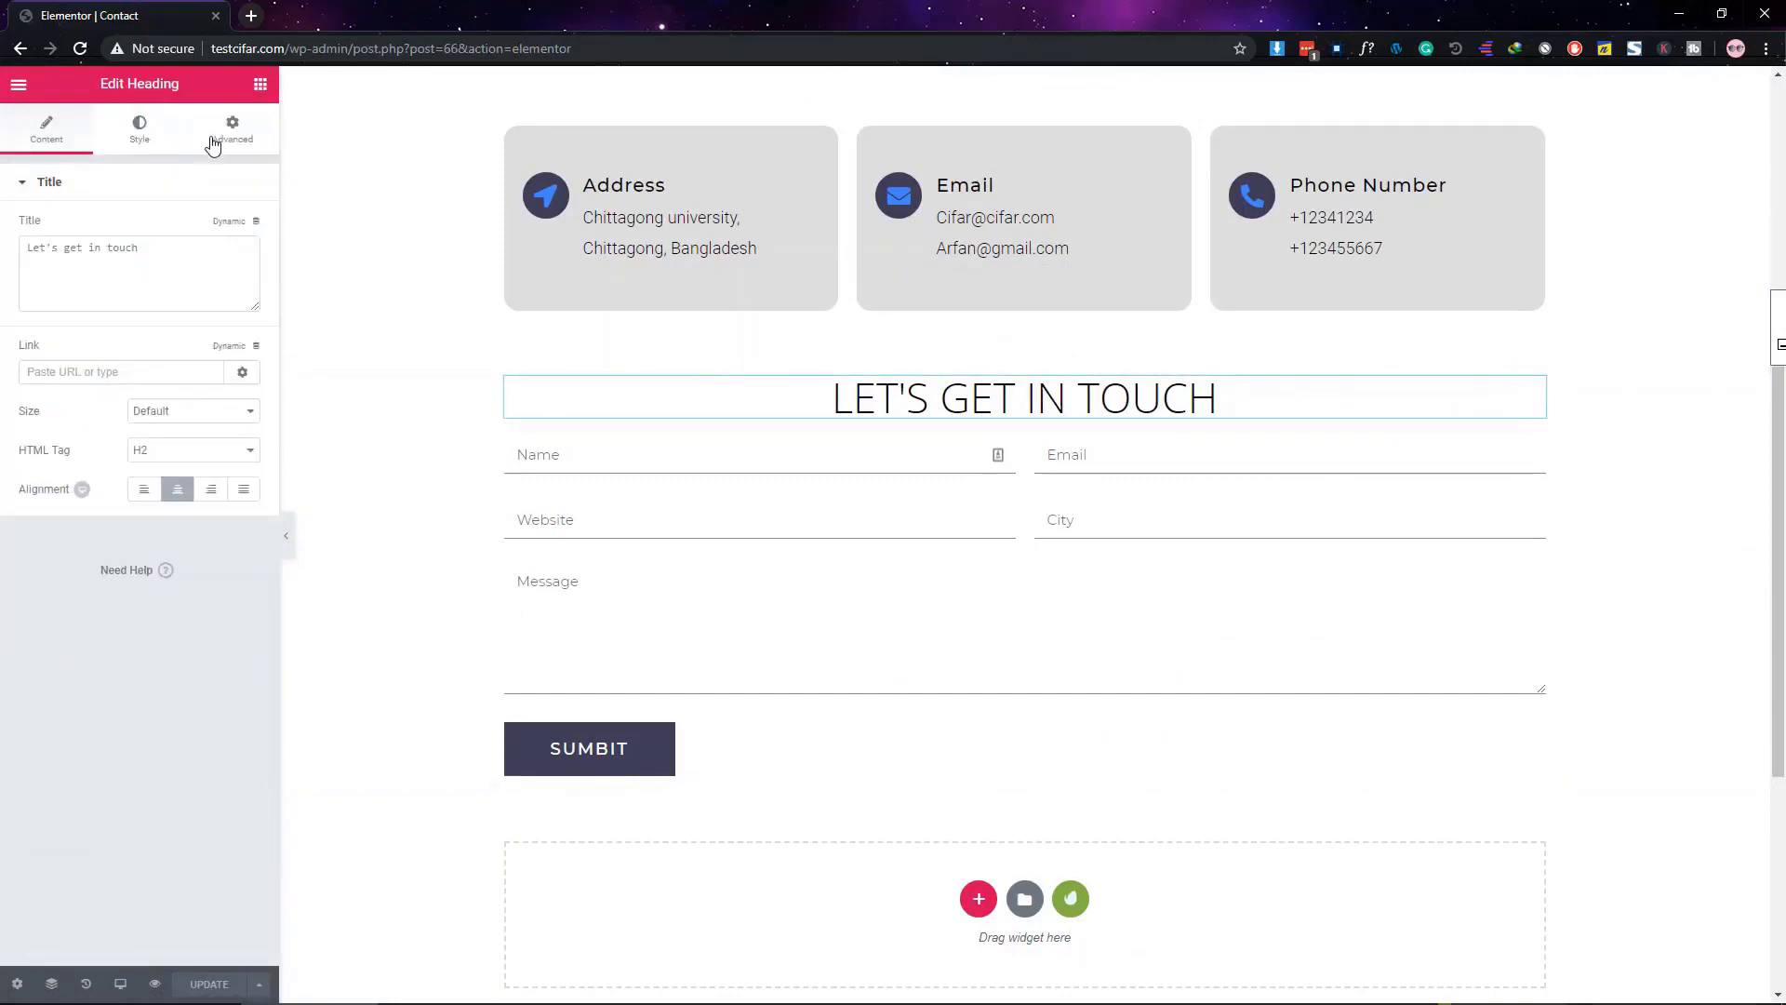
{"action": "left_click", "coordinate": [233, 128]}
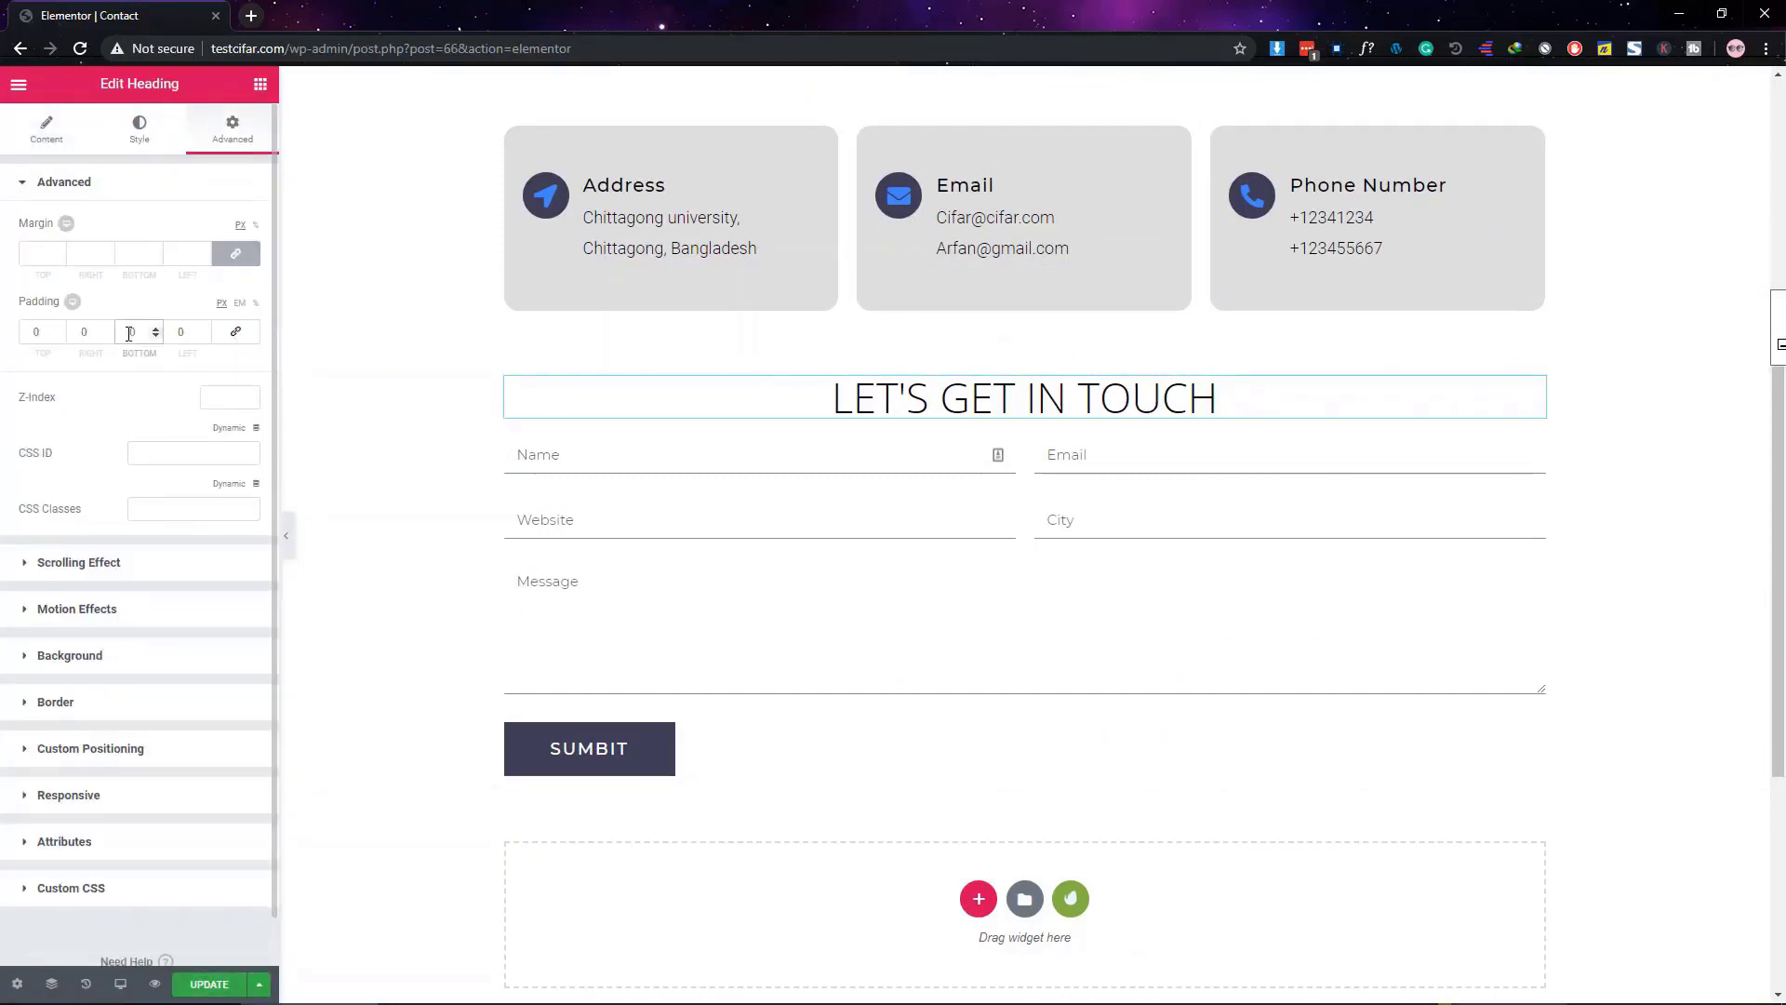
{"action": "type", "text": "3"}
{"action": "left_click", "coordinate": [287, 535]}
{"action": "left_click", "coordinate": [5, 544]}
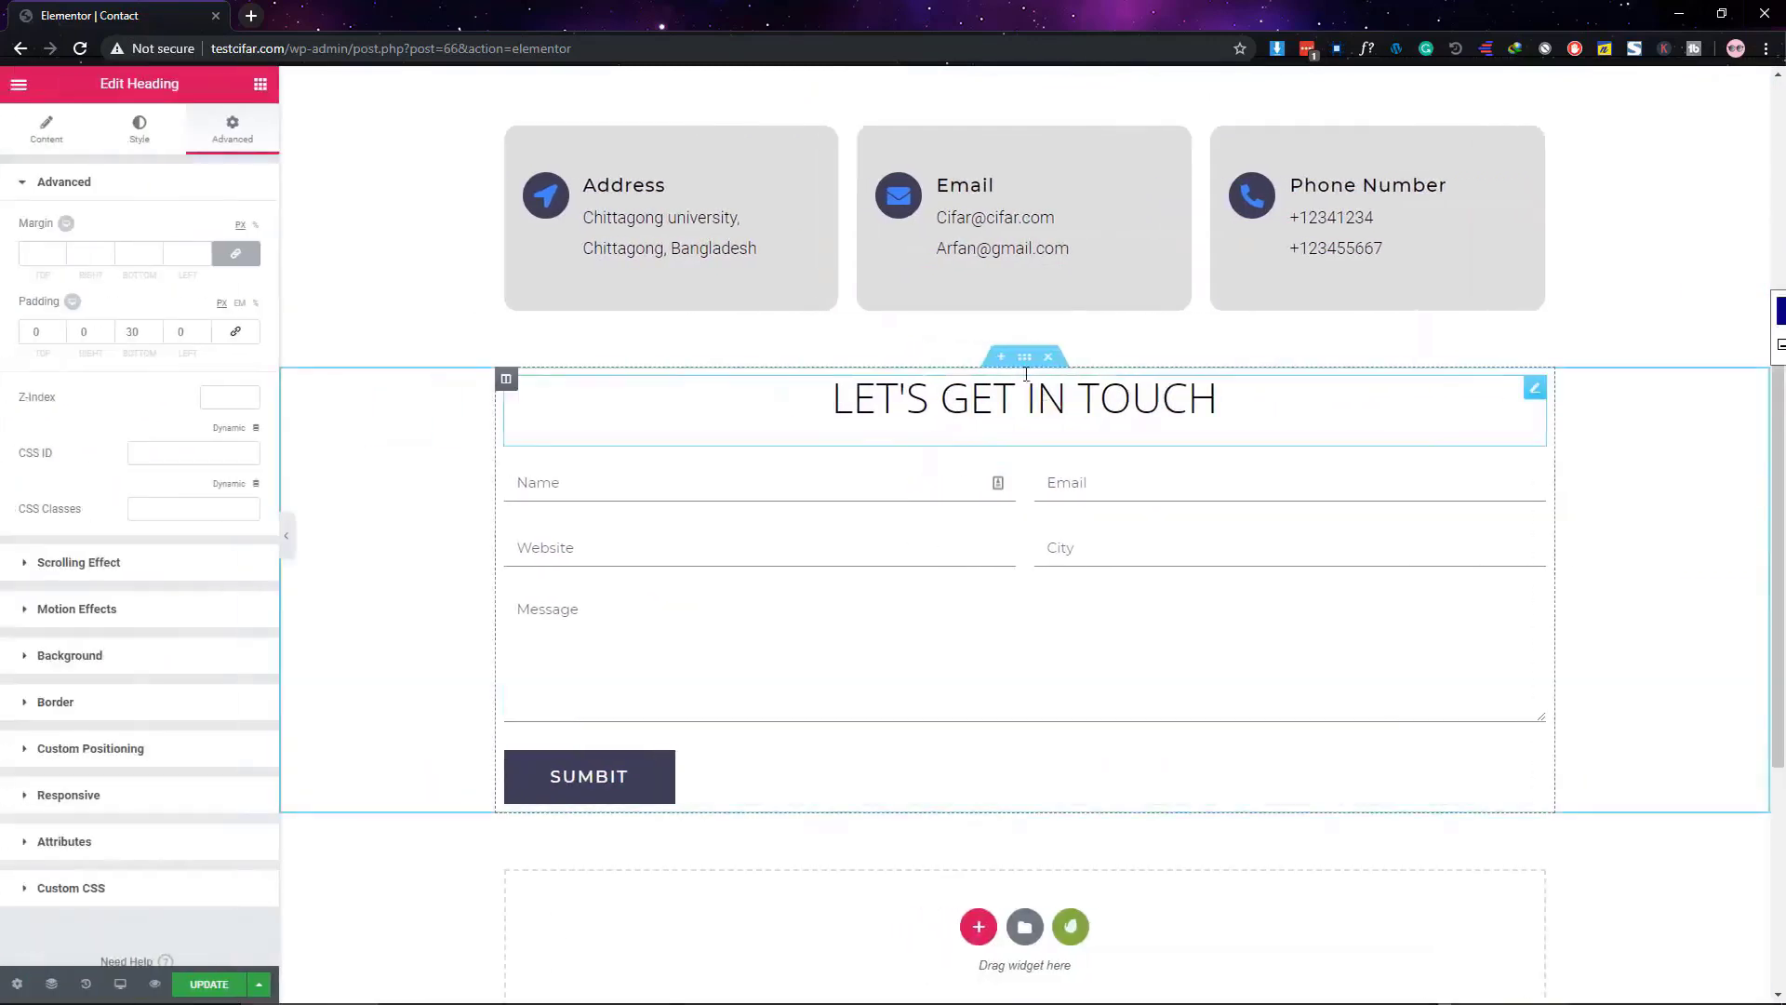
Set the form section's padding to 50 top and 100 bottom, previewing the new spacing
{"action": "left_click", "coordinate": [1024, 357]}
{"action": "scroll", "coordinate": [1014, 372], "scroll_direction": "down", "scroll_amount": 3}
{"action": "scroll", "coordinate": [1014, 372], "scroll_direction": "up", "scroll_amount": 3}
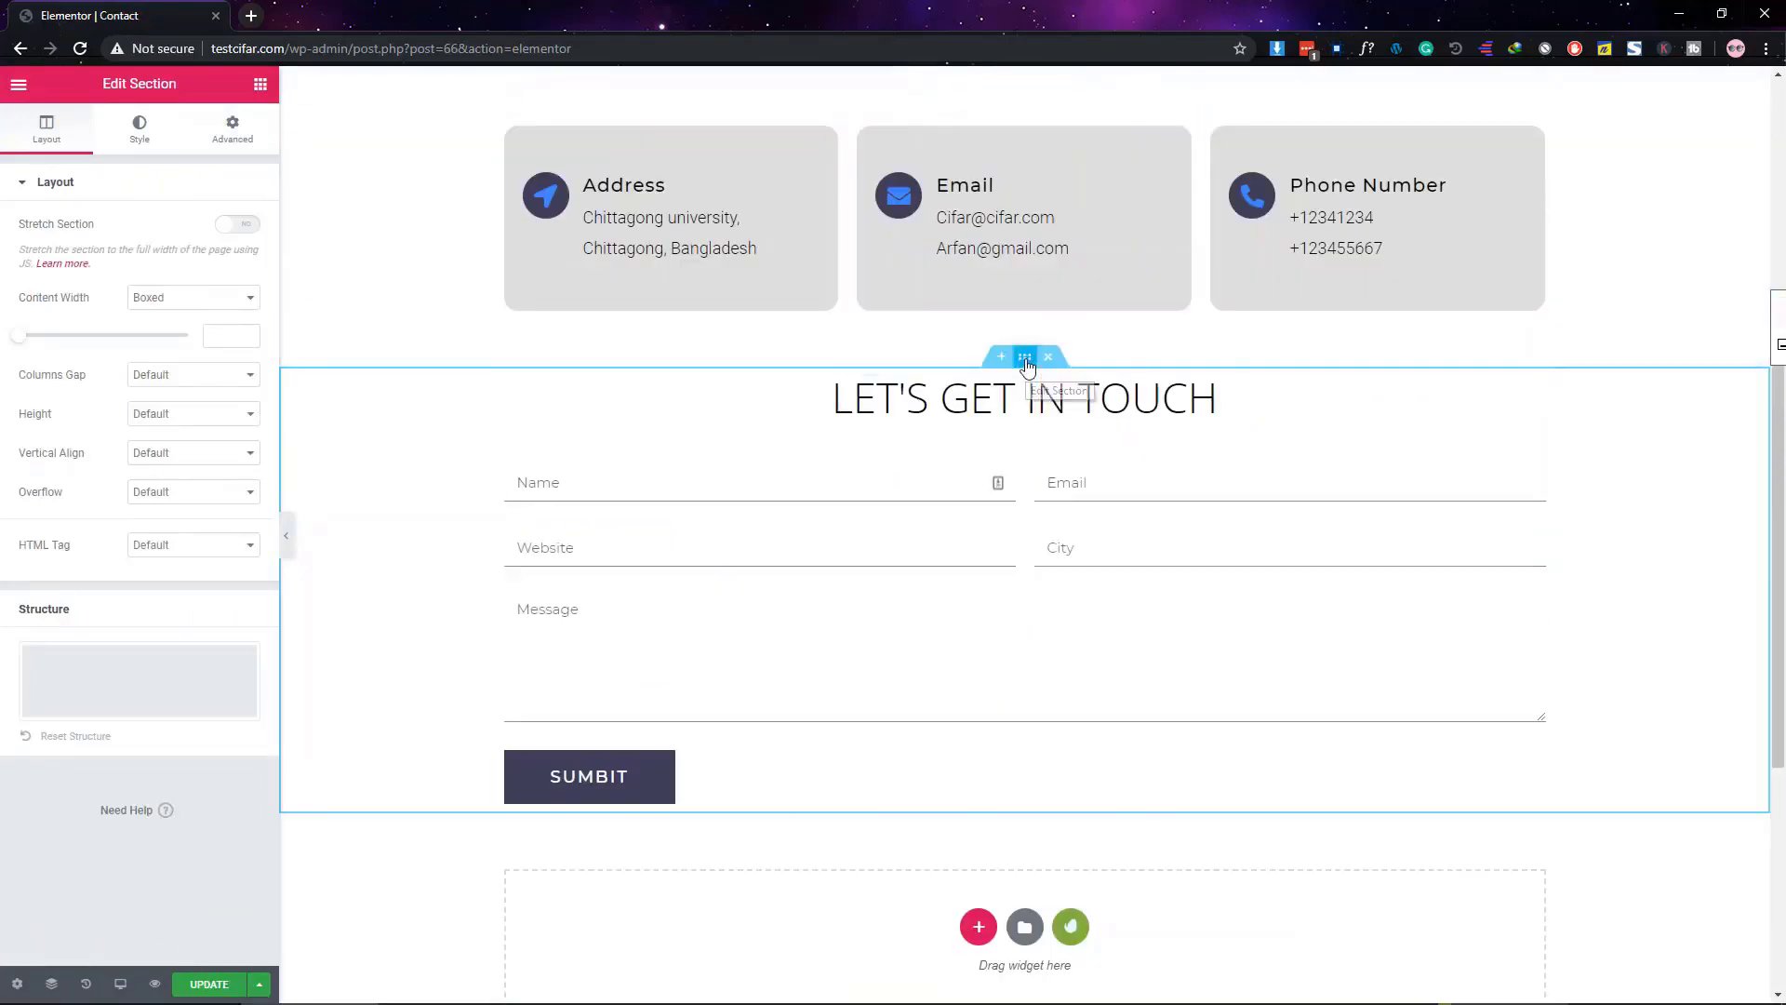
{"action": "left_click", "coordinate": [228, 130]}
{"action": "left_click", "coordinate": [237, 332]}
{"action": "left_click", "coordinate": [124, 335]}
{"action": "type", "text": "5"}
{"action": "left_click", "coordinate": [77, 332]}
{"action": "type", "text": "5"}
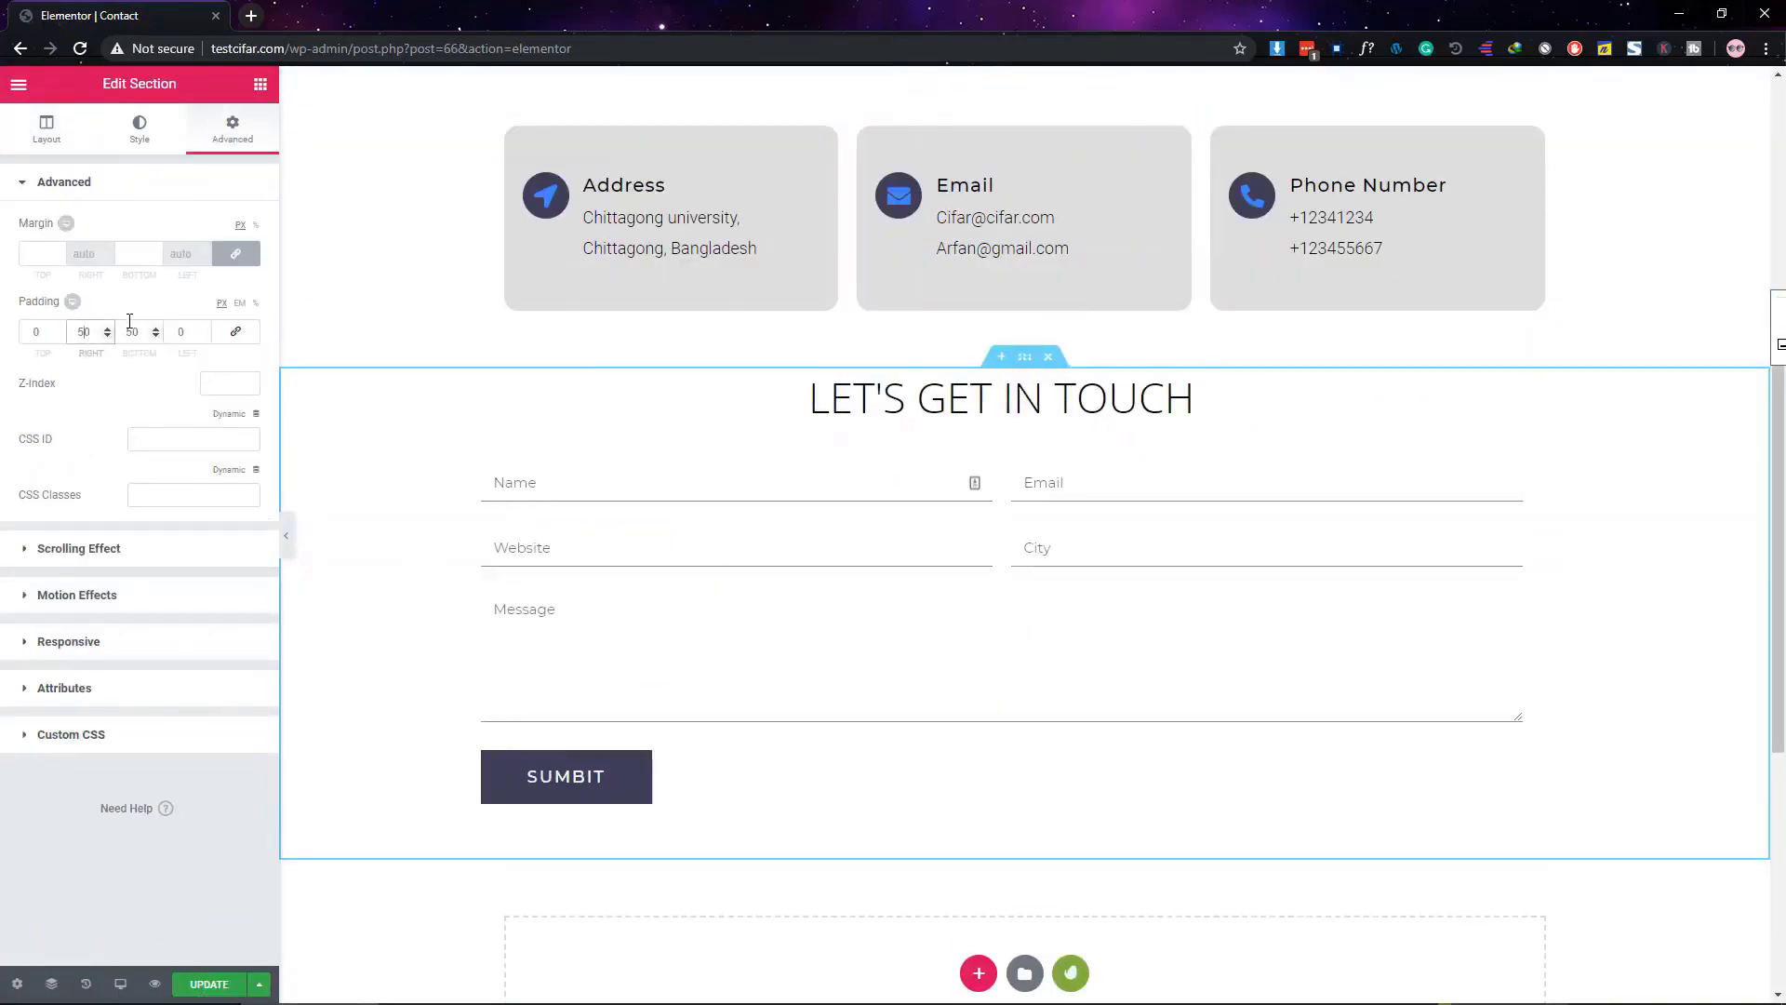
{"action": "left_click", "coordinate": [37, 333]}
{"action": "type", "text": "5"}
{"action": "left_click", "coordinate": [286, 536]}
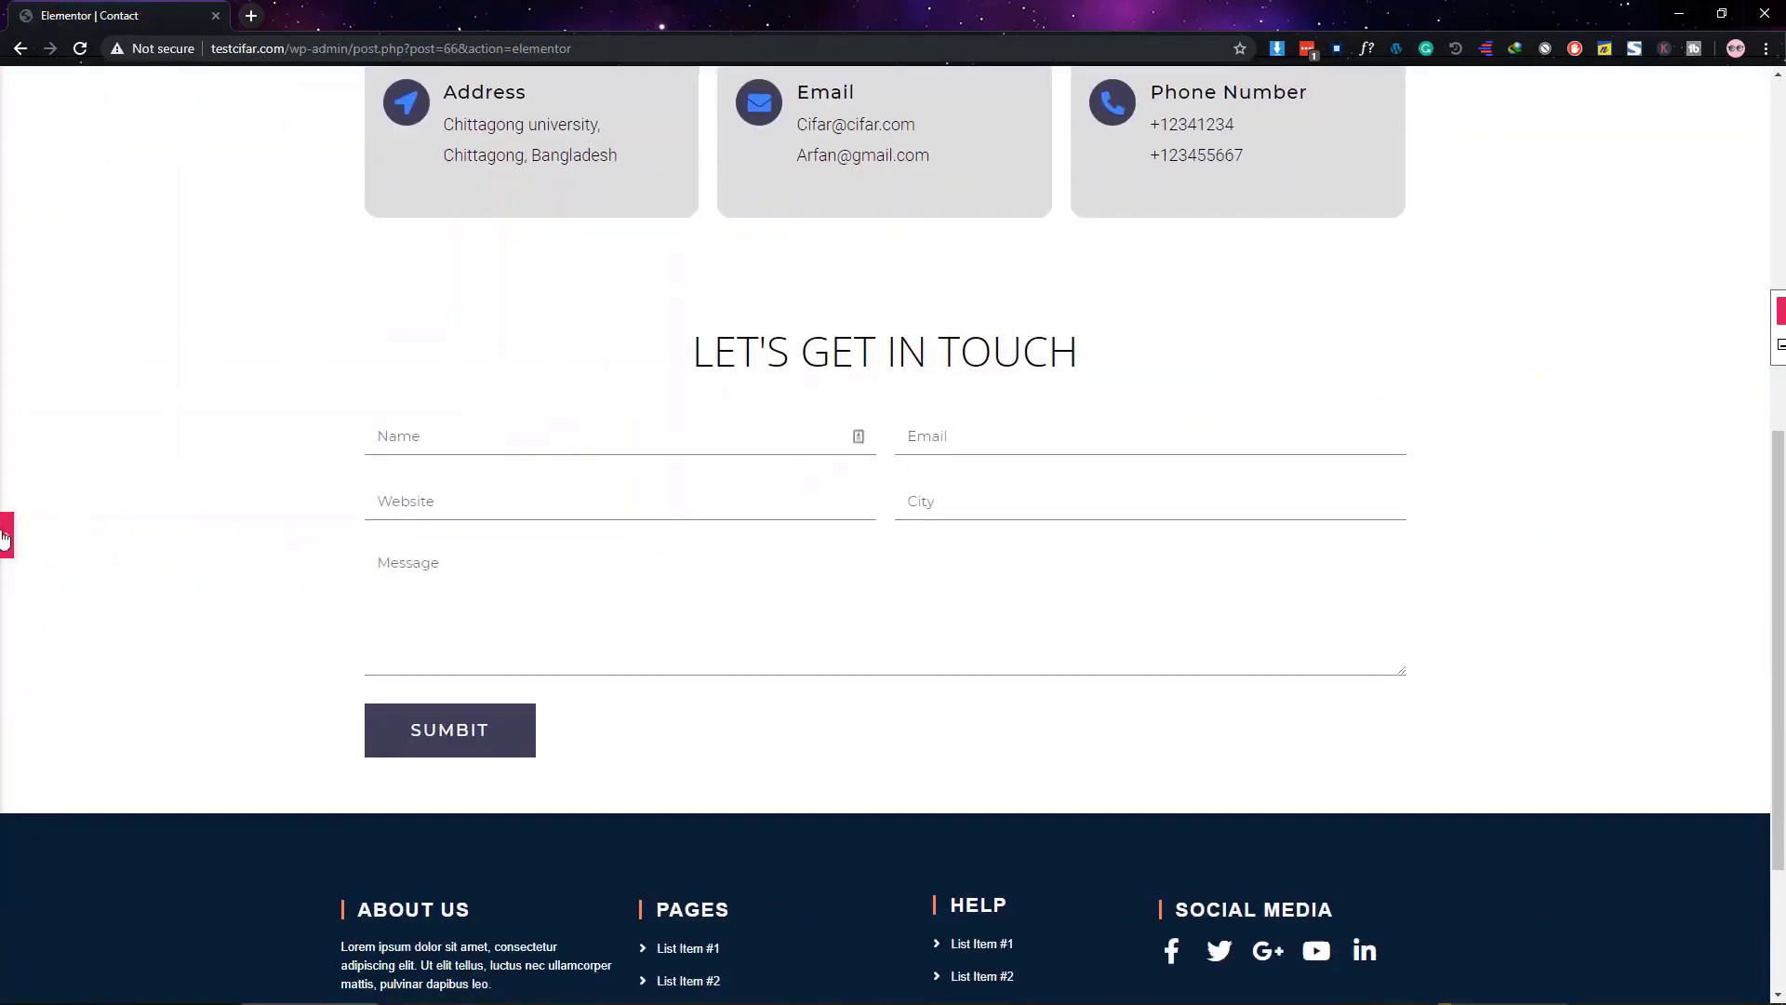
{"action": "left_click", "coordinate": [4, 538]}
{"action": "left_click", "coordinate": [284, 538]}
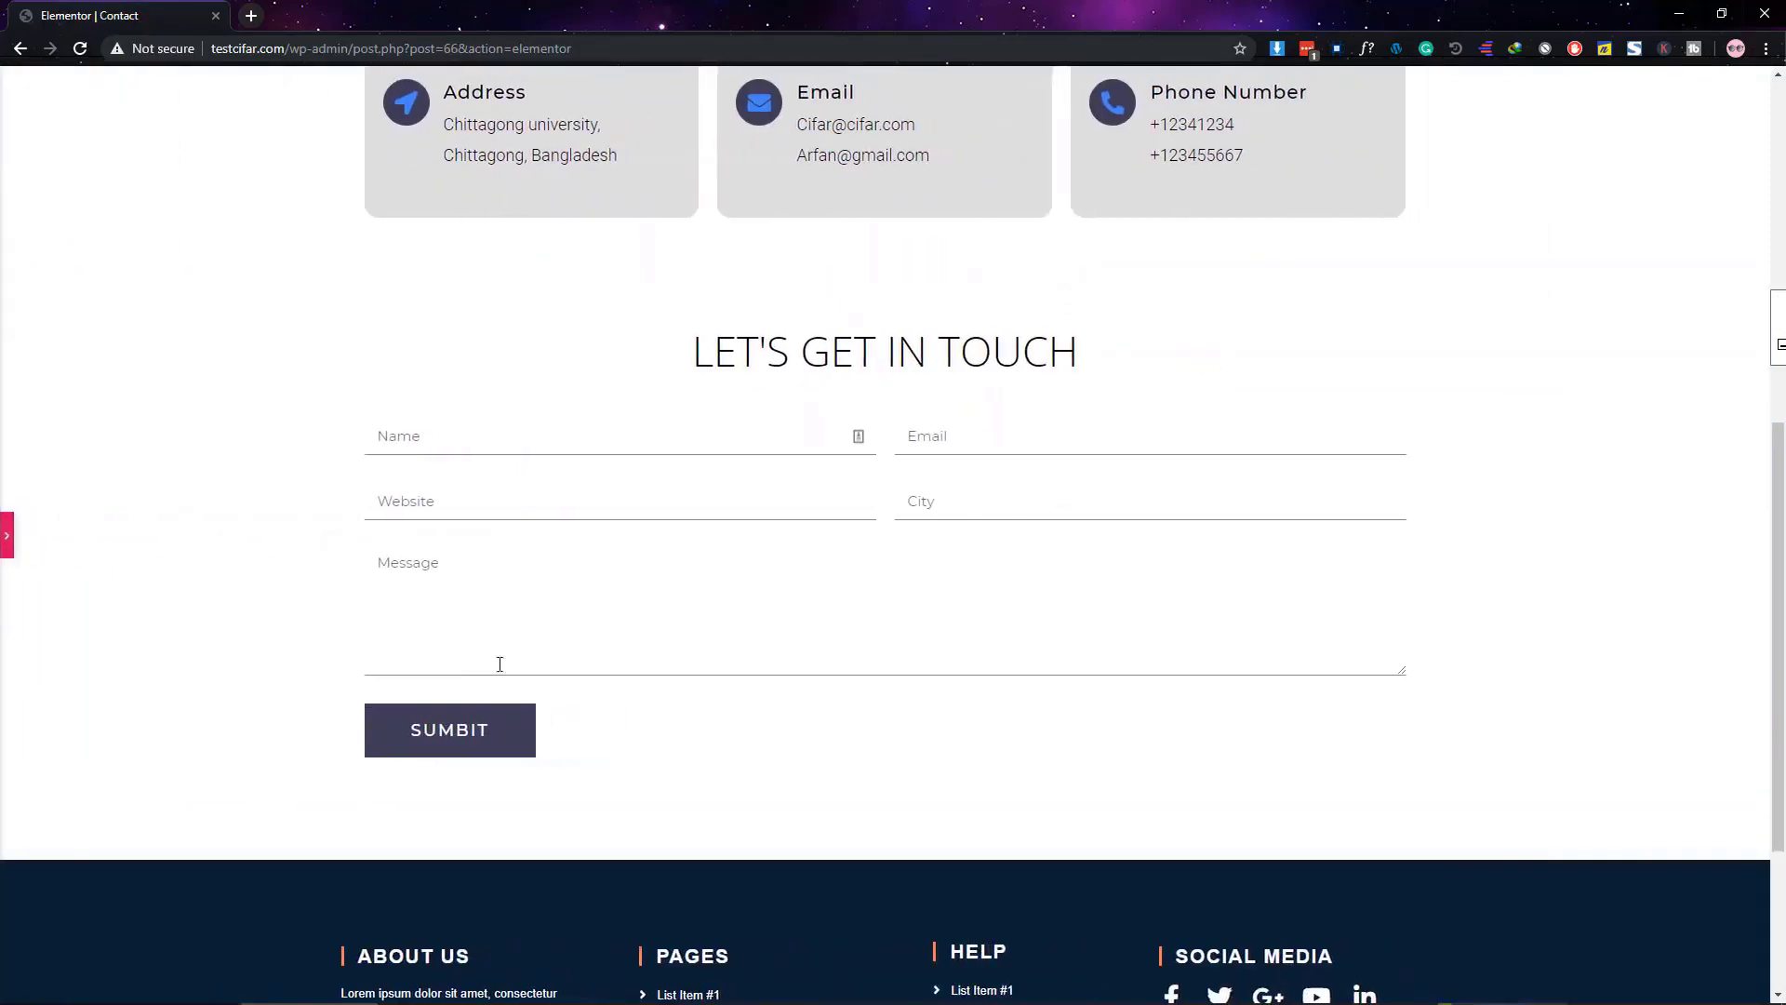
{"action": "left_click", "coordinate": [6, 536]}
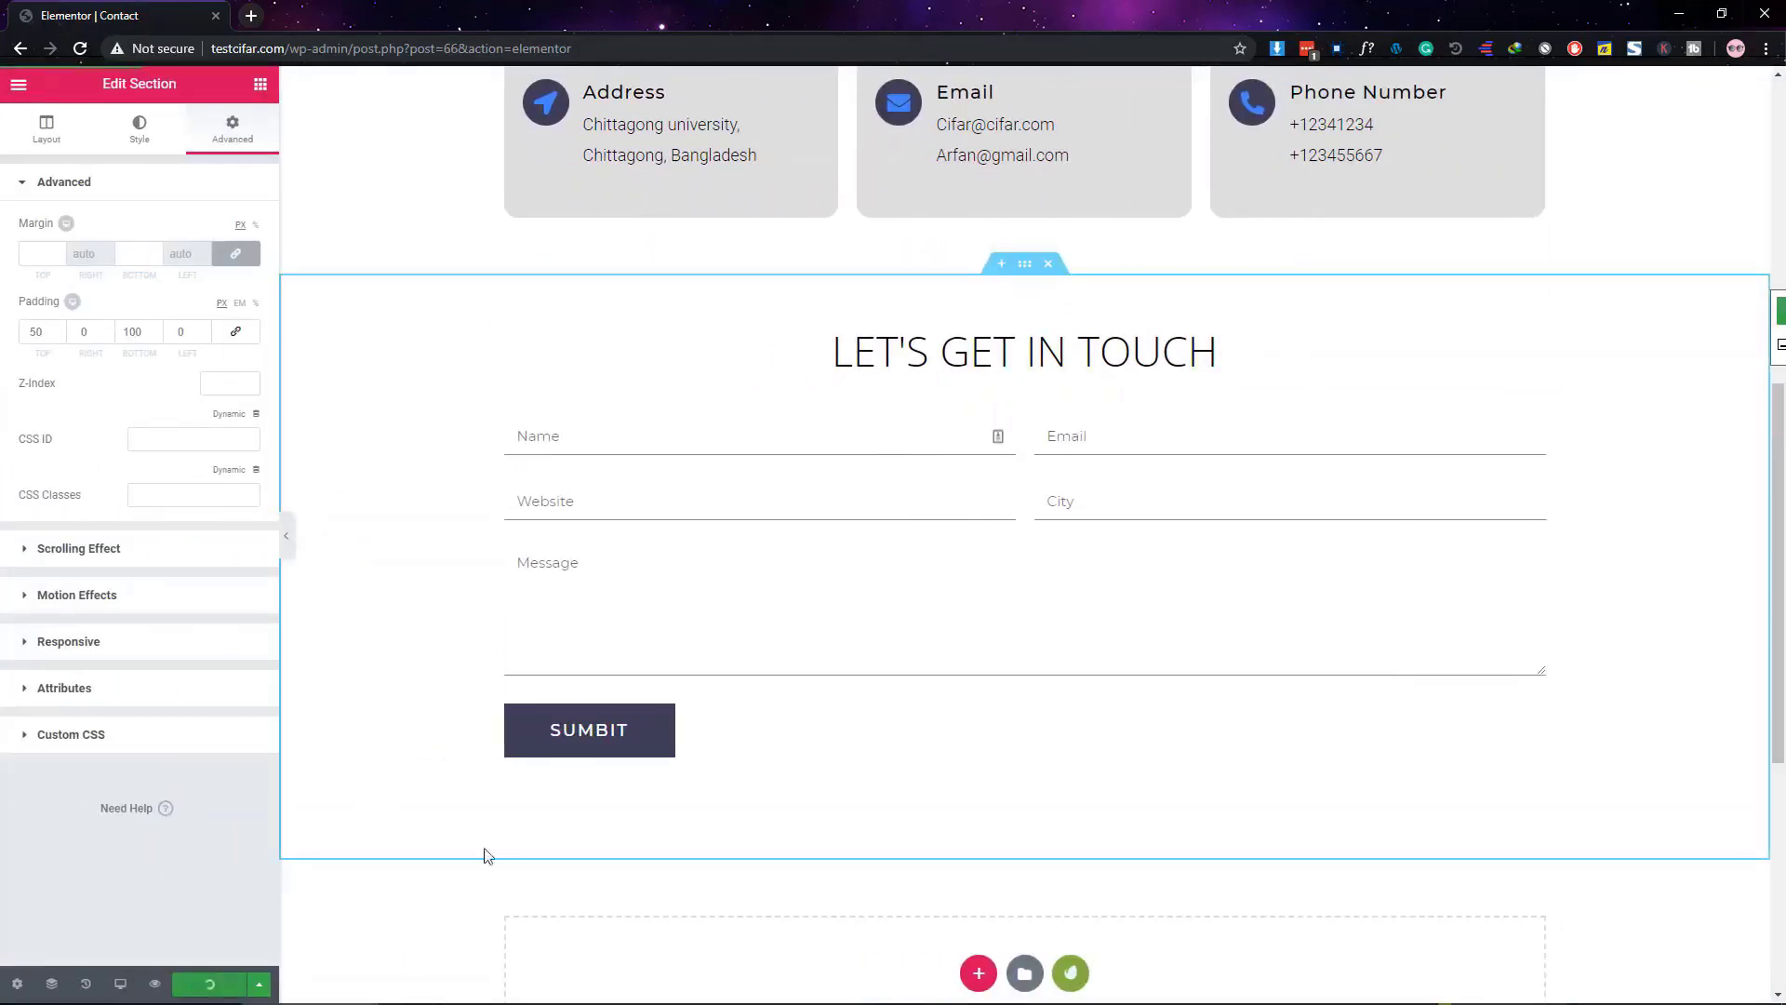
{"action": "scroll", "coordinate": [485, 854], "scroll_direction": "up", "scroll_amount": 8}
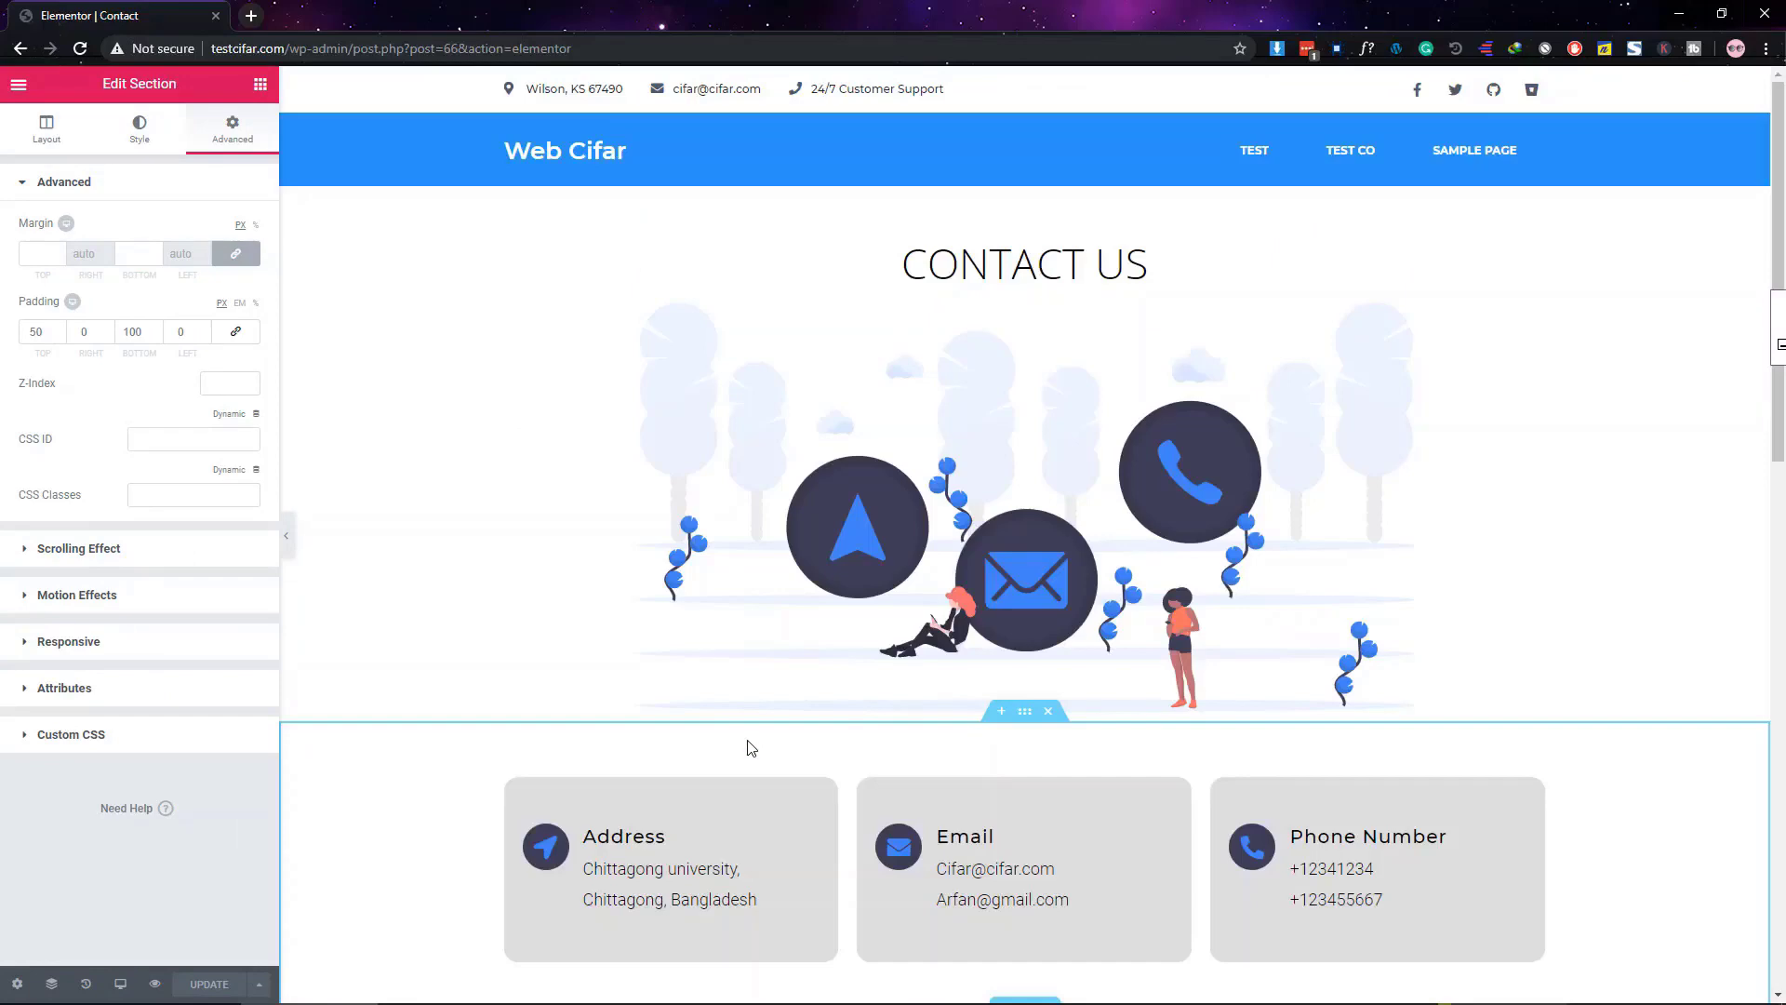
{"action": "scroll", "coordinate": [751, 748], "scroll_direction": "down", "scroll_amount": 7}
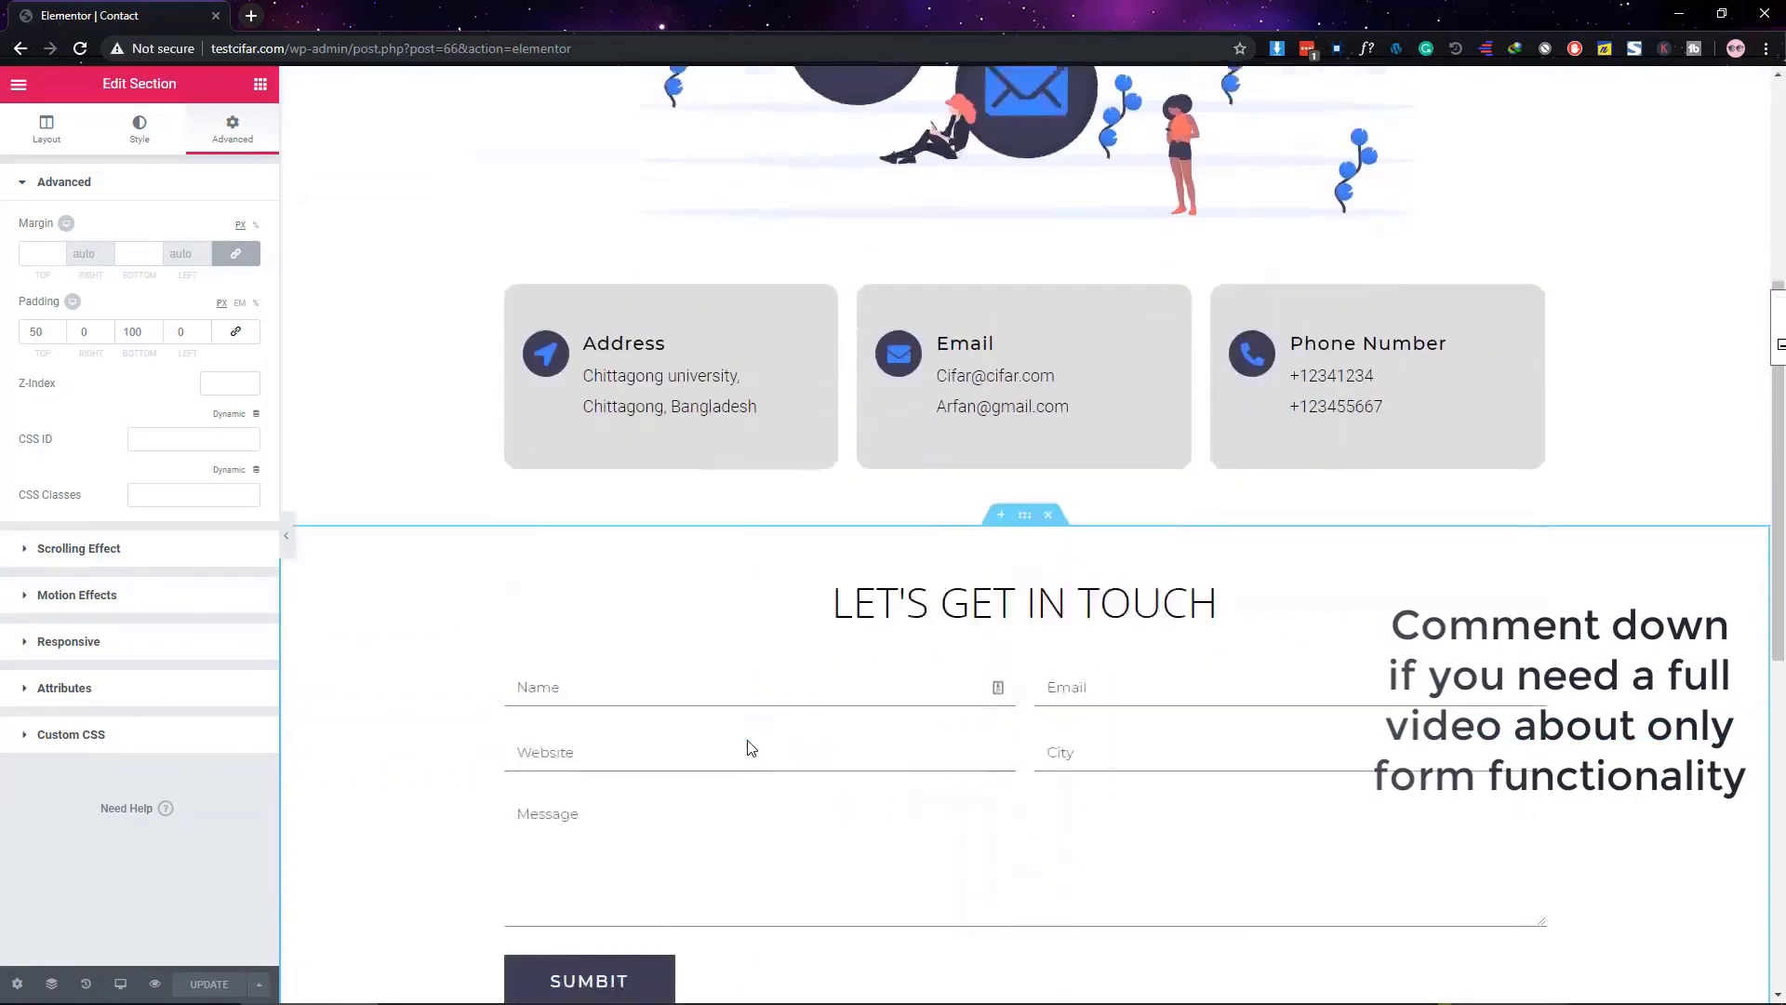
{"action": "scroll", "coordinate": [750, 744], "scroll_direction": "down", "scroll_amount": 1}
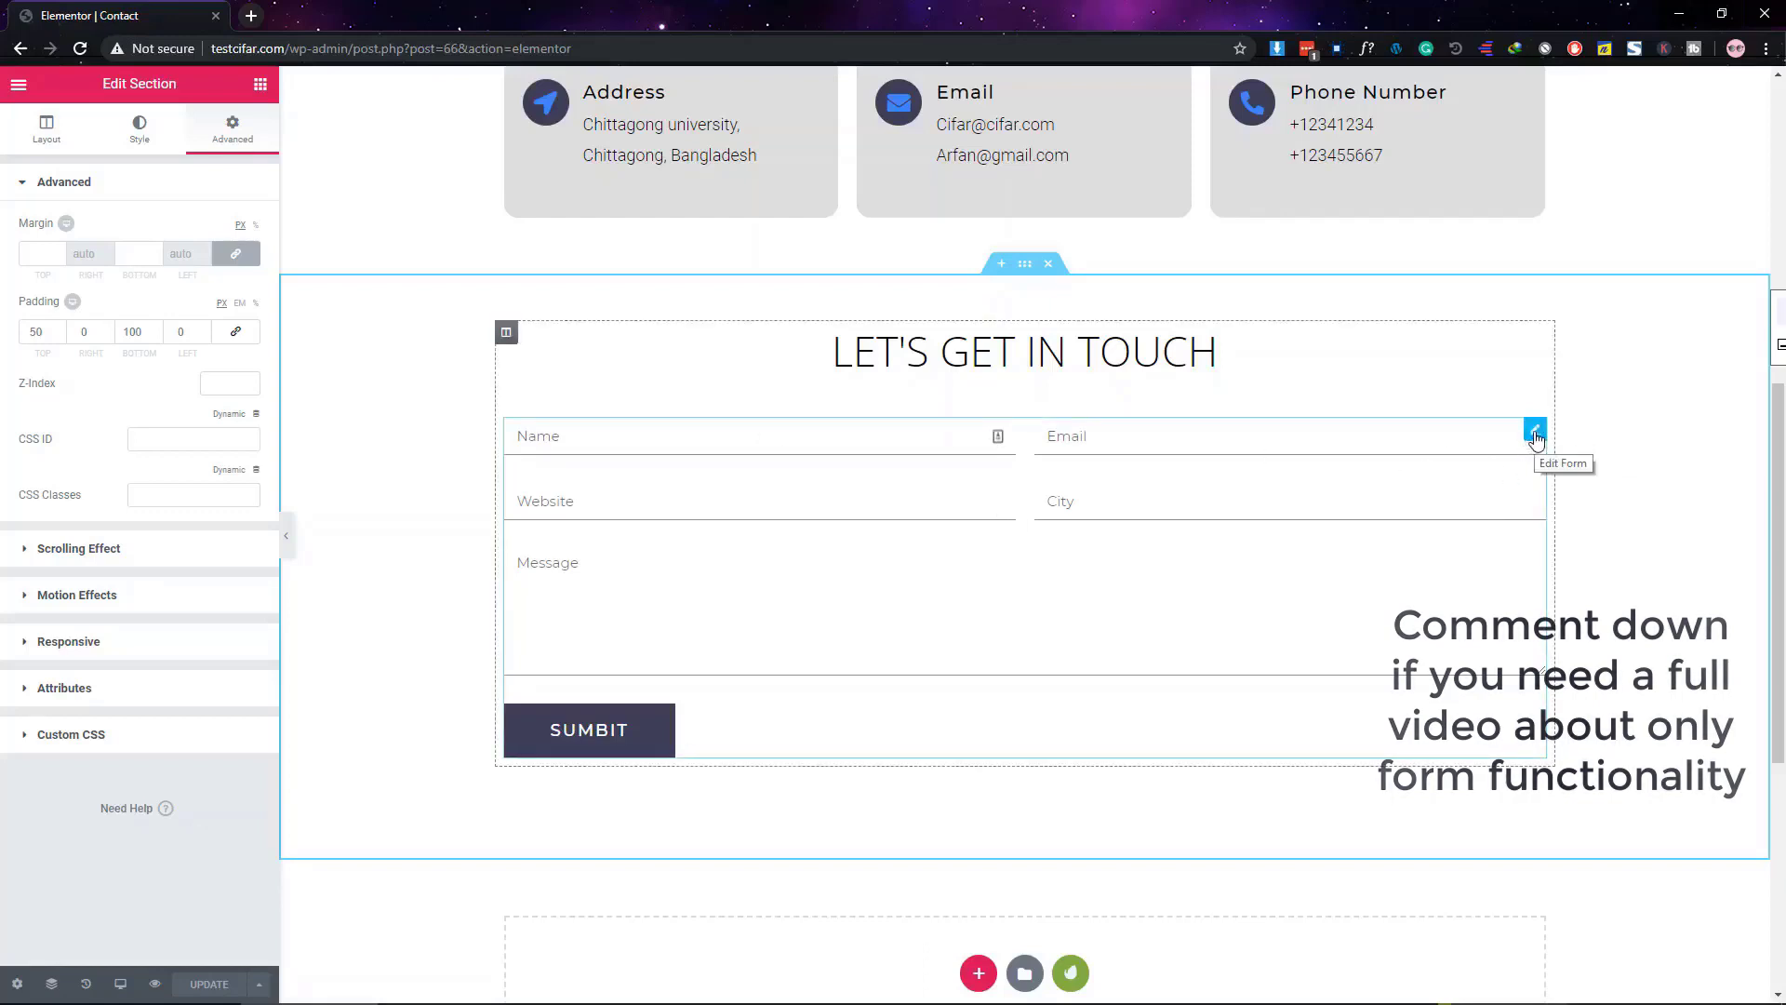
Add a Redirect action alongside Email under the form's Actions After Submit
{"action": "left_click", "coordinate": [1533, 431]}
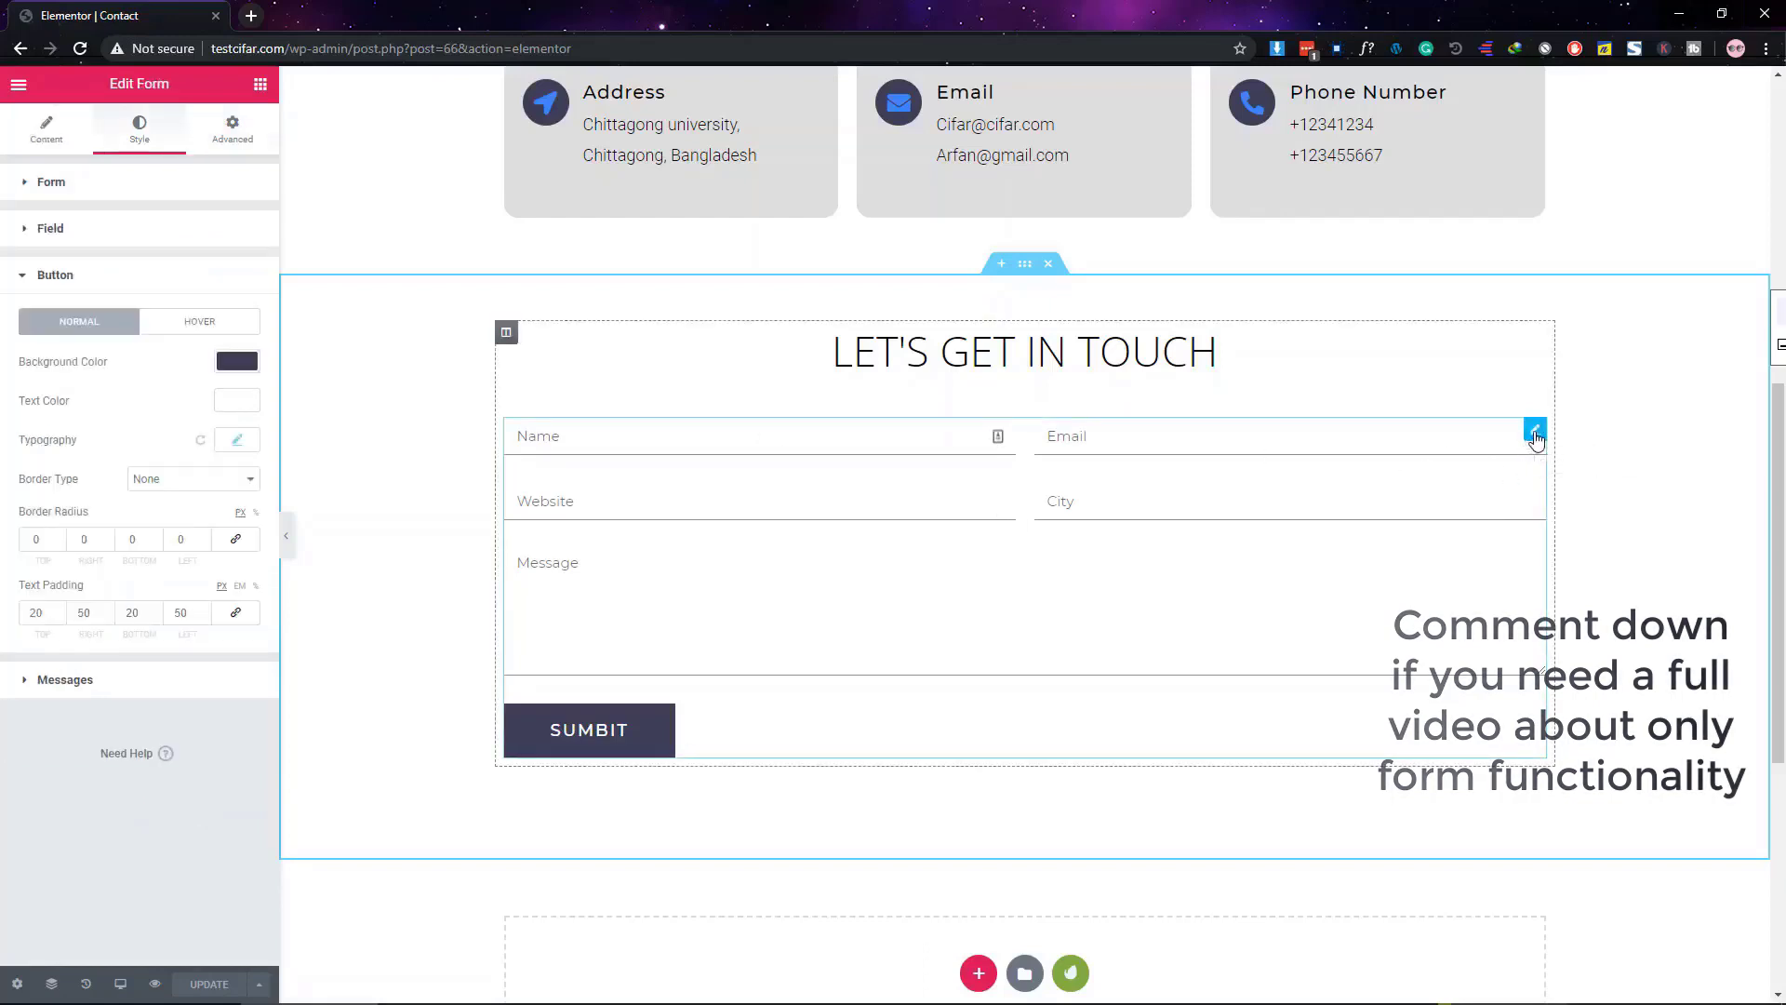
{"action": "left_click", "coordinate": [63, 140]}
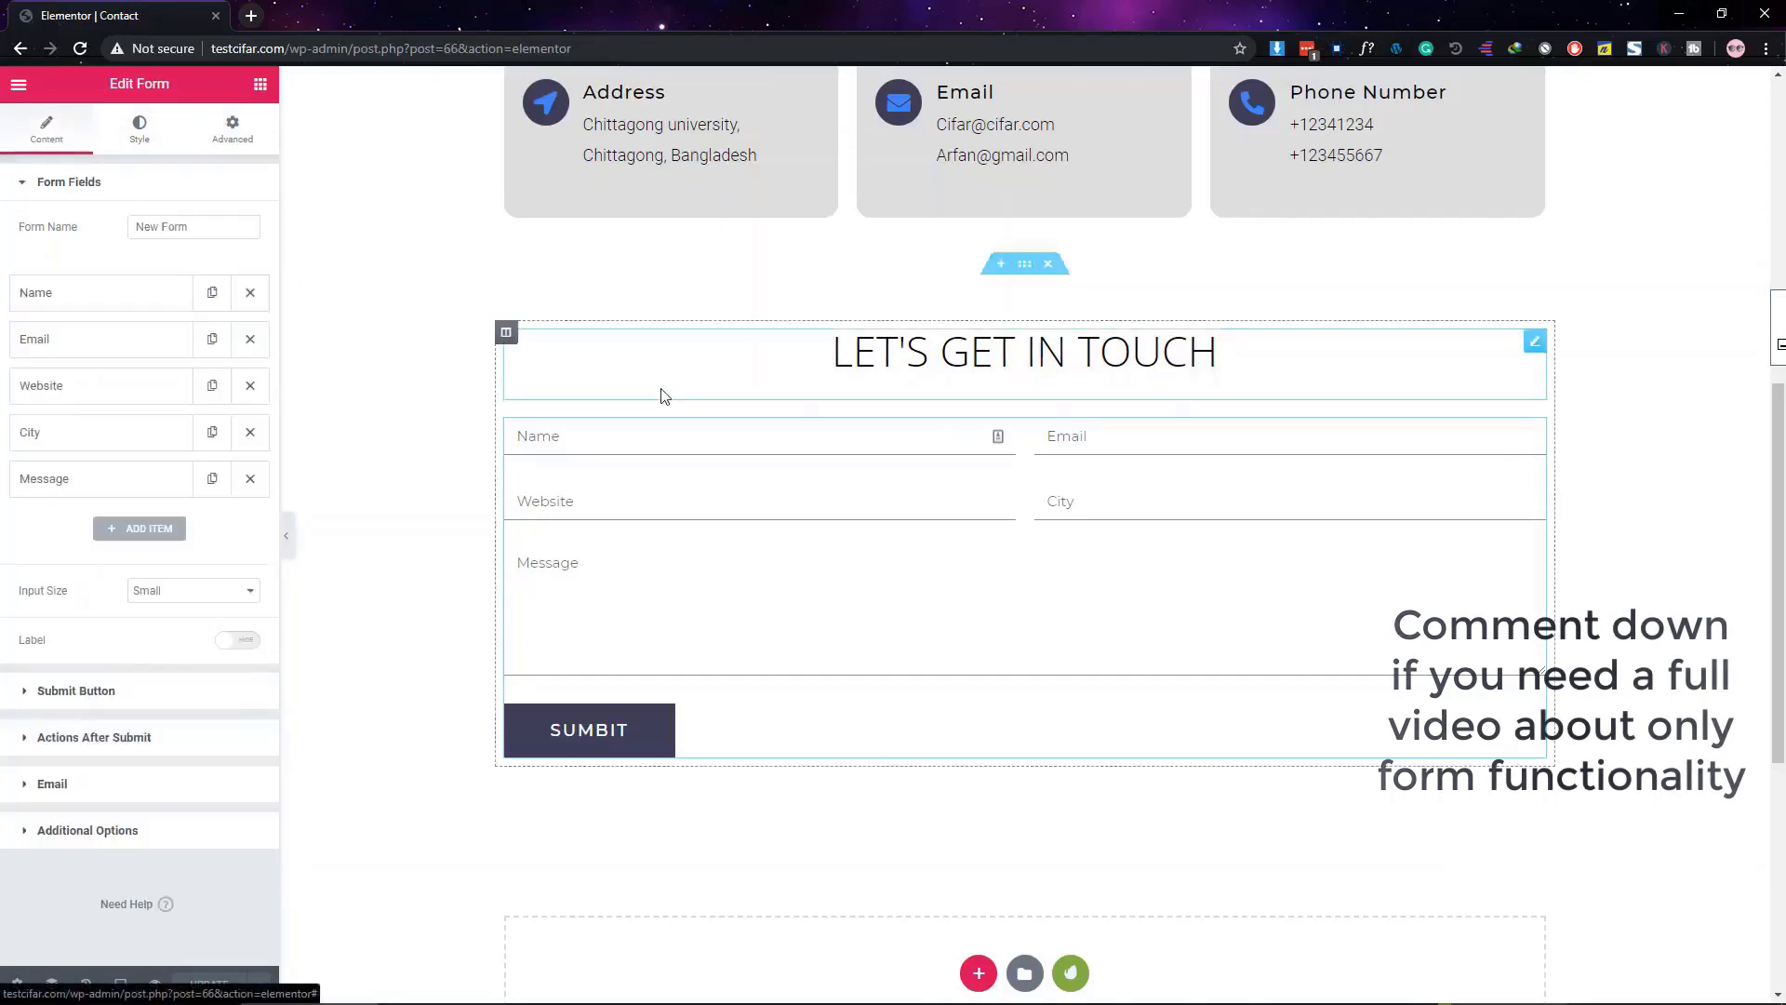
{"action": "left_click", "coordinate": [65, 197]}
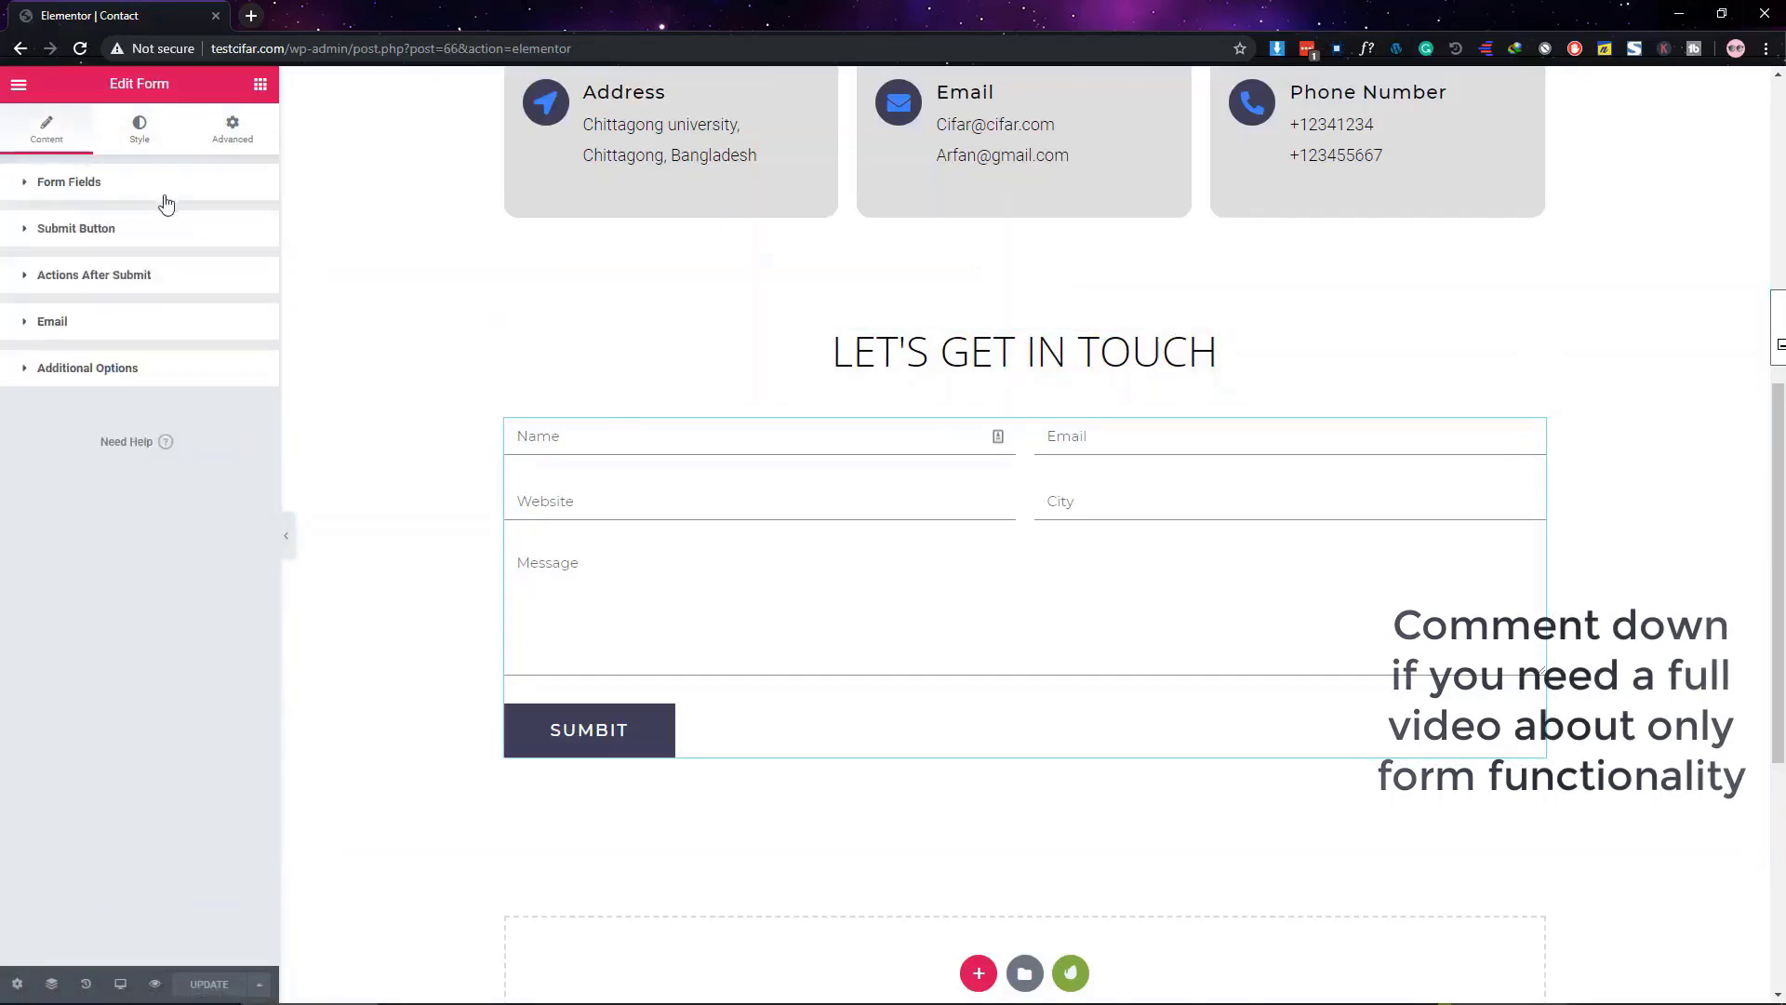
{"action": "left_click", "coordinate": [60, 279]}
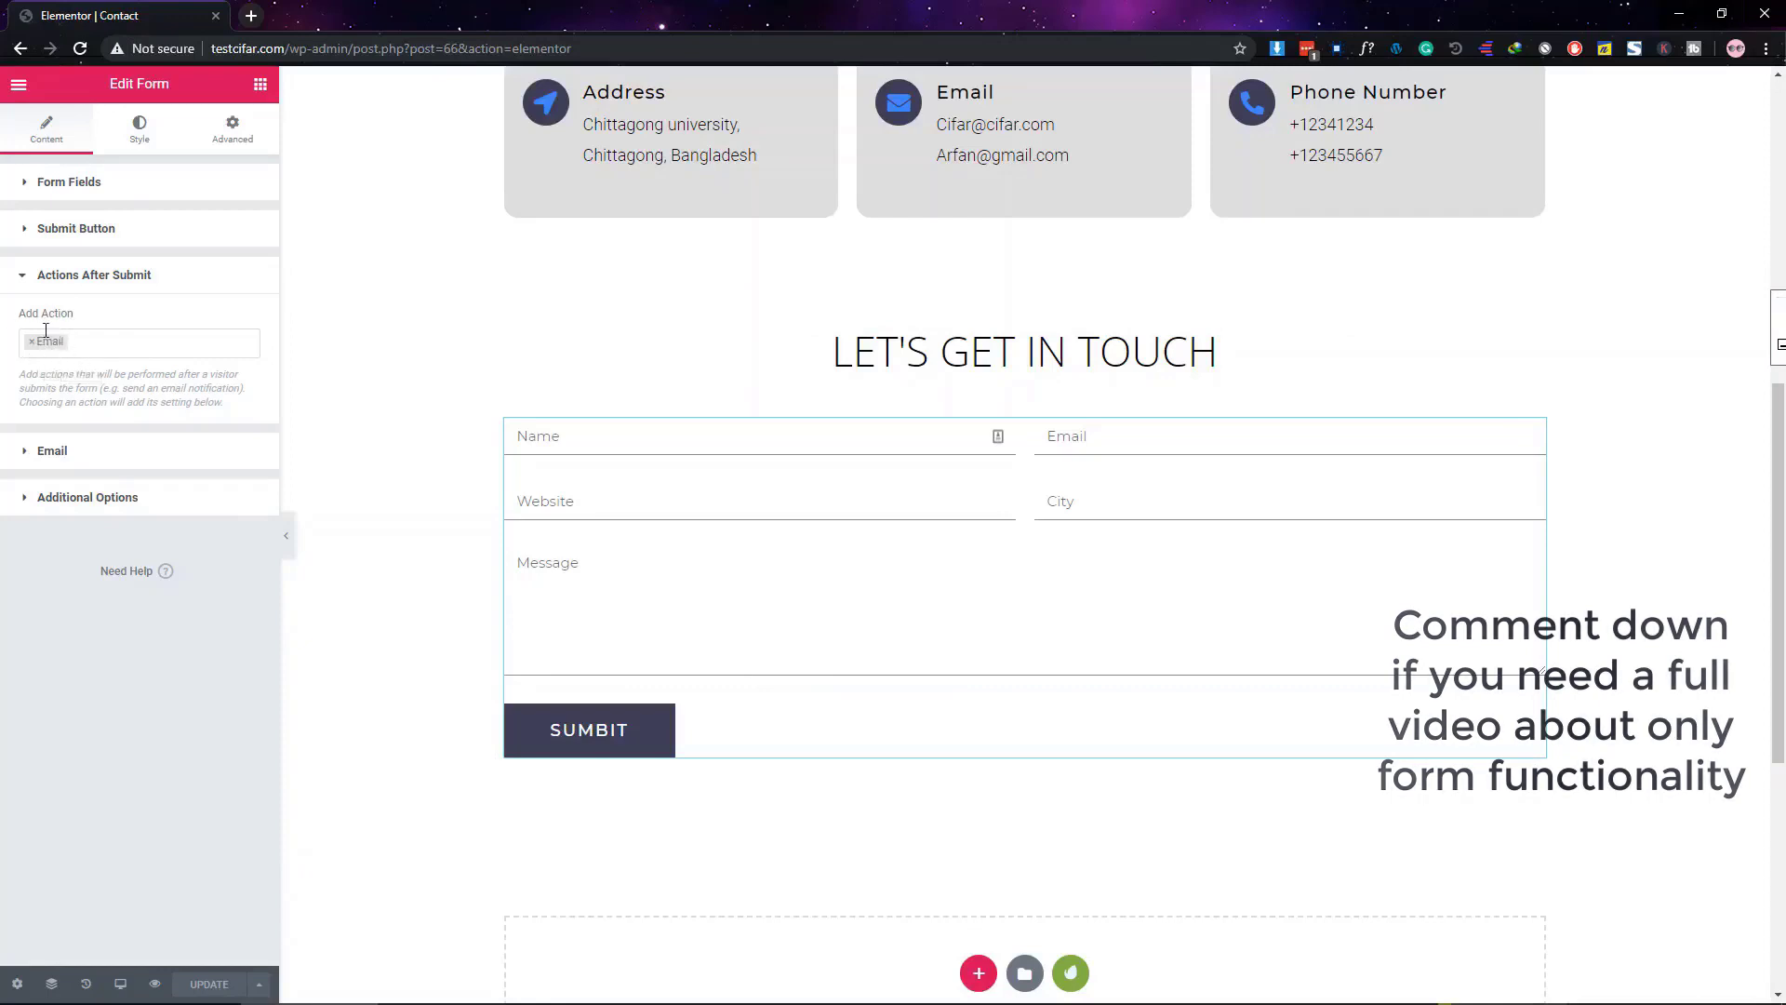
{"action": "left_click", "coordinate": [94, 345]}
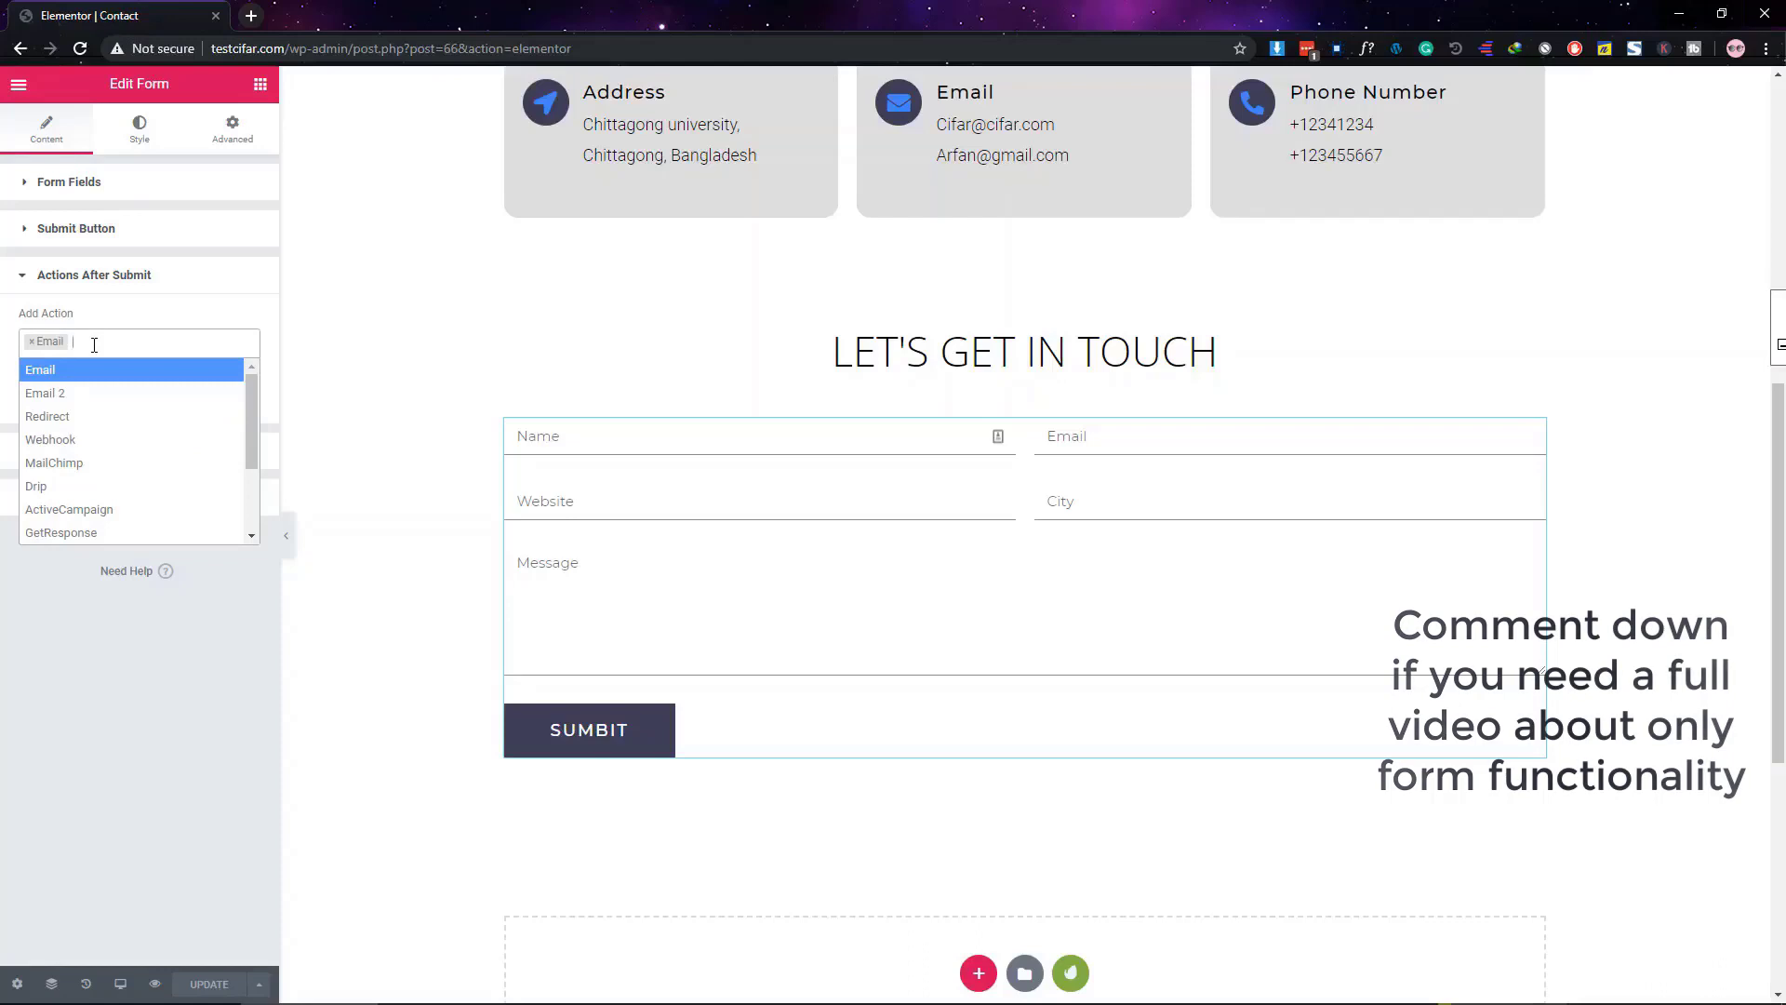
{"action": "left_click", "coordinate": [105, 424]}
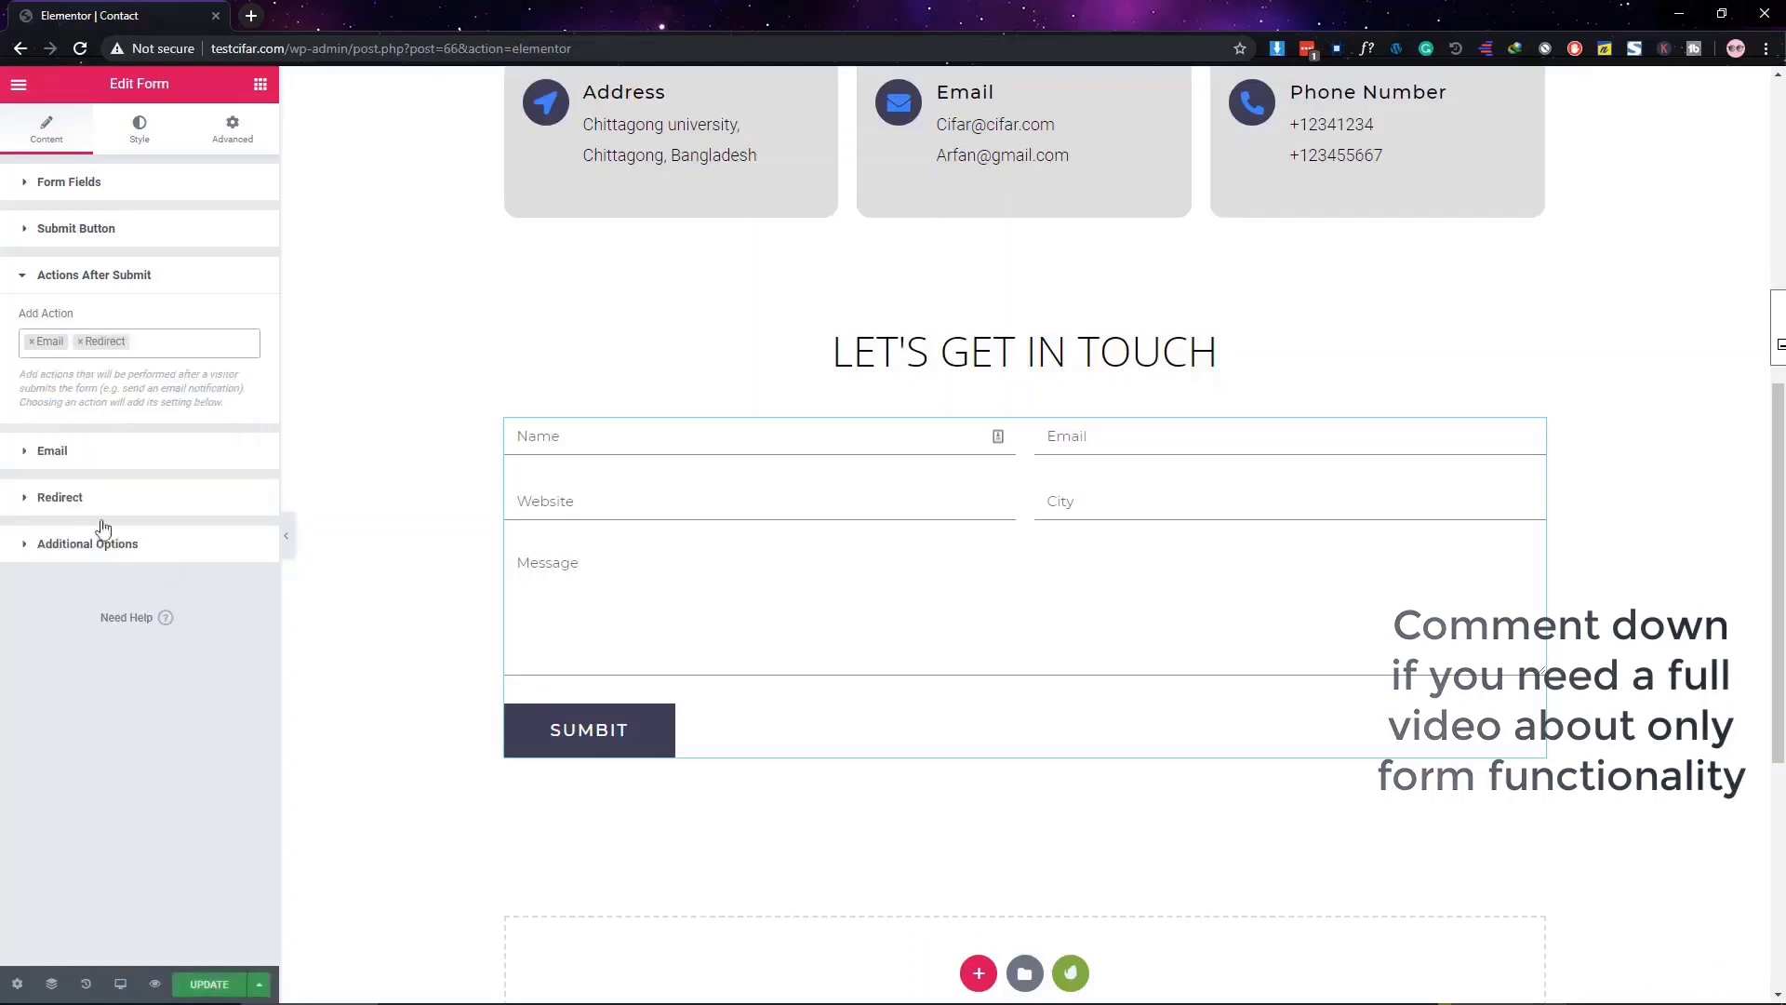
{"action": "left_click", "coordinate": [37, 280]}
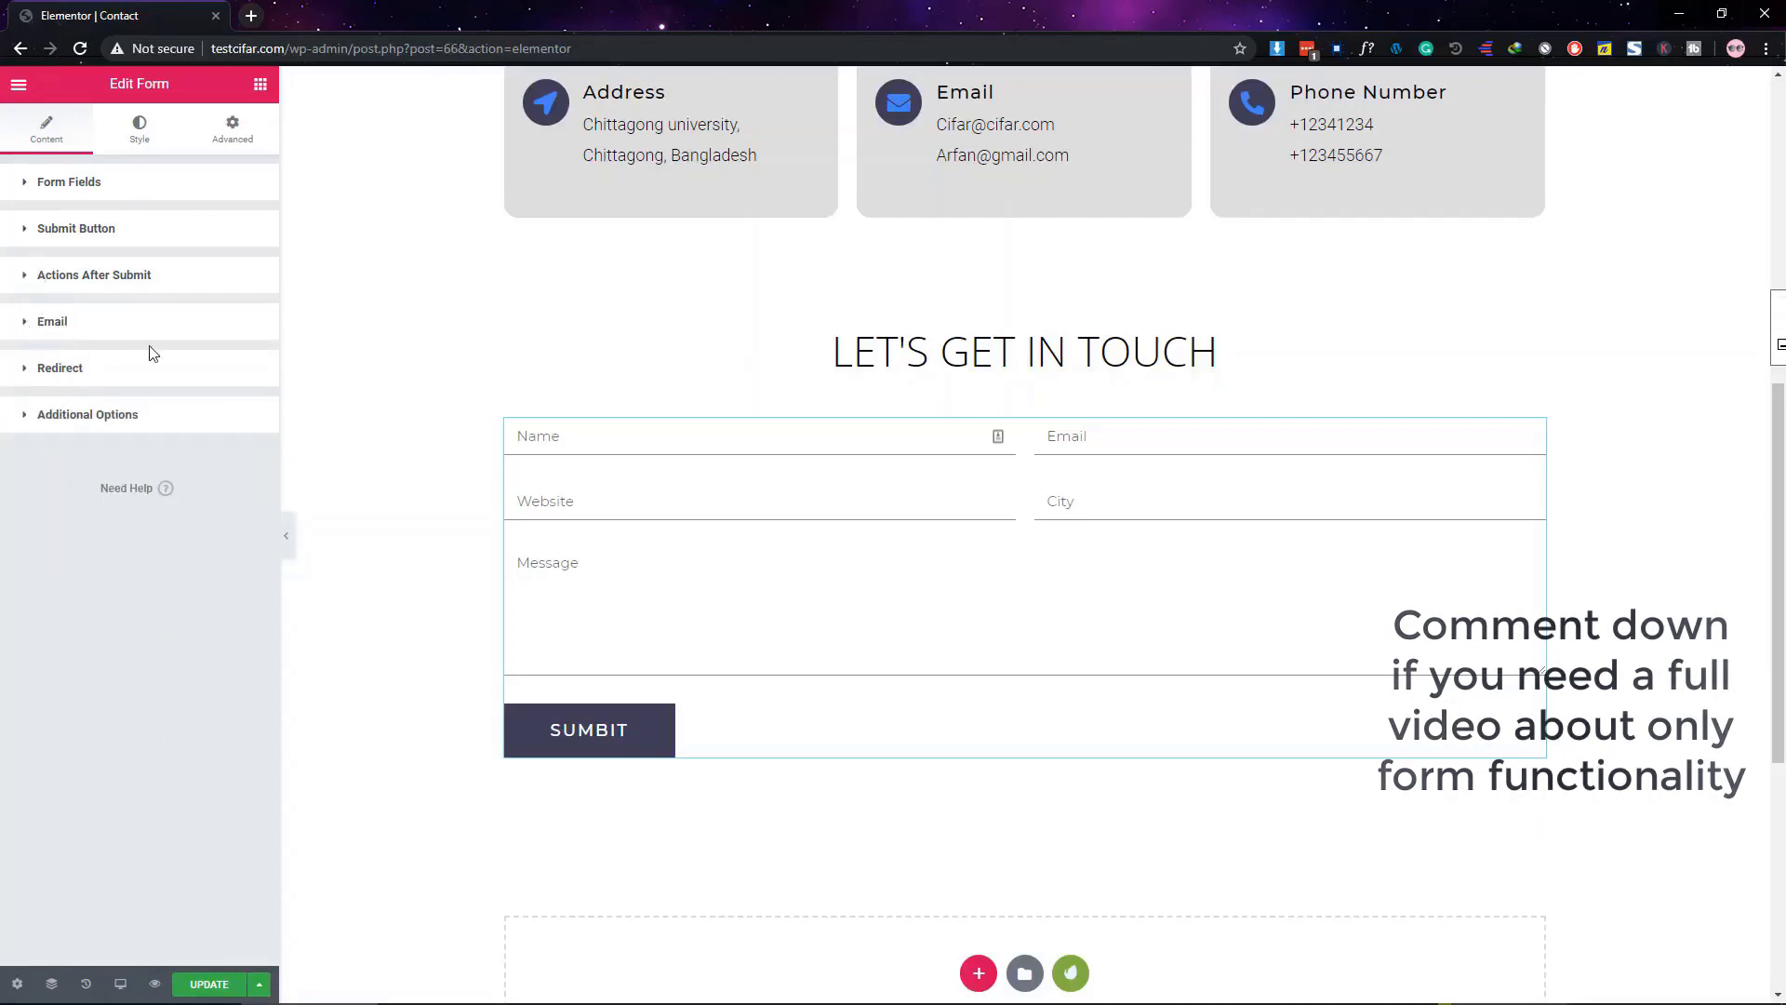
{"action": "left_click", "coordinate": [52, 337]}
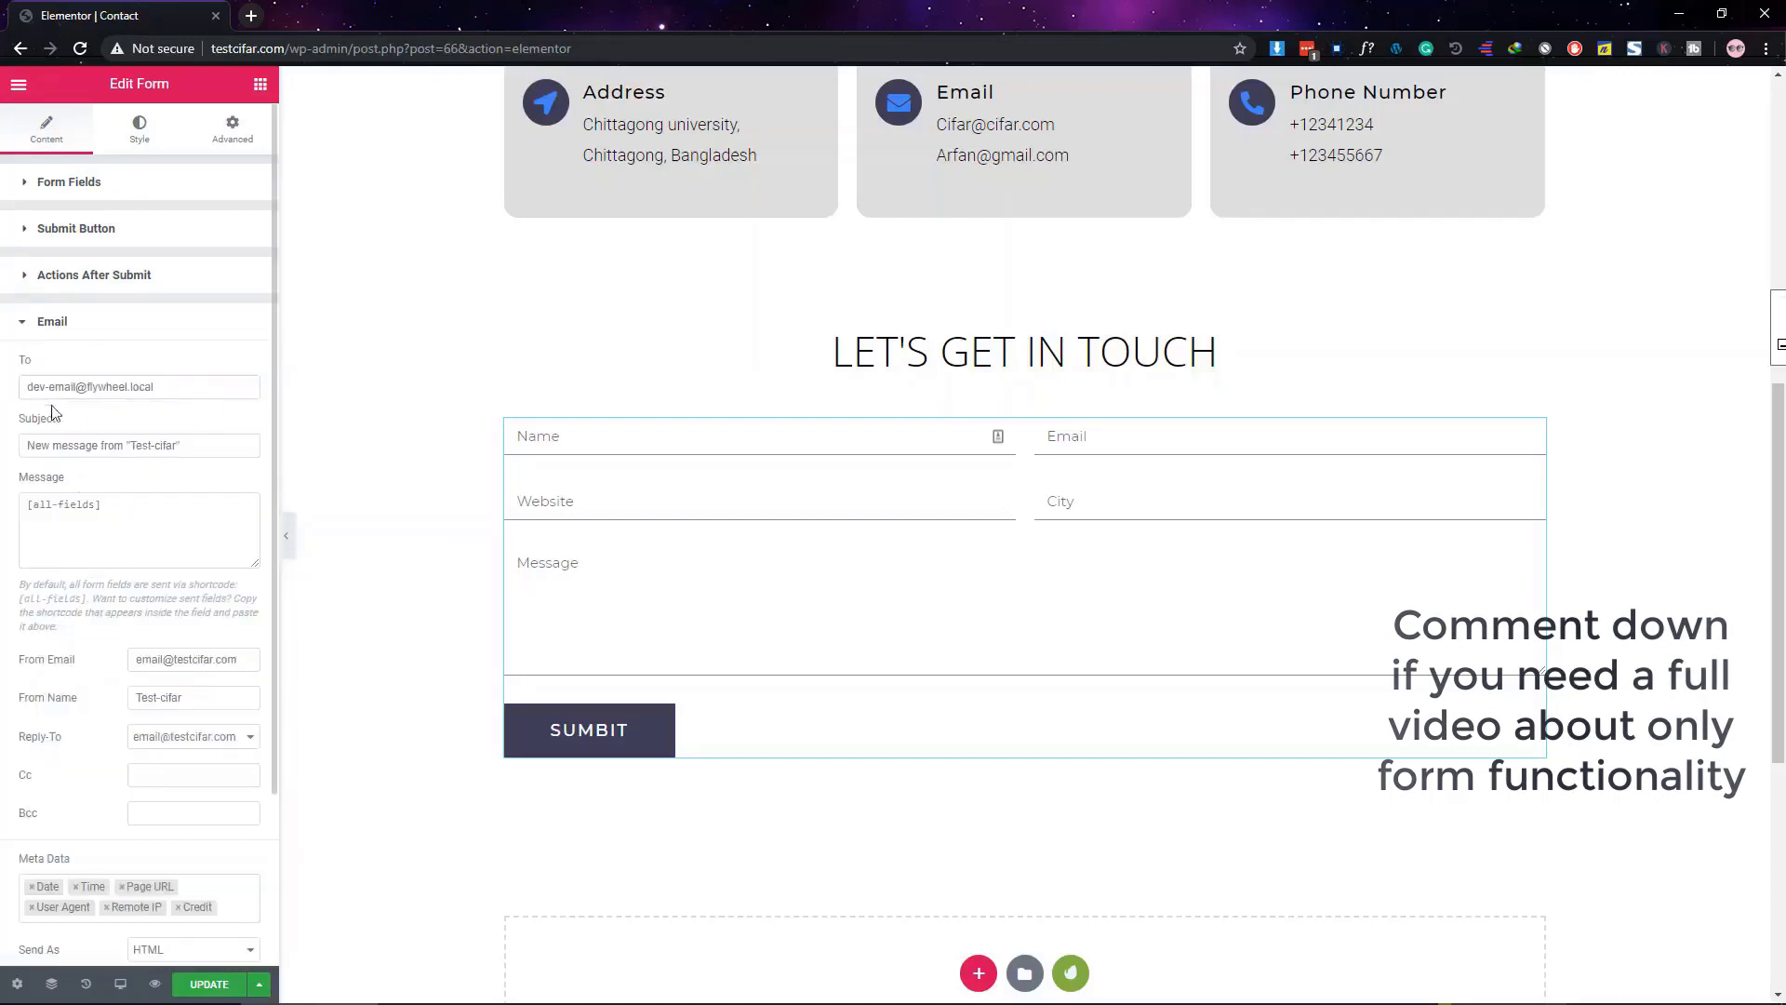
Replace the Email action's To field with your own e-mail address
{"action": "left_click", "coordinate": [50, 389]}
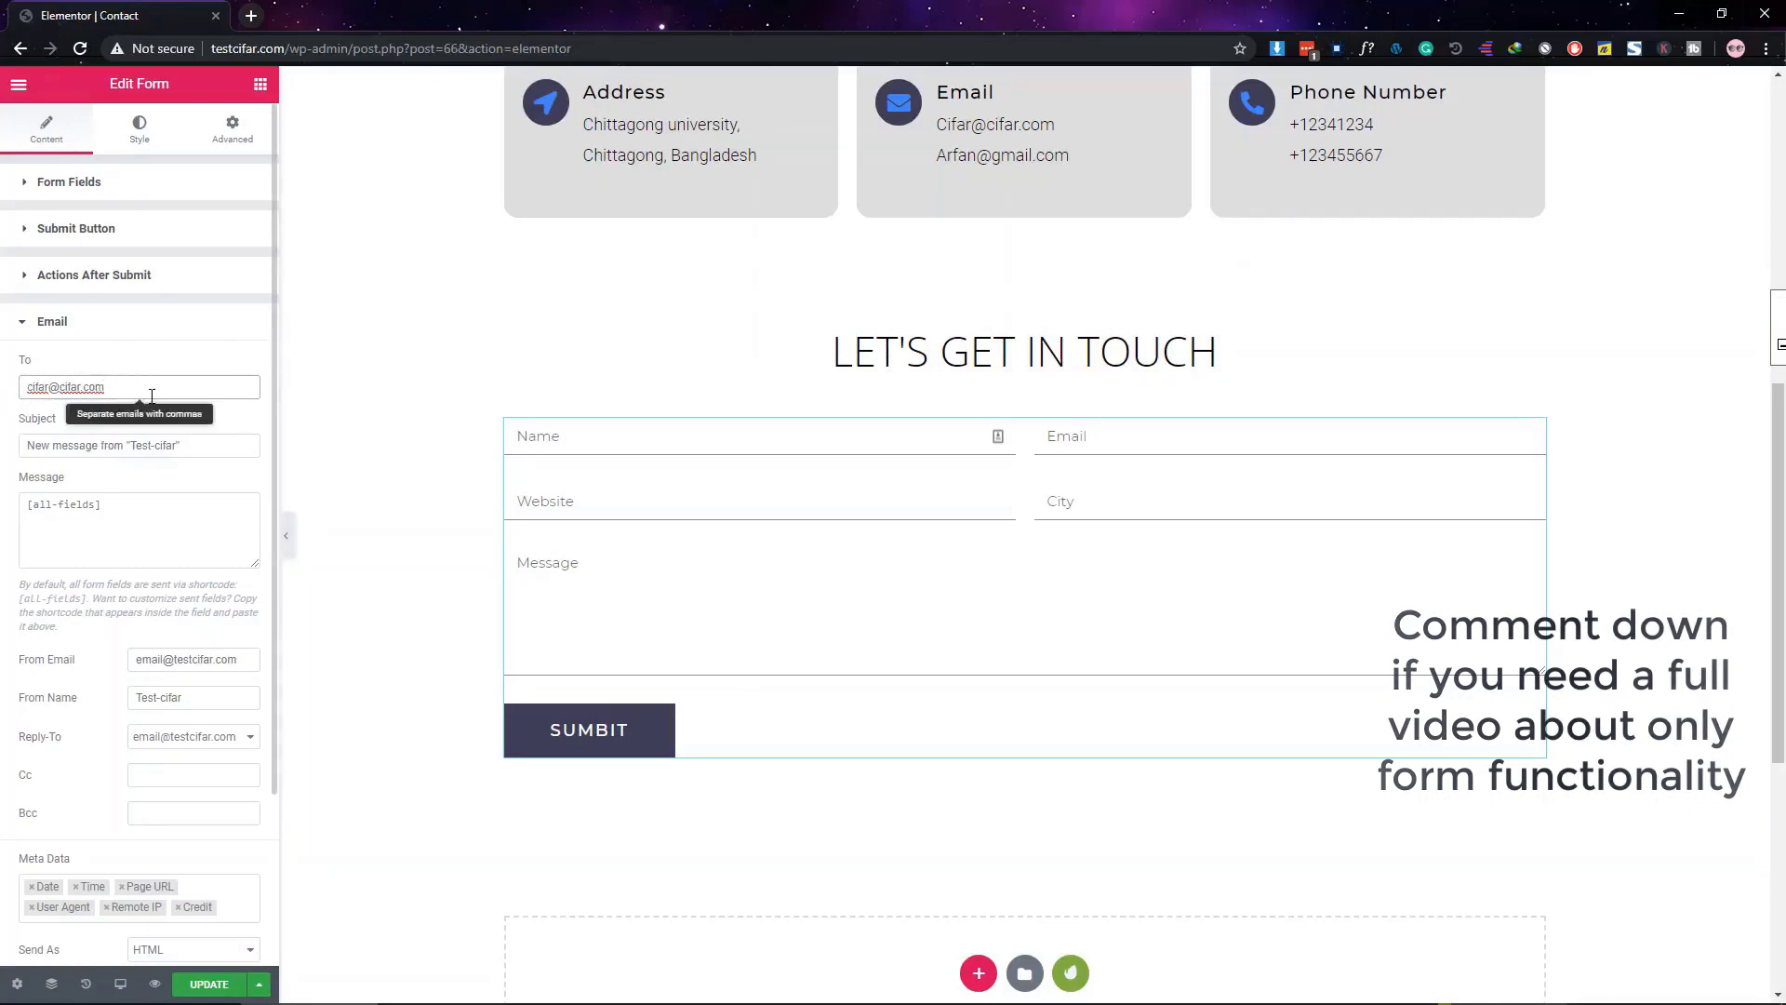
{"action": "scroll", "coordinate": [159, 397], "scroll_direction": "down", "scroll_amount": 2}
{"action": "scroll", "coordinate": [159, 397], "scroll_direction": "up", "scroll_amount": 2}
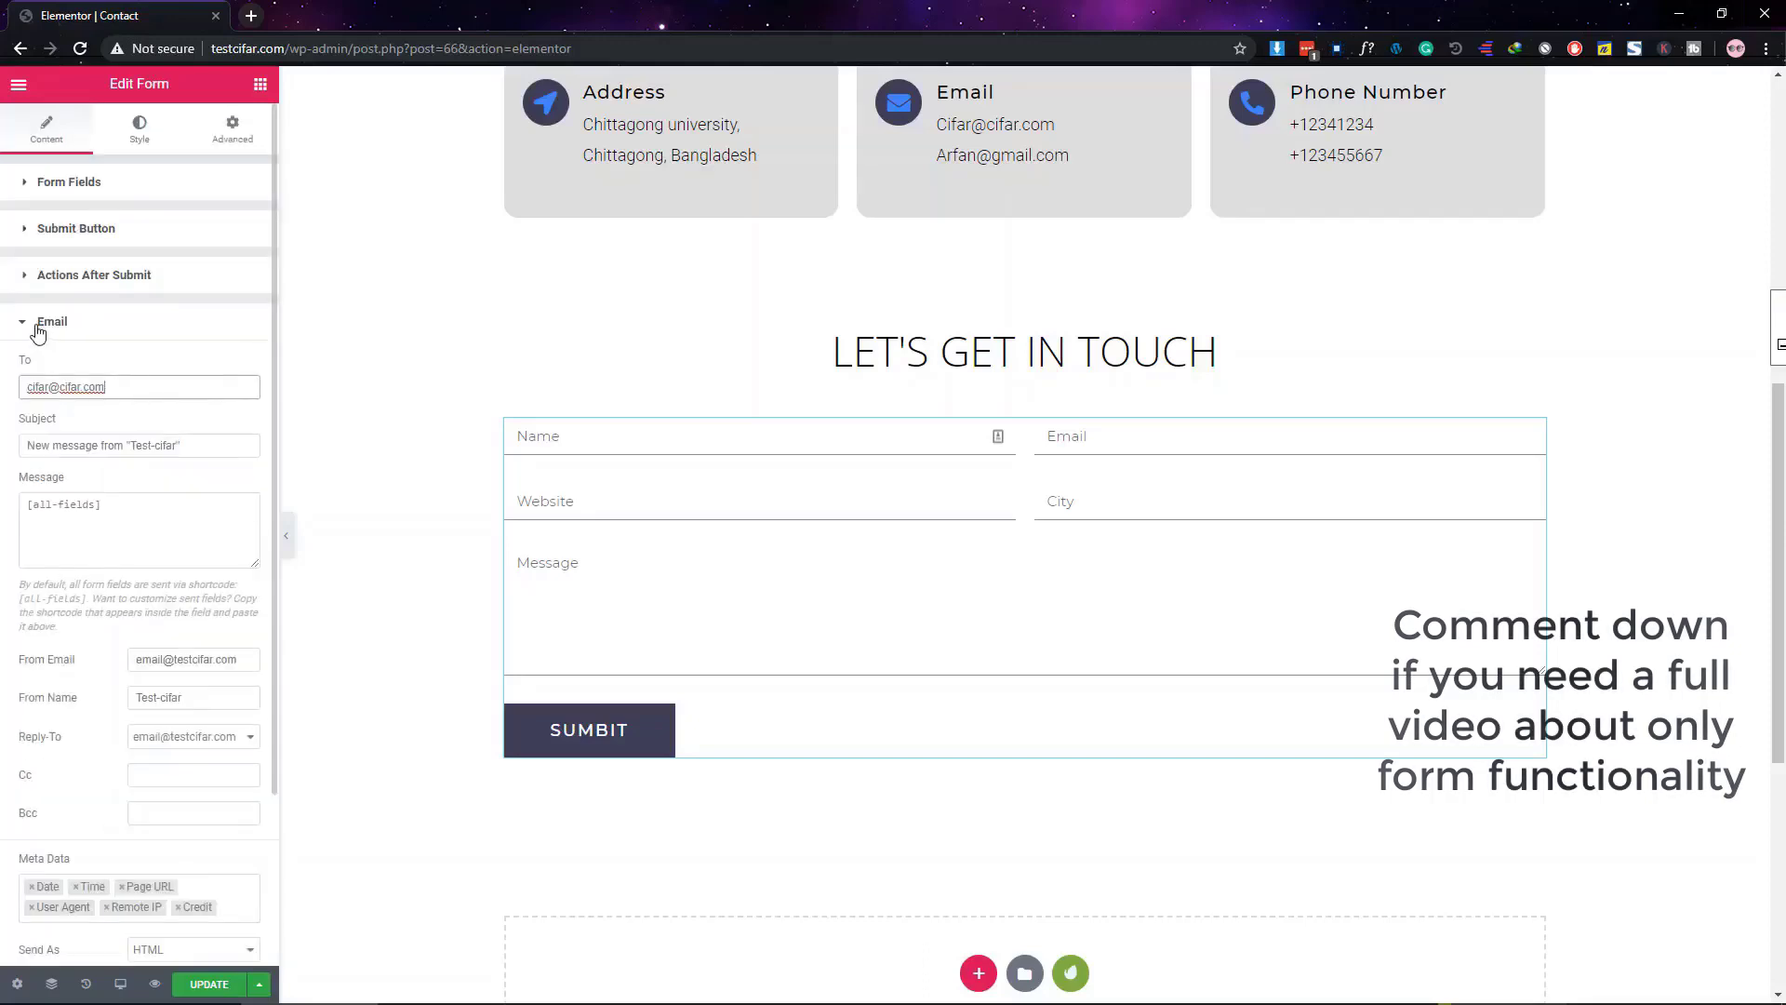
{"action": "left_click", "coordinate": [38, 332]}
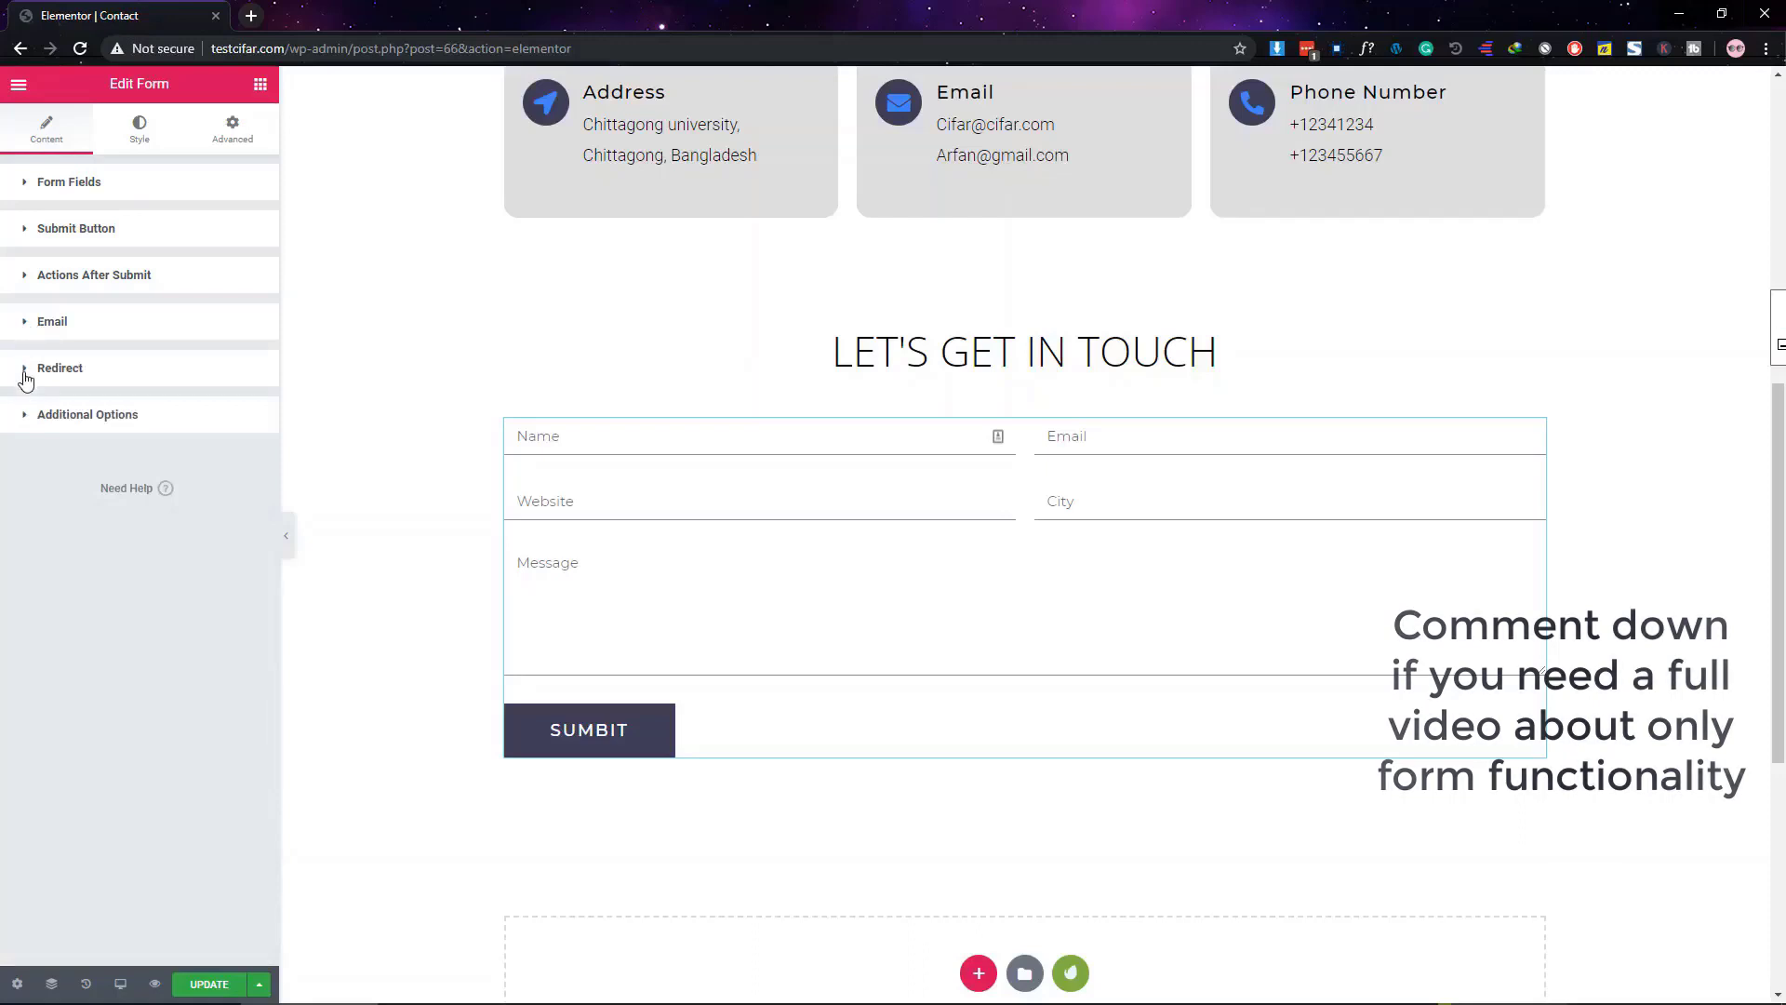
Review the Redirect and Email action settings, then save the contact page with Update
{"action": "left_click", "coordinate": [26, 376]}
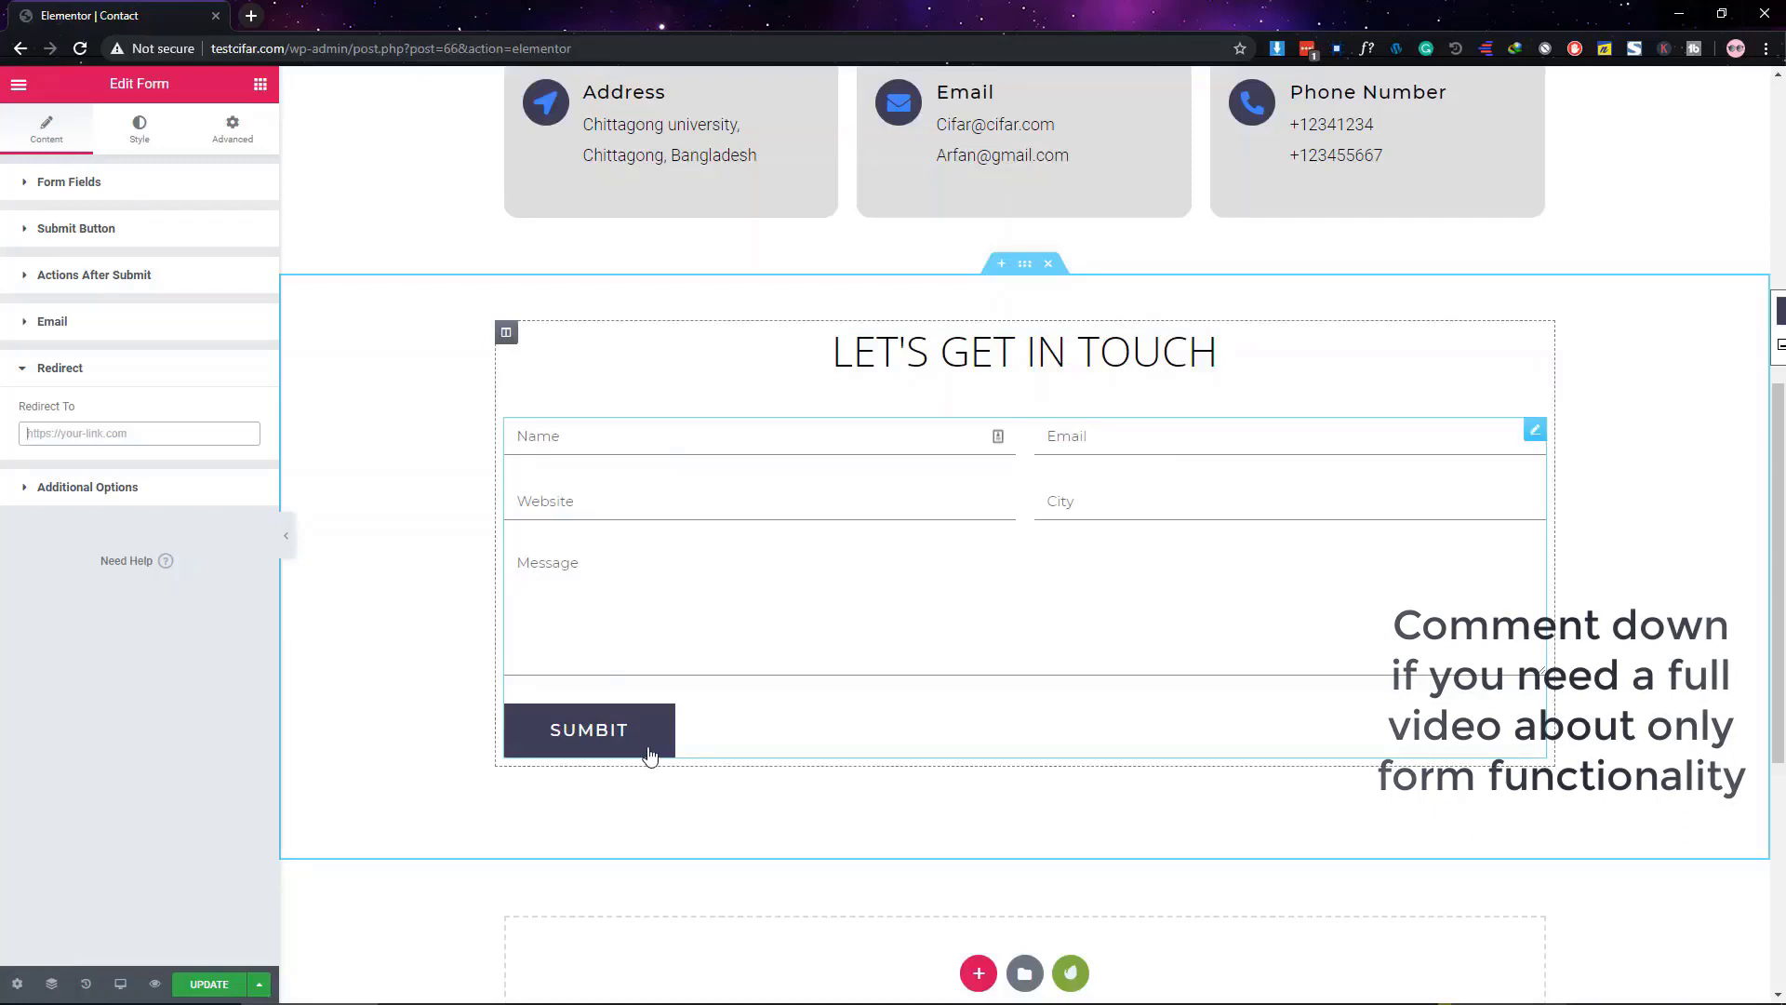
{"action": "left_click", "coordinate": [78, 290]}
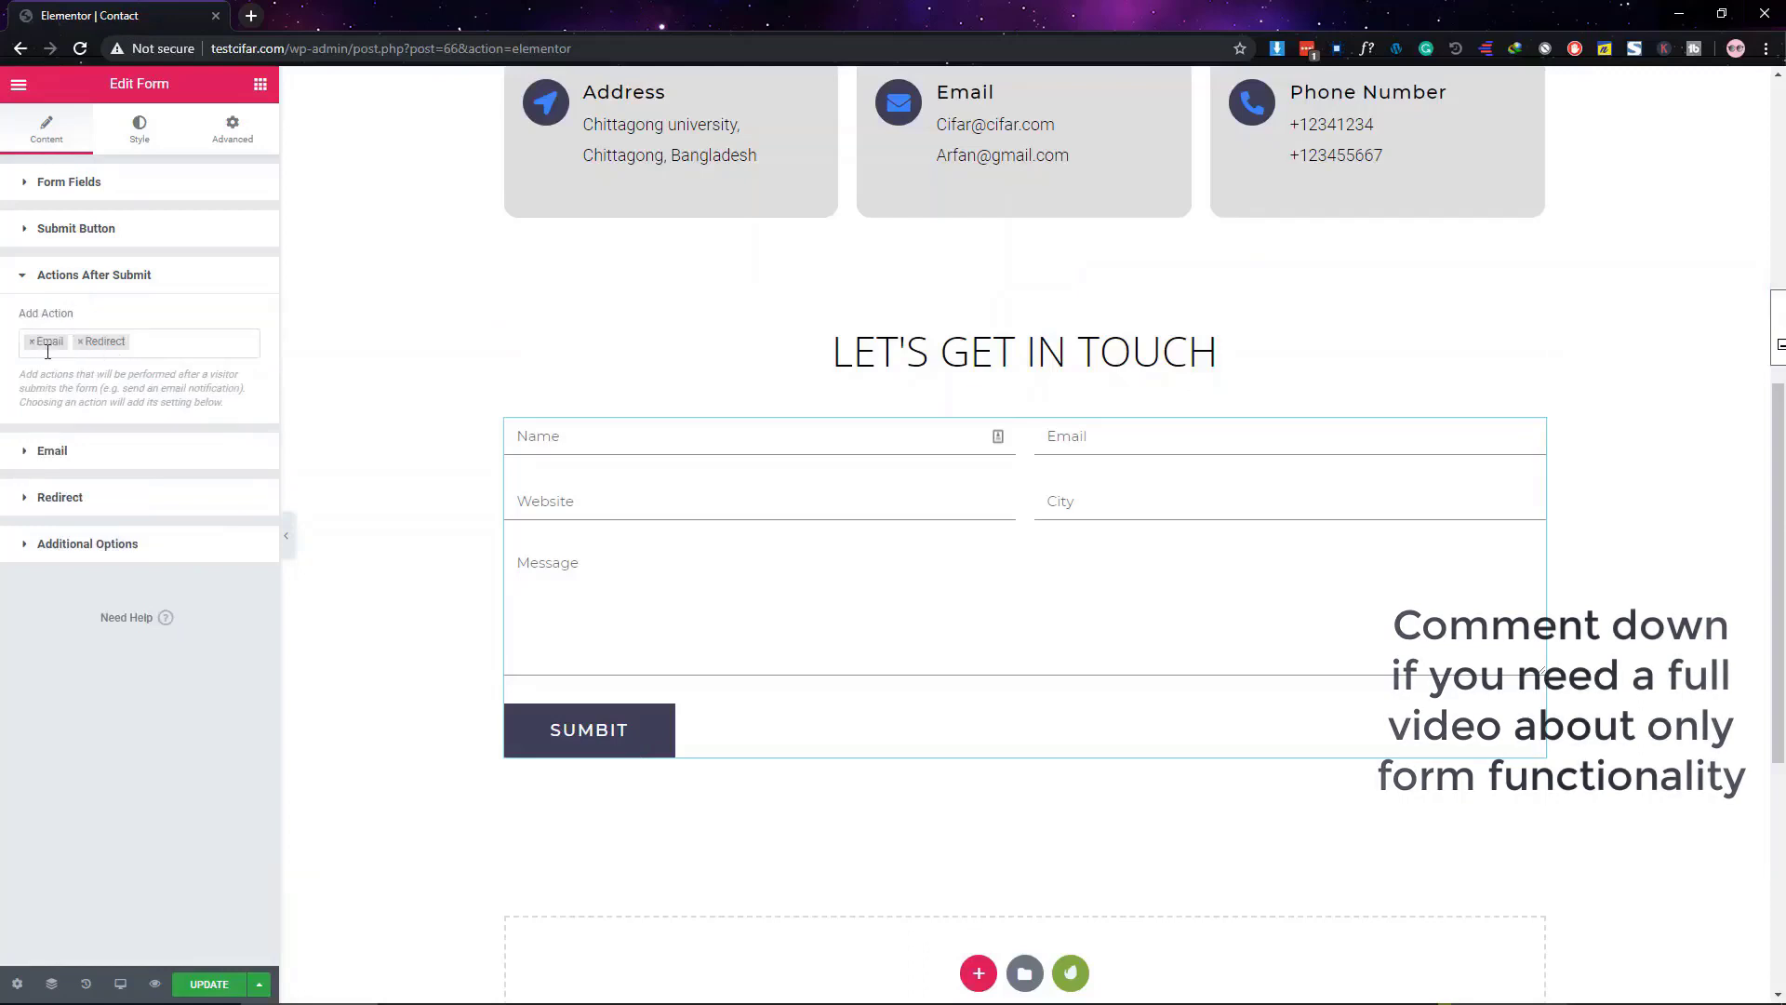
{"action": "left_click", "coordinate": [52, 450]}
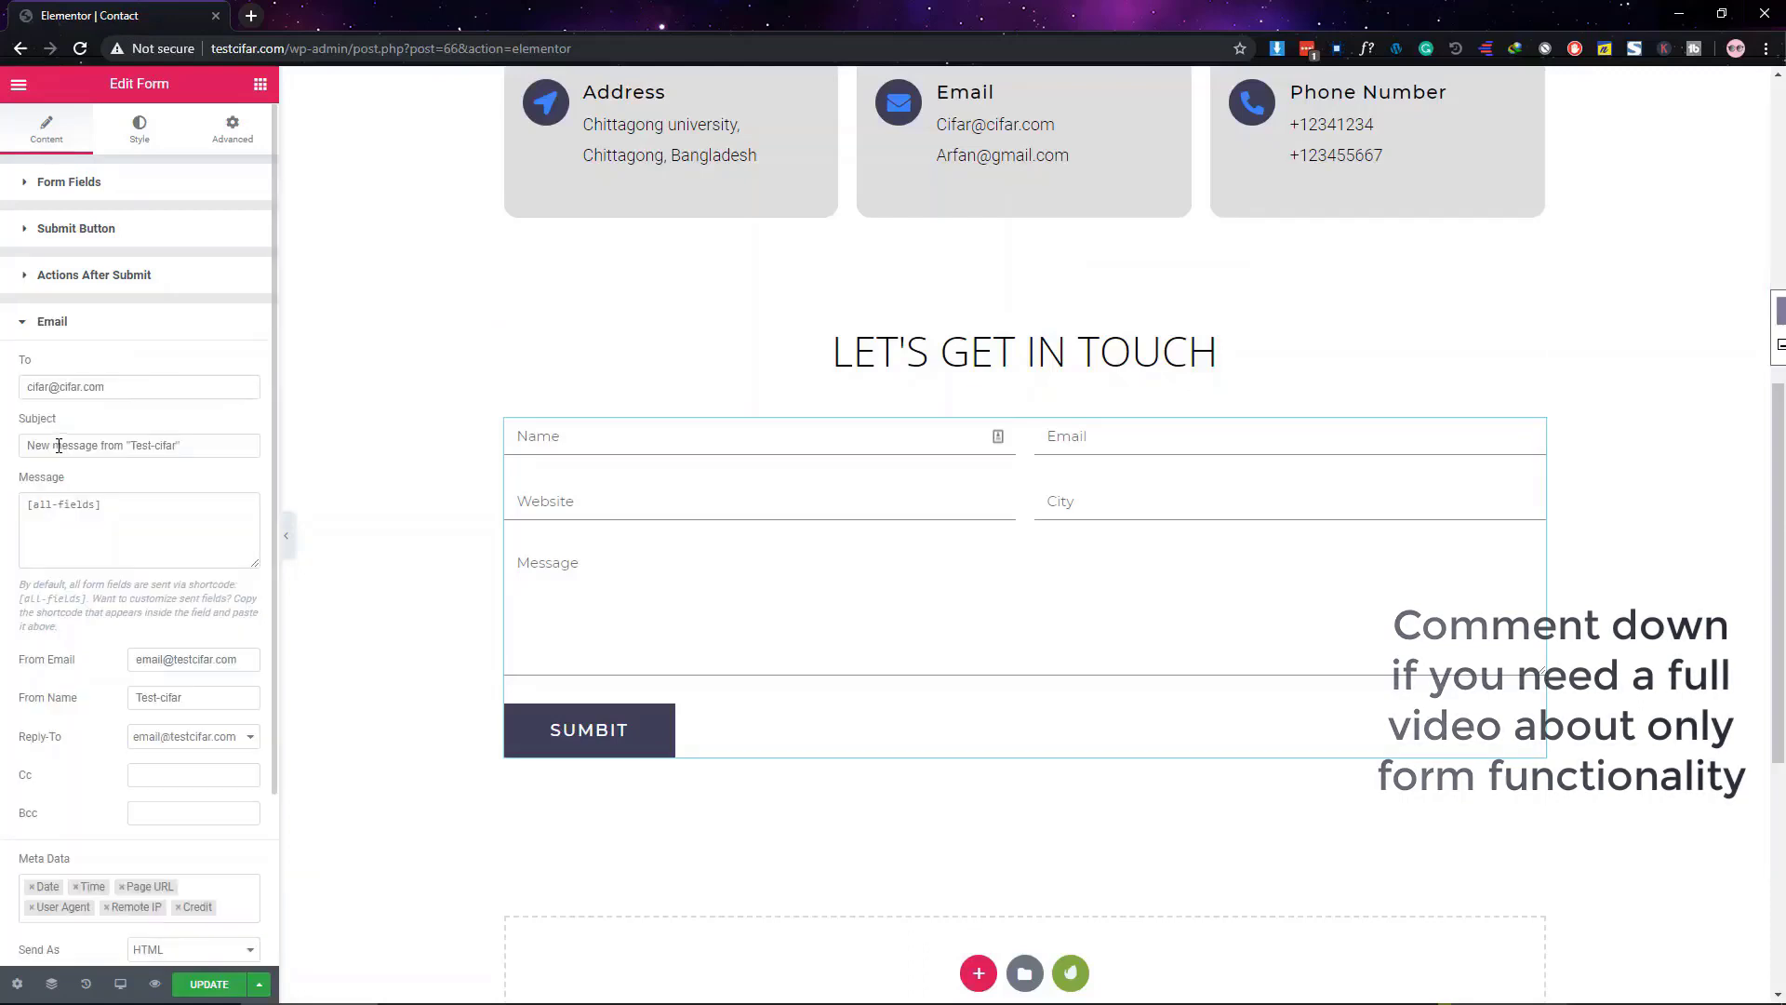
{"action": "left_click", "coordinate": [74, 324]}
{"action": "left_click", "coordinate": [84, 279]}
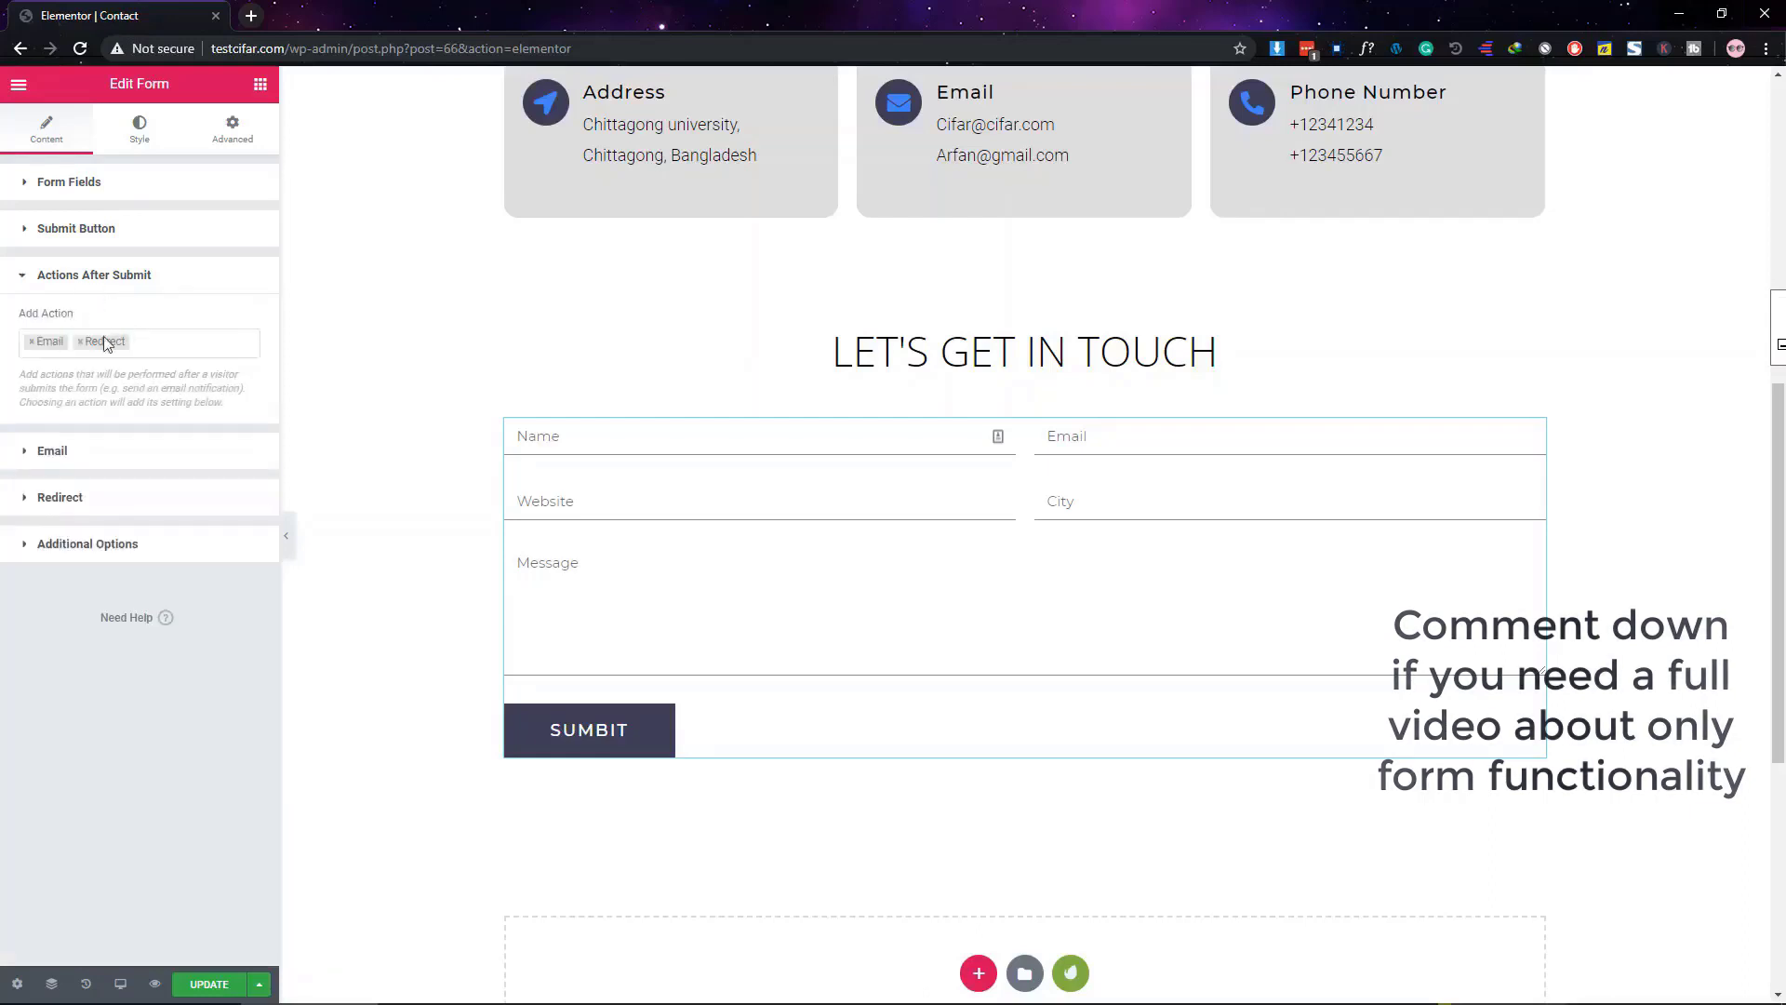
{"action": "left_click", "coordinate": [84, 277]}
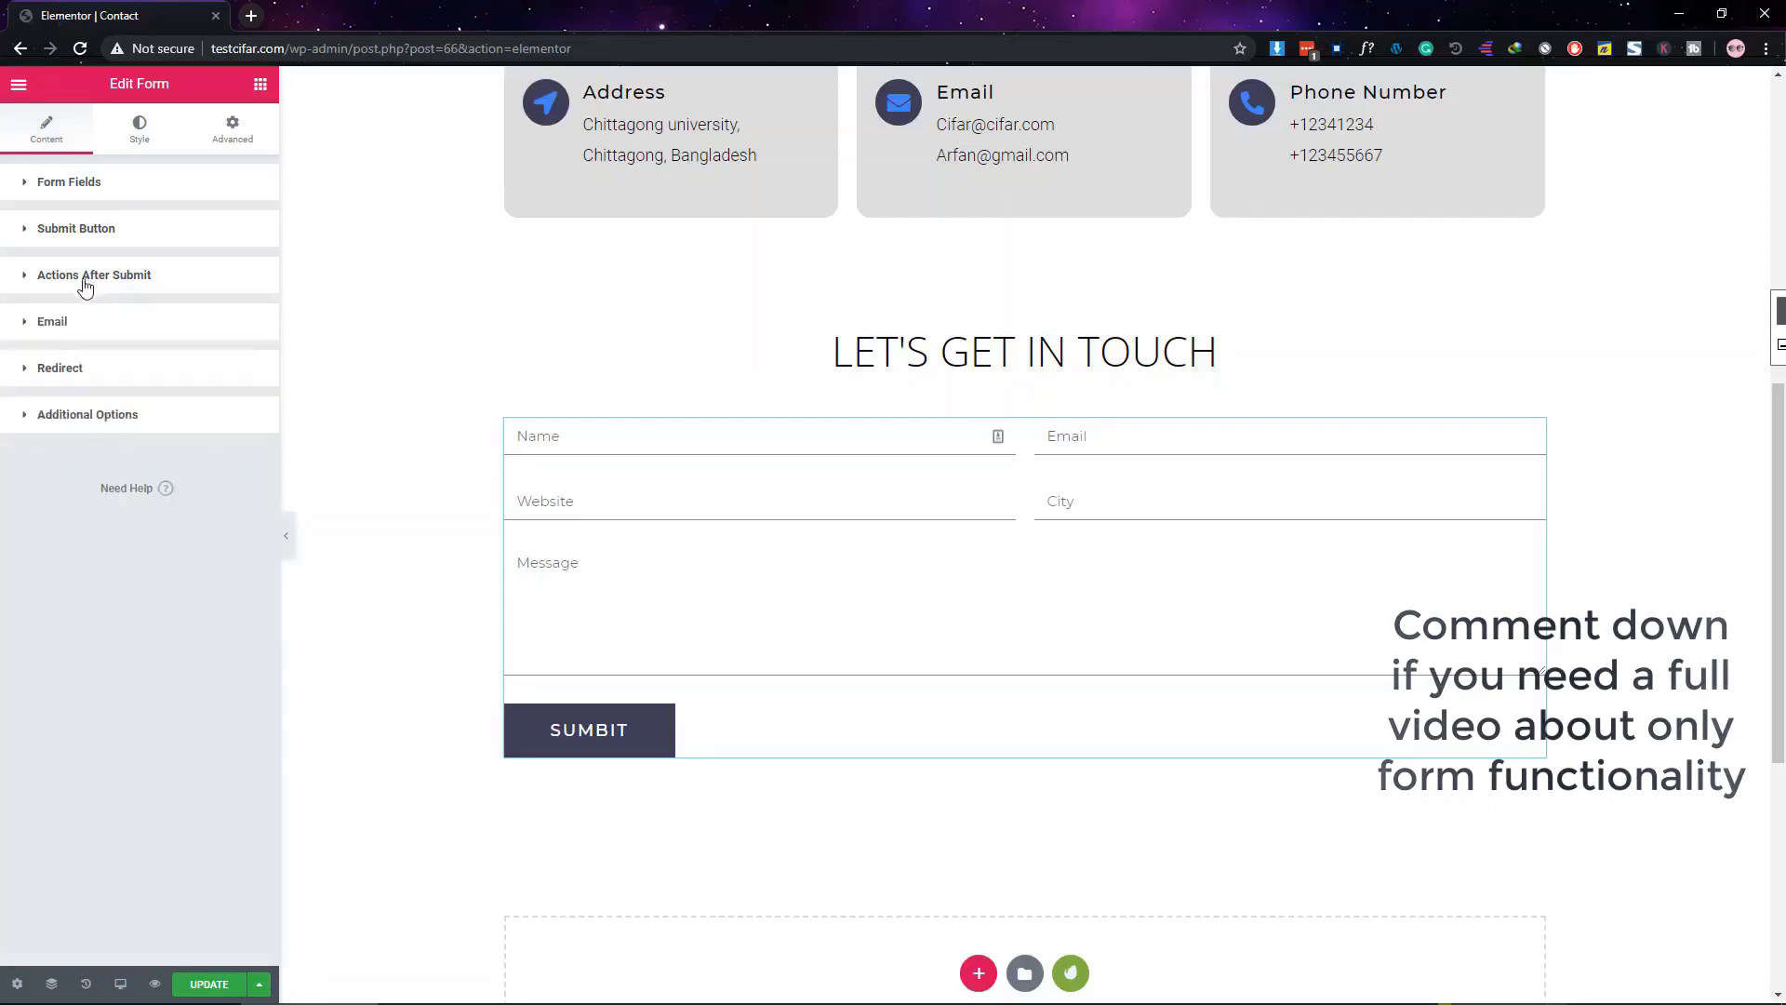
{"action": "left_click", "coordinate": [82, 372]}
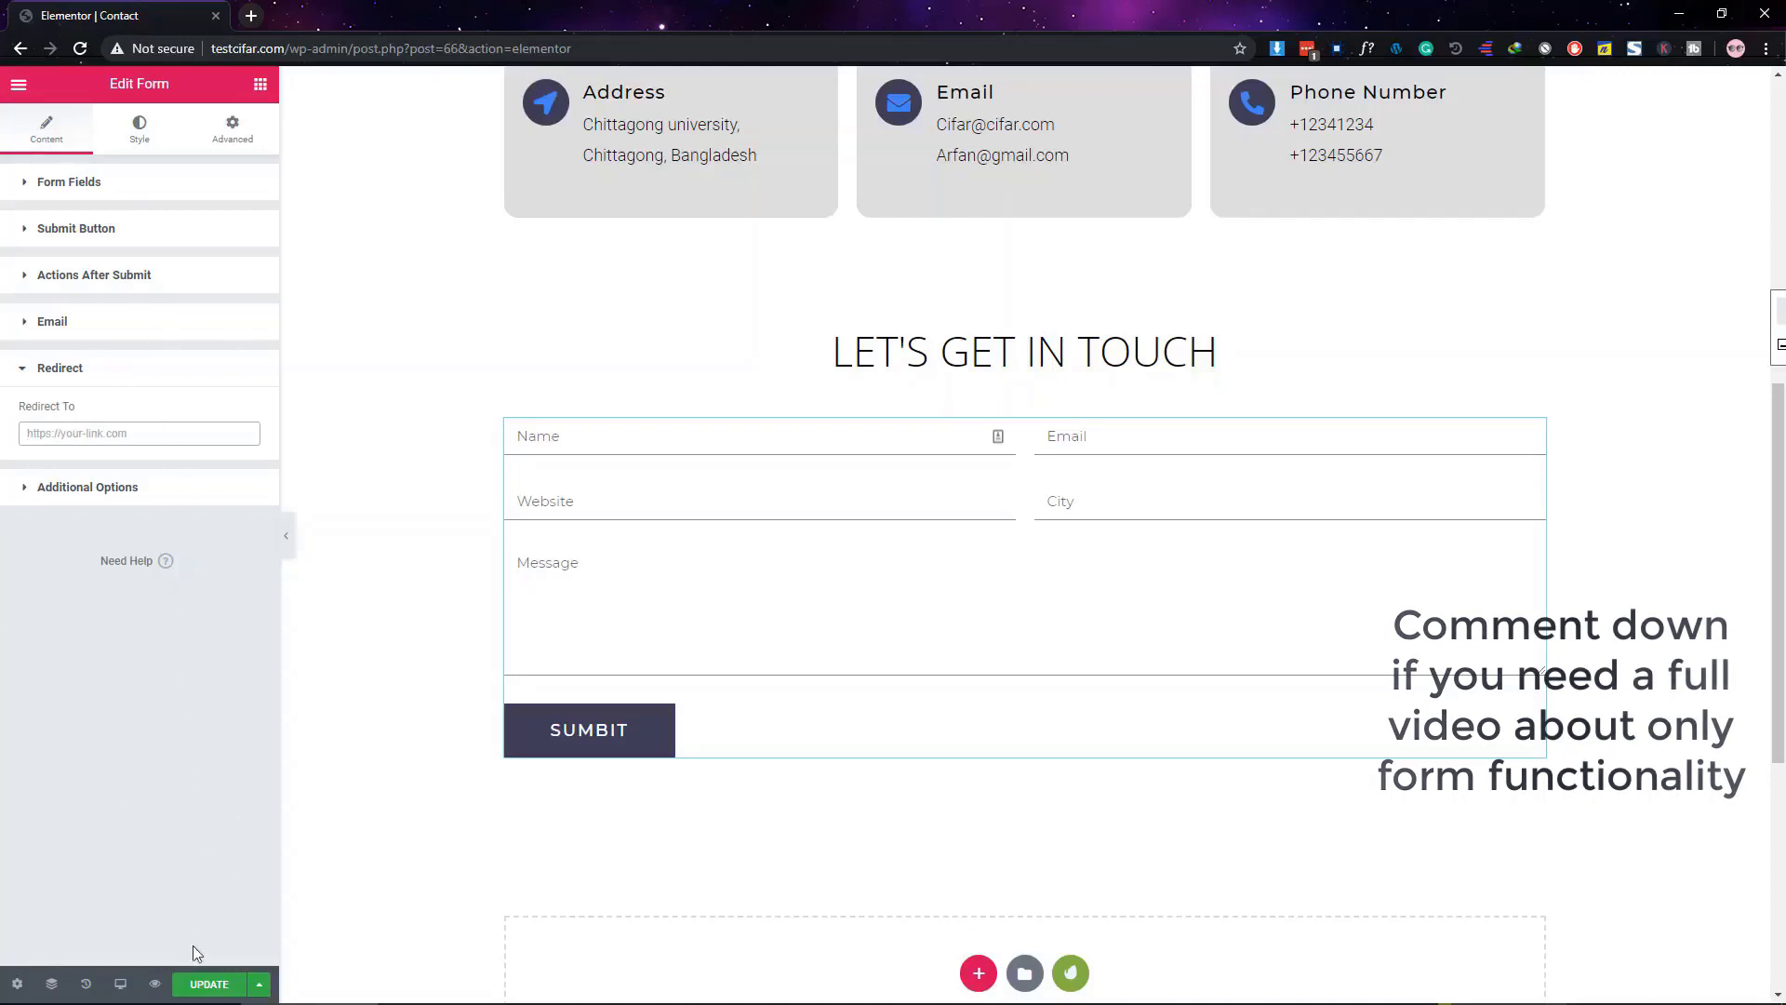
{"action": "left_click", "coordinate": [206, 983]}
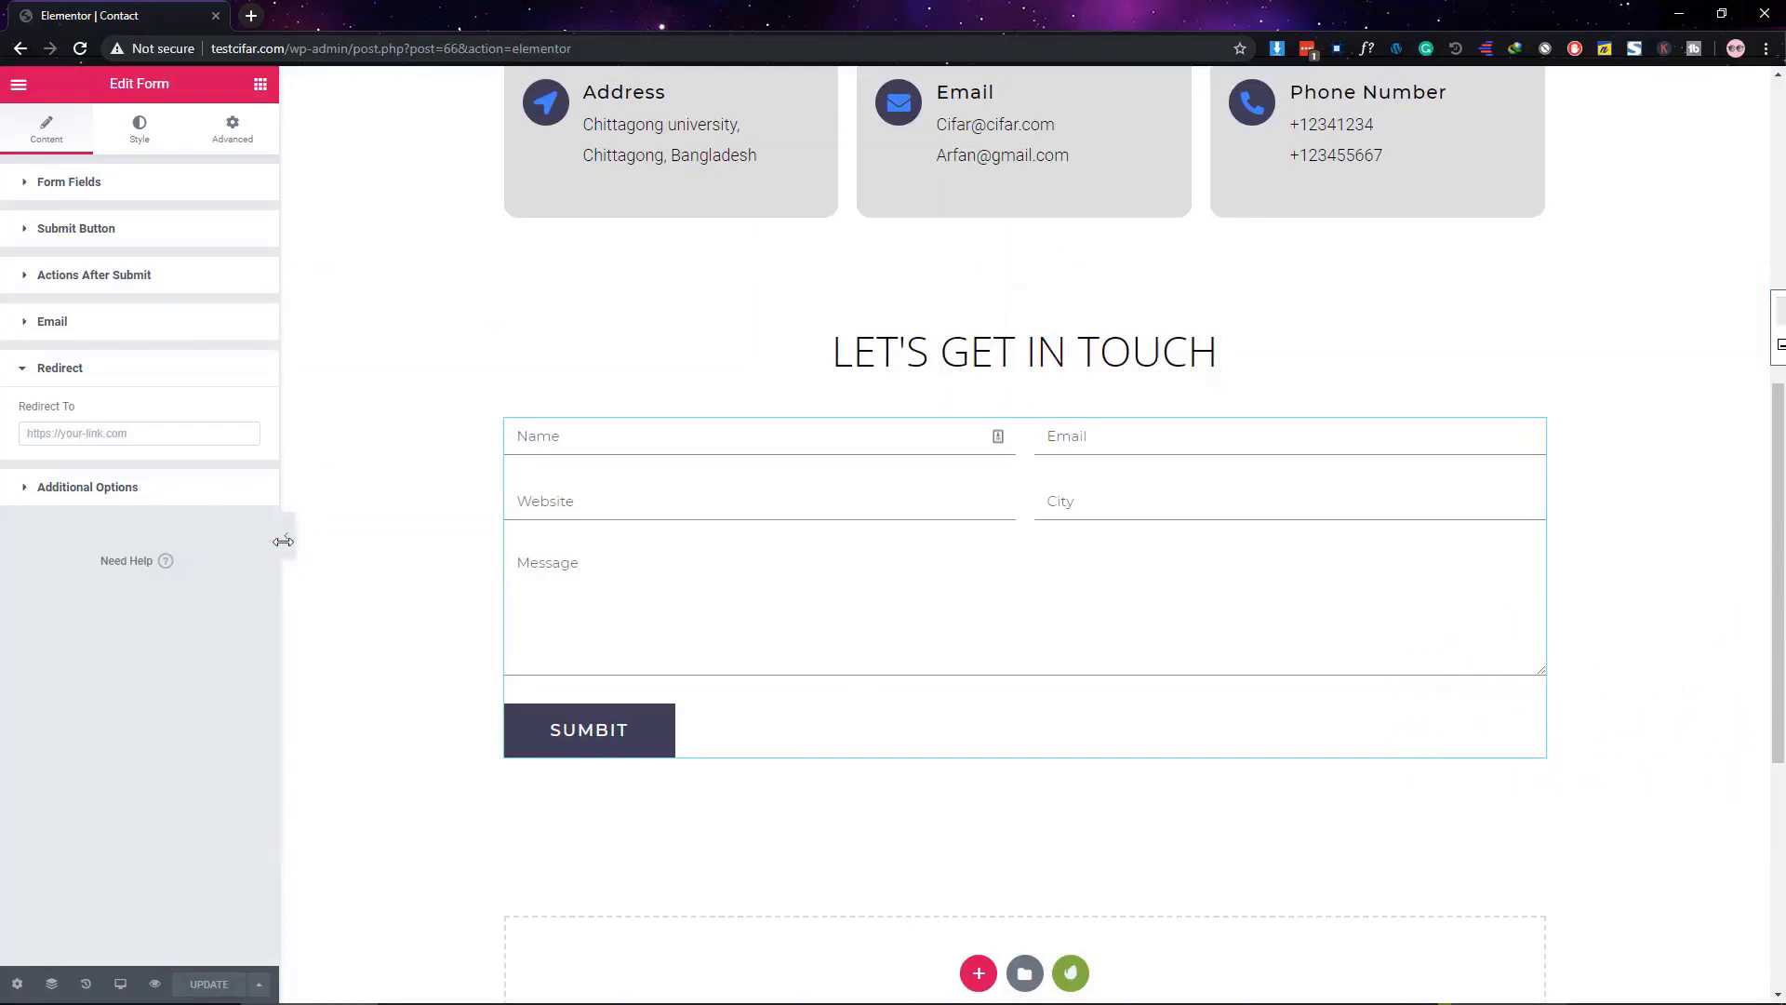
Leave Elementor for the dashboard and start a new page titled 'Thank You'
{"action": "left_click", "coordinate": [19, 84]}
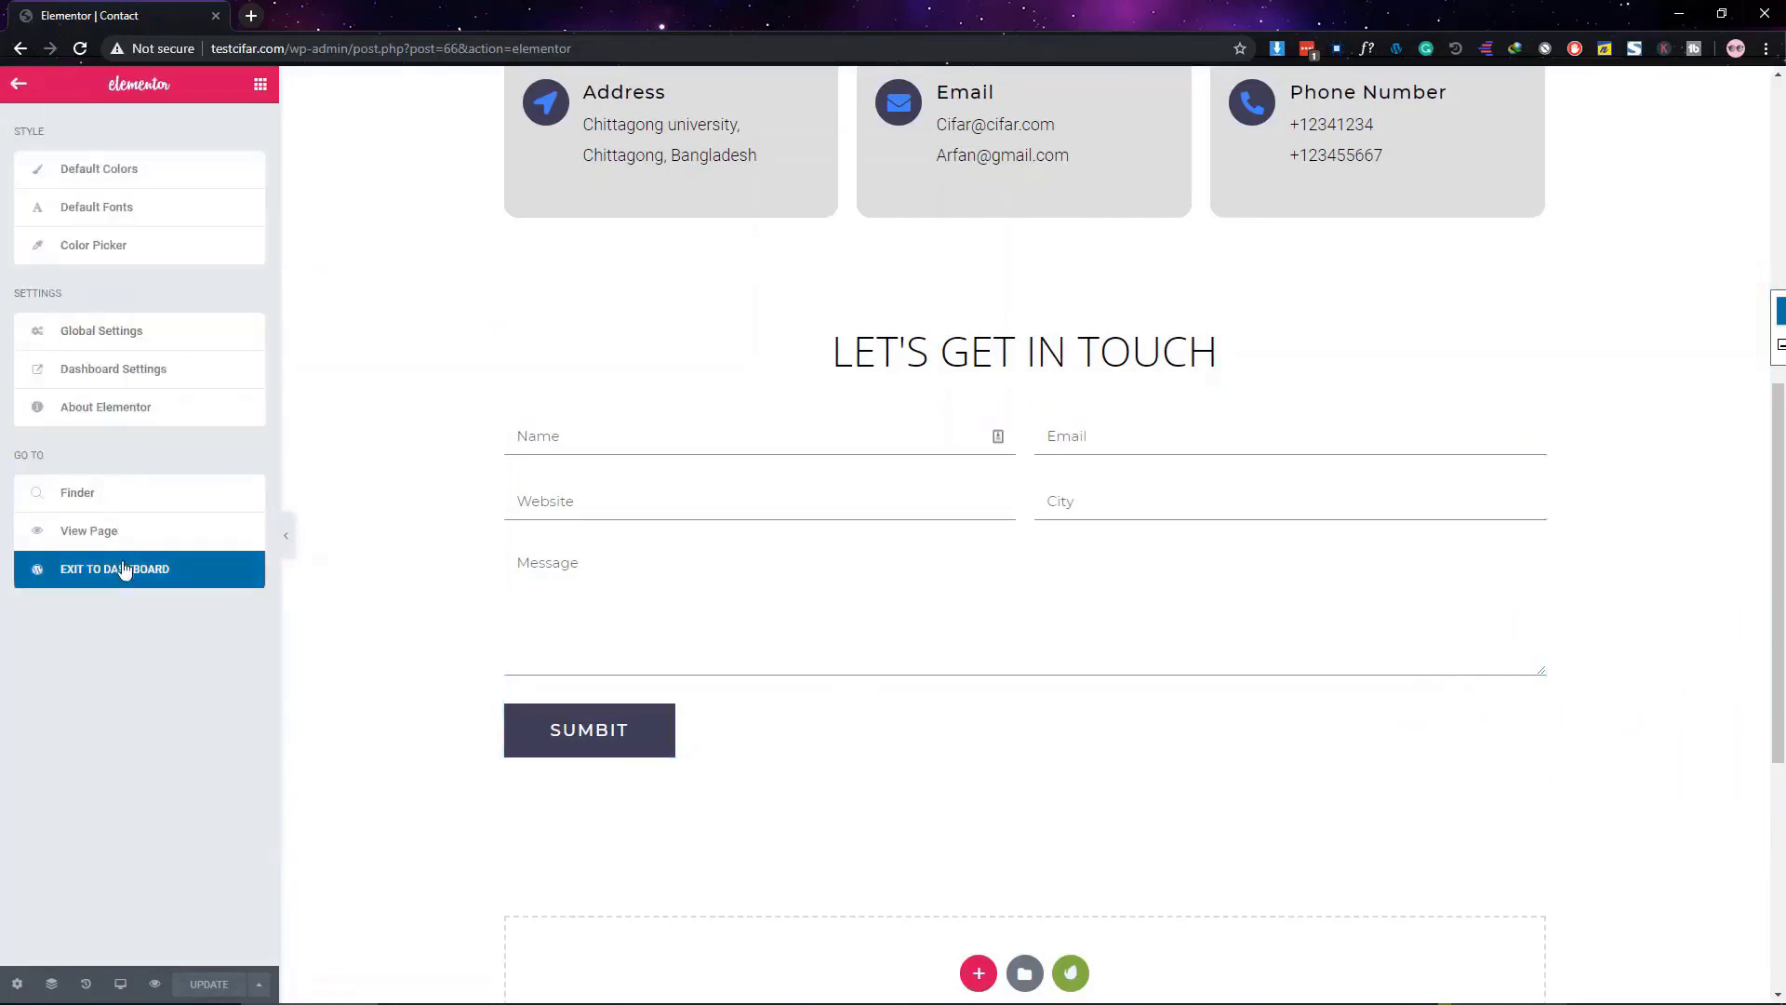
{"action": "left_click", "coordinate": [124, 568]}
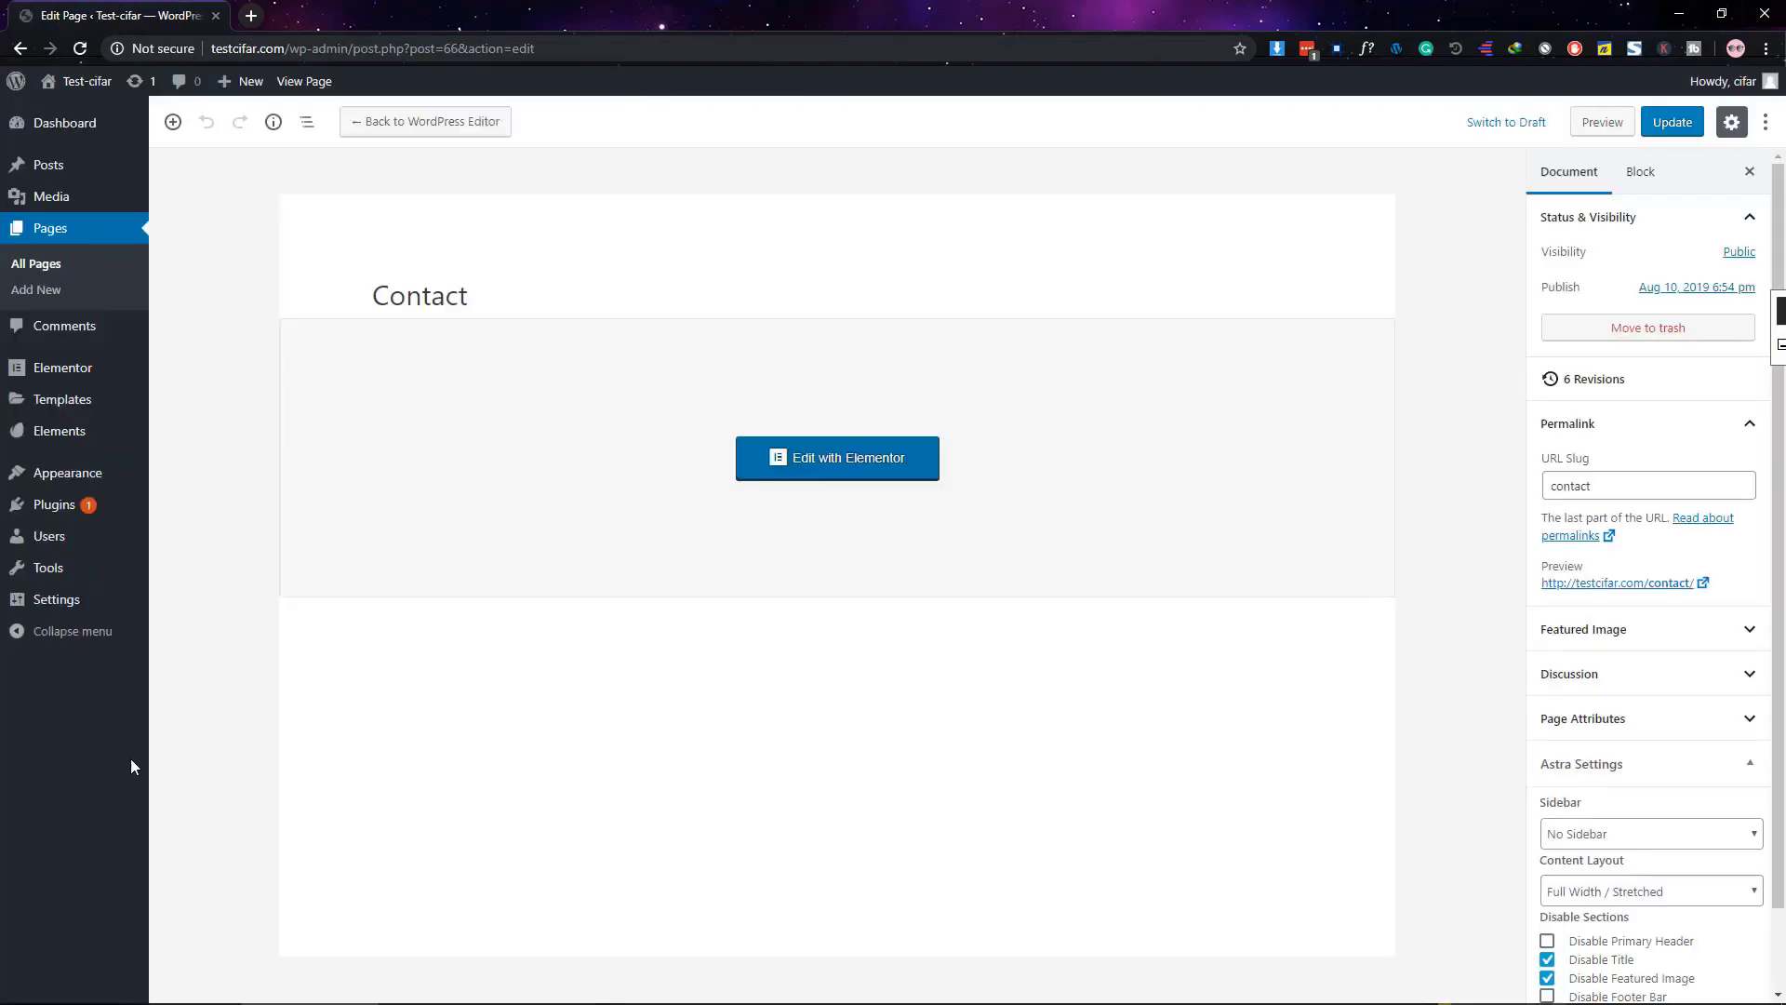
{"action": "left_click", "coordinate": [39, 293]}
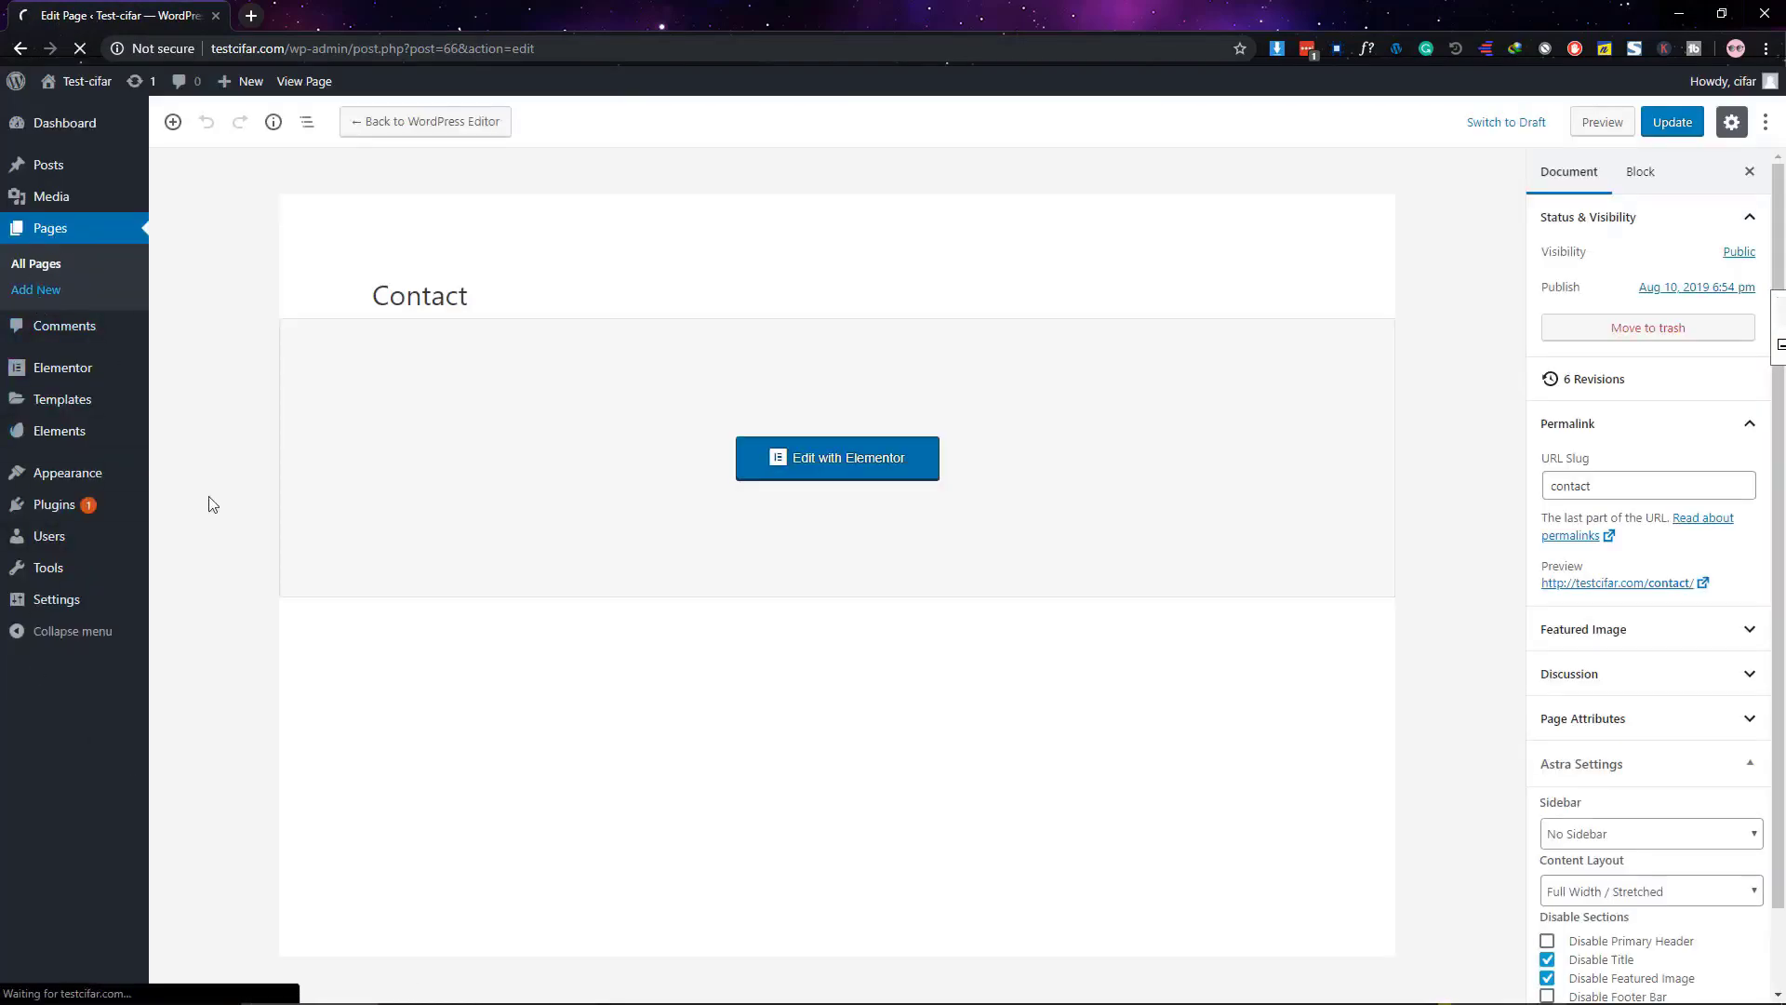
{"action": "type", "text": "T"}
{"action": "key", "text": "BackSpace"}
{"action": "type", "text": "Thank You"}
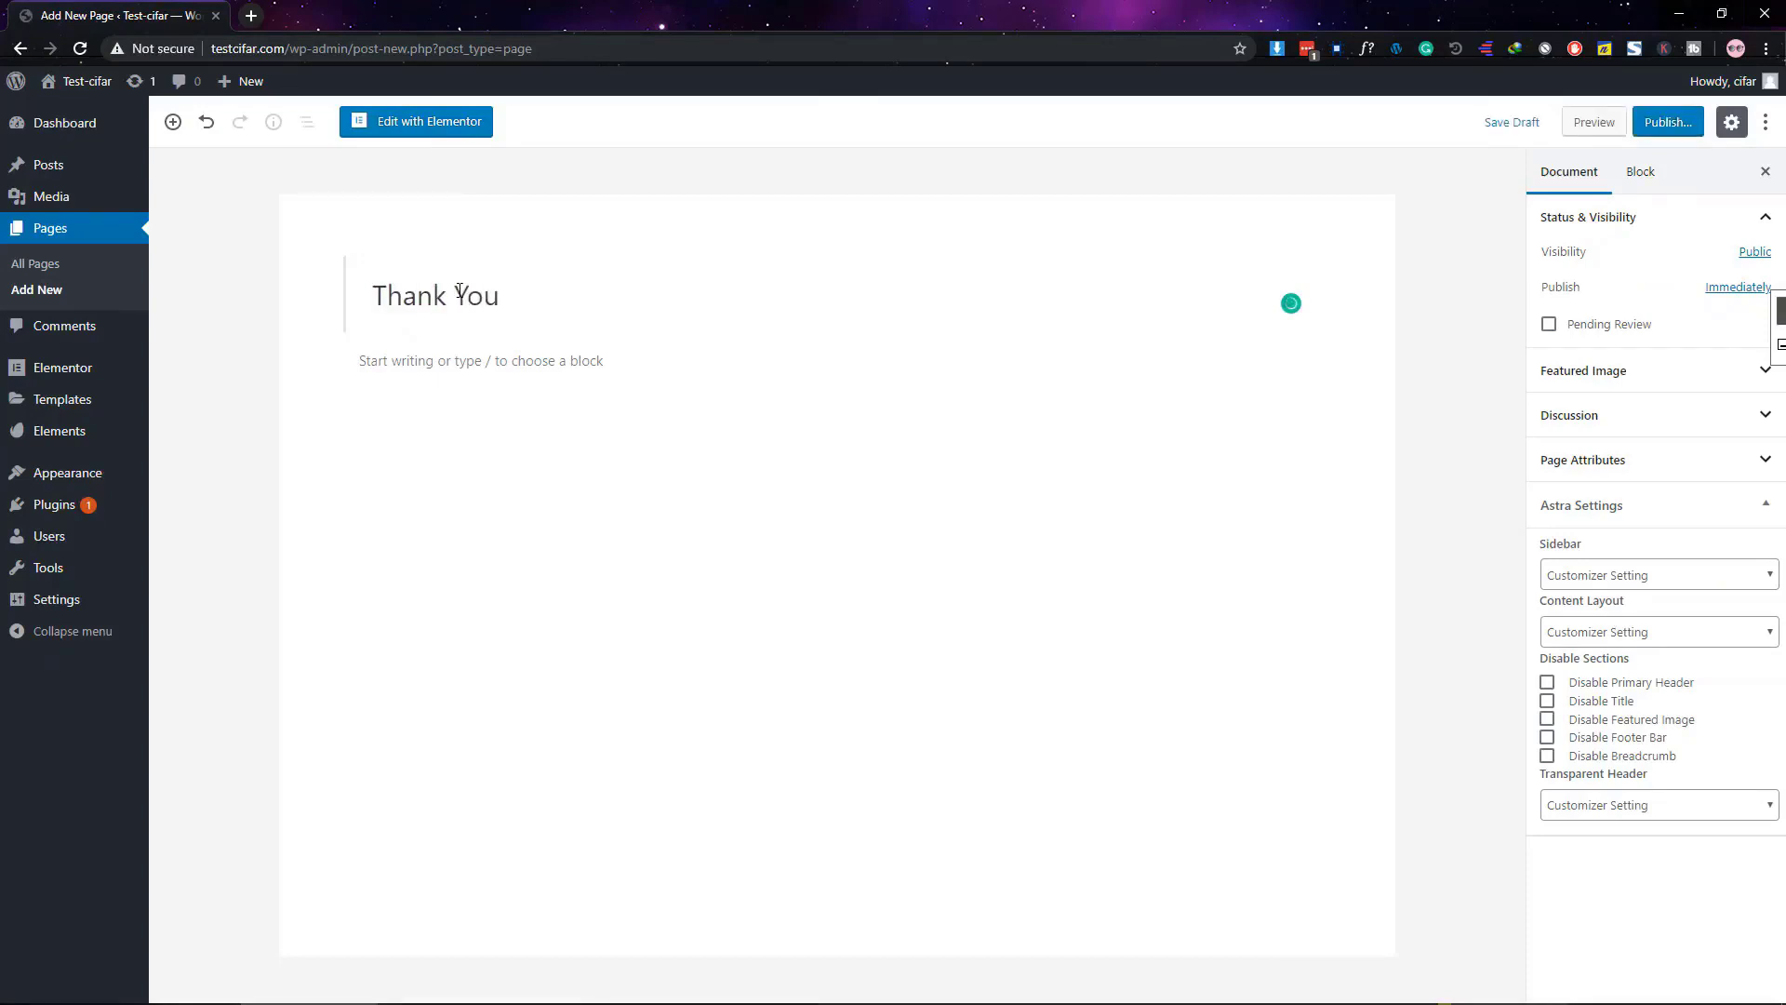
Set No Sidebar and Full Width / Stretched layout, publish the page, and open it in Elementor
{"action": "left_click", "coordinate": [1638, 577]}
{"action": "left_click", "coordinate": [1624, 650]}
{"action": "left_click", "coordinate": [1638, 633]}
{"action": "left_click", "coordinate": [1628, 723]}
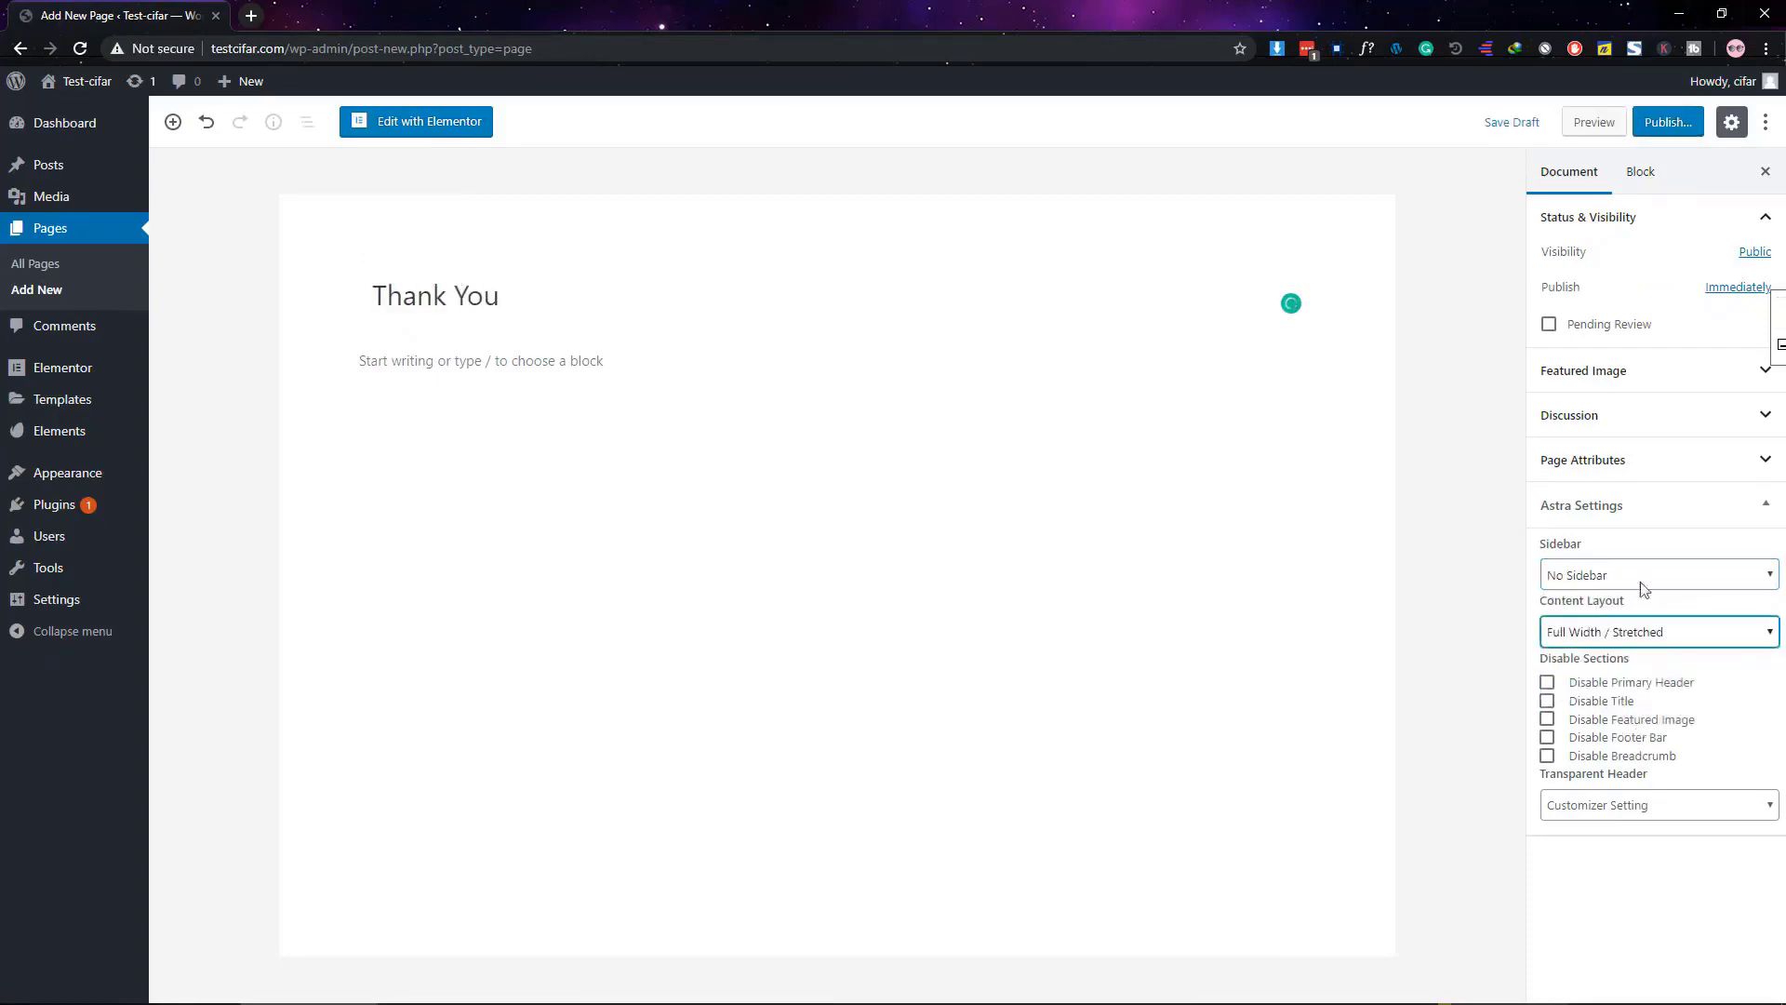
{"action": "left_click", "coordinate": [1665, 122]}
{"action": "left_click", "coordinate": [1652, 122]}
{"action": "left_click", "coordinate": [458, 122]}
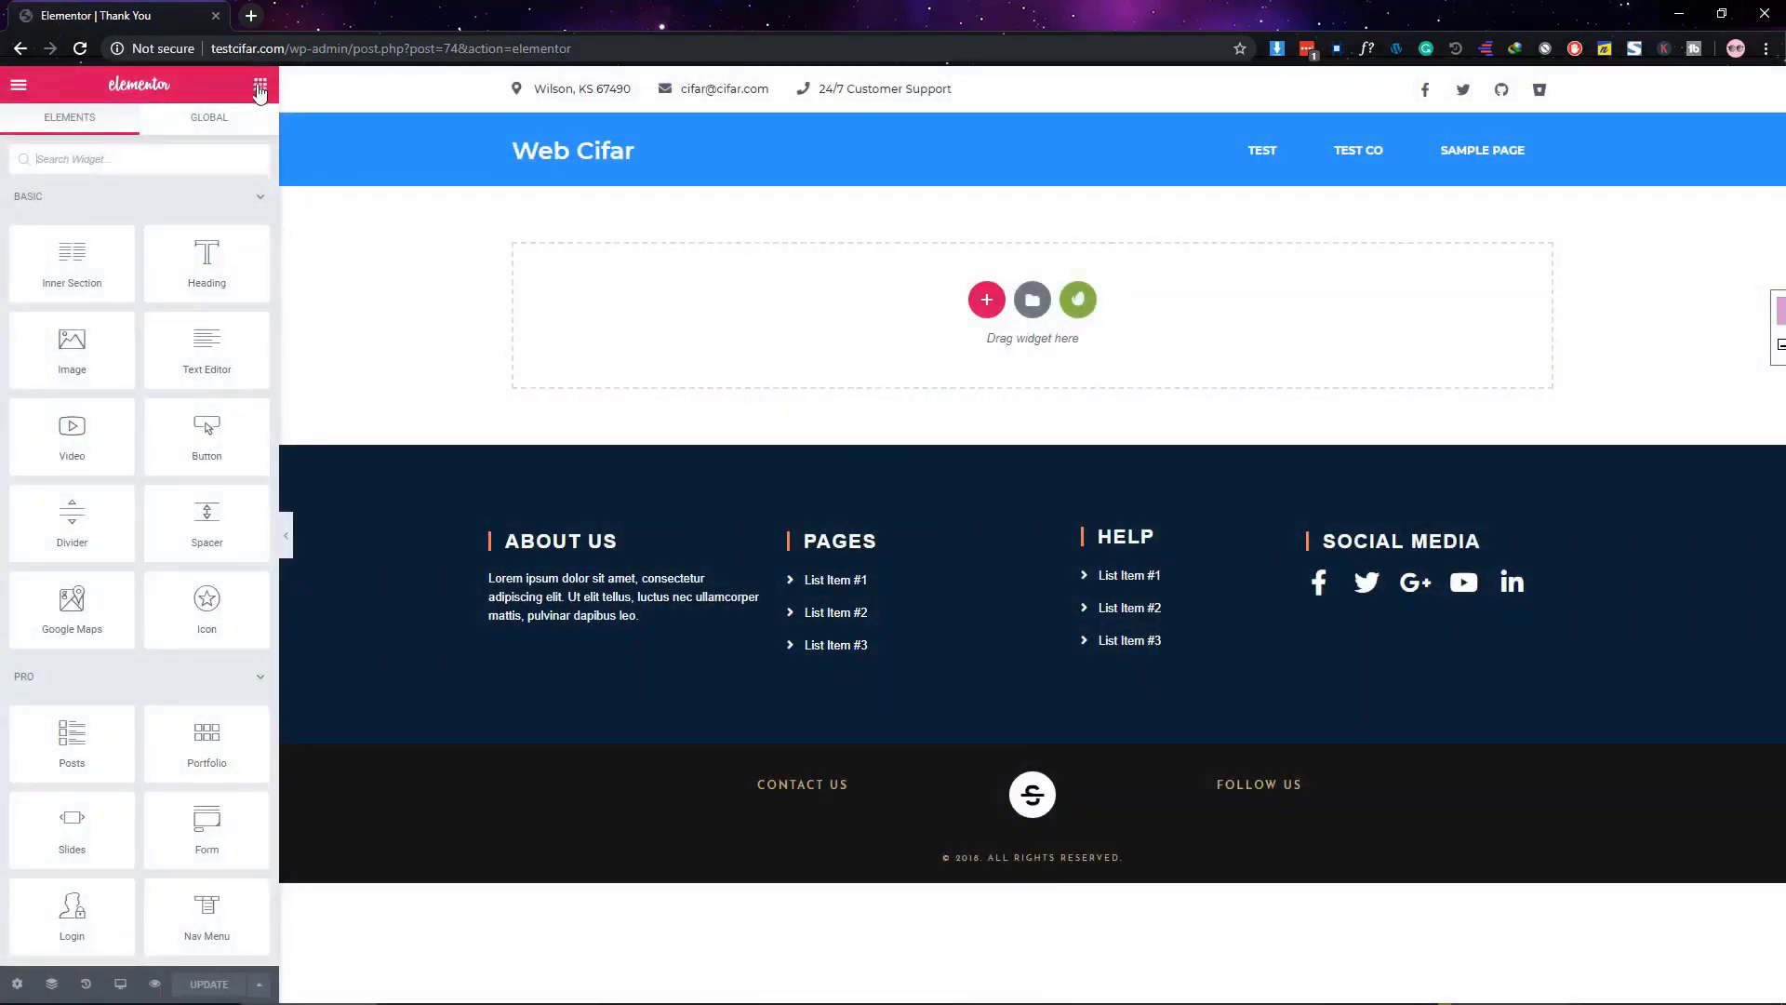
Add an Image widget with the phone illustration and shrink its width to 45
{"action": "left_click_drag", "start_coordinate": [78, 357], "coordinate": [735, 290]}
{"action": "left_click", "coordinate": [210, 287]}
{"action": "left_click", "coordinate": [129, 294]}
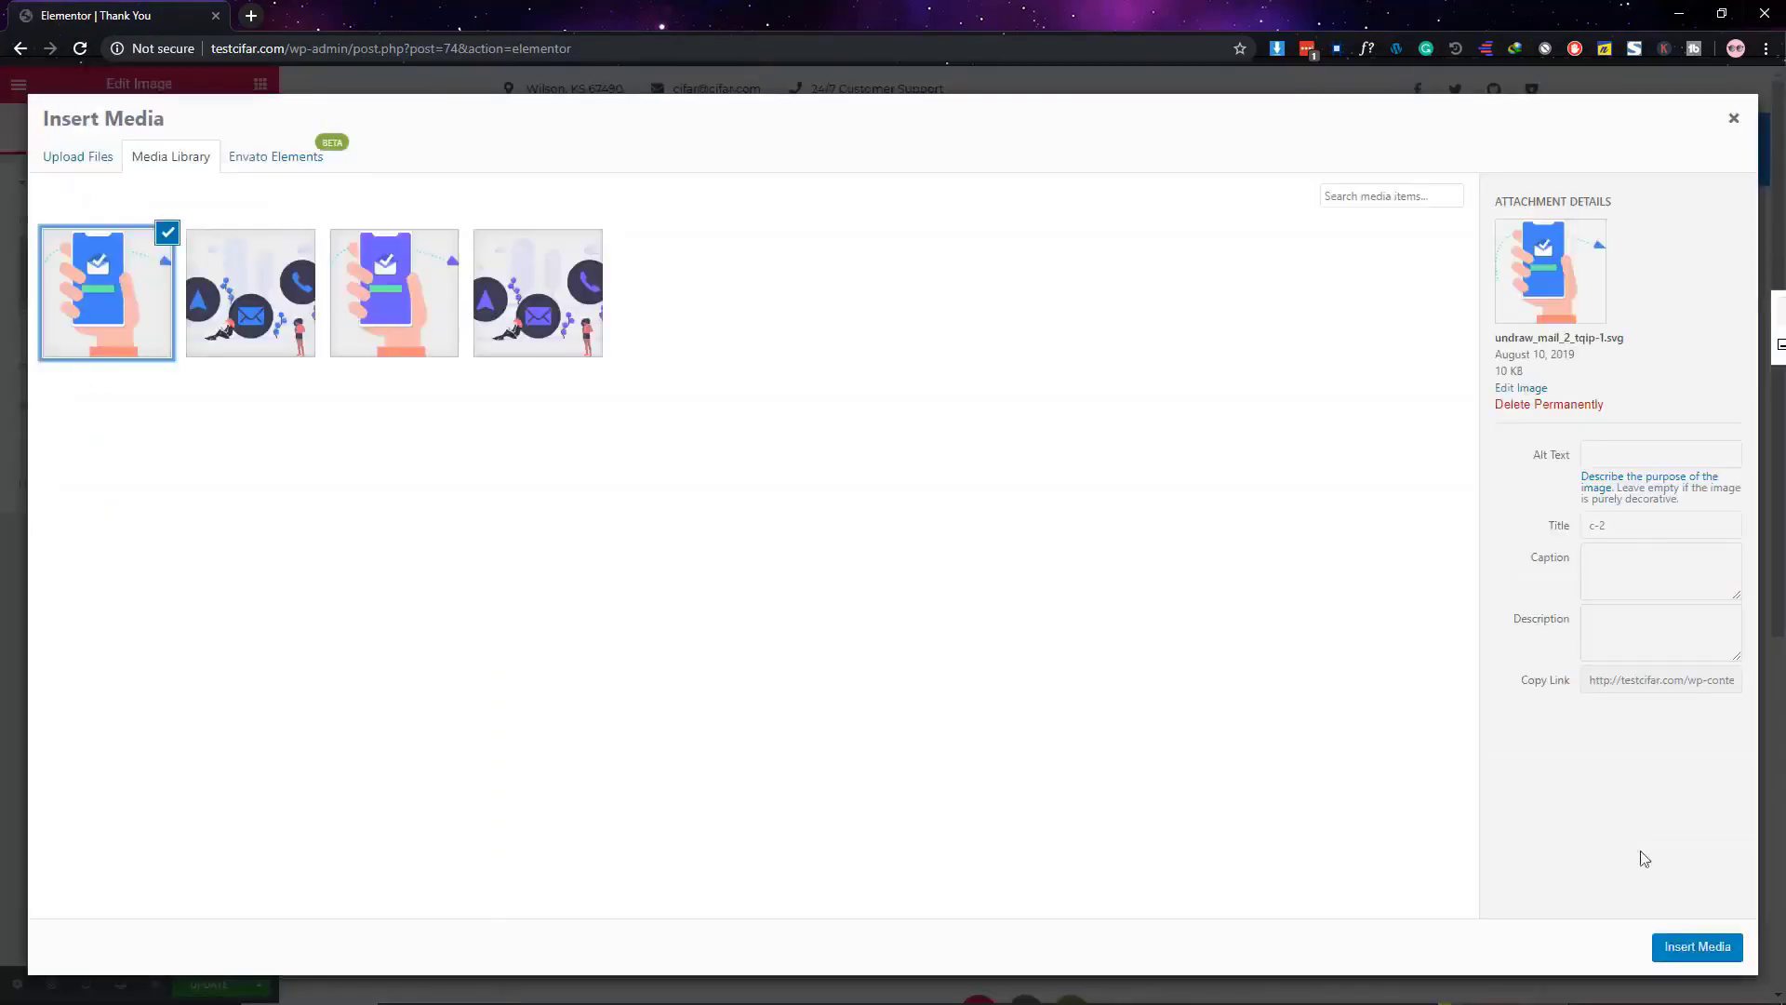
{"action": "left_click", "coordinate": [1697, 946]}
{"action": "left_click", "coordinate": [140, 128]}
{"action": "left_click_drag", "start_coordinate": [21, 252], "coordinate": [94, 259]}
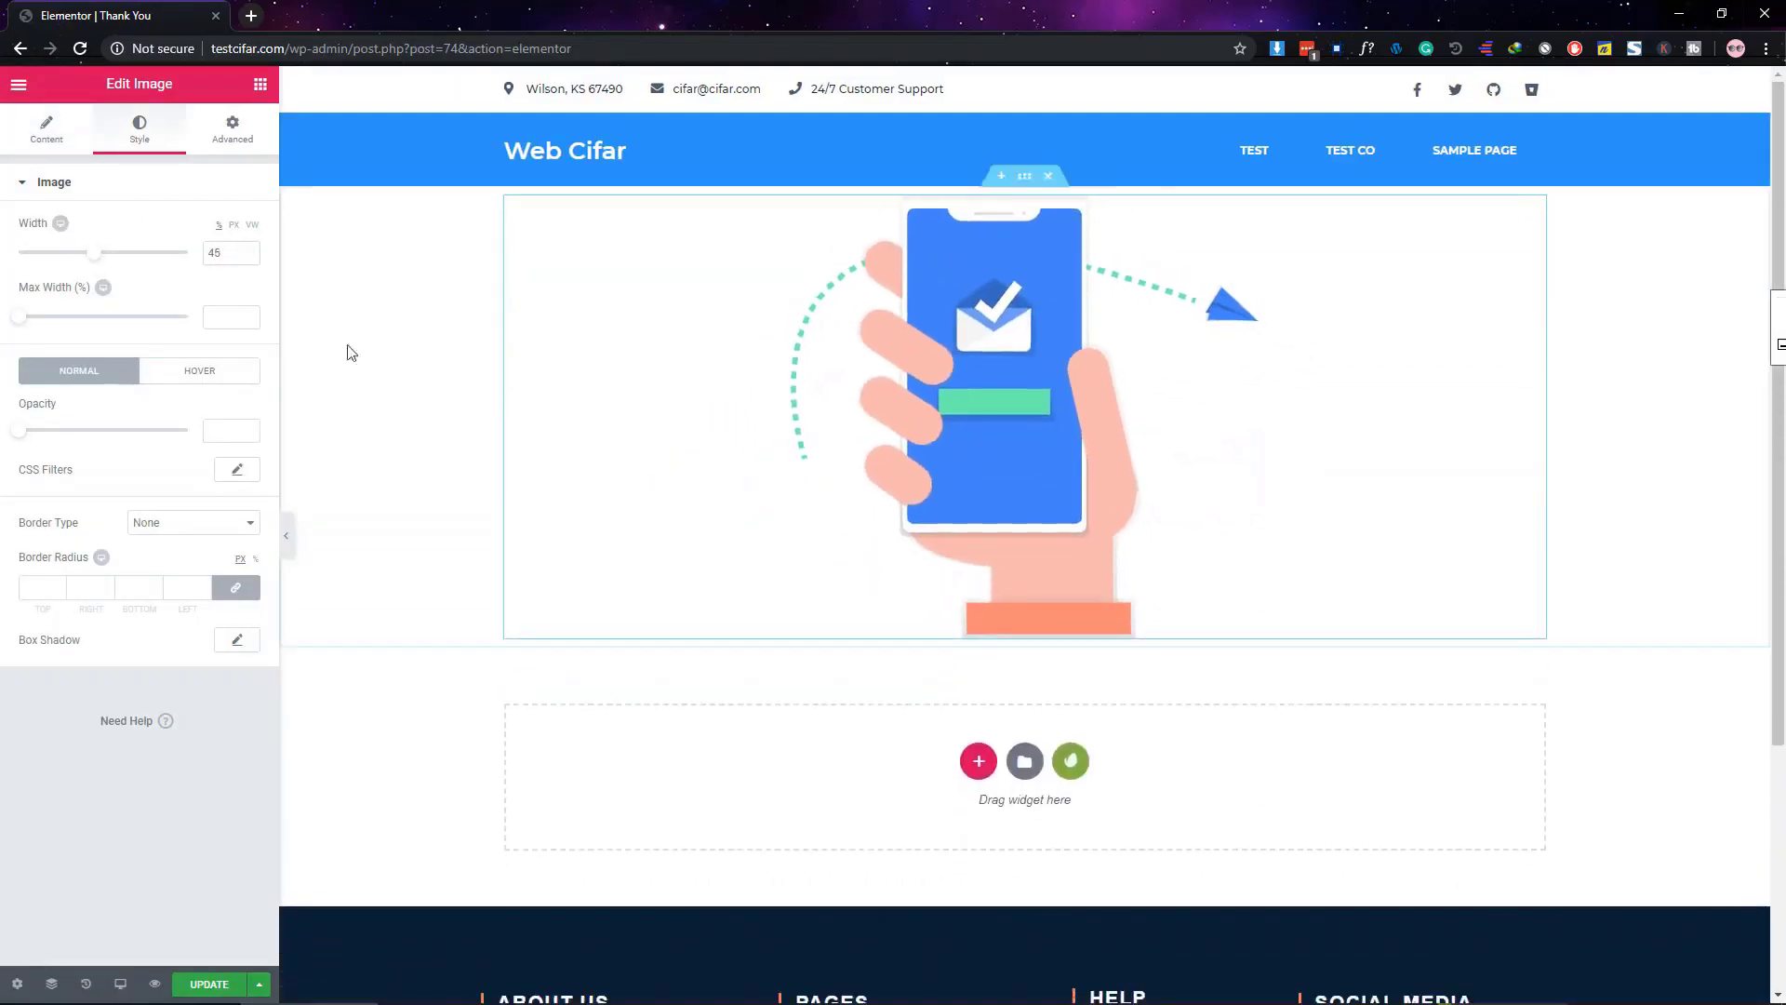
Add a centred heading reading 'Thanks For Getting in touch' below the illustration
{"action": "left_click", "coordinate": [260, 84]}
{"action": "left_click_drag", "start_coordinate": [206, 265], "coordinate": [1005, 543]}
{"action": "triple_click", "coordinate": [150, 288]}
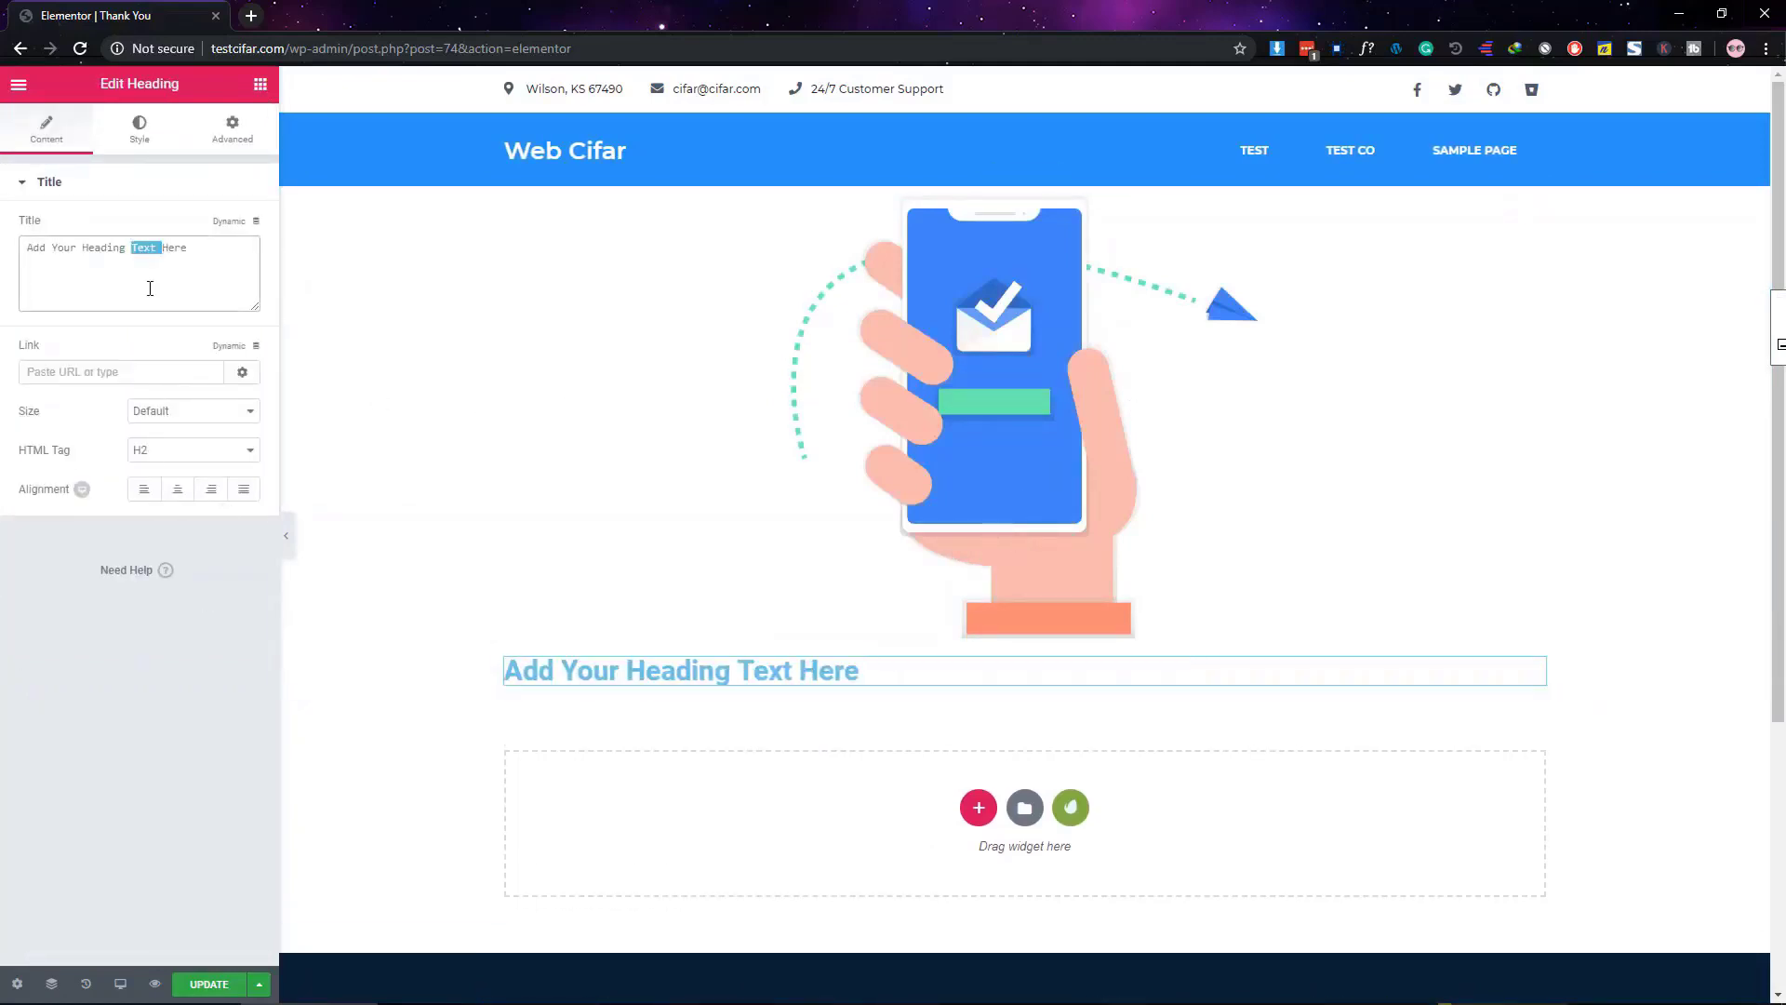
{"action": "type", "text": "T"}
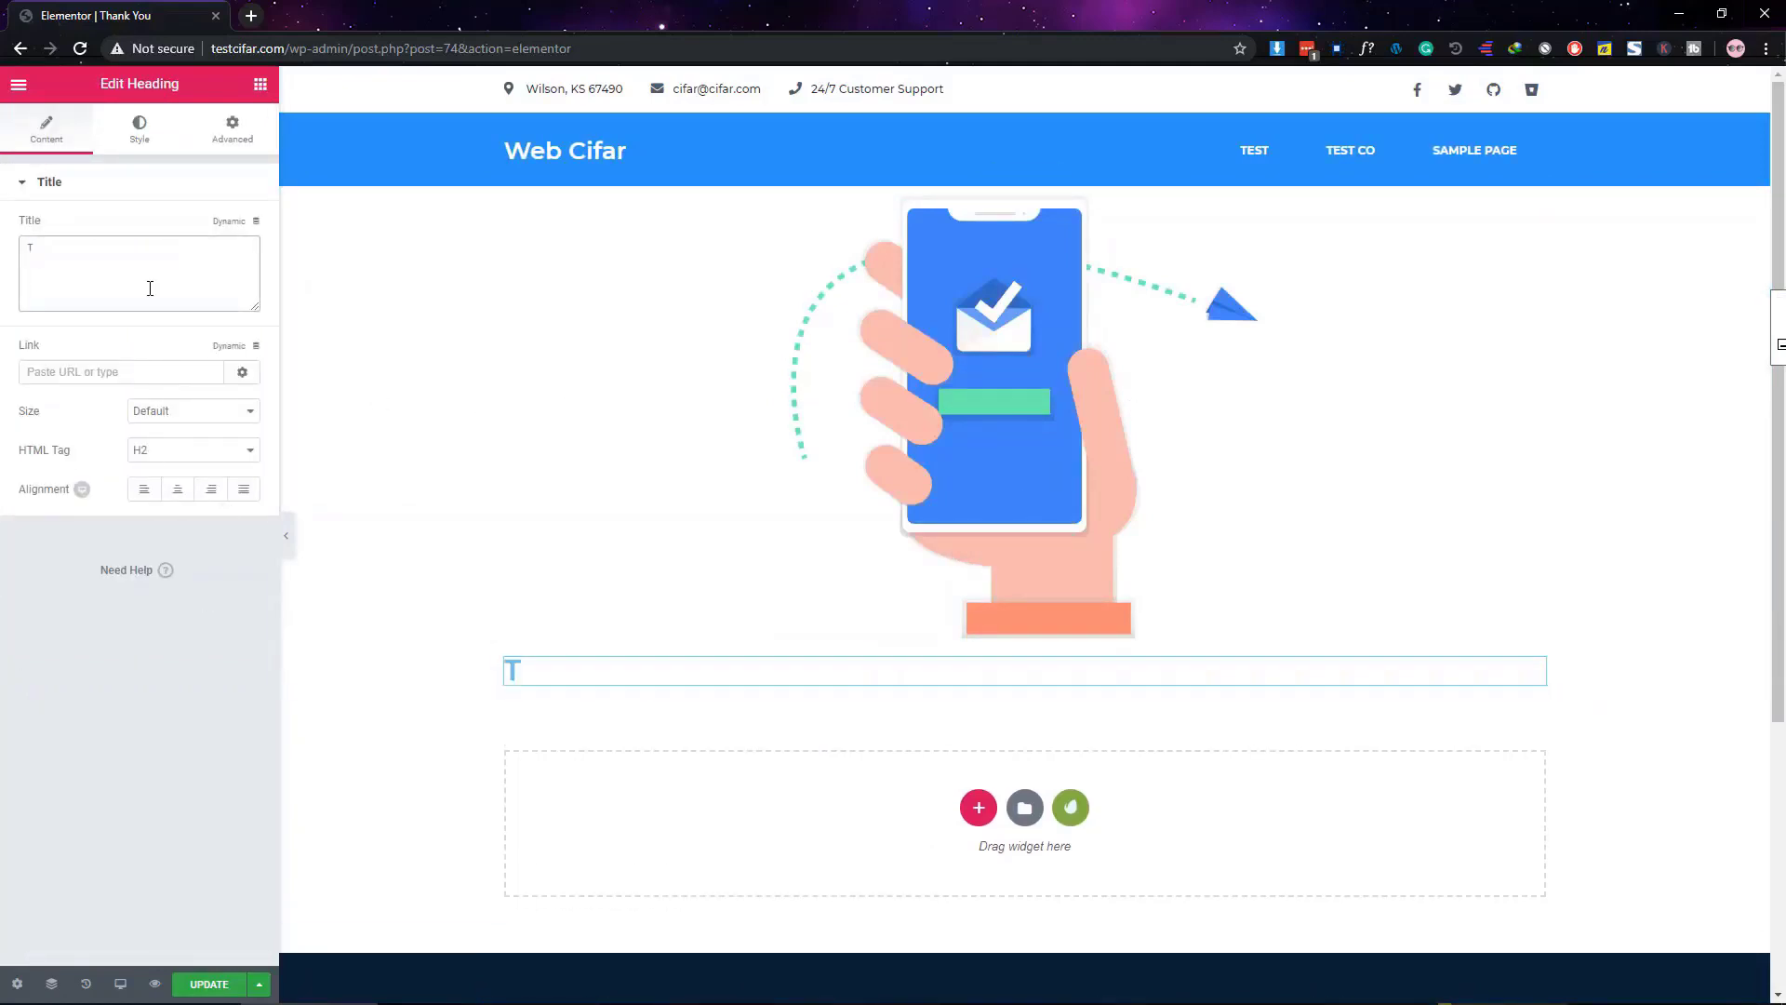
{"action": "type", "text": "hanks For Getting in touch"}
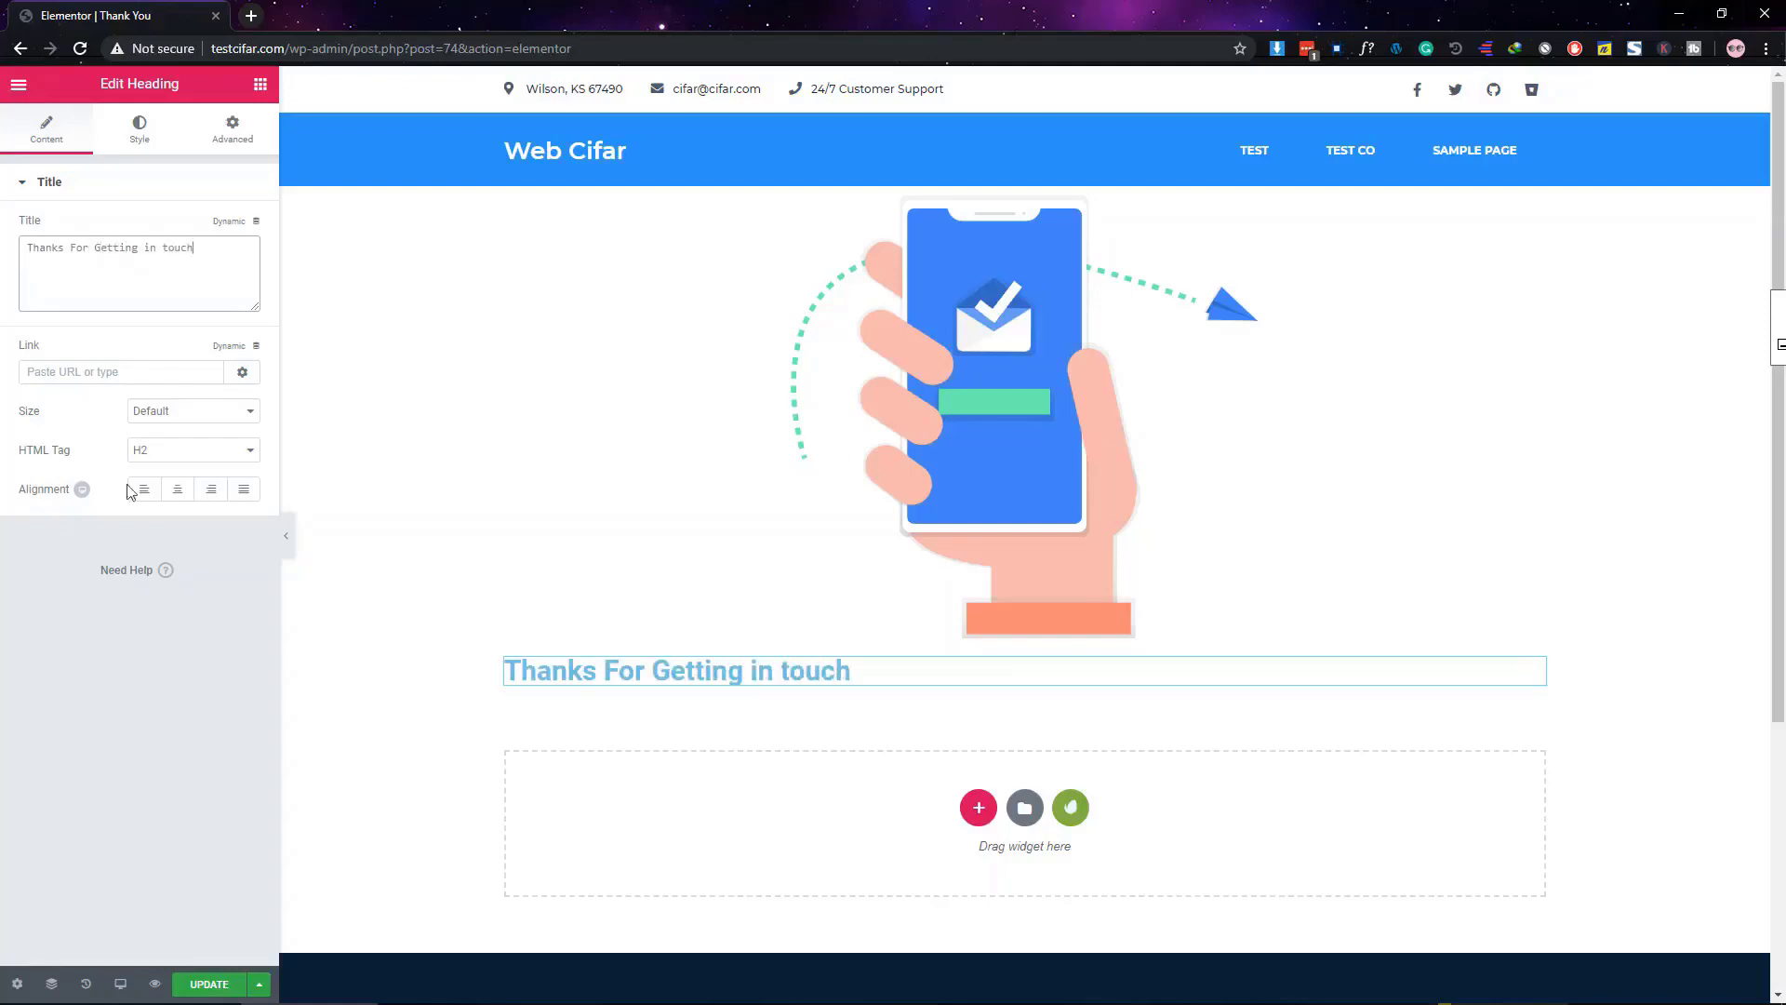
{"action": "left_click", "coordinate": [177, 489]}
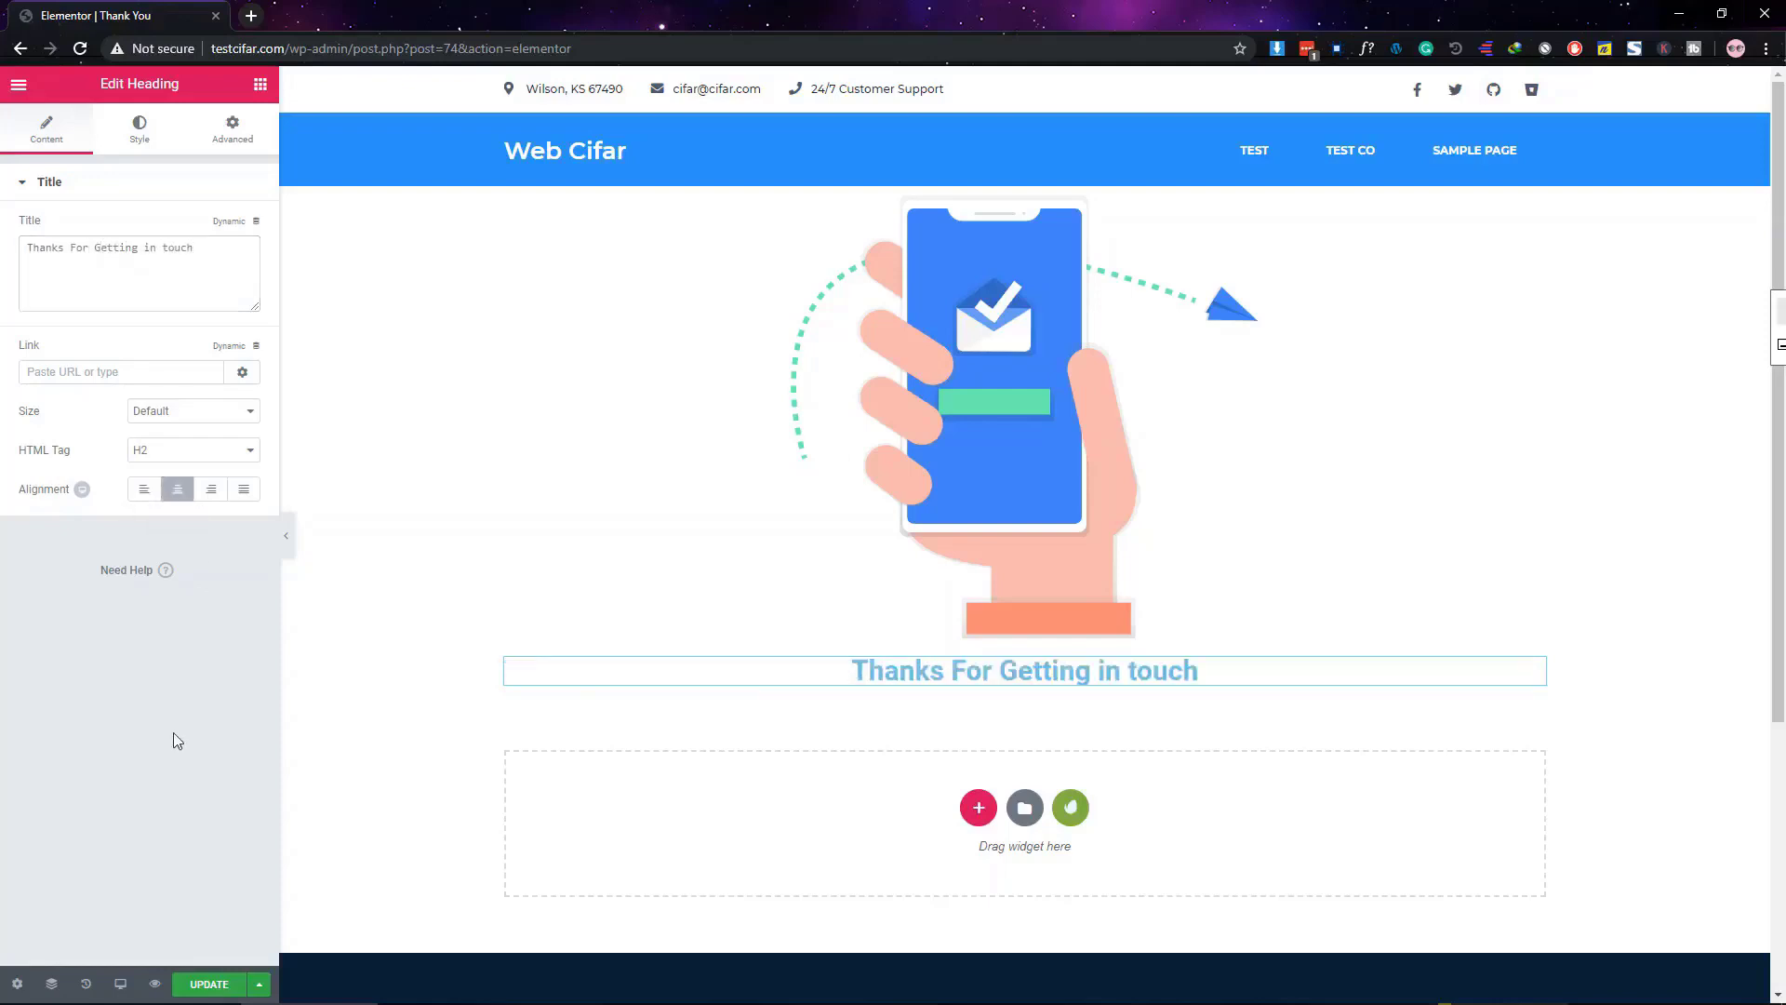
Style the heading black, Open Sans weight 300, size 50
{"action": "left_click", "coordinate": [140, 129]}
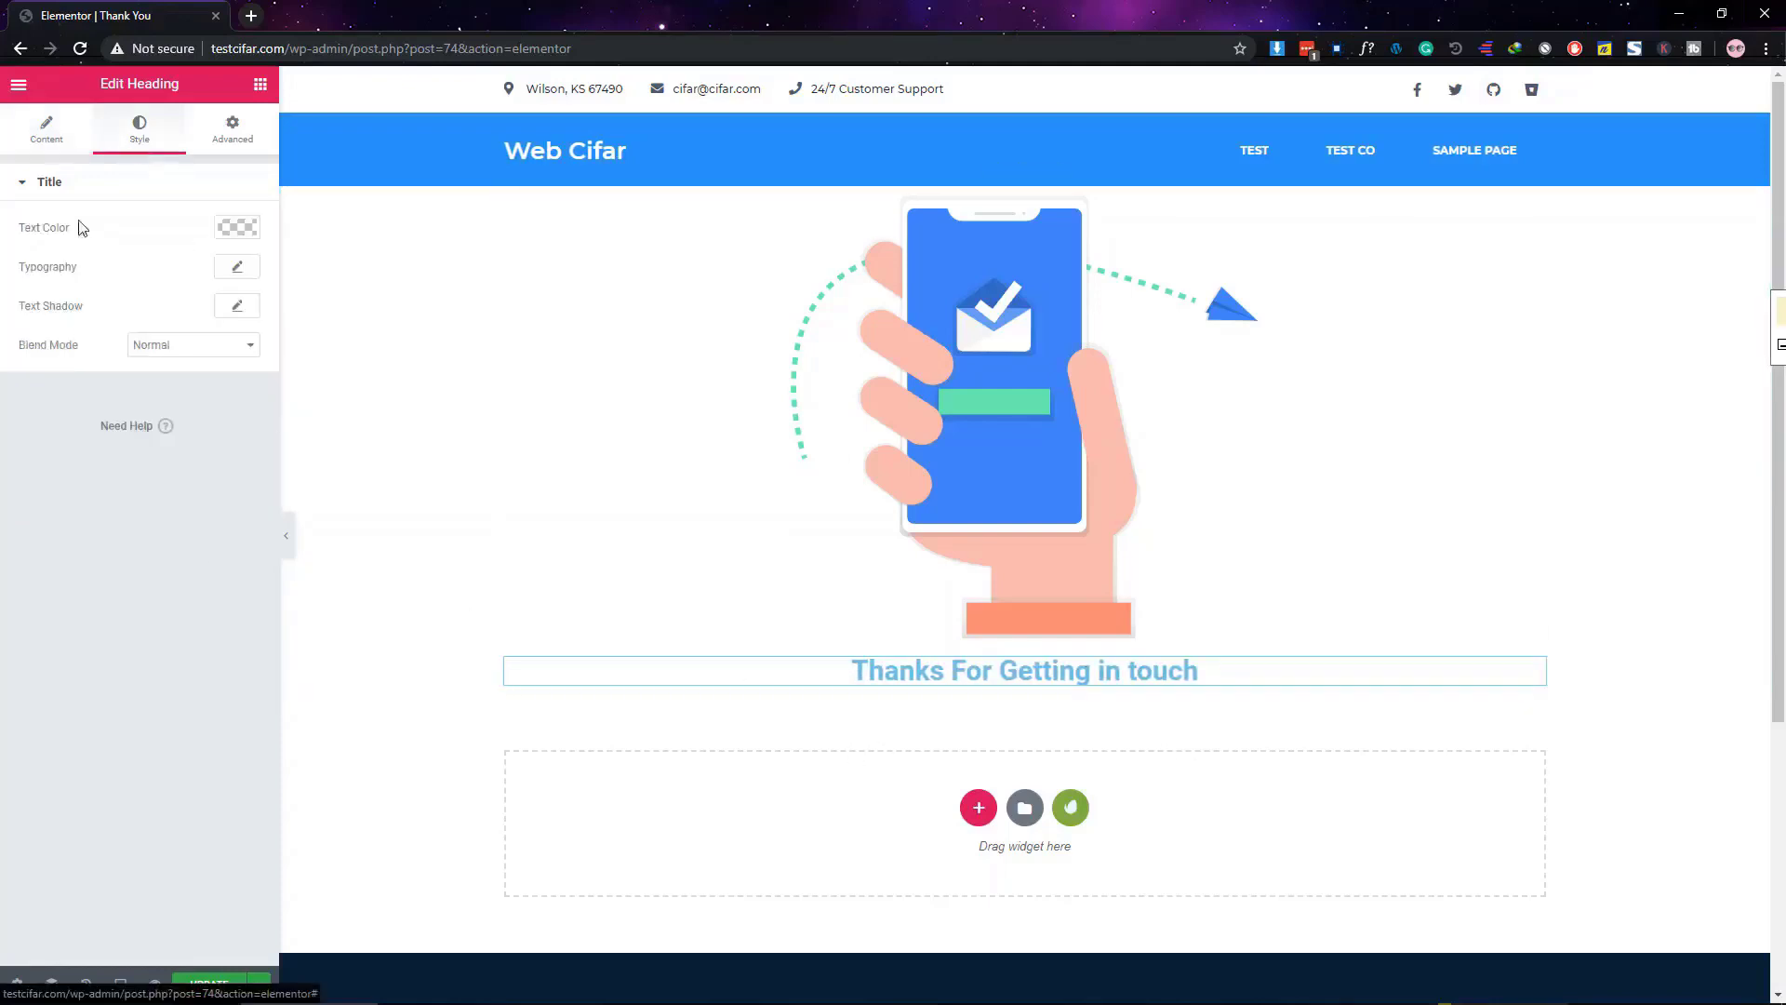
{"action": "left_click", "coordinate": [236, 229]}
{"action": "left_click", "coordinate": [168, 447]}
{"action": "left_click", "coordinate": [237, 267]}
{"action": "left_click", "coordinate": [186, 317]}
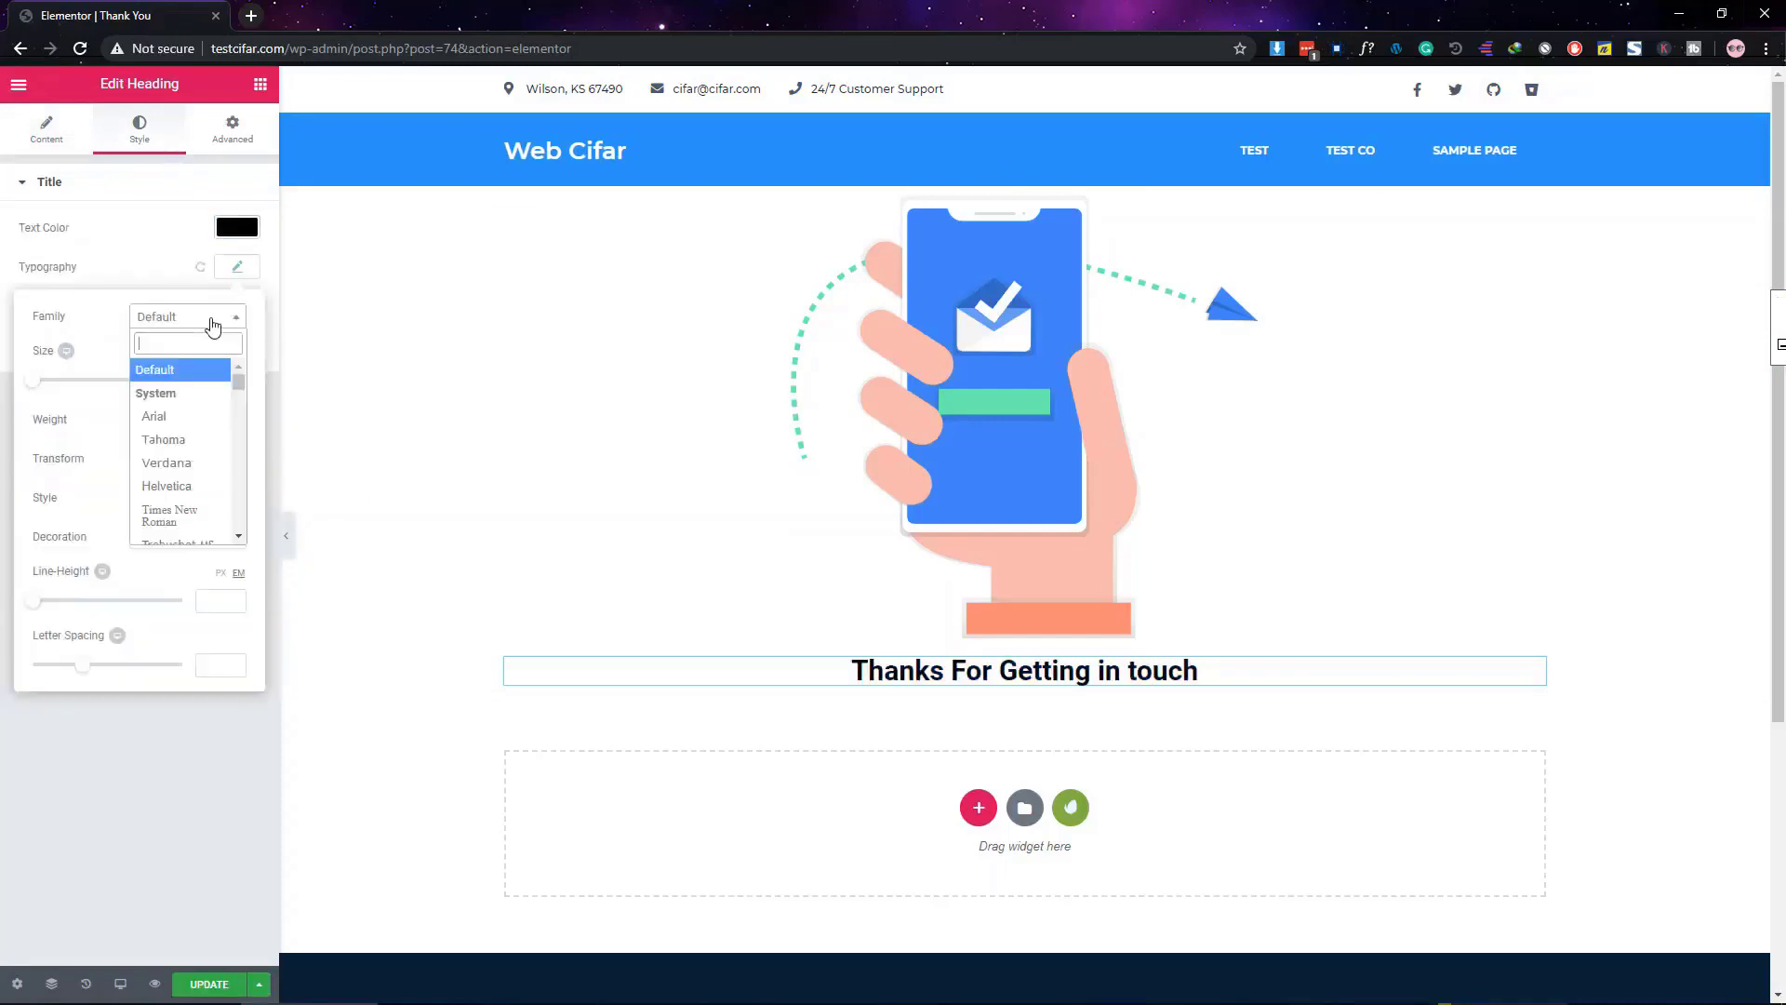
{"action": "type", "text": "open"}
{"action": "left_click", "coordinate": [168, 394]}
{"action": "left_click", "coordinate": [186, 420]}
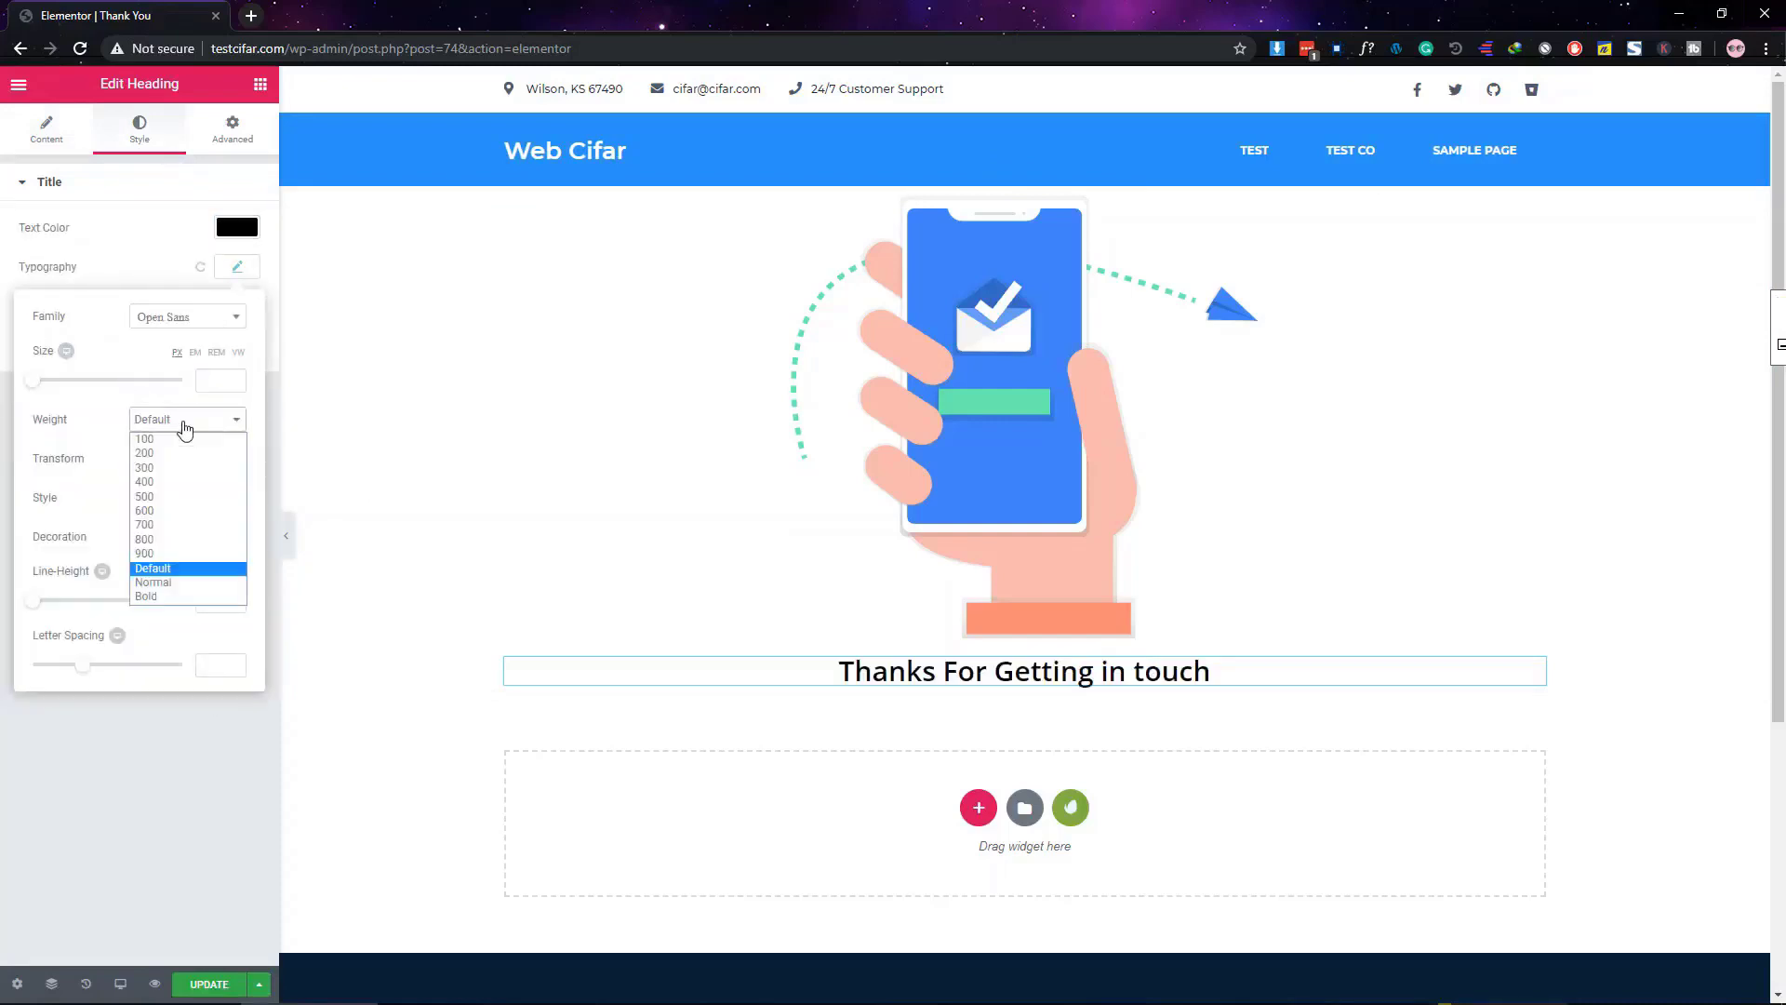
{"action": "left_click", "coordinate": [180, 483]}
{"action": "left_click", "coordinate": [219, 377]}
{"action": "type", "text": "50"}
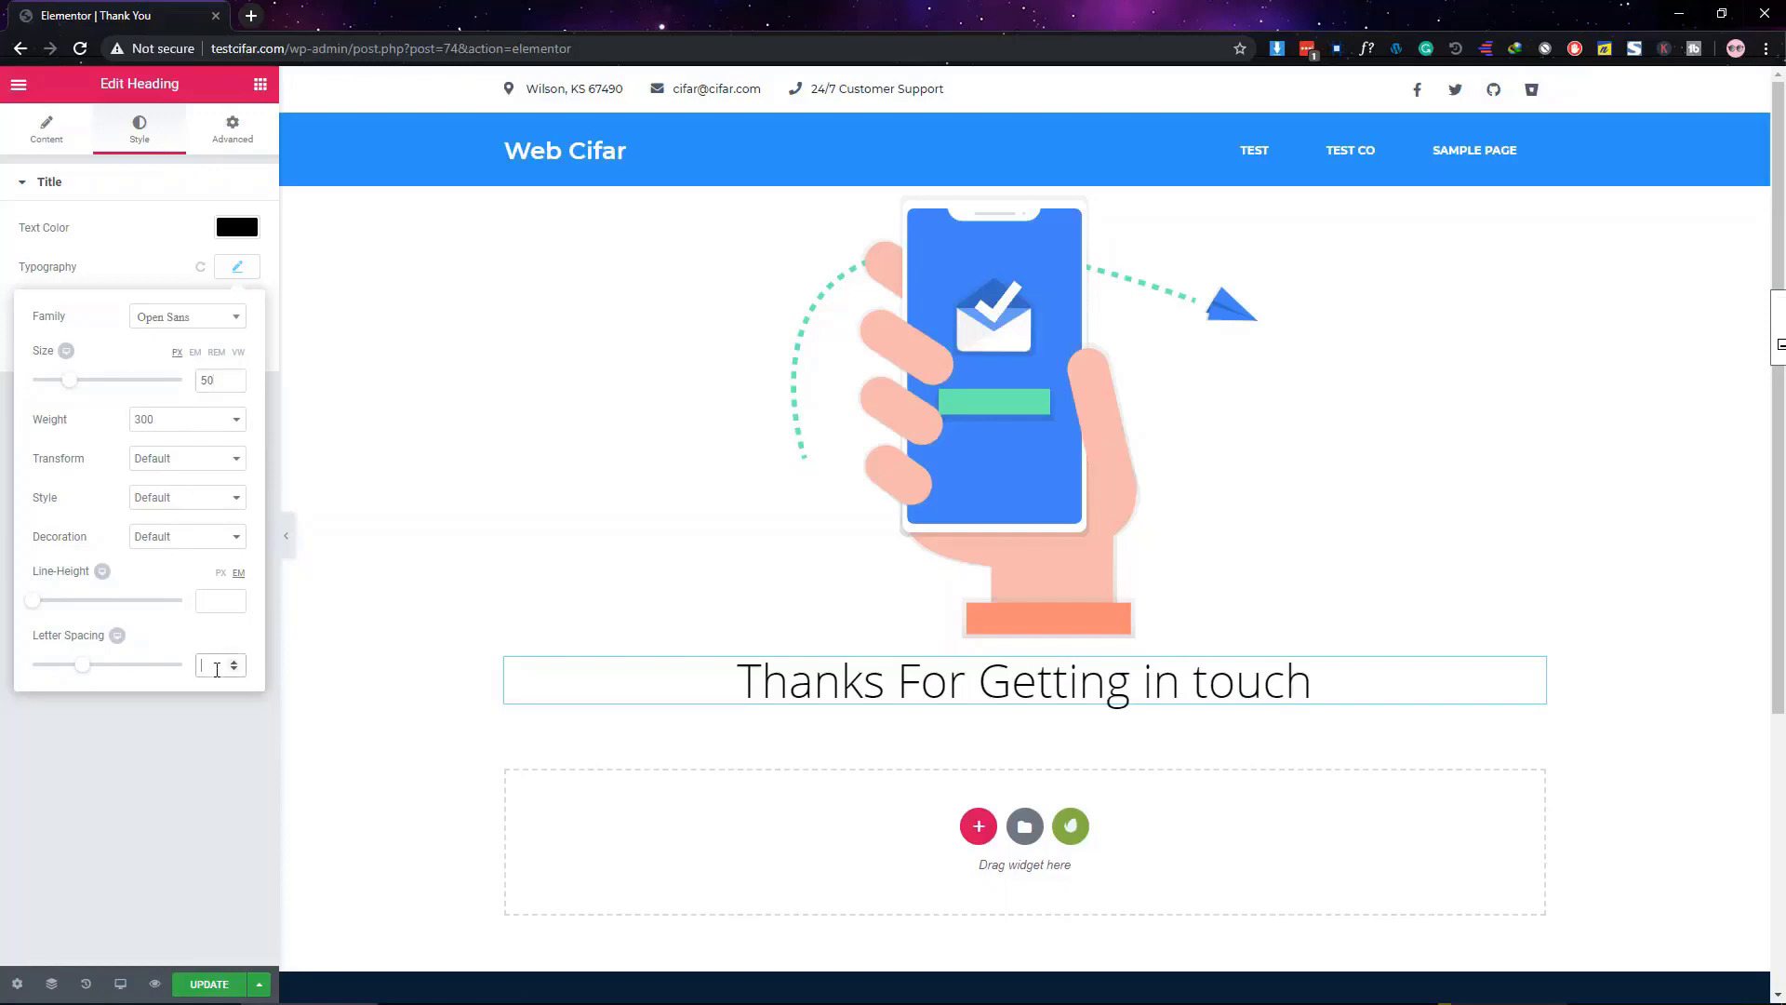
{"action": "left_click", "coordinate": [68, 809]}
Add a second heading under the title and open its heading level choices
{"action": "left_click", "coordinate": [263, 94]}
{"action": "left_click_drag", "start_coordinate": [206, 260], "coordinate": [958, 721]}
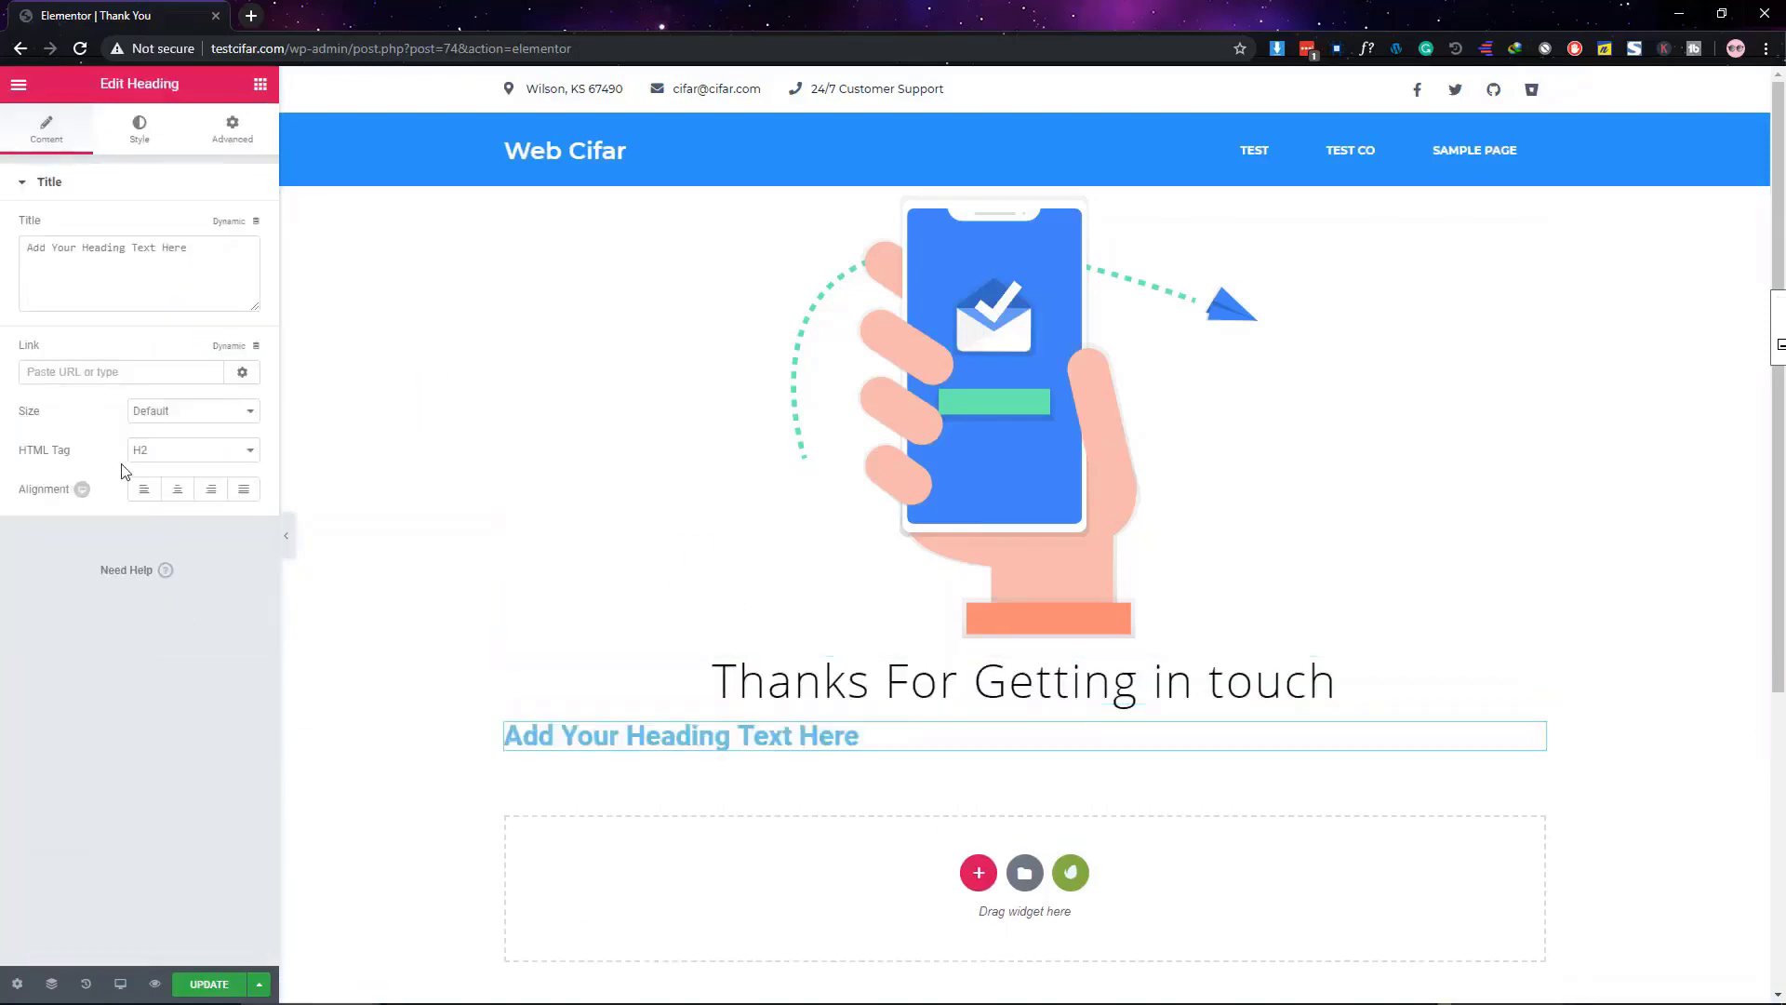
{"action": "left_click", "coordinate": [191, 449]}
Make the second heading a centred H4 reading 'We will be there ASAP!'
{"action": "left_click", "coordinate": [180, 513]}
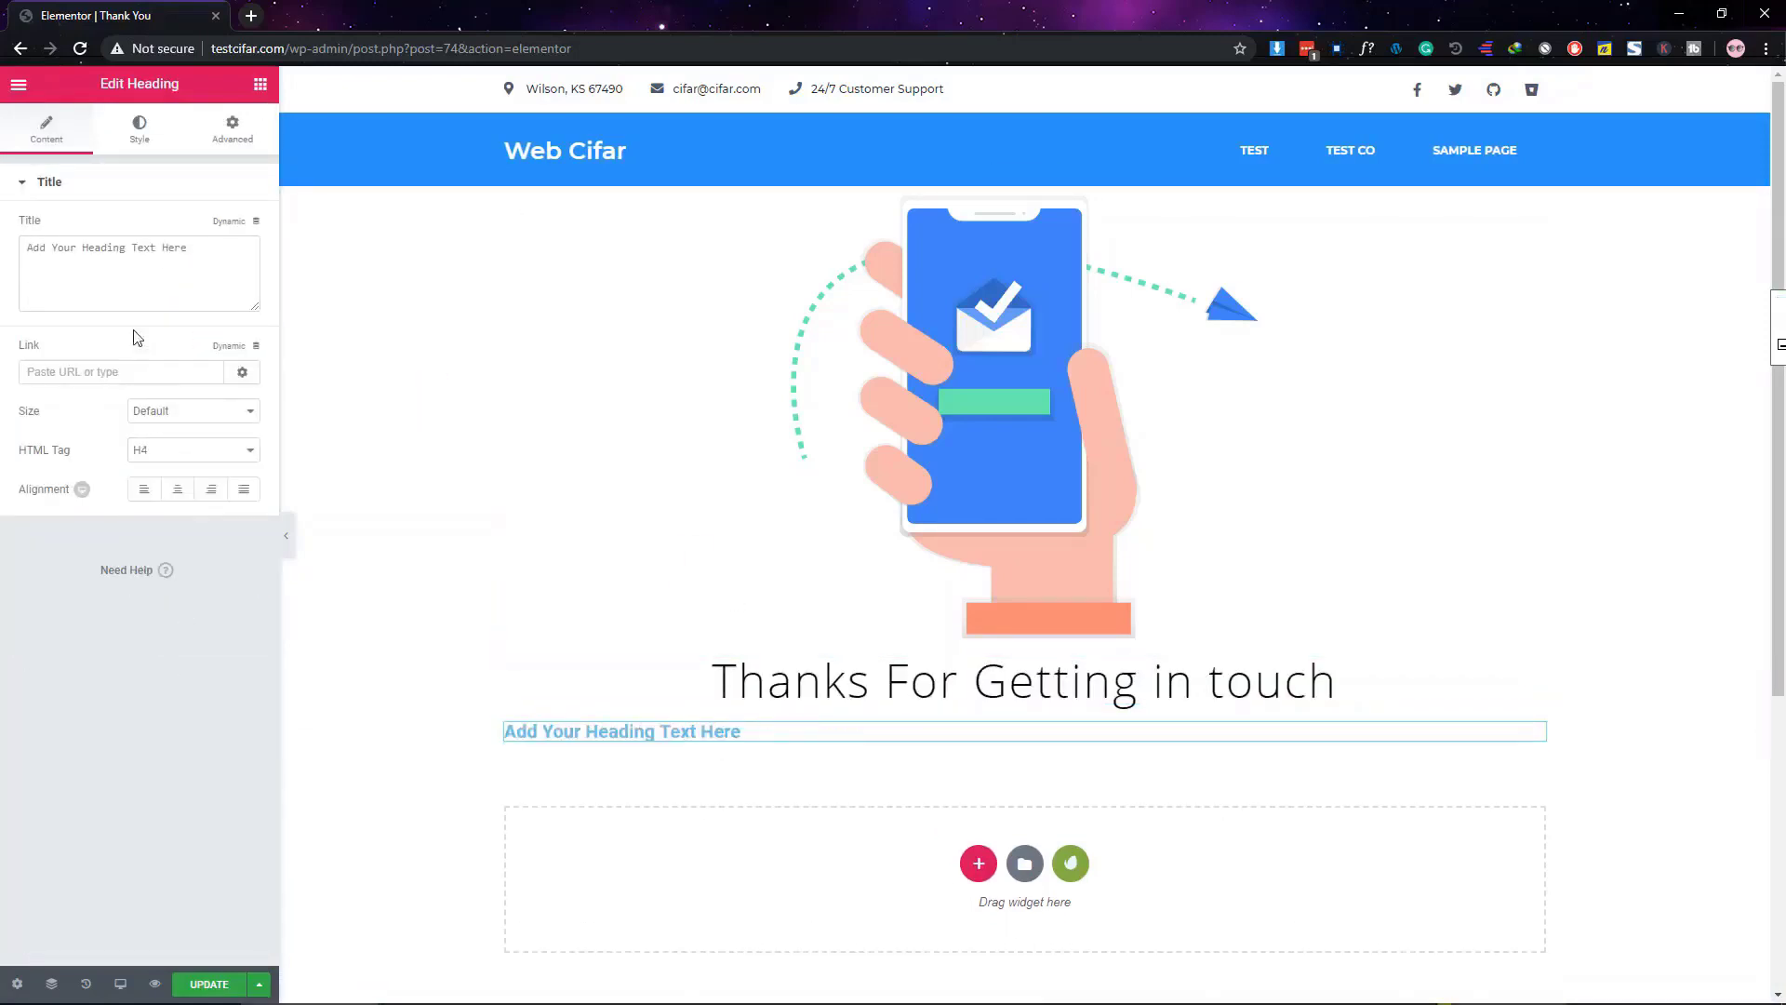
{"action": "triple_click", "coordinate": [145, 284]}
{"action": "type", "text": "We will be there ASAP!"}
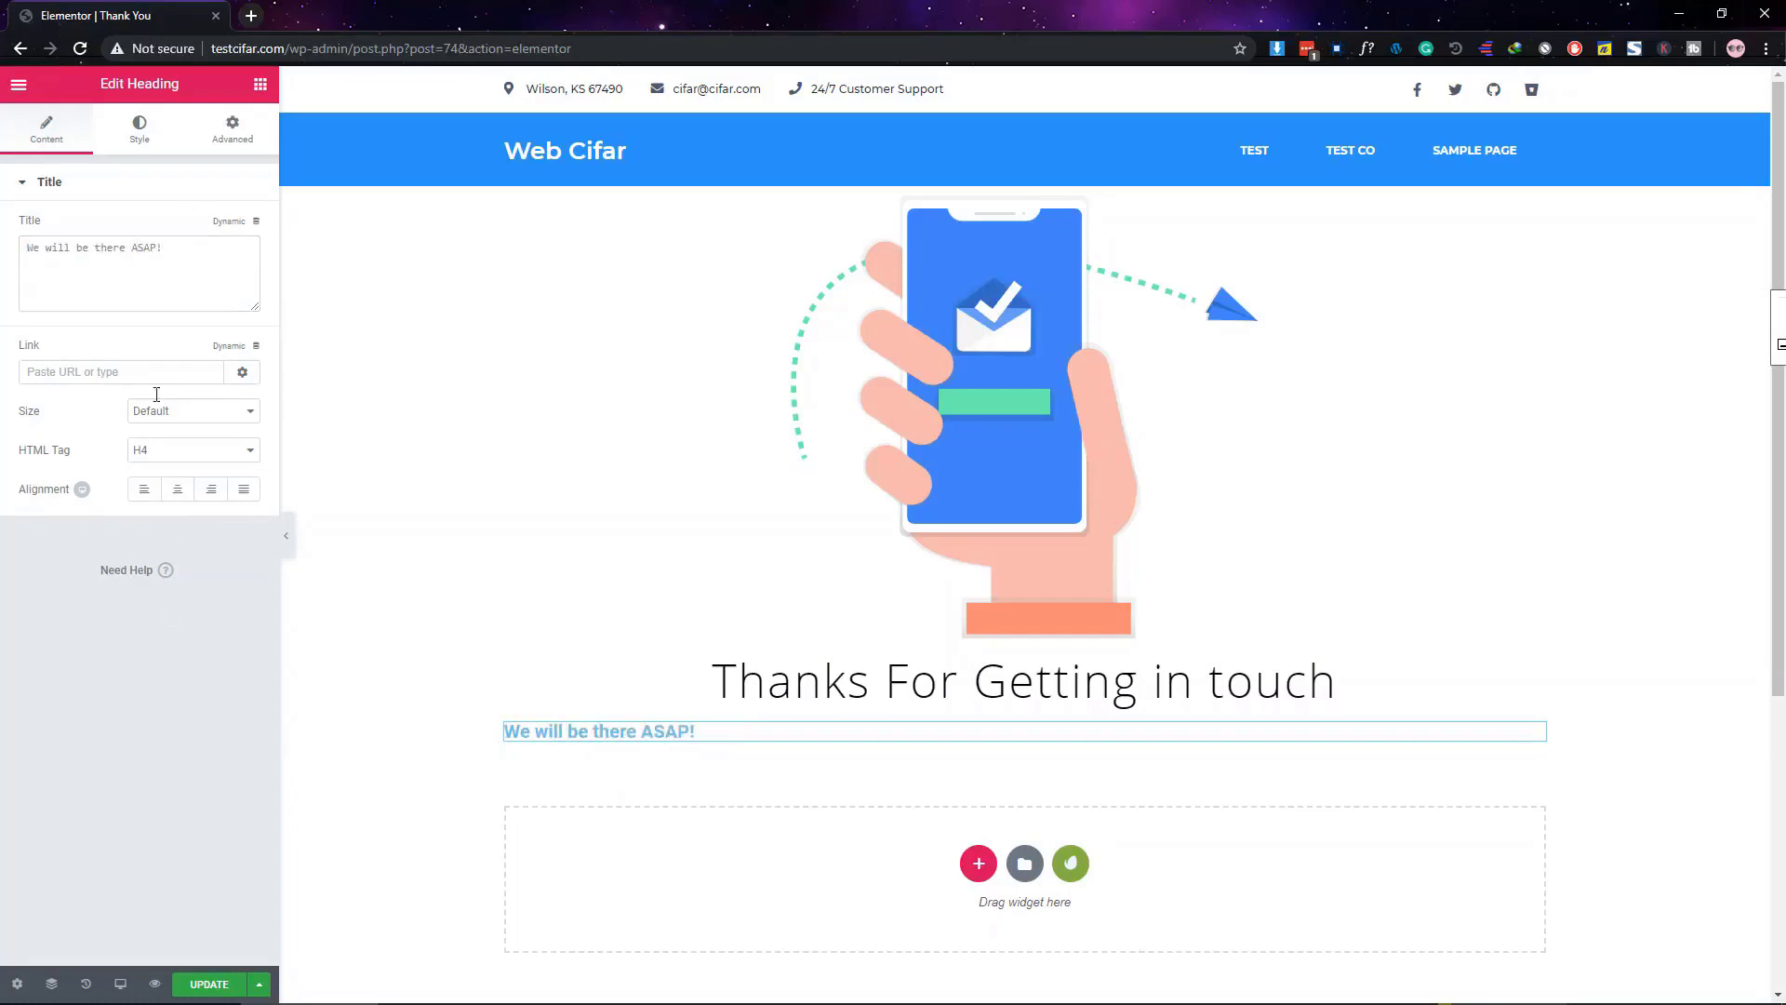
{"action": "left_click", "coordinate": [178, 489]}
Colour the subheading black and set its font to Montserrat
{"action": "left_click", "coordinate": [139, 129]}
{"action": "left_click", "coordinate": [237, 227]}
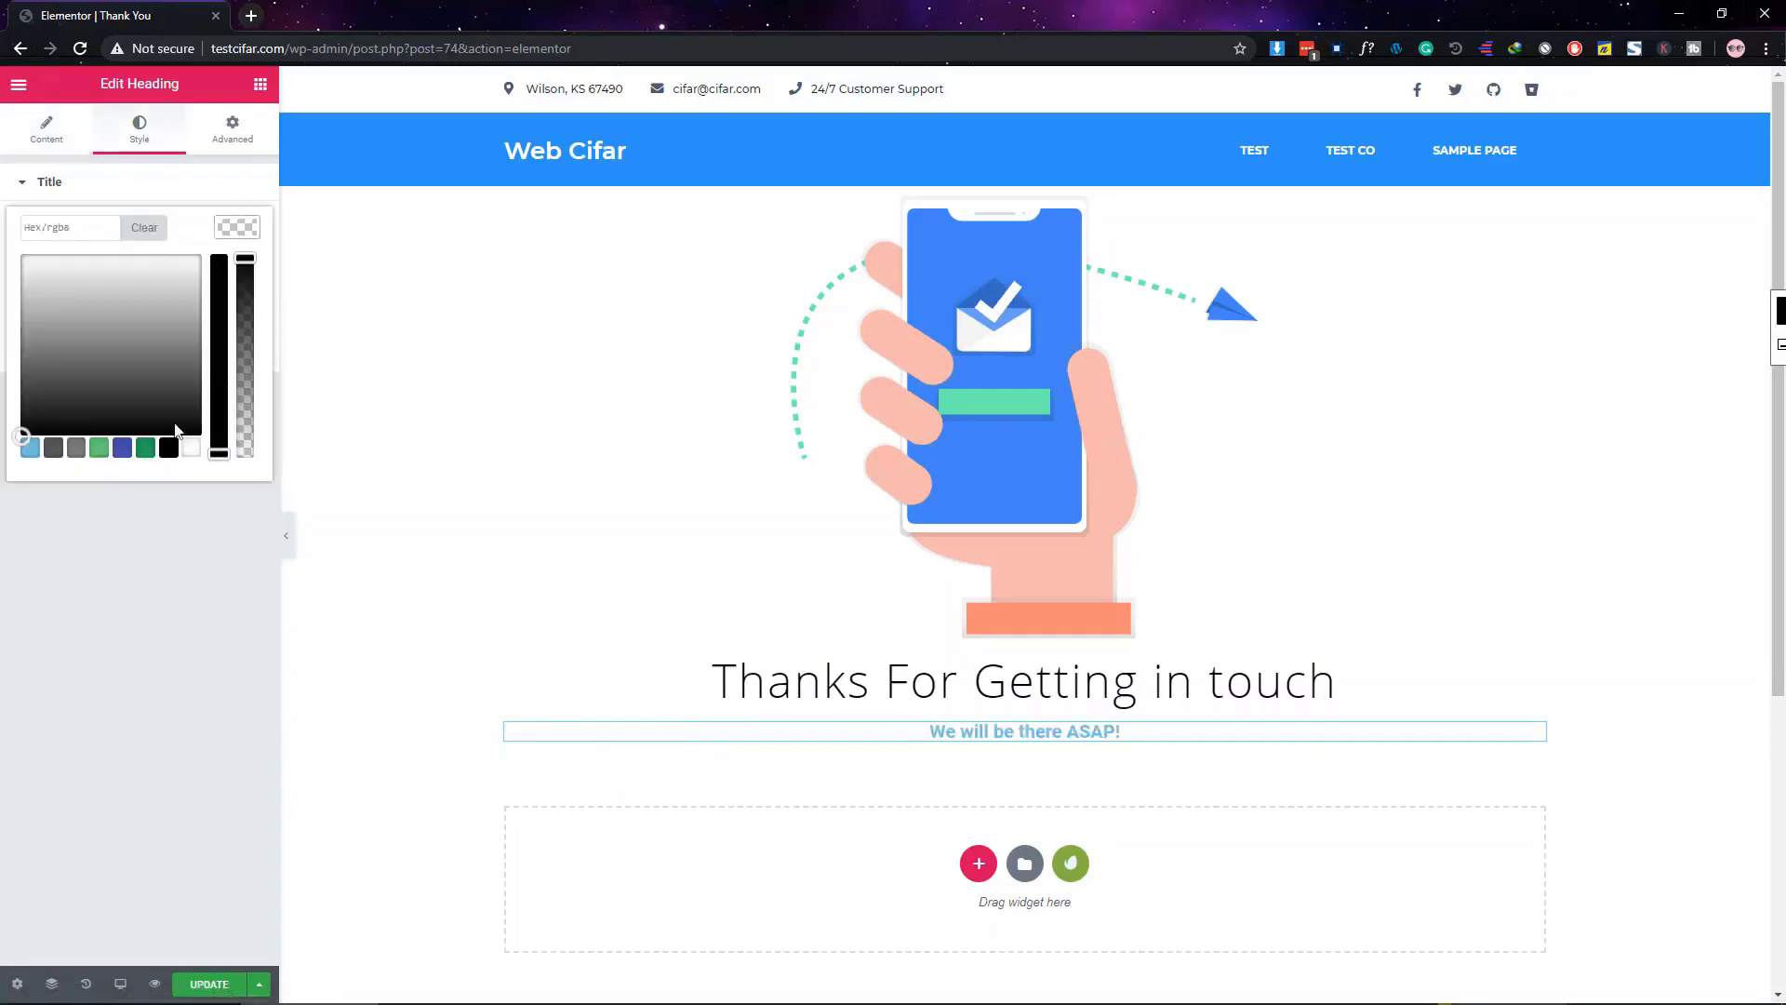
{"action": "left_click", "coordinate": [171, 442]}
{"action": "left_click", "coordinate": [237, 227]}
{"action": "left_click", "coordinate": [236, 267]}
{"action": "left_click", "coordinate": [194, 318]}
{"action": "type", "text": "montse"}
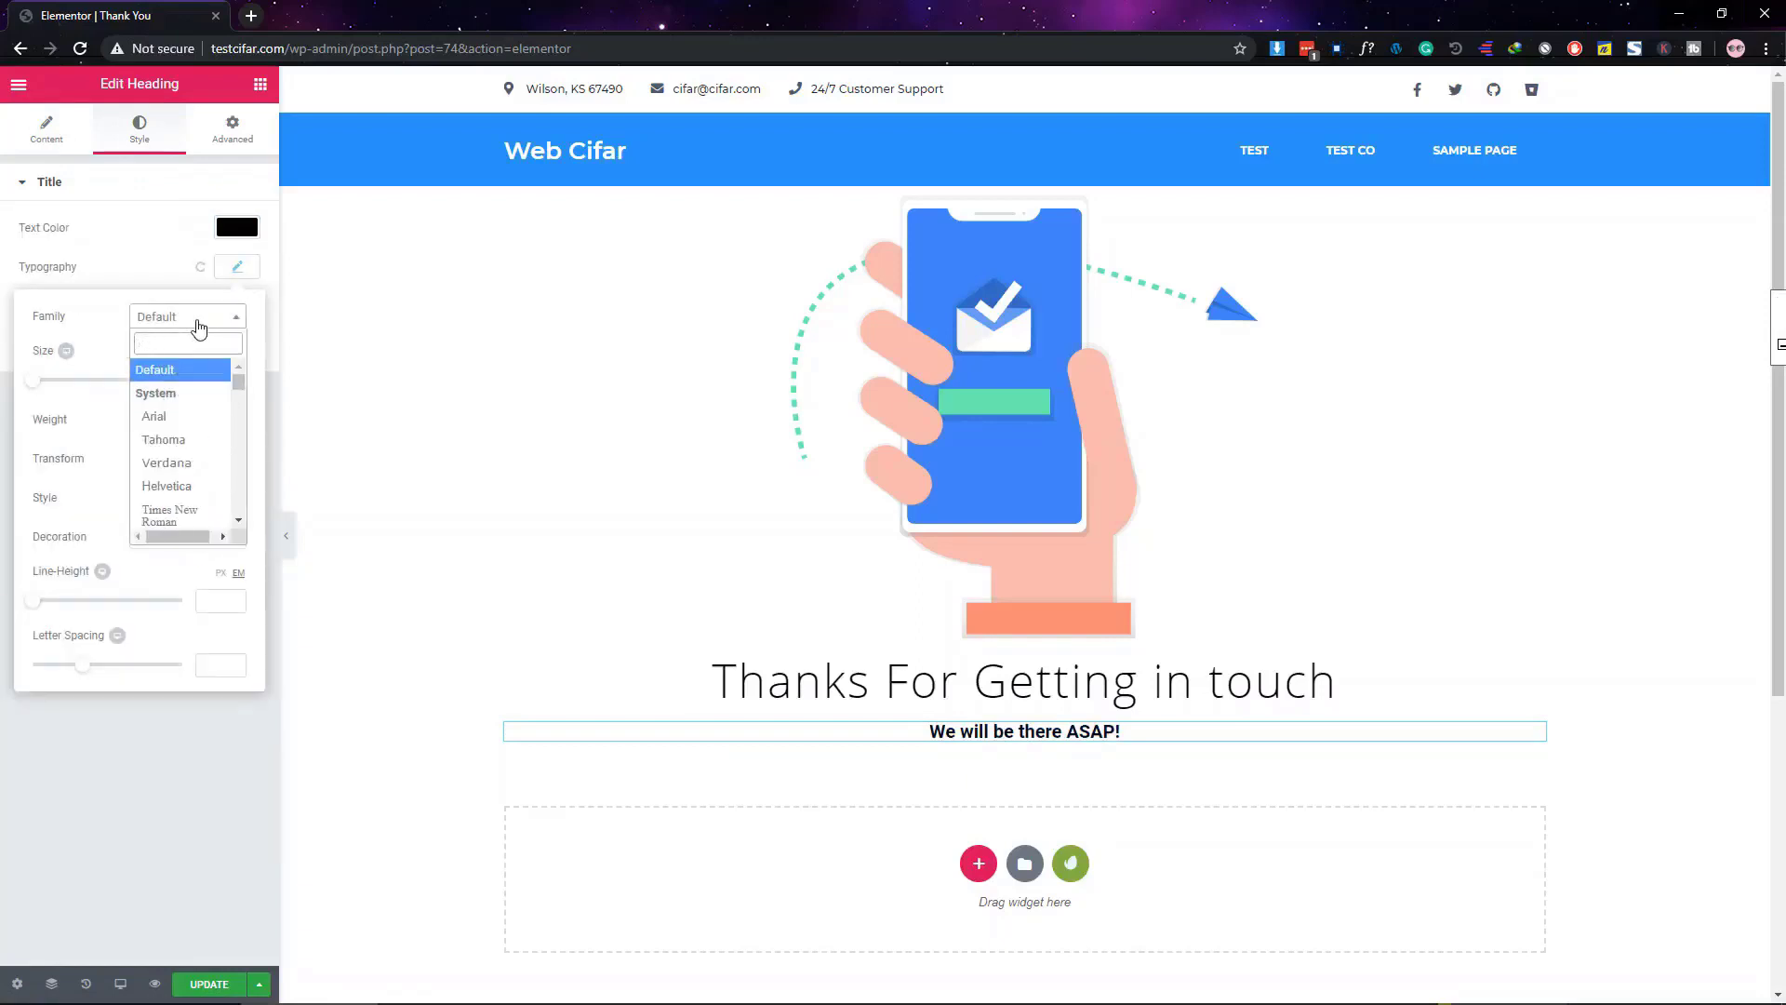
{"action": "key", "text": "Return"}
Set the subheading to weight 500, size 20, and letter spacing 5
{"action": "left_click", "coordinate": [199, 423]}
{"action": "left_click", "coordinate": [177, 483]}
{"action": "left_click", "coordinate": [168, 423]}
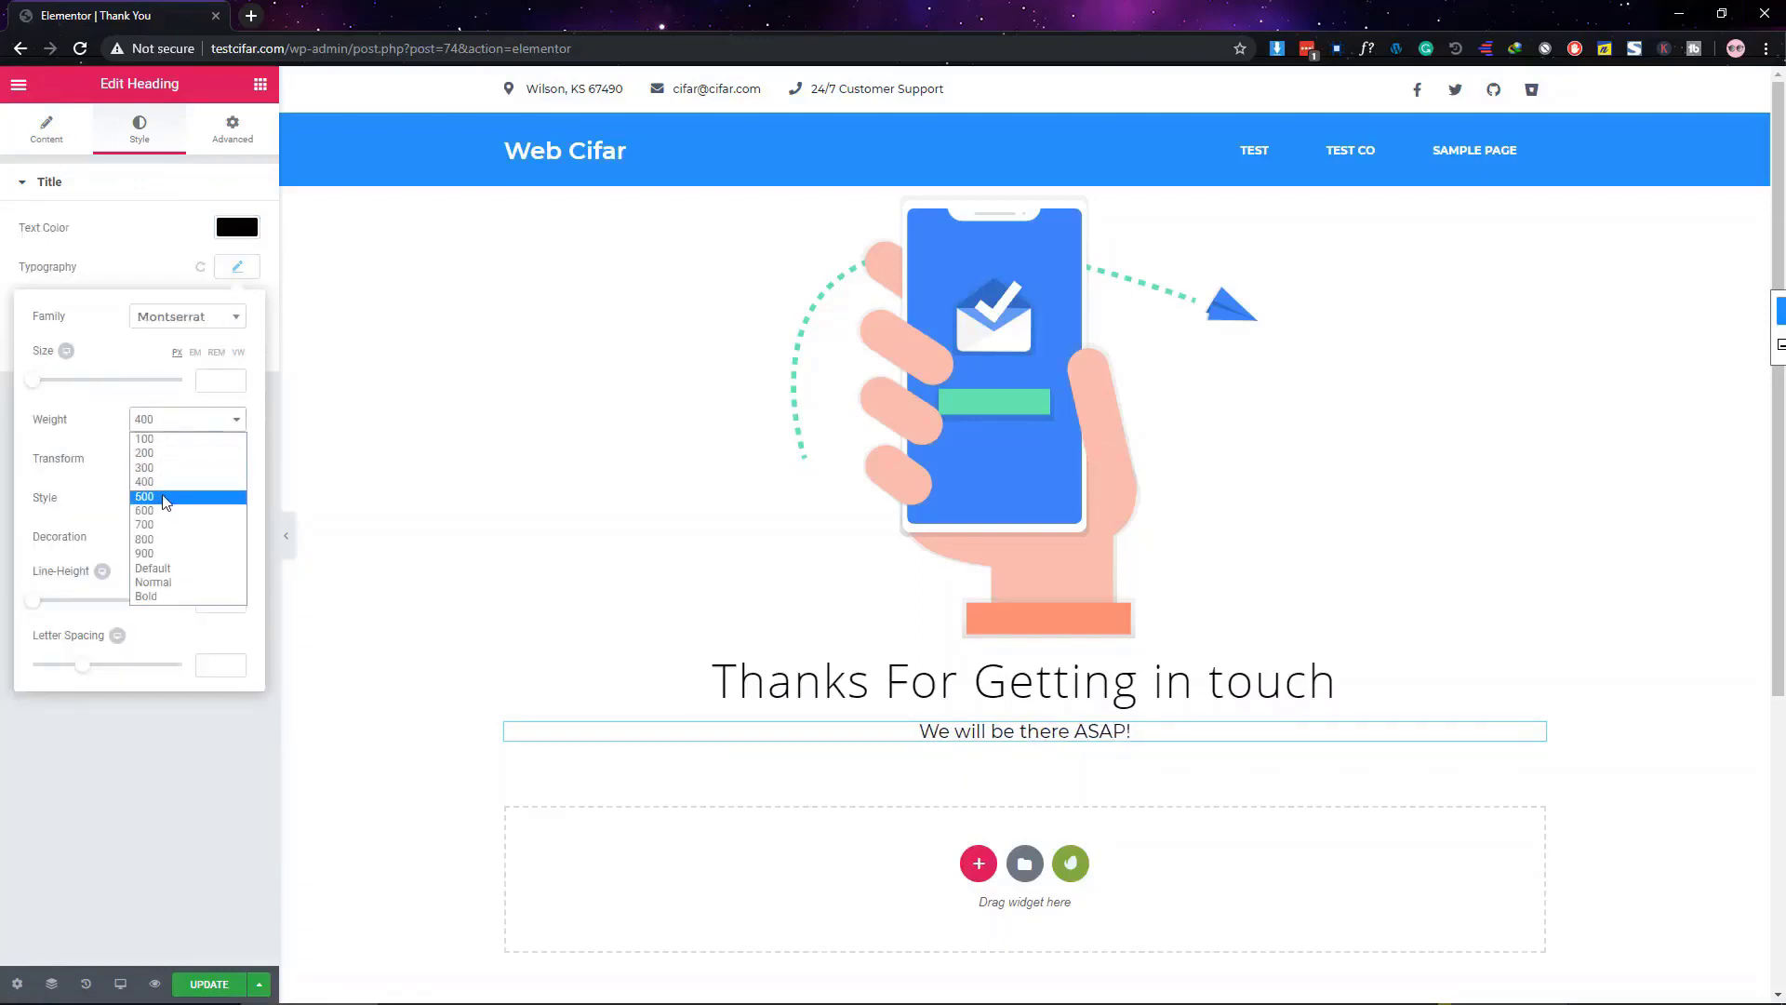
{"action": "left_click", "coordinate": [163, 498]}
{"action": "left_click", "coordinate": [208, 376]}
{"action": "left_click", "coordinate": [215, 666]}
{"action": "type", "text": "5"}
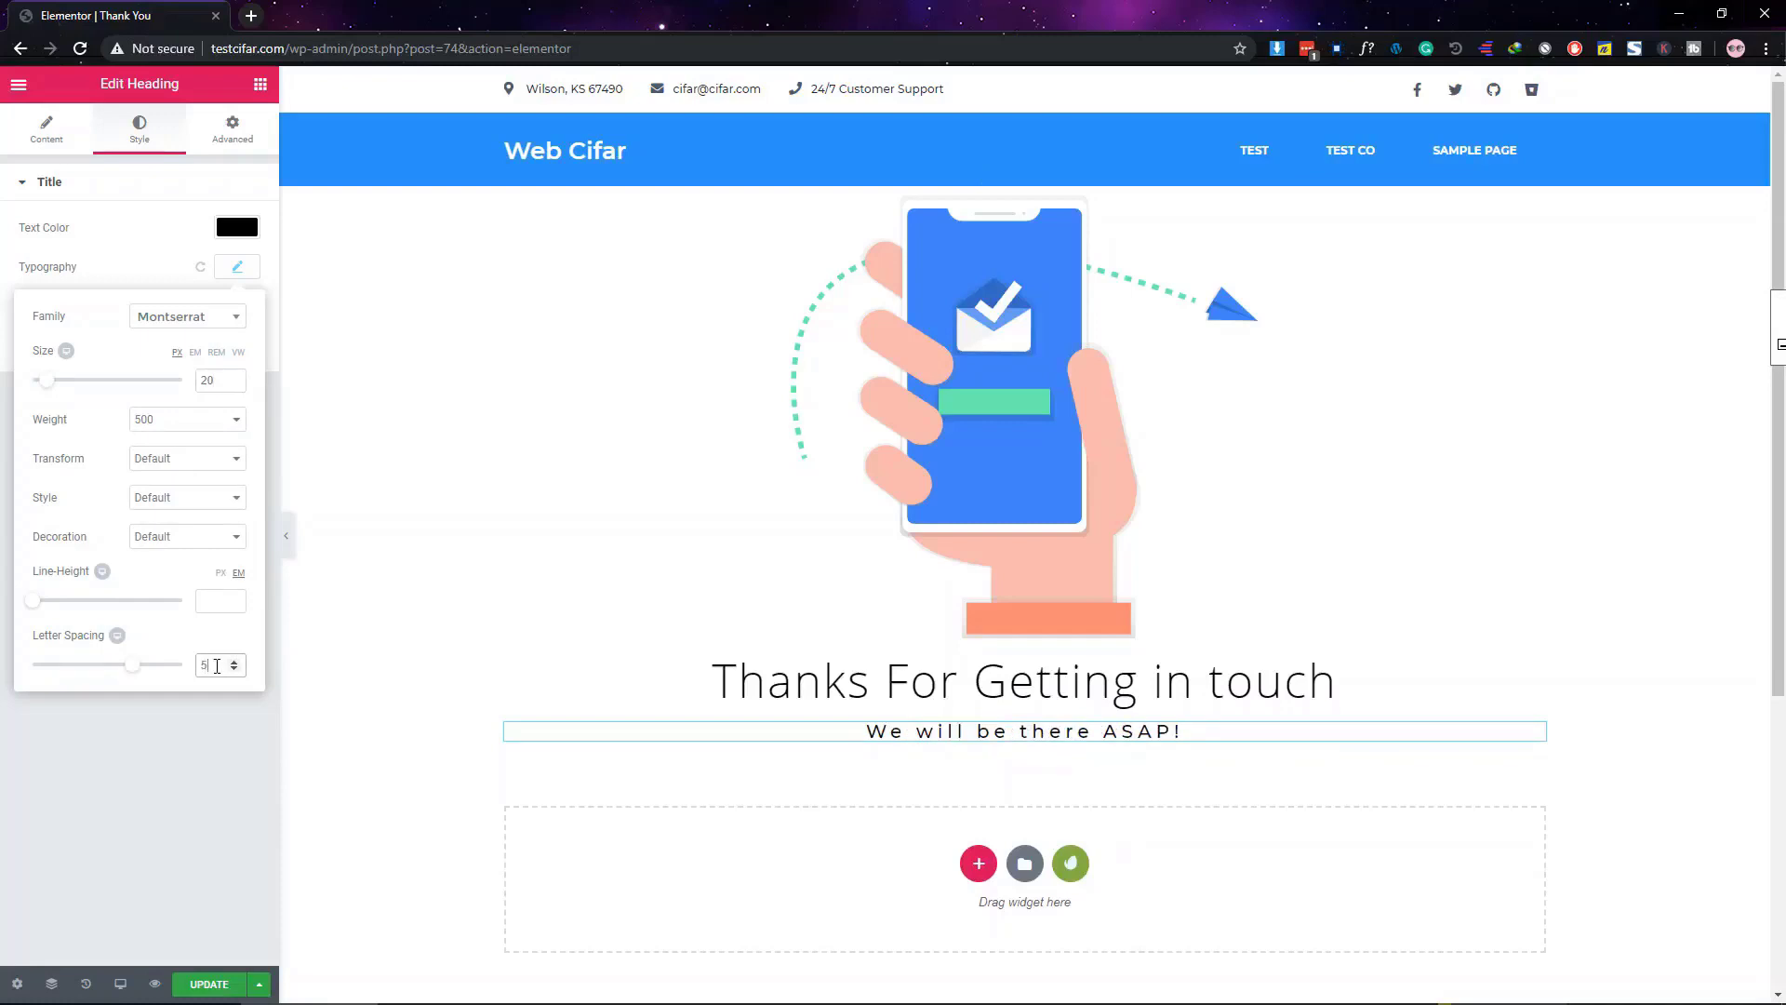
{"action": "key", "text": "Down"}
{"action": "key", "text": "Down"}
{"action": "key", "text": "Down"}
{"action": "key", "text": "Down"}
{"action": "key", "text": "Down"}
{"action": "key", "text": "Down"}
{"action": "key", "text": "Down"}
{"action": "key", "text": "Down"}
{"action": "key", "text": "Down"}
{"action": "key", "text": "Down"}
{"action": "key", "text": "Down"}
{"action": "key", "text": "Down"}
{"action": "key", "text": "Down"}
{"action": "key", "text": "Down"}
{"action": "key", "text": "Down"}
{"action": "key", "text": "Down"}
Add a Spacer of height 31 above the main title
{"action": "left_click", "coordinate": [833, 670]}
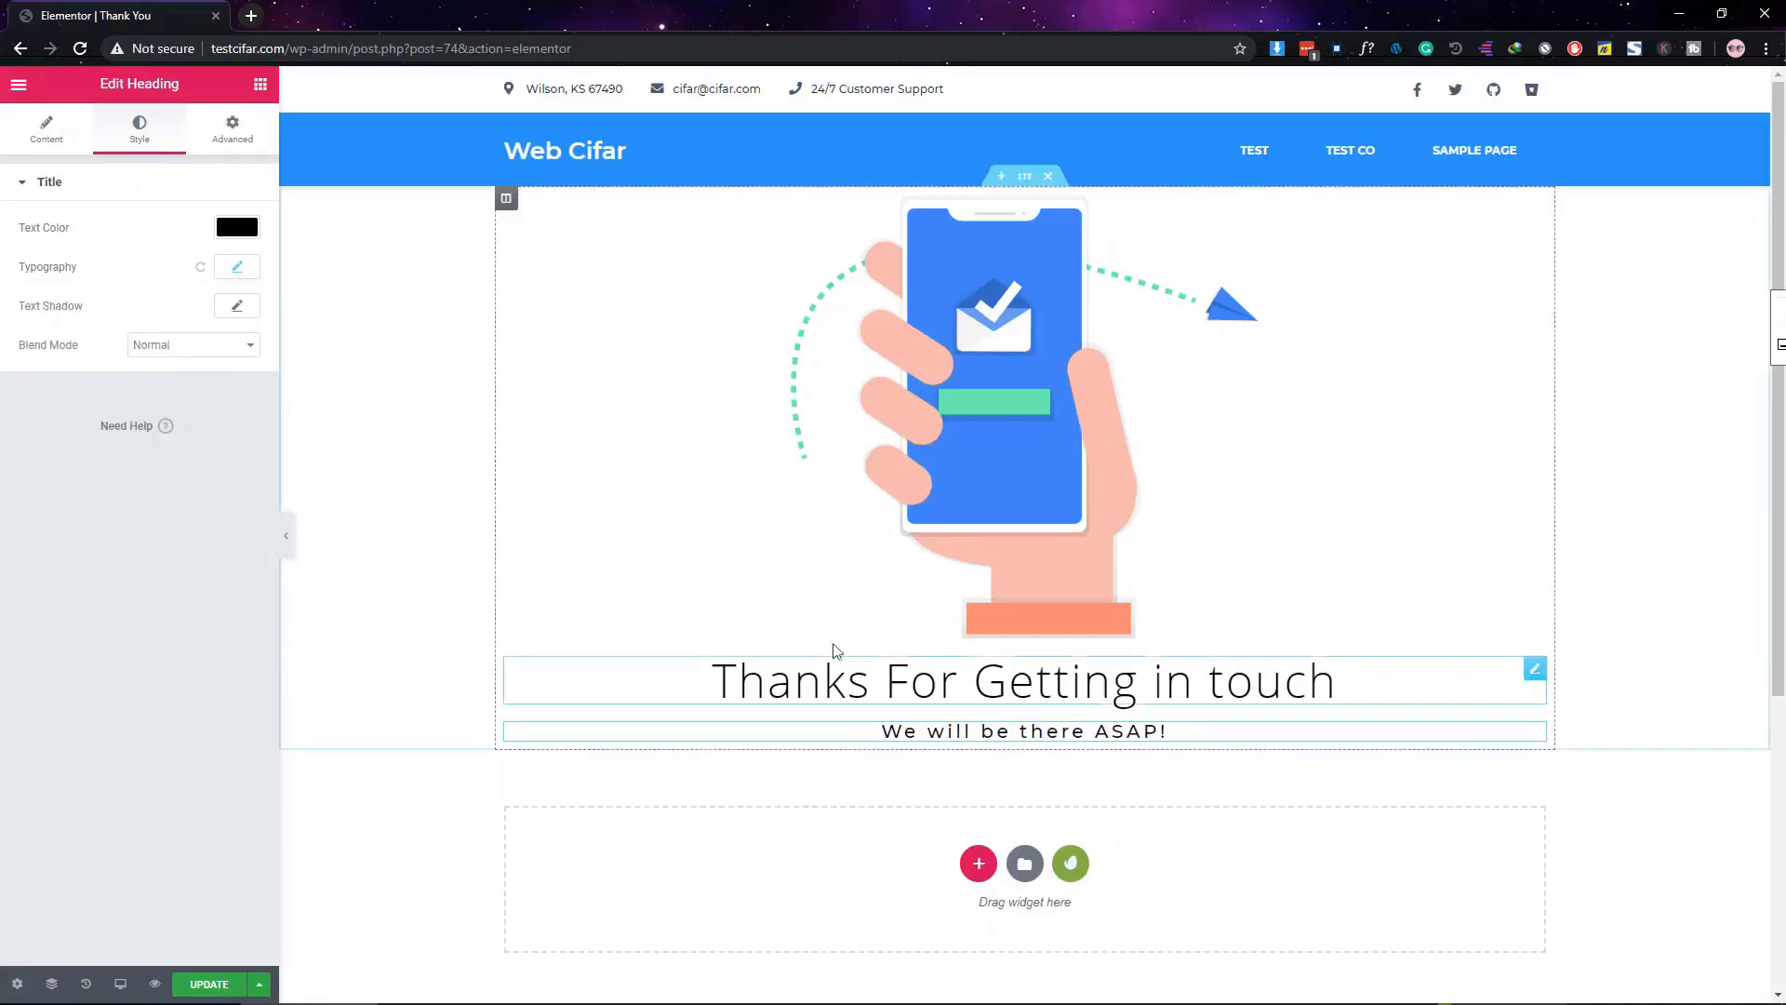
{"action": "left_click", "coordinate": [214, 129]}
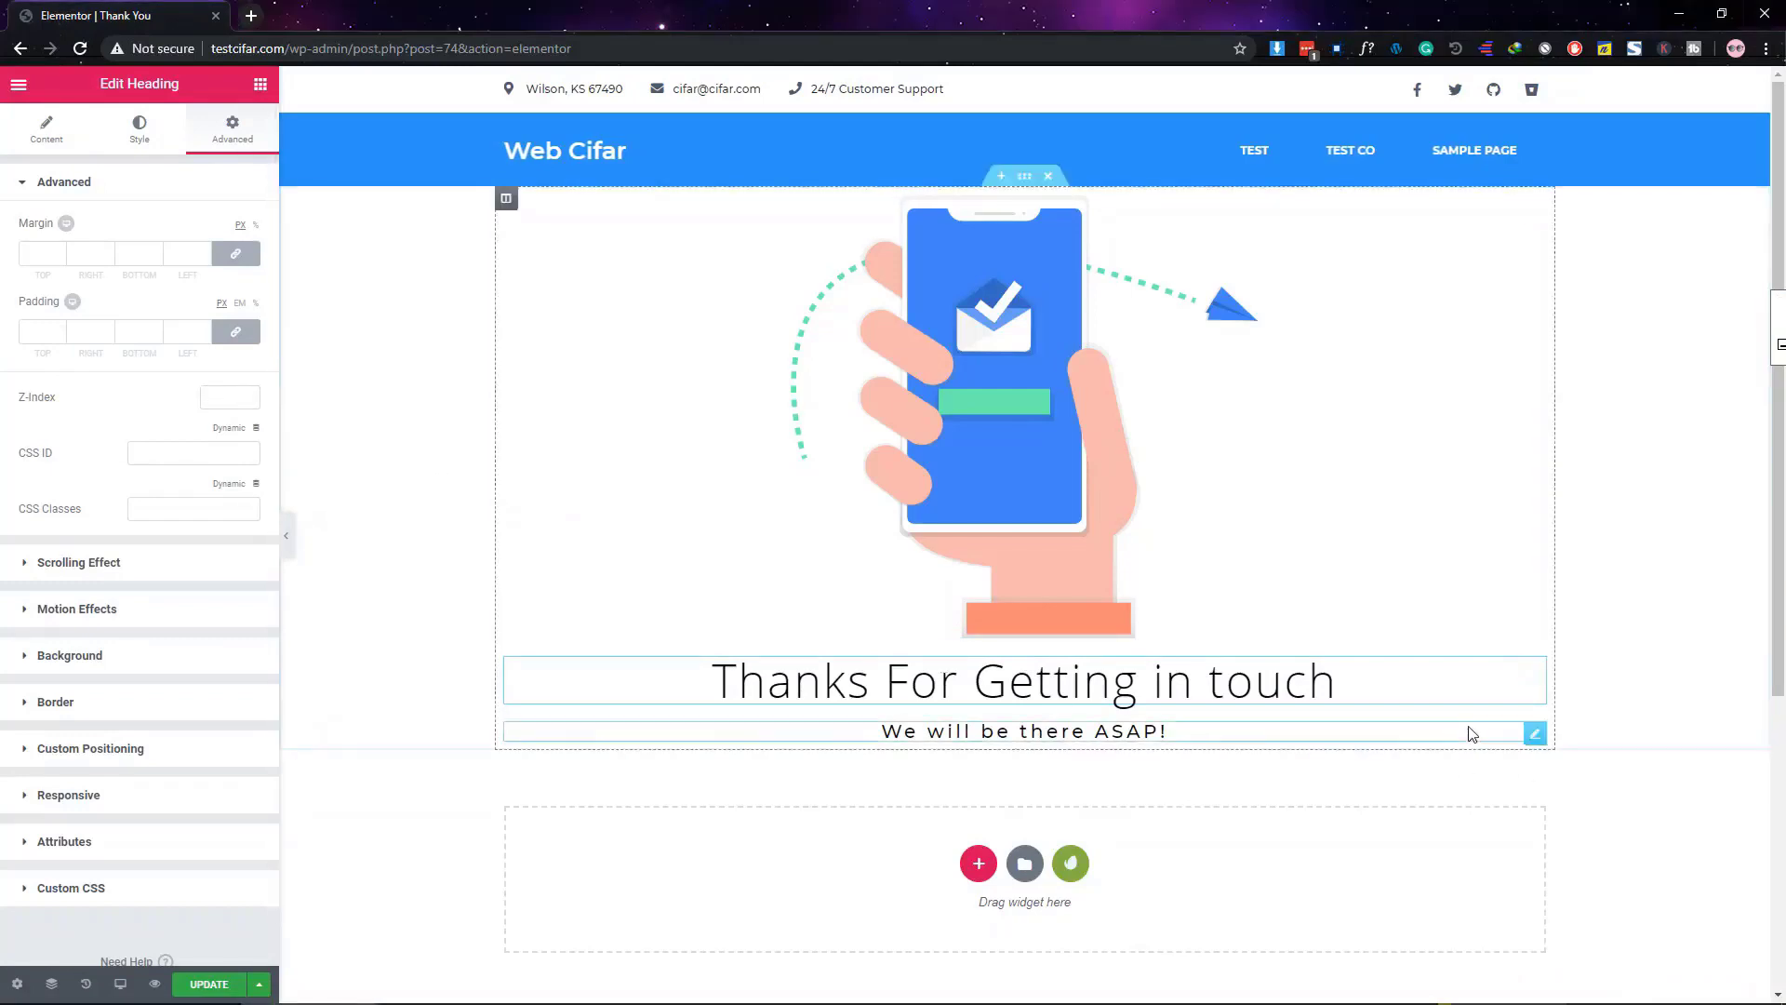
{"action": "left_click", "coordinate": [261, 83]}
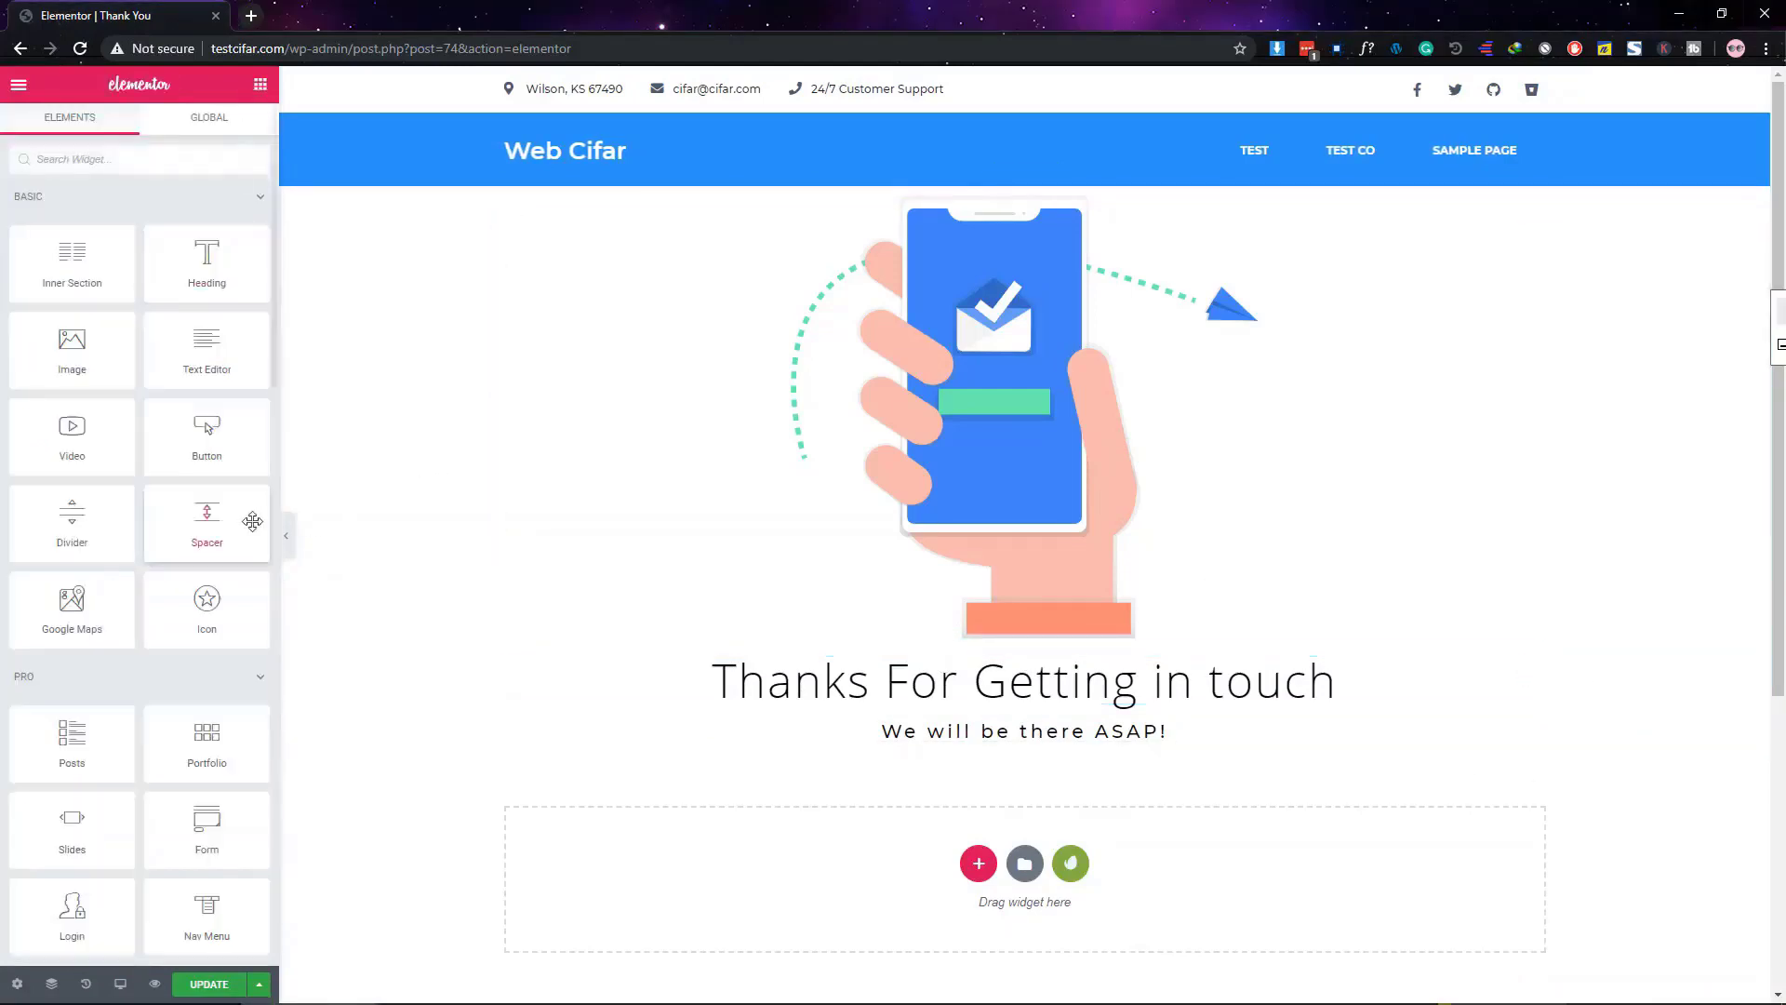
{"action": "left_click_drag", "start_coordinate": [209, 521], "coordinate": [1041, 633]}
{"action": "left_click_drag", "start_coordinate": [31, 253], "coordinate": [25, 253]}
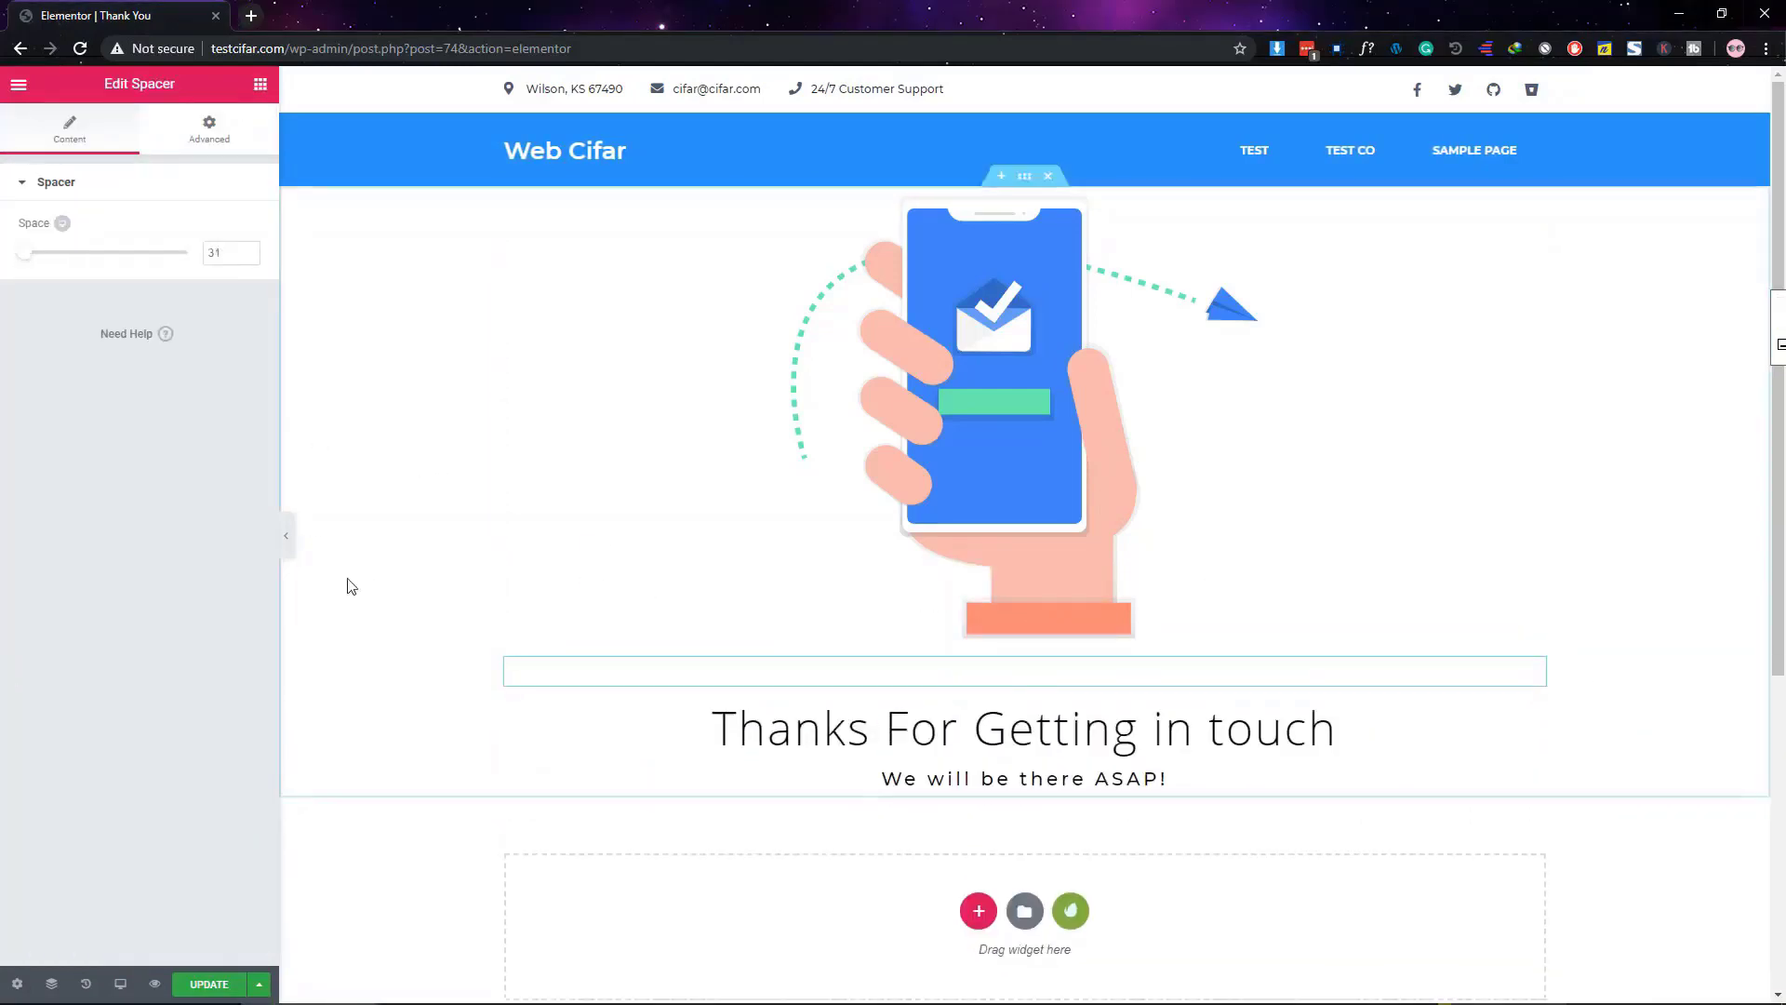
{"action": "left_click", "coordinate": [289, 536]}
{"action": "left_click", "coordinate": [5, 537]}
Unlink the section's padding values to set its top padding
{"action": "left_click", "coordinate": [1024, 177]}
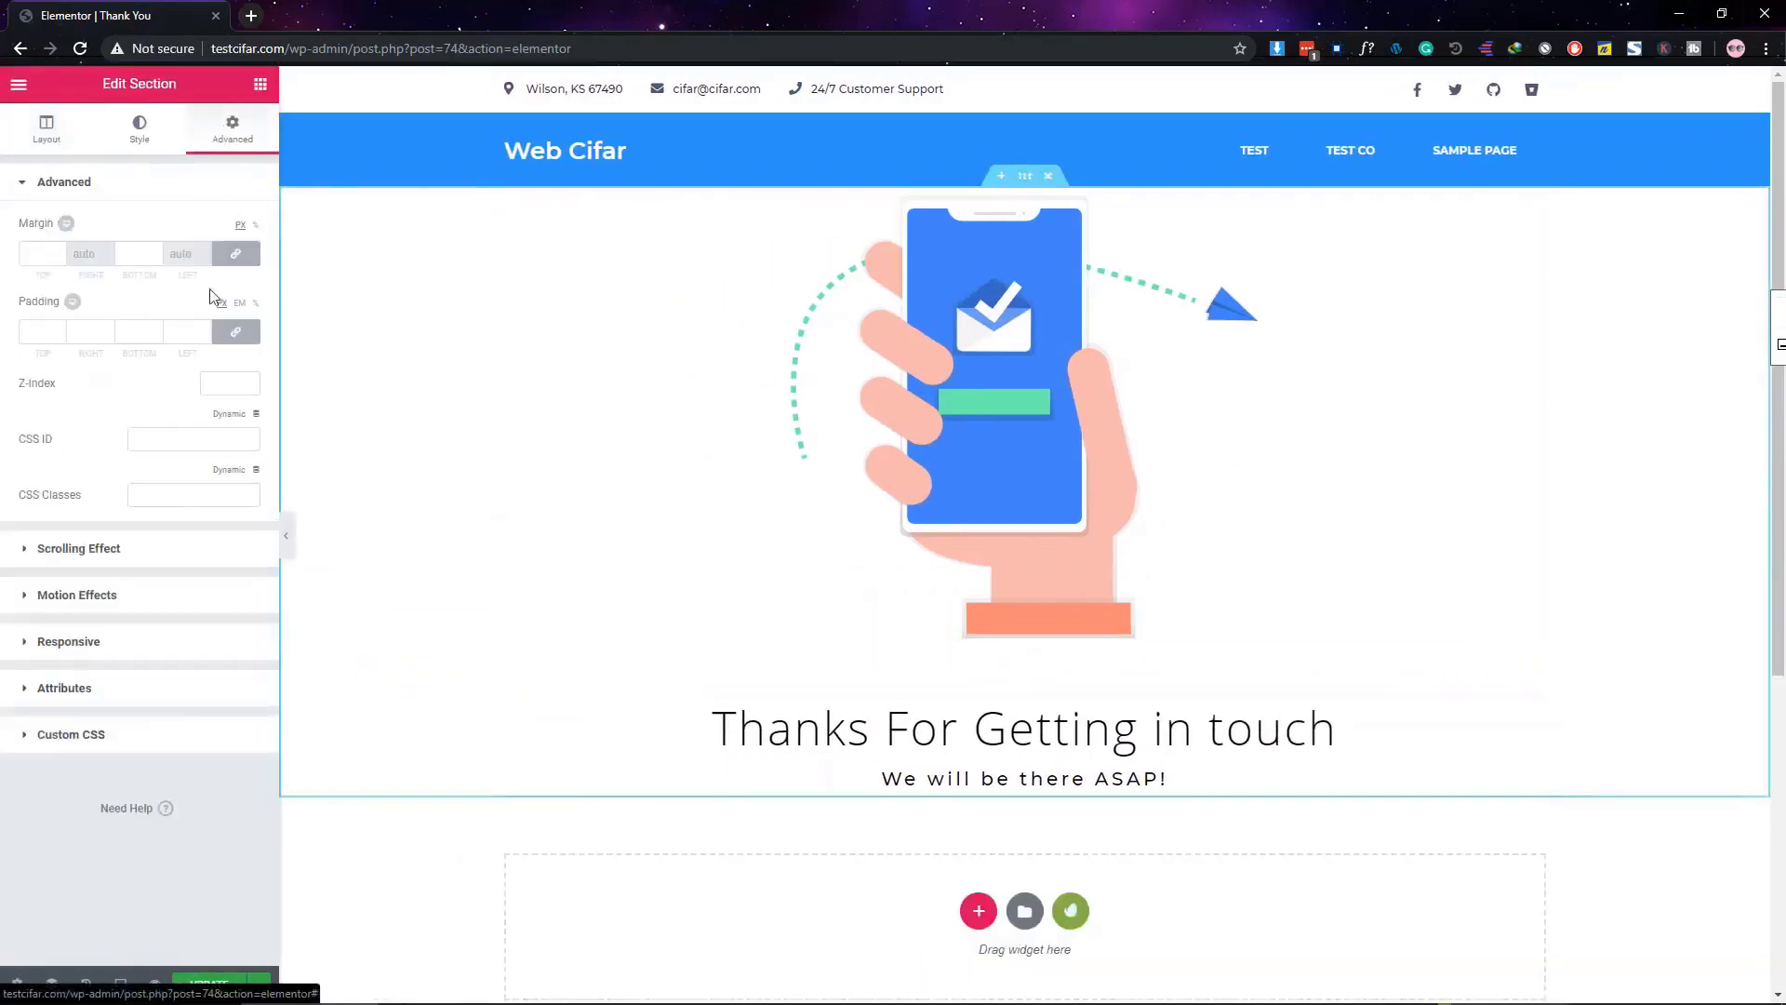
{"action": "left_click", "coordinate": [236, 332]}
{"action": "left_click", "coordinate": [33, 332]}
Set the section padding to 50 top and 100 bottom
{"action": "type", "text": "5"}
{"action": "type", "text": "100"}
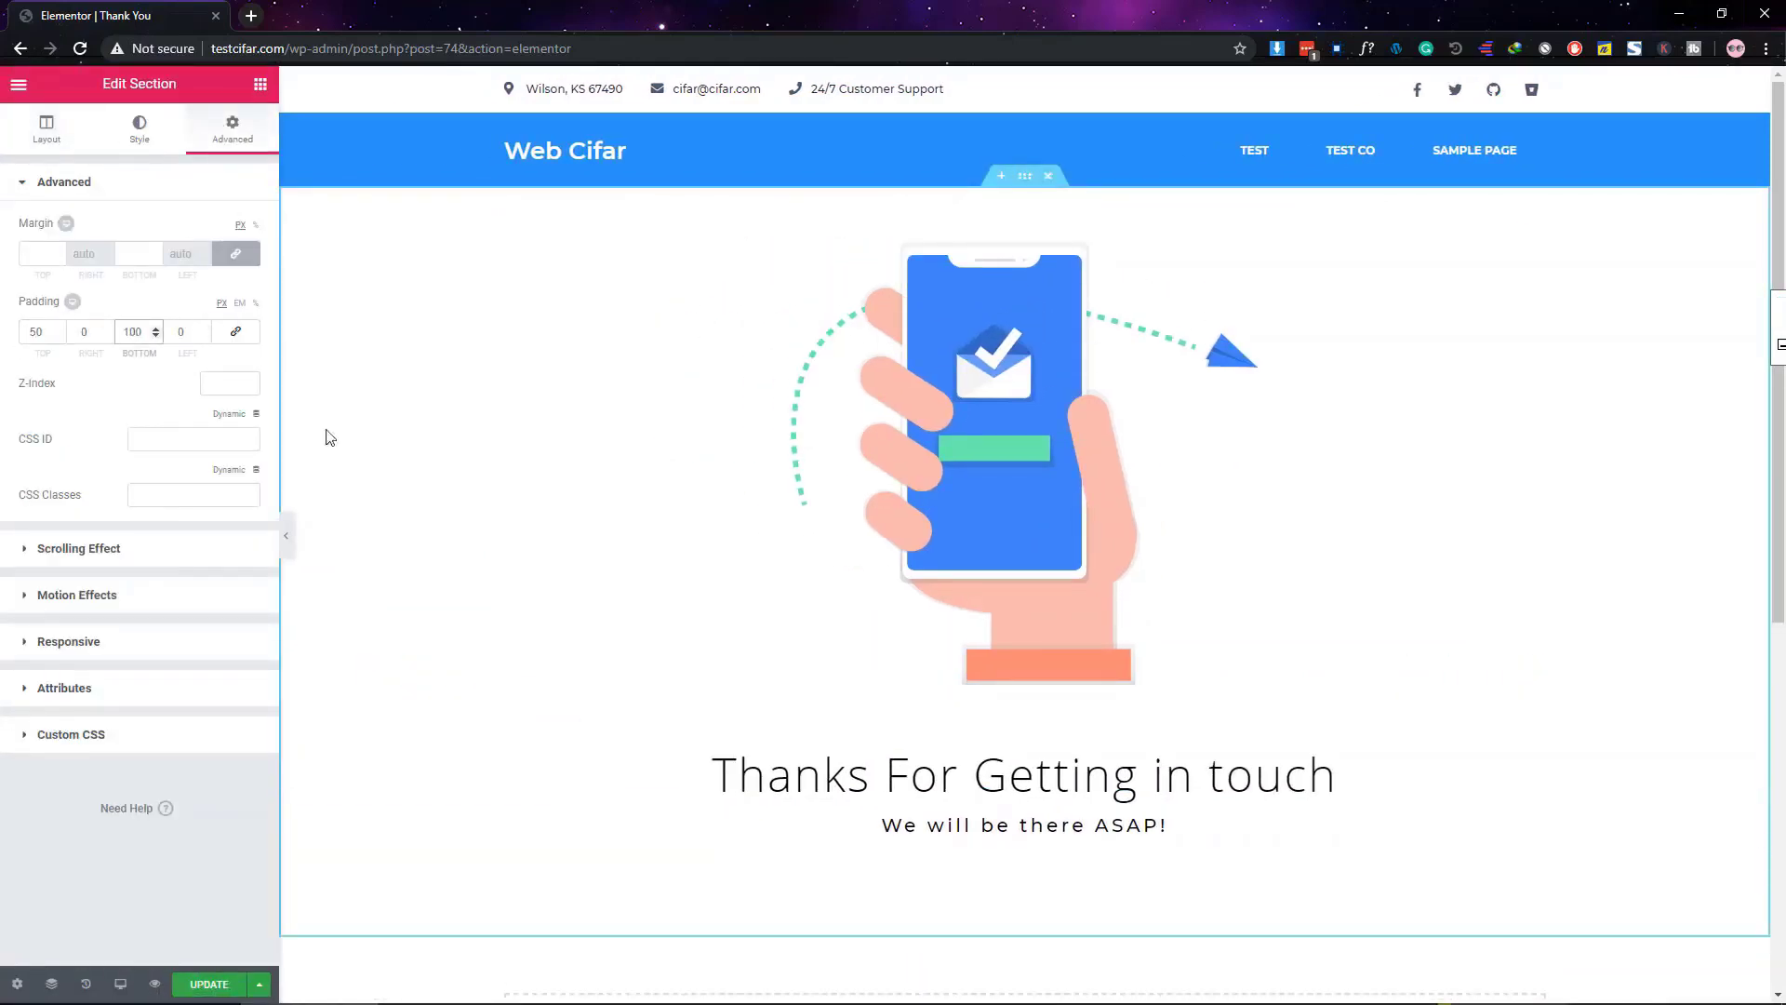
{"action": "left_click", "coordinate": [290, 543]}
{"action": "left_click", "coordinate": [4, 546]}
Give the phone illustration a Slide In Up entrance animation and set its speed
{"action": "left_click", "coordinate": [1056, 323]}
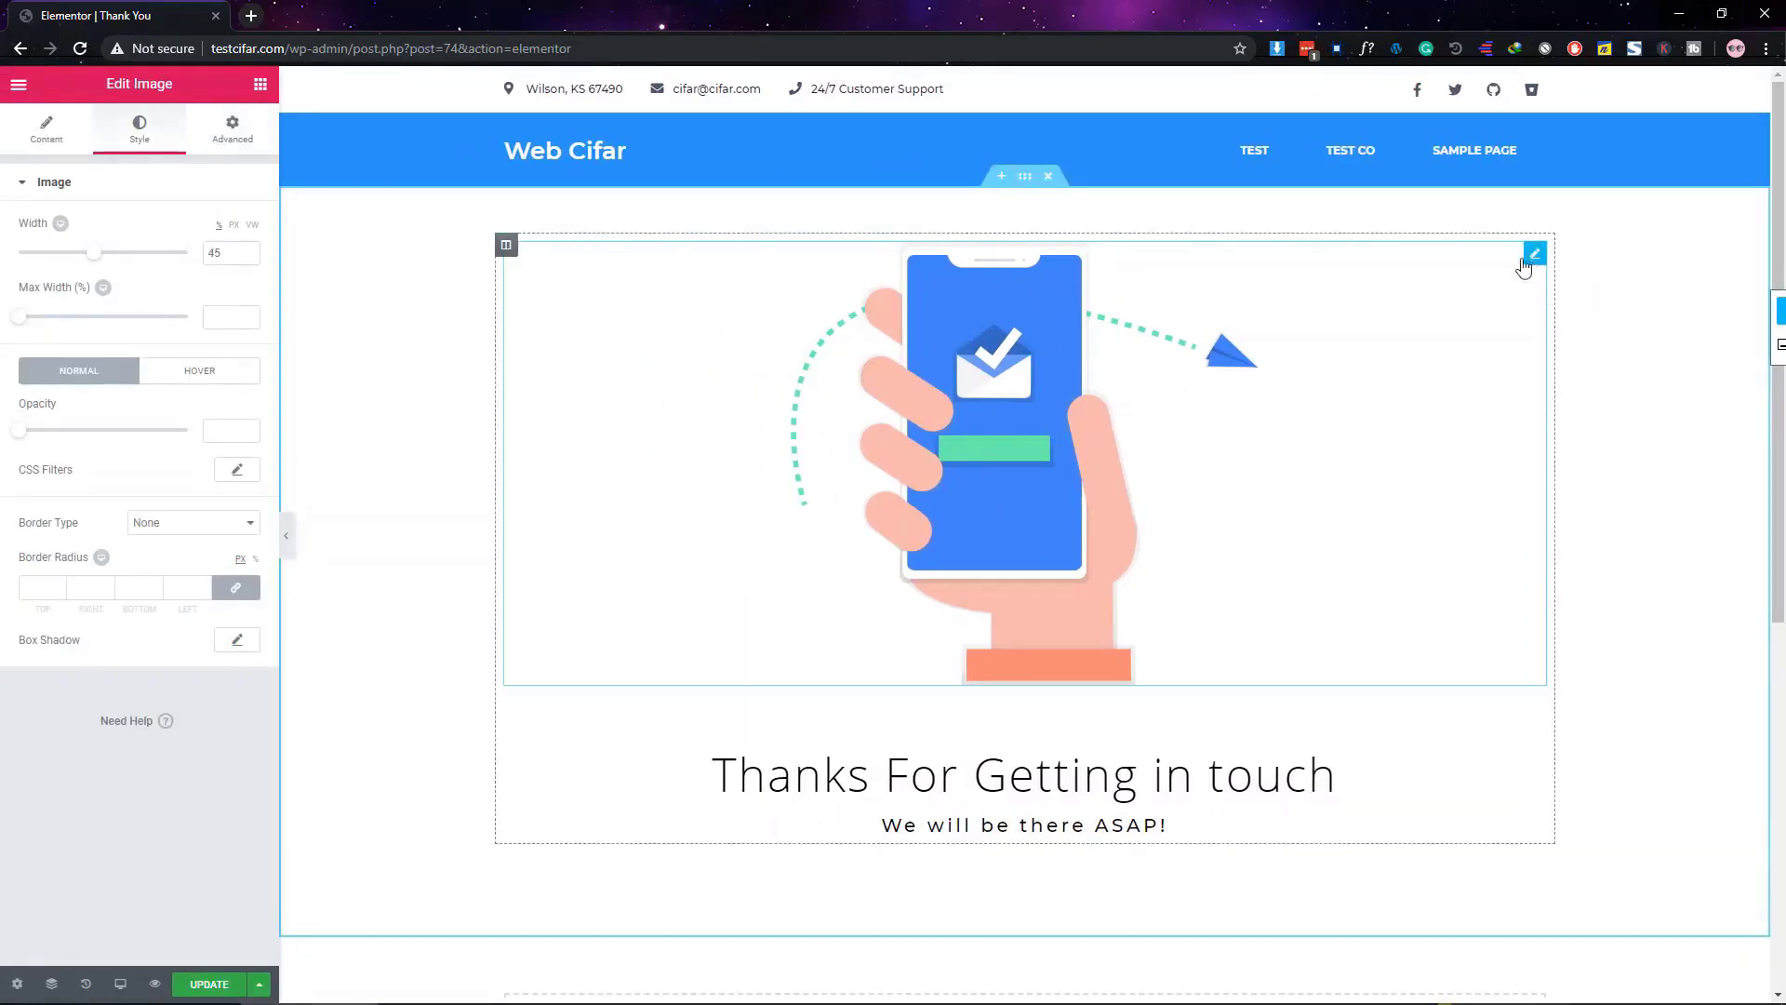
{"action": "left_click", "coordinate": [232, 130]}
{"action": "left_click", "coordinate": [128, 617]}
{"action": "left_click", "coordinate": [131, 347]}
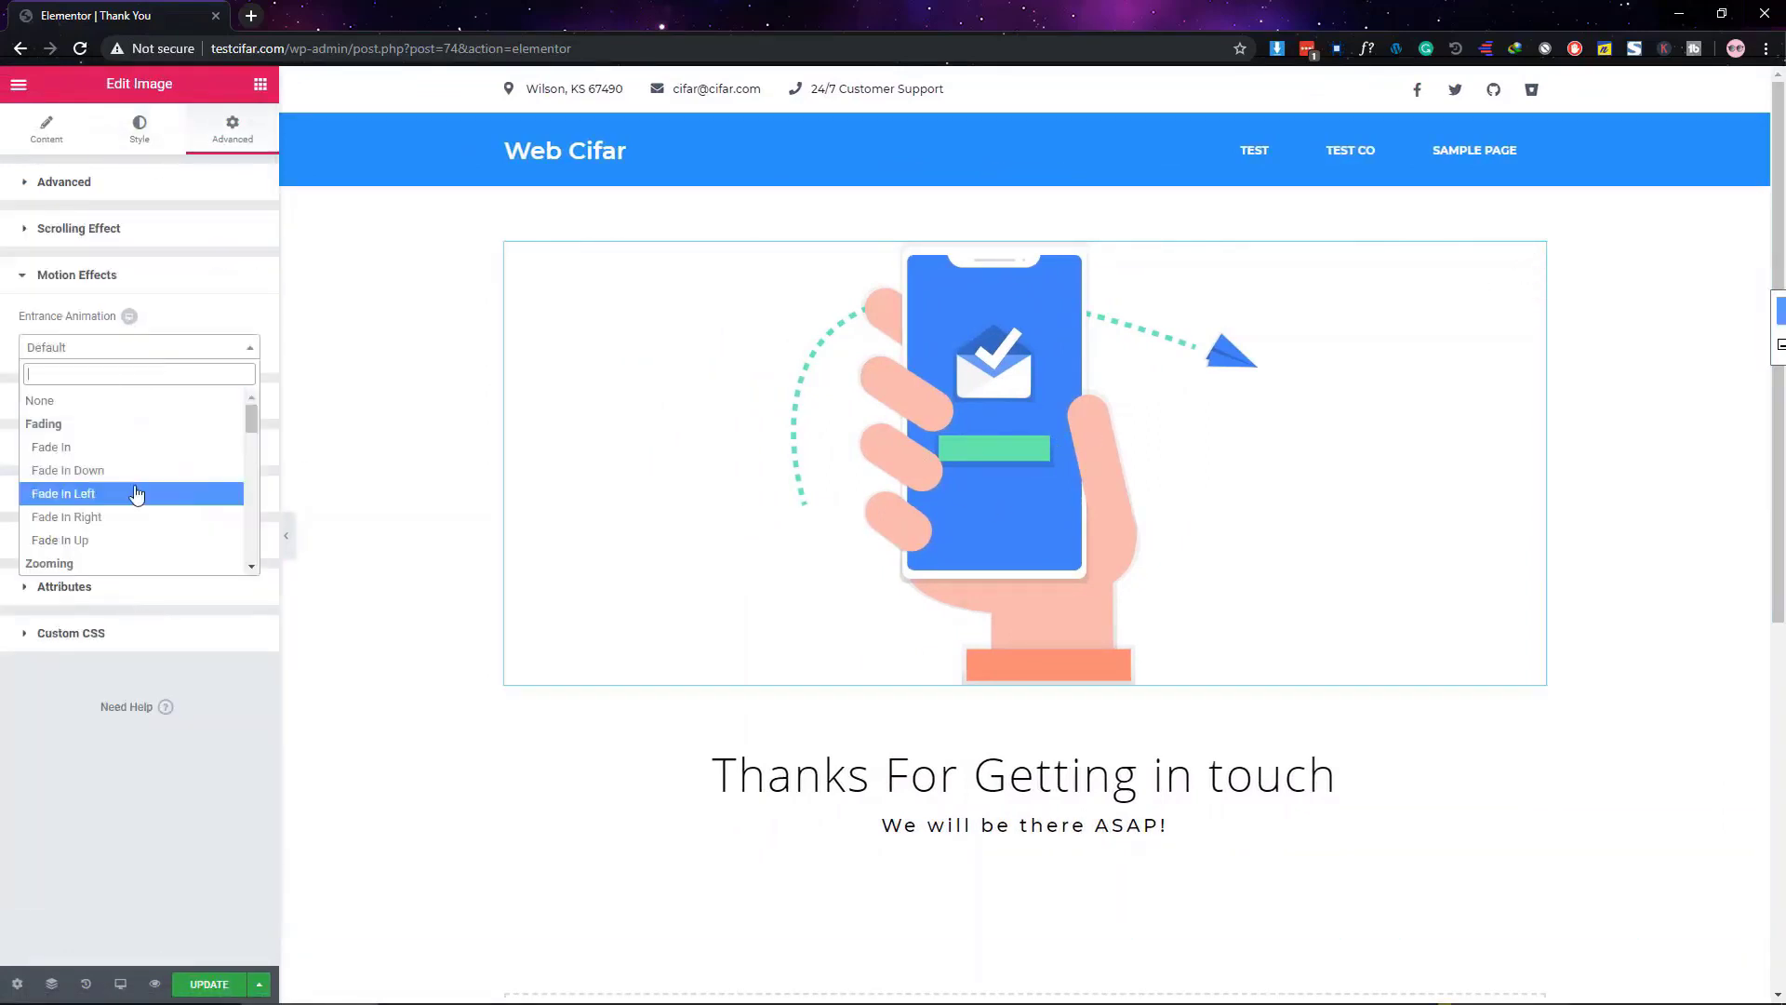
{"action": "scroll", "coordinate": [136, 493], "scroll_direction": "down", "scroll_amount": 5}
{"action": "left_click", "coordinate": [120, 479]}
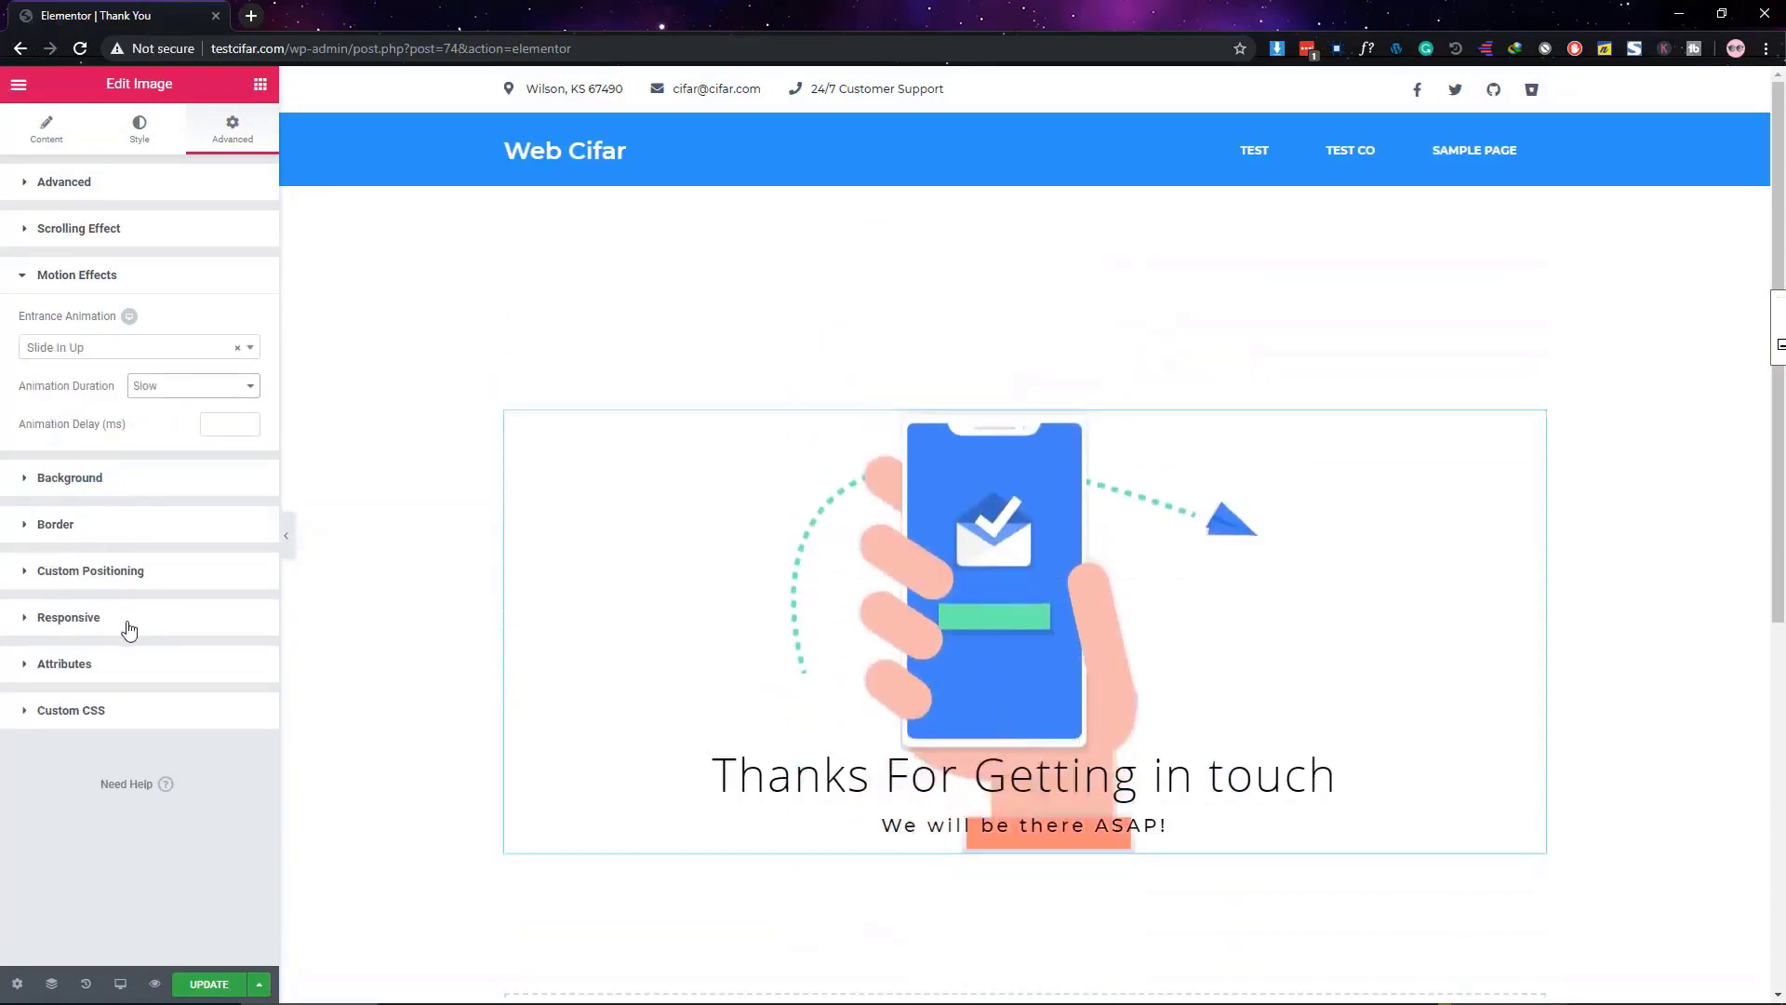
{"action": "left_click", "coordinate": [186, 386]}
{"action": "left_click", "coordinate": [169, 435]}
{"action": "scroll", "coordinate": [1068, 588], "scroll_direction": "down", "scroll_amount": 2}
Give the main title a Slide In Up entrance animation and set its speed
{"action": "left_click", "coordinate": [1535, 580]}
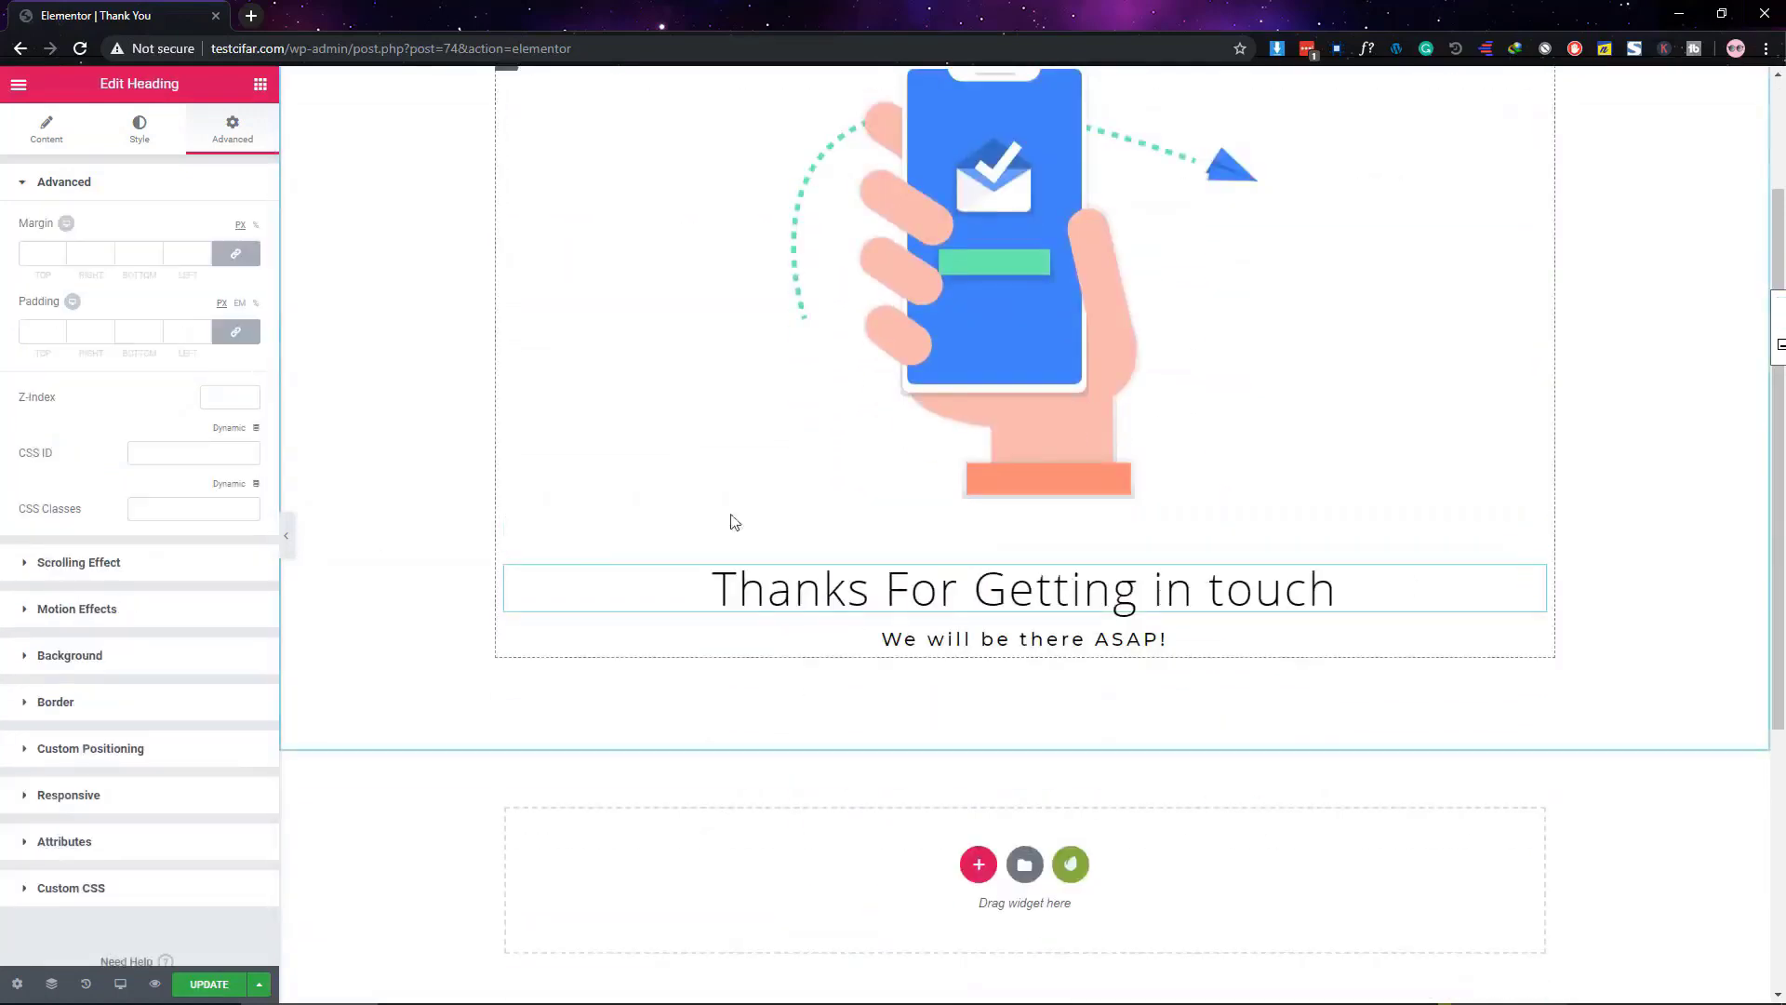
{"action": "left_click", "coordinate": [93, 182]}
{"action": "left_click", "coordinate": [88, 273]}
{"action": "left_click", "coordinate": [135, 347]}
{"action": "scroll", "coordinate": [104, 465], "scroll_direction": "down", "scroll_amount": 5}
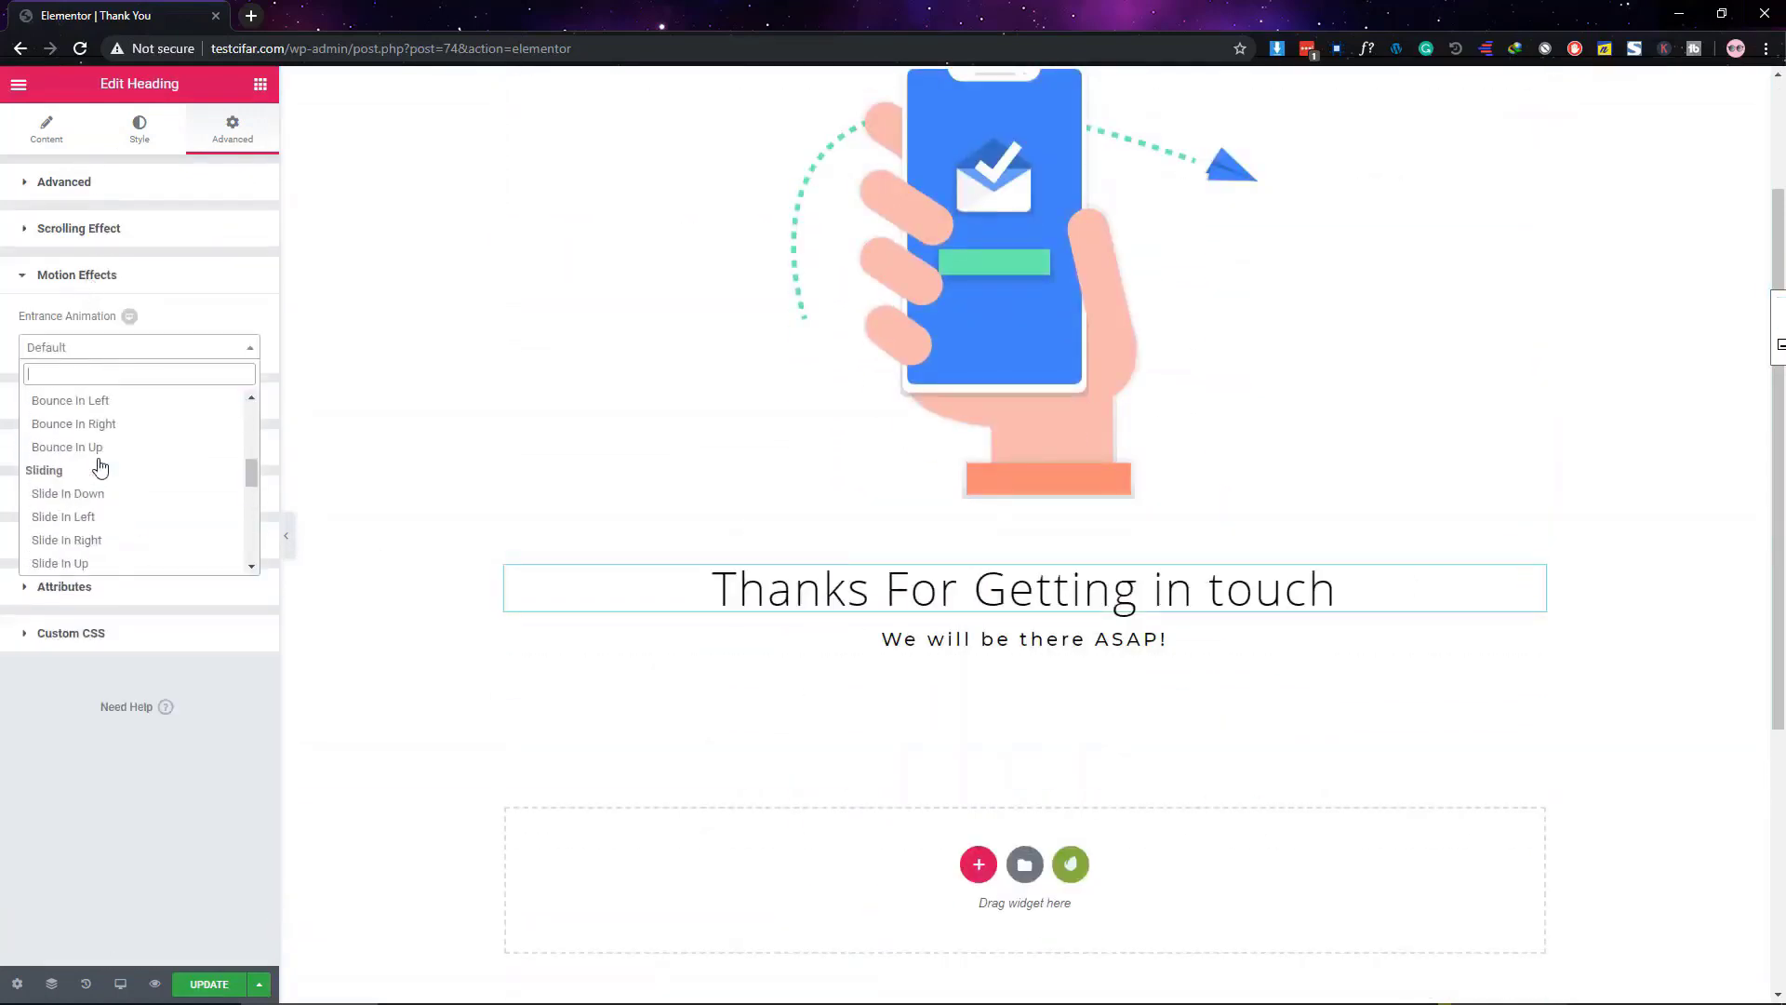
{"action": "scroll", "coordinate": [100, 466], "scroll_direction": "down", "scroll_amount": 2}
{"action": "left_click", "coordinate": [112, 494]}
{"action": "left_click", "coordinate": [177, 385]}
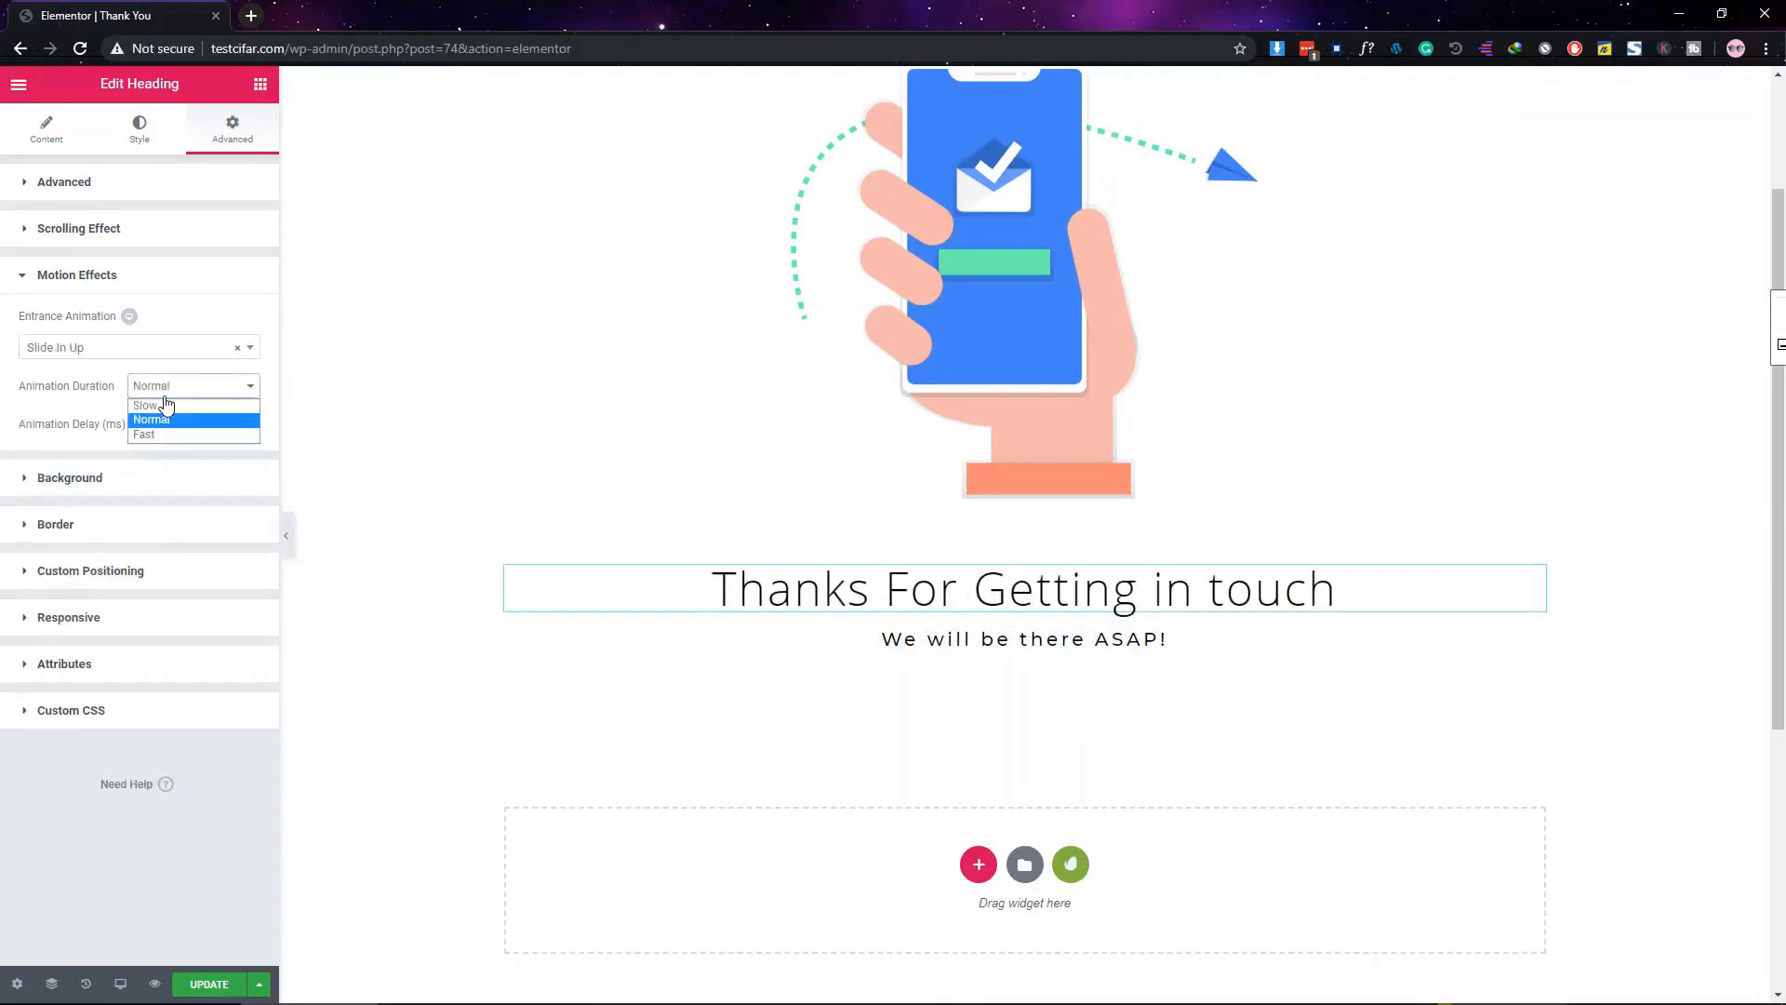
{"action": "left_click", "coordinate": [1519, 622]}
Give the subheading a Slow Slide In Up entrance, then return to the WordPress dashboard
{"action": "left_click", "coordinate": [1519, 625]}
{"action": "left_click", "coordinate": [233, 130]}
{"action": "left_click", "coordinate": [88, 274]}
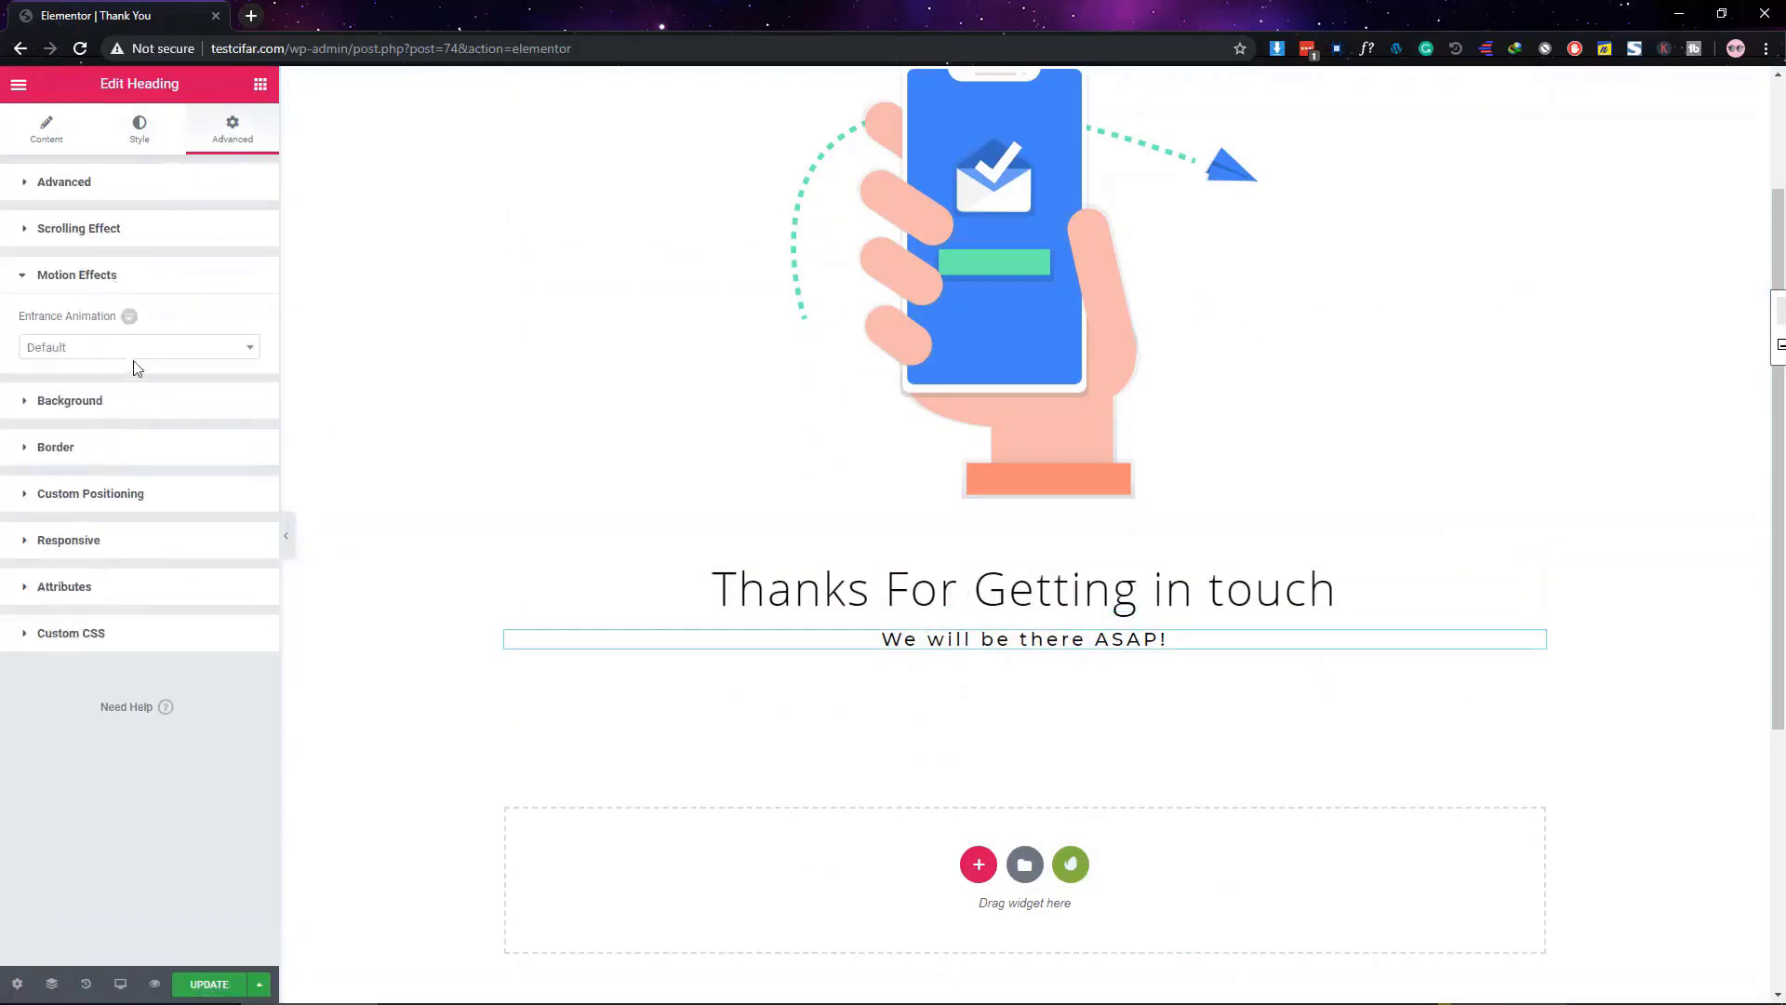
{"action": "left_click", "coordinate": [137, 349]}
{"action": "scroll", "coordinate": [108, 518], "scroll_direction": "down", "scroll_amount": 5}
{"action": "left_click", "coordinate": [107, 450]}
{"action": "left_click", "coordinate": [180, 385]}
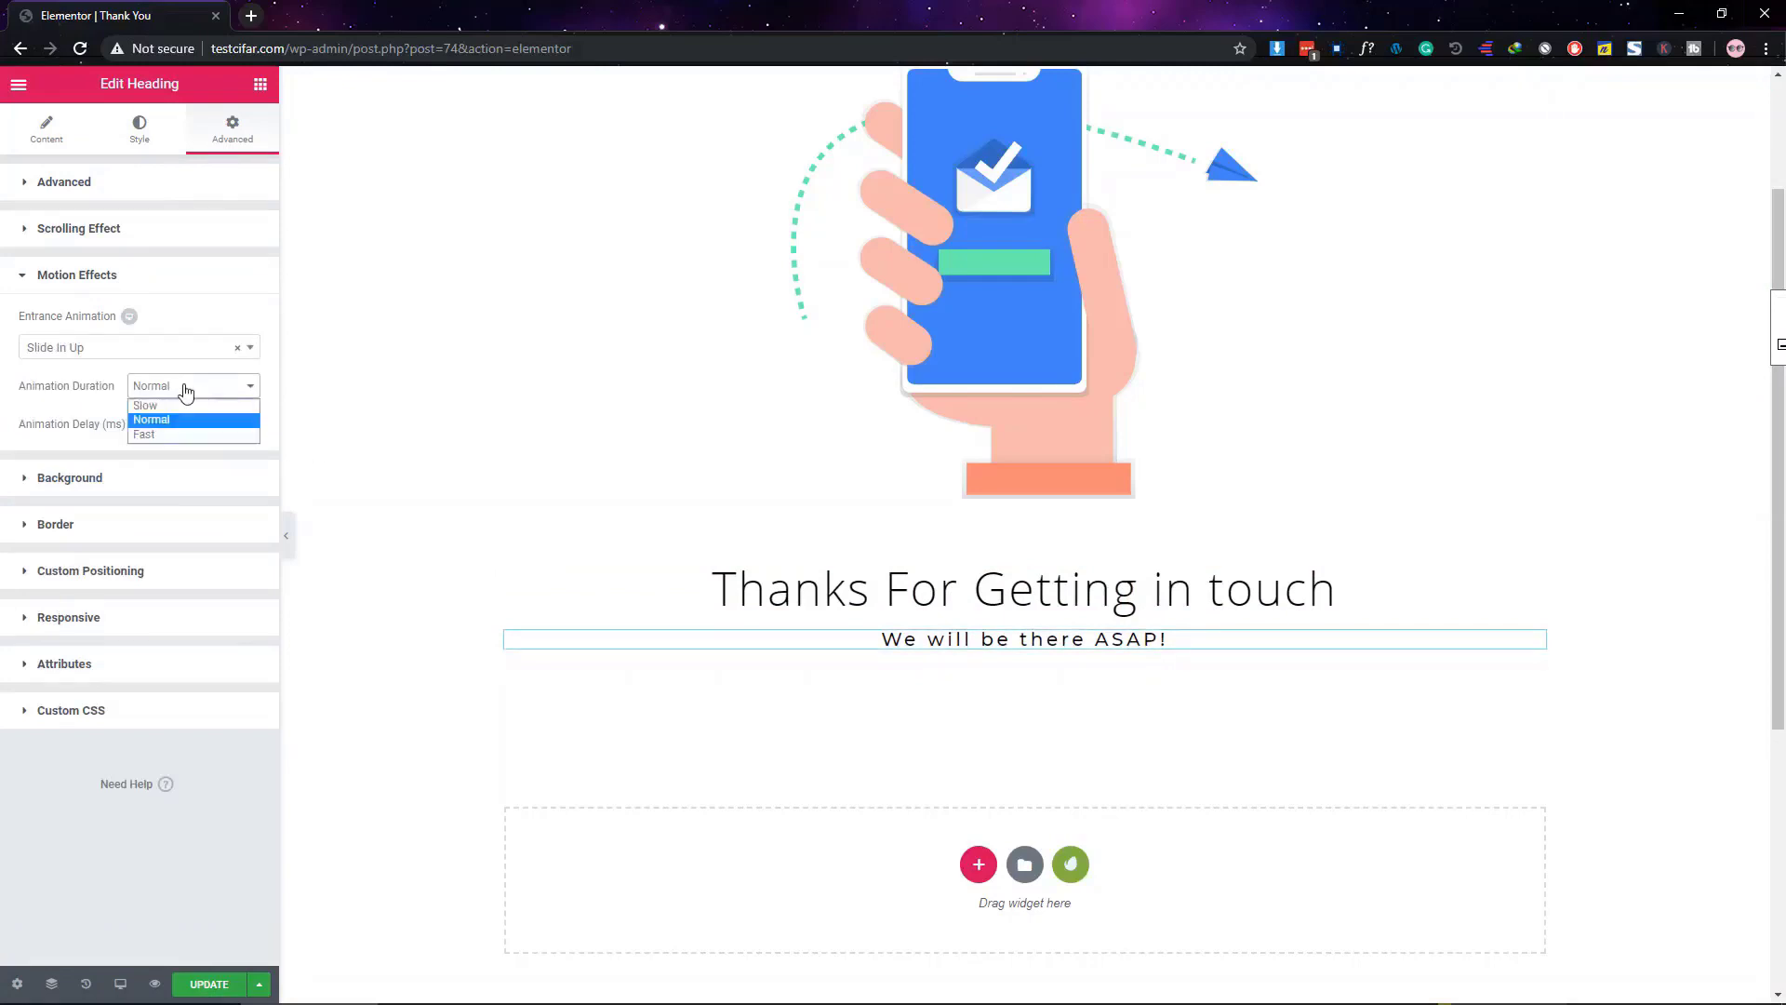
{"action": "left_click", "coordinate": [186, 406]}
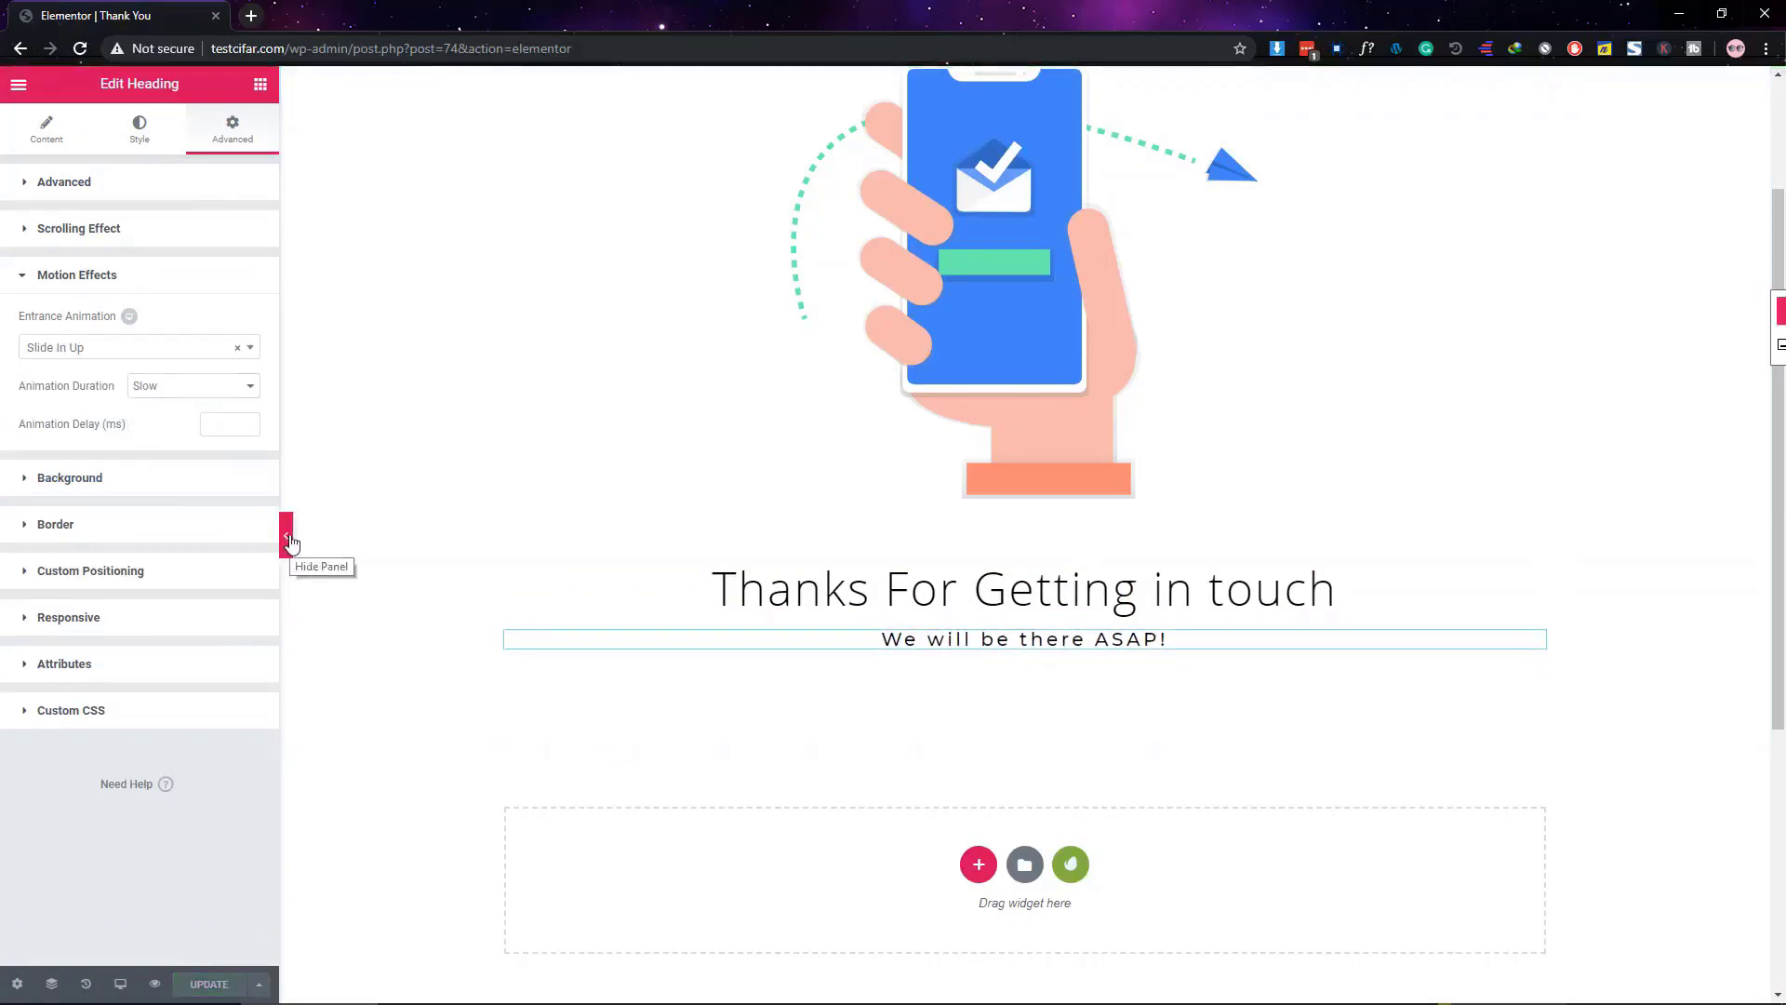
{"action": "left_click", "coordinate": [19, 83]}
{"action": "left_click", "coordinate": [112, 568]}
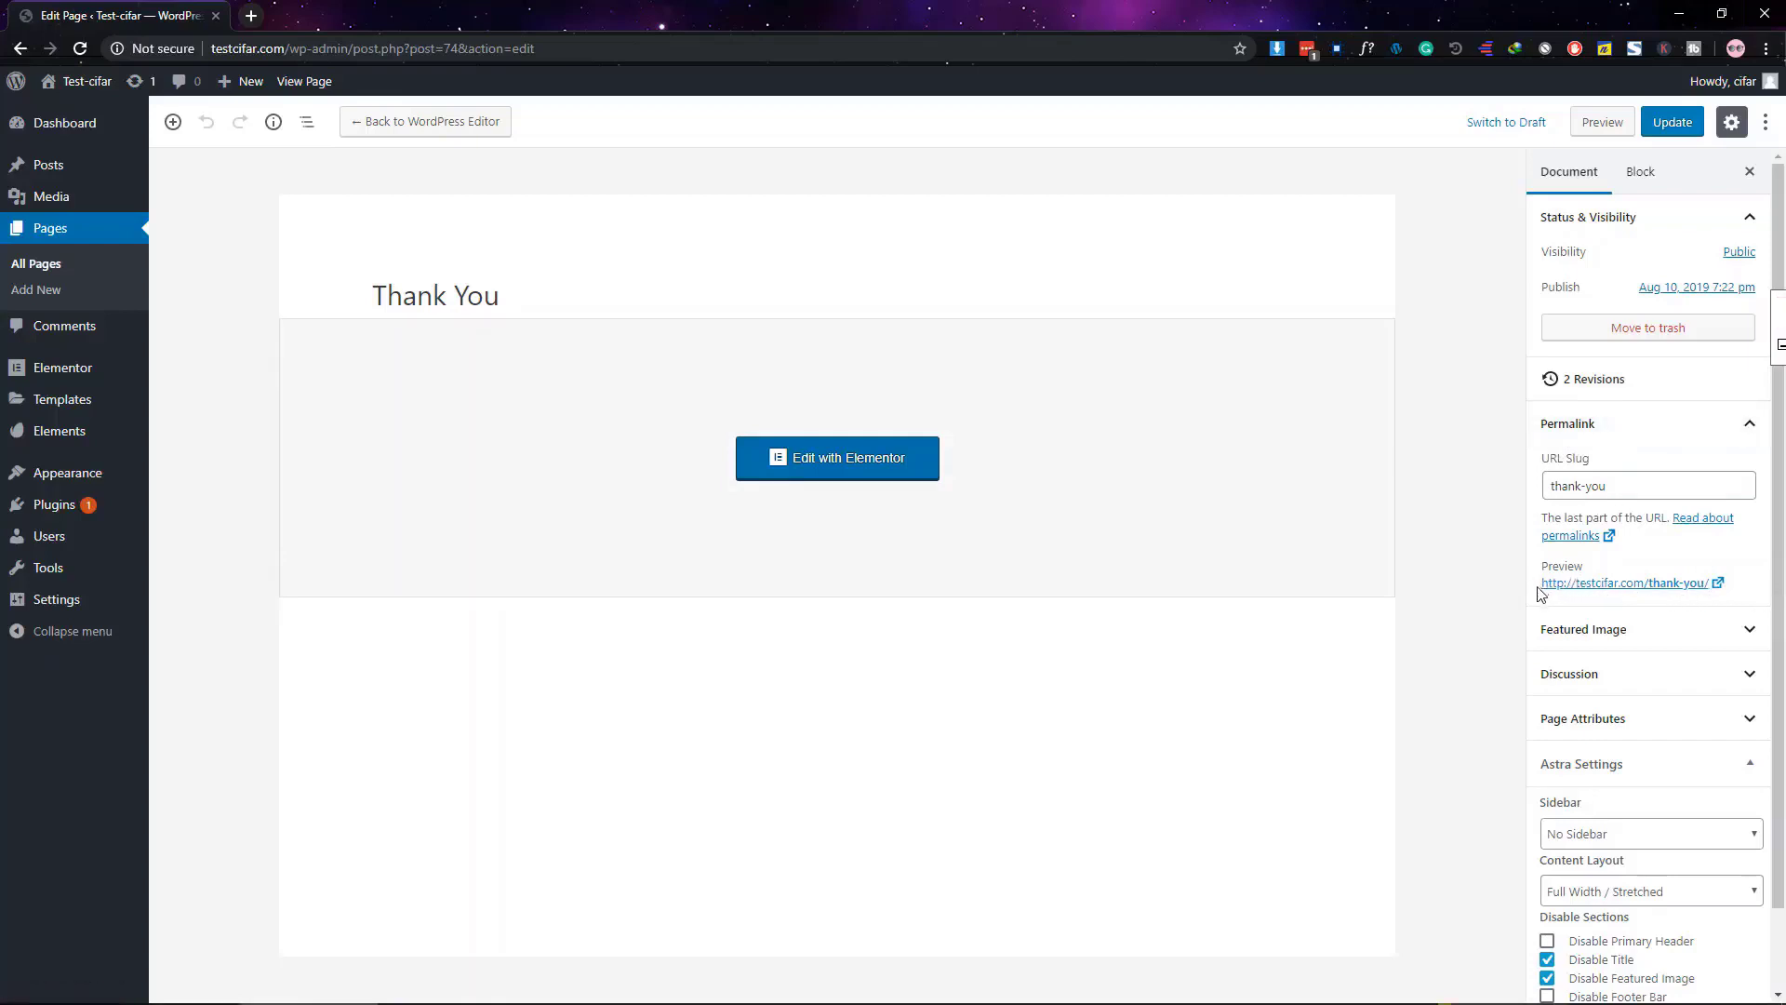
Copy the /thank-you/ preview link from the Permalink panel and open Pages > All Pages
{"action": "left_click_drag", "start_coordinate": [1538, 593], "coordinate": [1705, 584]}
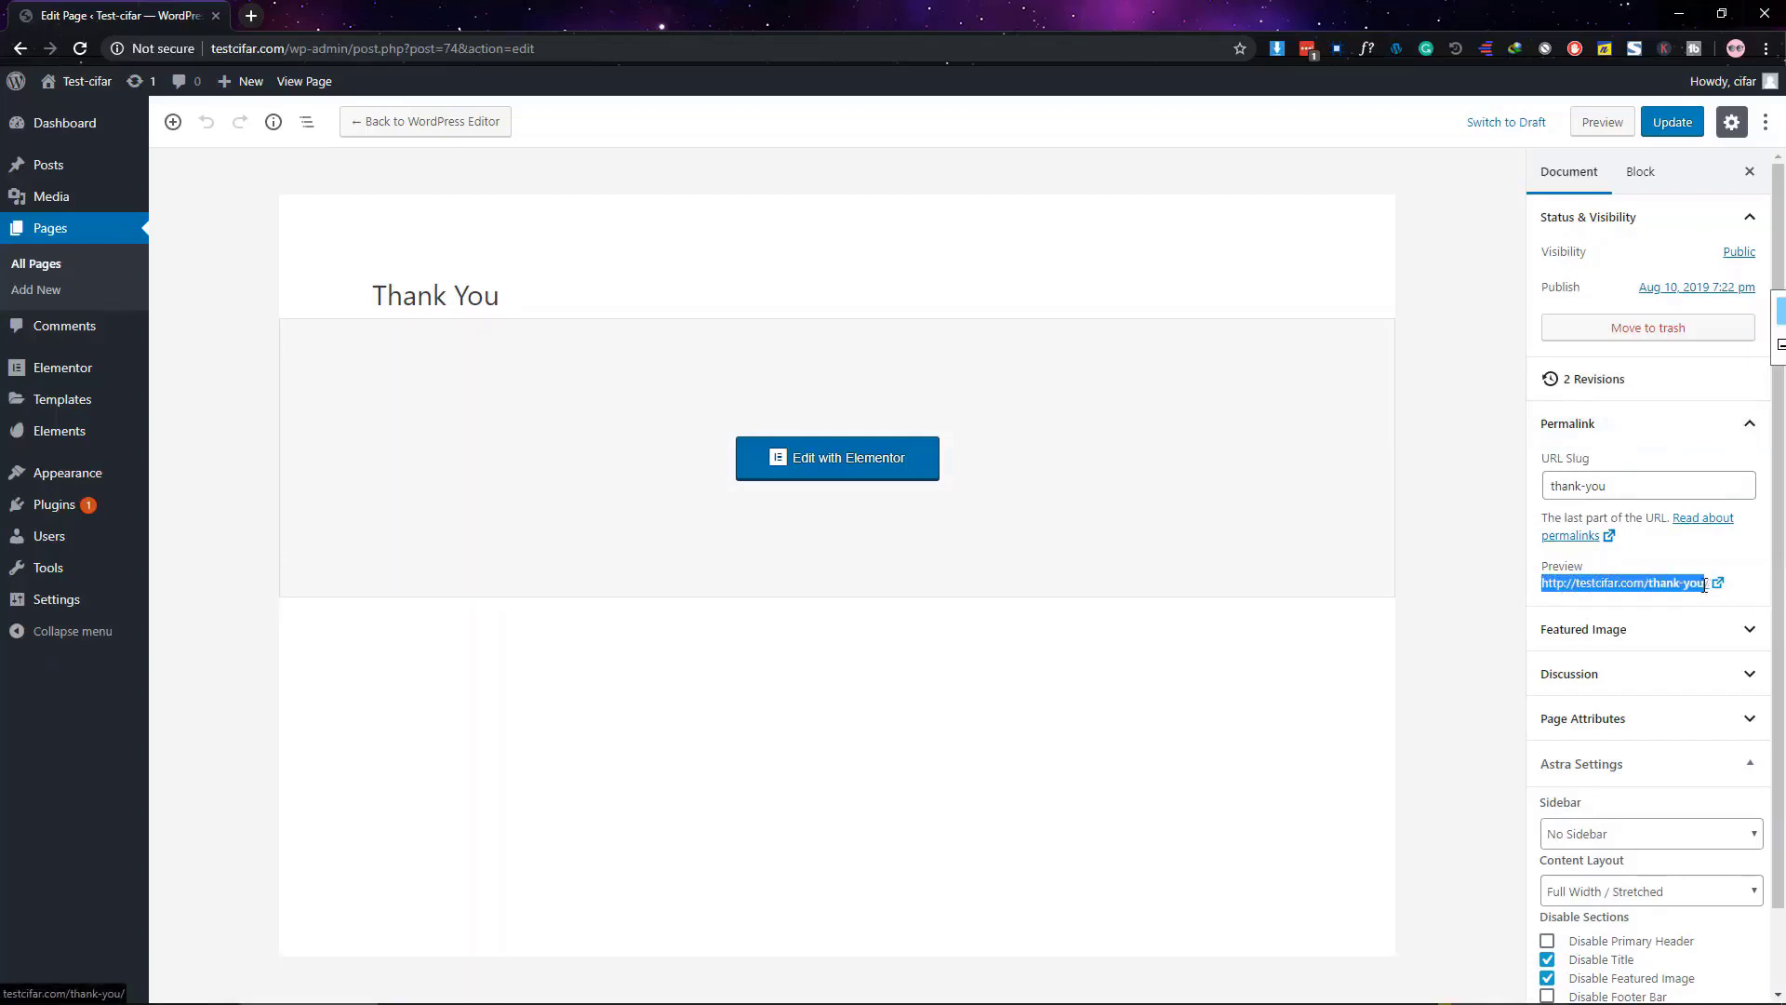
{"action": "right_click", "coordinate": [1624, 582]}
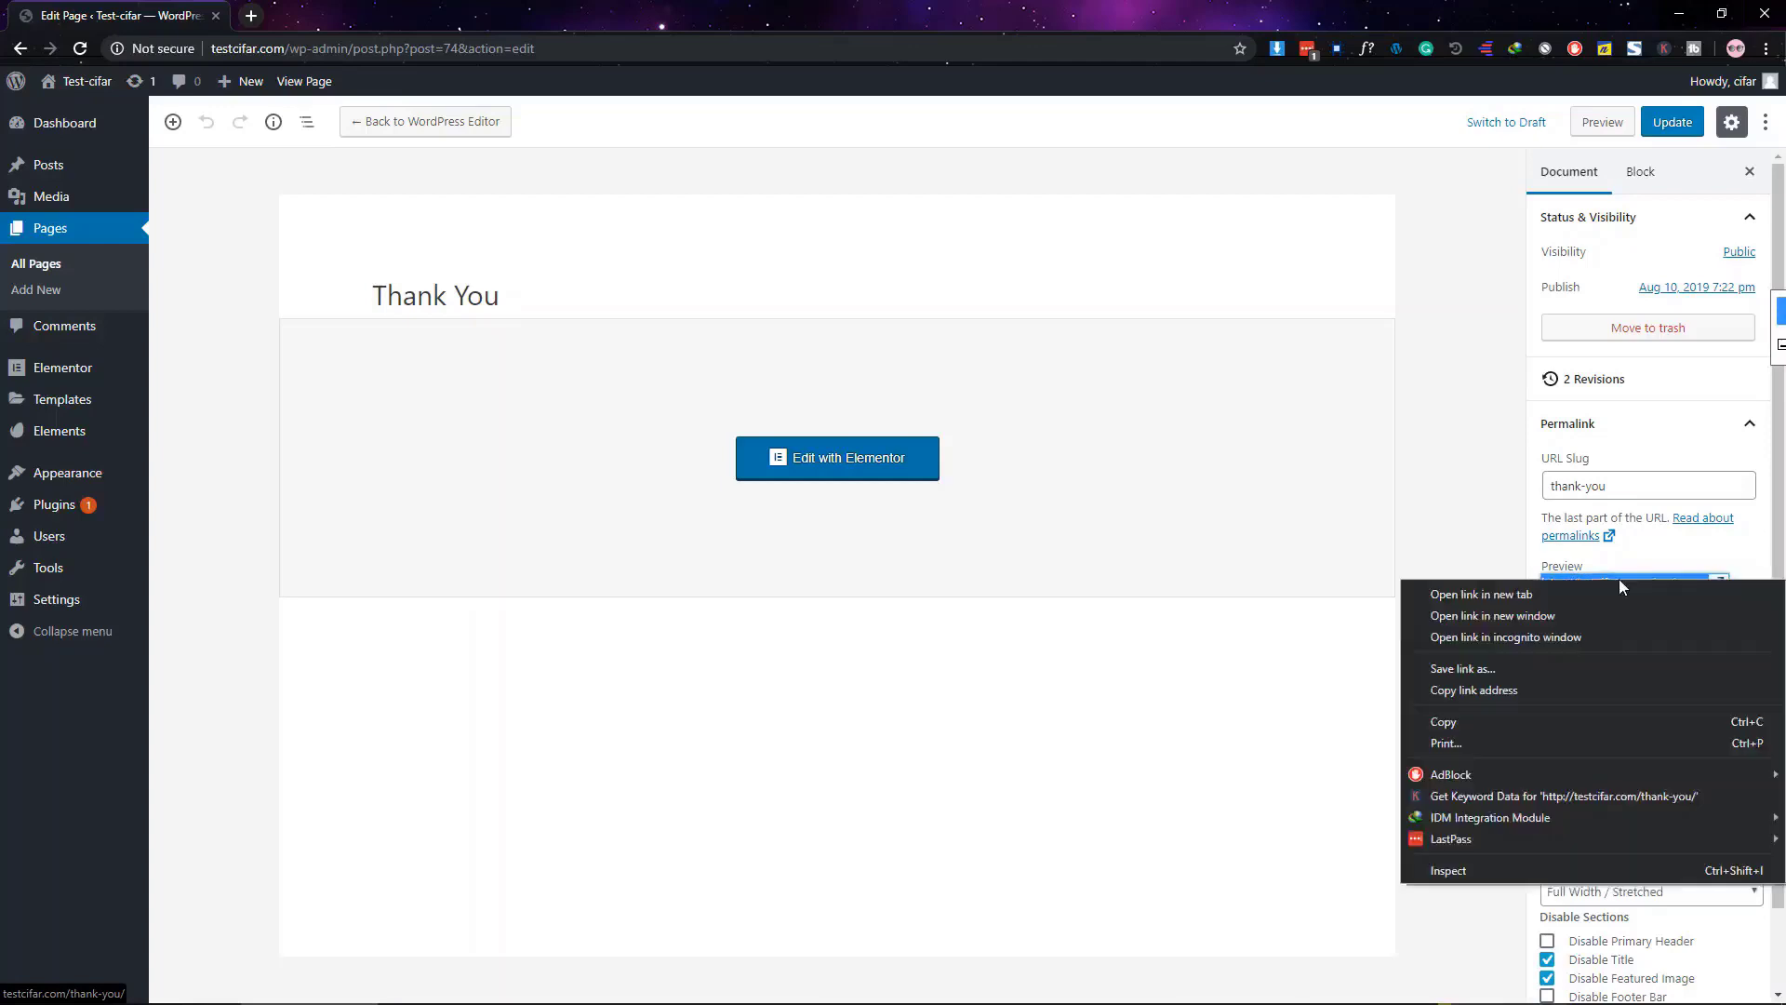
{"action": "left_click", "coordinate": [1535, 722]}
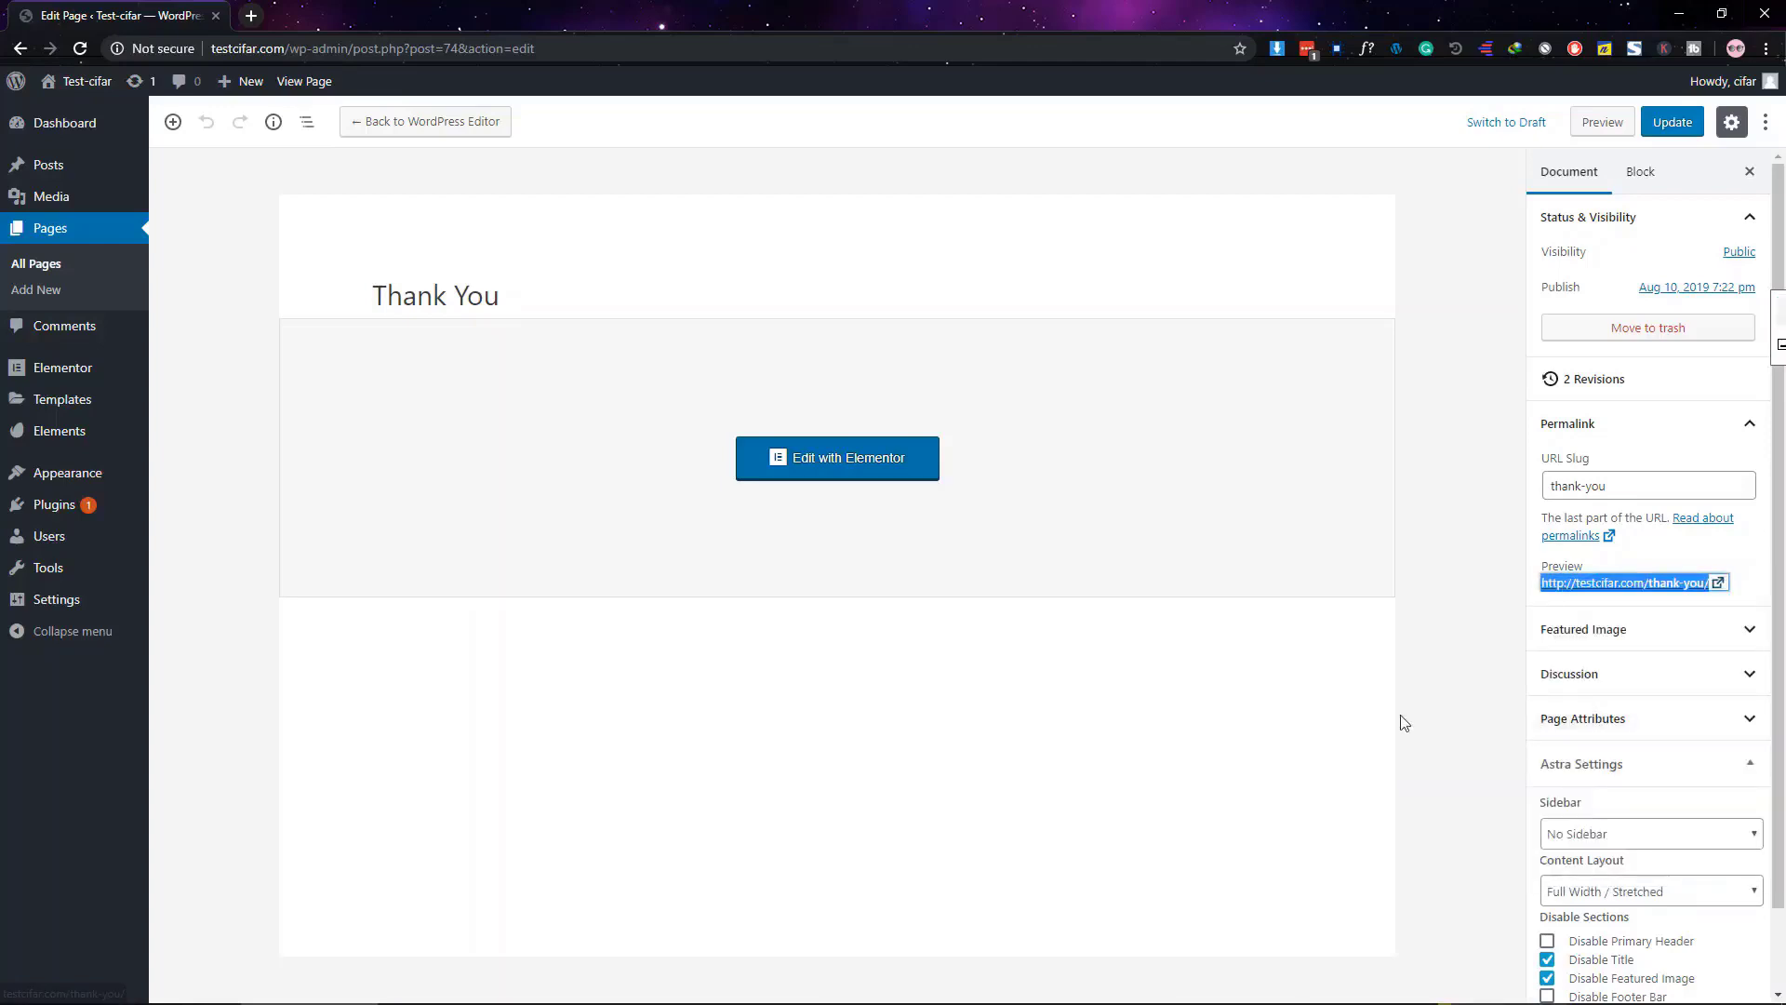
{"action": "left_click", "coordinate": [35, 264]}
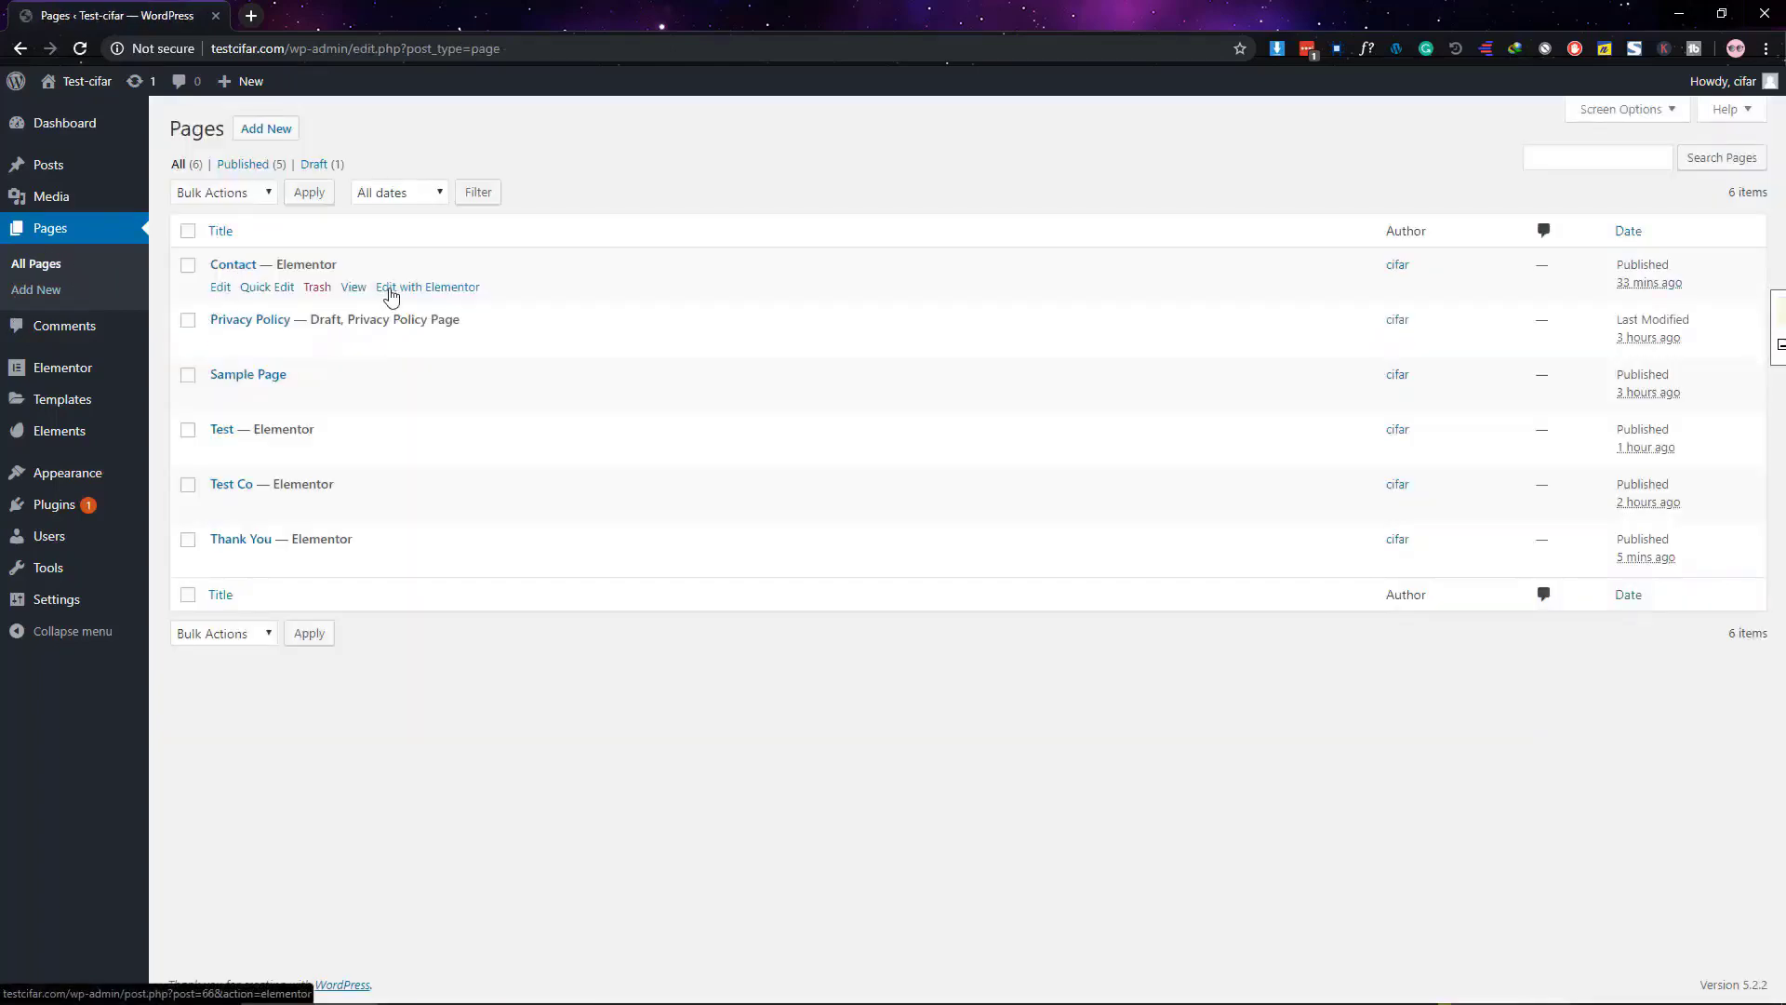
Open the Contact page in Elementor and select its contact form's settings
{"action": "left_click", "coordinate": [391, 288]}
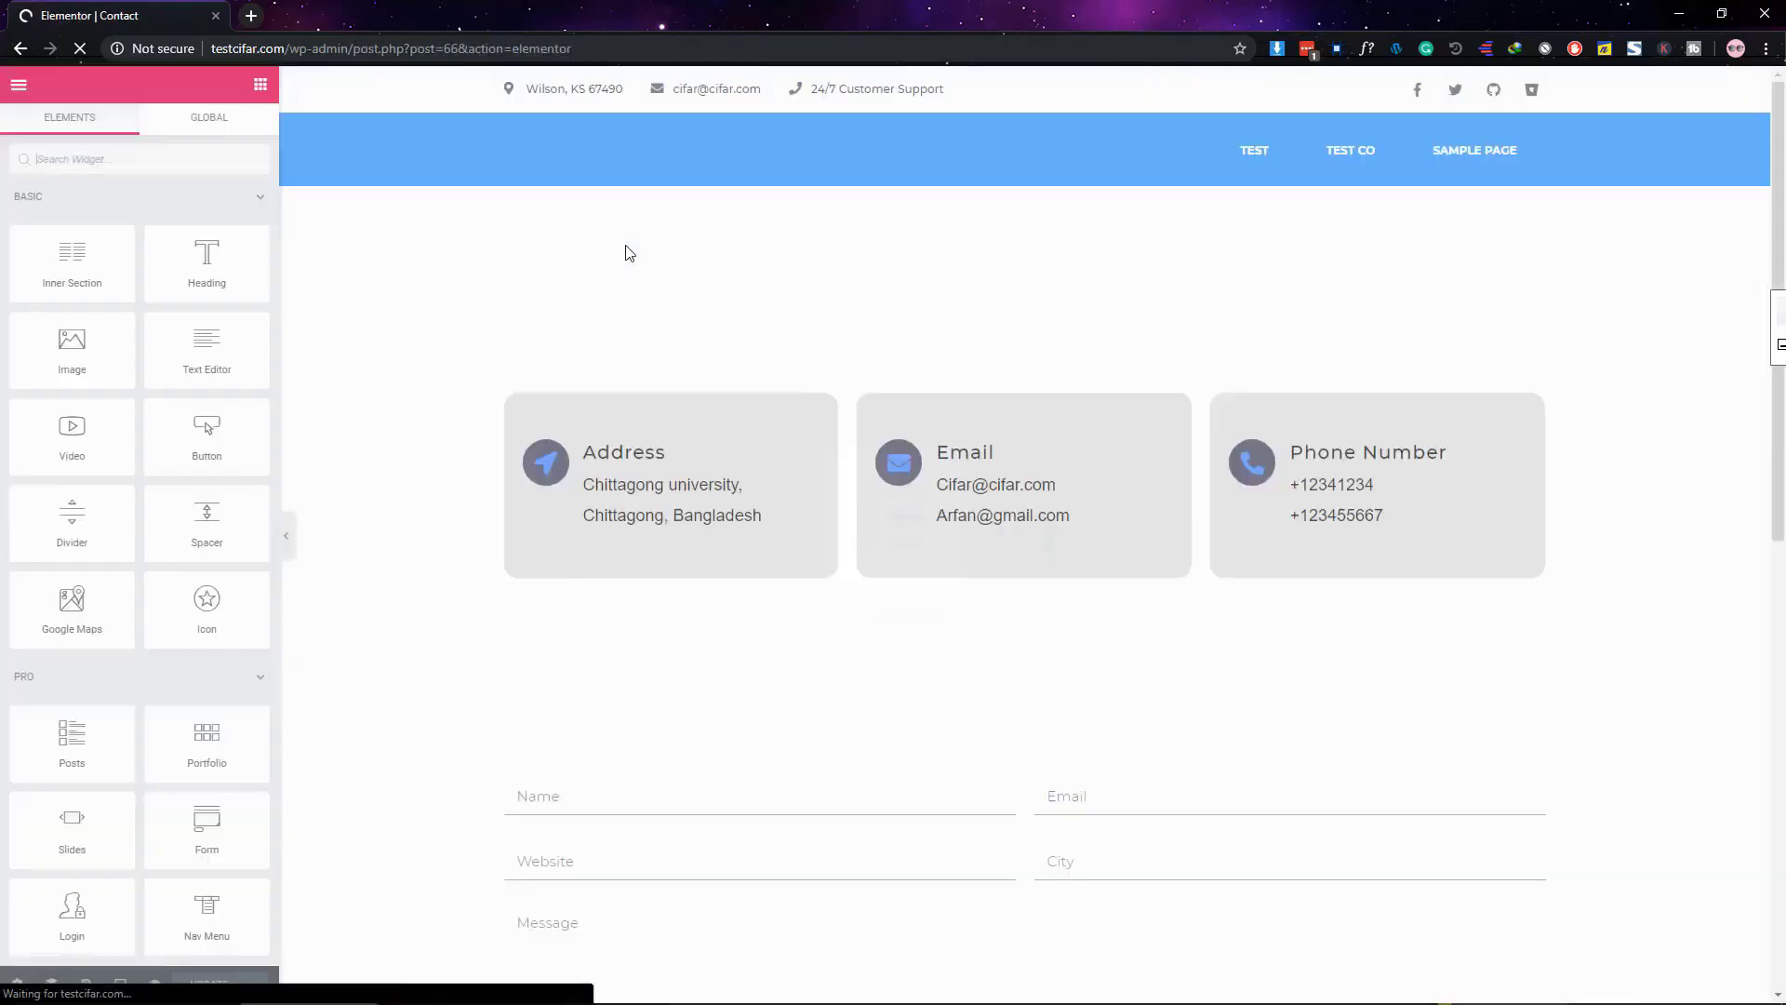
{"action": "scroll", "coordinate": [757, 394], "scroll_direction": "down", "scroll_amount": 4}
{"action": "scroll", "coordinate": [760, 398], "scroll_direction": "down", "scroll_amount": 5}
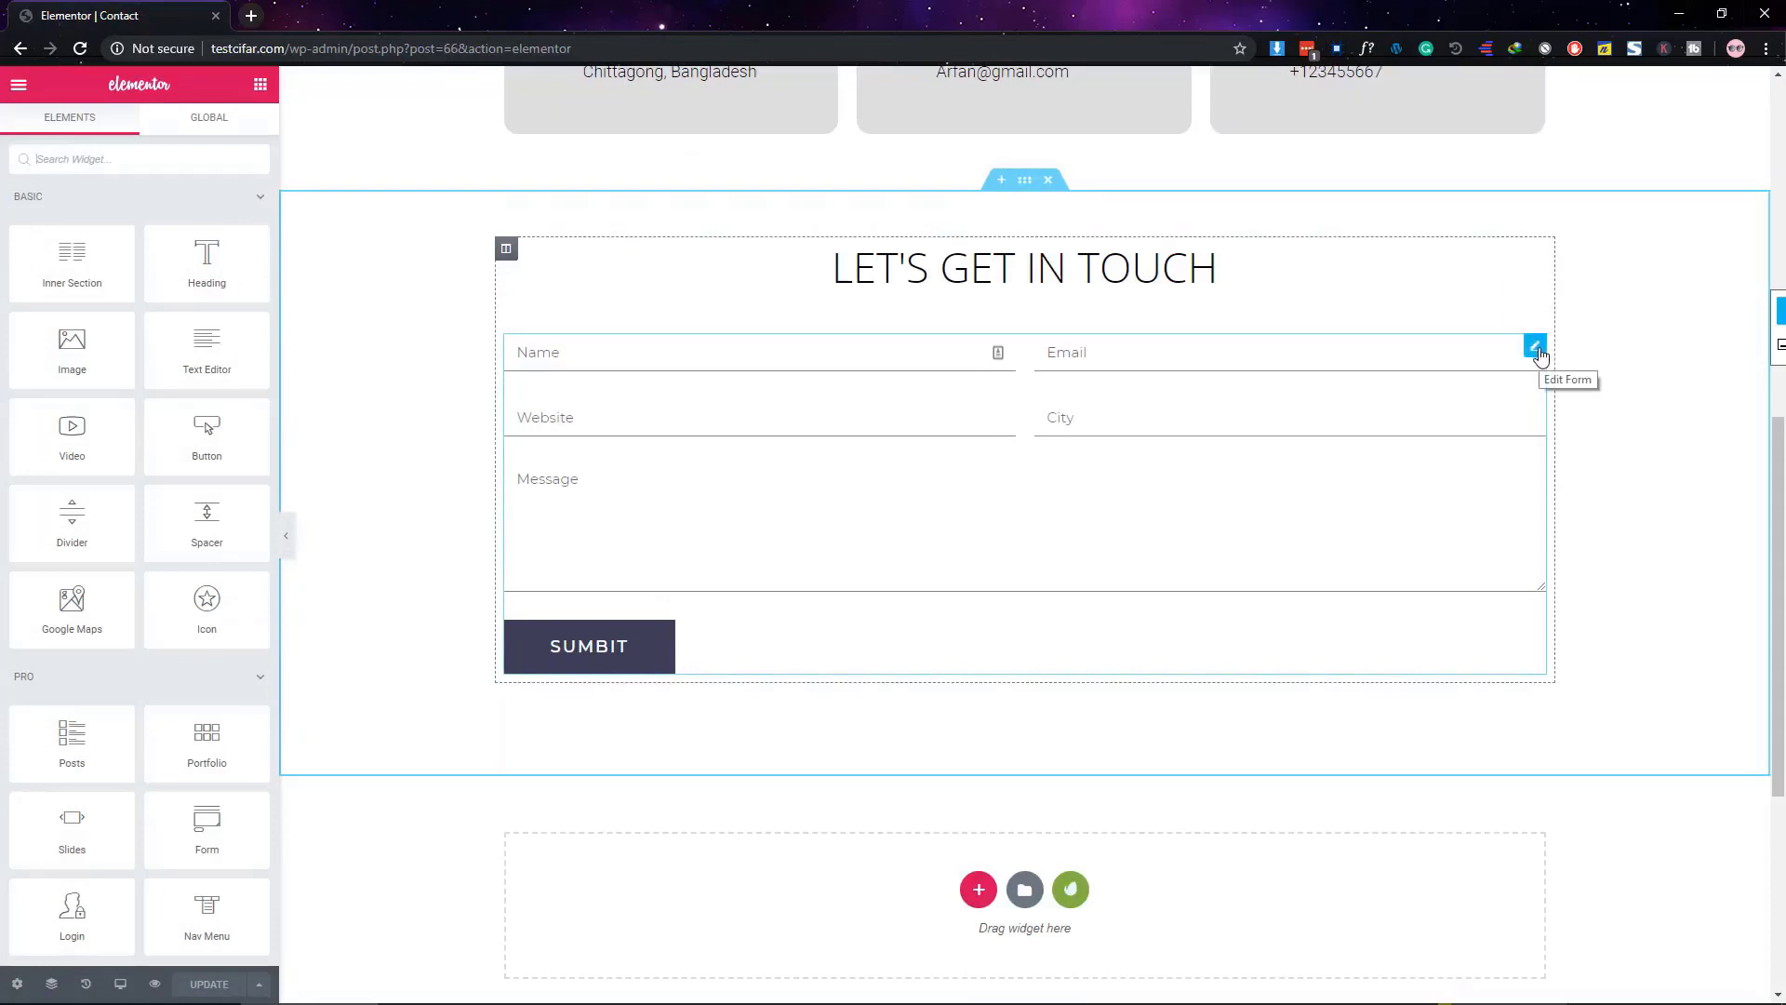
{"action": "left_click", "coordinate": [1537, 349]}
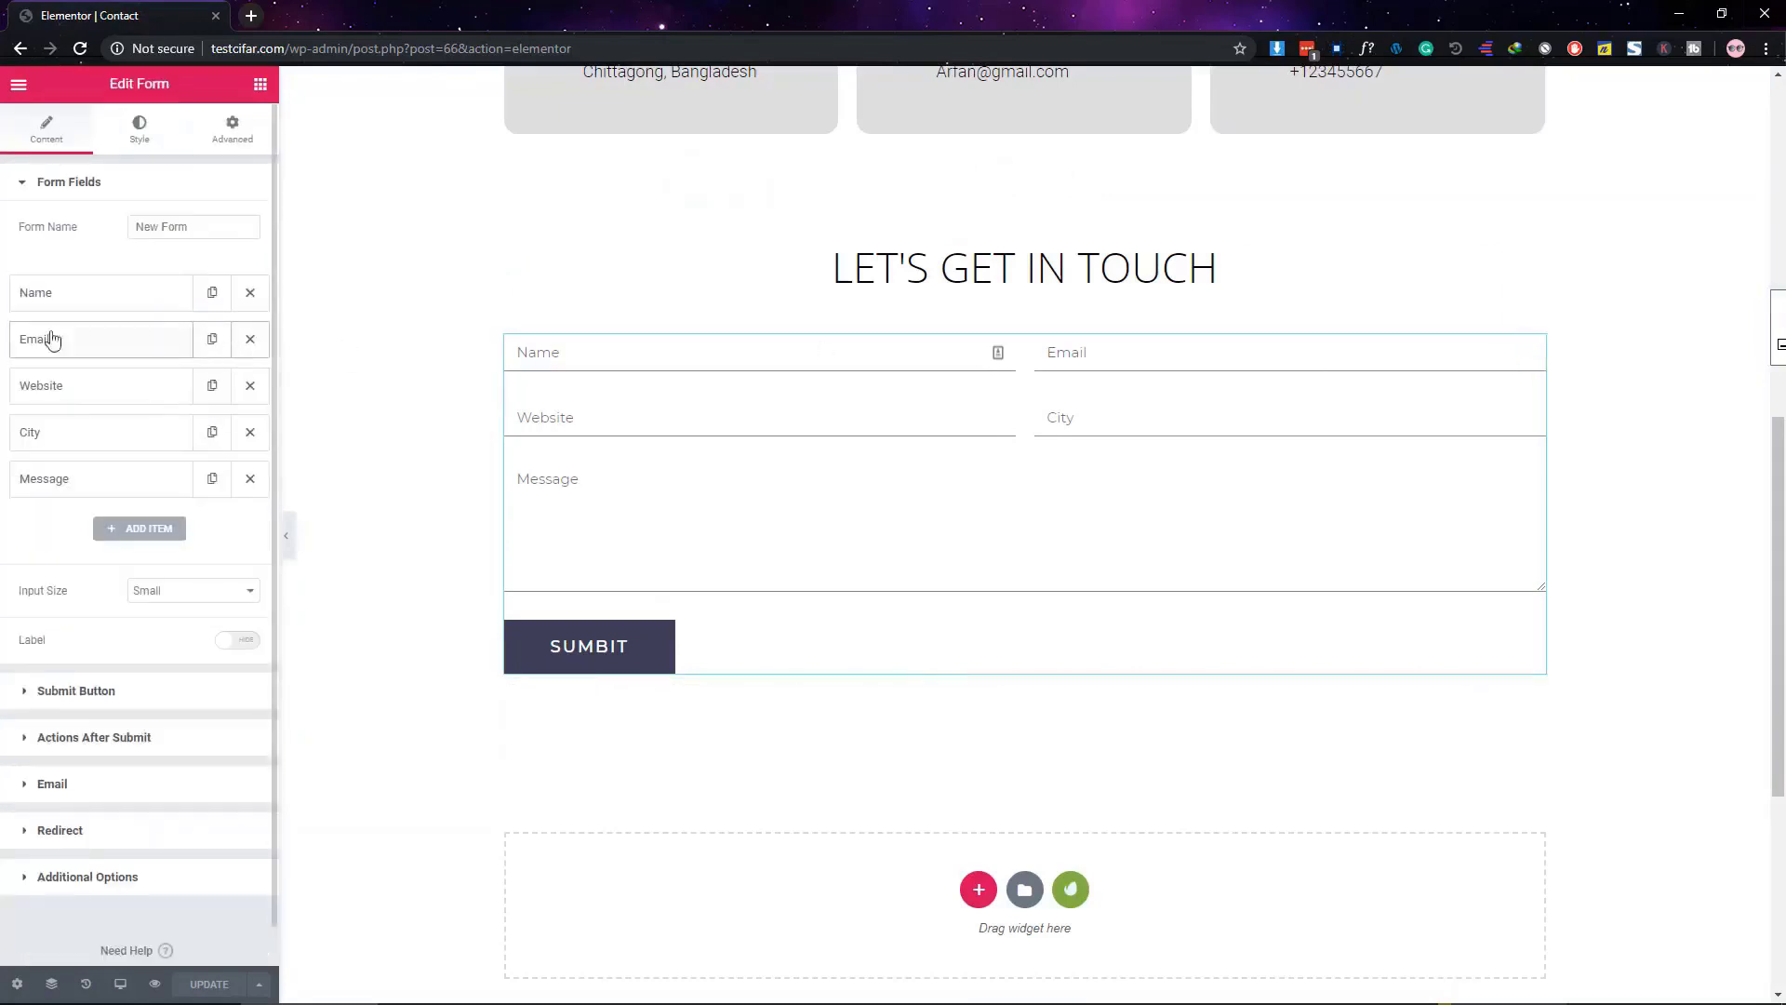
{"action": "left_click", "coordinate": [60, 182]}
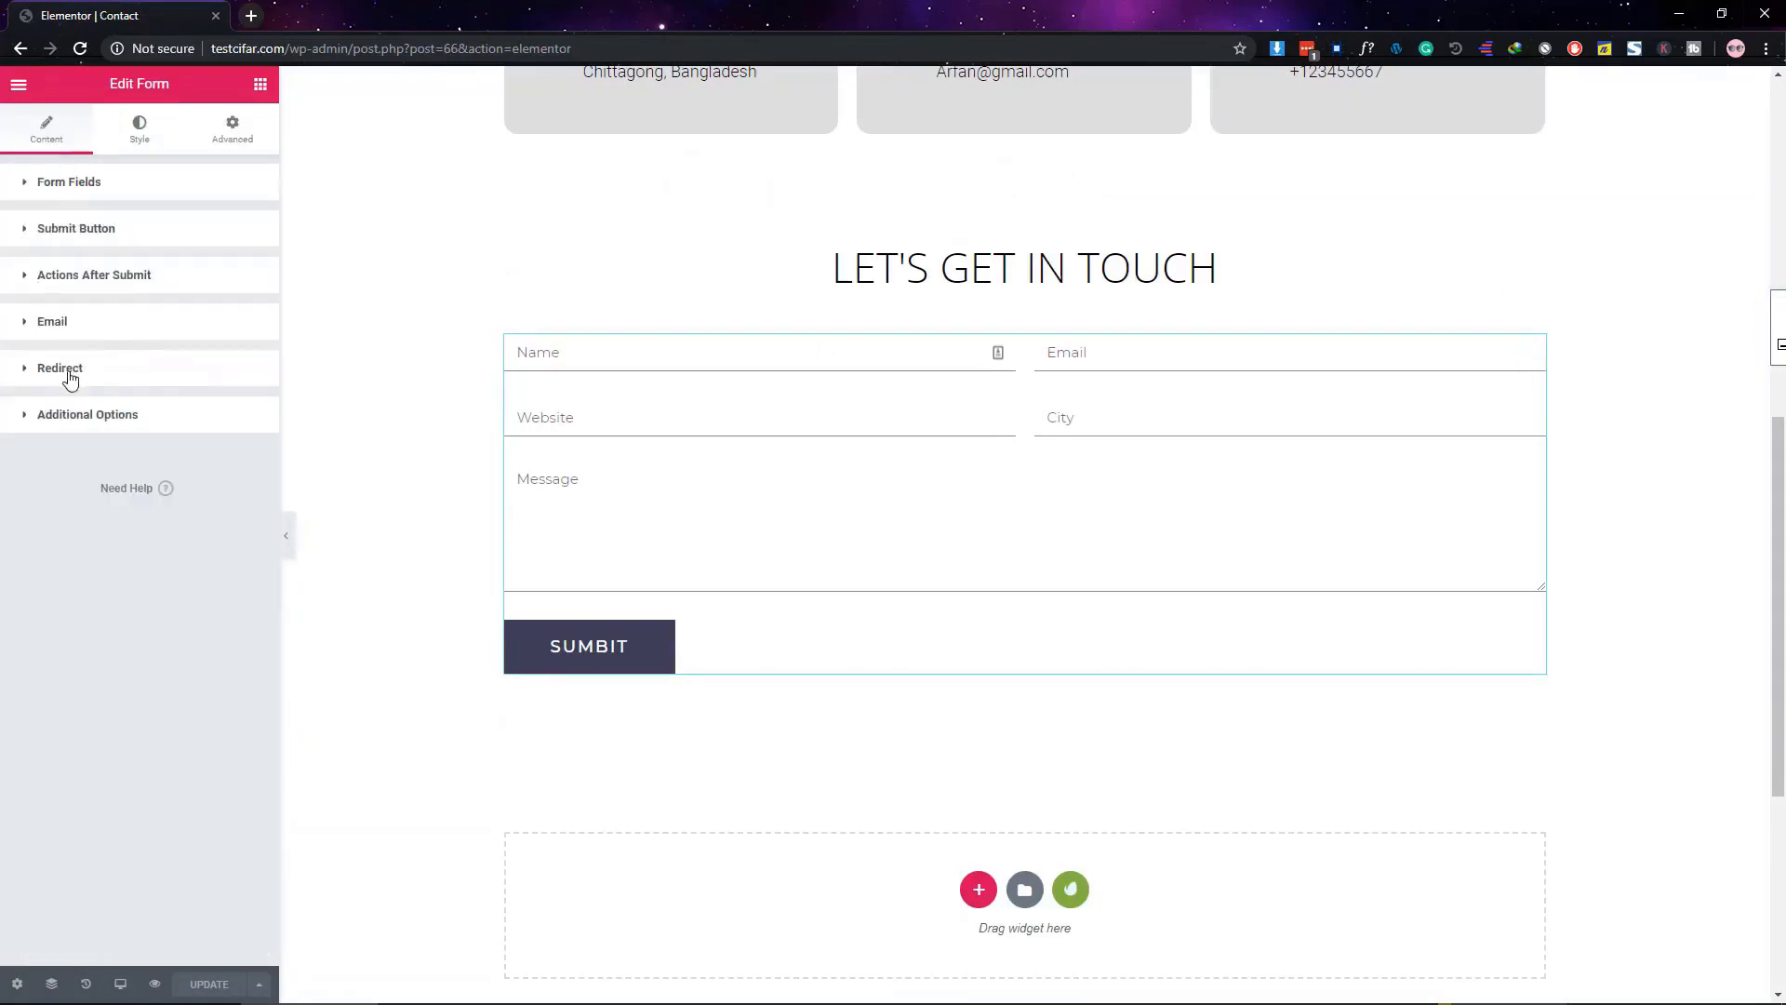
{"action": "left_click", "coordinate": [29, 370]}
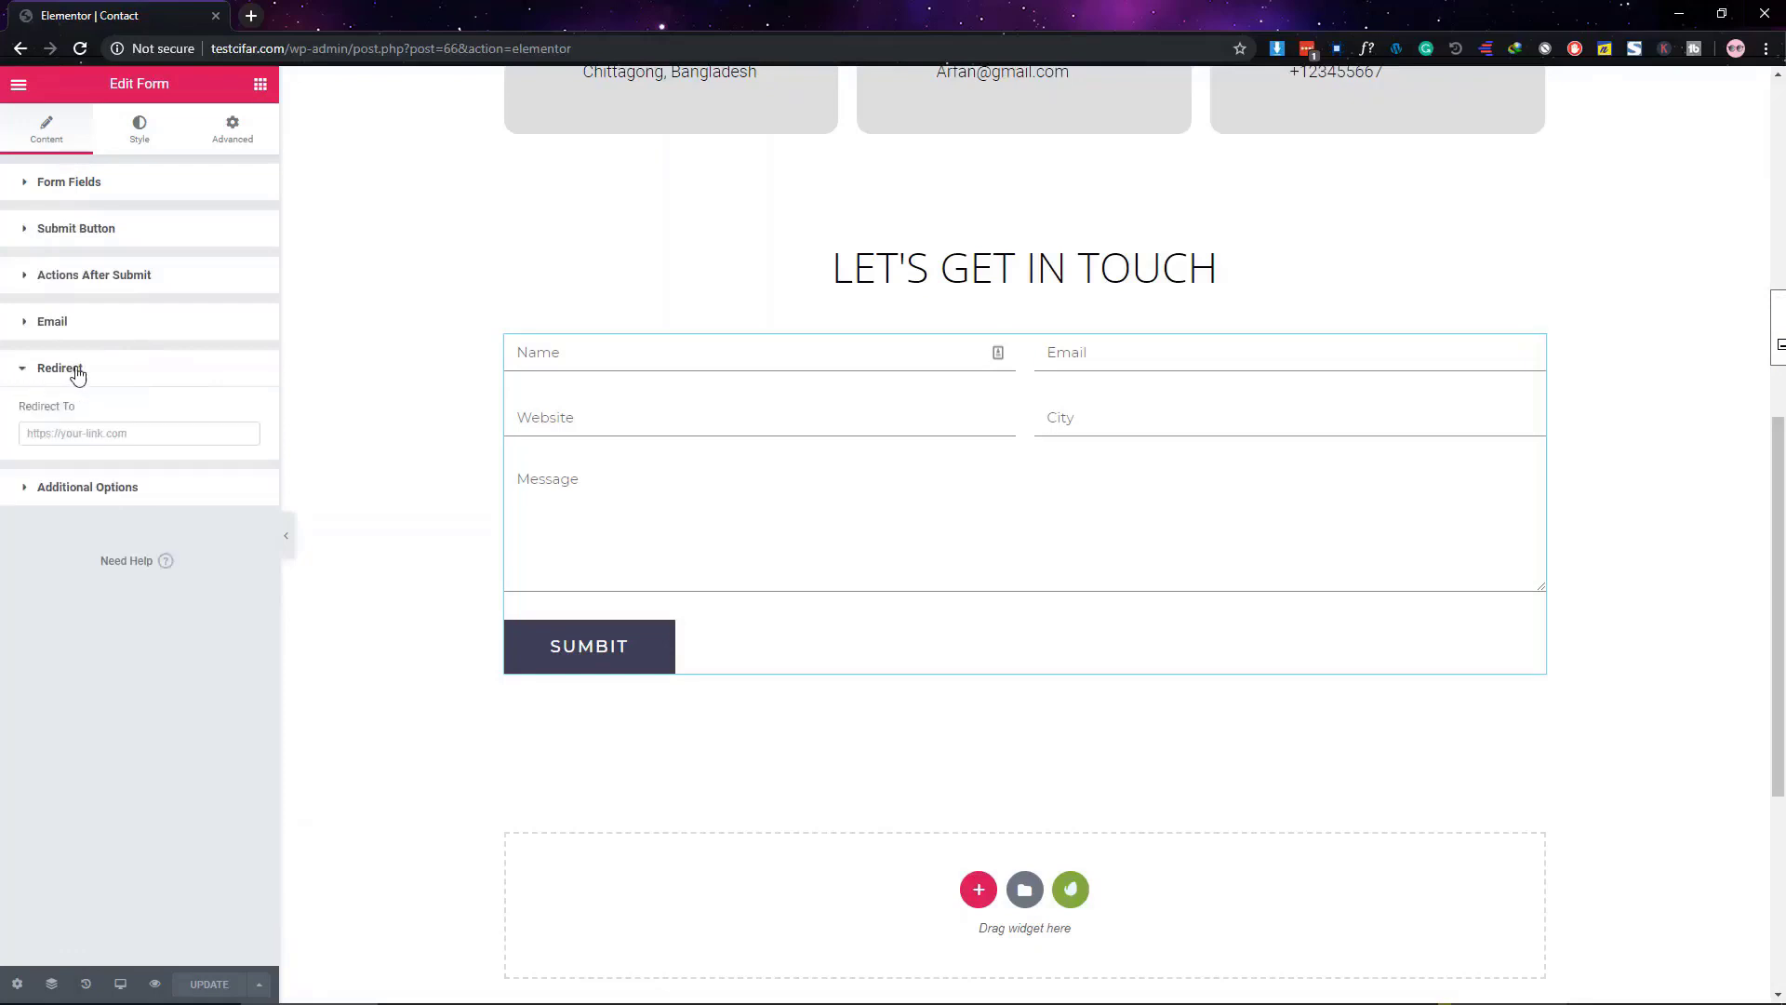
{"action": "left_click", "coordinate": [63, 435]}
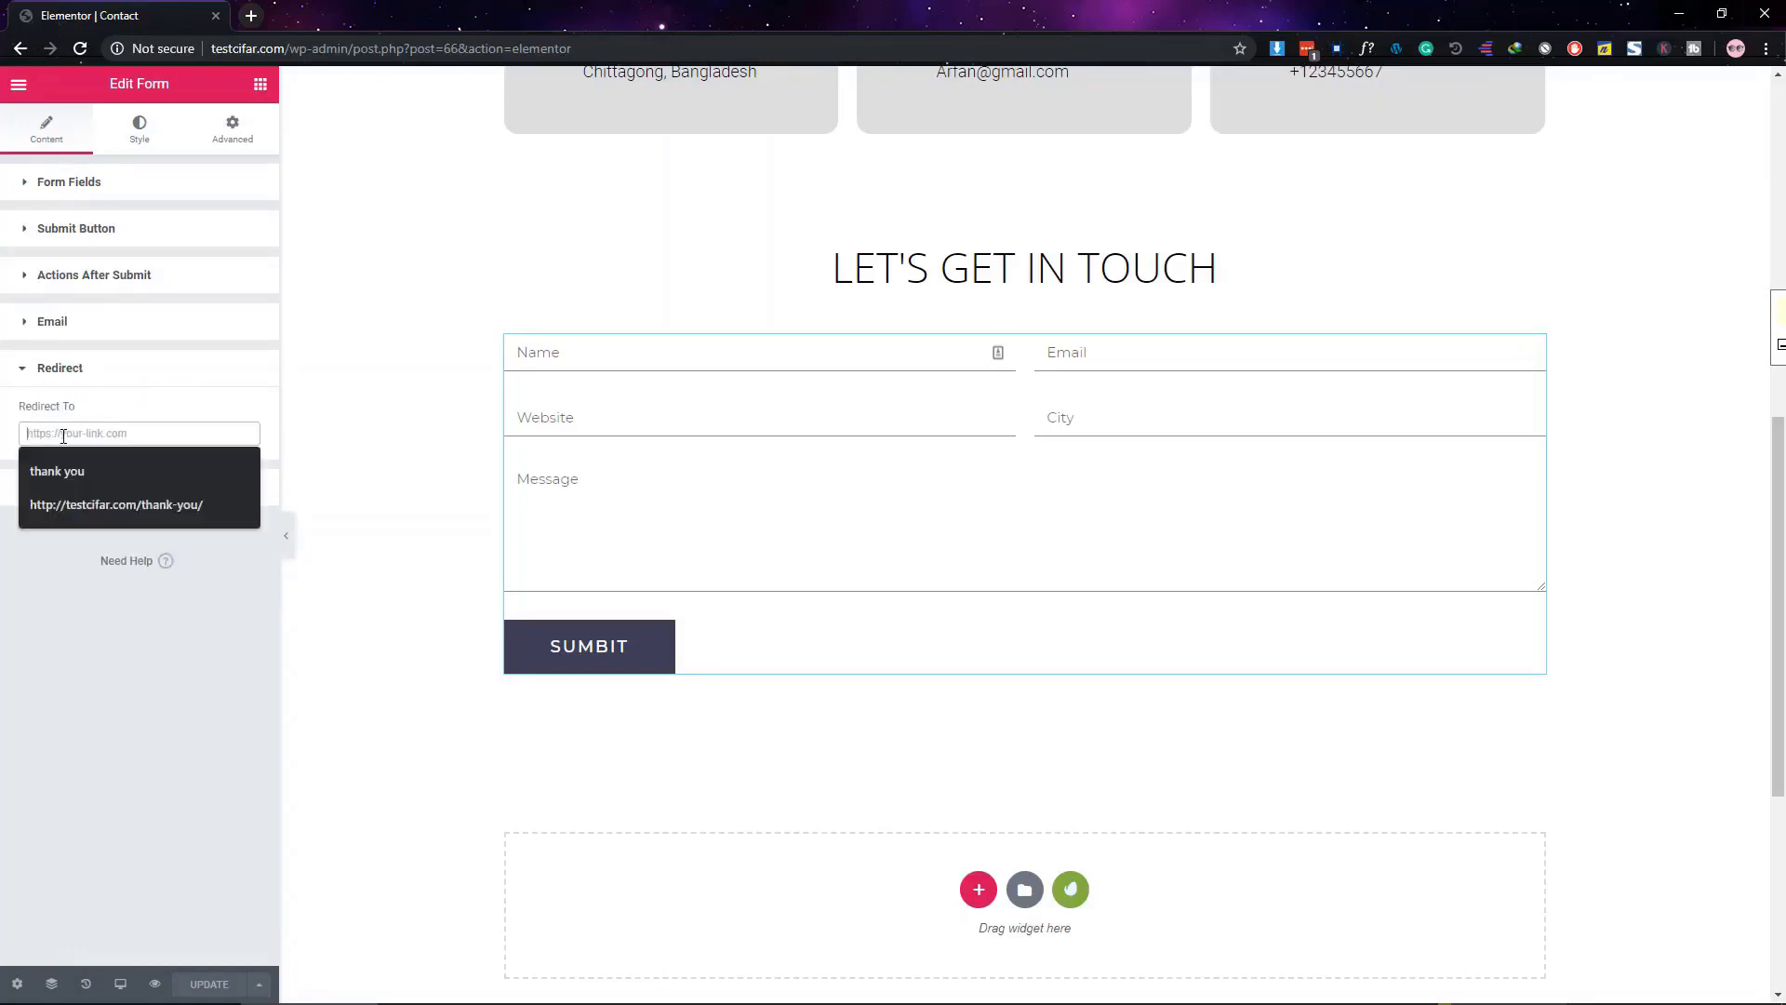
{"action": "left_click", "coordinate": [112, 501]}
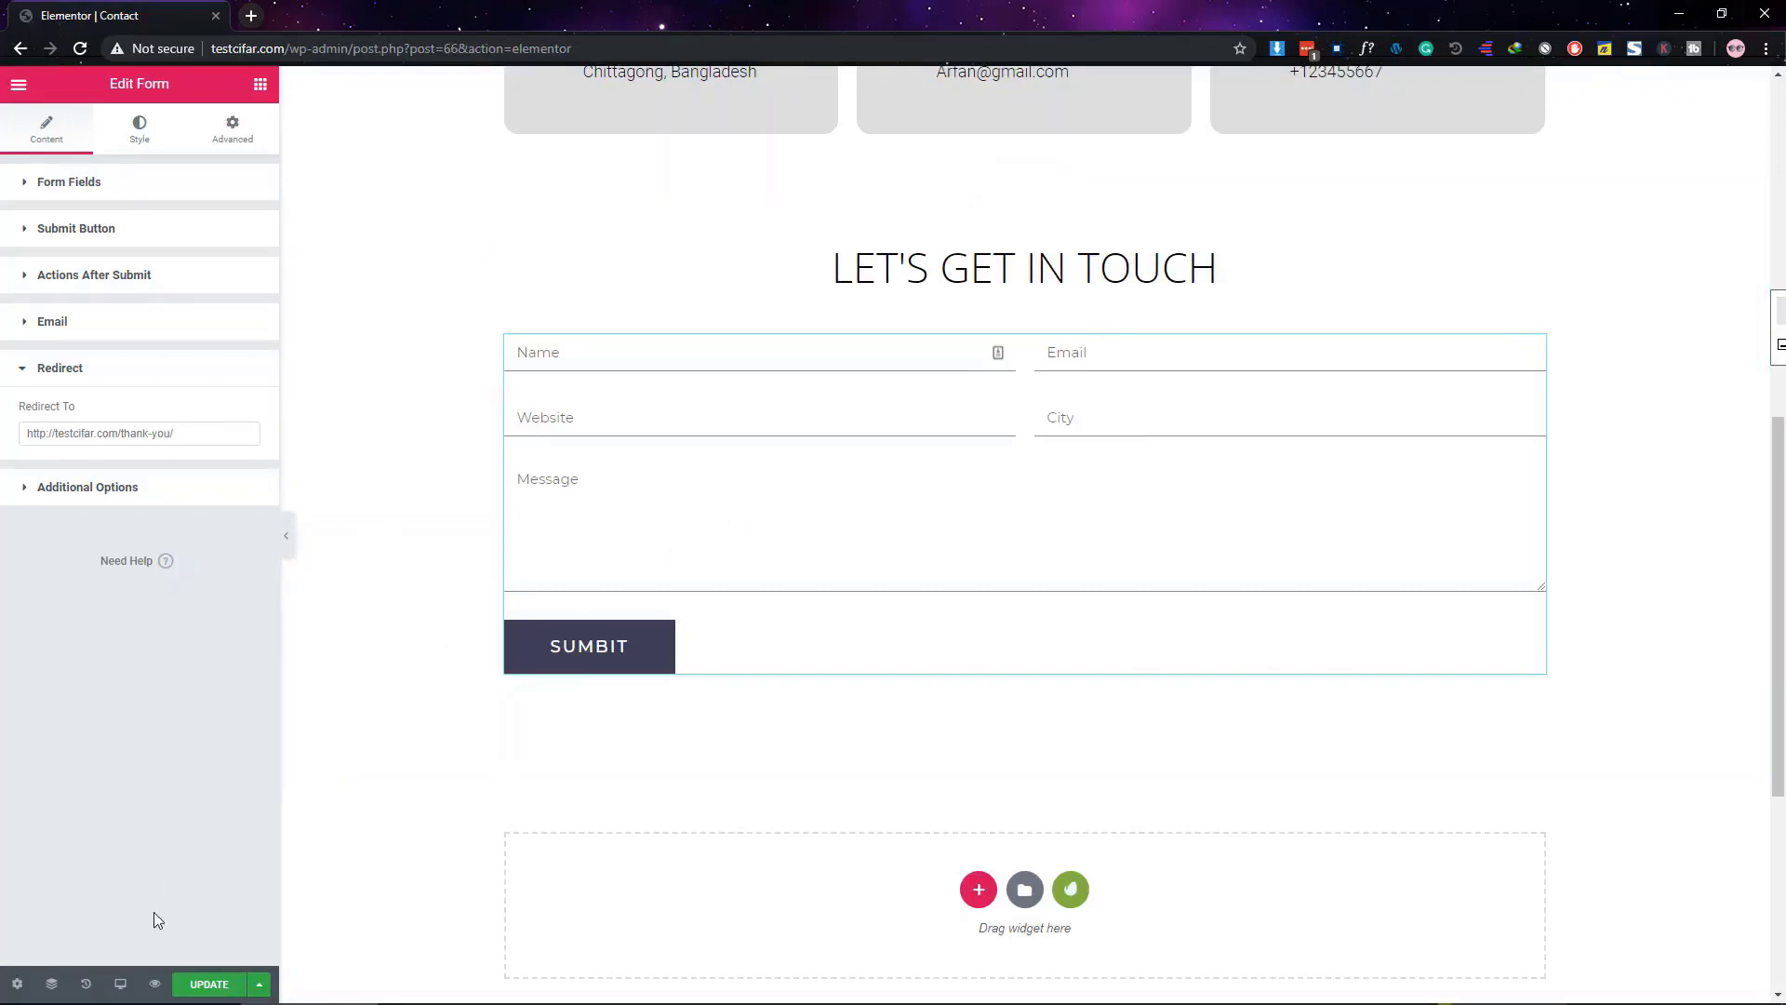
{"action": "left_click", "coordinate": [201, 988]}
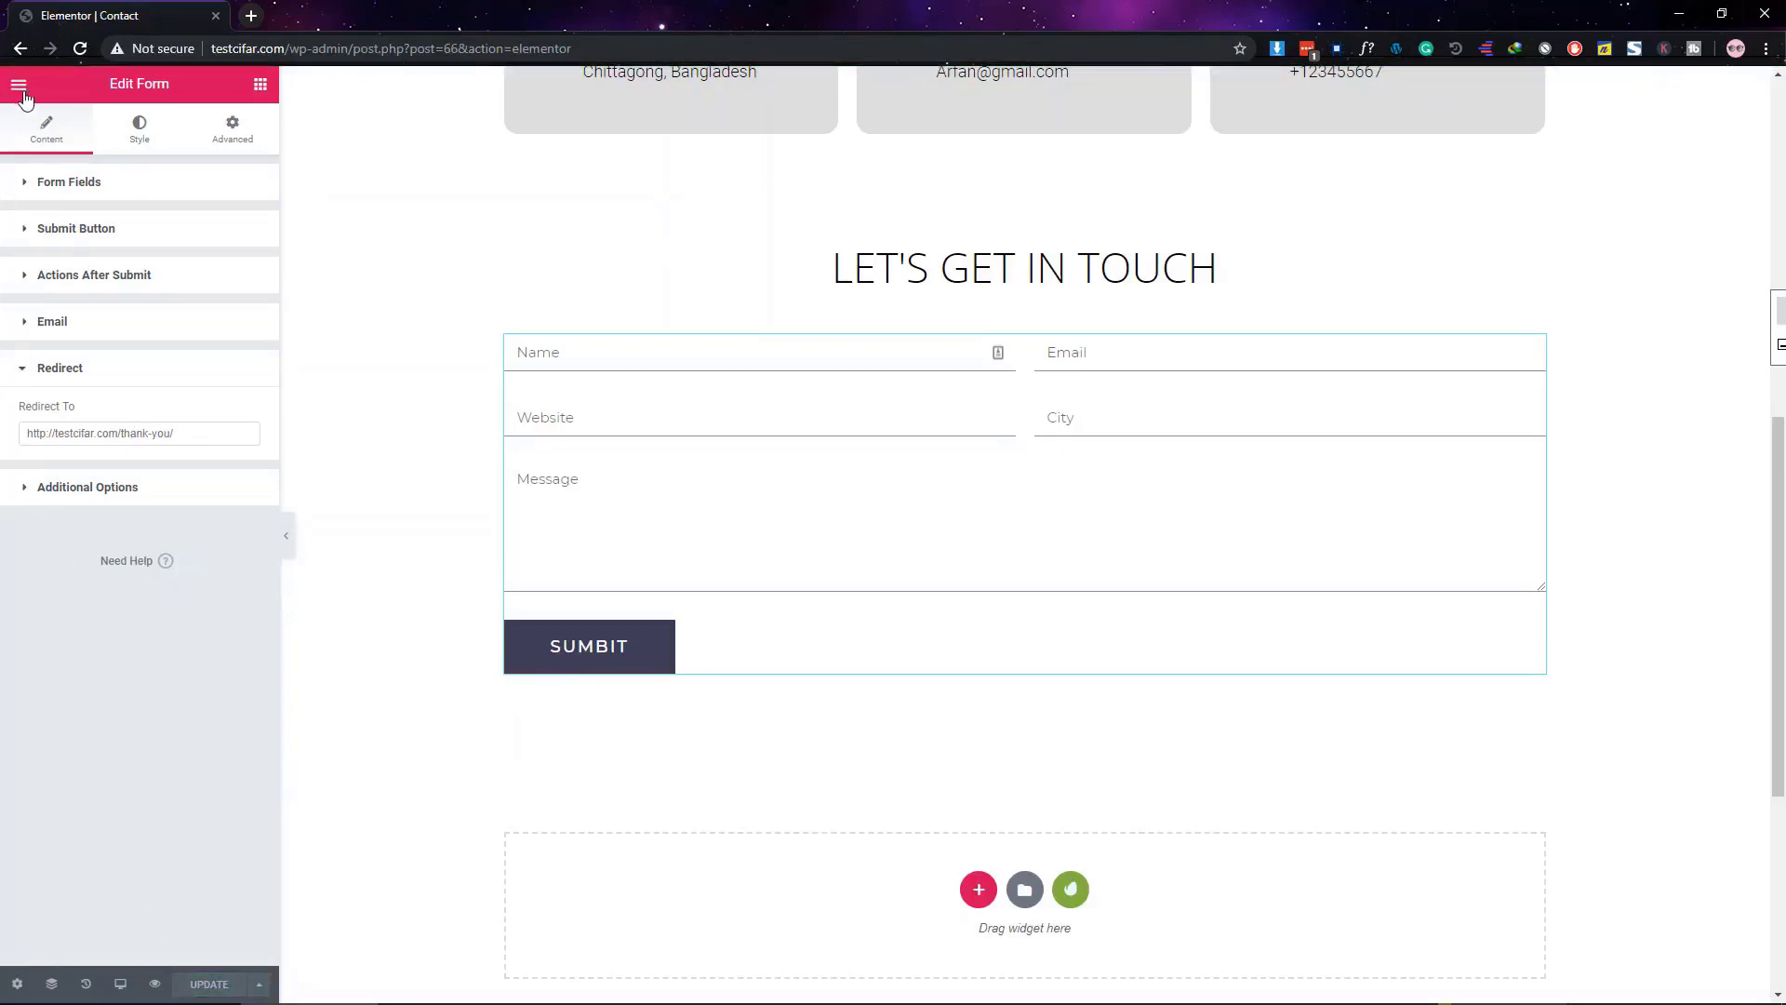
{"action": "left_click", "coordinate": [255, 17]}
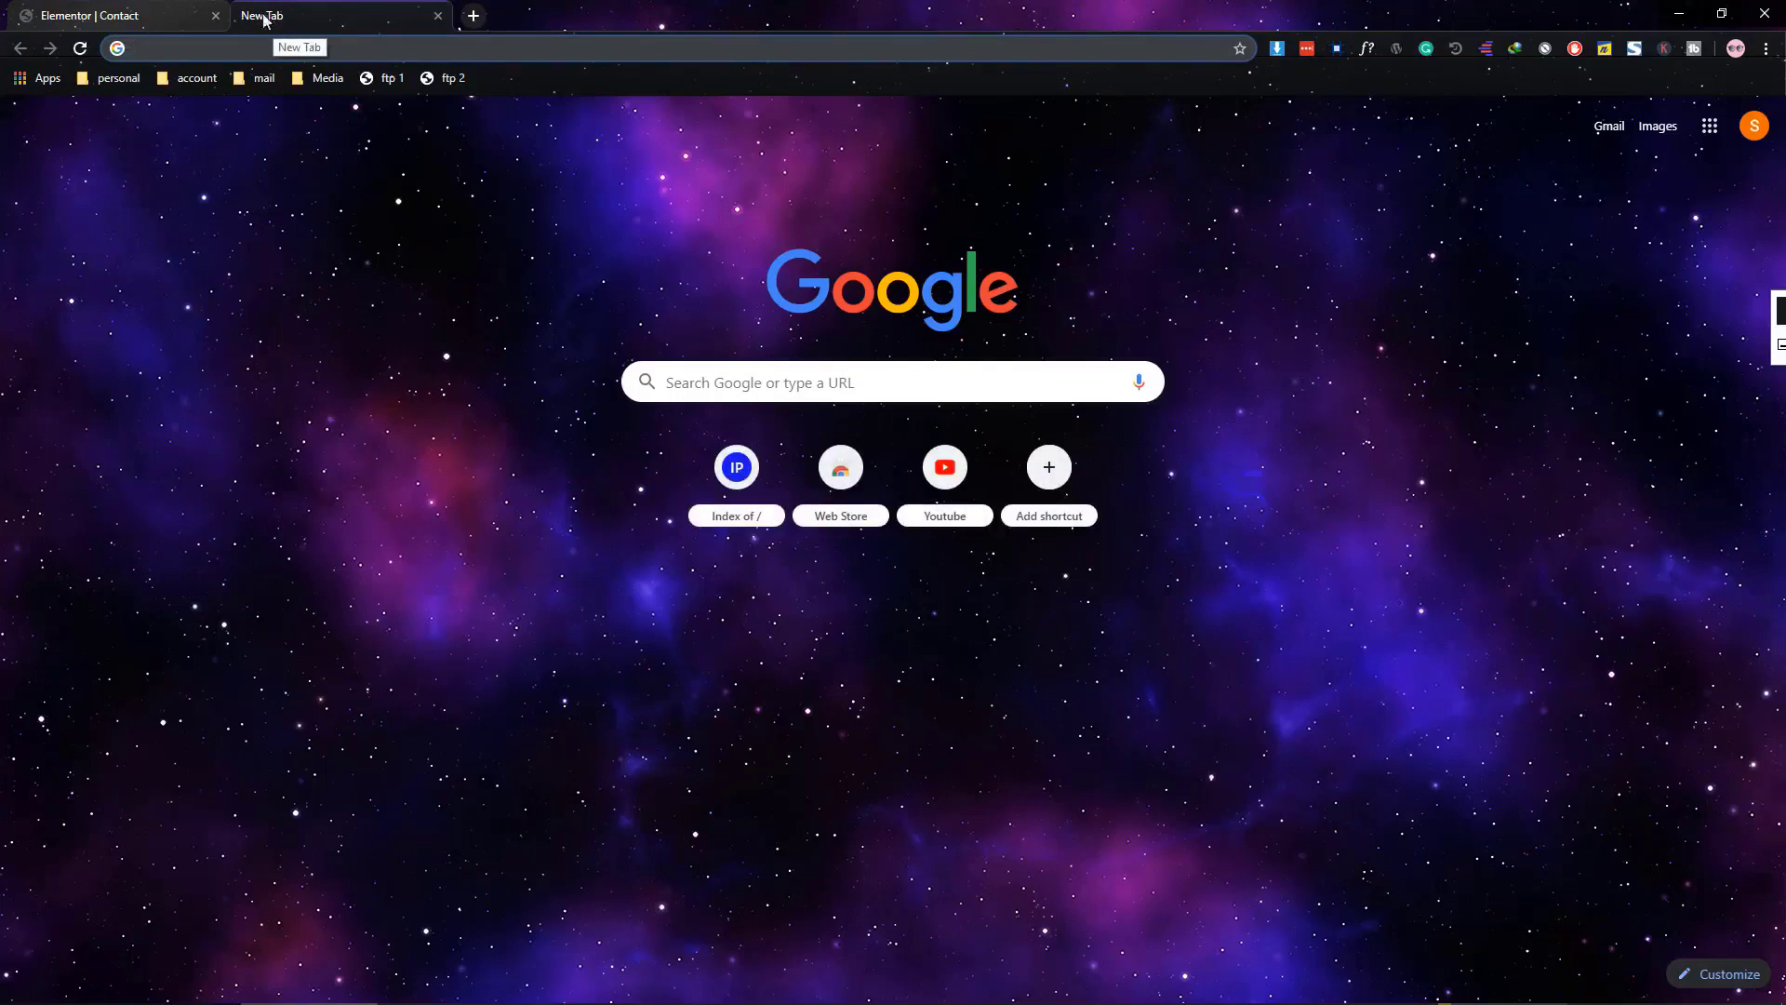
Load testcifar.com/contact and fill the form's Name and Email fields with test details
{"action": "left_click", "coordinate": [112, 16]}
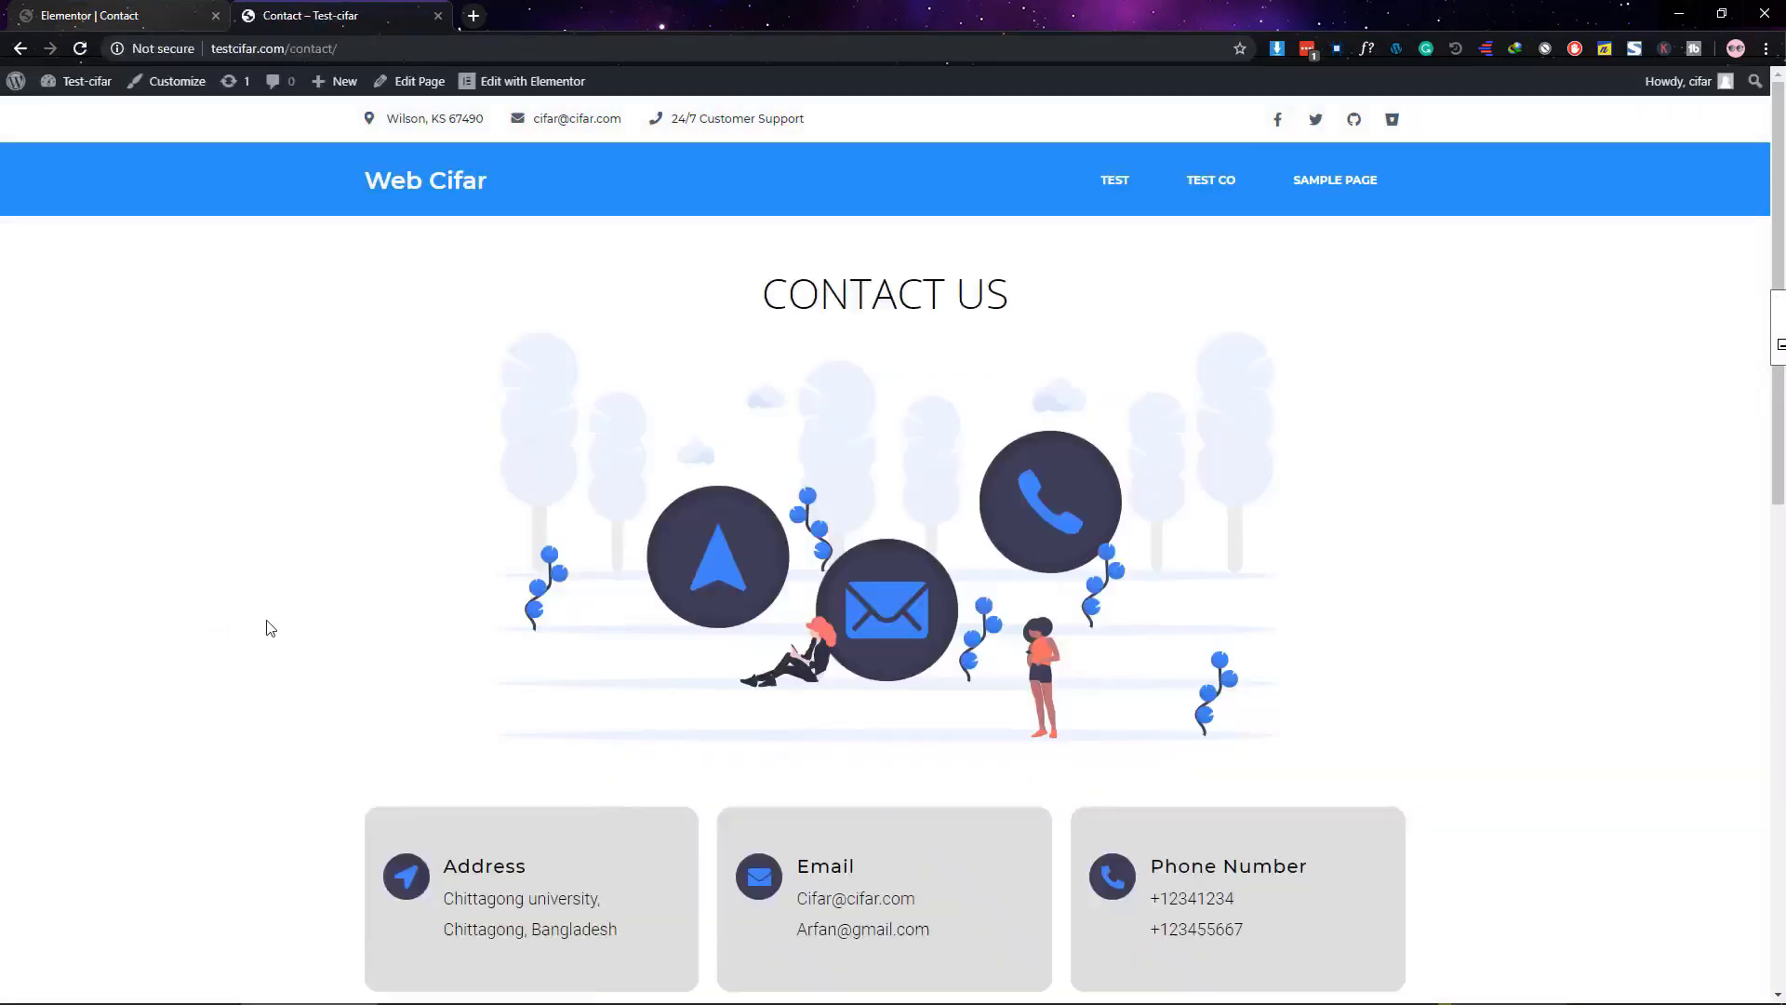
{"action": "scroll", "coordinate": [270, 628], "scroll_direction": "down", "scroll_amount": 7}
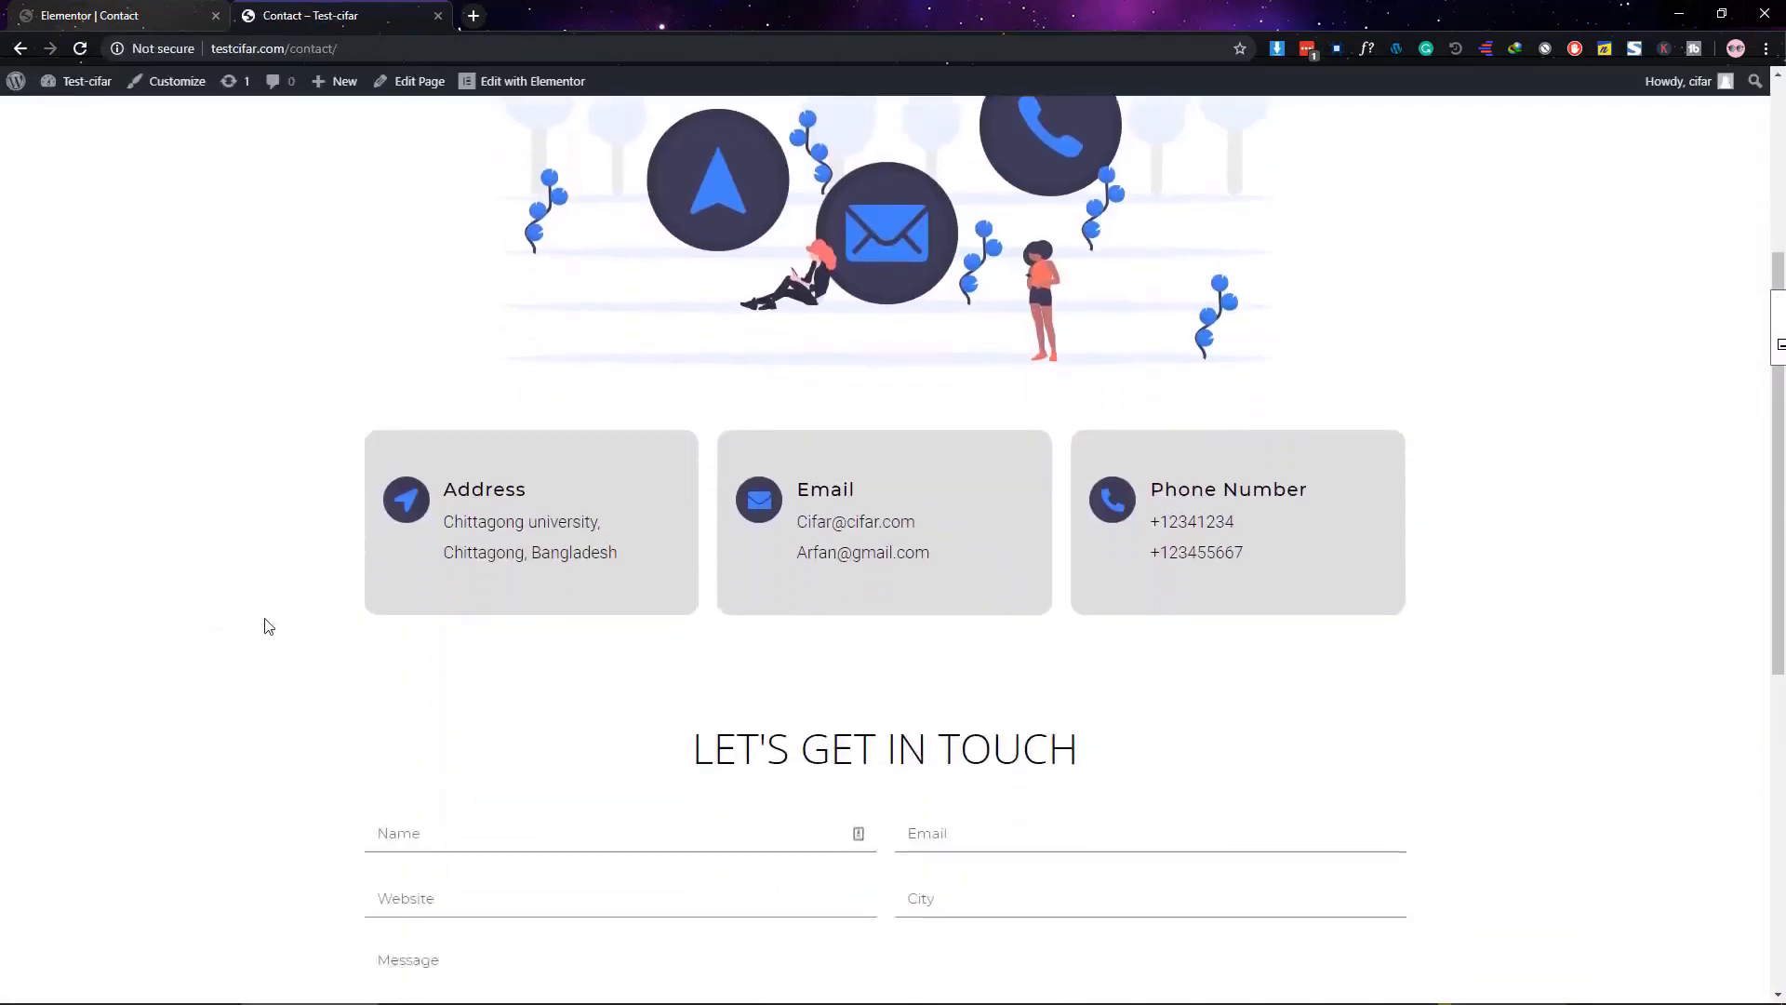
{"action": "scroll", "coordinate": [438, 562], "scroll_direction": "down", "scroll_amount": 2}
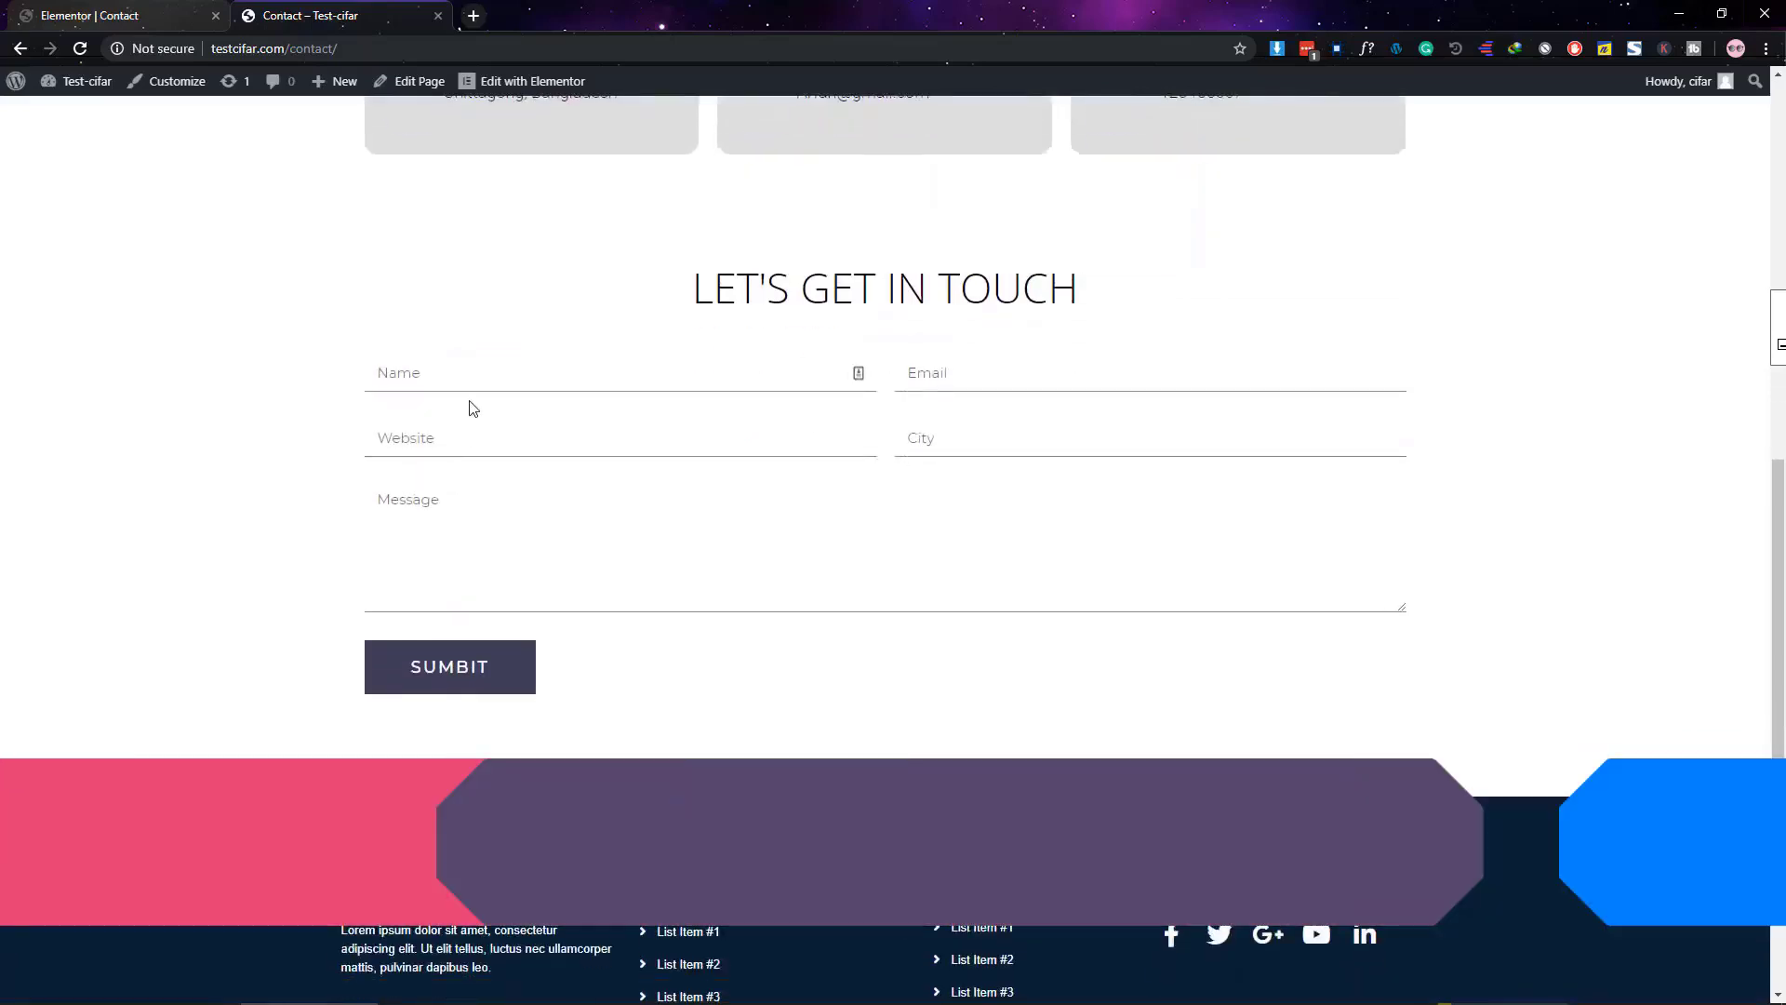
{"action": "left_click", "coordinate": [462, 371]}
{"action": "type", "text": "cifar"}
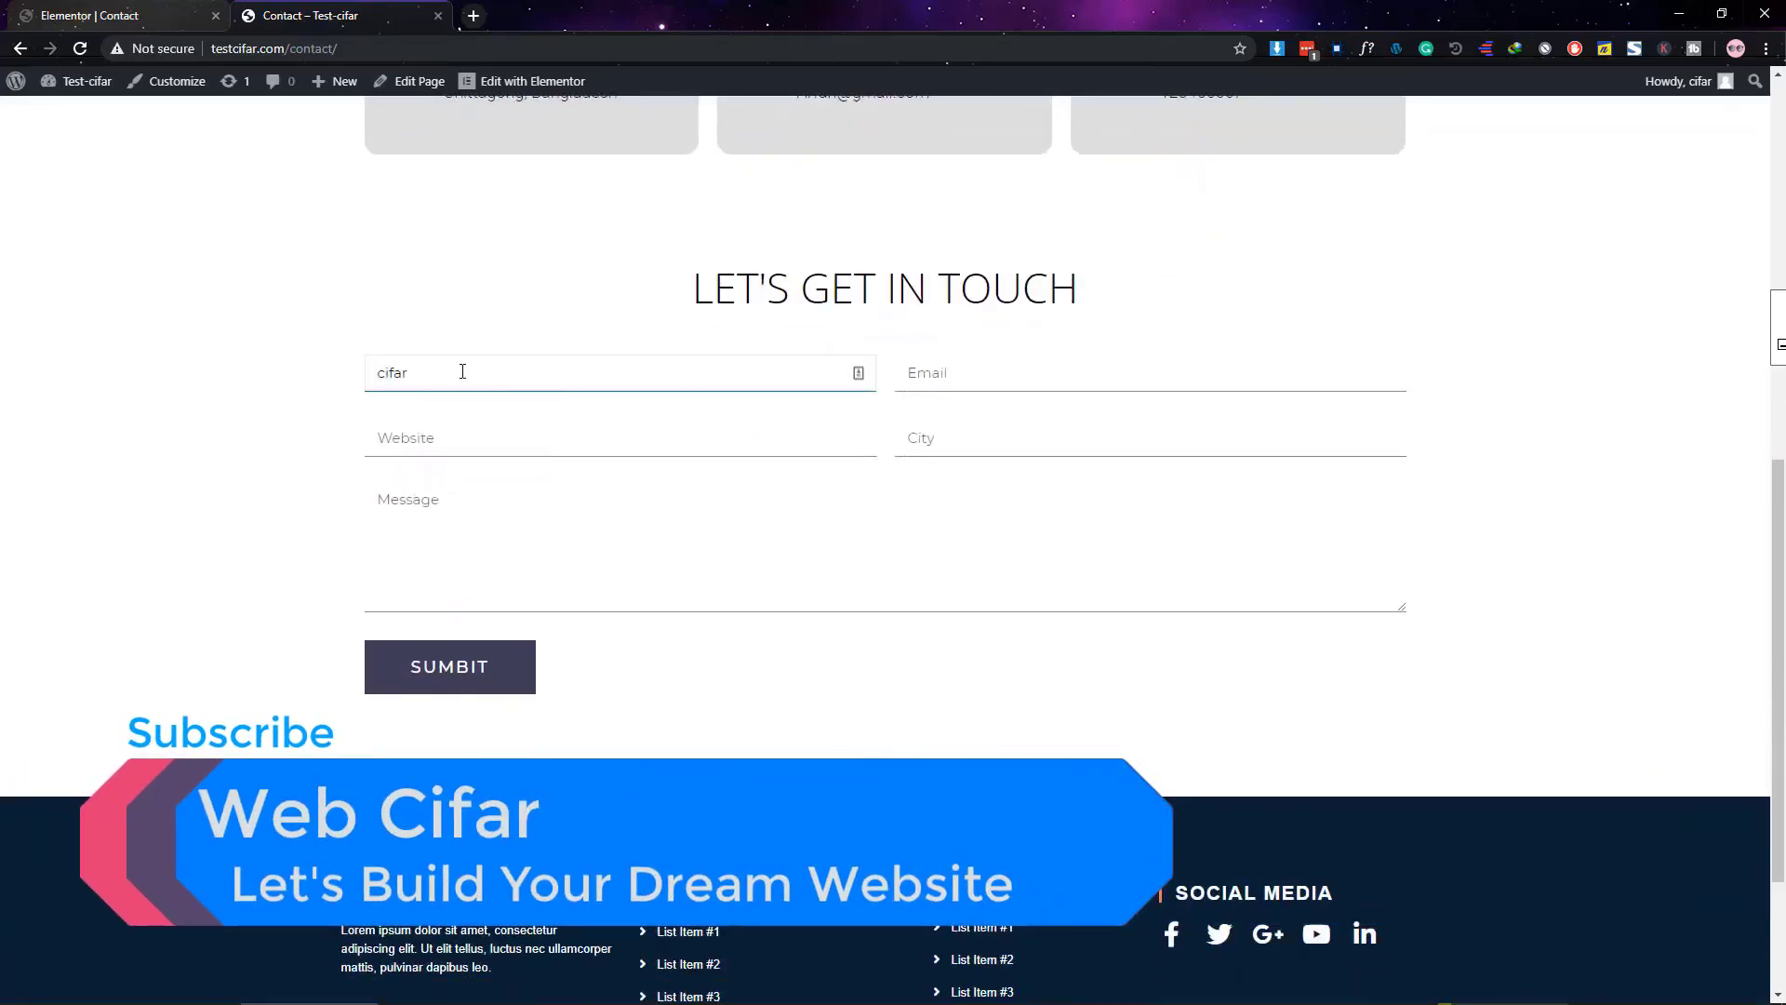
{"action": "left_click", "coordinate": [912, 373]}
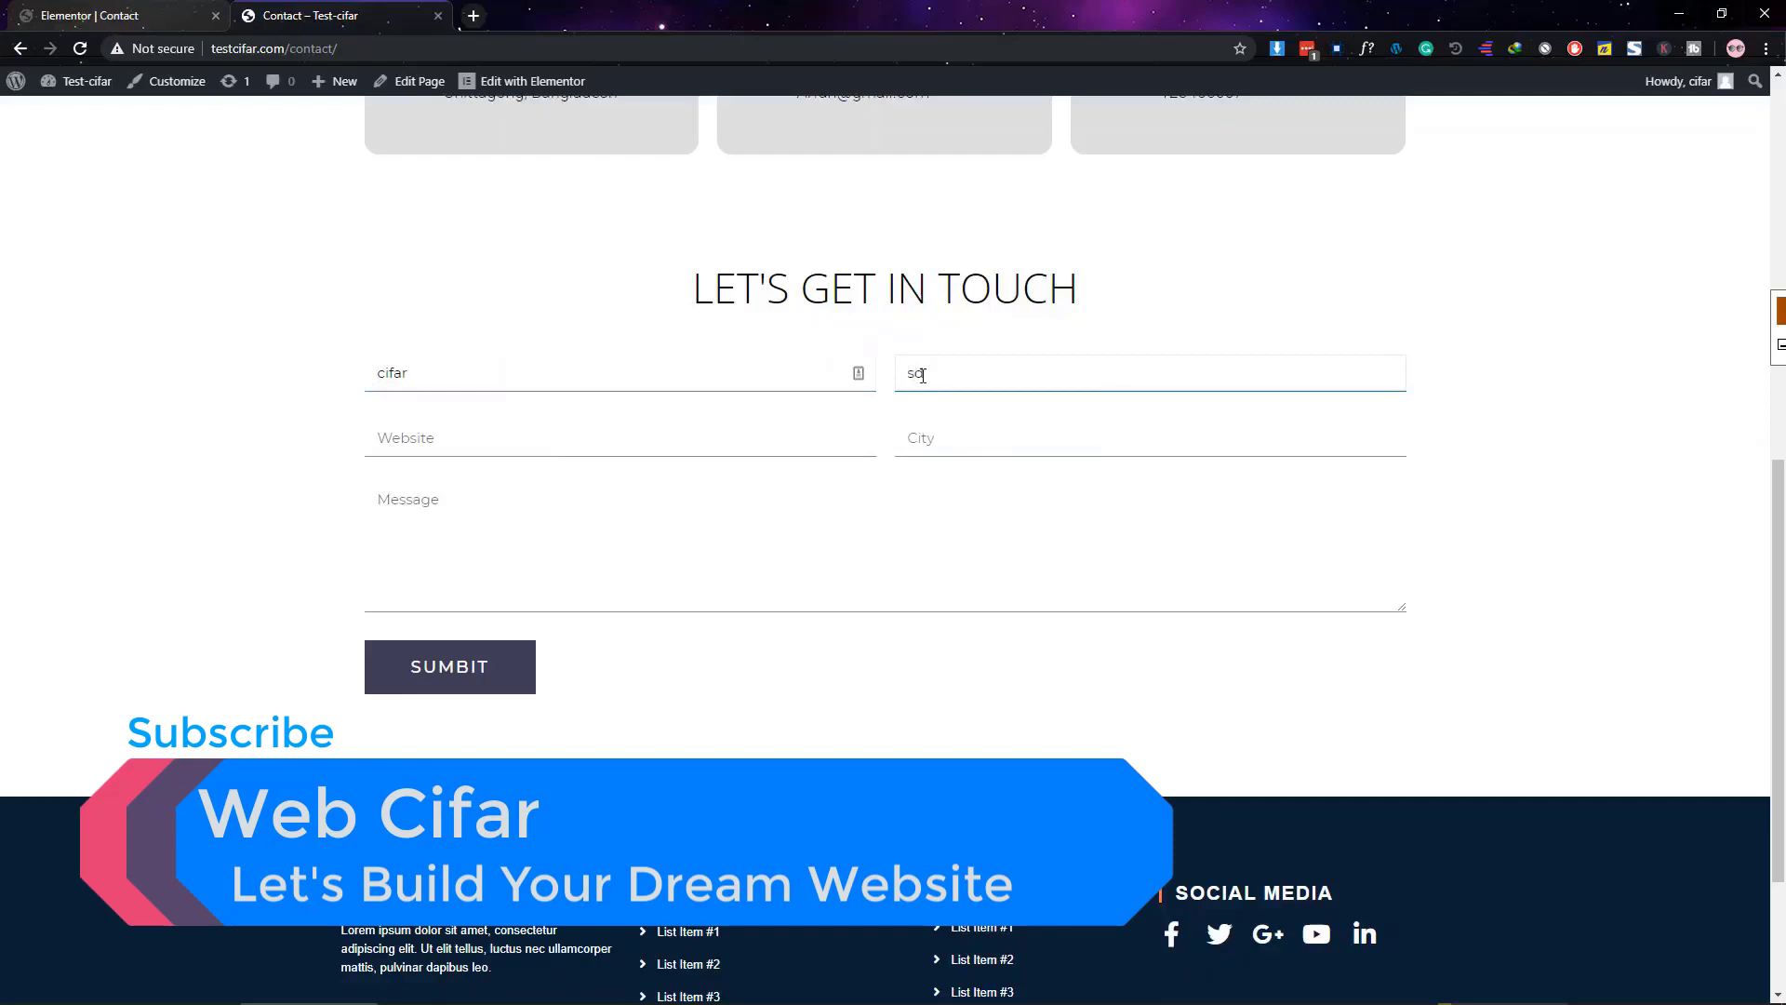
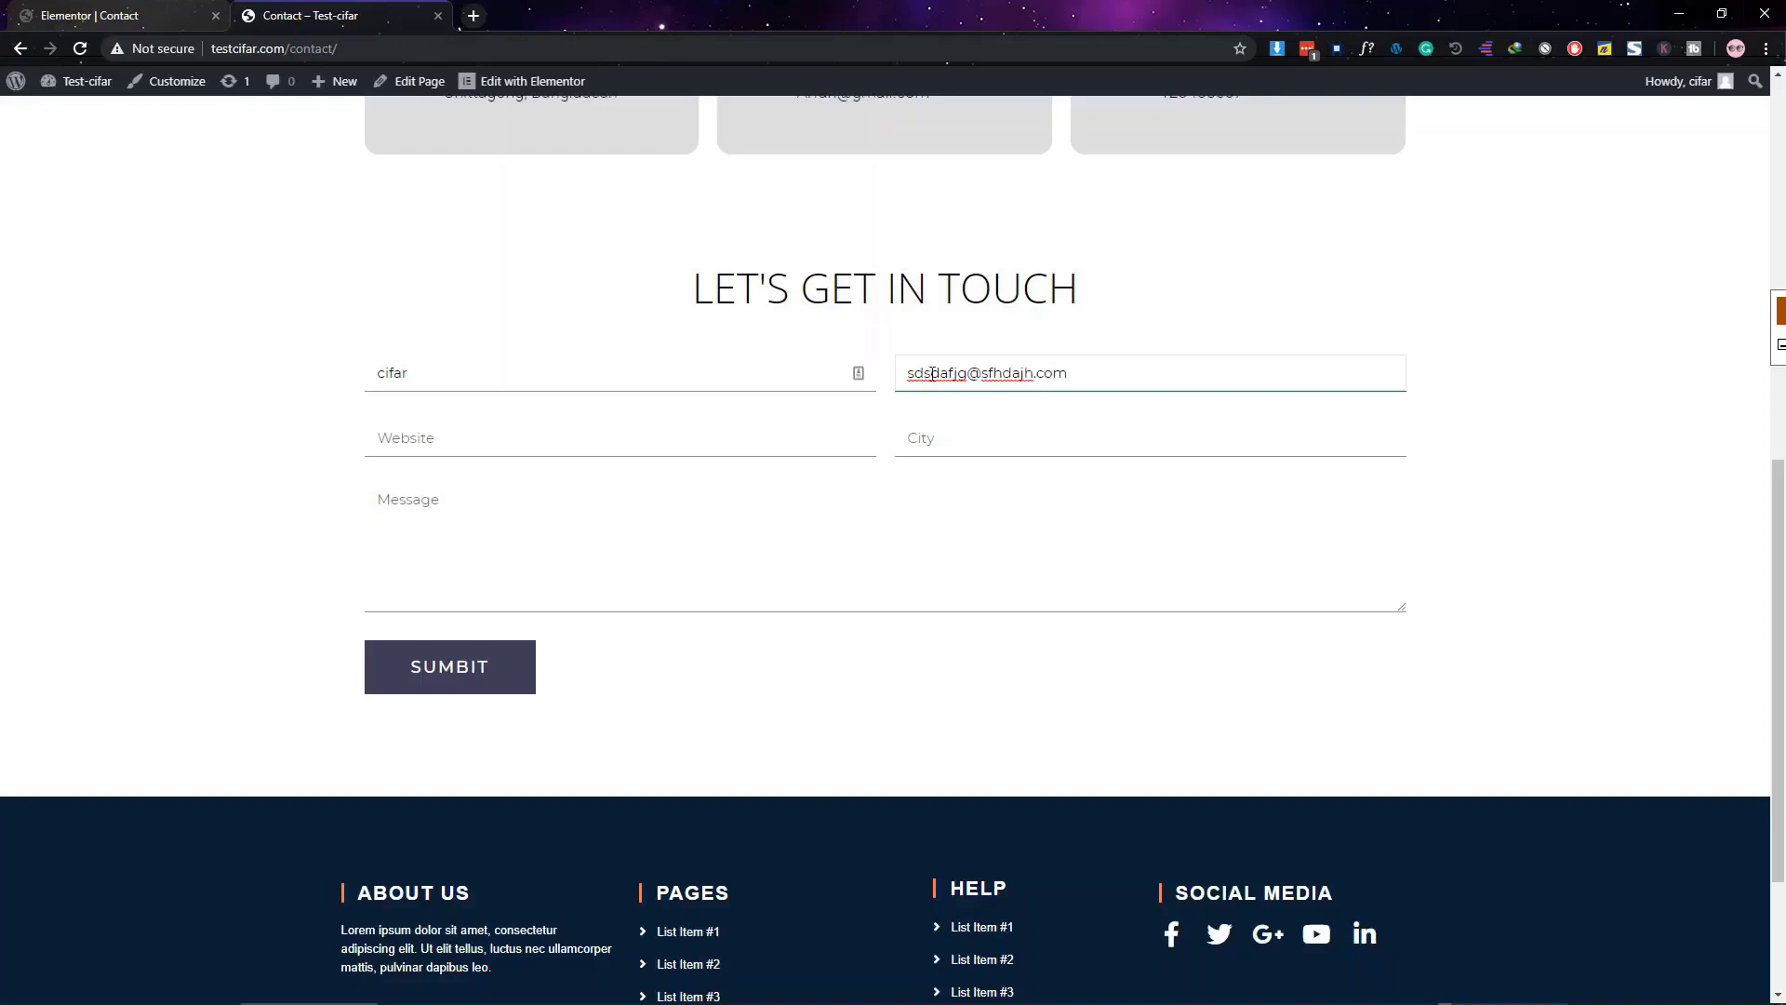
Enter a website, City 123123 and the message 'Hello bro', then submit the form
{"action": "left_click", "coordinate": [530, 436]}
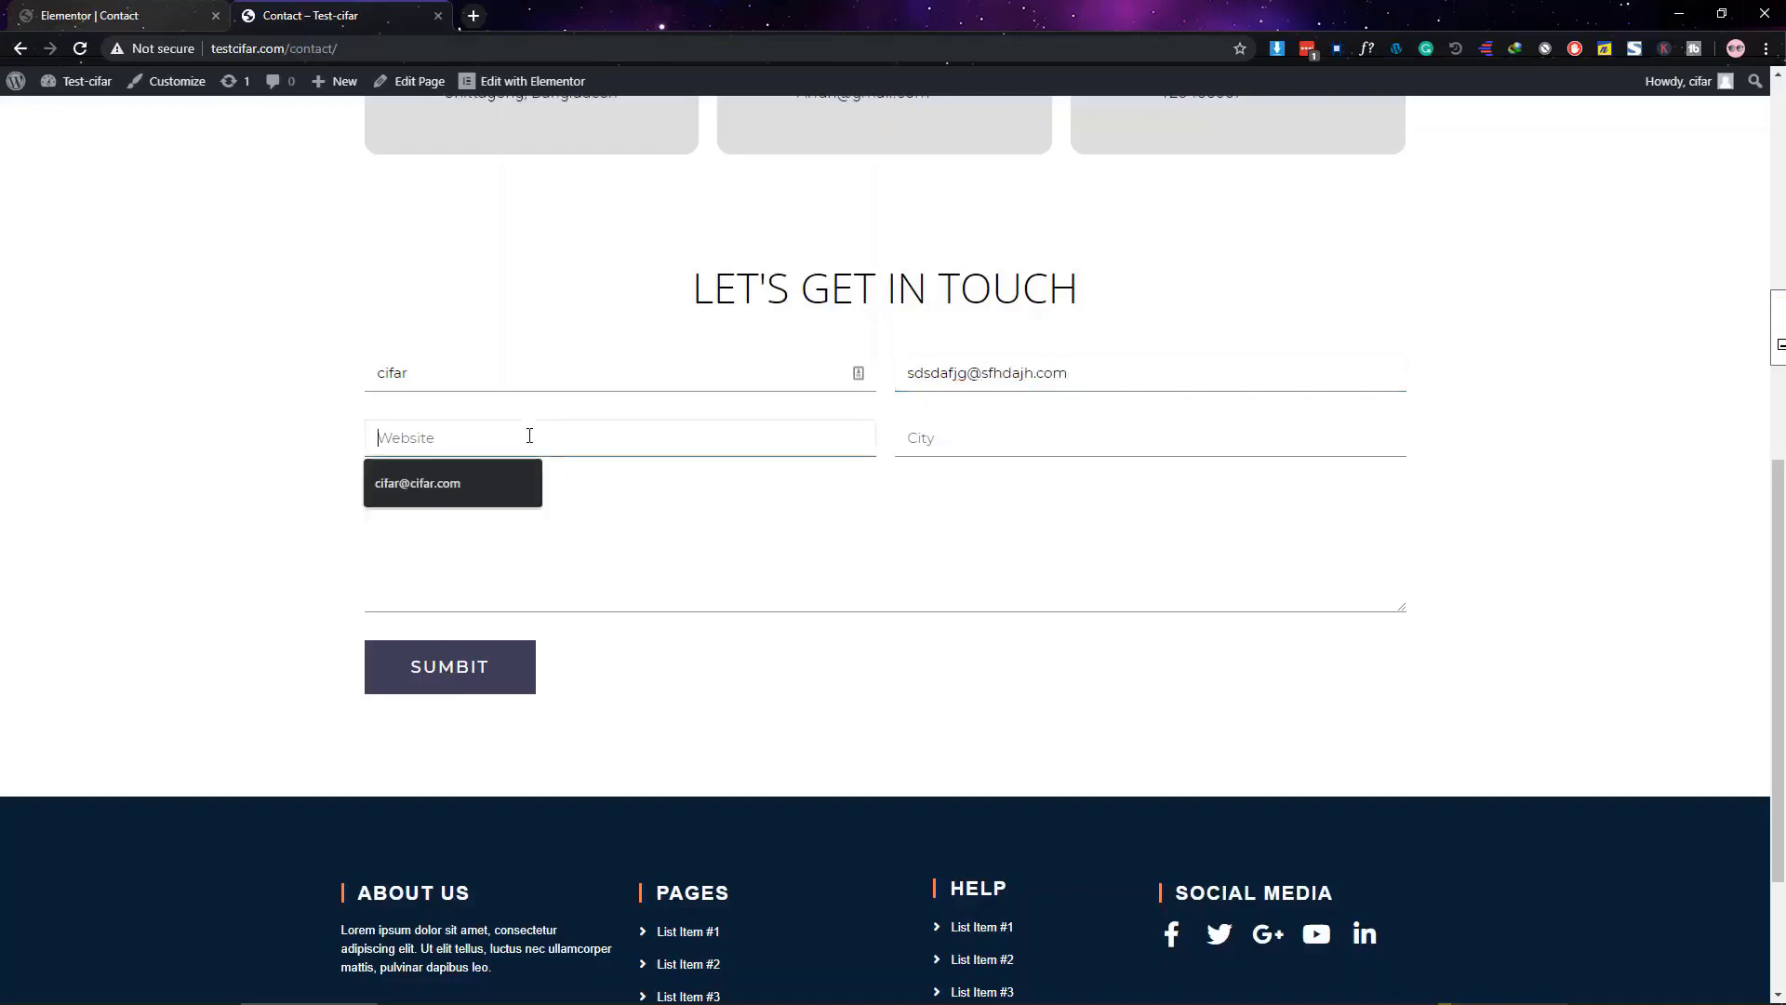
{"action": "type", "text": "webci"}
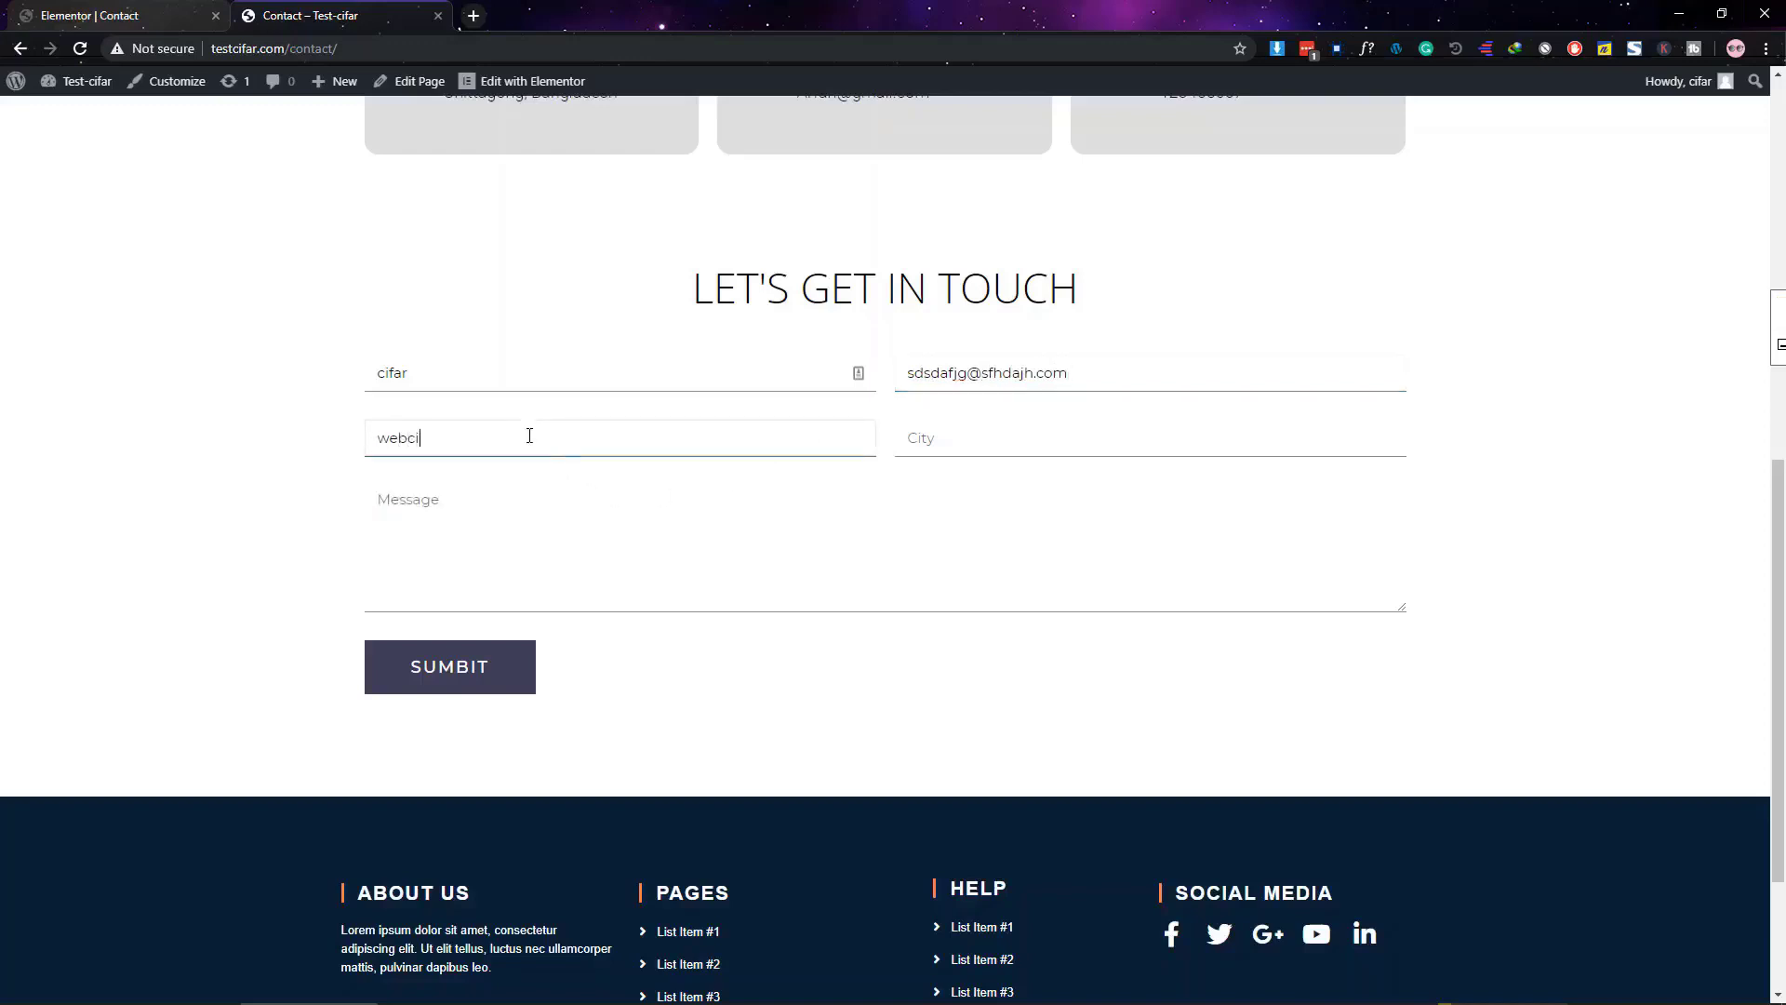
{"action": "type", "text": "far.com"}
{"action": "left_click", "coordinate": [985, 439]}
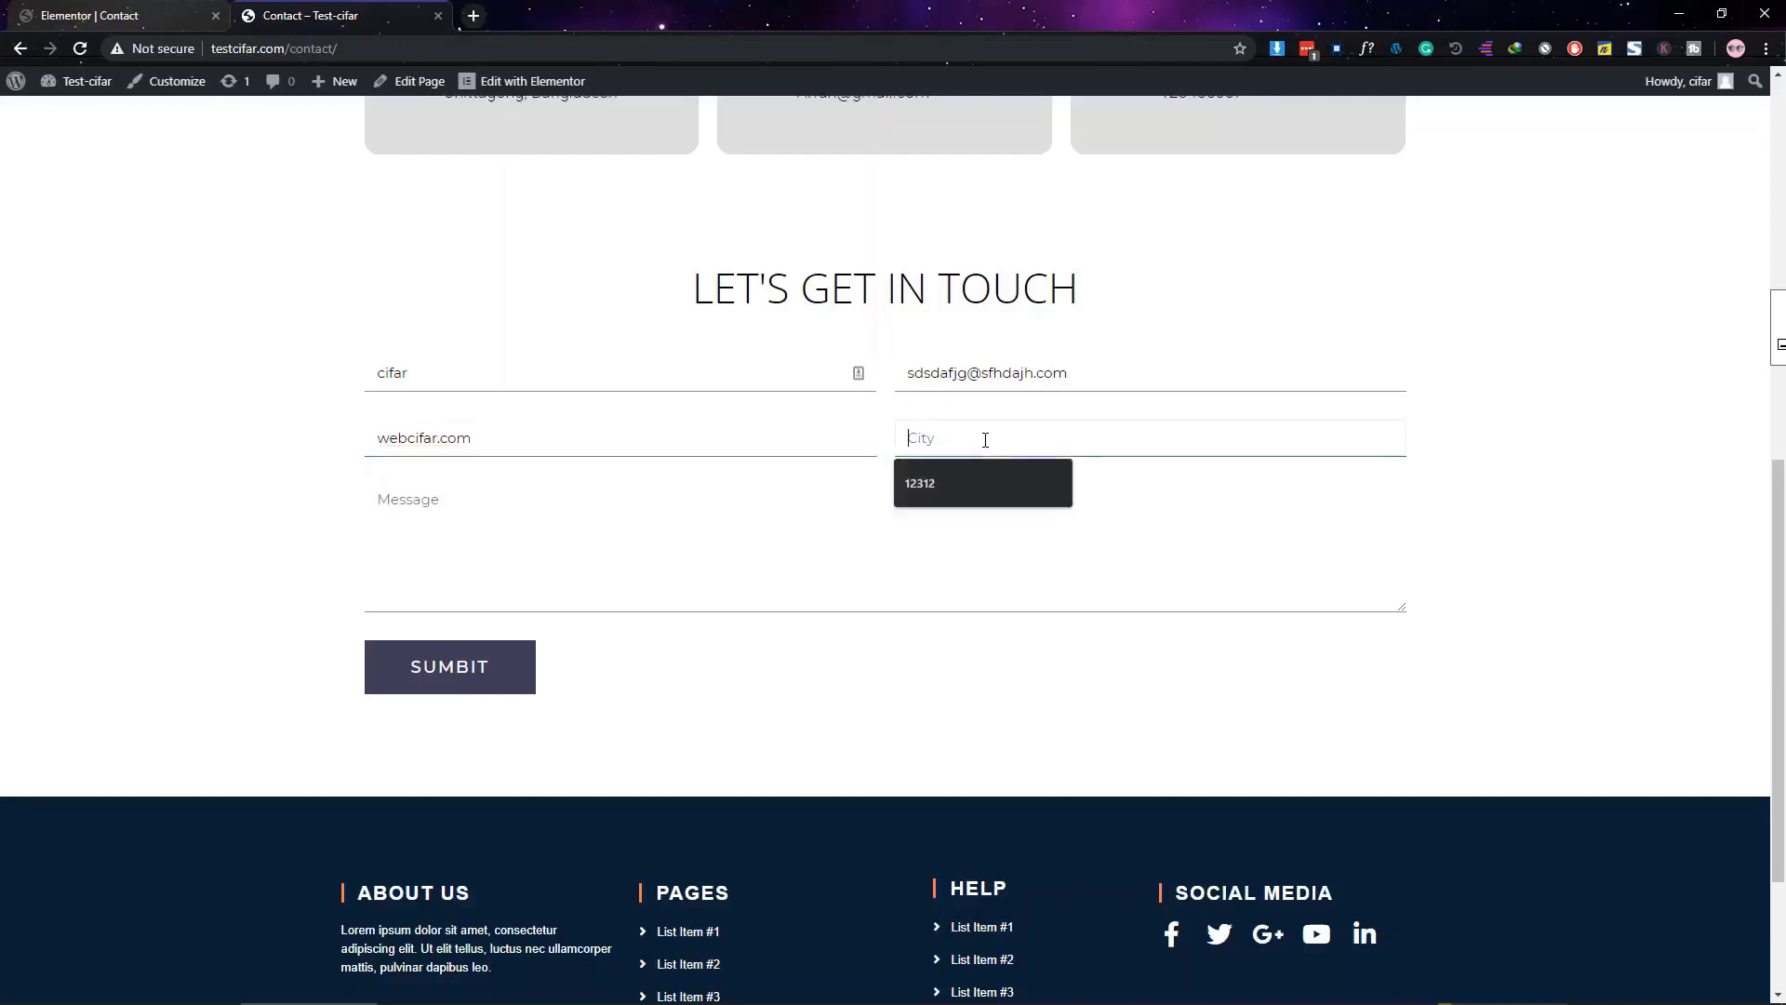
{"action": "type", "text": "123123"}
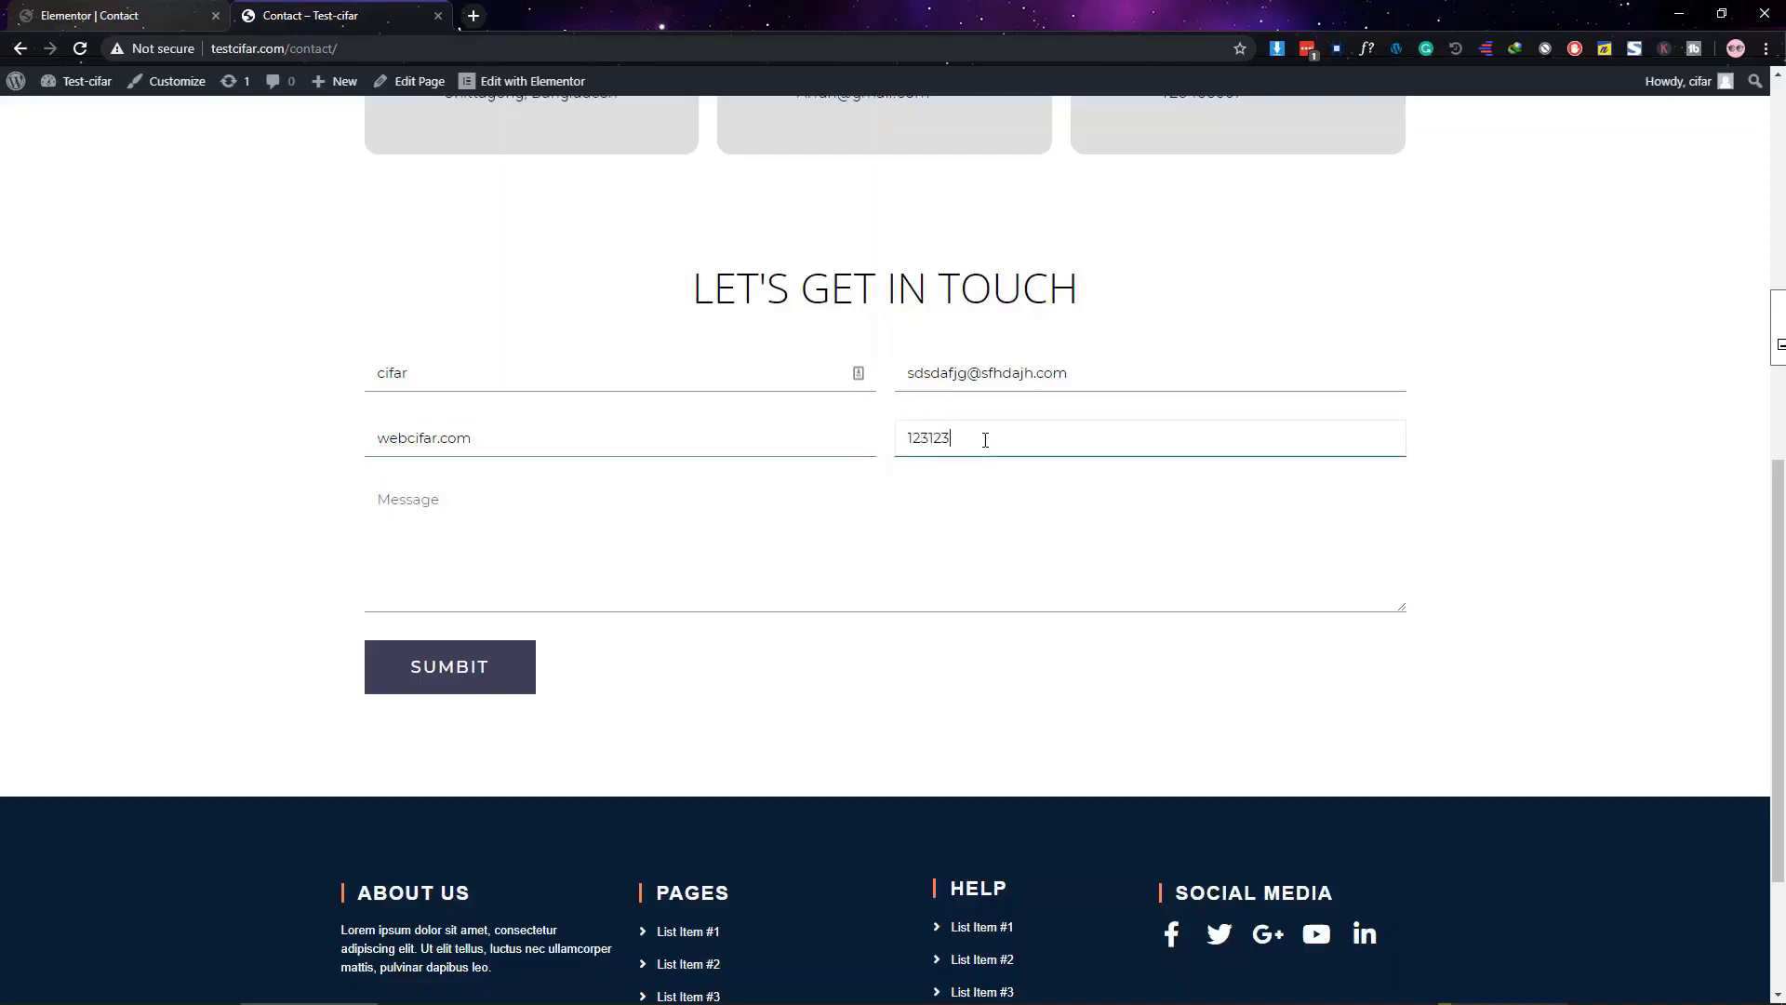
{"action": "left_click", "coordinate": [541, 576]}
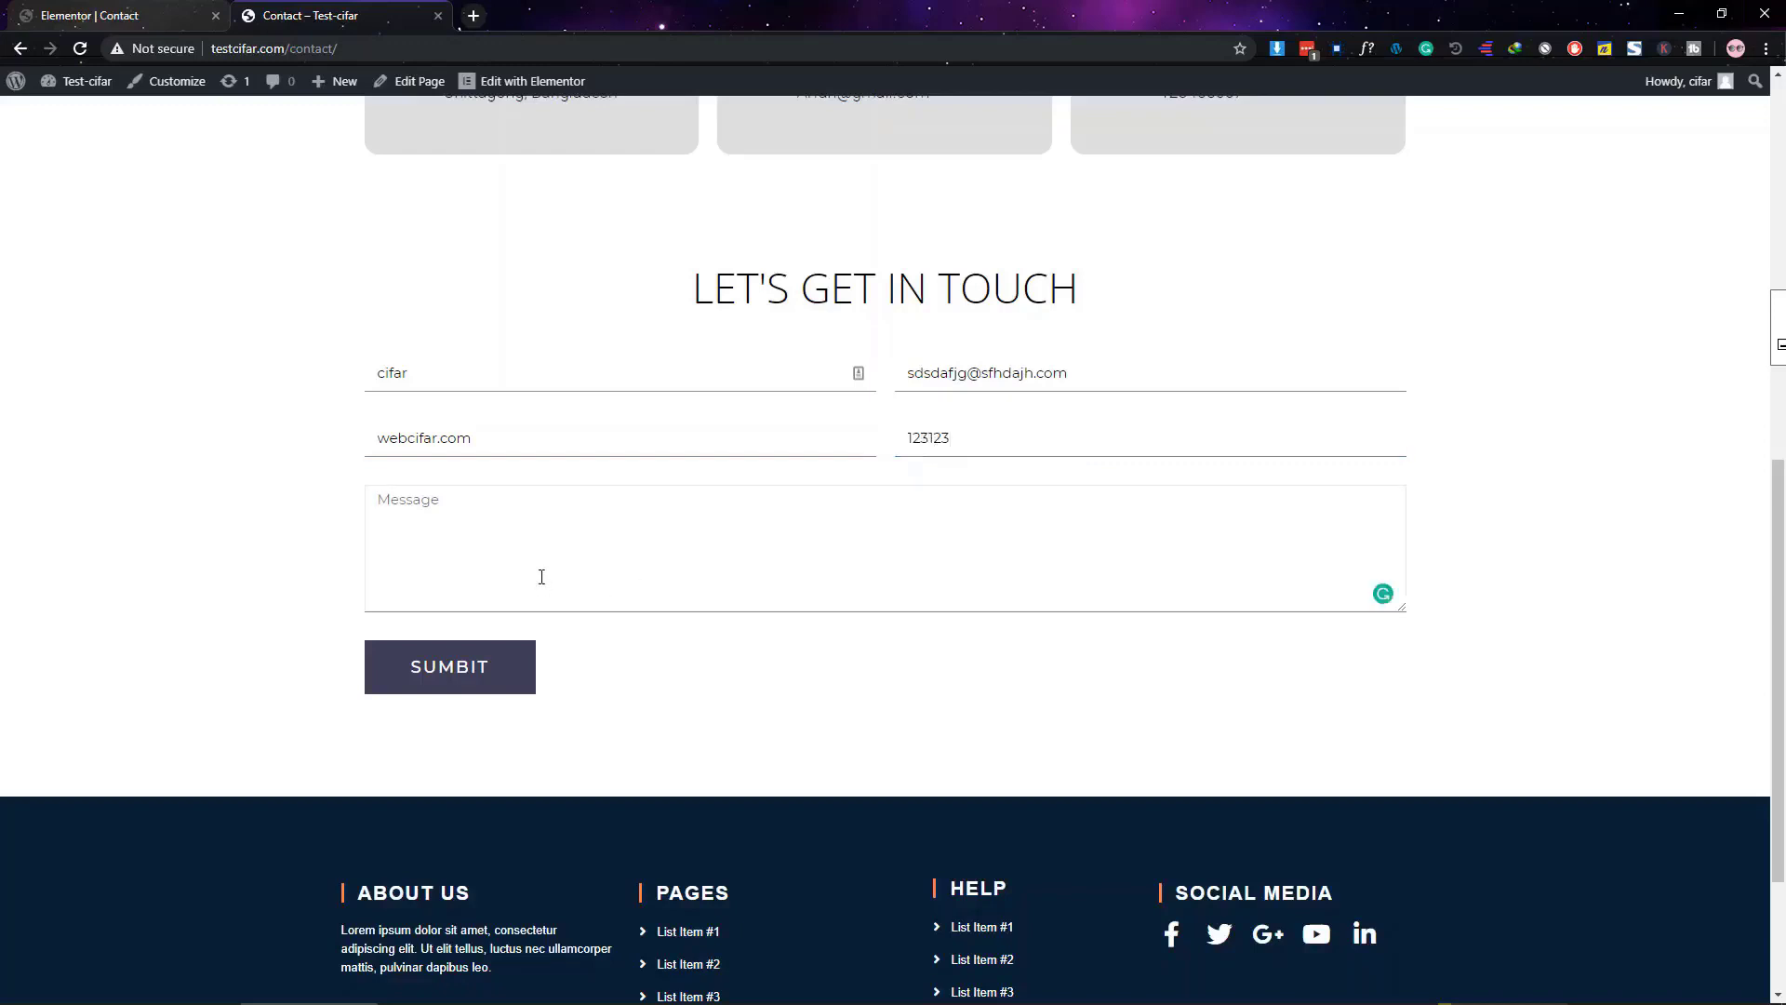
{"action": "type", "text": "Hello bro!"}
{"action": "left_click", "coordinate": [510, 684]}
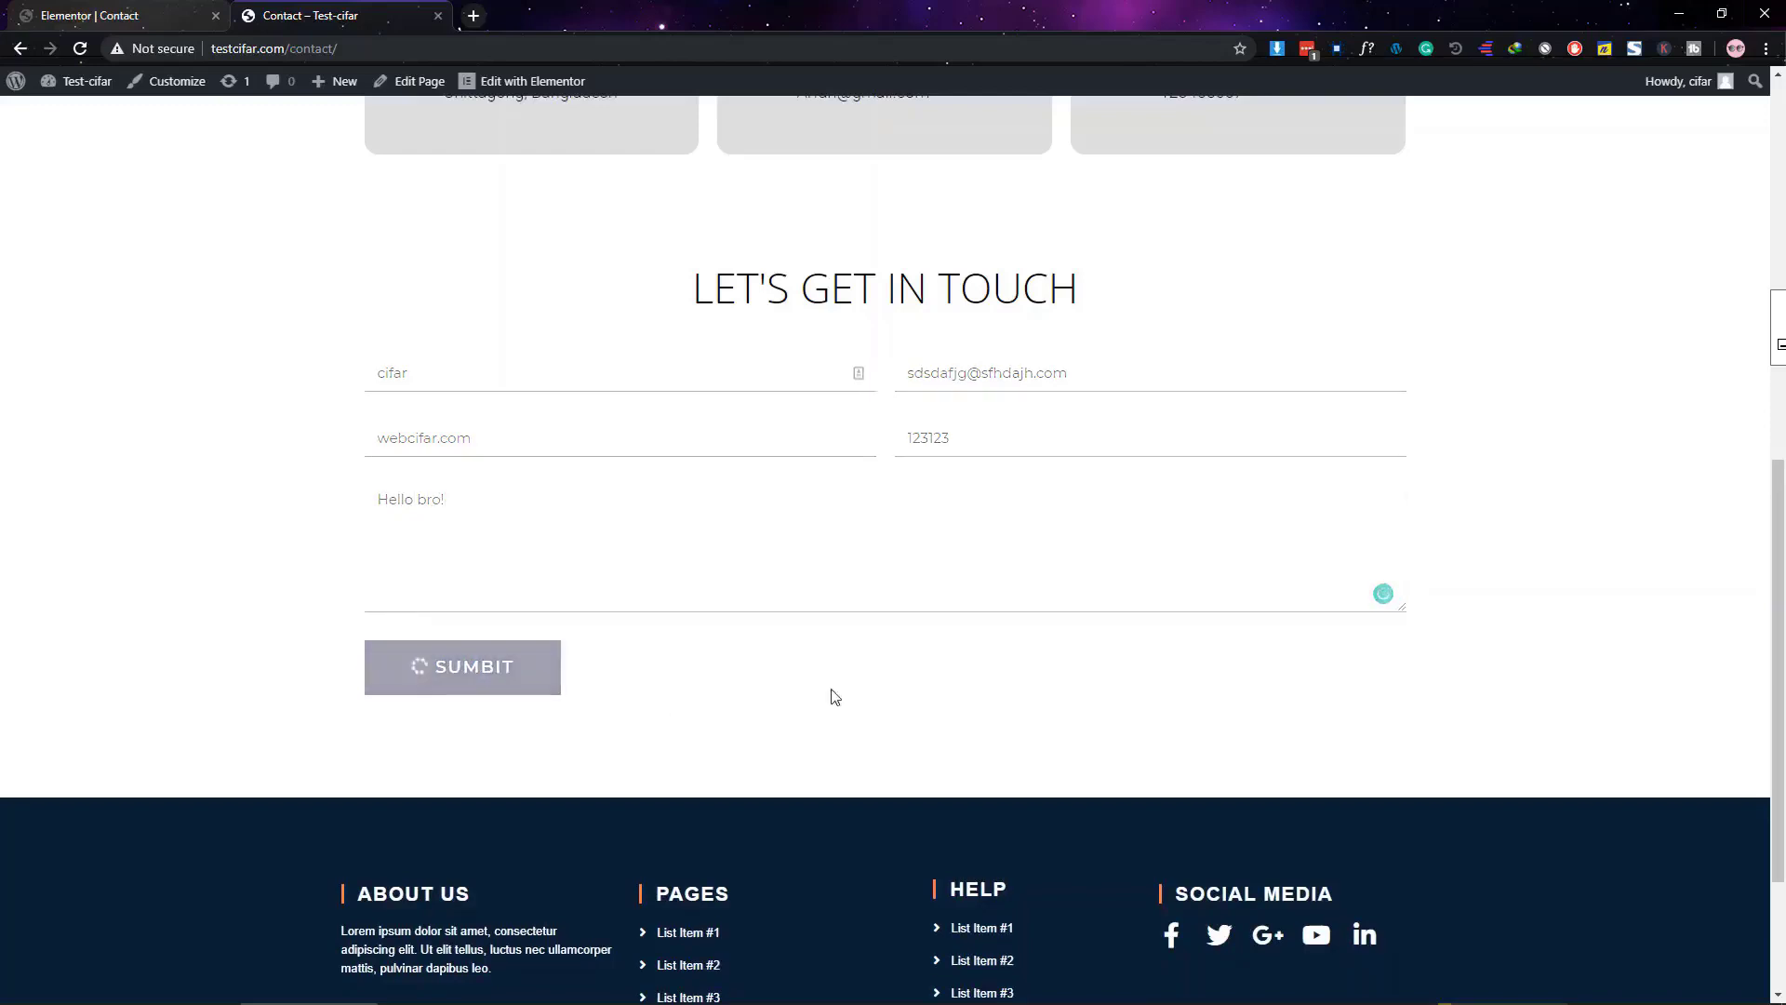